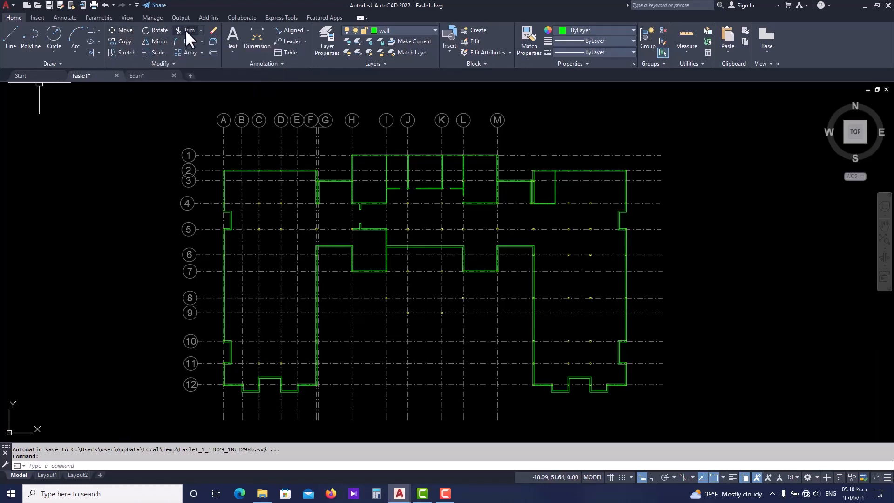
left_click(200, 31)
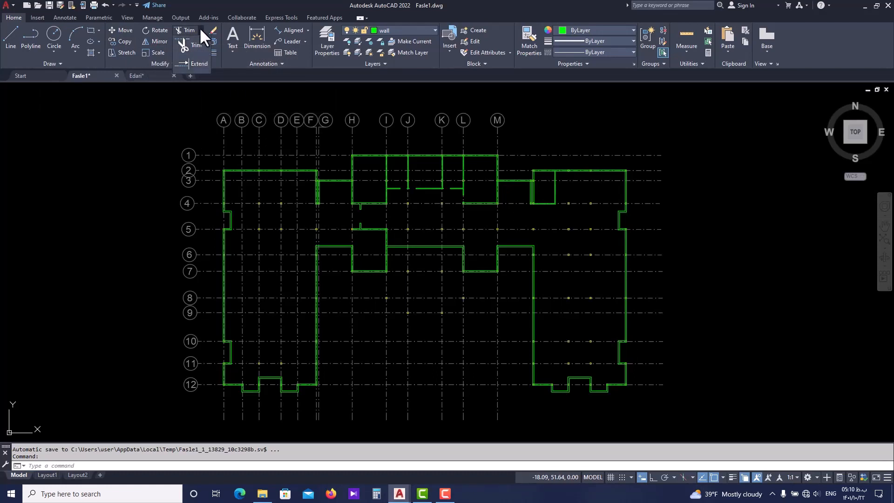
left_click(199, 27)
left_click(202, 41)
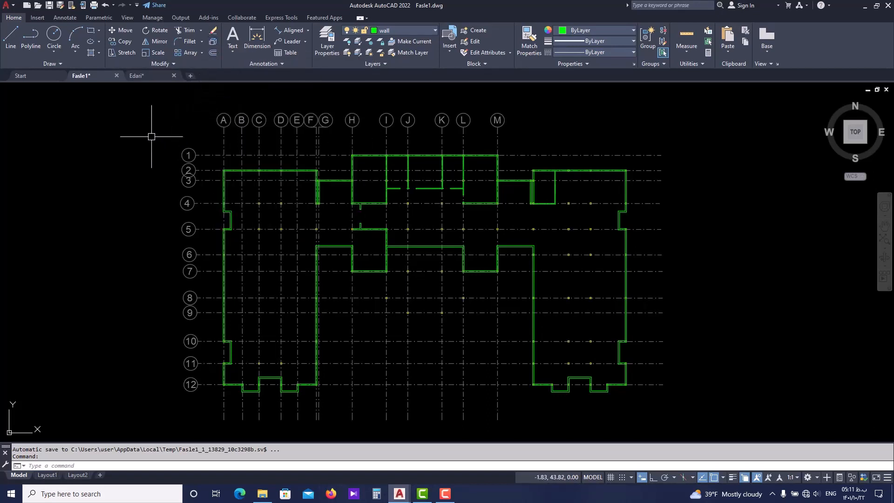
middle_click_drag(119, 211, 133, 205)
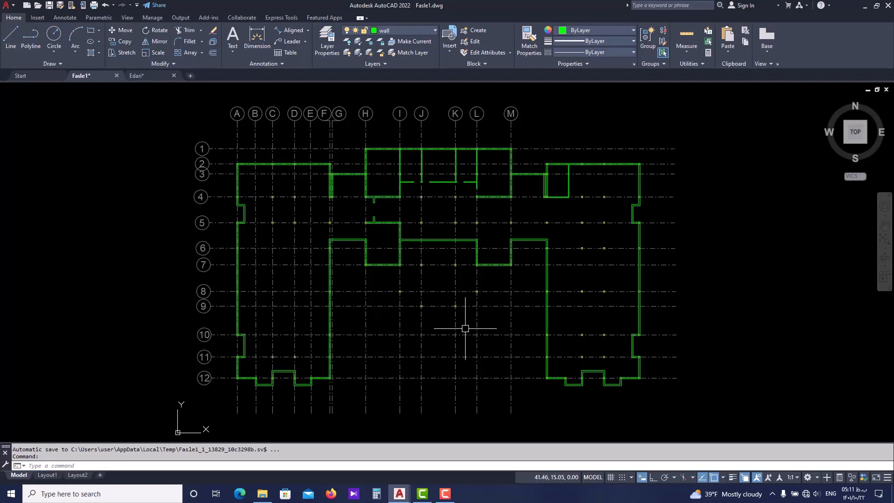
scroll(433, 312, "down", 3)
scroll(381, 271, "up", 2)
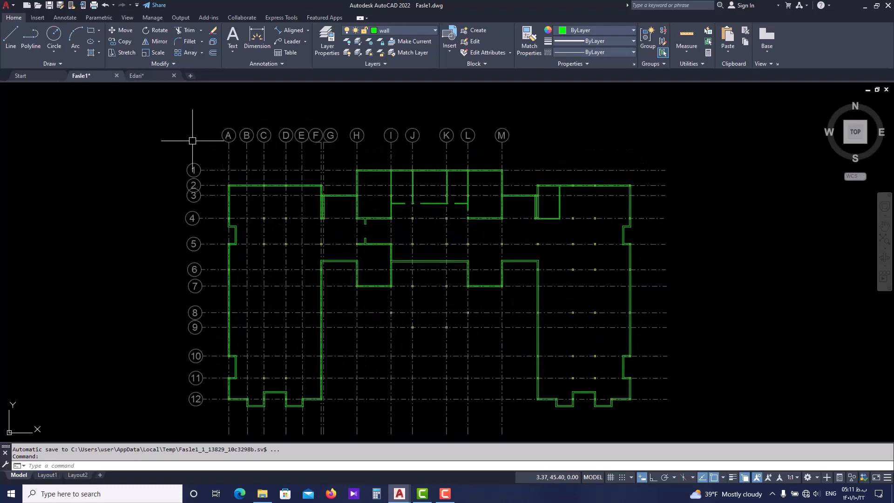
Examine the Edari reference floor plan, especially the walls and openings around the central hall, for comparison with the Fasle1 drawing
left_click(152, 77)
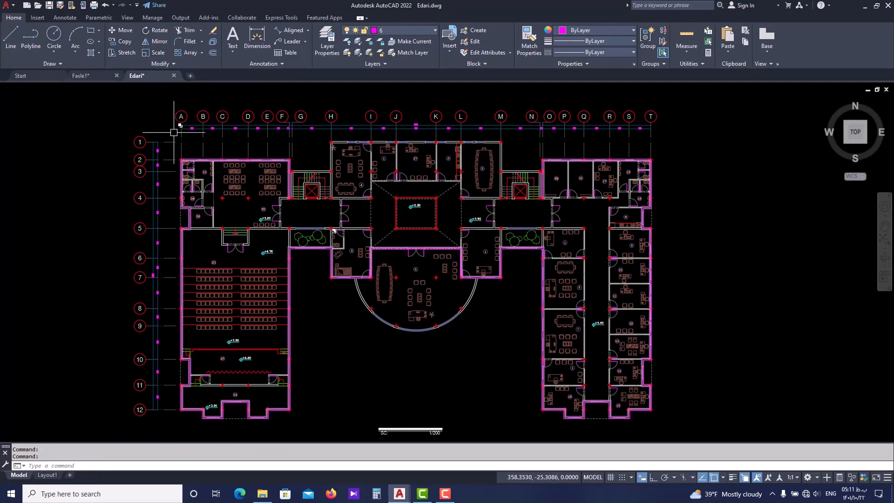
left_click(99, 76)
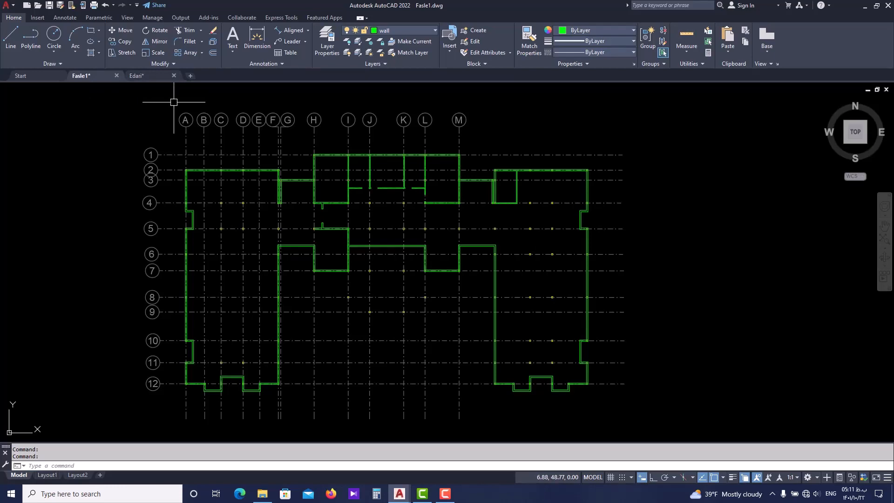
key("ctrl+Tab")
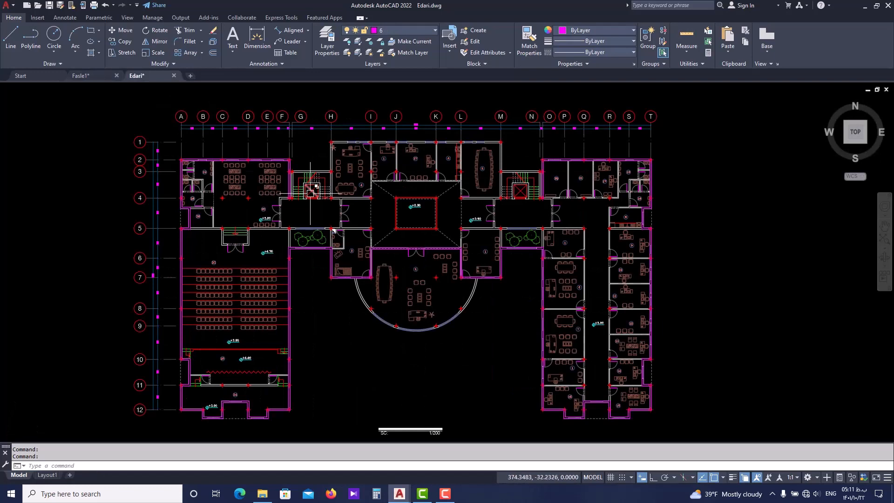
middle_click_drag(296, 278, 304, 254)
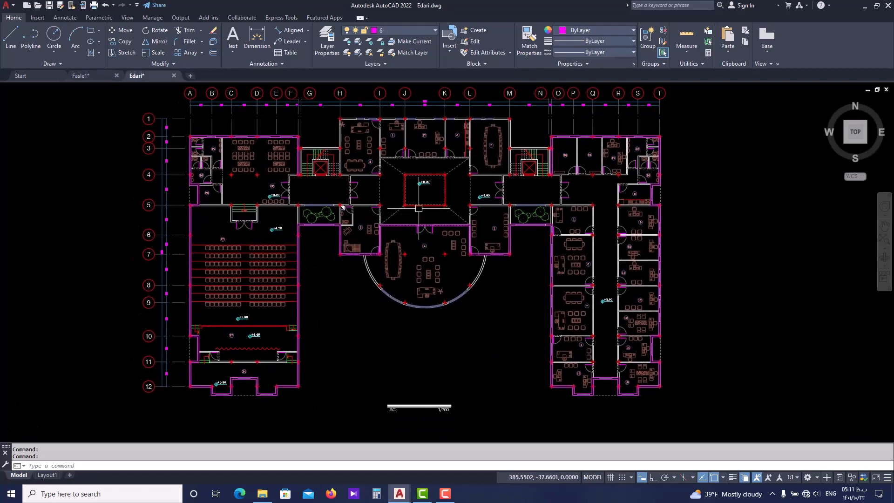
scroll(309, 218, "up", 3)
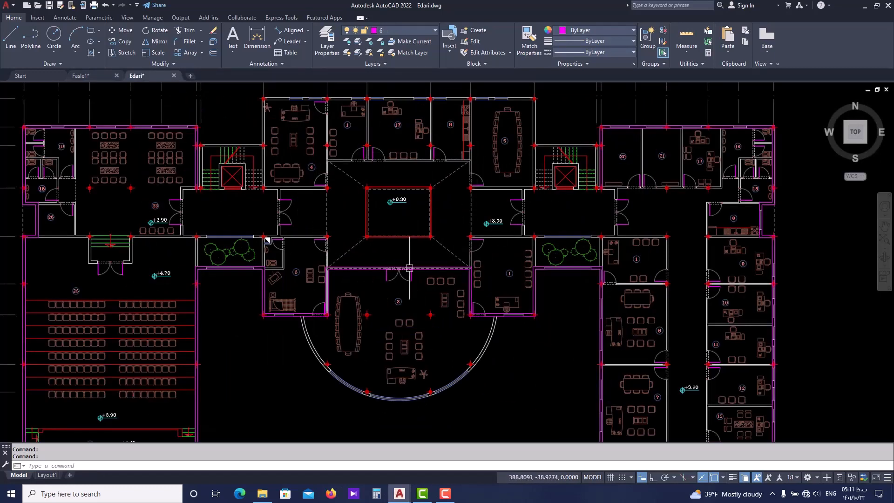
scroll(348, 263, "down", 3)
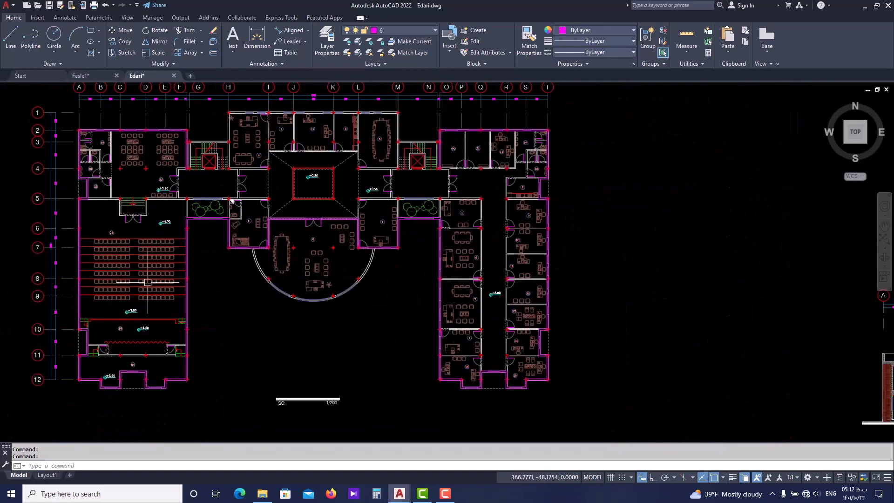
middle_click_drag(136, 273, 170, 284)
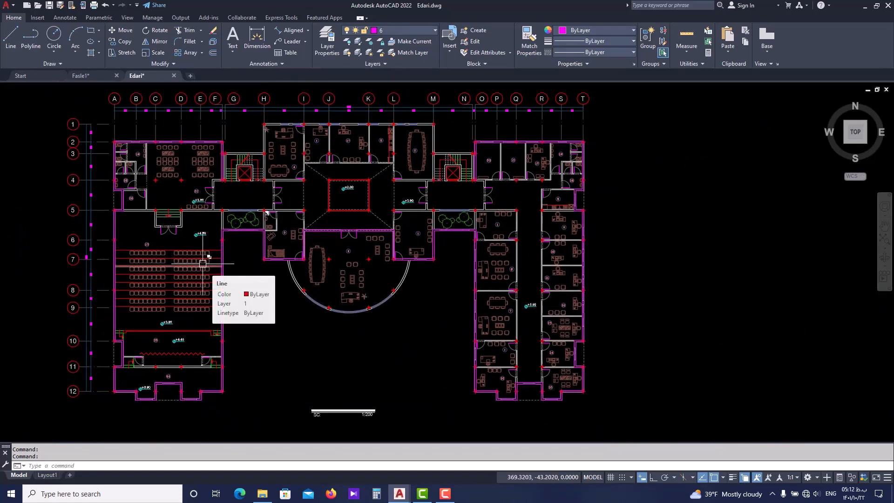
scroll(356, 285, "down", 2)
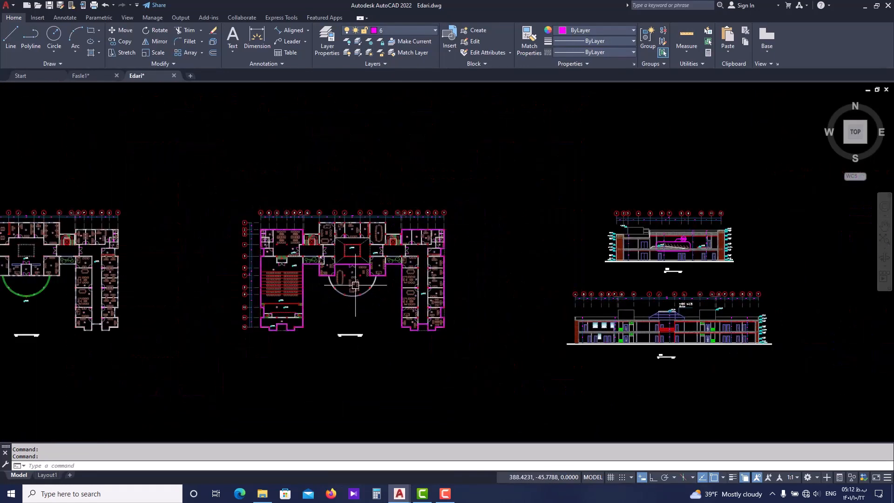
middle_click_drag(280, 281, 365, 272)
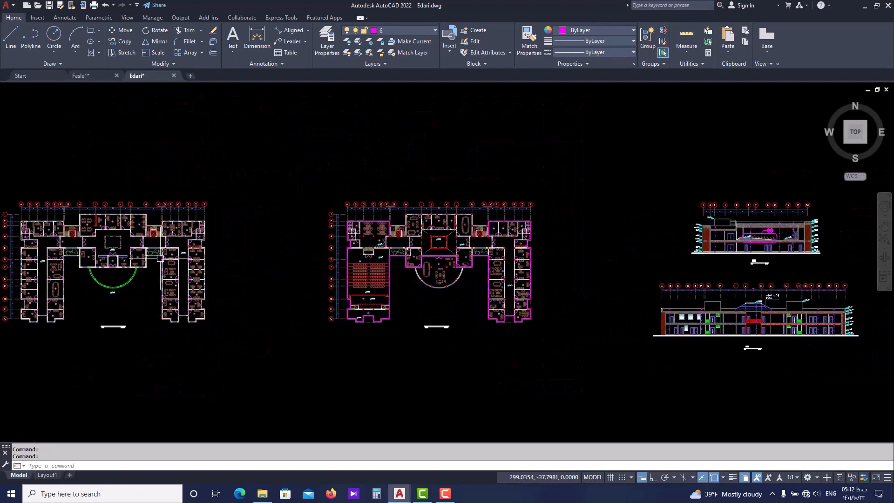
left_click(345, 320)
scroll(386, 310, "up", 4)
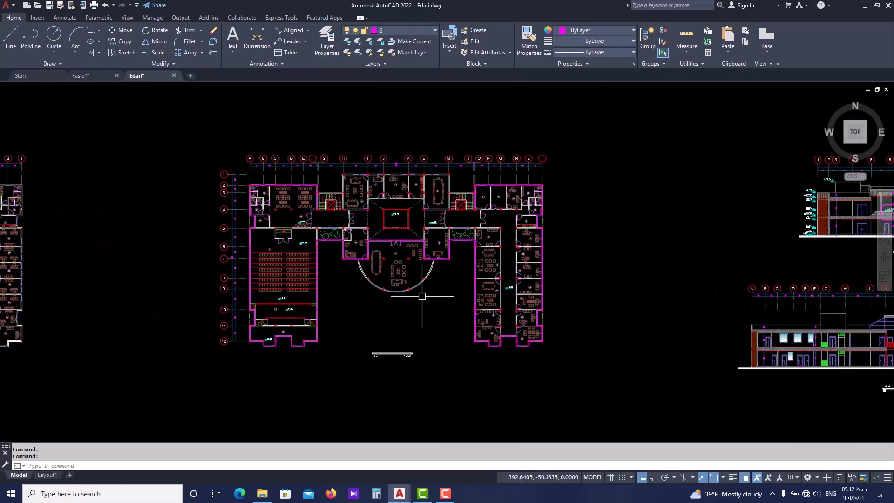
middle_click_drag(382, 190, 378, 252)
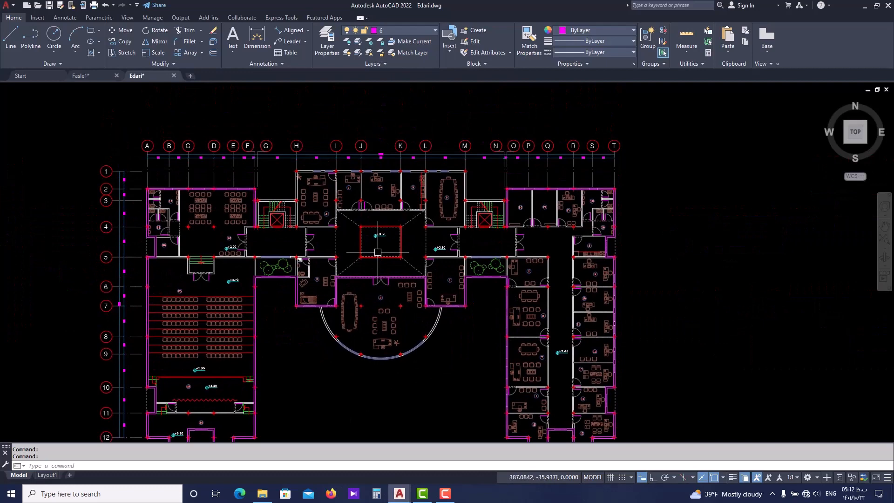
scroll(355, 239, "up", 2)
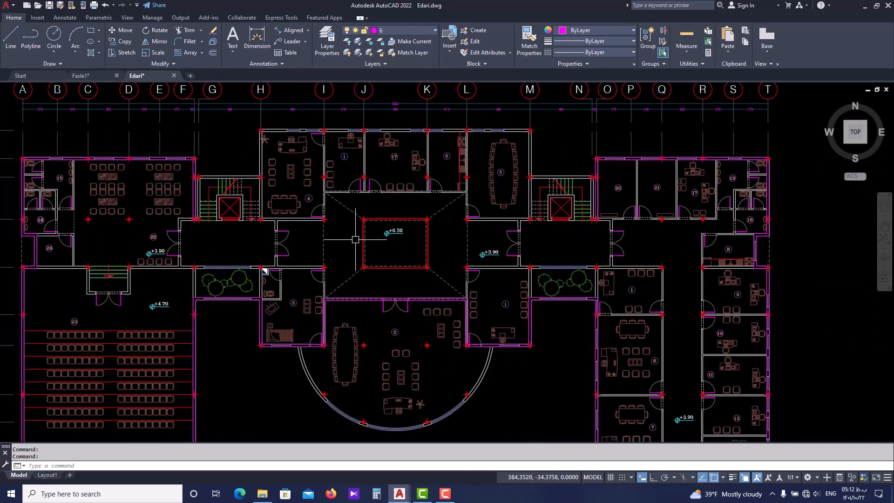
scroll(393, 230, "up", 2)
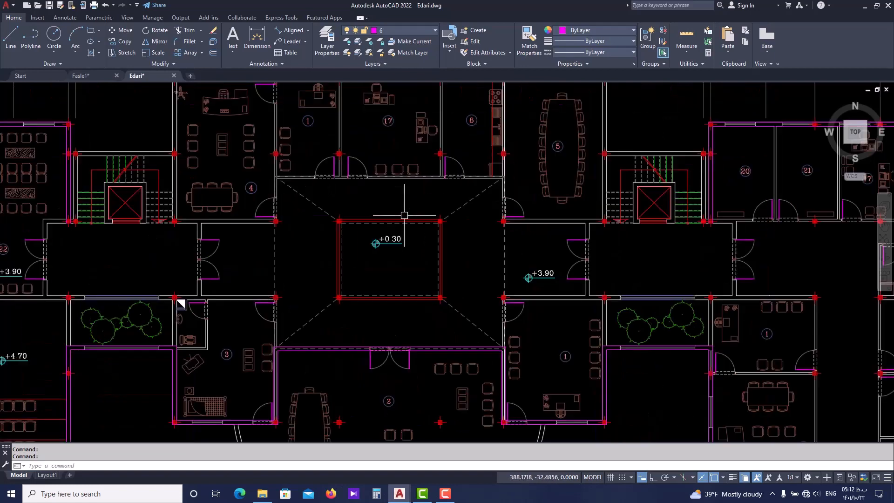
scroll(403, 215, "up", 3)
scroll(403, 201, "down", 3)
Compare the central-hall walls in the Fasle1 drawing with the Edari plan, checking the walls around room 3 near grid line H
left_click(80, 73)
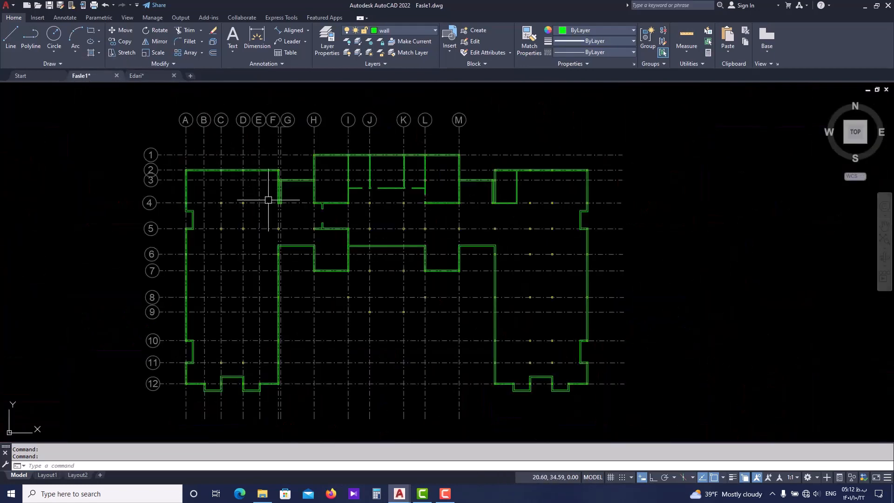
scroll(375, 212, "up", 2)
middle_click_drag(367, 216, 344, 226)
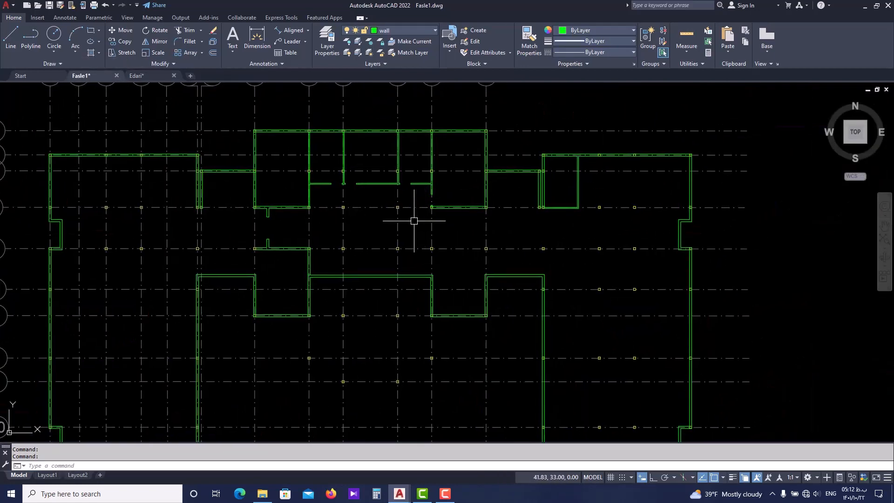
middle_click_drag(399, 250, 385, 253)
scroll(244, 279, "up", 2)
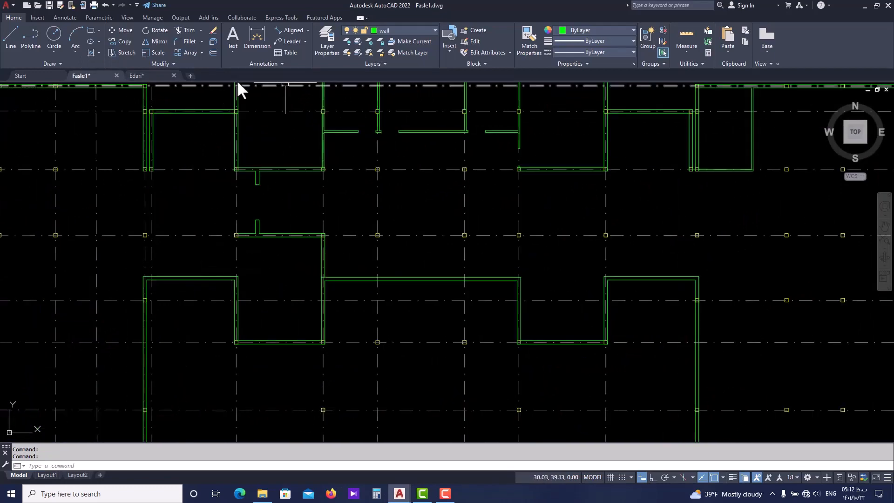
left_click(160, 76)
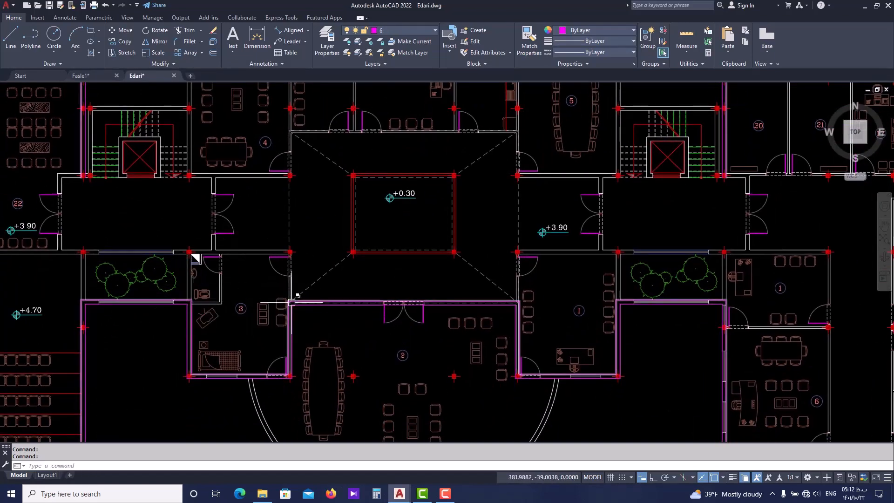
scroll(296, 296, "down", 2)
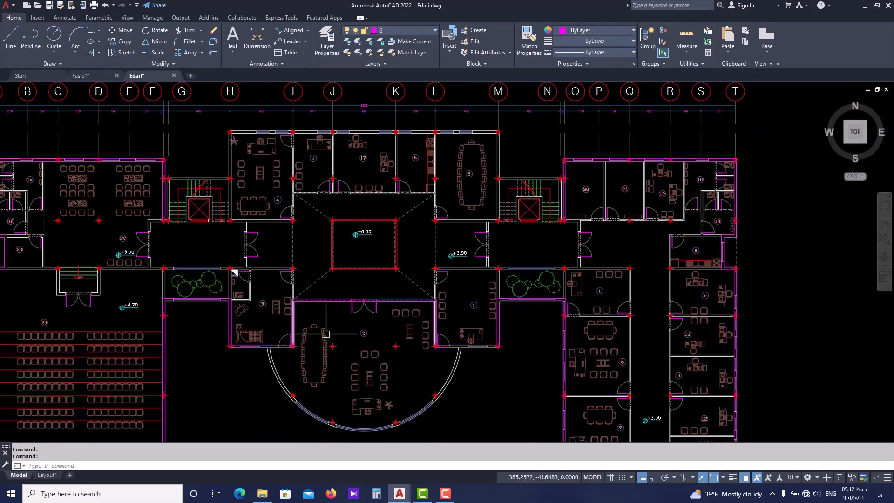
scroll(255, 322, "up", 2)
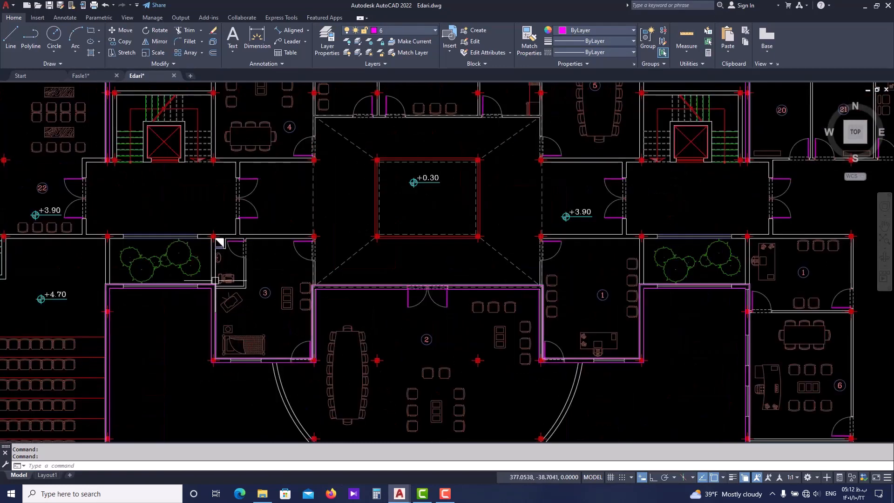
scroll(216, 271, "down", 2)
middle_click_drag(213, 232, 218, 275)
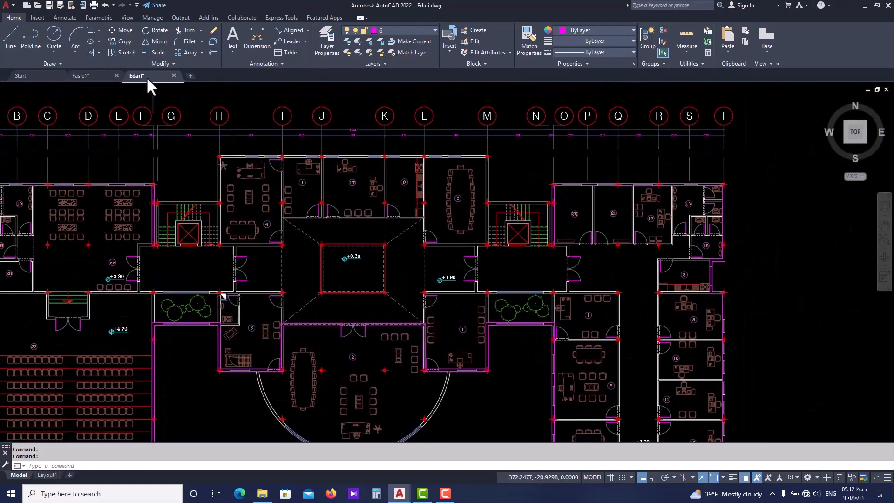
In the Fasle1 drawing, draw a vertical wall line from the lower-left corner of column H/5 down to the horizontal wall below
left_click(81, 75)
middle_click_drag(146, 109, 244, 213)
scroll(225, 315, "up", 5)
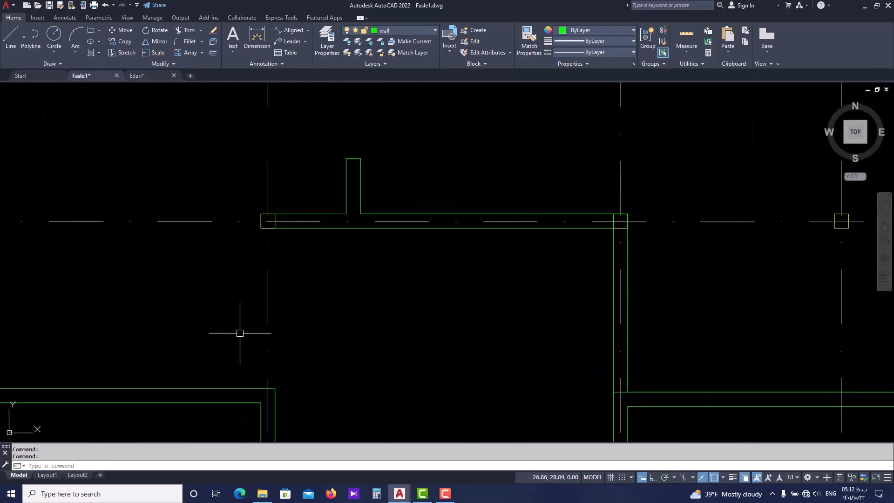
key("Return")
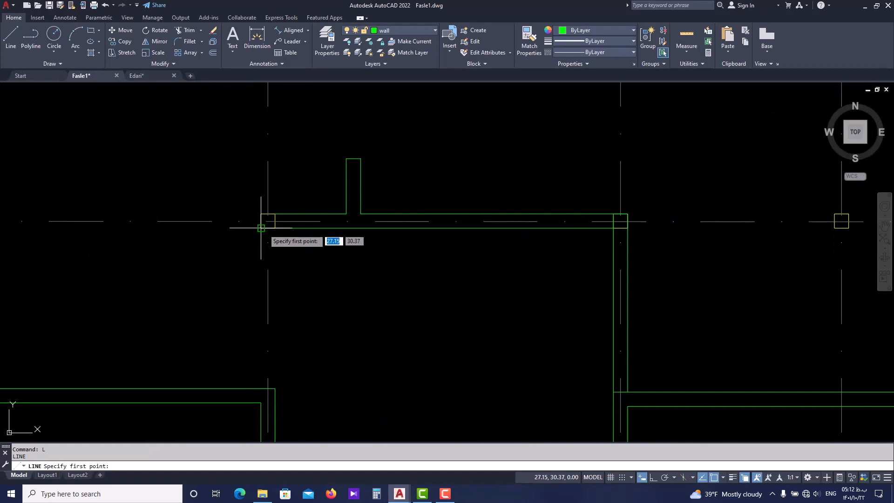
left_click(261, 228)
left_click(261, 388)
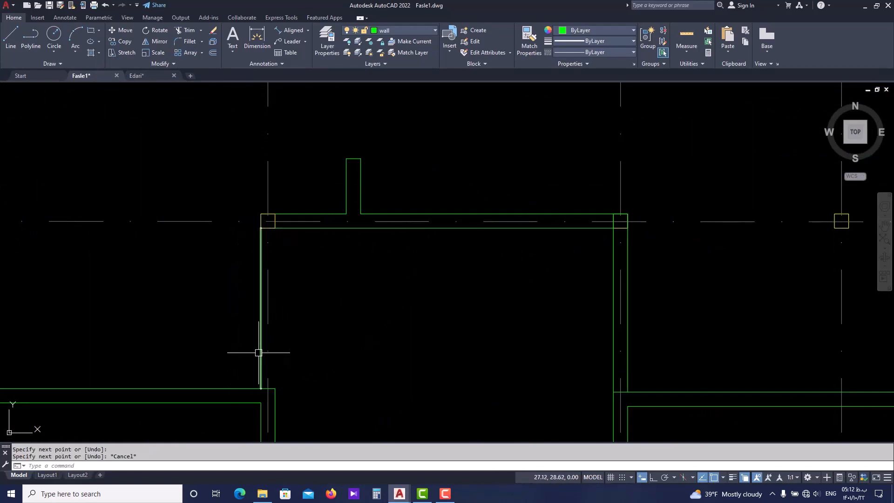
key("Escape")
Offset the new vertical wall line by 0.2 toward the room interior to form the wall's second face
left_click(261, 355)
type("o")
key("Return")
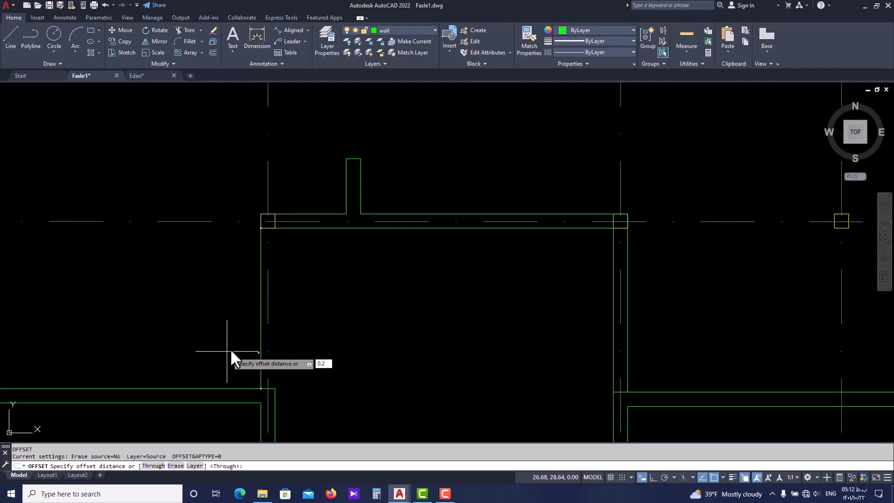
type("0.2")
key("Return")
key("Escape")
middle_click_drag(273, 398, 265, 333)
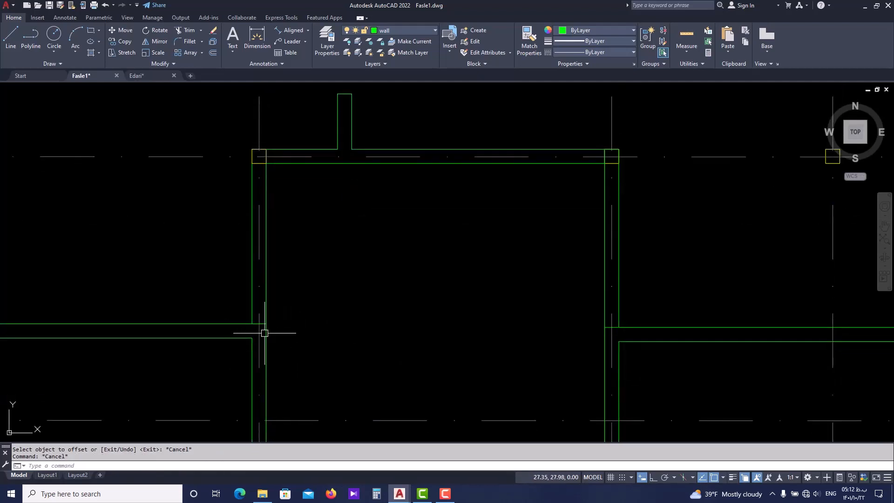
Trim the horizontal wall line where it crosses the new vertical wall, leaving a clean T-junction at grid line H
scroll(264, 333, "up", 5)
key("Escape")
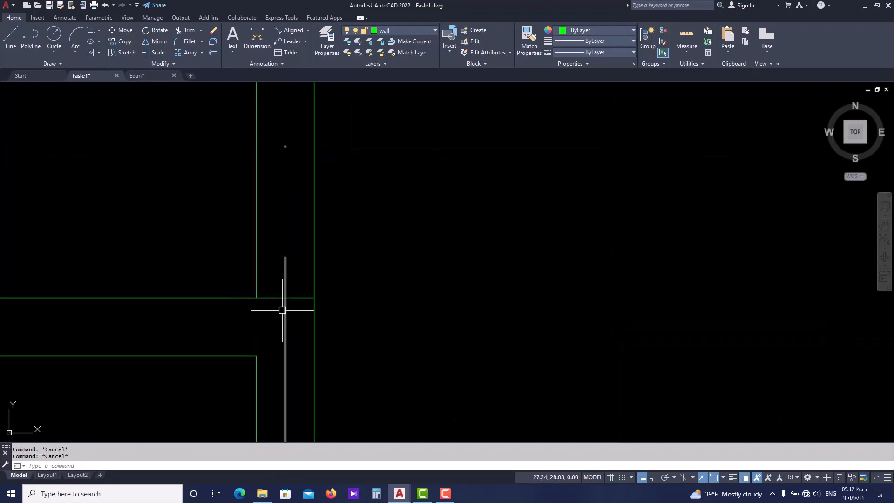
type("tr")
key("Return")
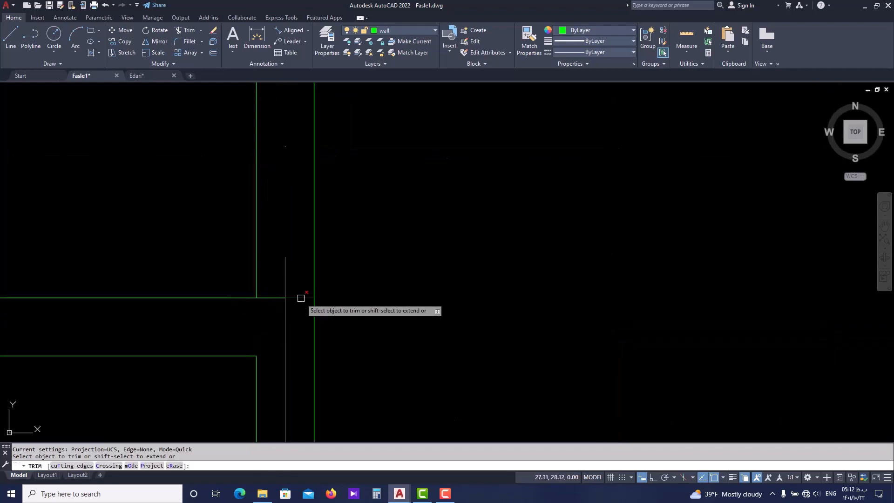
left_click(298, 299)
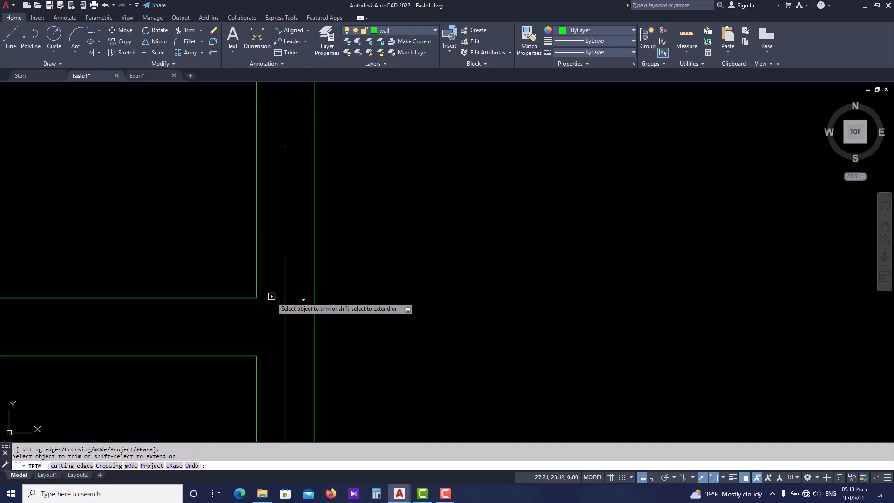
scroll(295, 292, "down", 4)
scroll(349, 205, "down", 4)
key("Escape")
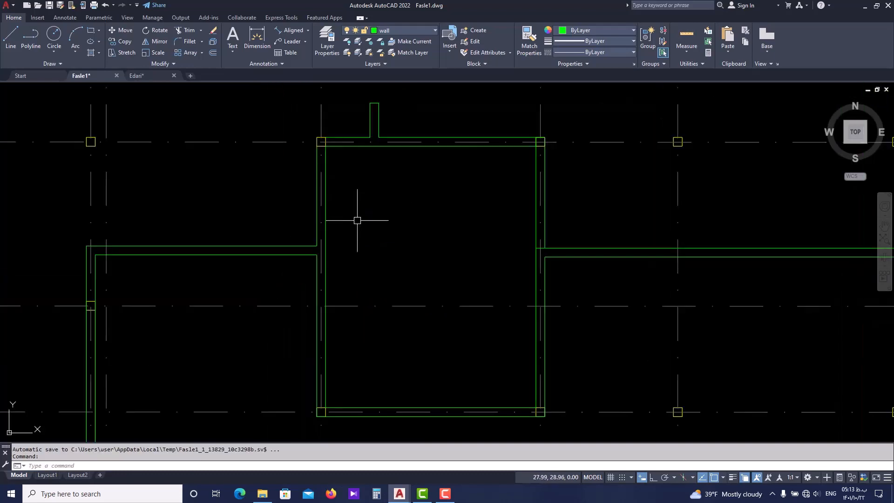
Compare the Fasle1 walls with the Edari plan, examining room 1 between grid lines L and M and the wall beside its door
scroll(400, 200, "down", 2)
middle_click_drag(401, 200, 311, 245)
scroll(360, 268, "down", 2)
middle_click_drag(360, 269, 342, 262)
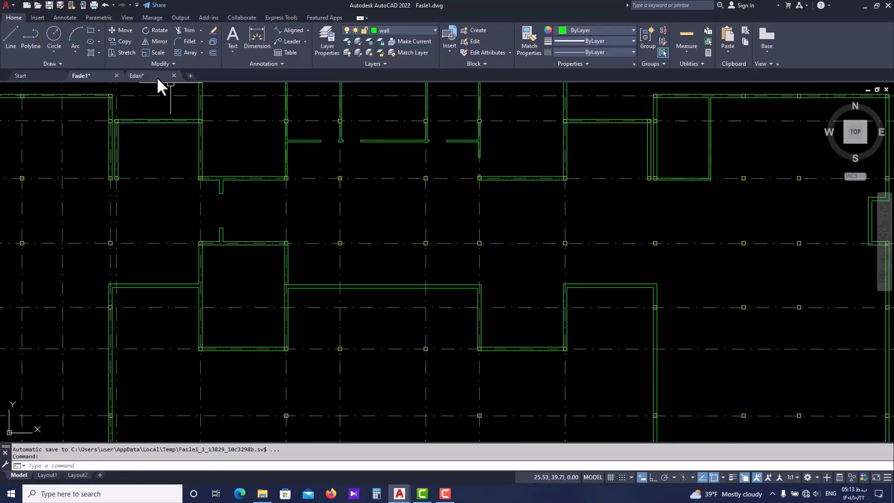
left_click(136, 75)
scroll(321, 279, "up", 2)
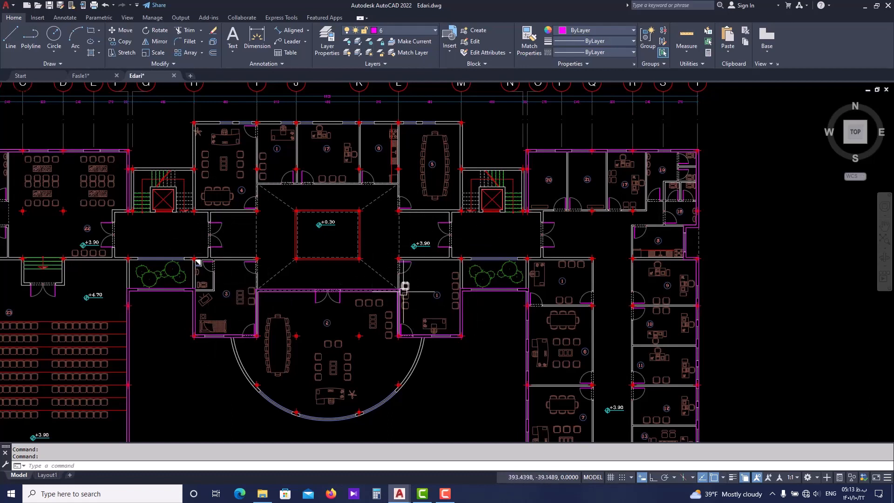
mouse_move(405, 286)
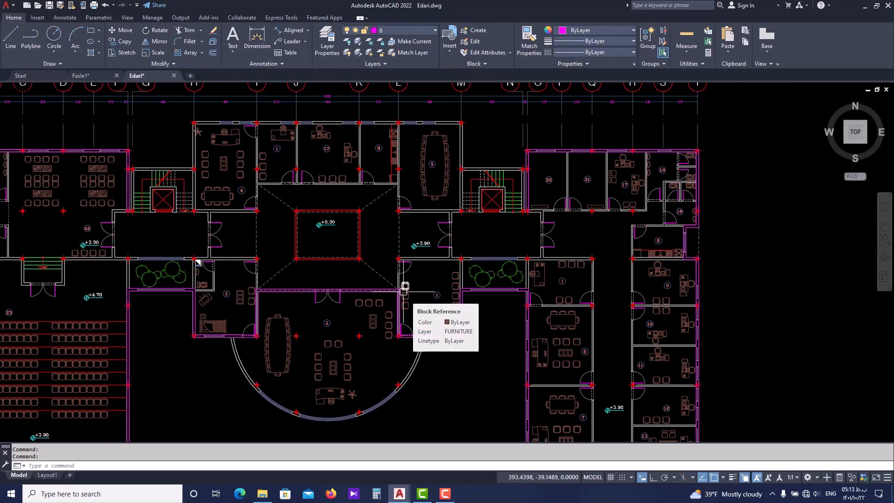
scroll(190, 267, "up", 2)
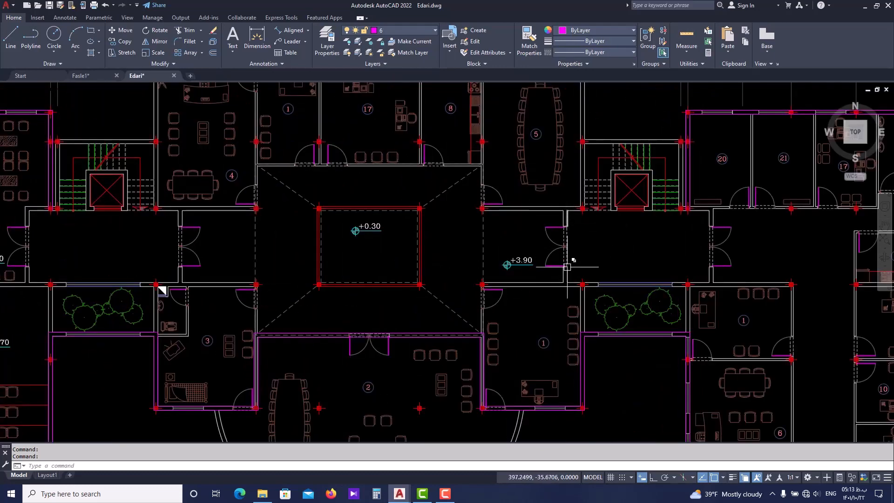
middle_click_drag(563, 293, 548, 247)
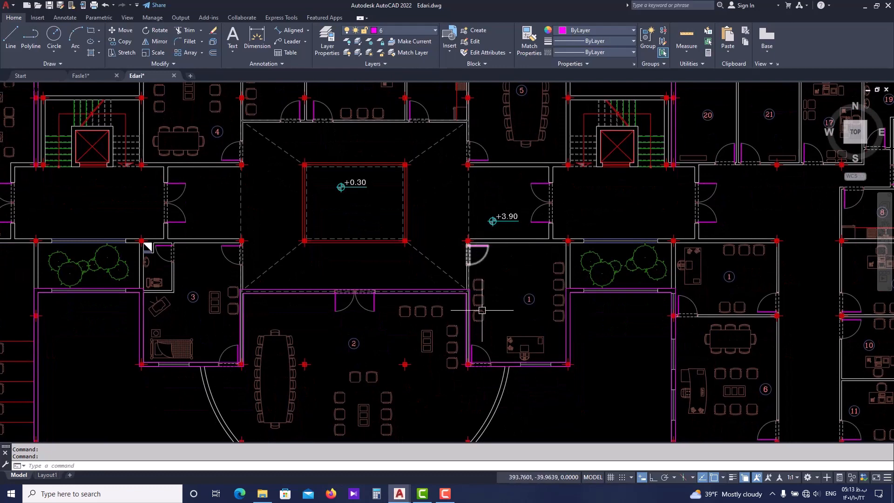
scroll(475, 252, "up", 5)
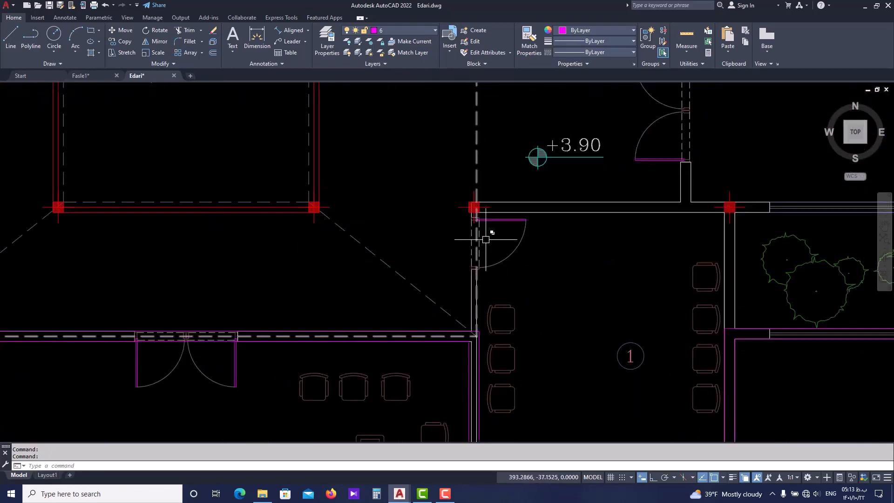
scroll(486, 240, "down", 3)
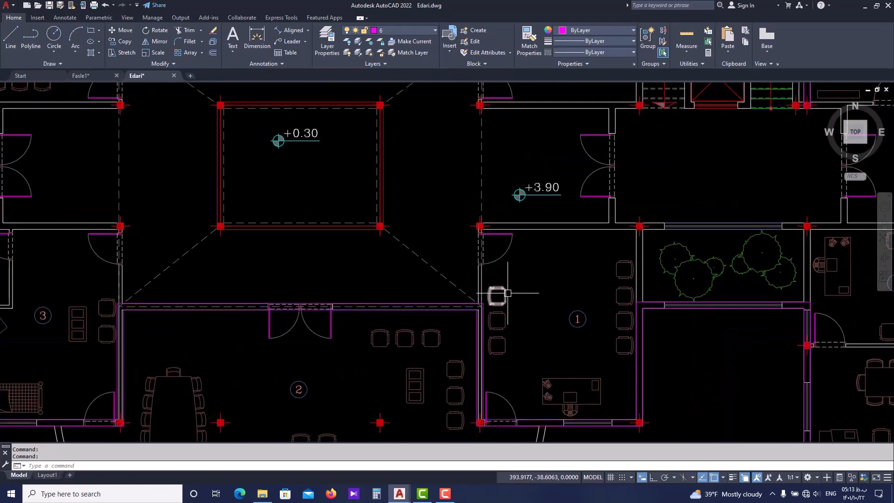
scroll(508, 293, "down", 3)
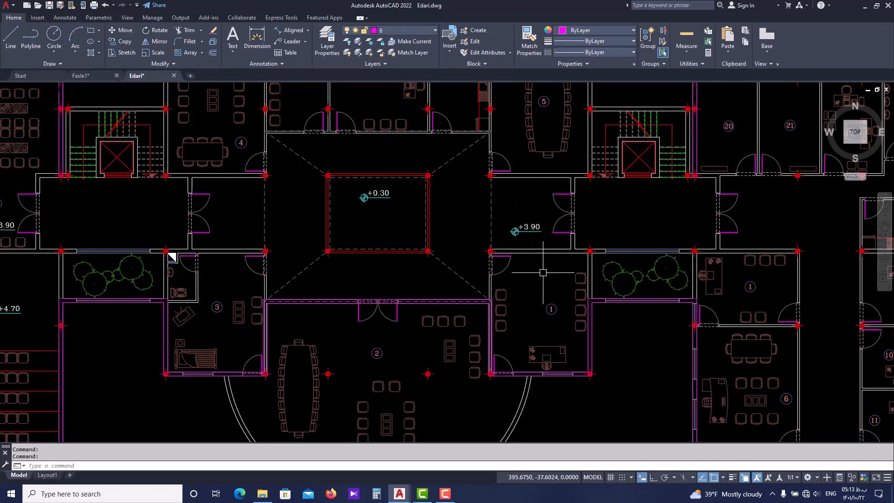
Look over the complete Edari floor plan from grid line A to T
scroll(542, 274, "down", 2)
middle_click_drag(557, 300, 392, 289)
scroll(391, 290, "down", 2)
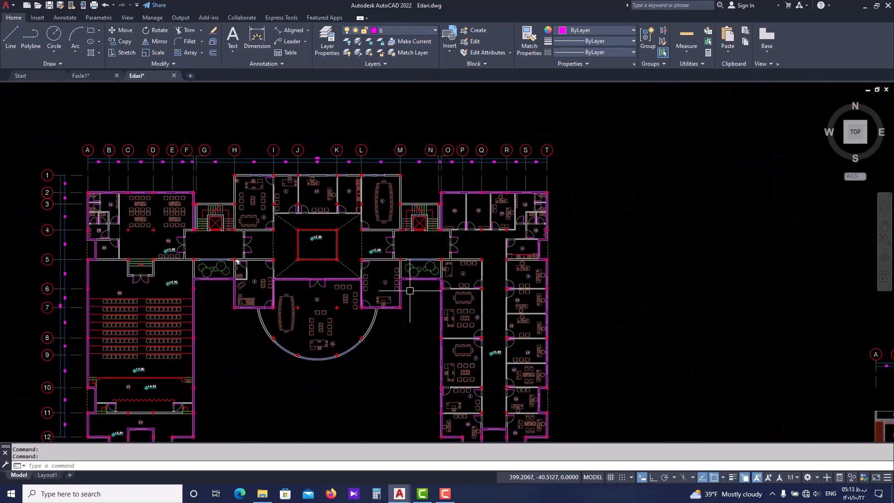
middle_click_drag(614, 305, 367, 284)
scroll(367, 283, "down", 2)
middle_click_drag(242, 211, 409, 200)
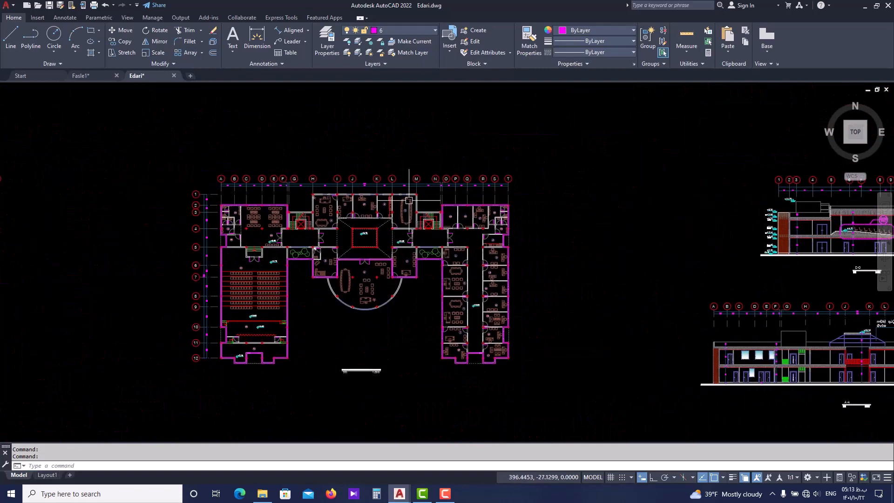
Return to the Fasle1 drawing and draw a rectangle about 13.7 by 12.9 in the empty space east of the plan
left_click(91, 77)
scroll(391, 240, "down", 4)
middle_click_drag(725, 253, 373, 249)
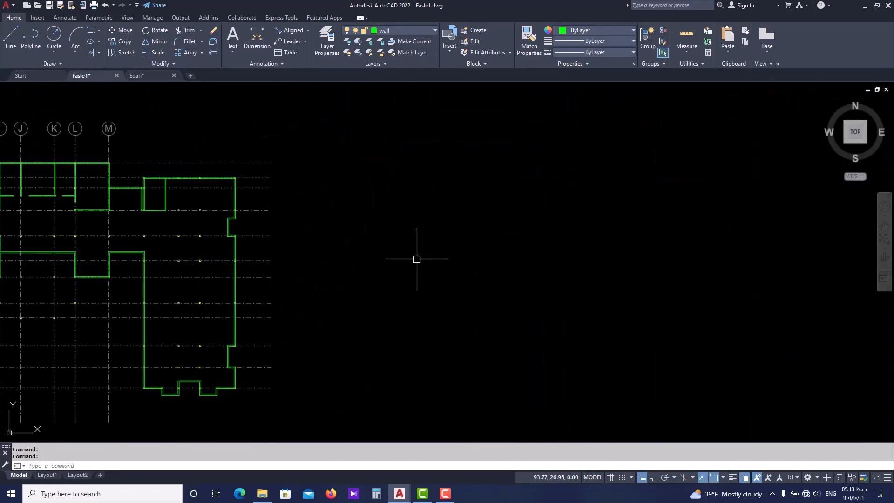
type("c")
key("Return")
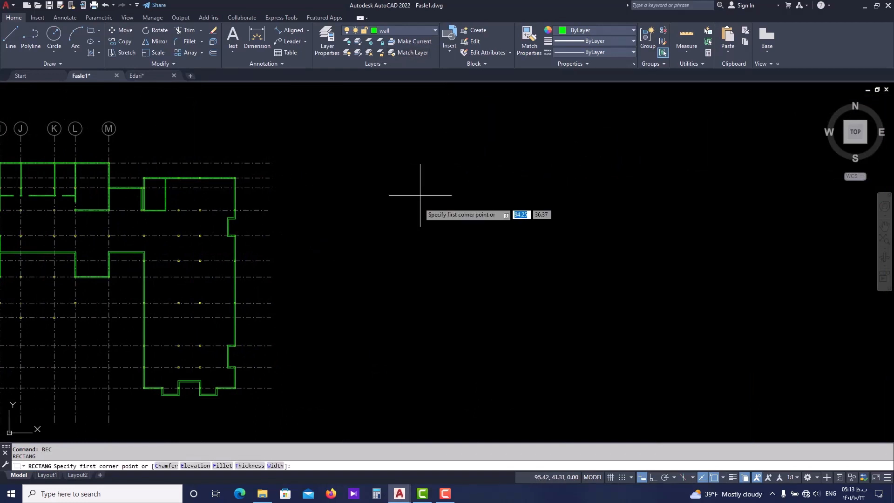
left_click(415, 214)
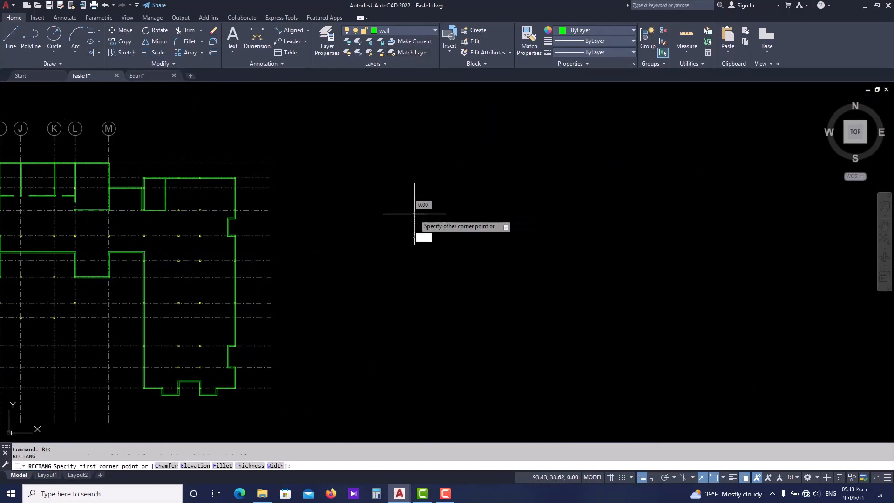
left_click(507, 302)
middle_click_drag(498, 235, 492, 249)
key("Escape")
key("Escape")
Draw a smaller rectangle inside the large one, starting at its upper-right corner
middle_click_drag(499, 217, 491, 221)
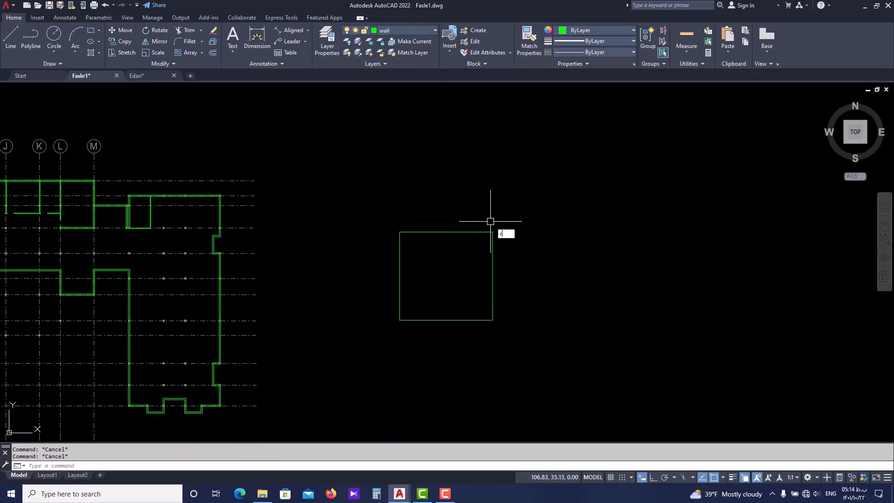
key("Return")
left_click(493, 232)
scroll(481, 248, "up", 2)
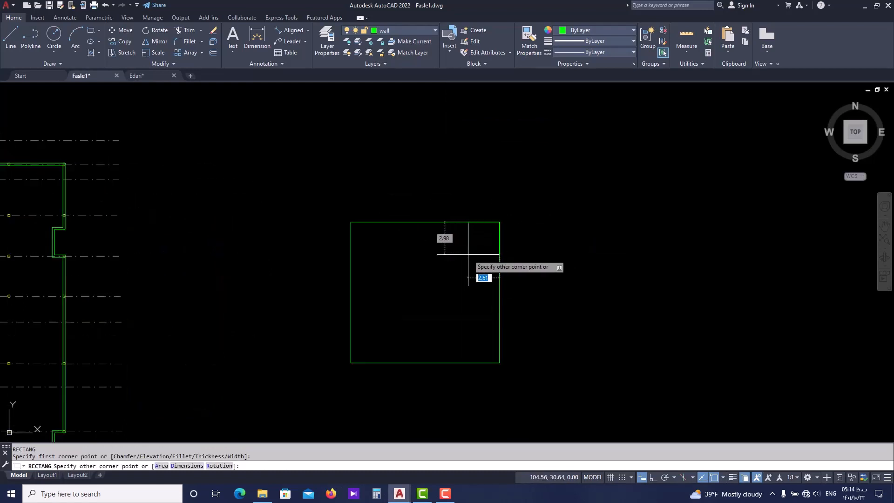
left_click(448, 271)
key("Escape")
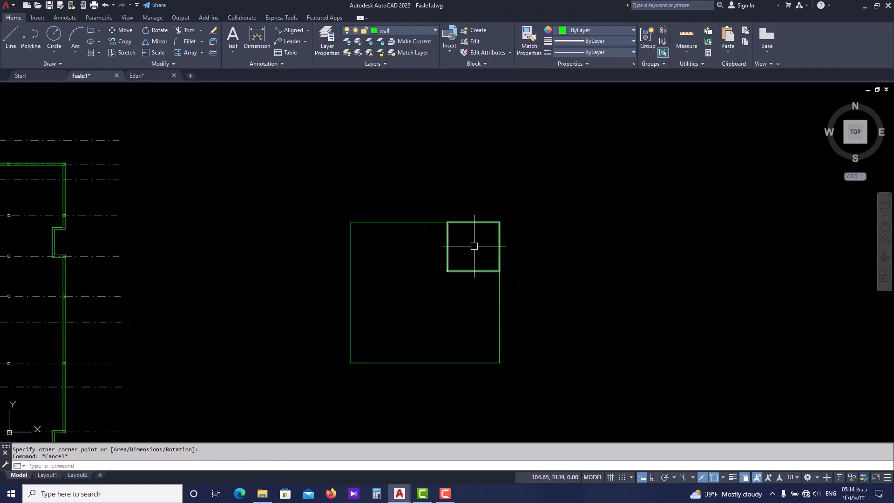
Change the small corner rectangle's color to cyan
left_click(466, 244)
left_click(436, 244)
left_click(599, 29)
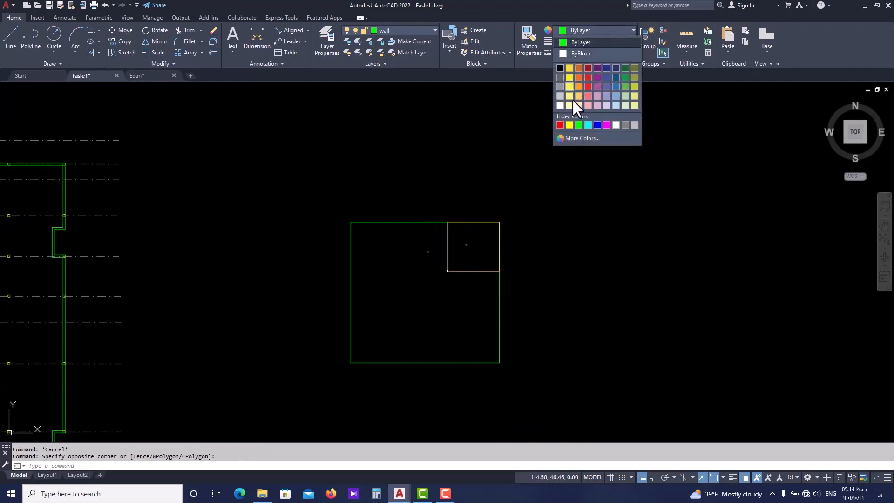
left_click(589, 125)
key("Escape")
scroll(531, 236, "down", 2)
scroll(498, 300, "up", 2)
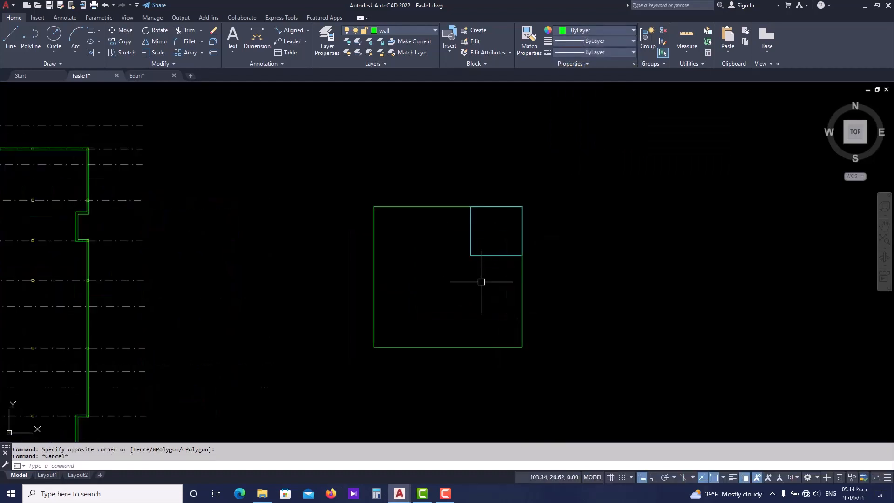
Mirror the cyan rectangle across the vertical line through the large rectangle's top and bottom midpoints, keeping the source object
middle_click_drag(463, 239, 471, 262)
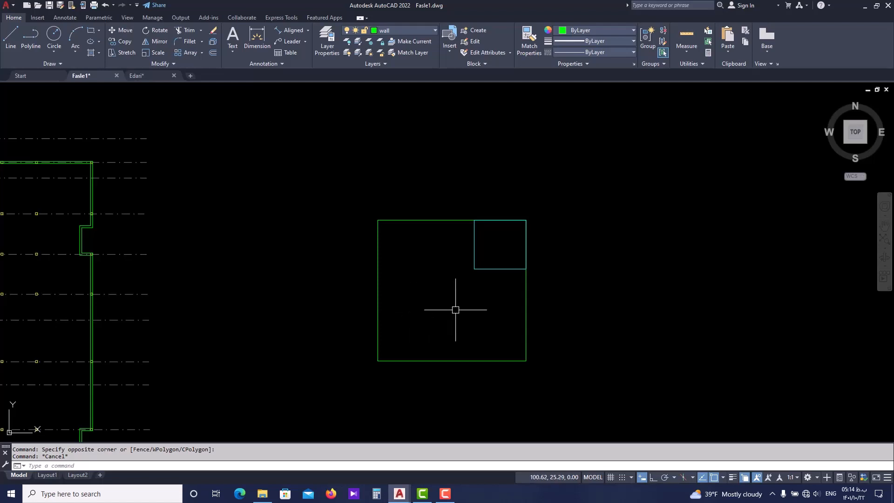
middle_click_drag(511, 309, 552, 302)
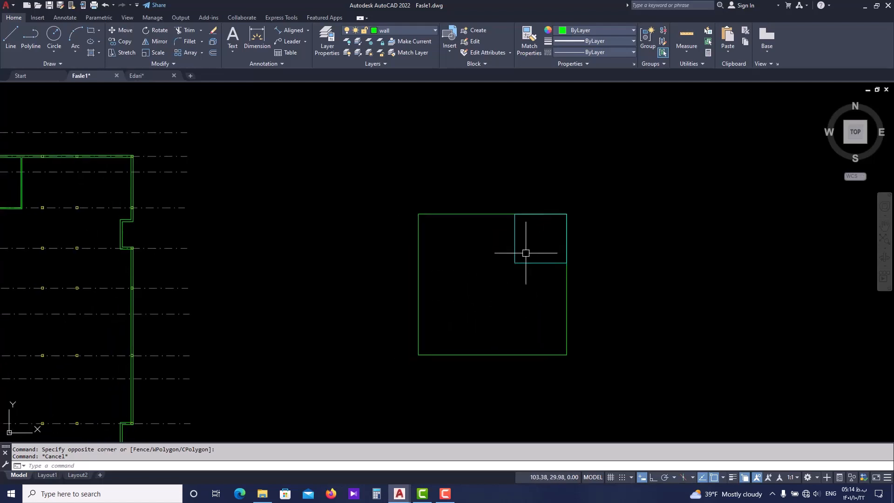
scroll(526, 252, "up", 2)
mouse_move(518, 234)
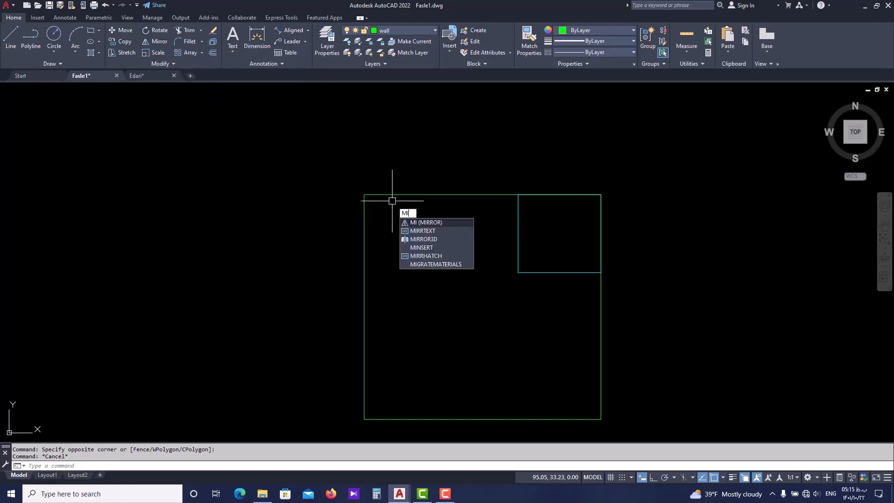
key("Return")
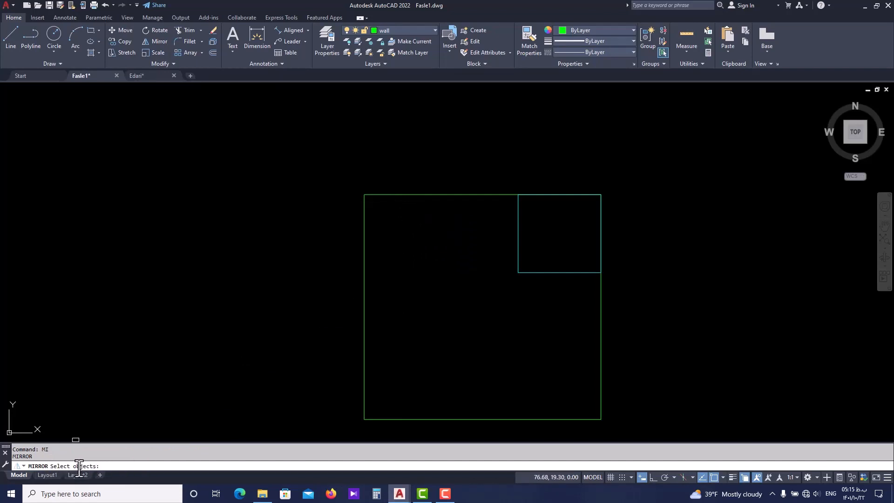
left_click(554, 273)
key("Return")
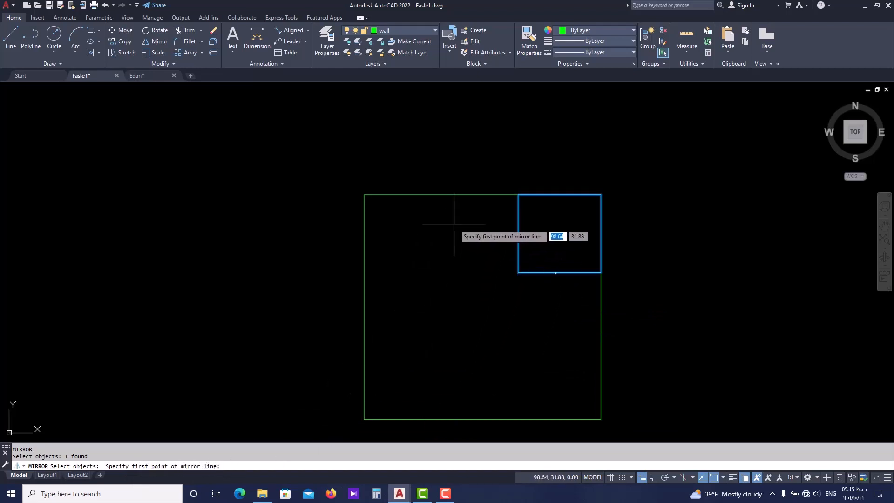
left_click(483, 195)
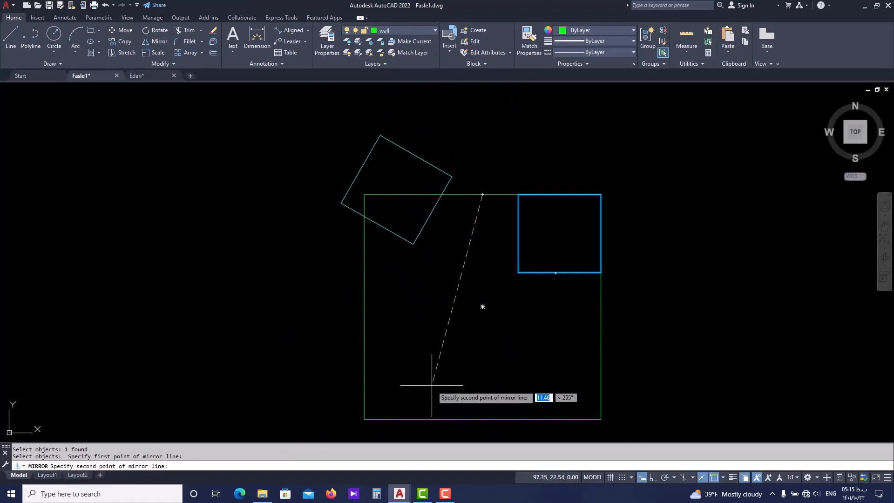
left_click(483, 418)
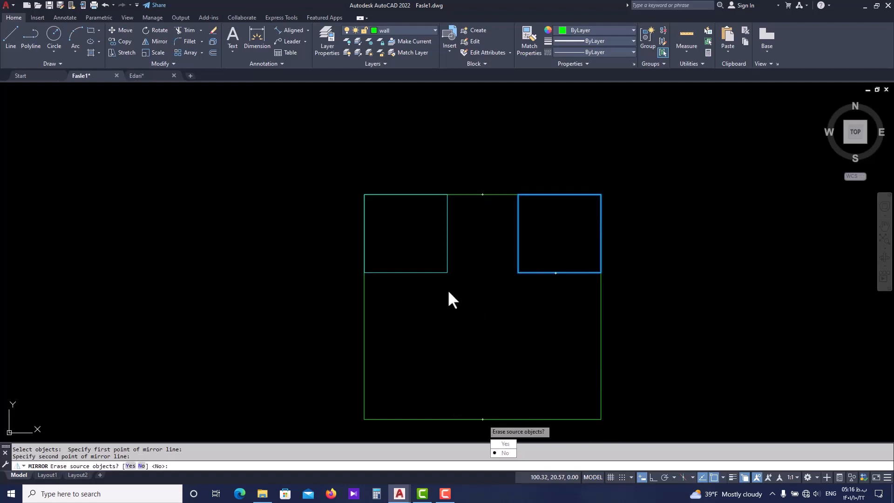
scroll(448, 289, "down", 2)
key("Return")
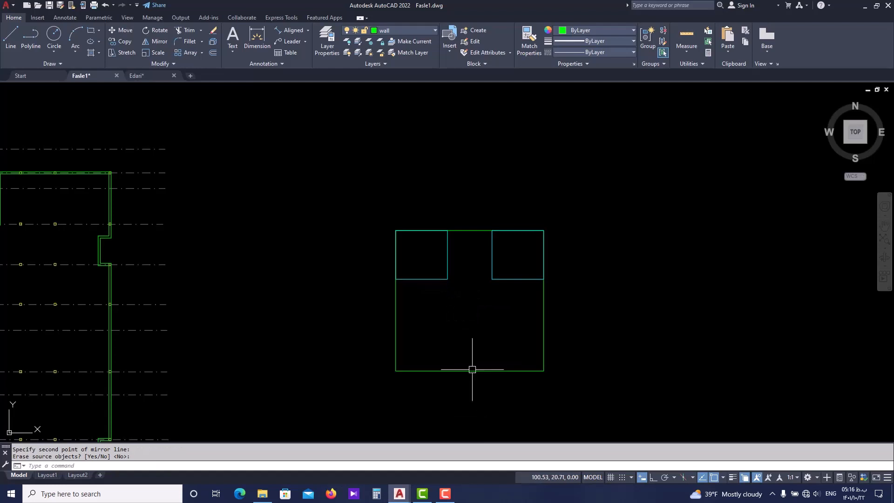
scroll(459, 318, "up", 4)
scroll(428, 206, "down", 2)
middle_click_drag(427, 208, 391, 231)
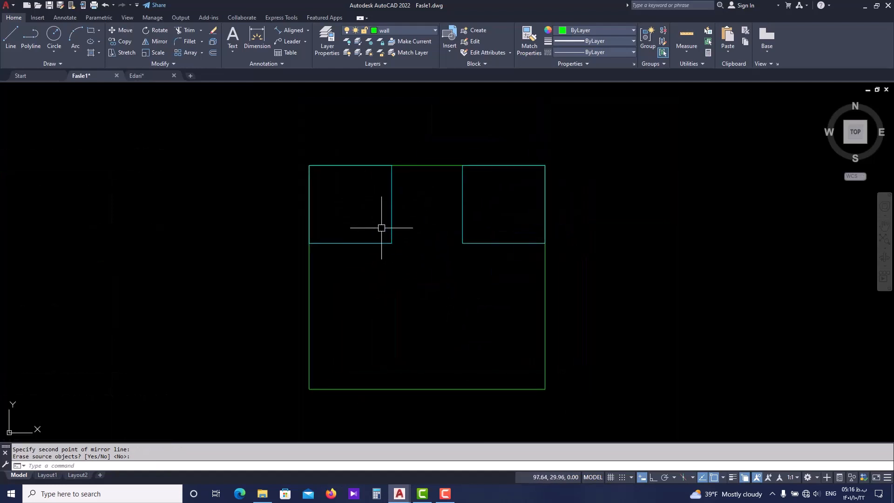
left_click(373, 242)
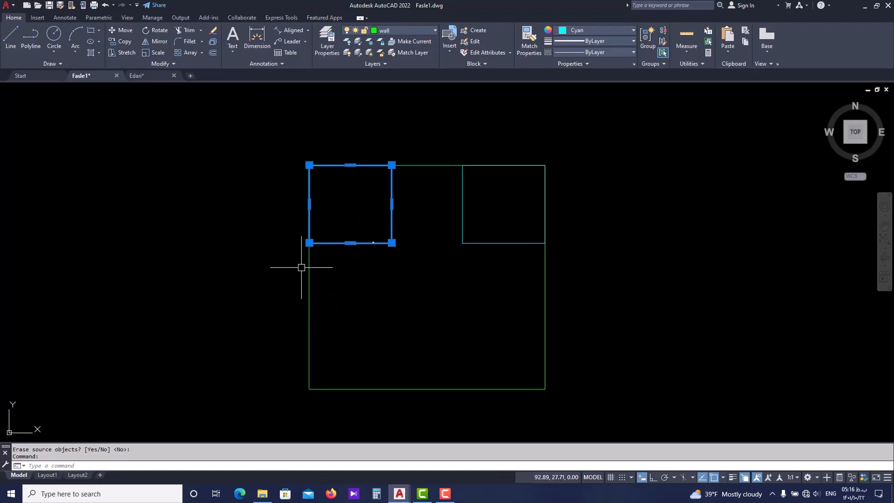
key("Escape")
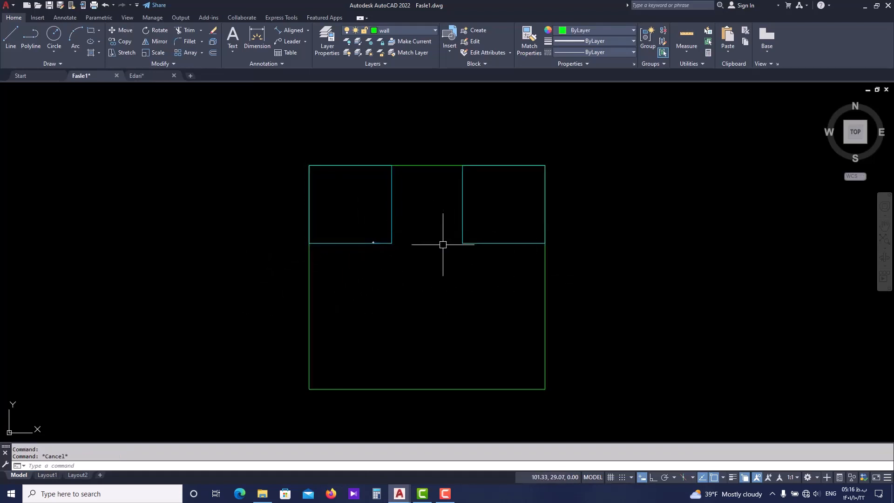
key("Escape")
Mirror both cyan rectangles across the horizontal line through the large rectangle's left and right side midpoints, keeping the source objects
middle_click_drag(439, 215, 432, 242)
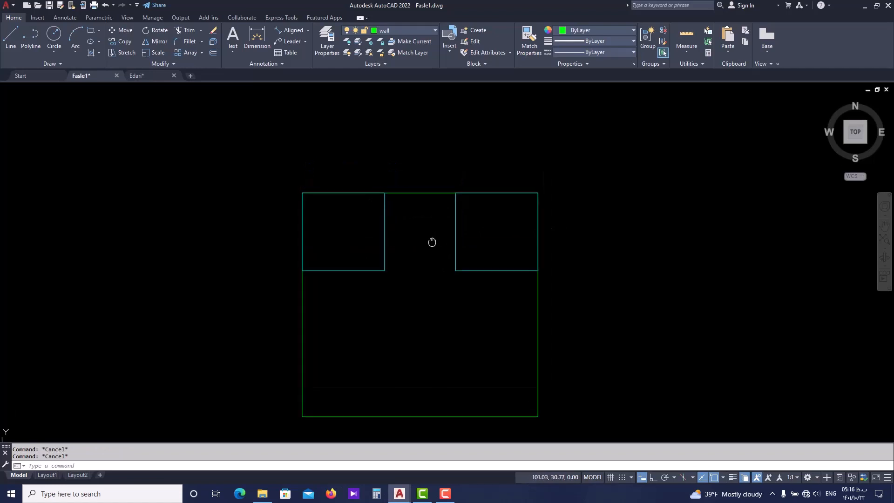
left_click(384, 249)
left_click(457, 252)
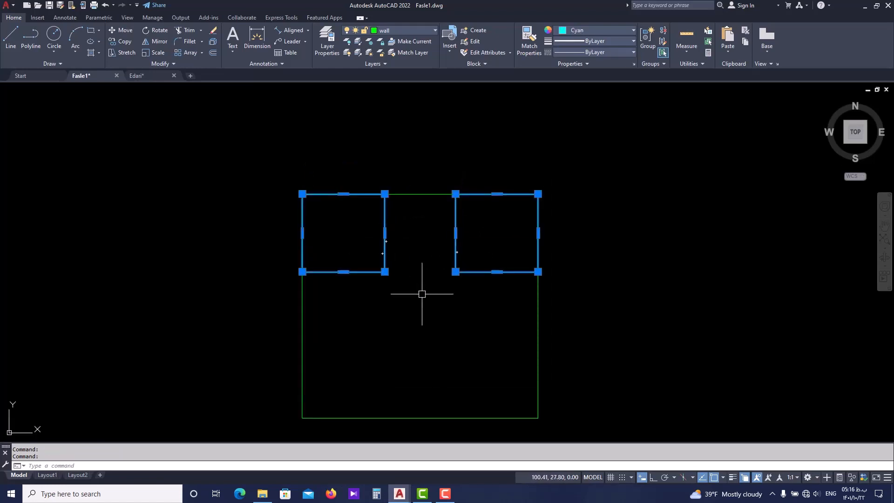
type("mi")
key("Return")
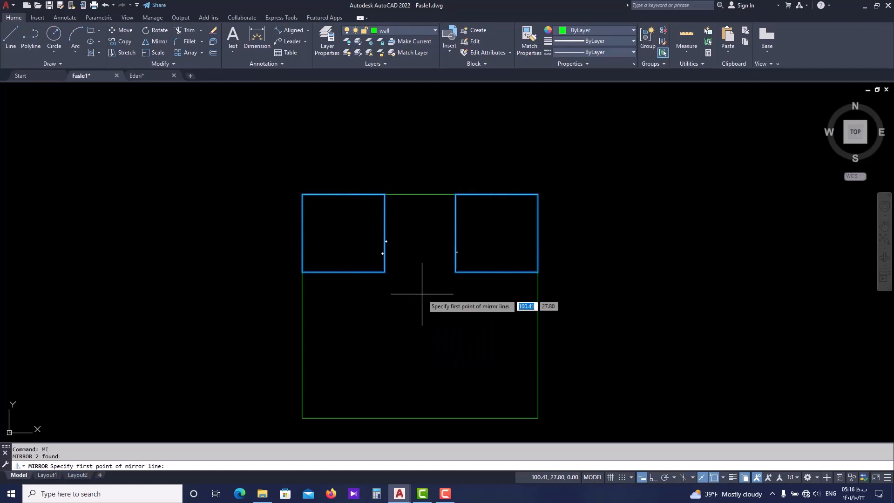
scroll(422, 291, "down", 2)
scroll(366, 278, "up", 2)
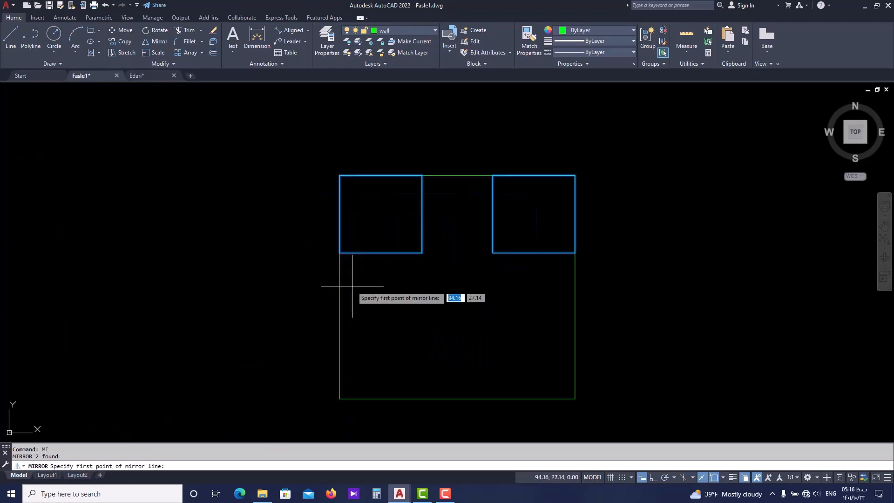
left_click(340, 287)
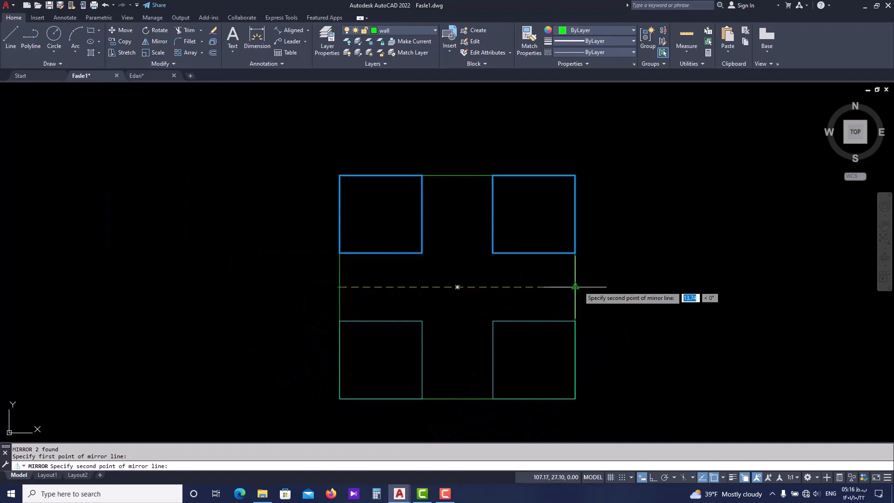
left_click(575, 287)
key("Return")
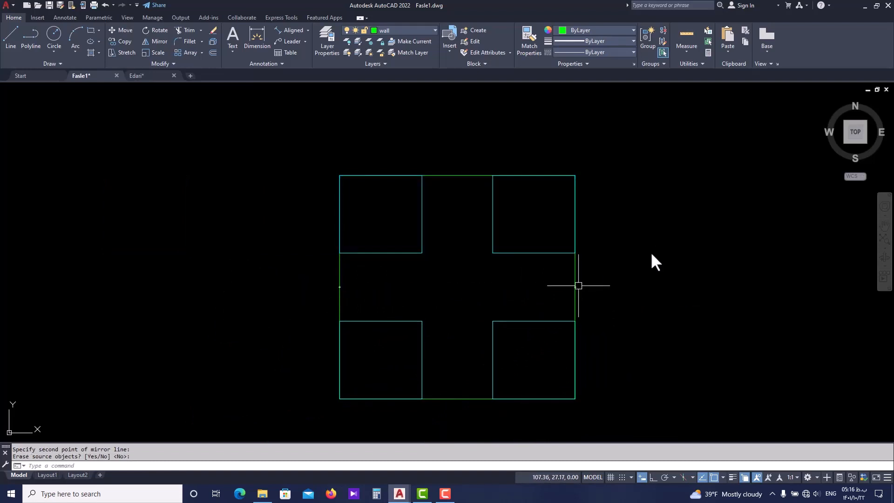
Place two copies of the large rectangle with its upper-right cyan rectangle in a horizontal row beside the original
scroll(500, 334, "down", 2)
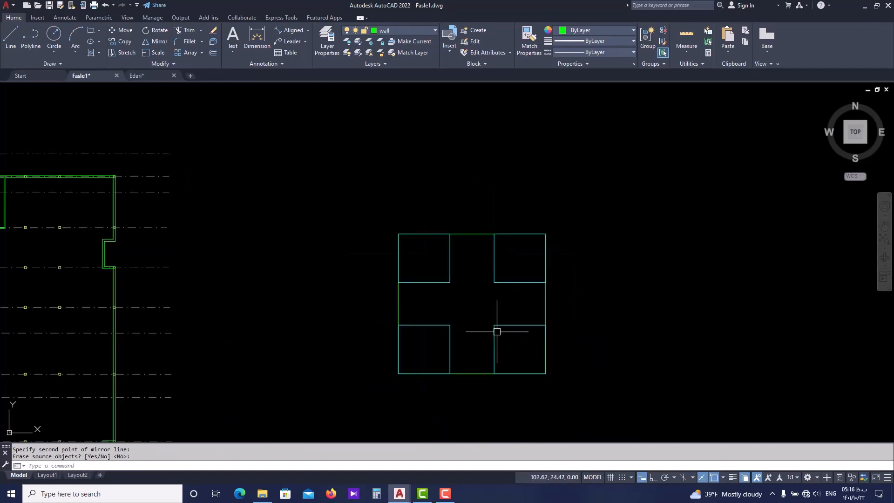
left_click(493, 281)
left_click(455, 273)
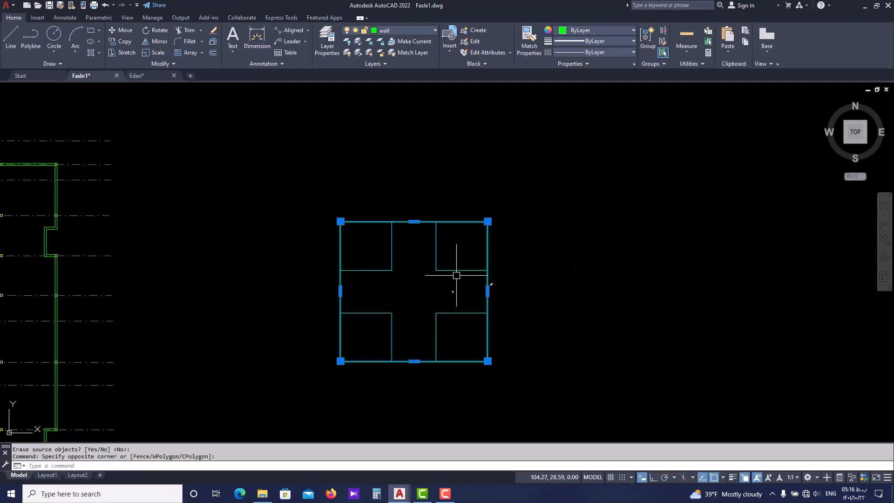
left_click(459, 265)
left_click(441, 274)
middle_click_drag(420, 286, 409, 291)
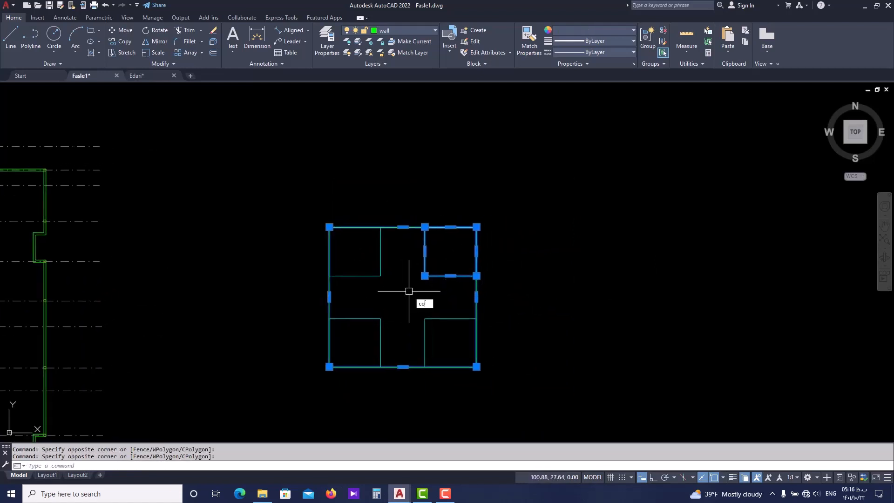
key("Return")
left_click(412, 304)
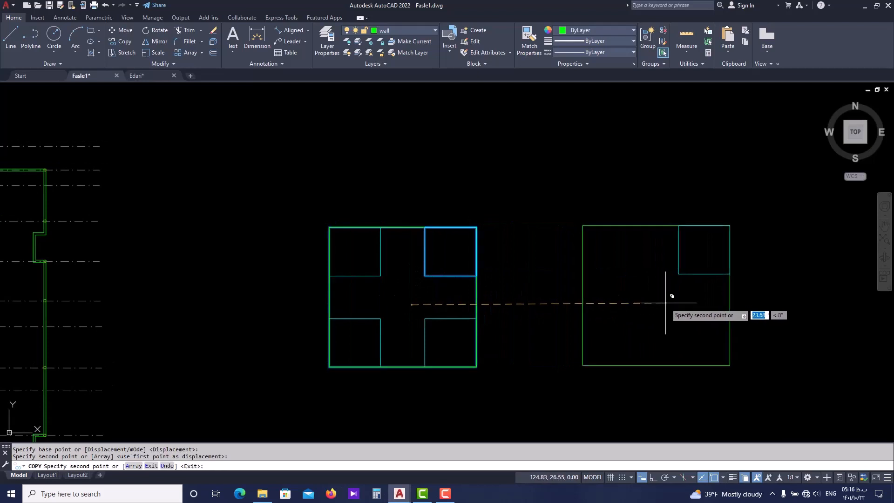
scroll(666, 303, "down", 2)
middle_click_drag(666, 303, 368, 305)
left_click(512, 304)
key("Escape")
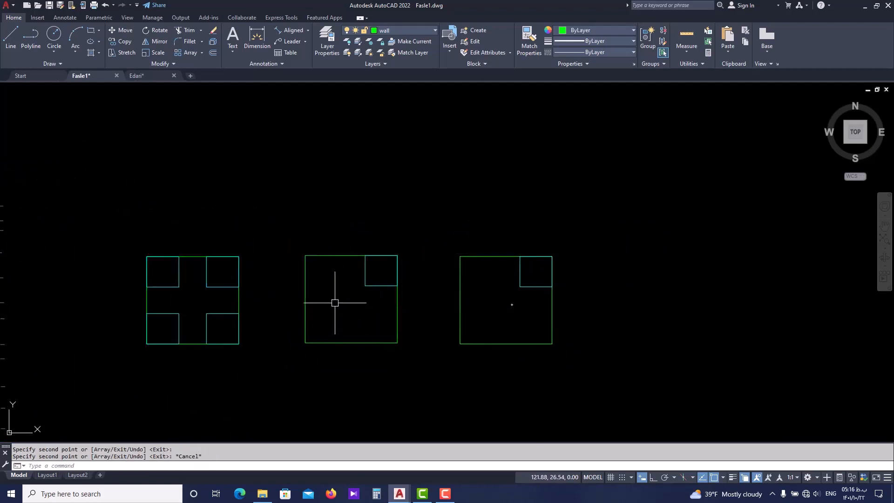
Mirror the middle sample's cyan rectangle across a vertical line through the large rectangle's center, with Ortho on and the source object kept
scroll(334, 291, "up", 4)
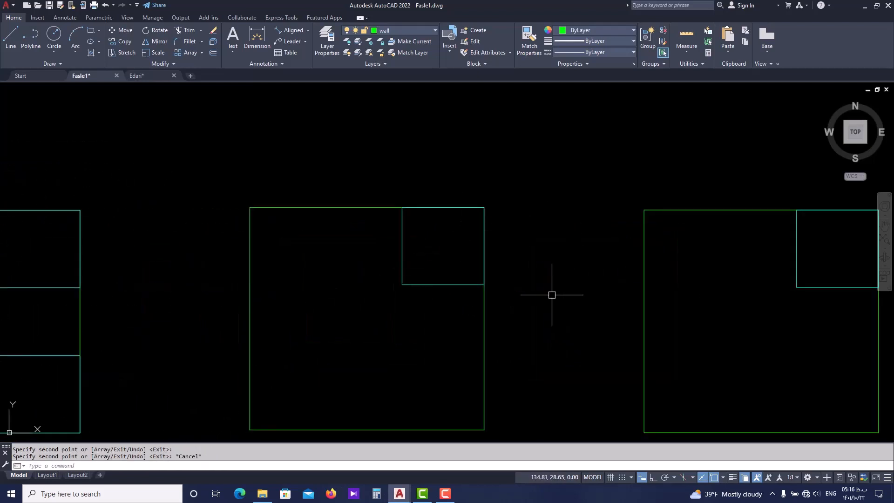
scroll(463, 275, "down", 2)
mouse_move(463, 276)
middle_mouse_down()
mouse_move(465, 291)
mouse_move(454, 272)
middle_mouse_up()
scroll(429, 307, "up", 2)
scroll(433, 260, "down", 2)
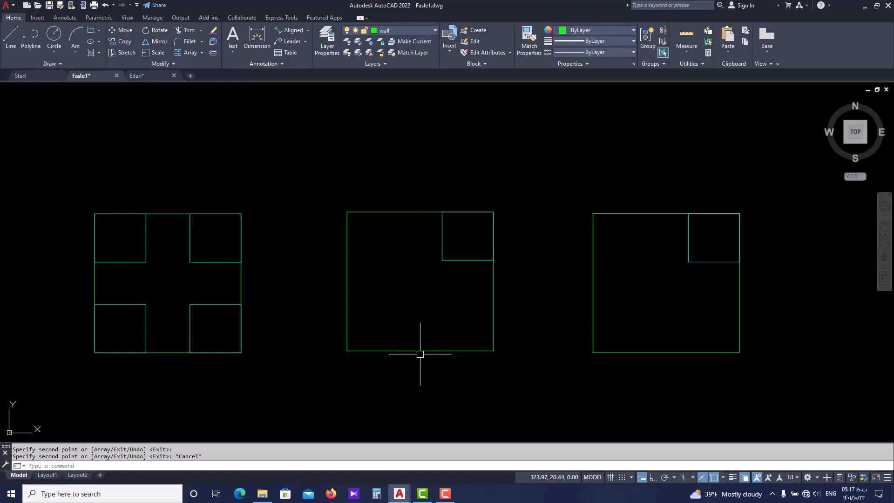
type("mi")
key("Return")
left_click(458, 261)
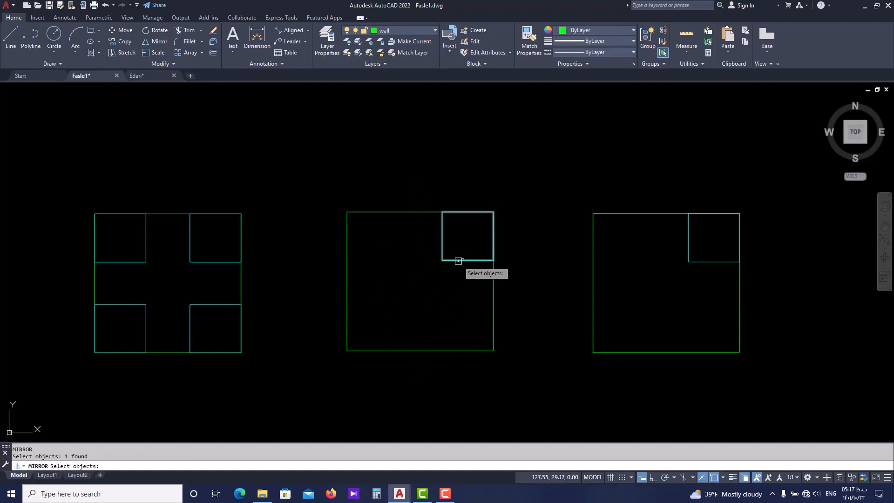
left_click(458, 261)
key("Return")
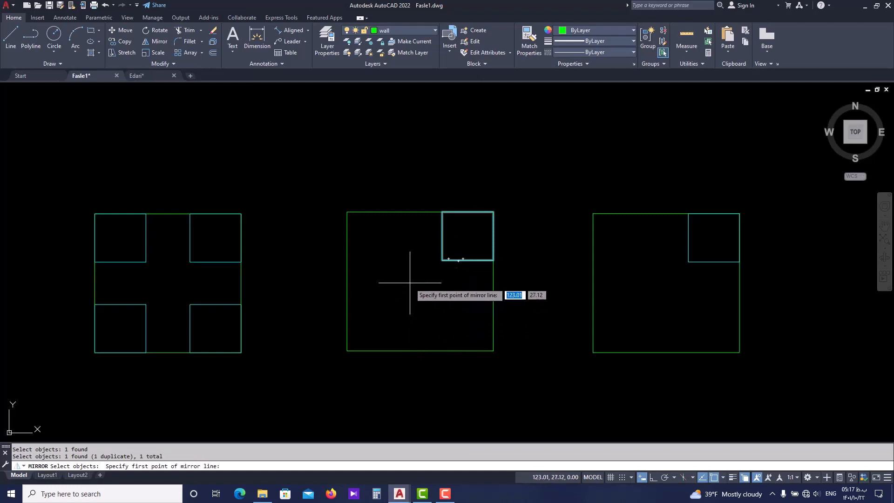
scroll(420, 246, "down", 2)
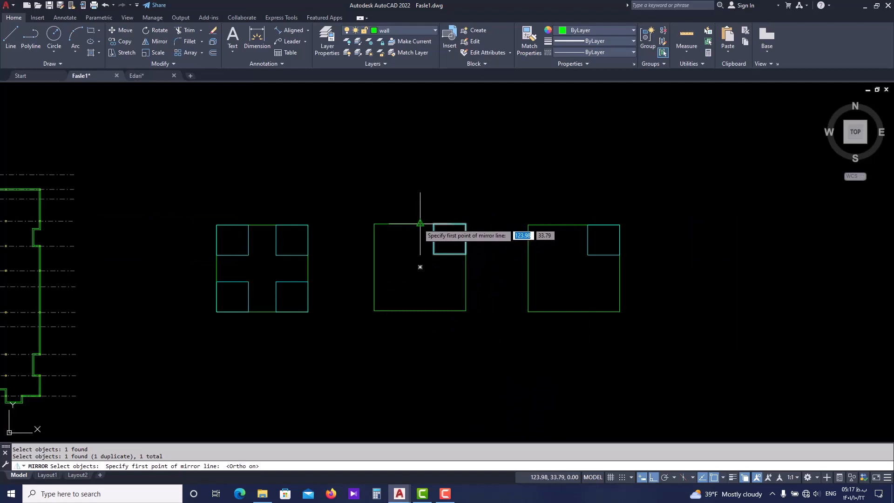
left_click(420, 106)
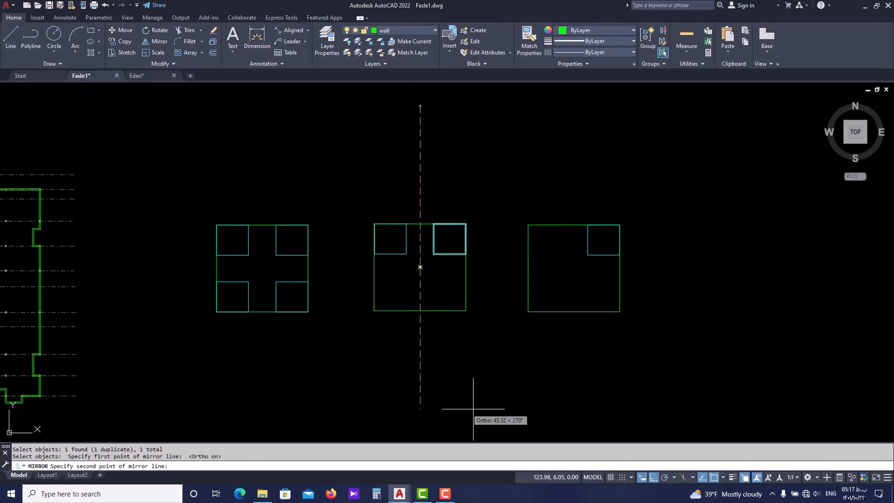
left_click(423, 417)
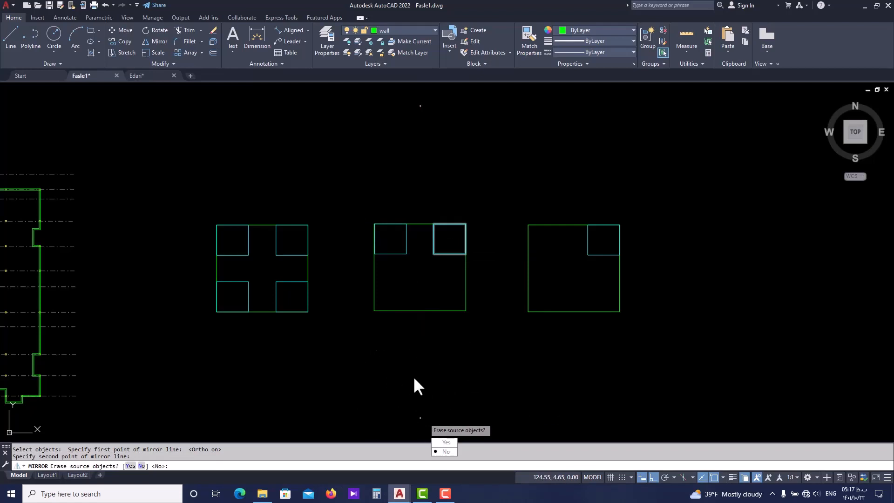
key("Return")
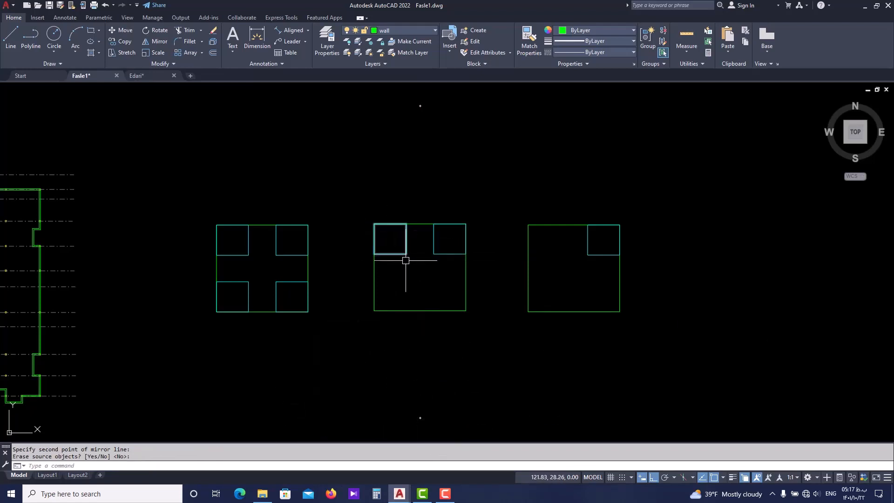
Try to mirror the middle sample's upper-right cyan rectangle across the large rectangle's diagonal, from lower-right to upper-left corner, with Ortho off
scroll(407, 251, "up", 2)
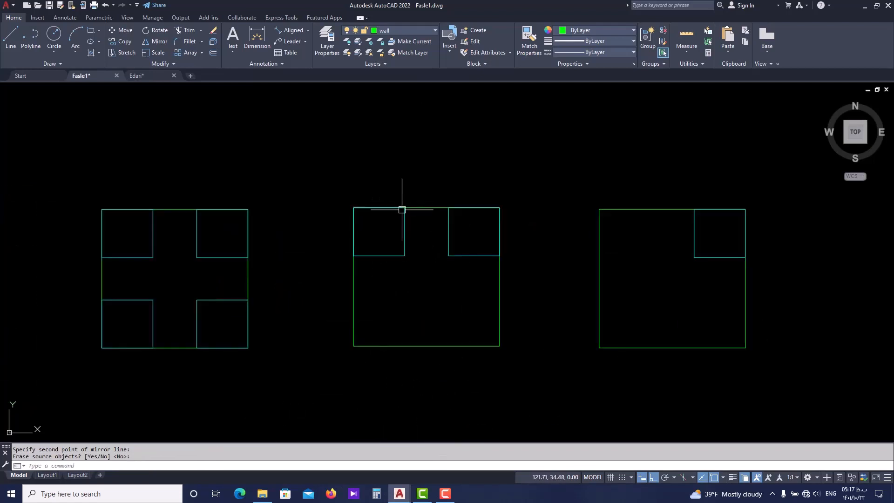
middle_click_drag(401, 223, 400, 235)
scroll(399, 235, "down", 2)
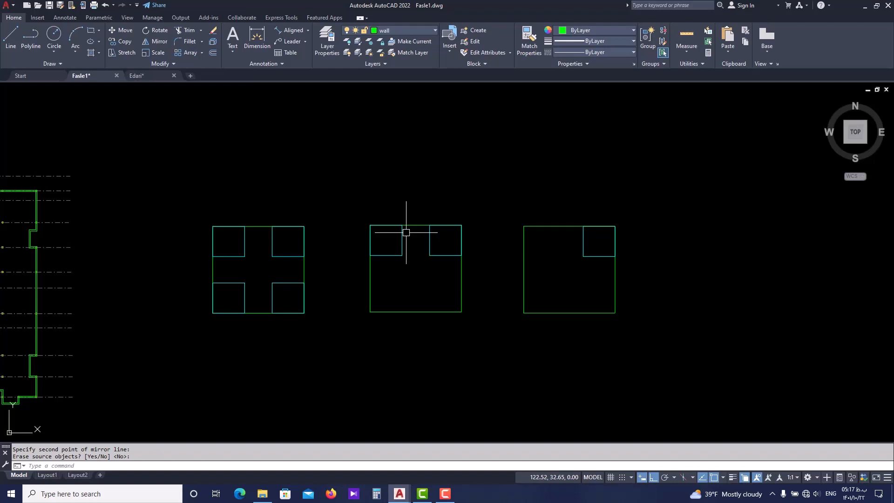
scroll(414, 252, "up", 4)
key("Escape")
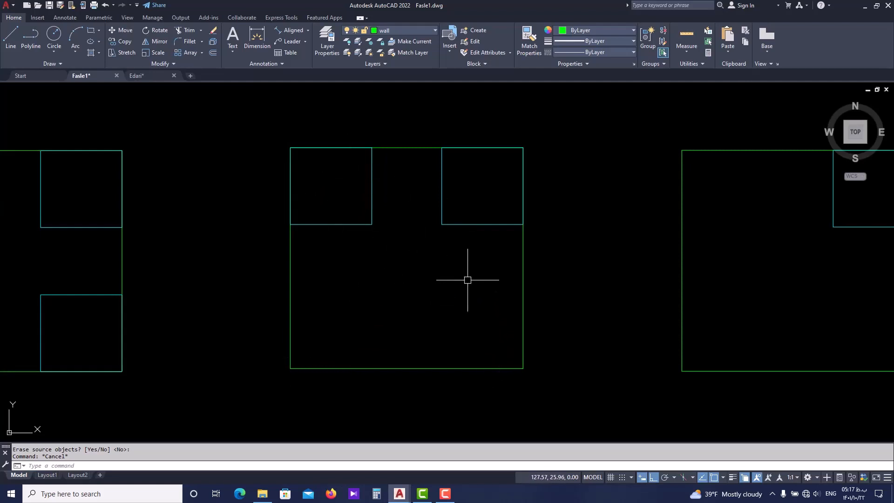
left_click(466, 225)
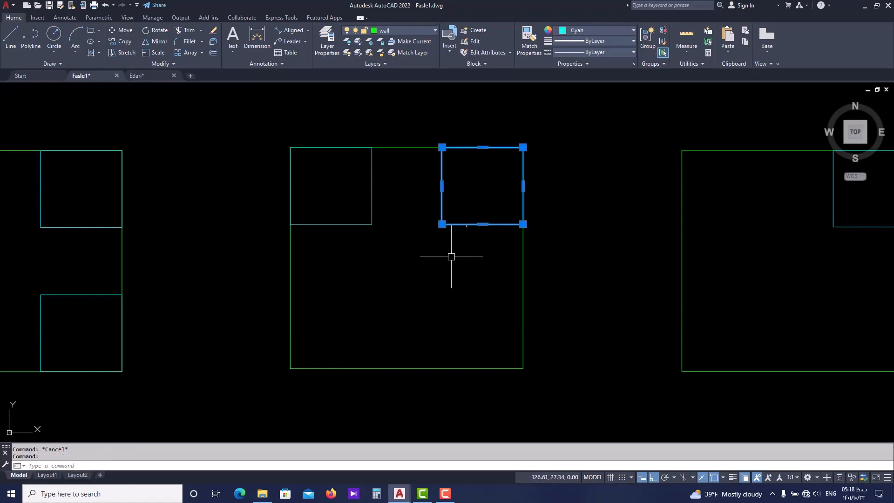
type("mi")
key("Return")
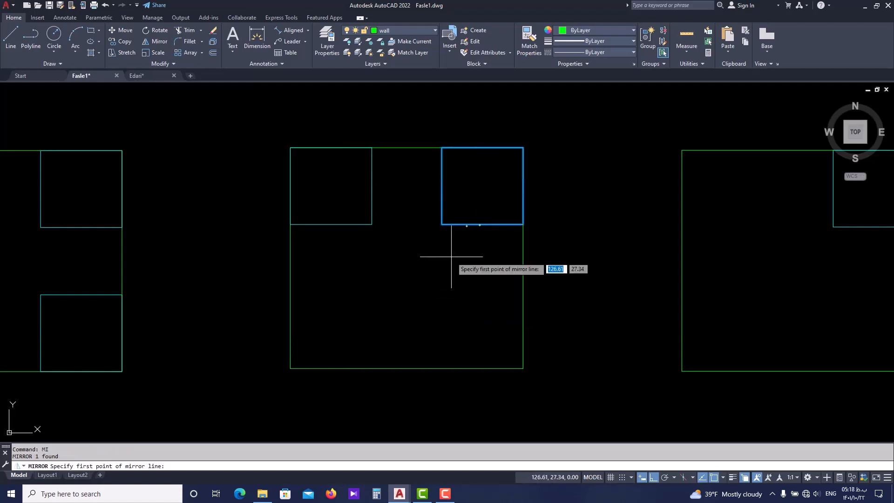
left_click(523, 368)
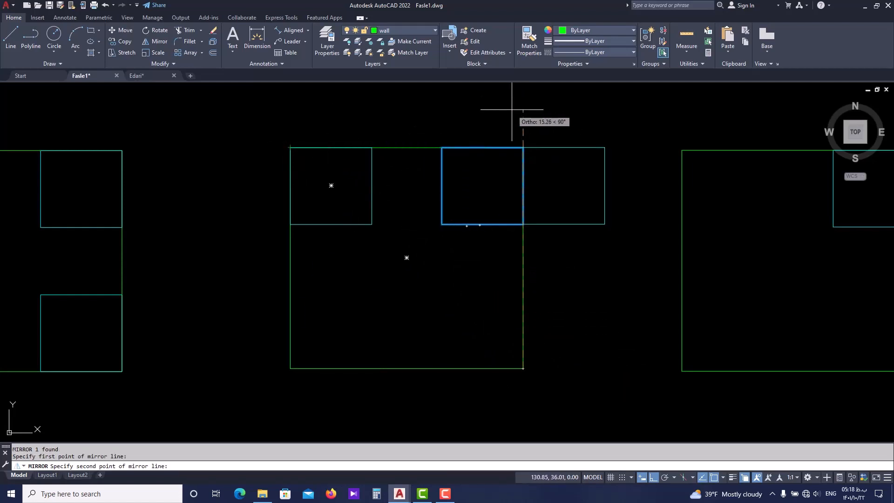
key("F8")
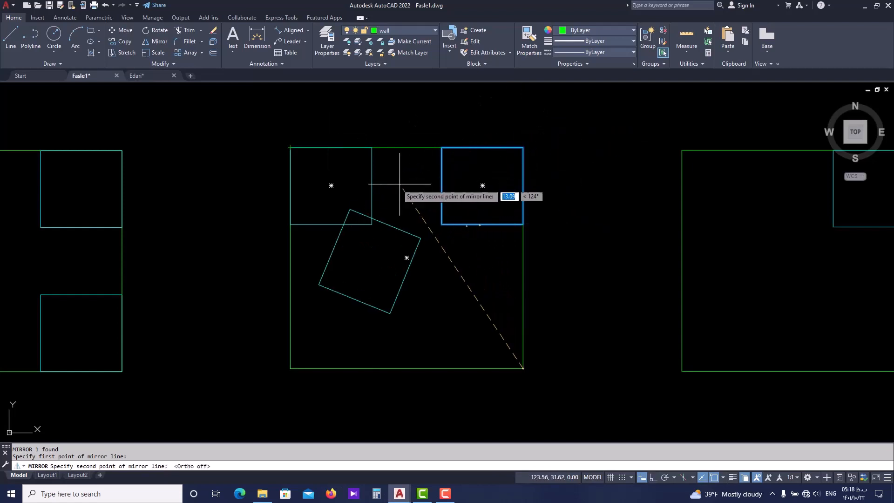
left_click(290, 148)
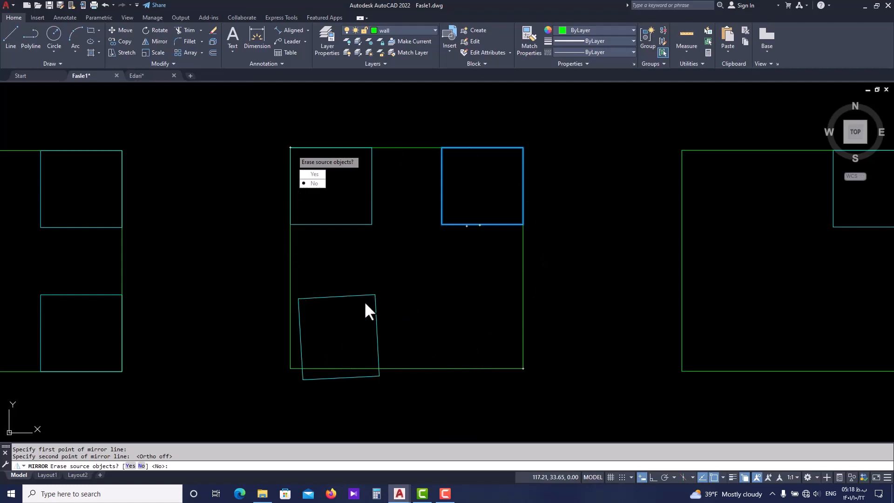
Cancel the diagonal mirror of the cyan rectangle in the middle sample
scroll(359, 286, "down", 2)
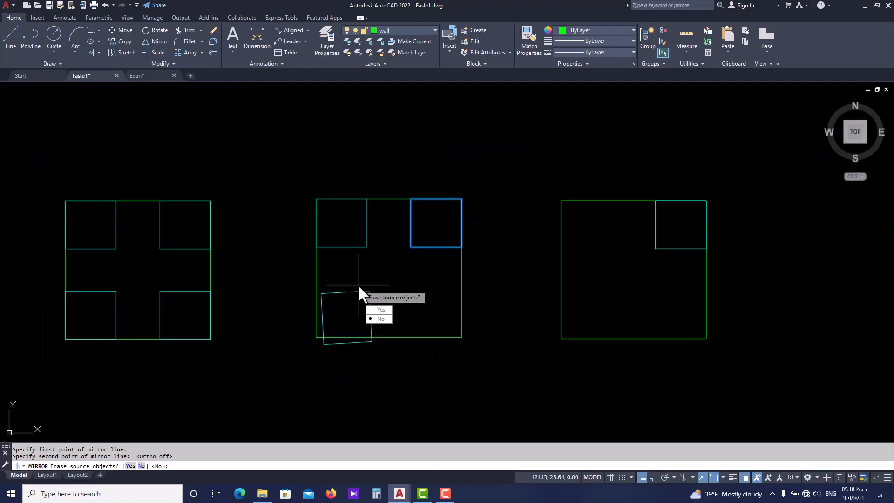
key("ctrl+z")
key("Escape")
key("Escape")
scroll(359, 287, "down", 5)
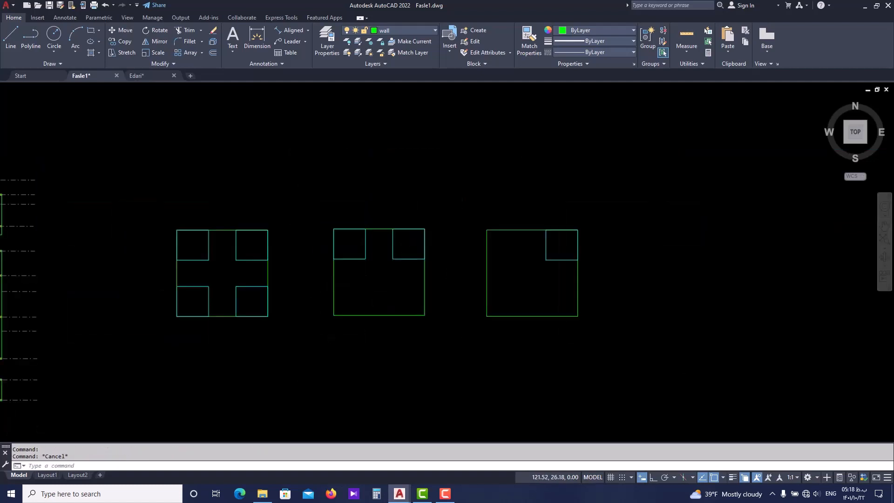
Draw a 10 by 10 rectangle below the row of sample rectangles
type("r")
type("e")
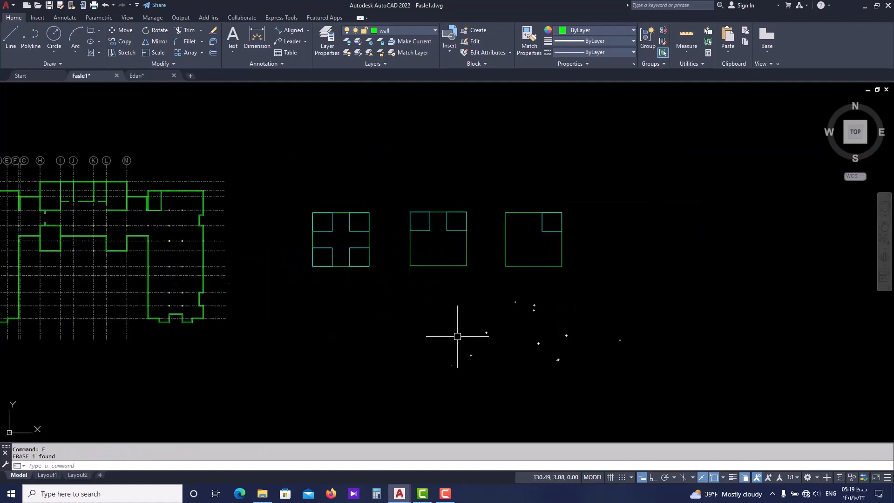
middle_click_drag(457, 335, 448, 335)
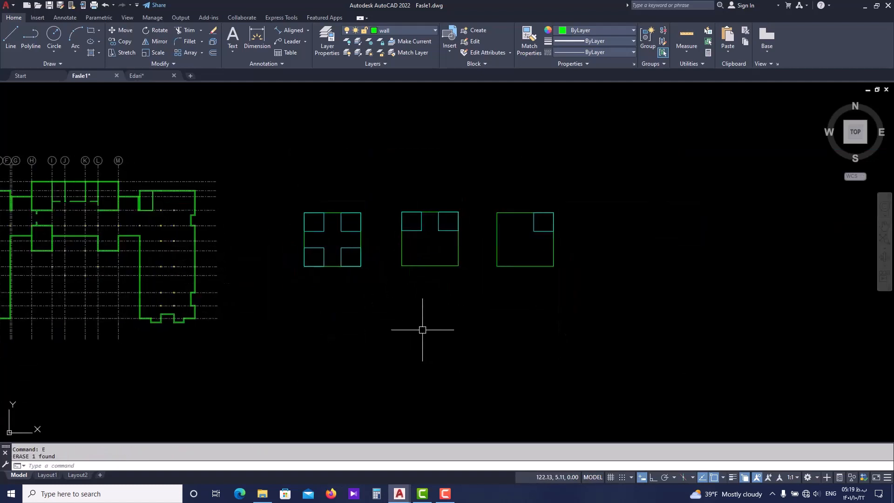
scroll(423, 331, "up", 2)
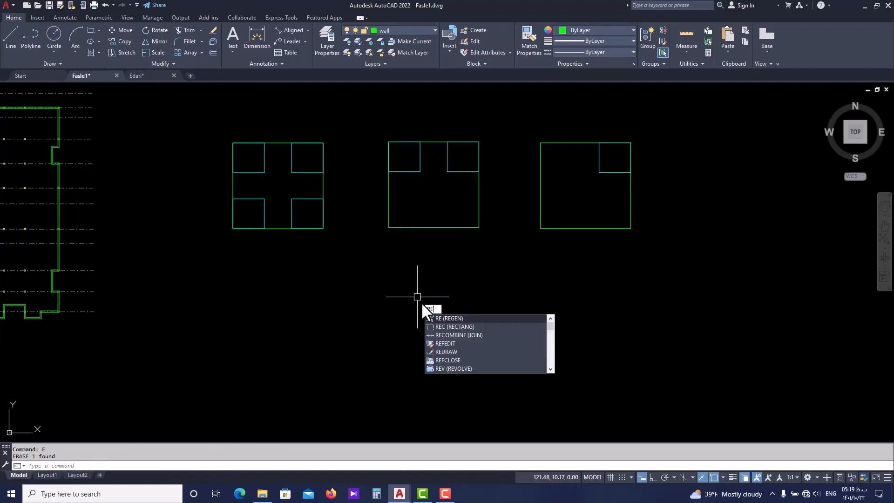
type("c")
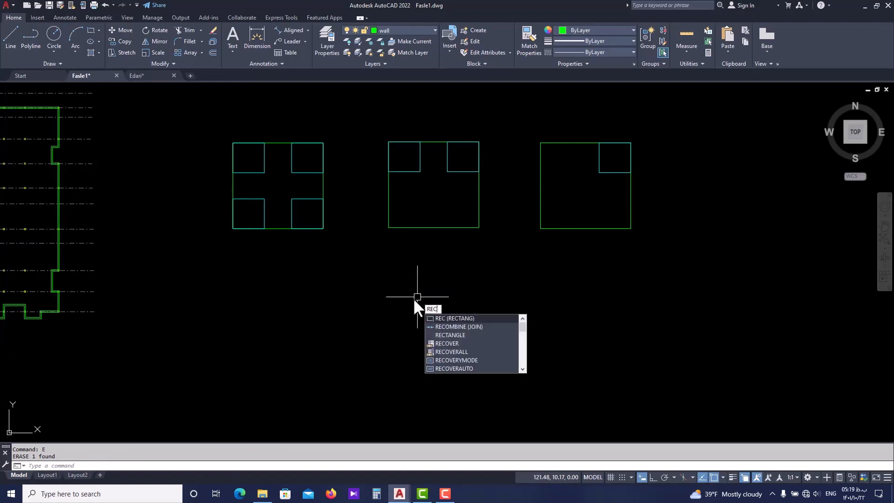
key("Return")
left_click(422, 320)
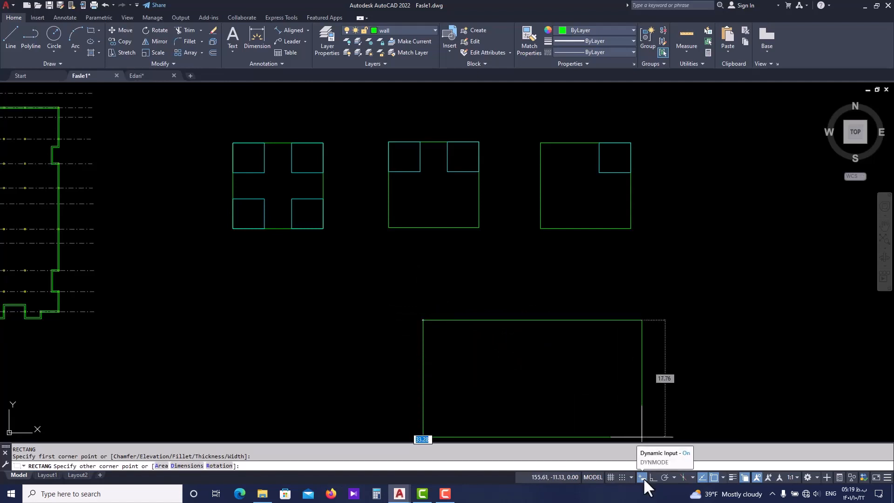
scroll(477, 311, "down", 2)
scroll(482, 356, "up", 2)
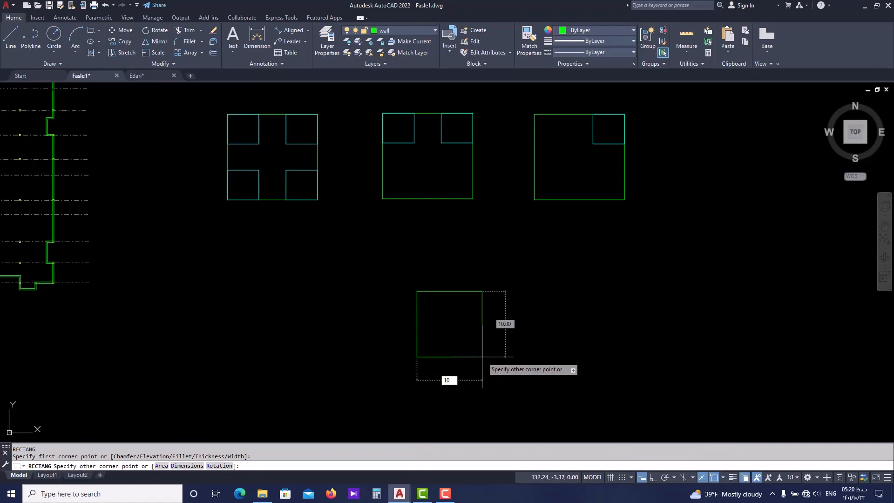
key("Tab")
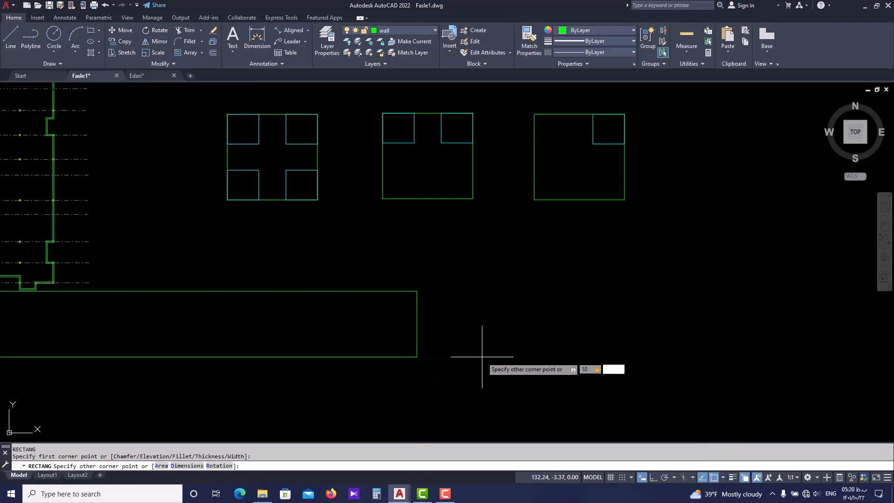
type("10")
key("Return")
scroll(463, 240, "up", 4)
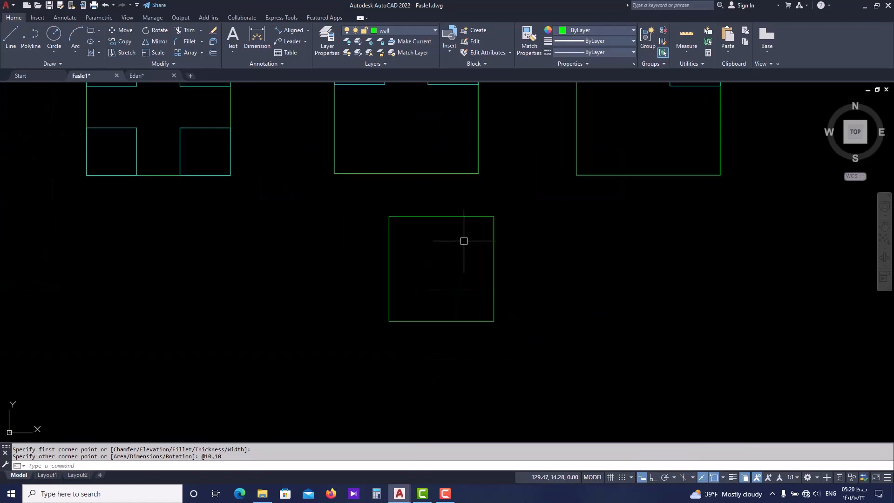
Draw a smaller rectangle inside the 10 by 10 square from its upper-left corner, about one third of the square's side length
key("Return")
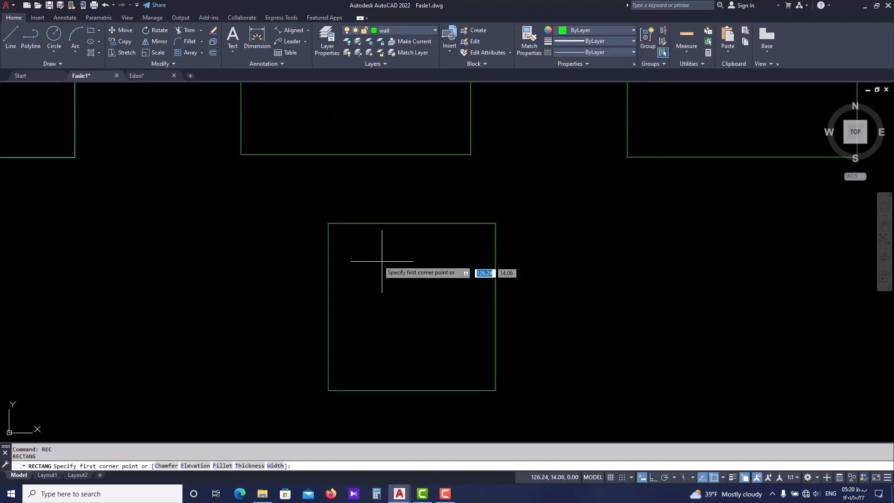
left_click(328, 224)
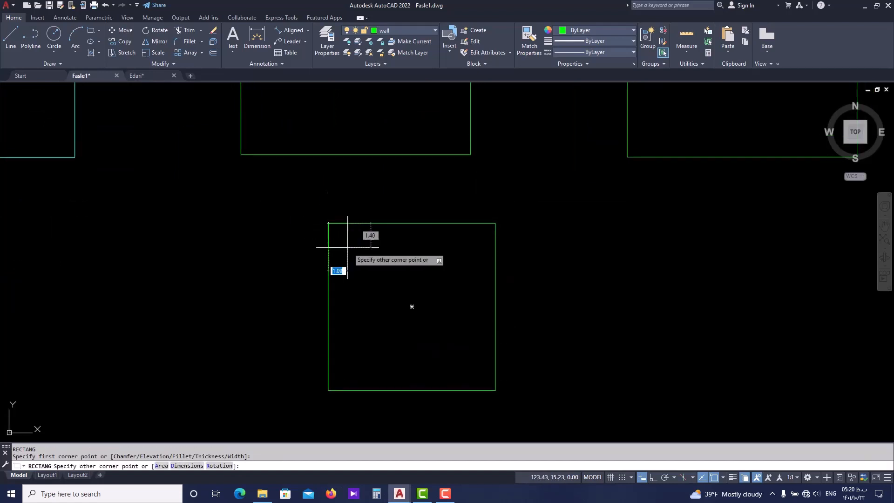
left_click(384, 281)
key("Escape")
Change the small corner rectangle's color to yellow
left_click(393, 261)
left_click(379, 270)
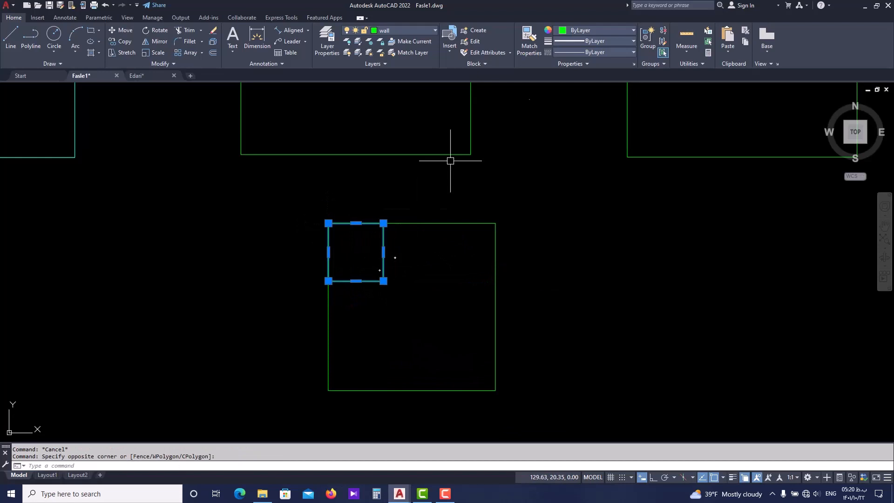
left_click(578, 30)
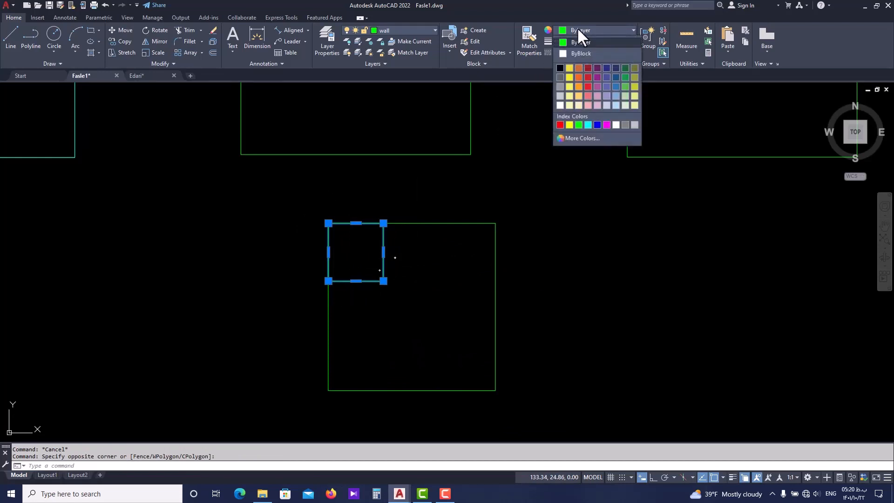
left_click(570, 124)
middle_click_drag(410, 278, 401, 285)
key("Escape")
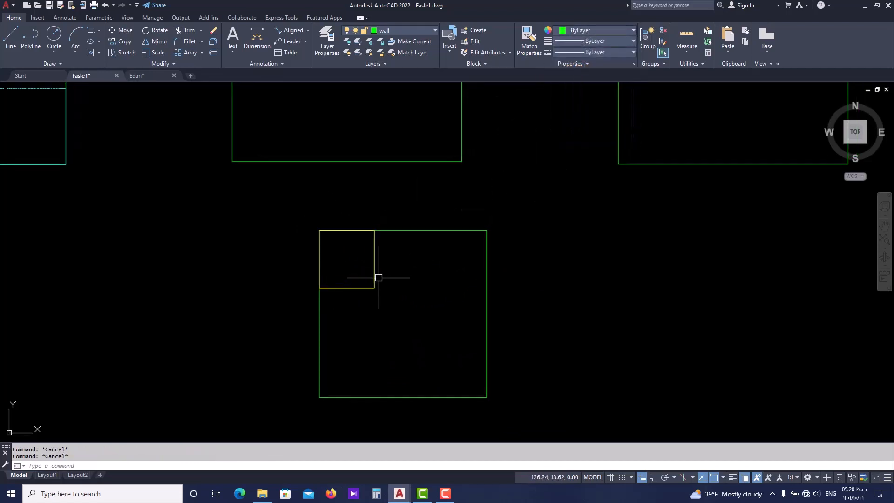
Mirror the yellow corner rectangle across the 10 by 10 square's lower-left to upper-right diagonal, keeping the source object
left_click(389, 260)
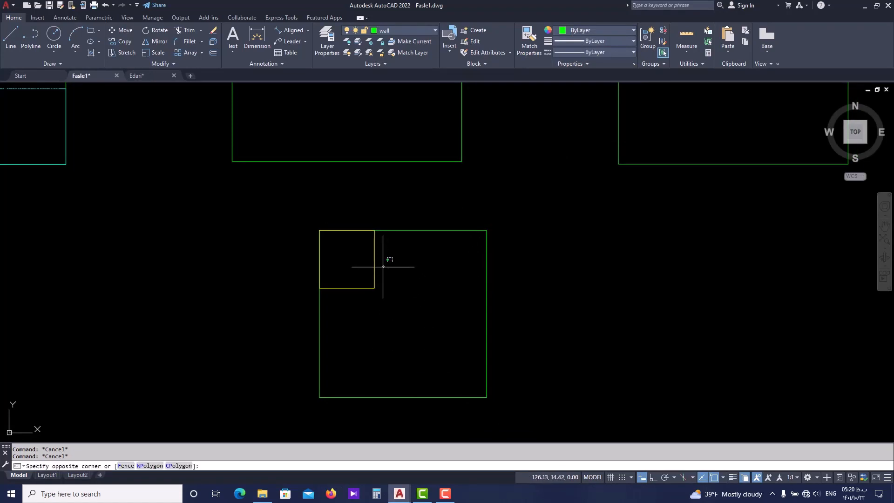
left_click(363, 294)
type("mi")
key("Return")
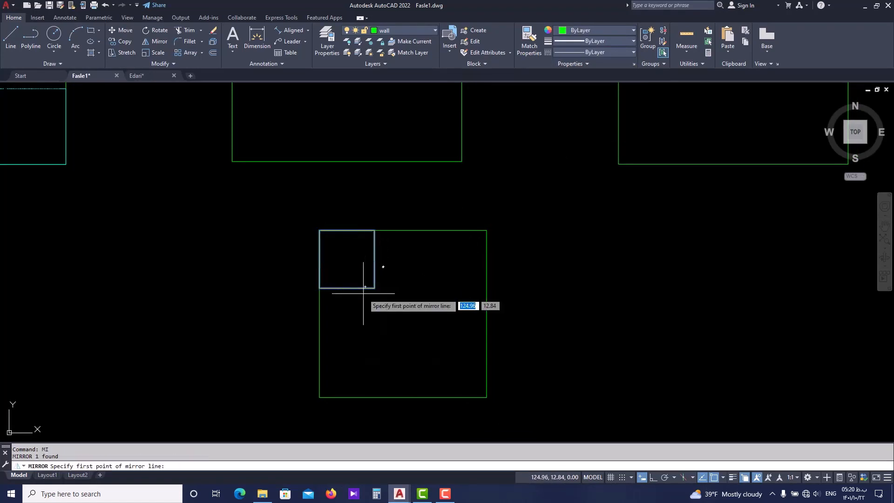
left_click(320, 397)
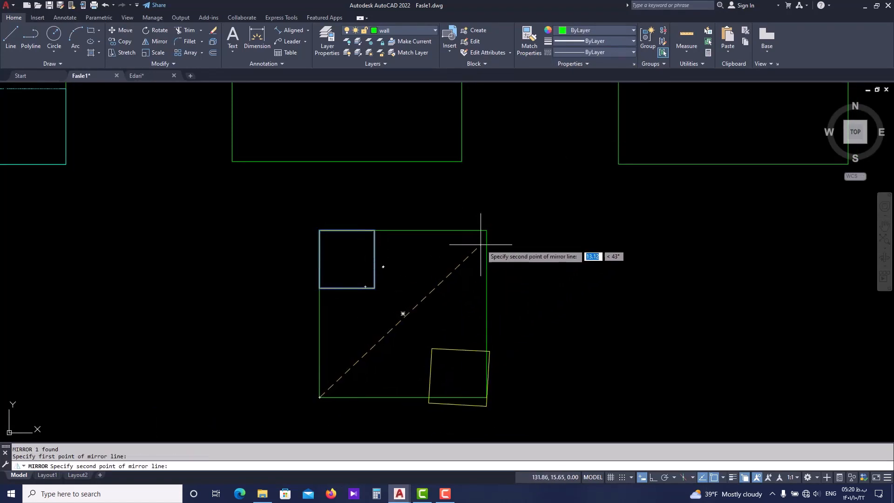
left_click(486, 230)
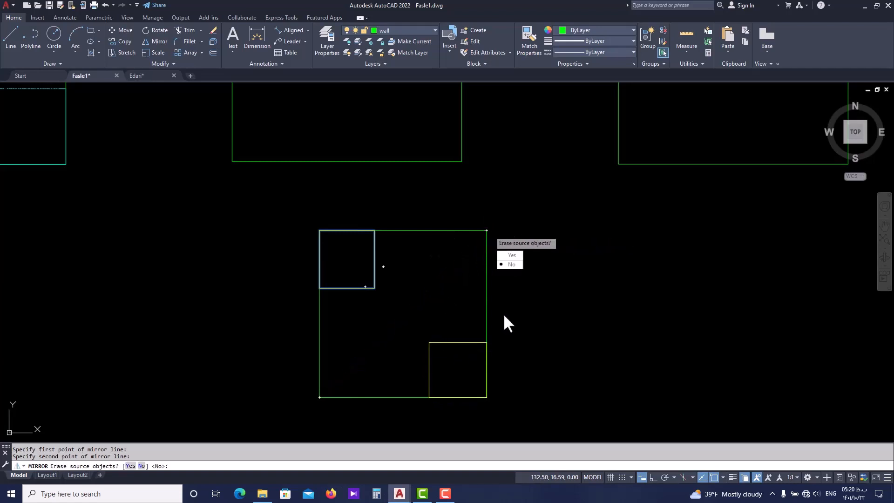
key("Return")
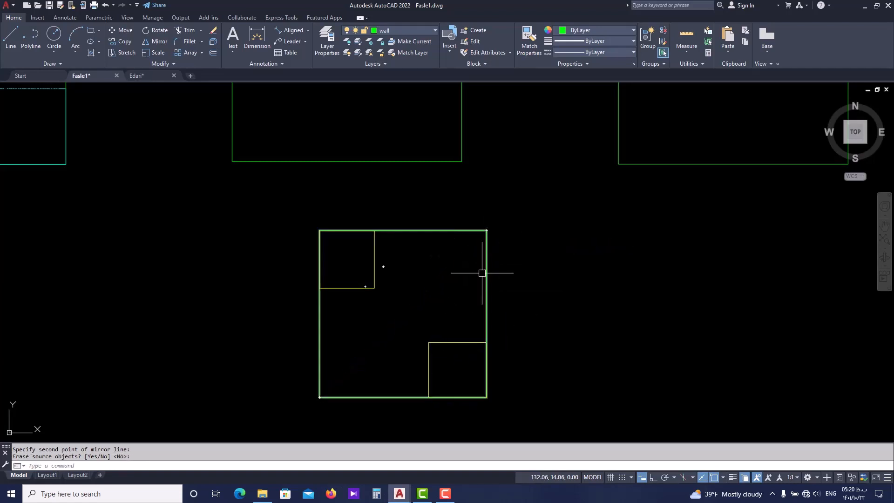
middle_click_drag(448, 325, 405, 299)
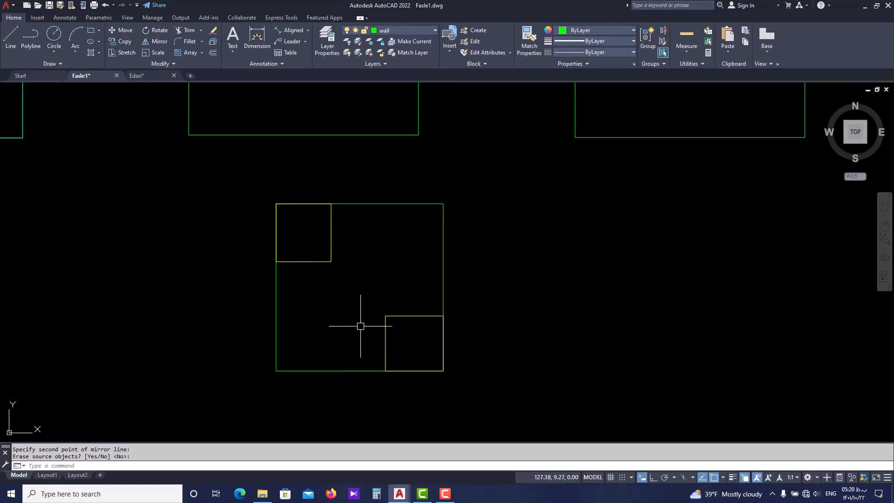
left_click(394, 331)
left_click(318, 258)
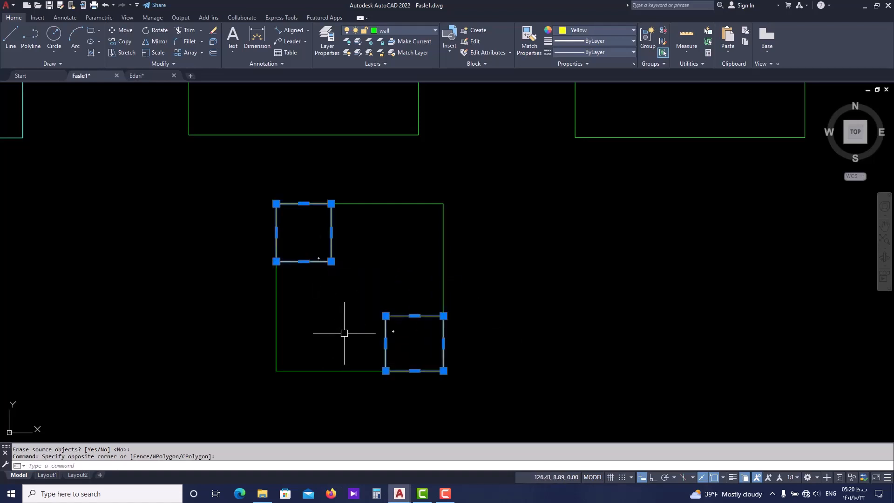
type("mi")
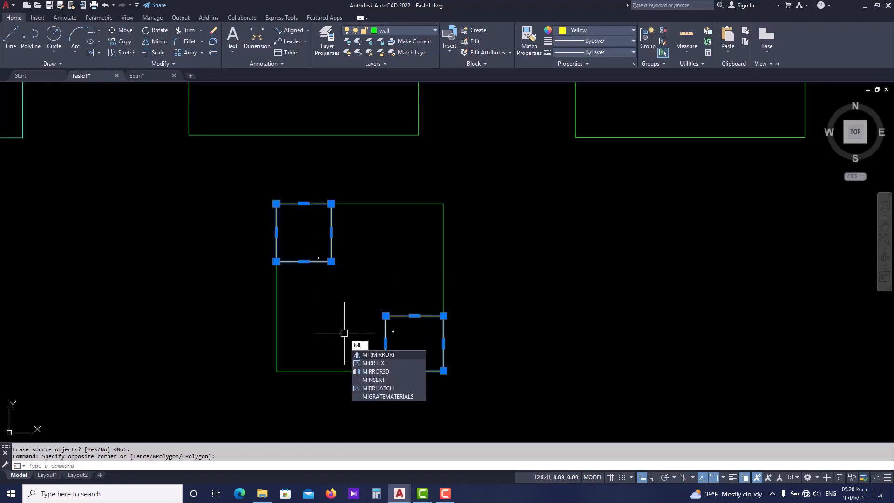
key("Return")
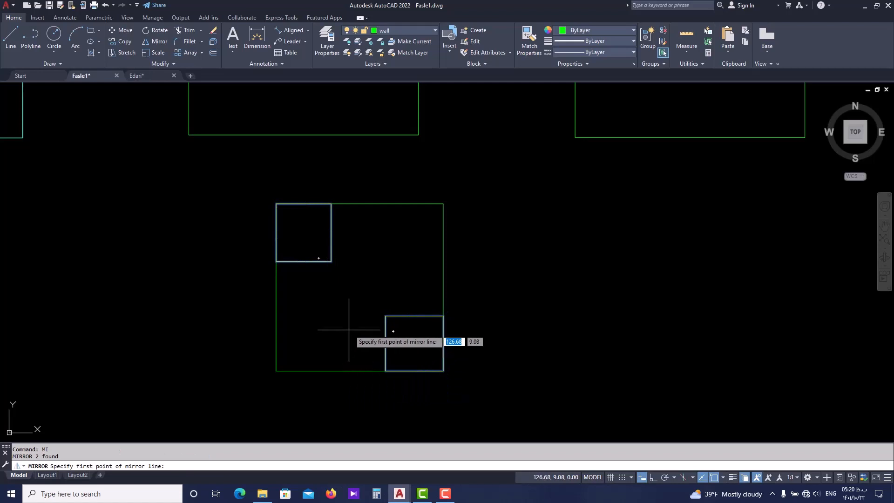
left_click(443, 286)
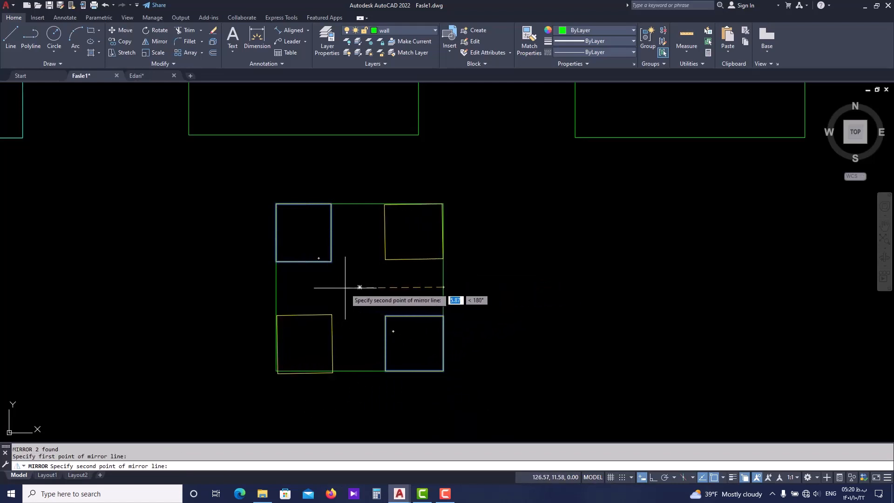
left_click(277, 287)
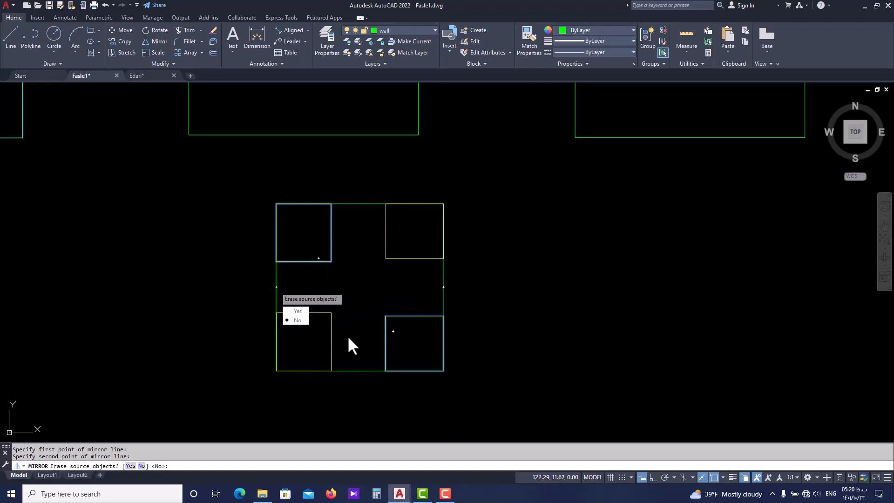
key("Escape")
key("Escape")
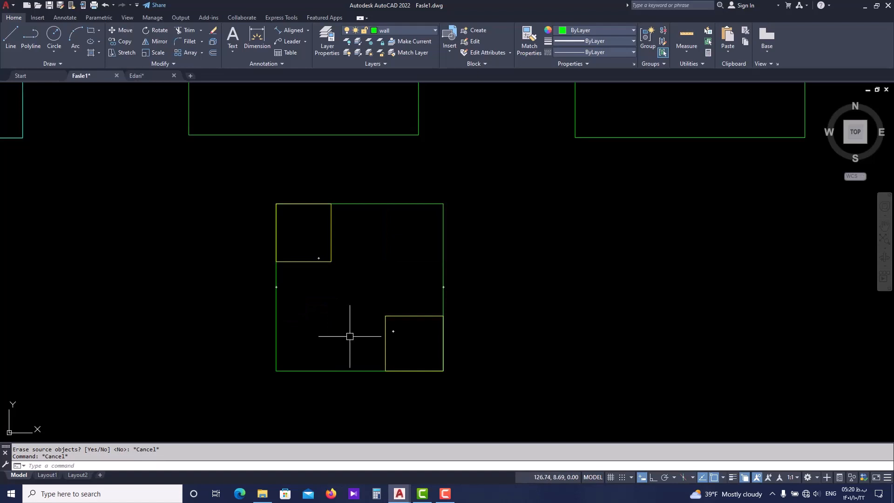
Try mirroring both yellow rectangles across the square's horizontal midline with the source objects erased, and undo that mirror
left_click(402, 332)
left_click(318, 256)
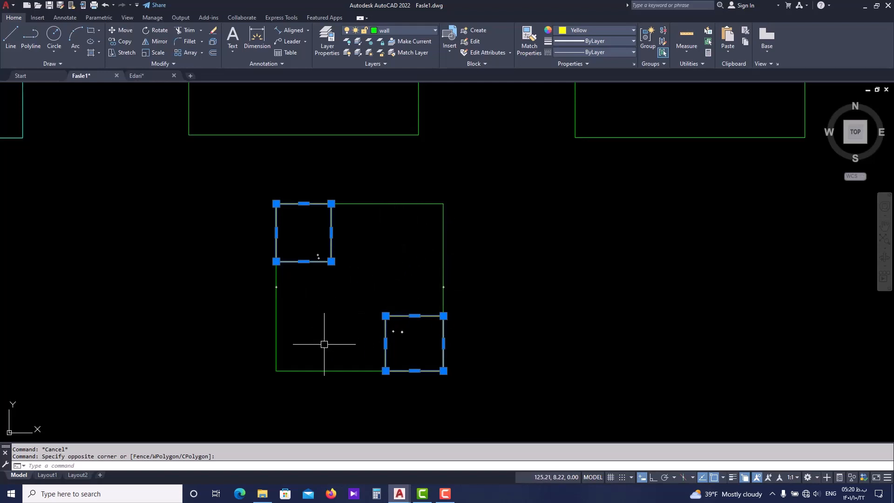
type("i")
key("Return")
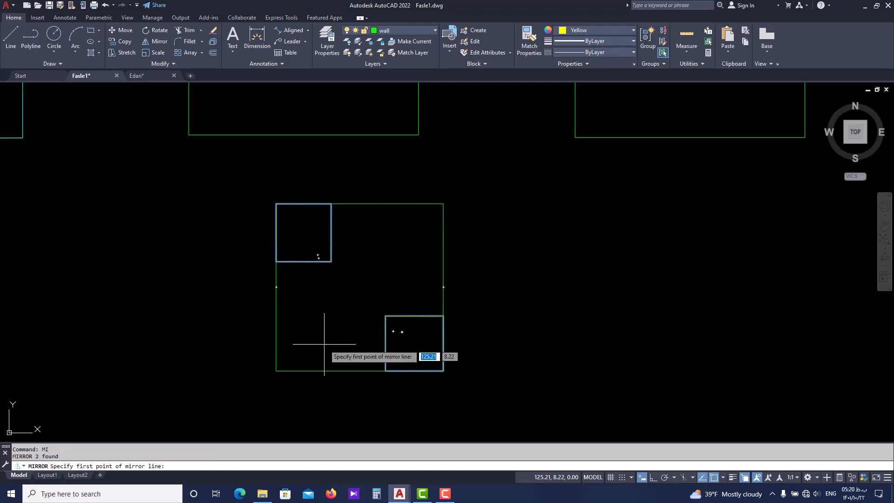
left_click(443, 287)
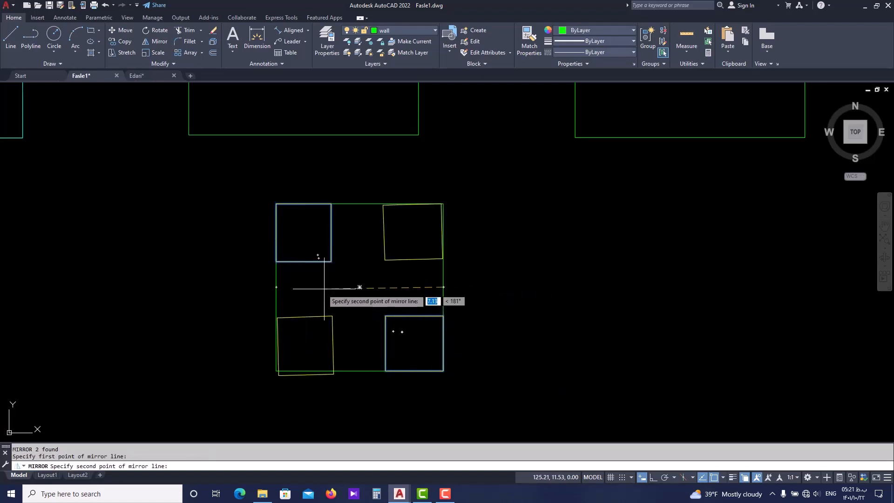
left_click(276, 287)
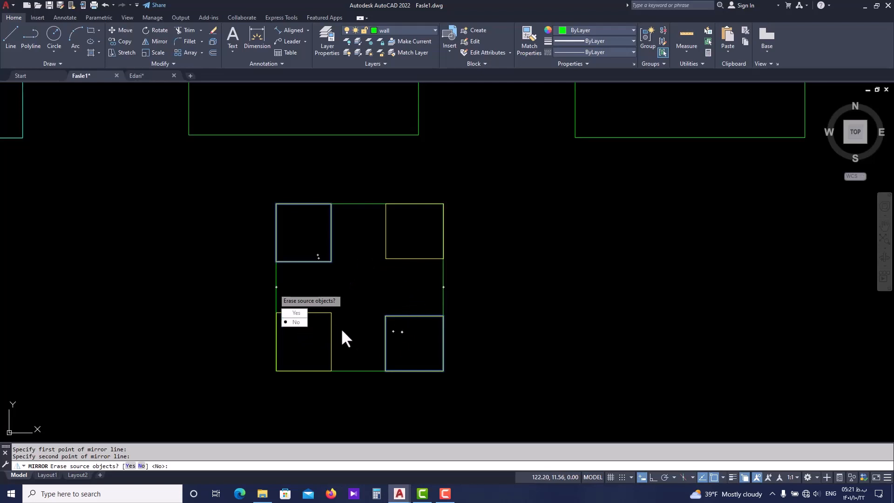
left_click(297, 313)
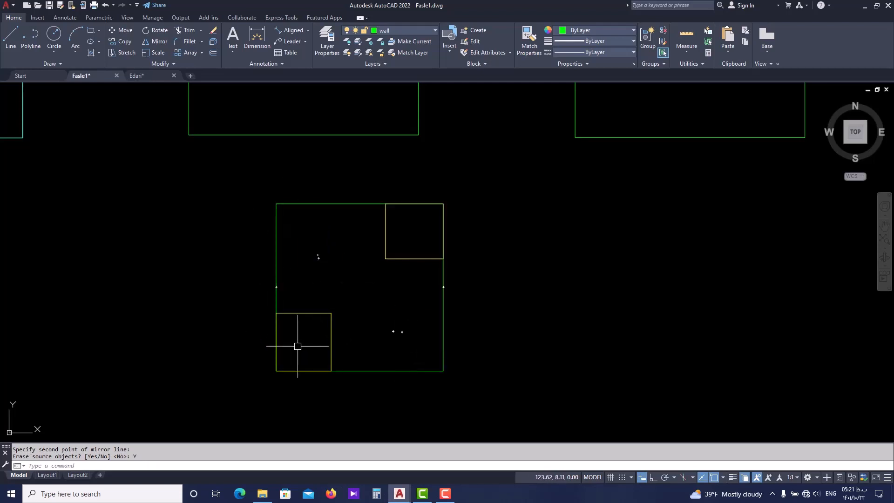
key("ctrl+z")
Mirror both yellow rectangles across the line through the midpoints of the square's vertical sides, keeping the source objects
left_click(401, 260)
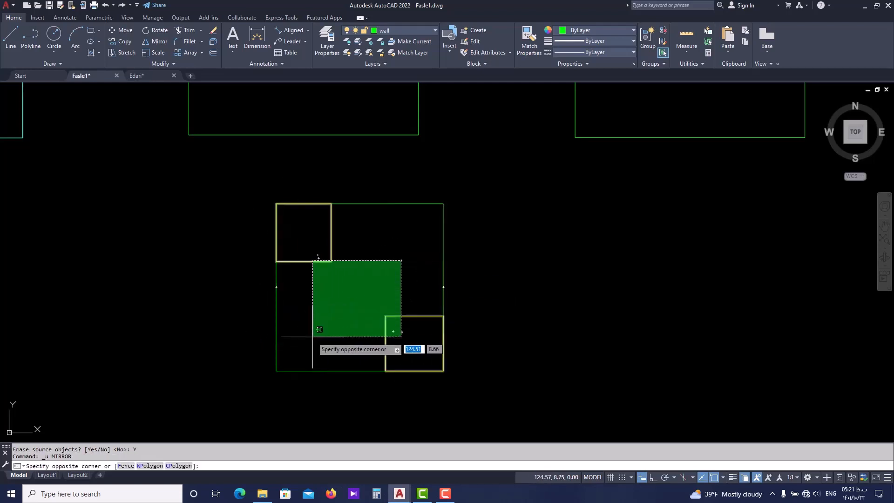
left_click(312, 337)
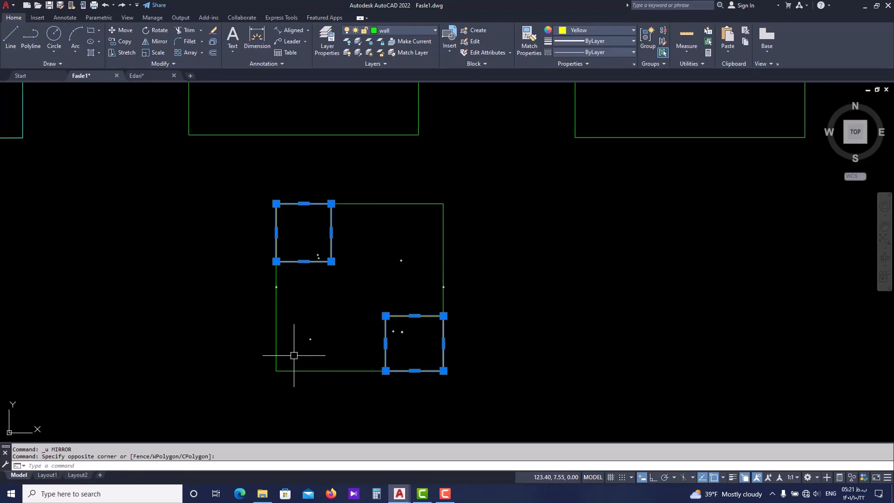
type("mi")
key("Return")
left_click(277, 287)
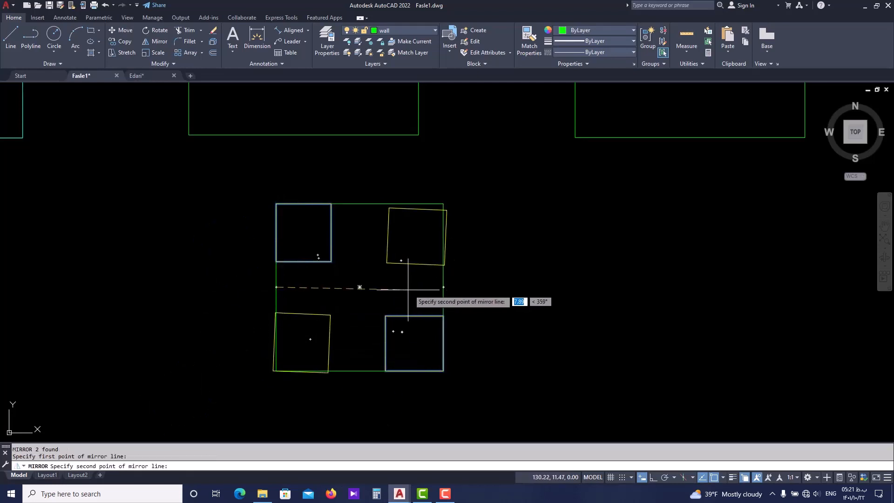
left_click(443, 287)
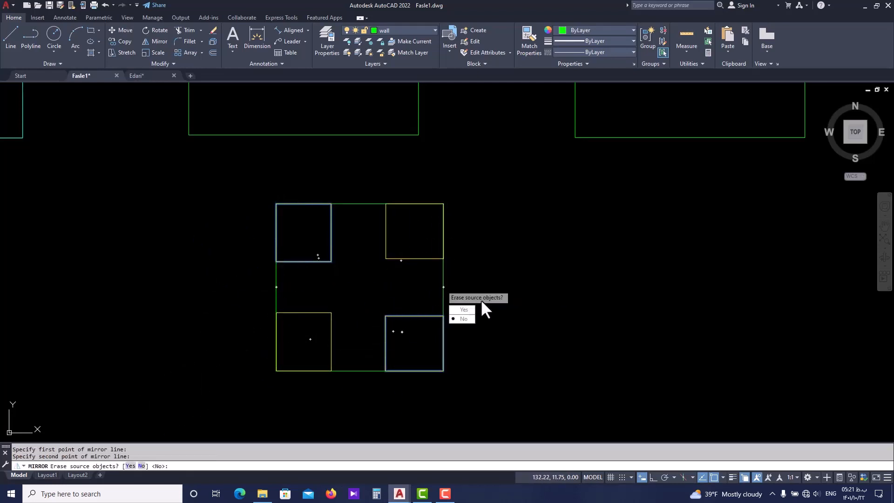
left_click(464, 319)
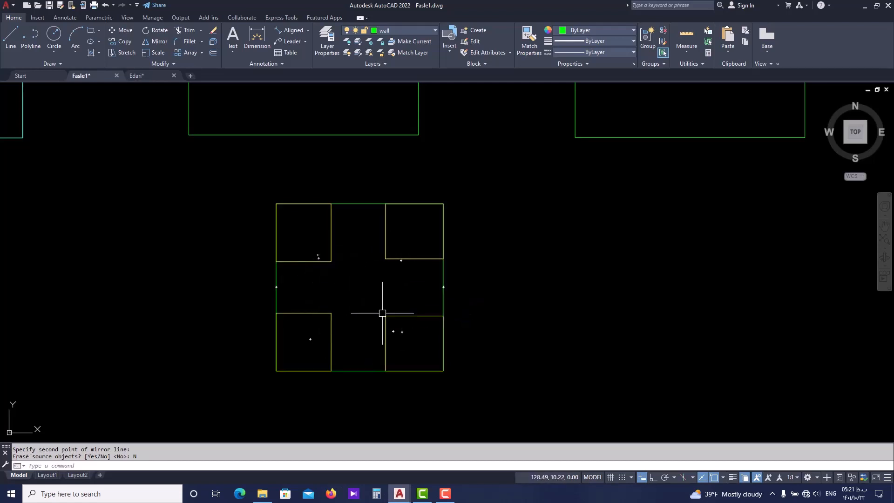
scroll(415, 330, "down", 5)
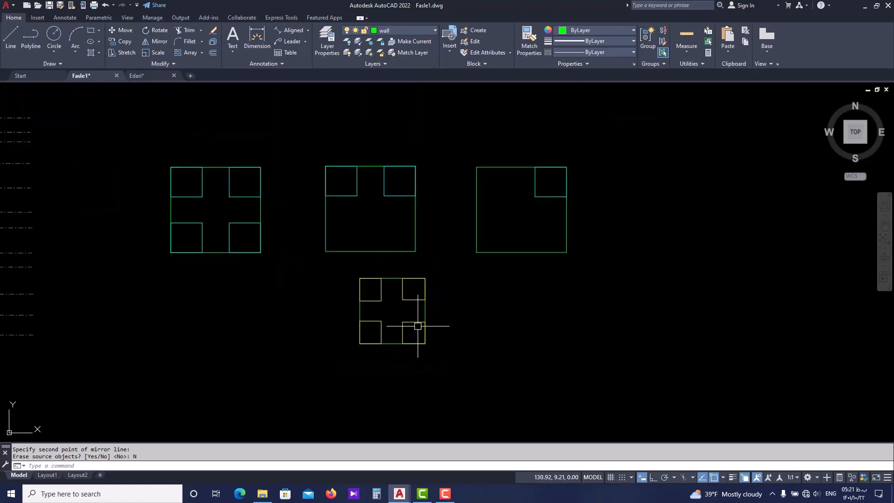
key("Escape")
key("Escape")
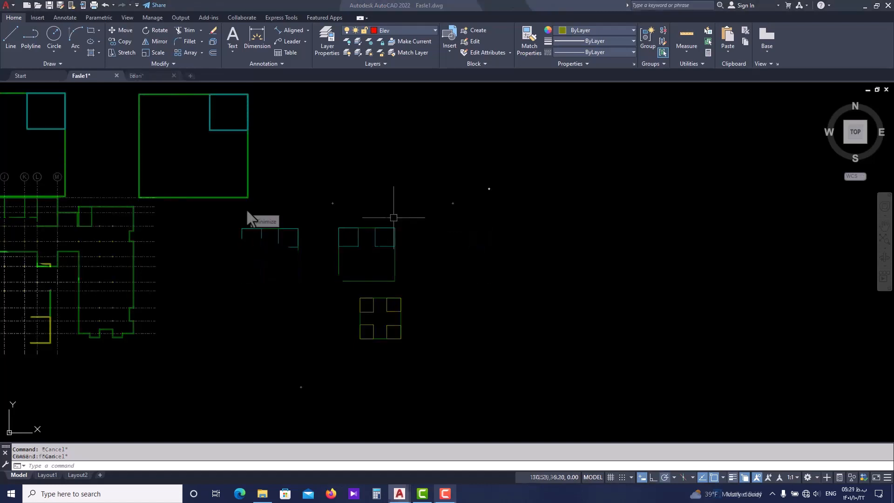
Start a polyline in the empty area right of the samples, forming a thin base: about 4.95 right, a short rise, about 4.2 back left
scroll(311, 263, "down", 3)
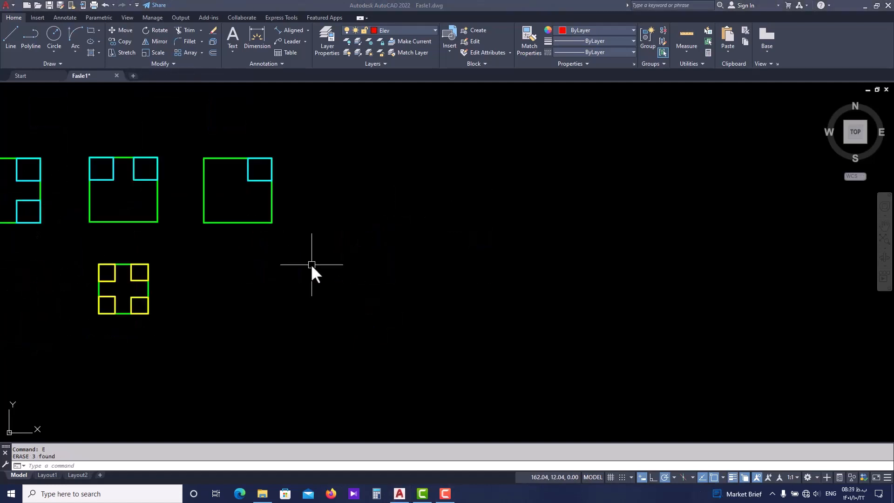
scroll(318, 278, "up", 3)
key("Escape")
middle_click_drag(337, 288, 302, 280)
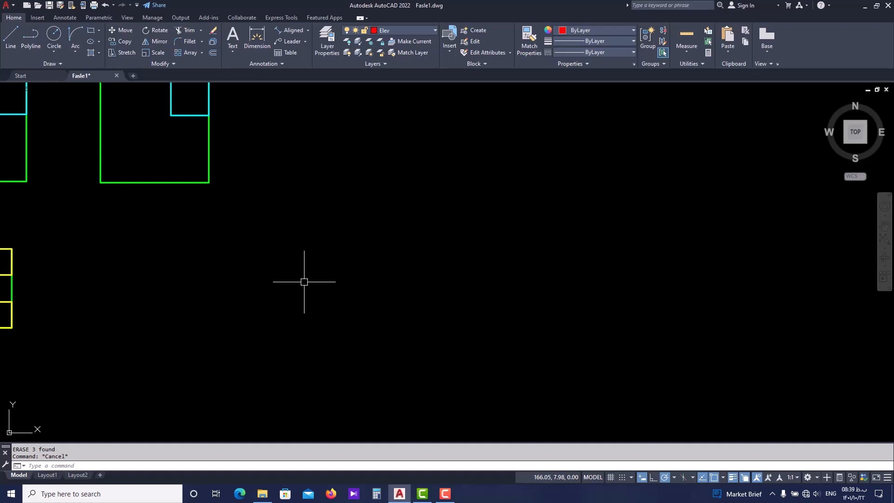
middle_click_drag(313, 286, 290, 283)
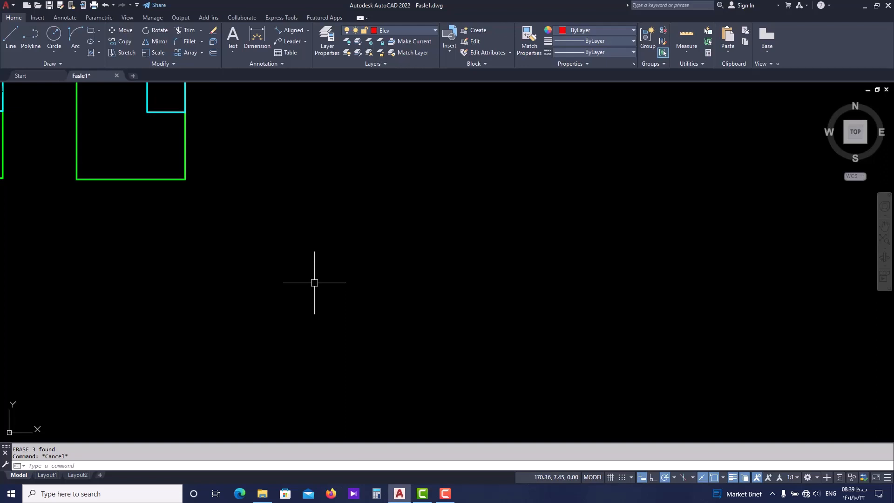
type("p")
left_click(332, 252)
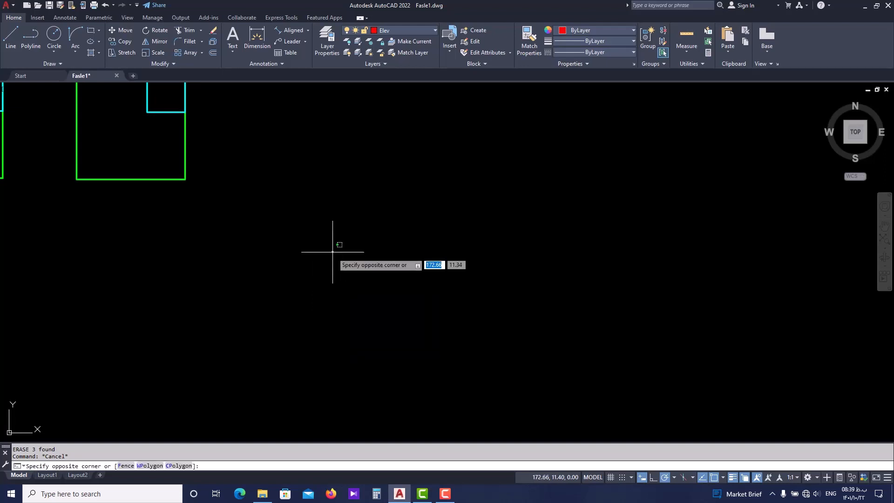
key("Return")
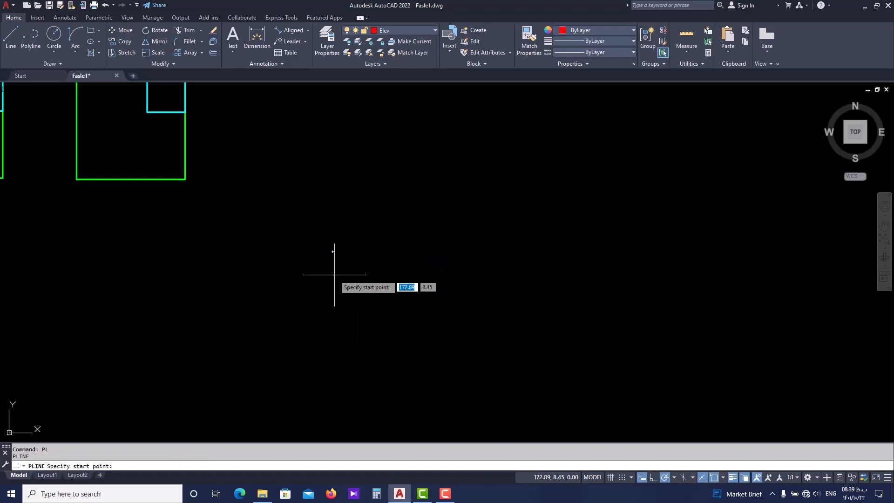
left_click(347, 329)
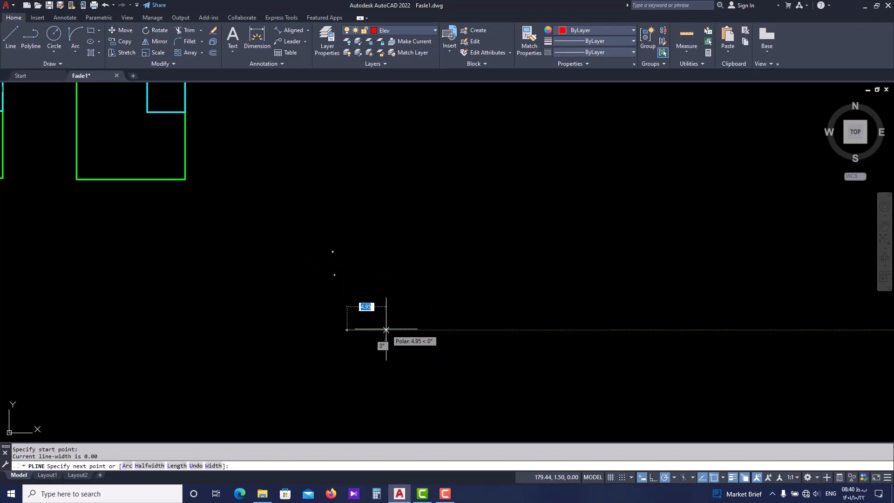
left_click(387, 329)
scroll(394, 320, "up", 4)
left_click(381, 333)
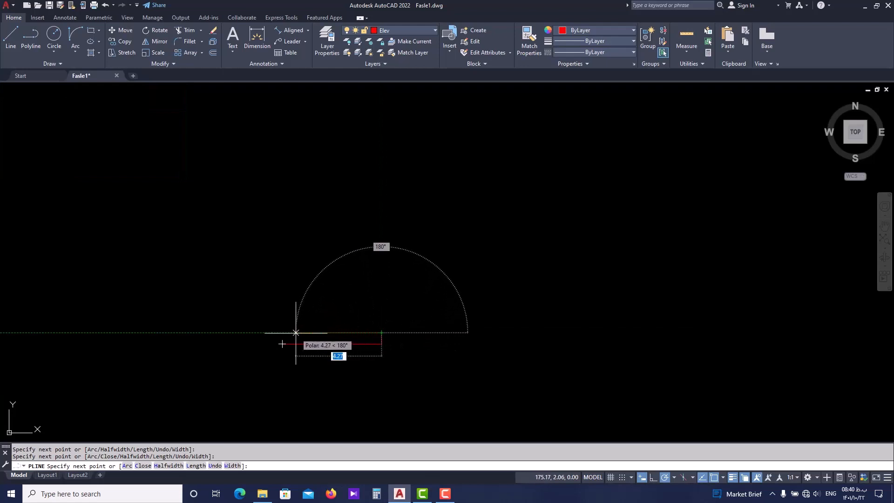
left_click(298, 332)
Continue the polyline with a tall vertical segment and end it with an arc curving right, with a chord of about 11.24 at 45°
scroll(301, 292, "down", 4)
middle_click_drag(299, 243, 297, 274)
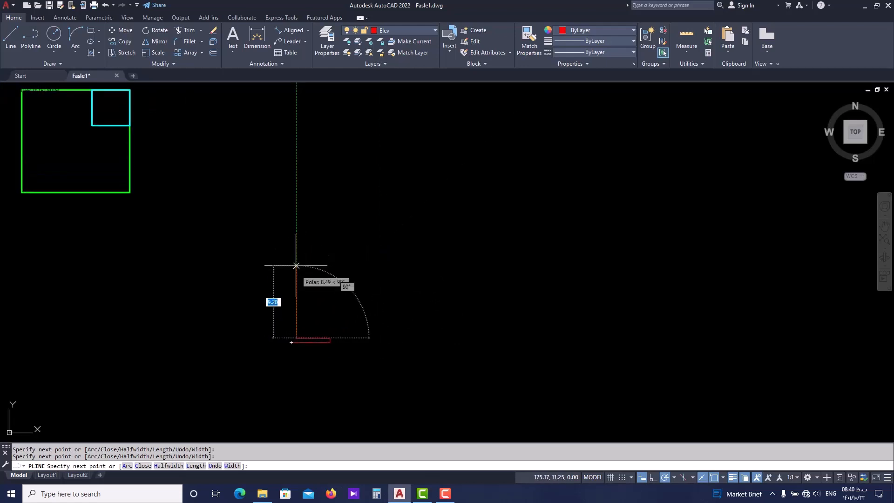
left_click(297, 225)
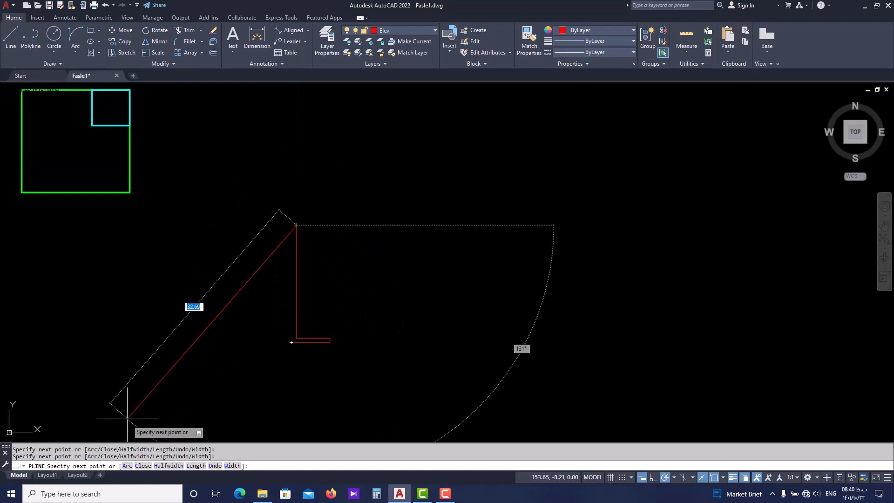
left_click(127, 466)
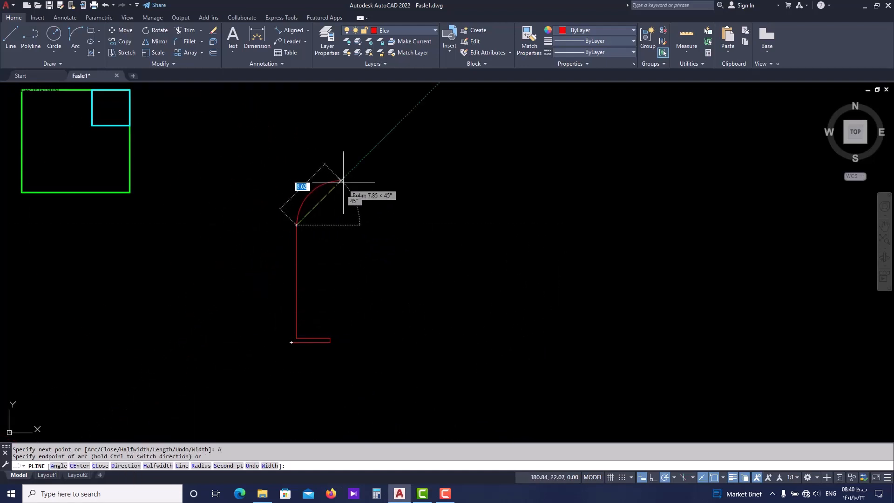
left_click(359, 162)
key("Escape")
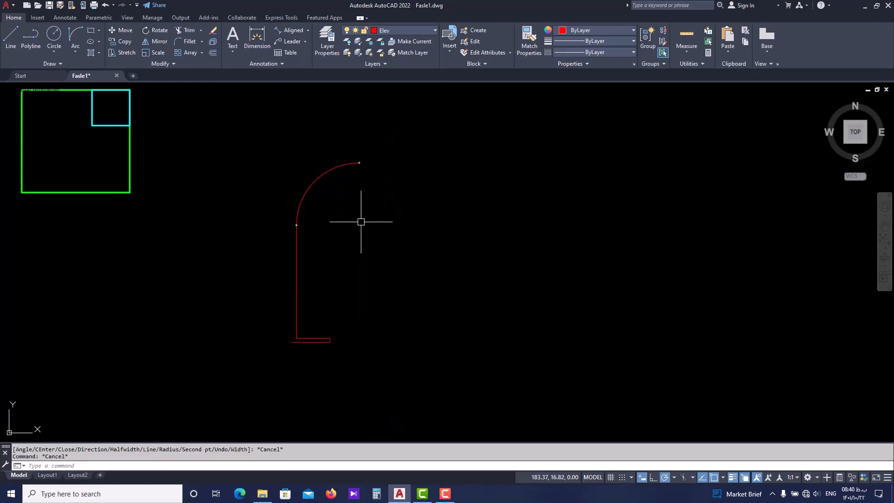
Mirror the half-profile polyline across a vertical line through the outer start point of its base, keeping the source object
left_click(264, 376)
left_click(390, 140)
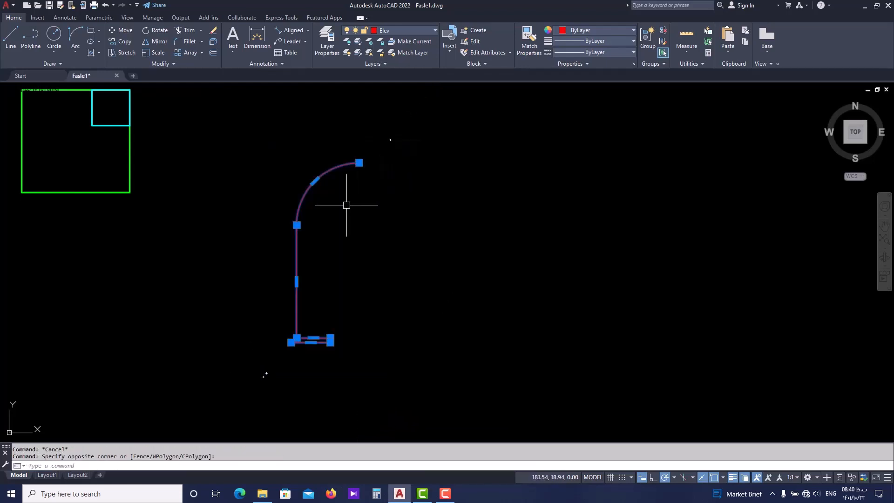
key("Return")
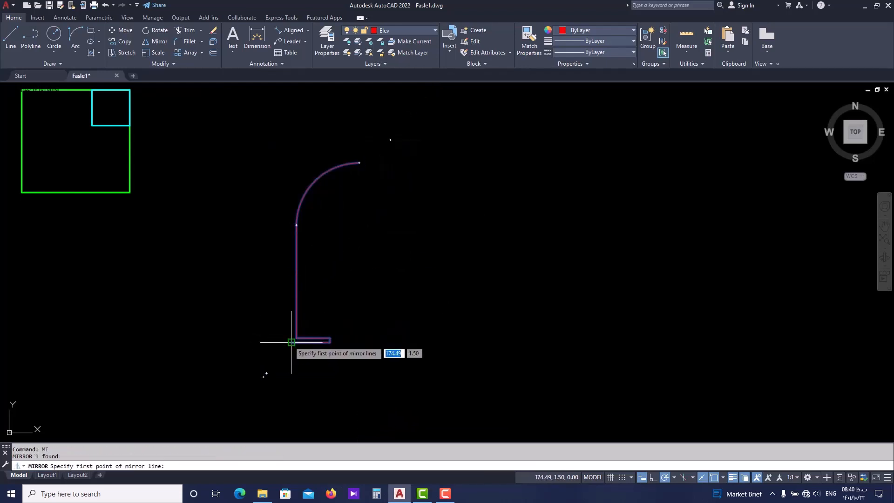
left_click(291, 342)
left_click(291, 152)
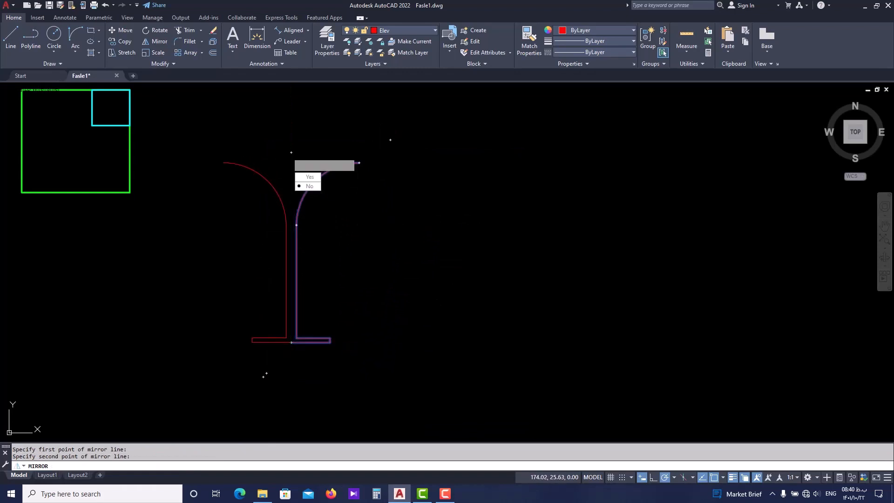
key("Return")
Close the open top of the goblet shape with a straight line between the upper ends of its two arcs
type("l")
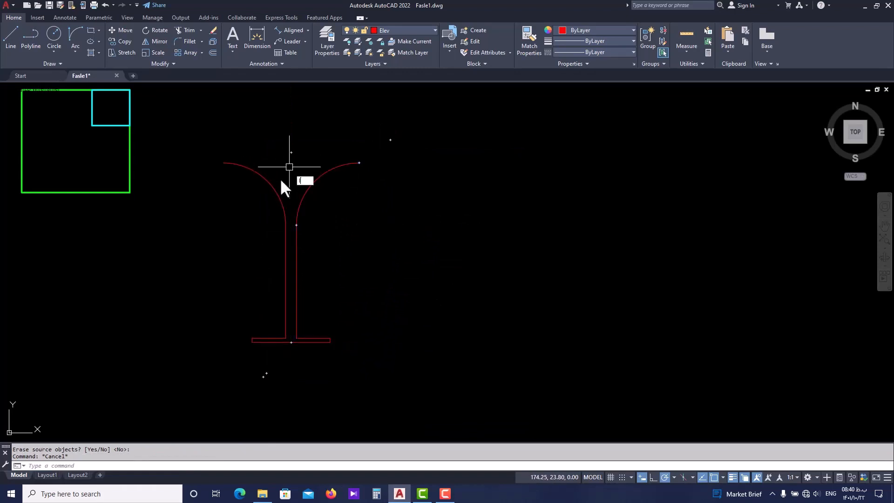
key("Return")
left_click(223, 163)
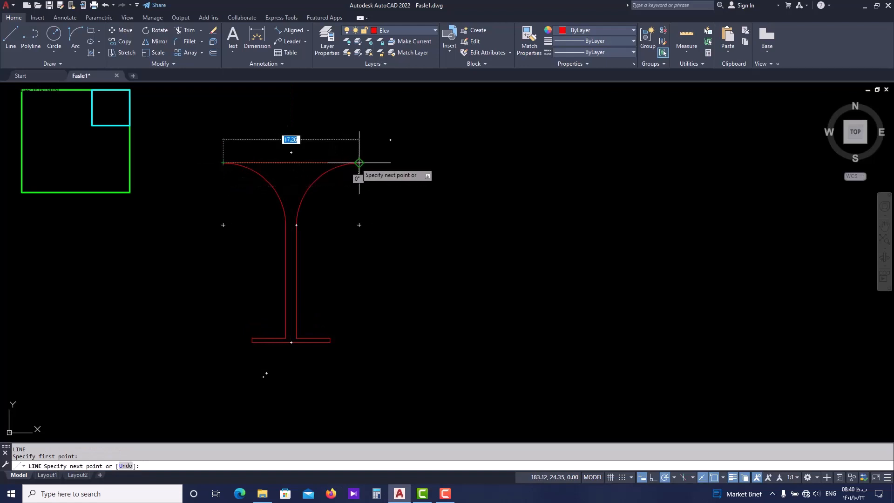
left_click(359, 162)
key("Escape")
scroll(337, 245, "down", 3)
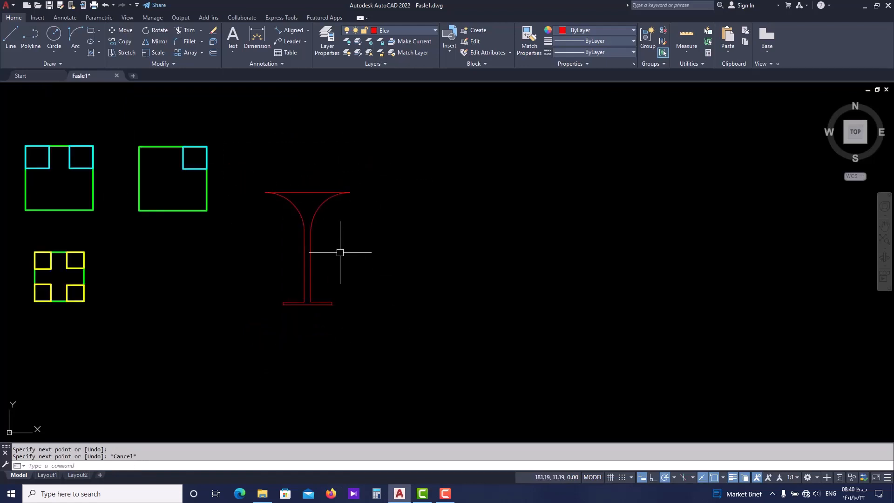
scroll(338, 249, "up", 3)
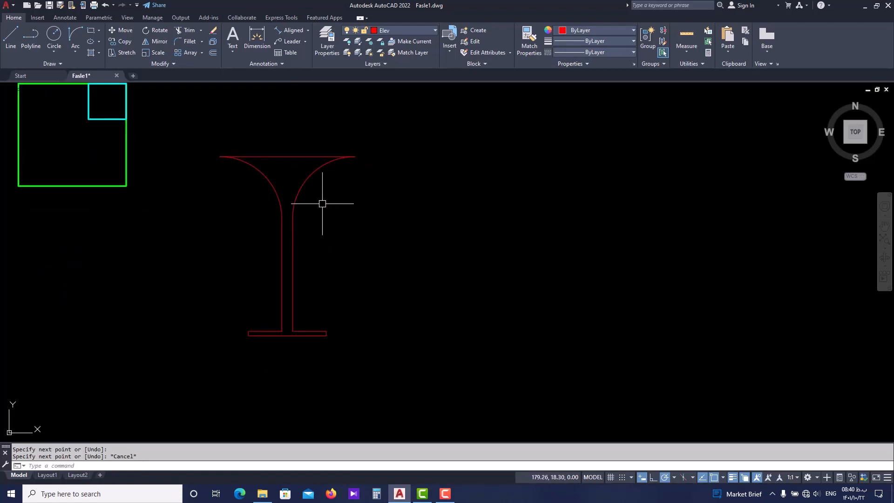
Start a stepped polyline in the empty area right of the goblet: about 4 right, about 2.8 down, and a shorter segment right
middle_click_drag(321, 202, 340, 219)
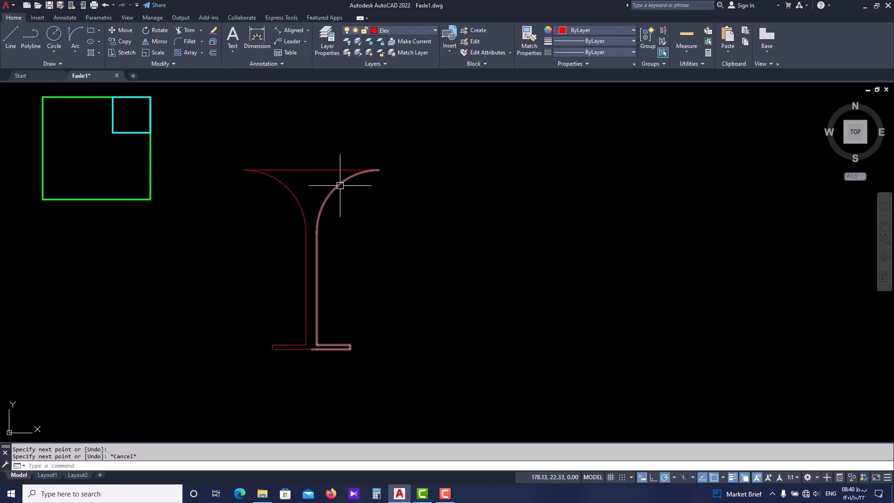
middle_click_drag(466, 242, 358, 254)
key("Escape")
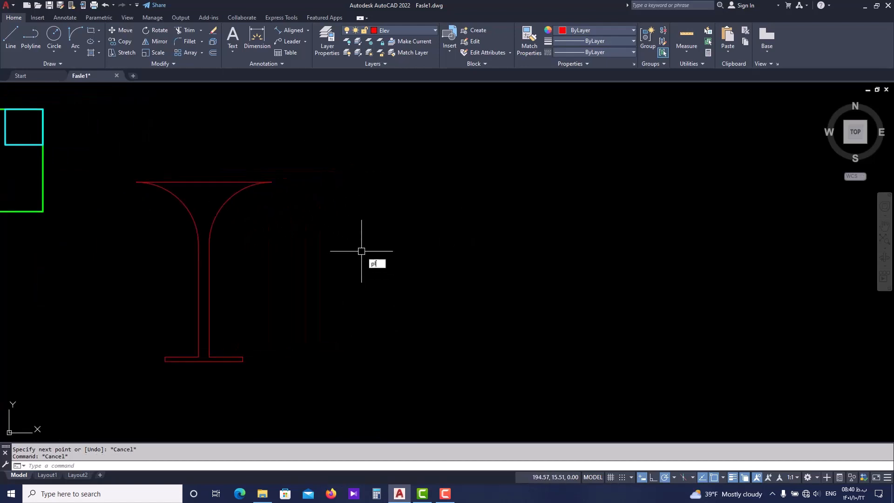
type("pl")
key("Return")
left_click(411, 160)
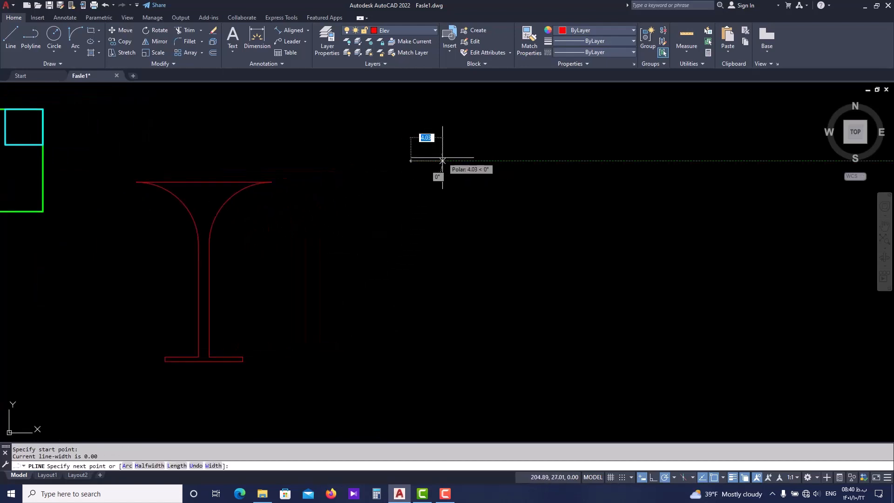
left_click(440, 160)
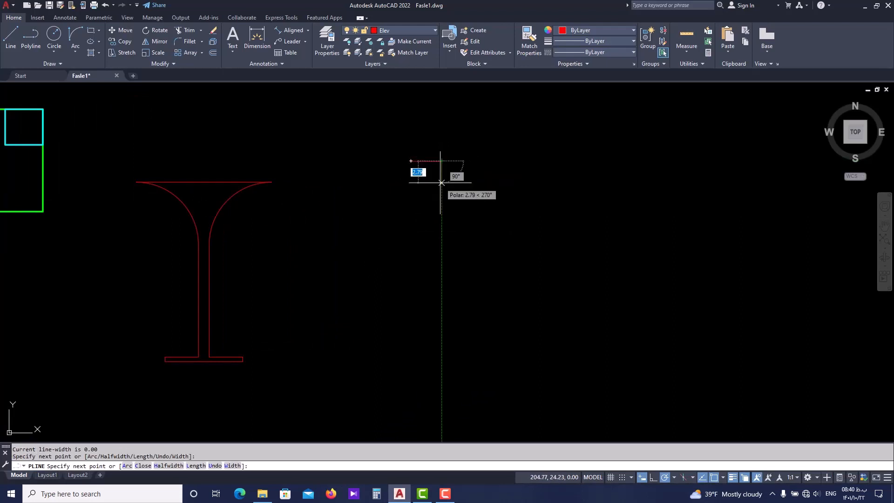
left_click(442, 183)
left_click(463, 183)
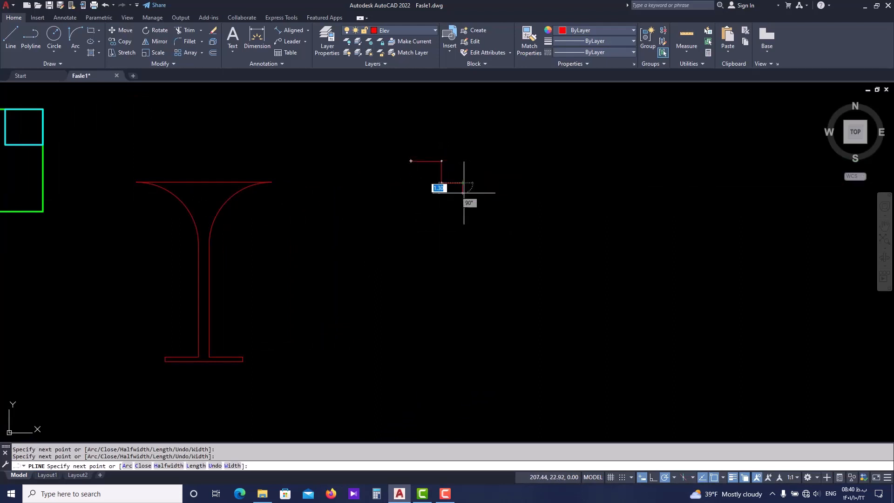
Continue the polyline with a second step down and right, and finish it with a long vertical segment downward
left_click(463, 213)
left_click(484, 213)
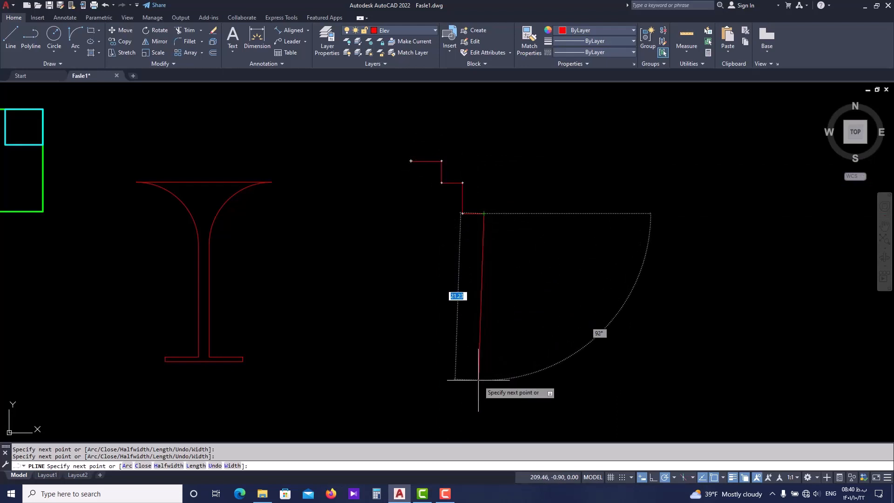
key("ctrl+z")
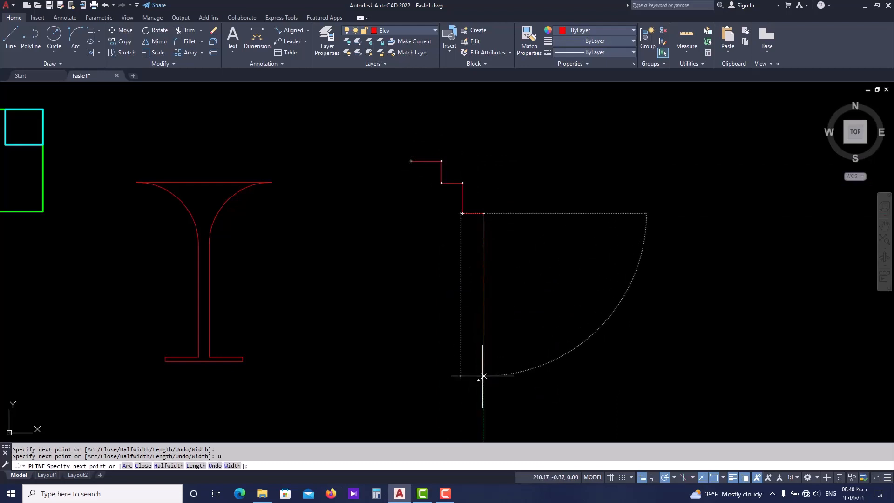
left_click(484, 376)
key("Escape")
key("Escape")
Mirror the stepped polyline across a vertical line through its upper start point, keeping the source object
left_click(525, 136)
left_click(389, 396)
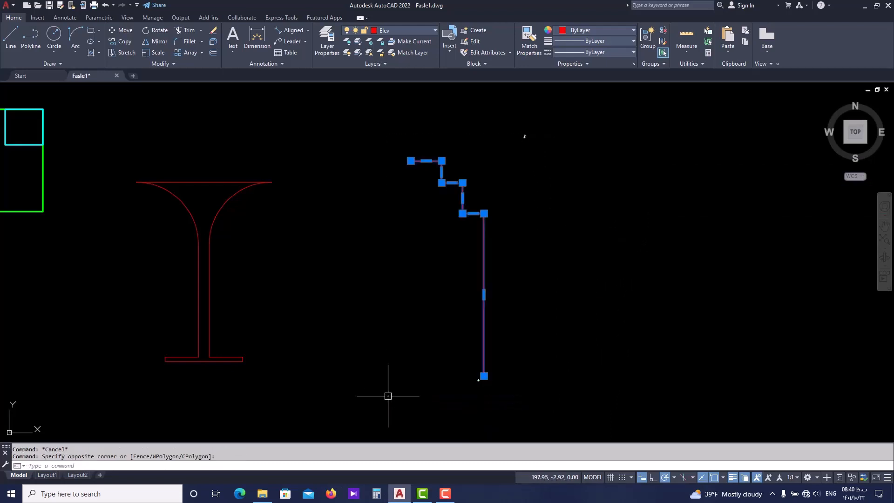
type("mi")
key("Return")
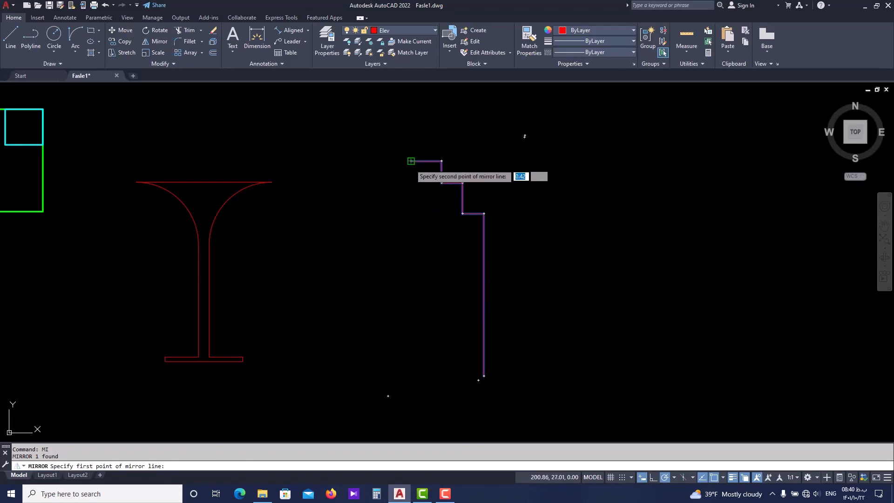
left_click(411, 160)
left_click(411, 230)
scroll(409, 232, "down", 4)
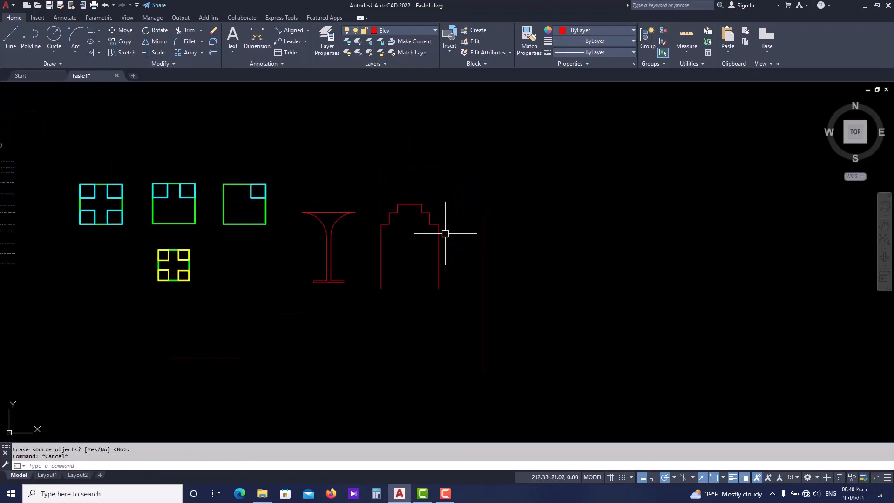
scroll(440, 255, "up", 3)
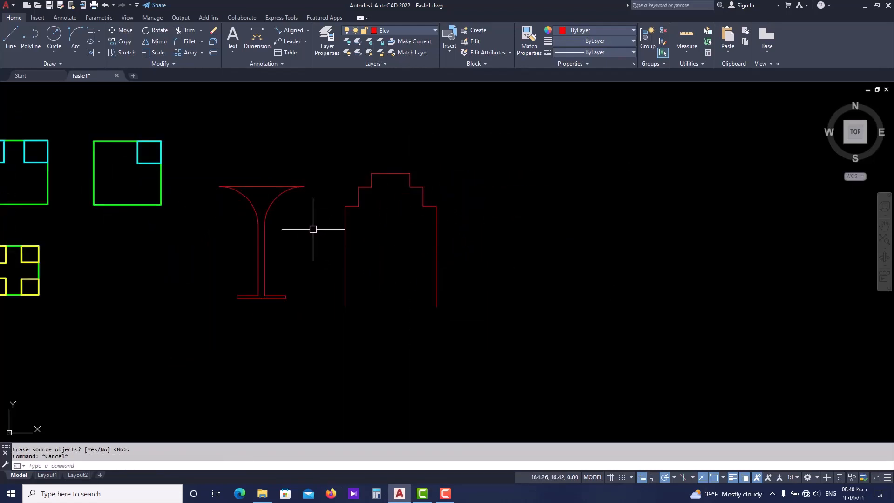
middle_click_drag(321, 238, 287, 261)
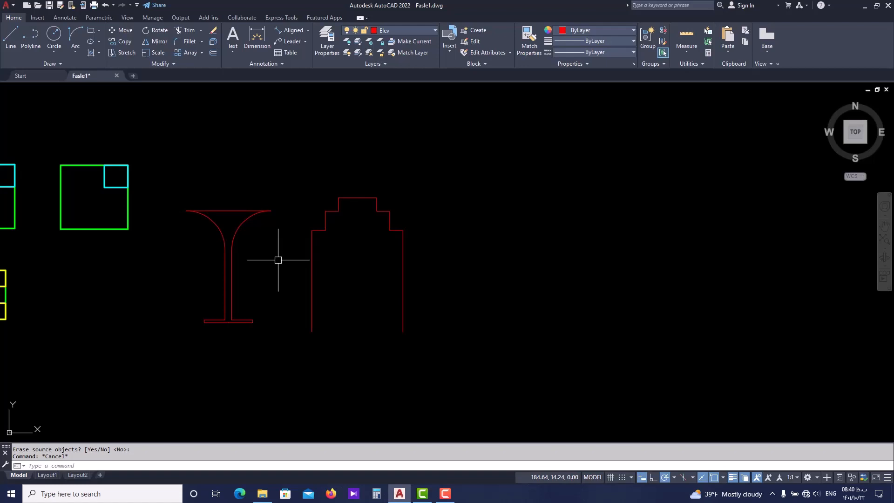
middle_click_drag(251, 269, 270, 286)
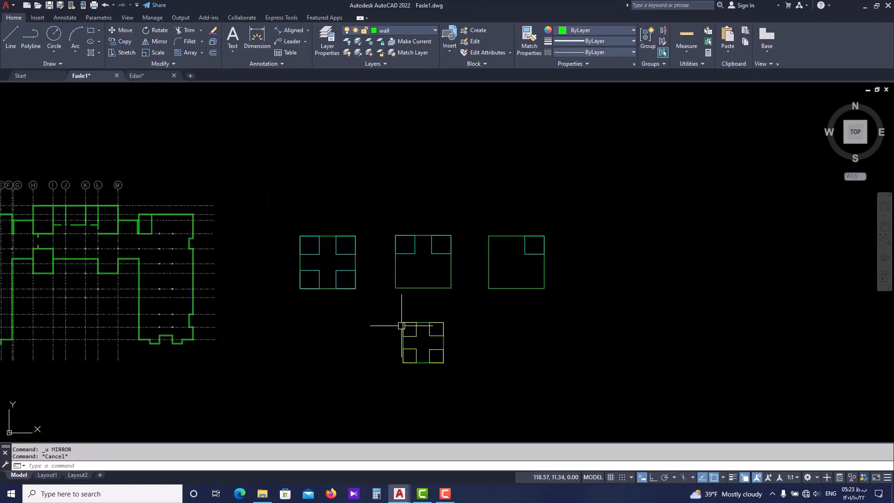
Compare the walls around the central hall in Fasle1.dwg with the same area of the reference plan in Edari.dwg
middle_click_drag(401, 325, 412, 326)
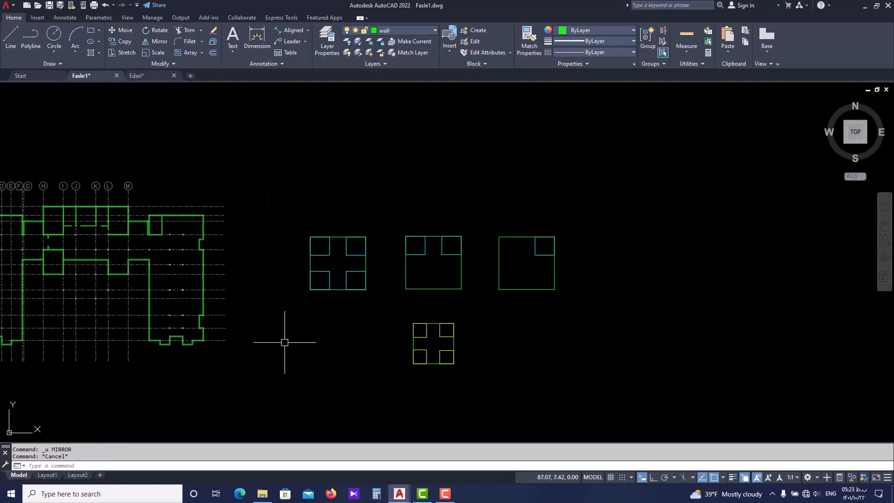
middle_click_drag(285, 342, 431, 334)
scroll(214, 279, "up", 4)
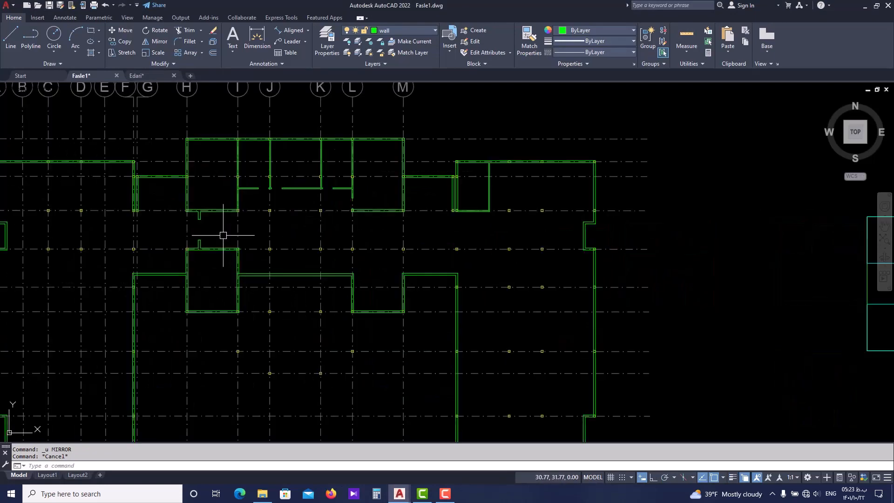
middle_click_drag(223, 235, 250, 254)
scroll(252, 300, "up", 2)
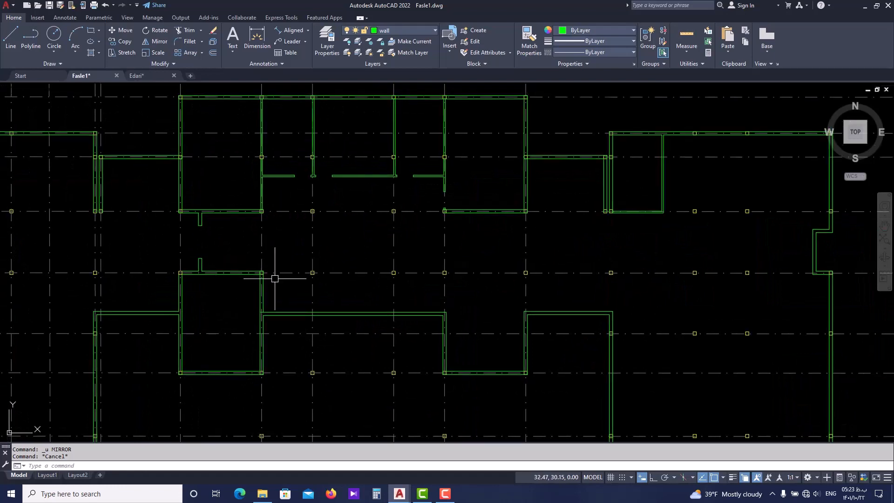
left_click(149, 75)
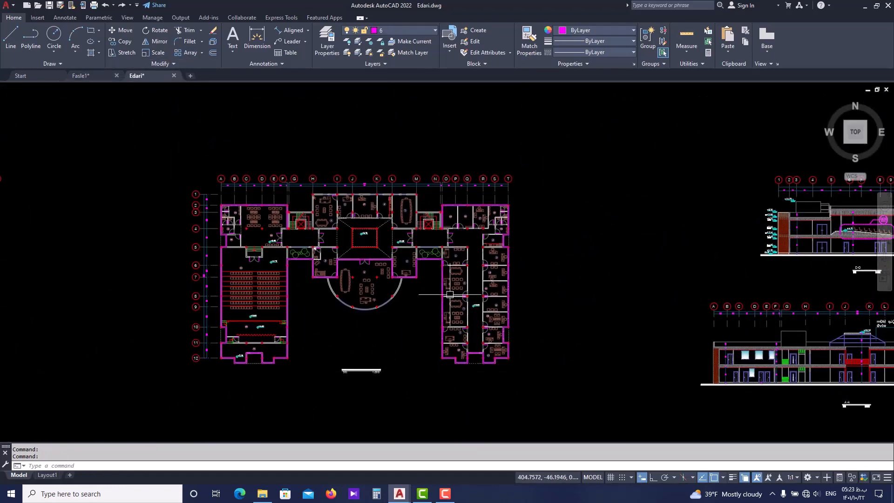
scroll(322, 245, "up", 4)
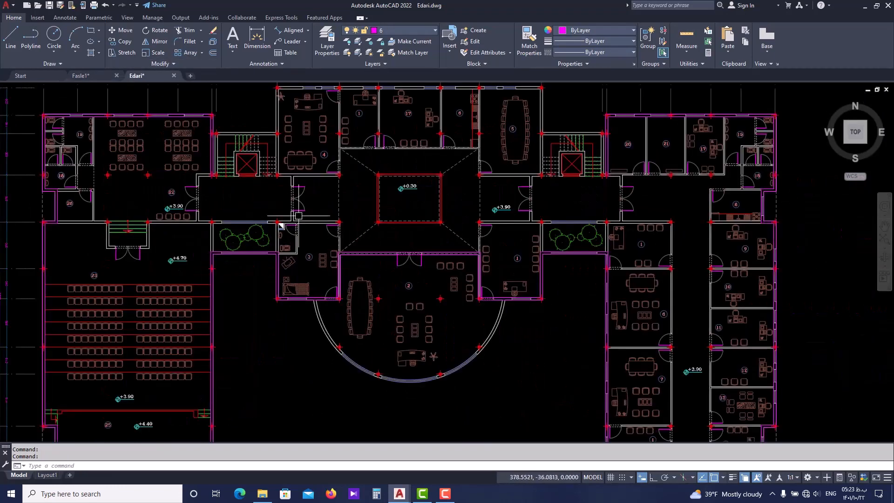
left_click(101, 73)
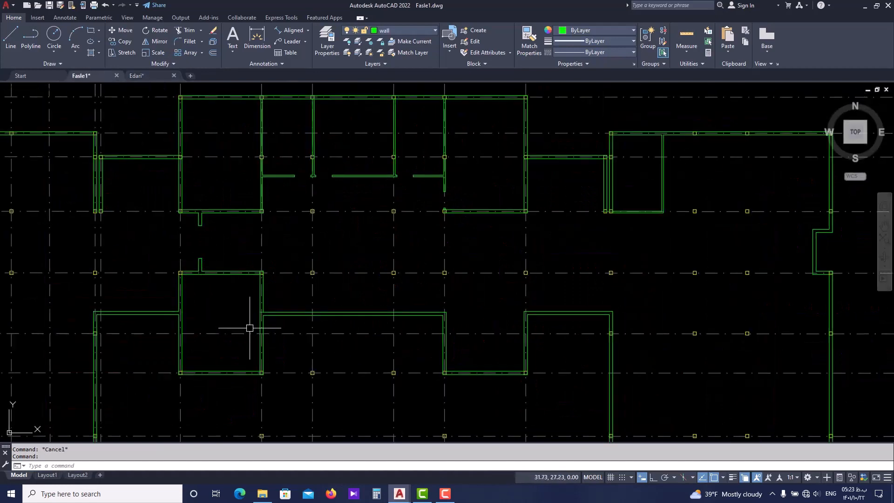
left_click(149, 78)
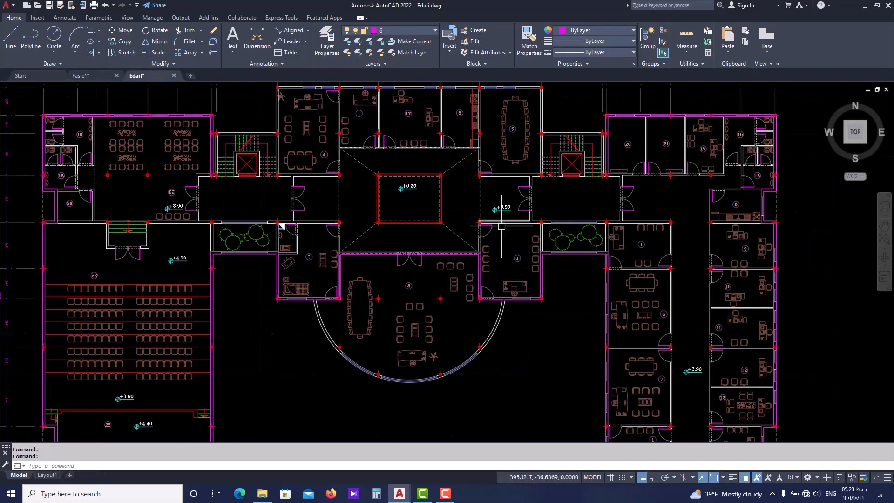
scroll(486, 233, "up", 2)
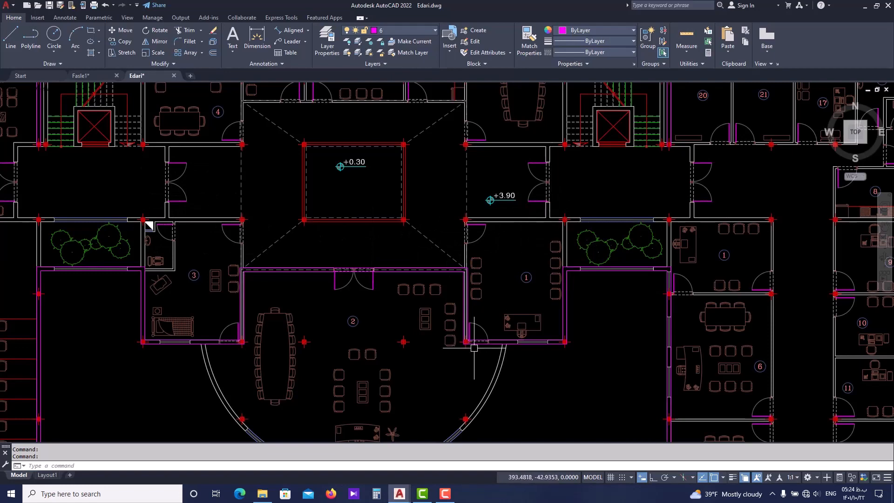
scroll(476, 348, "down", 4)
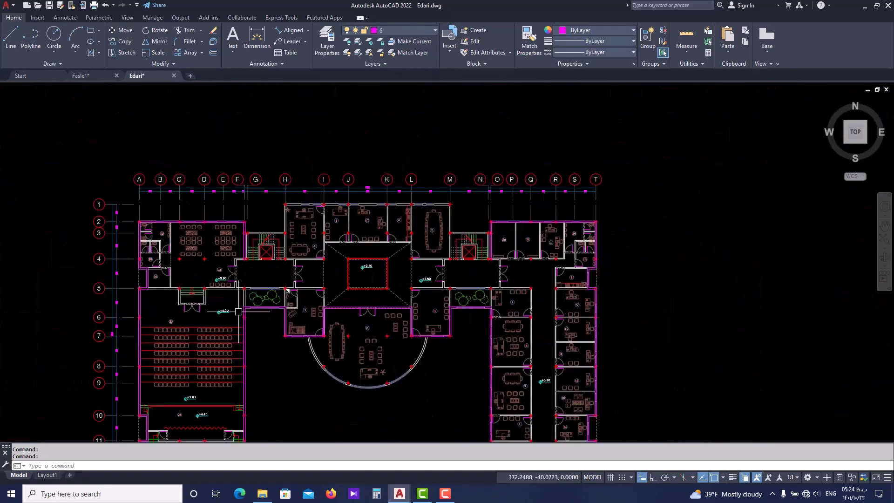
left_click(82, 74)
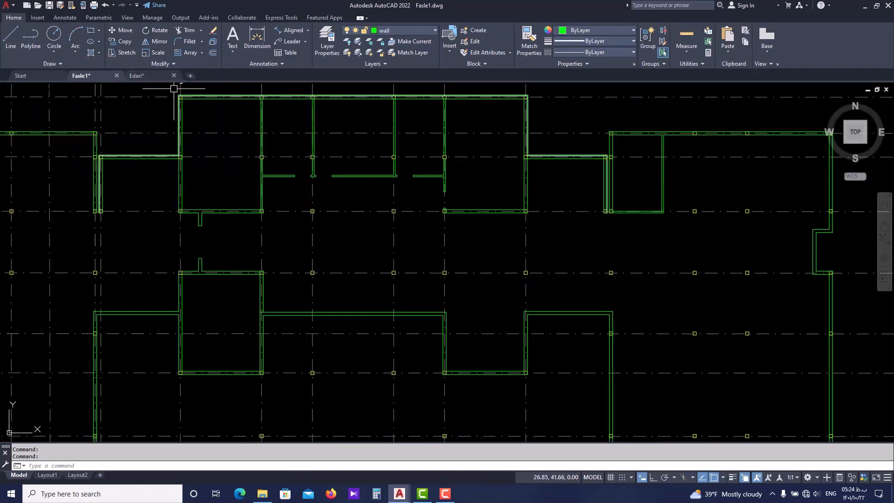
Examine the walls and door openings of room 3 and its small restroom in the Edari.dwg reference plan
left_click(147, 78)
scroll(333, 300, "up", 5)
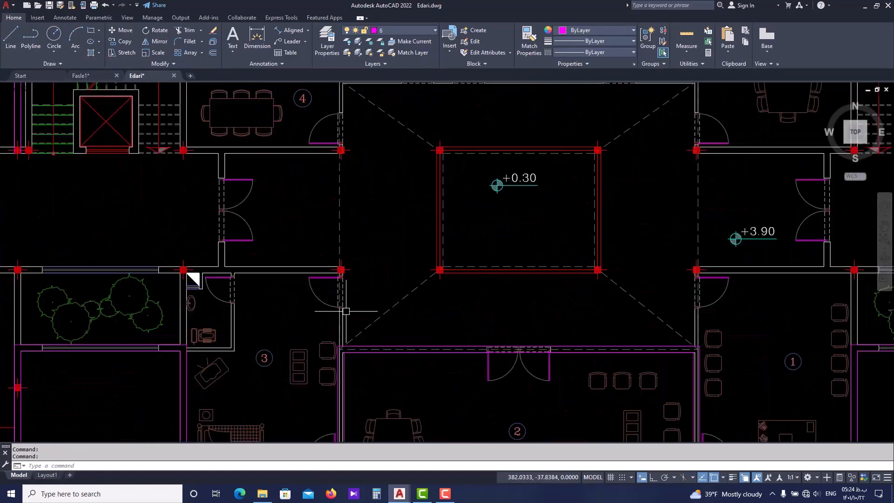
scroll(328, 263, "down", 4)
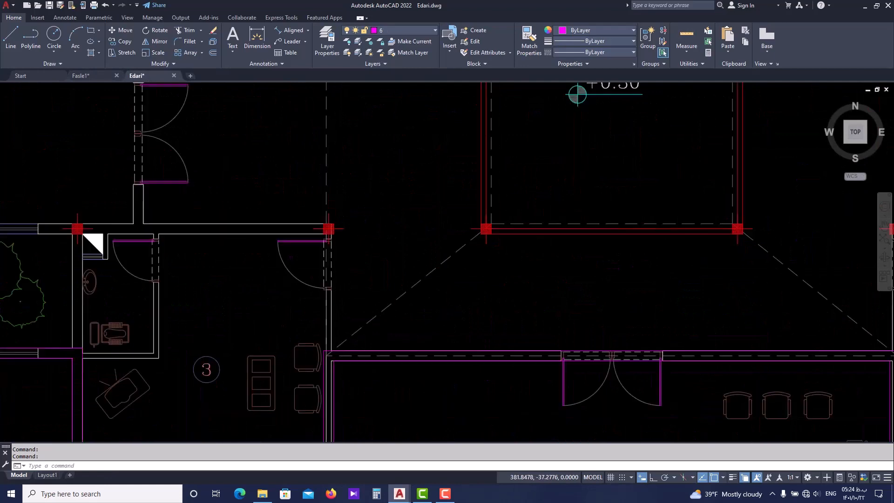
scroll(309, 223, "down", 5)
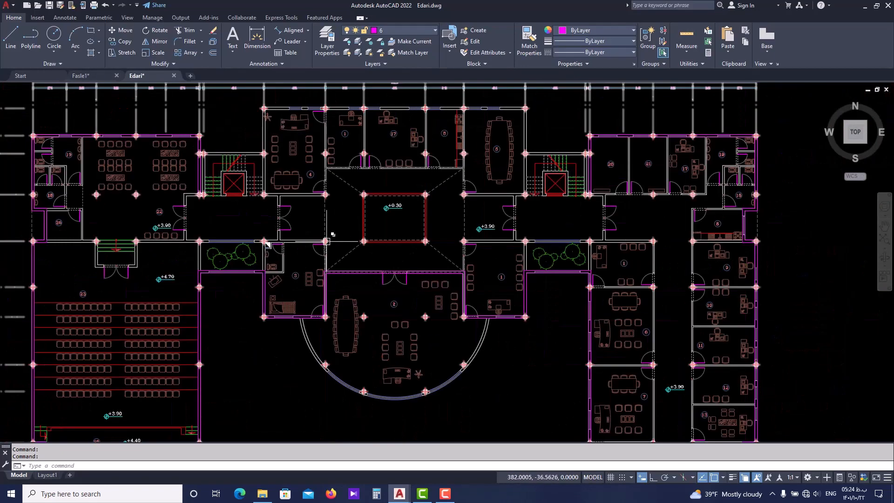
scroll(332, 252, "up", 3)
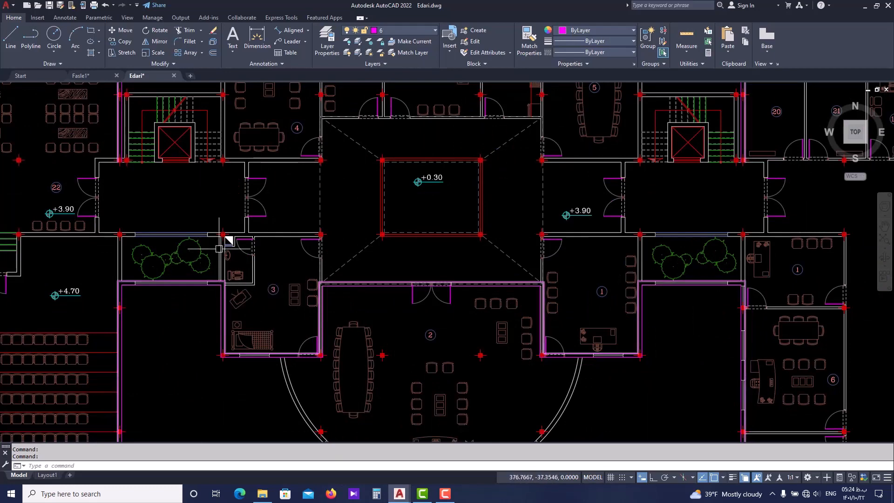
scroll(270, 290, "up", 2)
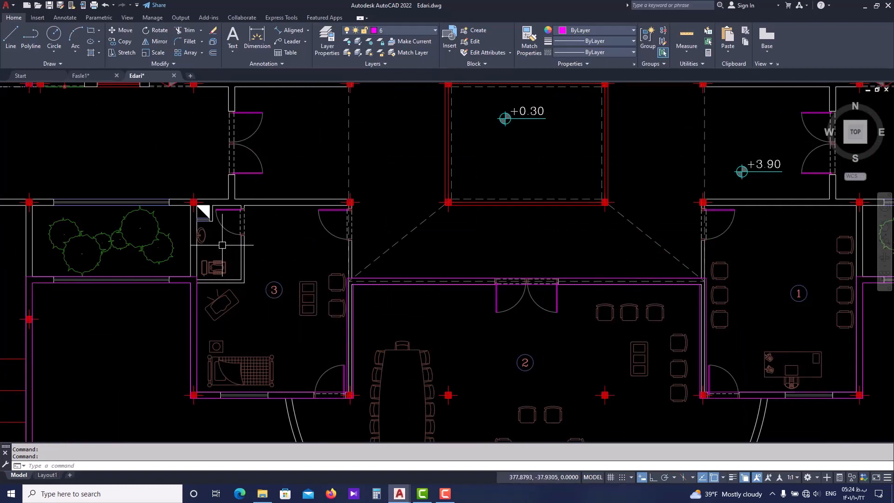
Check the walls around room 3 and the adjoining corridors in Edari.dwg, and return to the Fasle1.dwg drawing
scroll(248, 230, "up", 2)
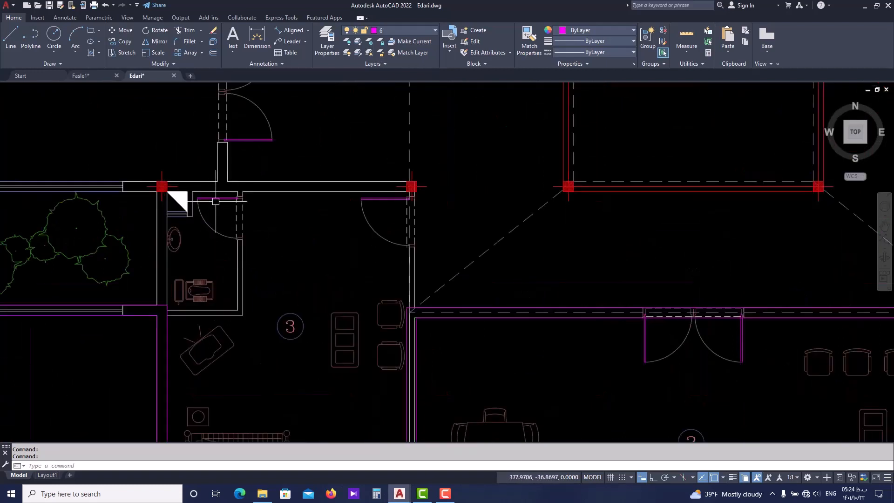
scroll(326, 248, "down", 2)
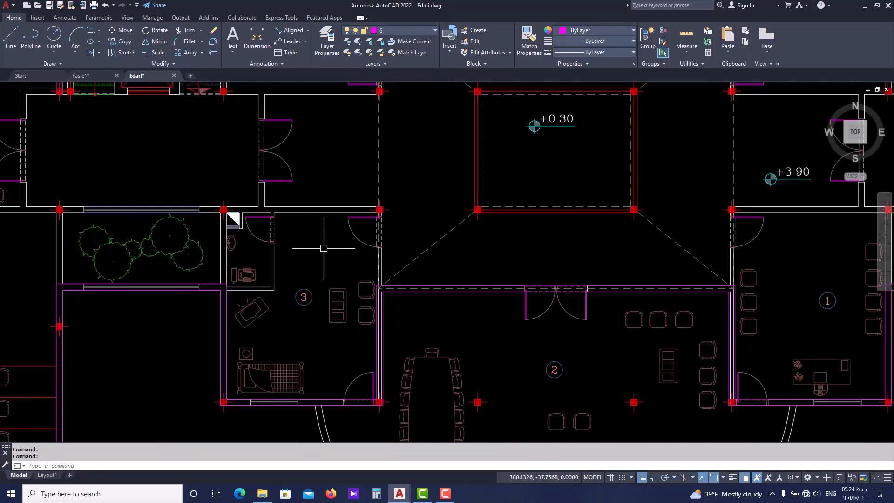
scroll(324, 249, "down", 2)
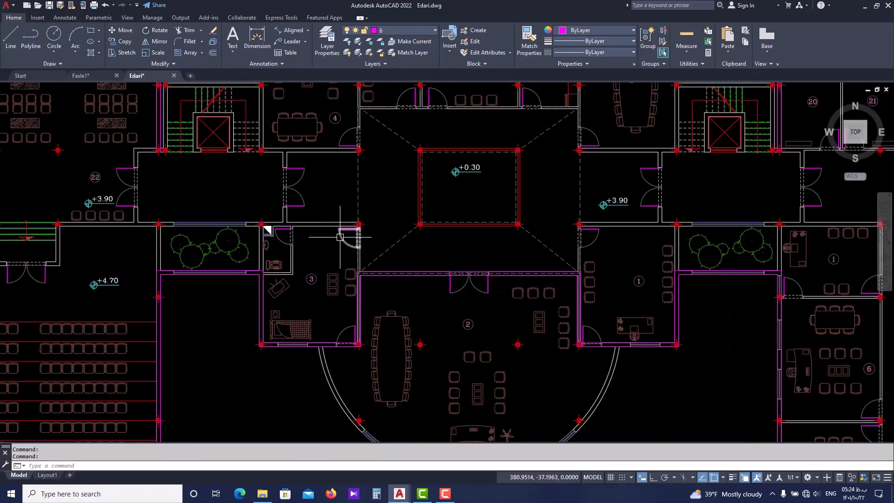
mouse_move(341, 237)
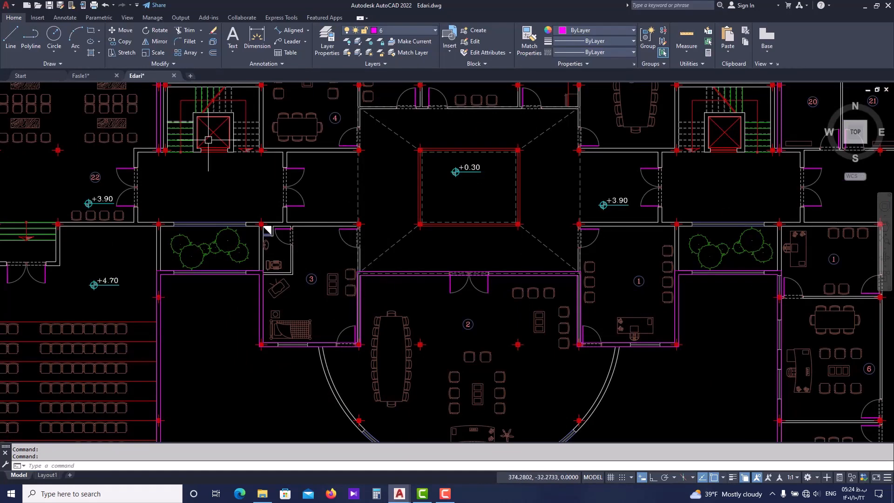
left_click(100, 76)
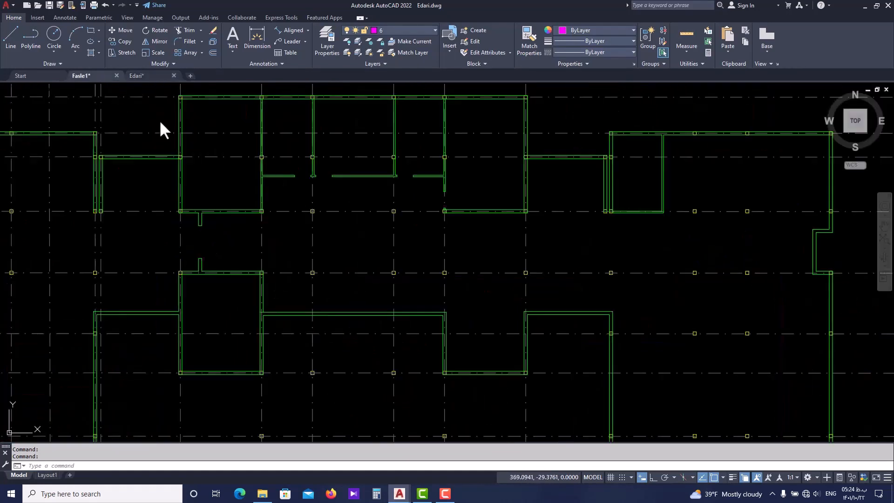
scroll(206, 280, "up", 3)
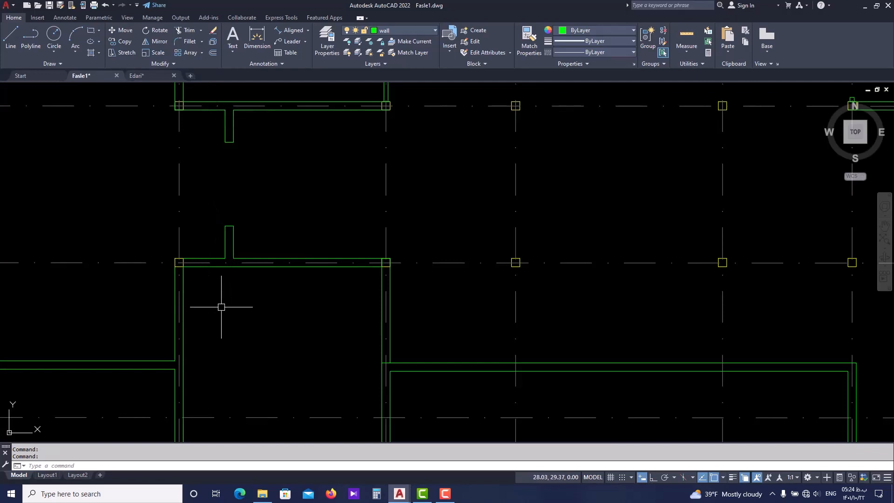
middle_click_drag(296, 110, 299, 155)
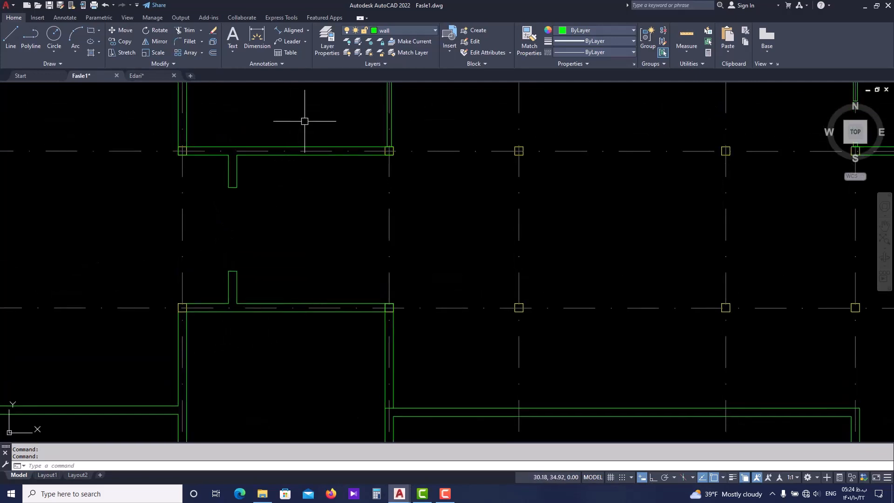
left_click(304, 121)
left_click(218, 330)
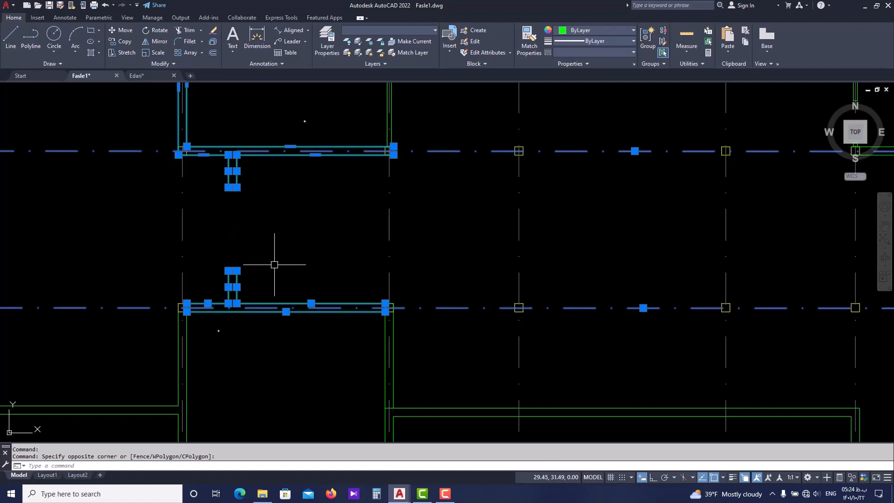
key("Escape")
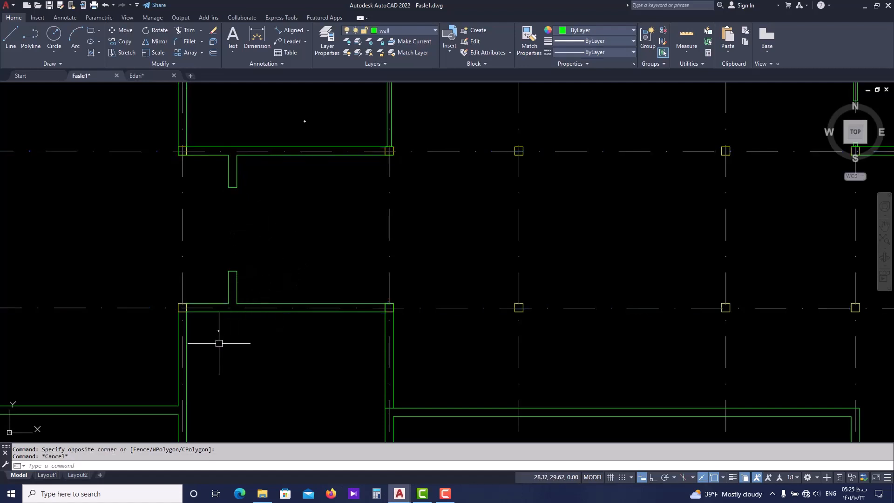
Select both short door-jamb wall stubs in the west corridor and the top and side wall lines of the room below it
left_click(196, 345)
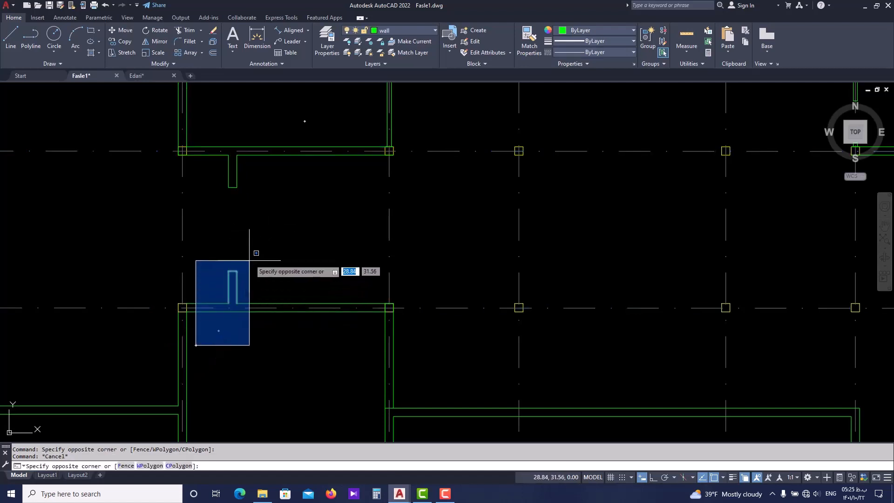
left_click(272, 144)
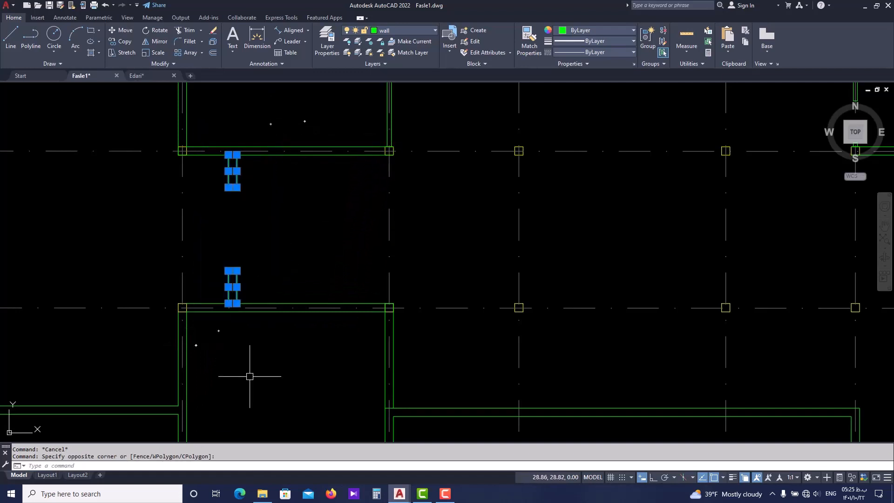
left_click(253, 312)
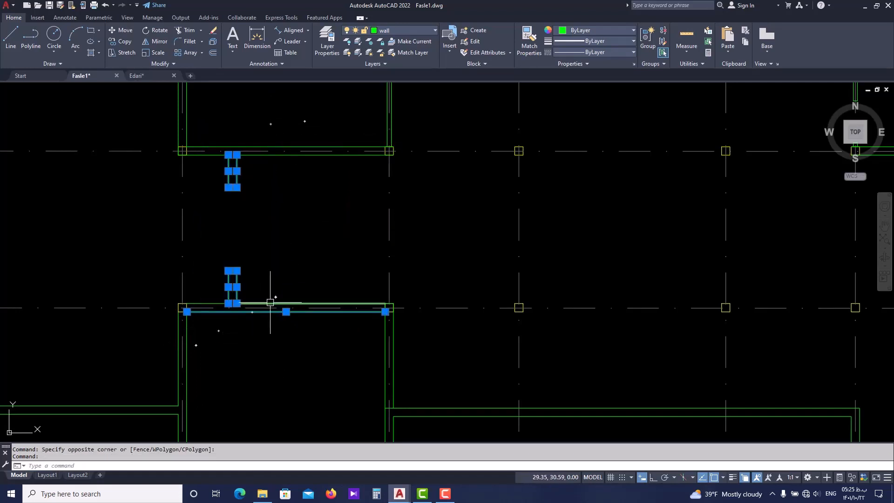
left_click(261, 303)
scroll(212, 302, "up", 2)
left_click(212, 302)
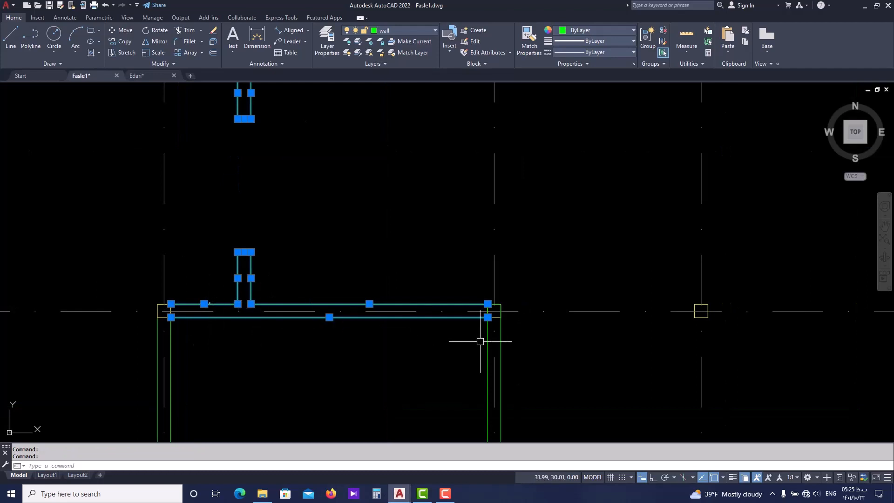
middle_click_drag(480, 341, 449, 277)
left_click(454, 284)
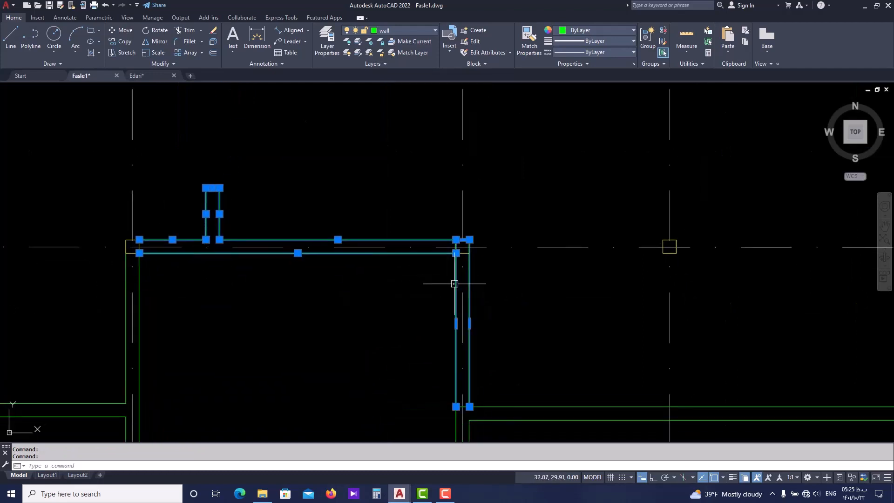
left_click(140, 304)
scroll(126, 314, "down", 6)
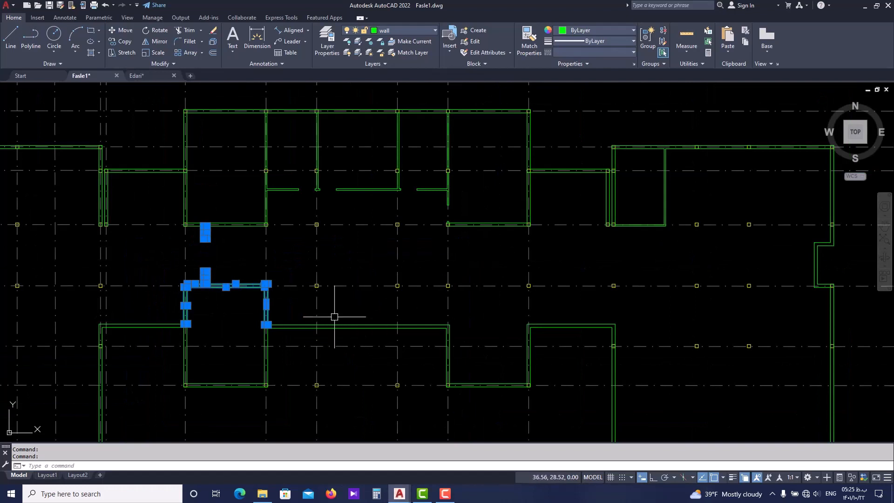
Try to mirror the selected walls across a vertical line through the midpoint of the horizontal grid line in the central hall
mouse_move(314, 318)
middle_mouse_down()
mouse_move(308, 346)
mouse_move(303, 340)
middle_mouse_up()
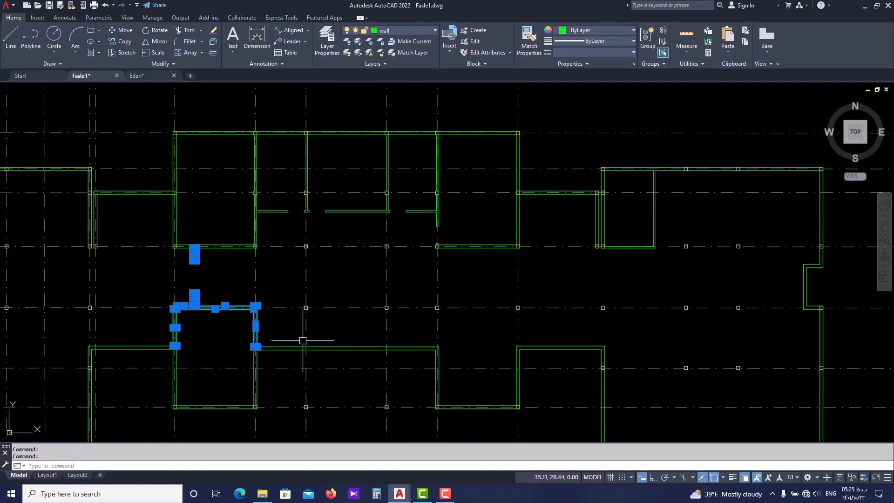
type("mi")
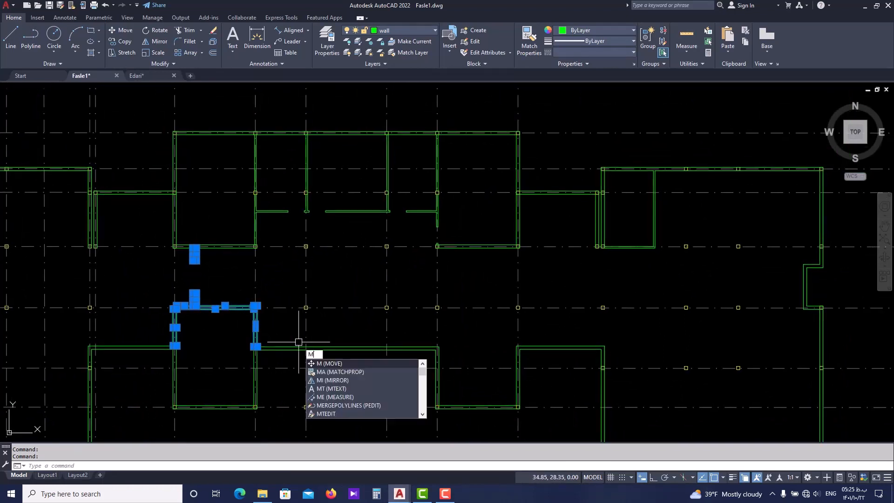
key("Return")
scroll(338, 317, "up", 2)
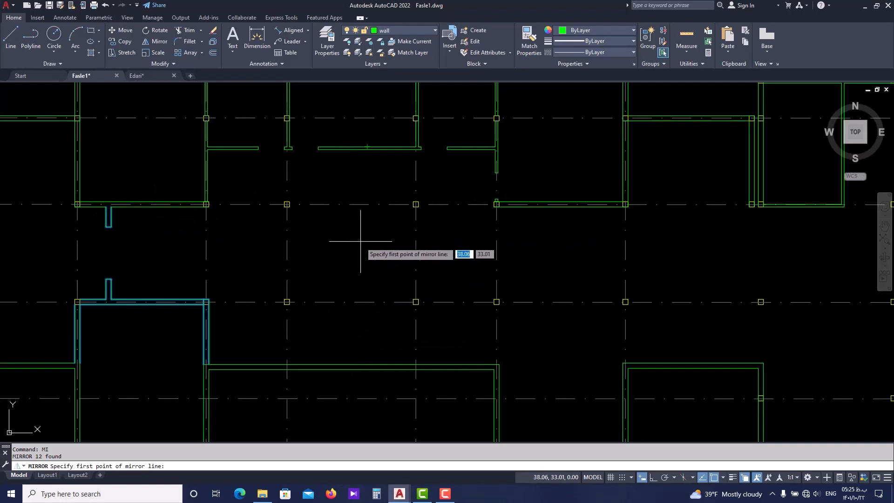
scroll(353, 303, "down", 2)
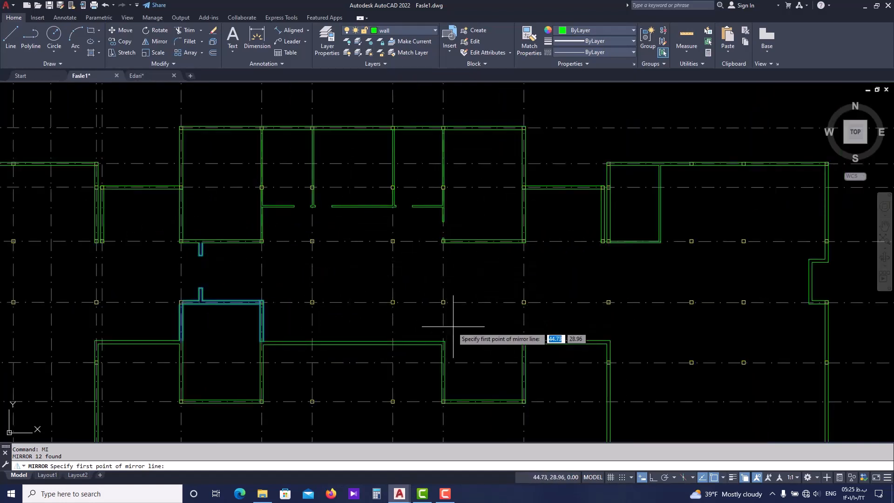
scroll(346, 247, "up", 2)
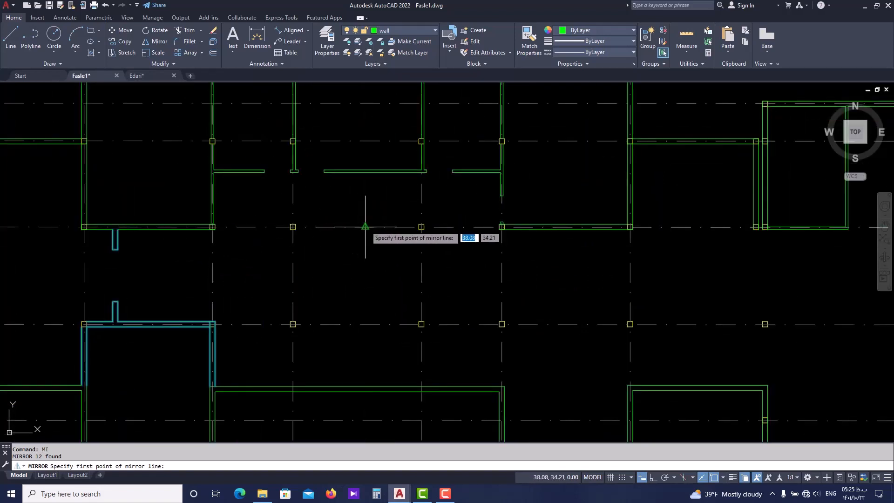
left_click(366, 227)
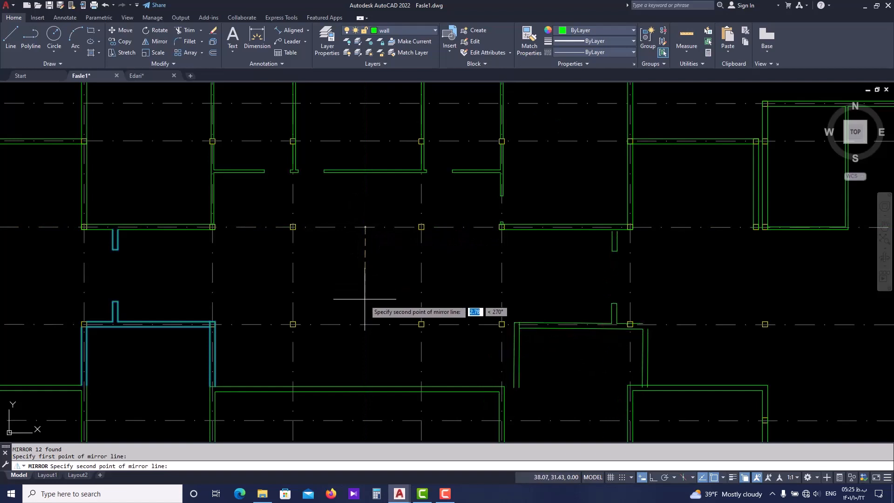
left_click(365, 324)
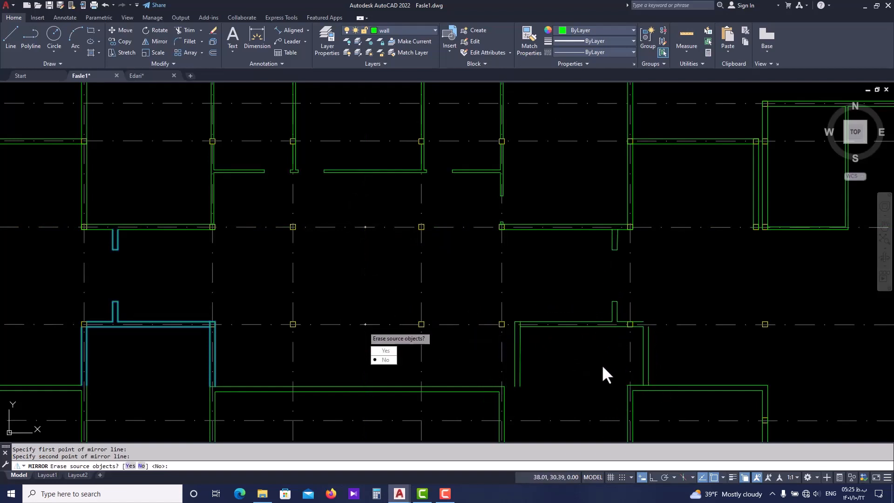
key("Escape")
Start a new Mirror operation using the previous selection set of corridor stubs and room walls
mouse_move(349, 285)
middle_mouse_down()
mouse_move(377, 287)
mouse_move(383, 273)
middle_mouse_up()
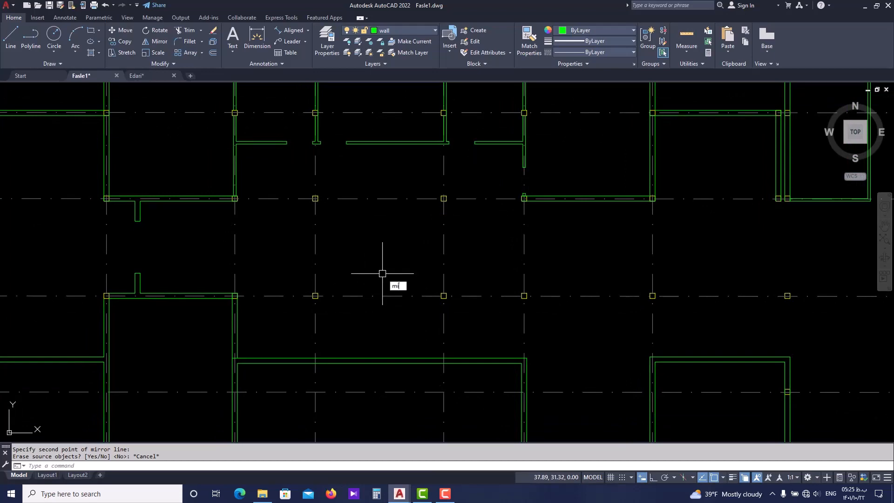
type("mi")
key("Return")
scroll(229, 291, "down", 3)
scroll(288, 297, "up", 3)
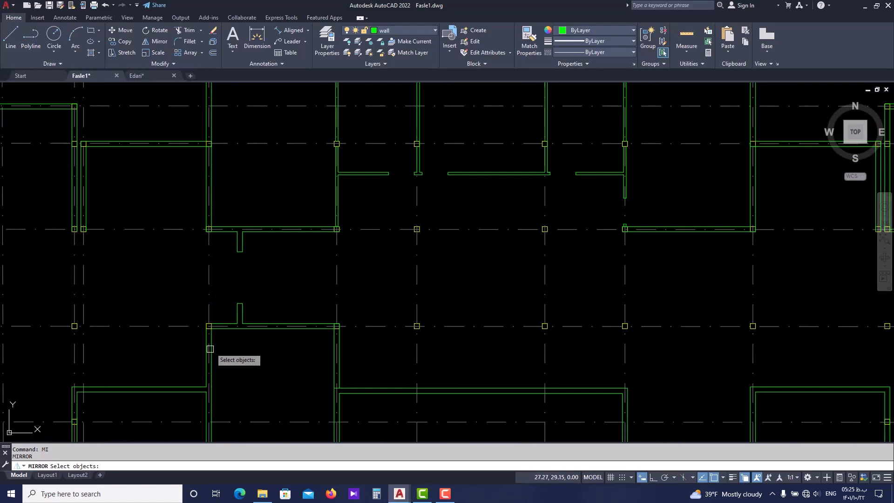
middle_click_drag(408, 323, 352, 302)
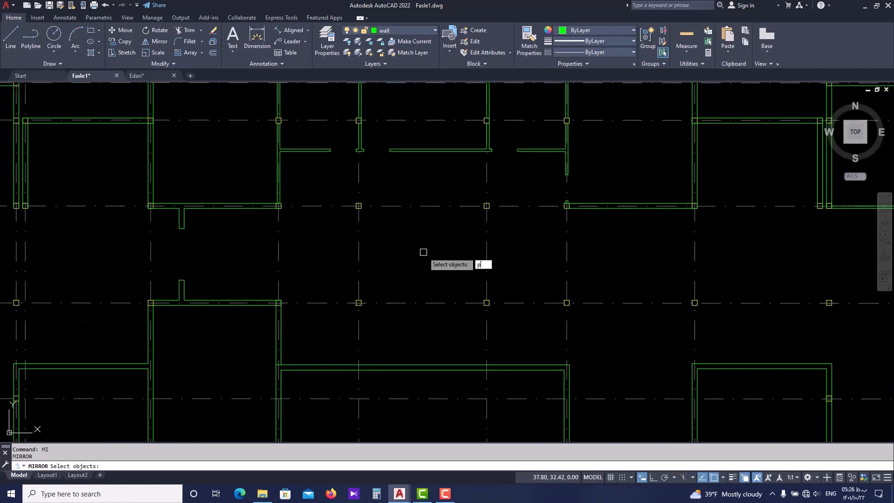
key("Return")
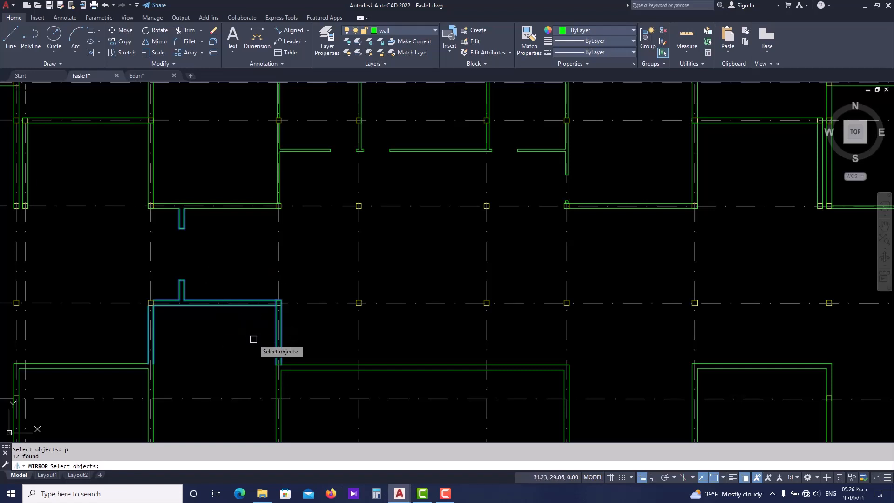
key("Return")
Mirror the walls to the east side across a vertical line midway between the hall's two central grid axes (m2p), with Ortho on, keeping the source objects
middle_click_drag(377, 329, 346, 341)
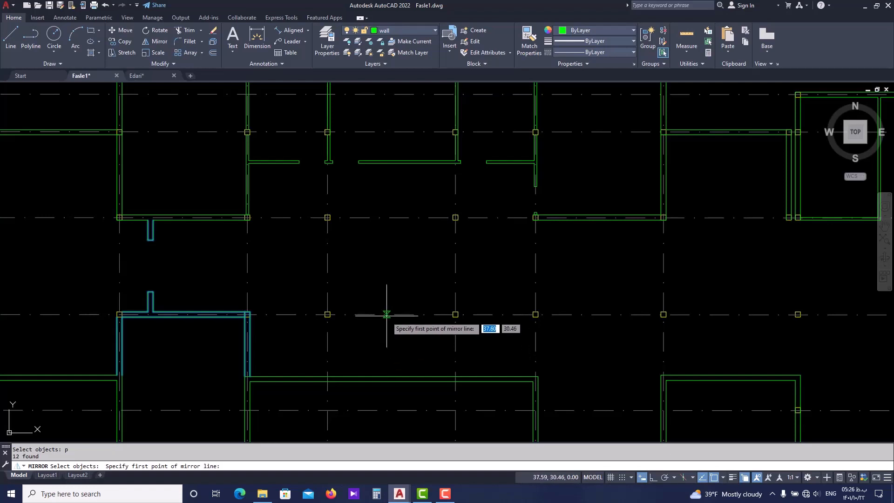
scroll(380, 316, "down", 1)
scroll(380, 318, "up", 2)
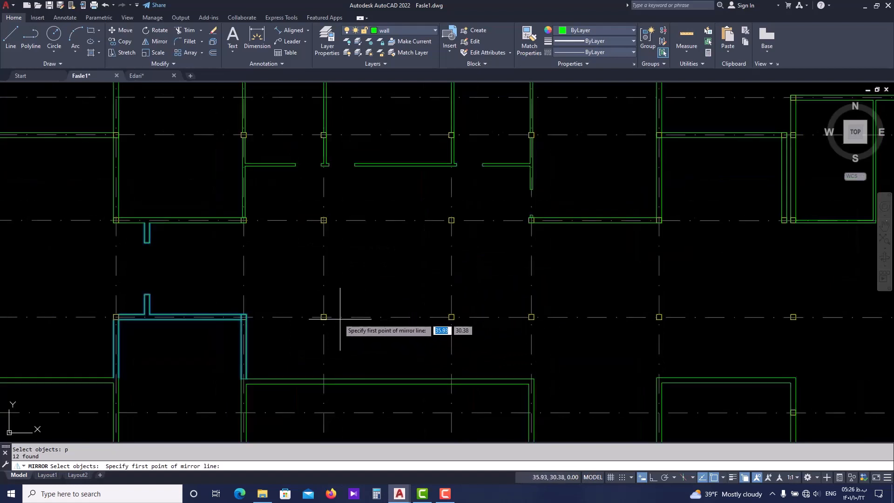
scroll(342, 276, "down", 2)
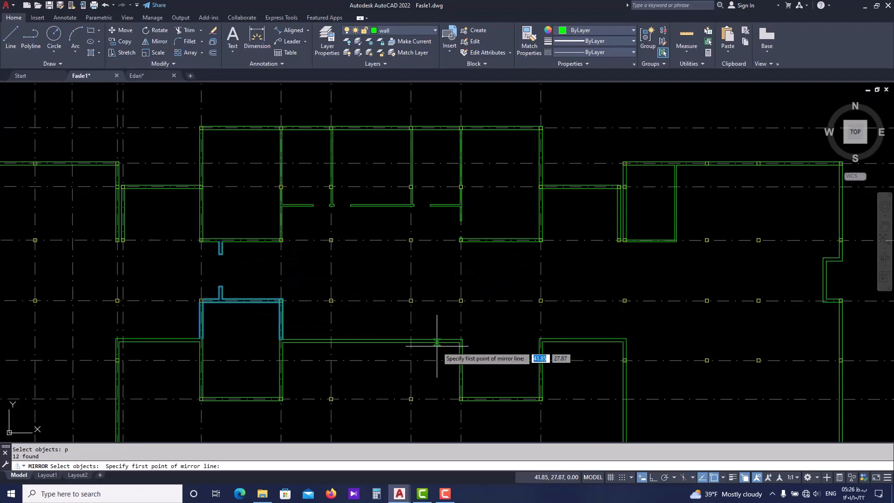
scroll(354, 262, "up", 2)
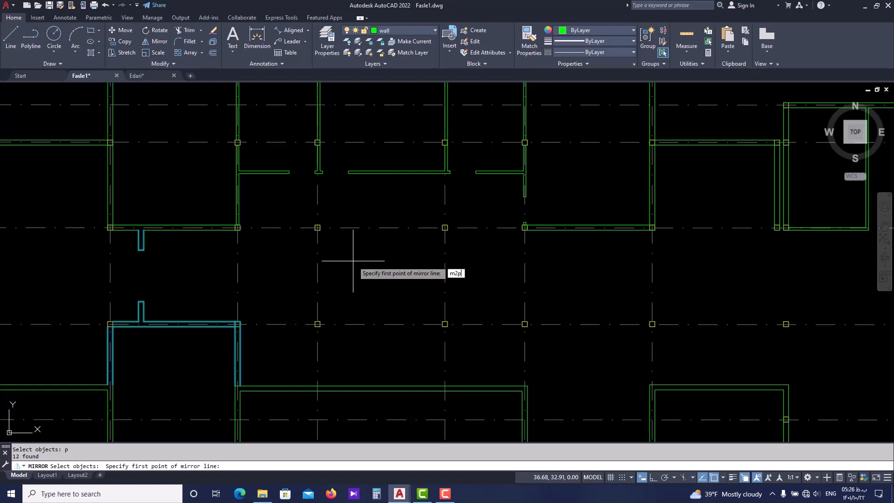
key("Return")
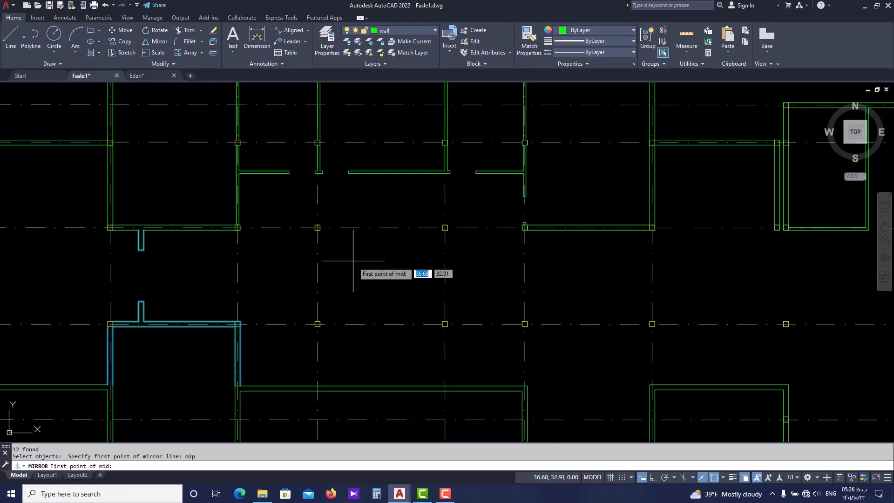
left_click(317, 269)
left_click(446, 270)
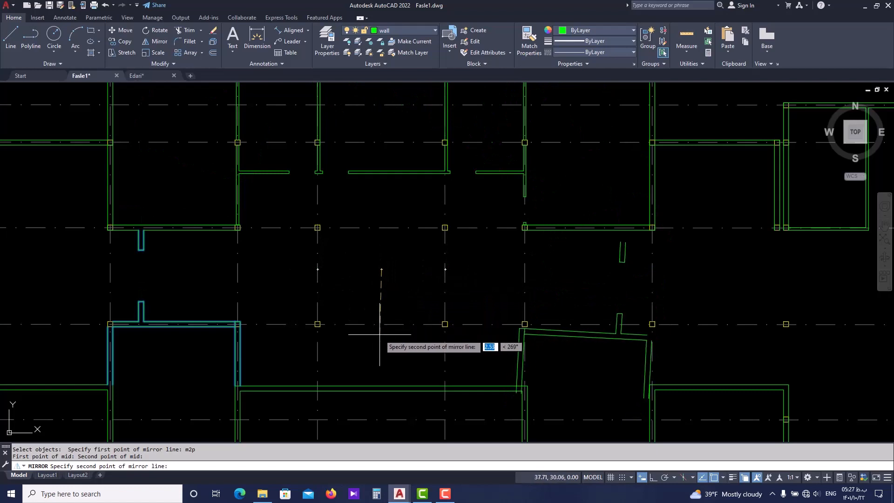
key("F8")
left_click(381, 361)
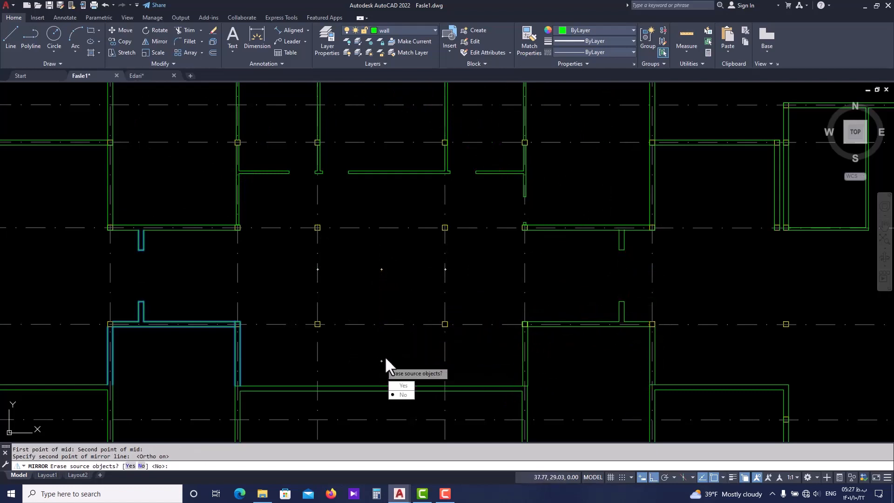
left_click(401, 395)
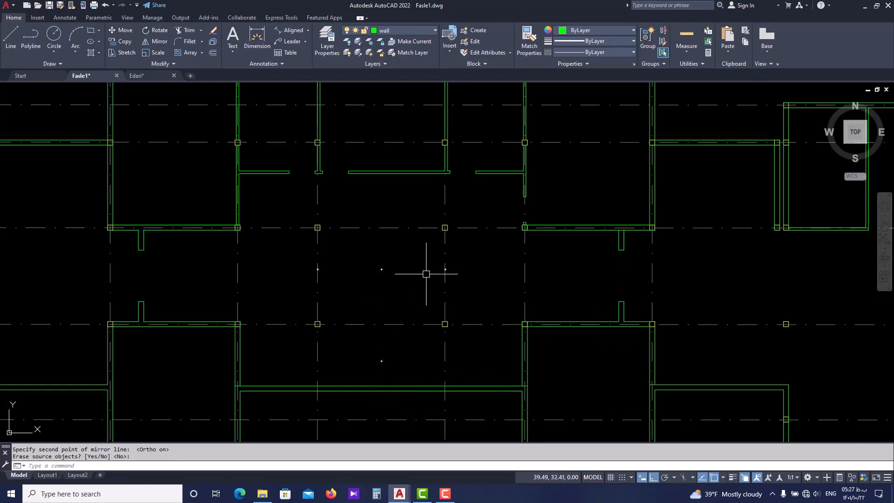
middle_click_drag(462, 301, 406, 262)
scroll(431, 274, "down", 2)
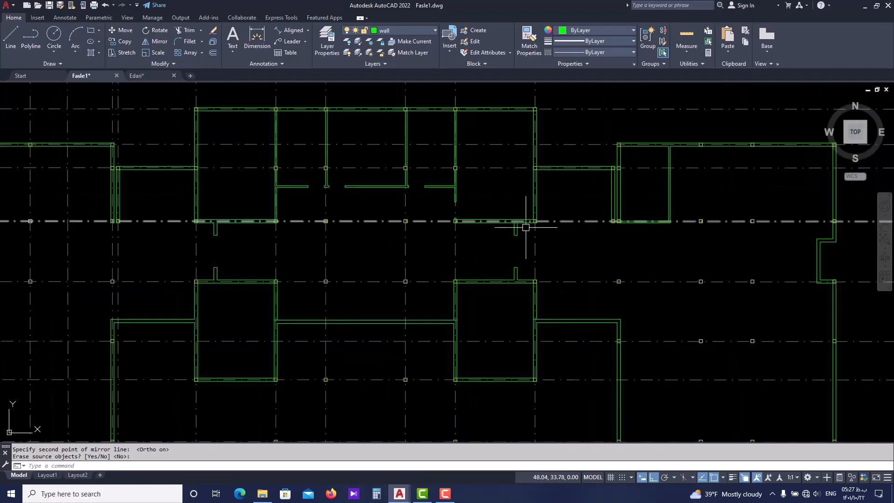
scroll(522, 229, "up", 2)
scroll(416, 254, "down", 2)
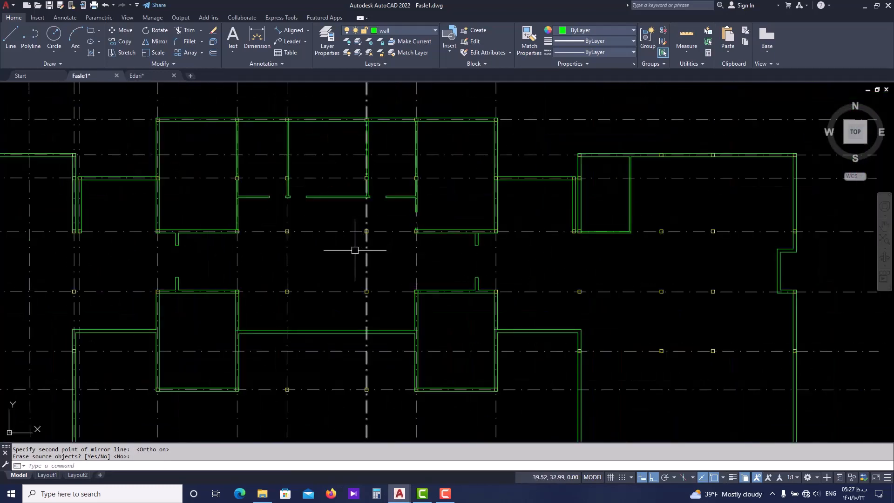
scroll(326, 310, "up", 2)
scroll(242, 285, "down", 2)
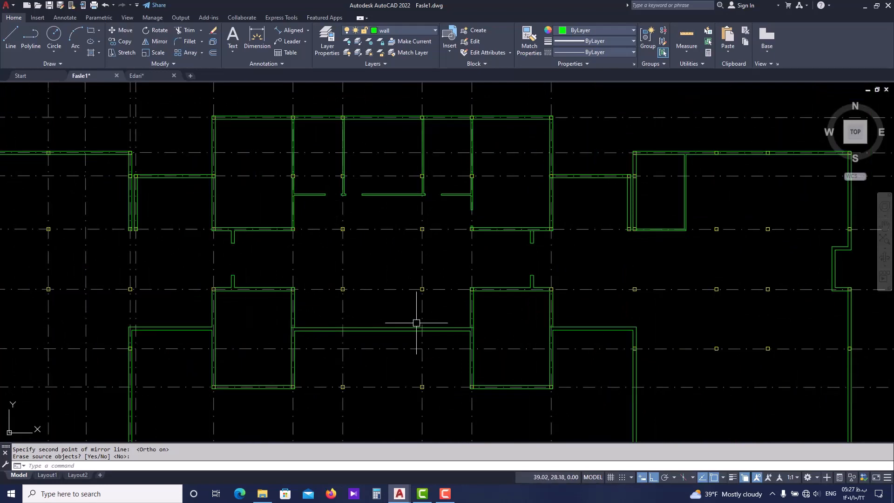
Trim the wall line crossing the mouth of the mirrored upper stub in the east corridor
scroll(564, 326, "up", 2)
key("Escape")
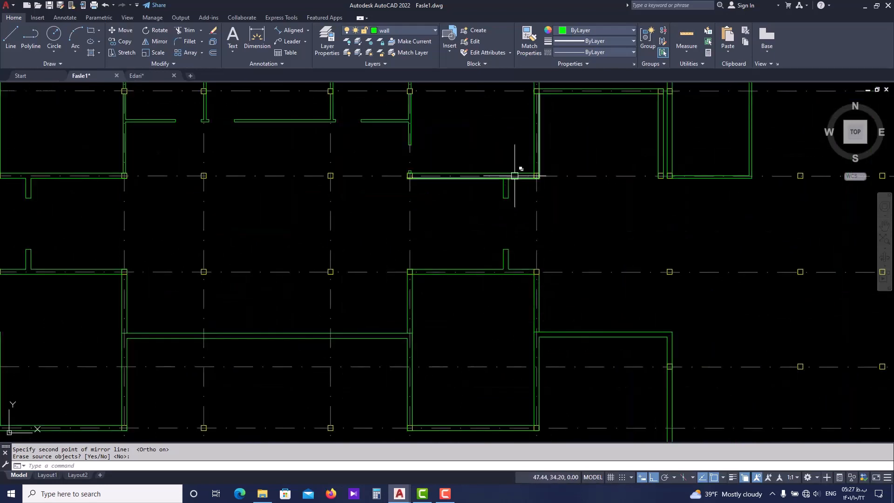
scroll(508, 175, "up", 4)
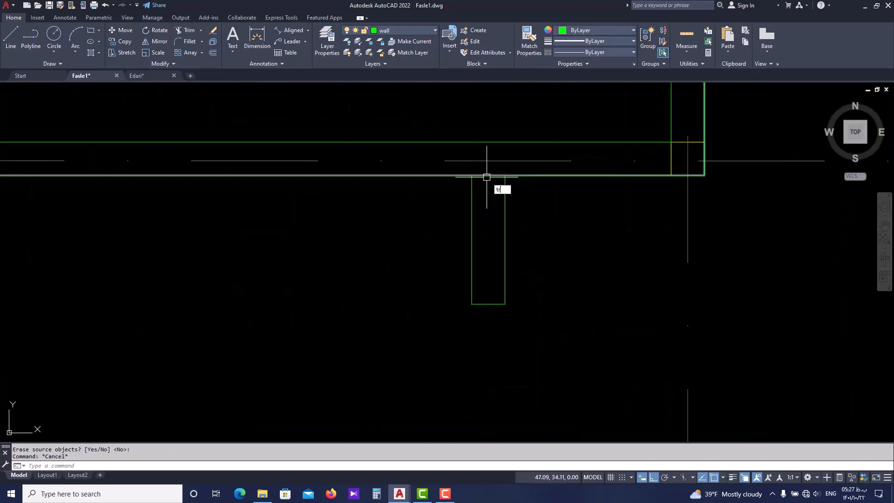
key("Return")
left_click(486, 177)
scroll(477, 178, "down", 6)
scroll(476, 335, "up", 4)
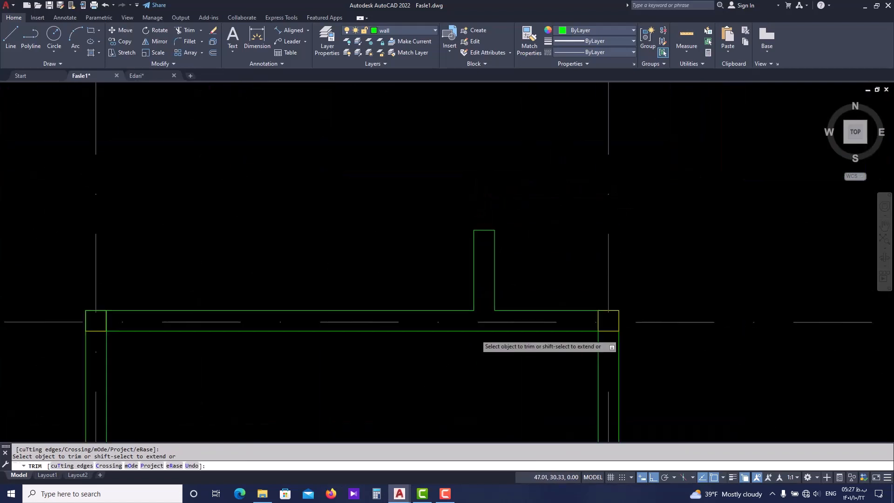
Trim the leftover wall line segments where the central hall's south wall meets the mirrored room's west wall
scroll(489, 302, "up", 1)
scroll(501, 279, "down", 3)
scroll(341, 314, "up", 4)
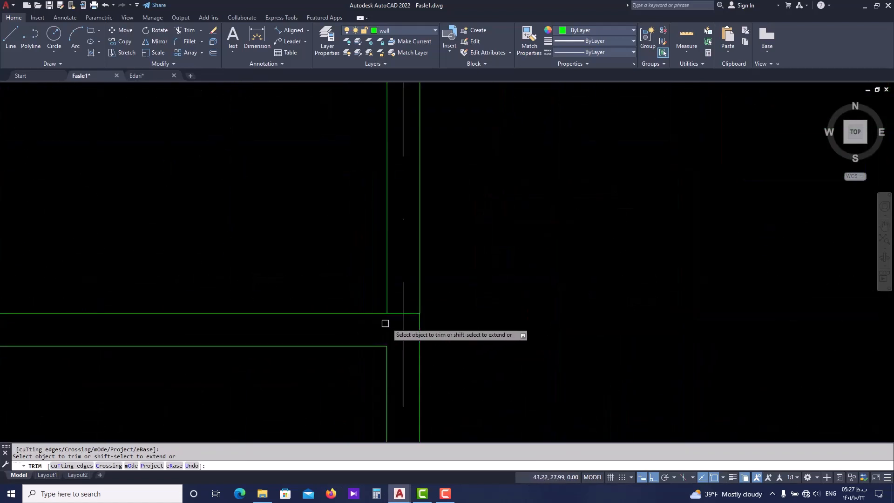
scroll(396, 317, "up", 2)
left_click(394, 311)
left_click(415, 311)
Trim the leftover line segments where the horizontal wall joins the mirrored room's east wall and end the Trim command
scroll(412, 294, "down", 6)
middle_click_drag(602, 312, 433, 279)
scroll(577, 259, "up", 5)
left_click(503, 253)
left_click(477, 252)
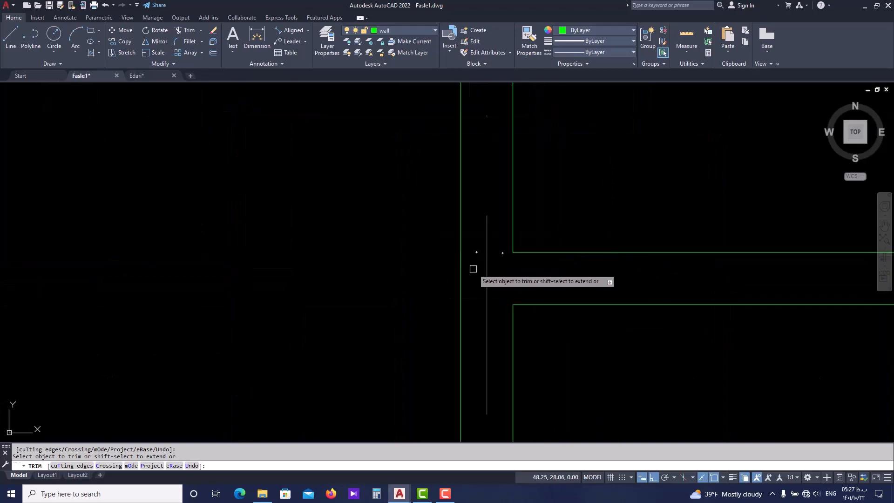
scroll(485, 266, "down", 6)
scroll(489, 288, "up", 2)
scroll(462, 345, "down", 1)
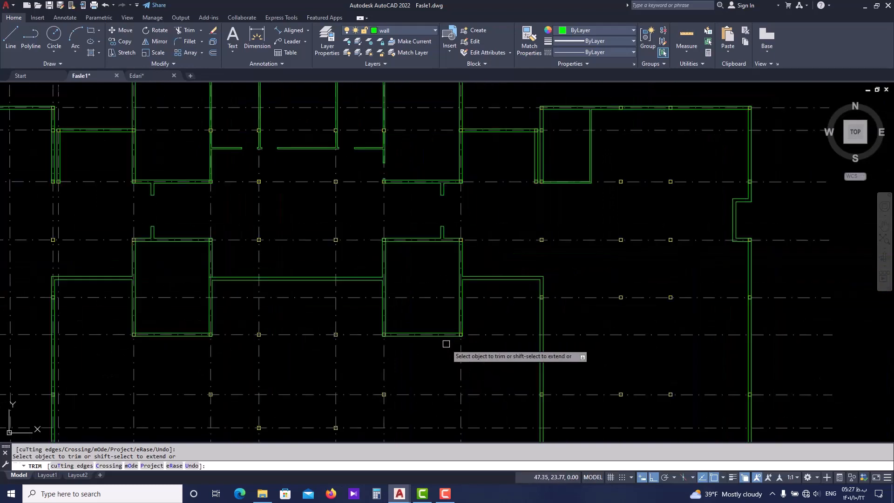
key("Escape")
scroll(433, 322, "down", 2)
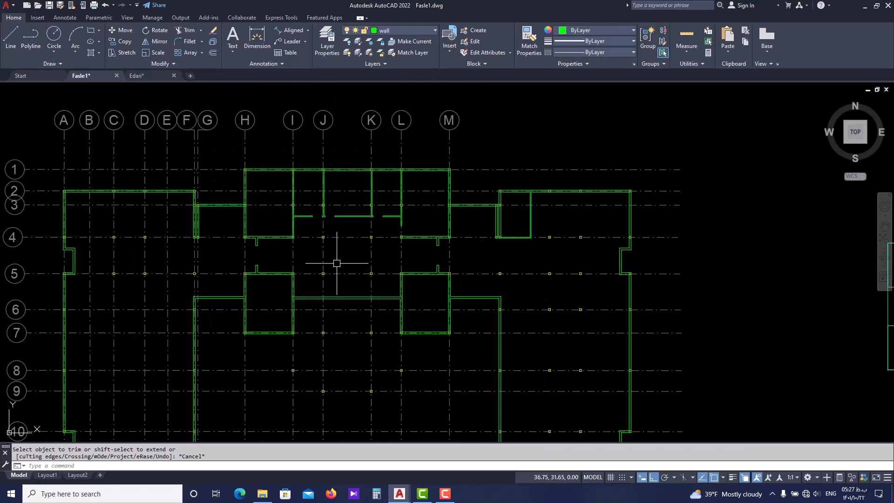
middle_click_drag(337, 263, 340, 303)
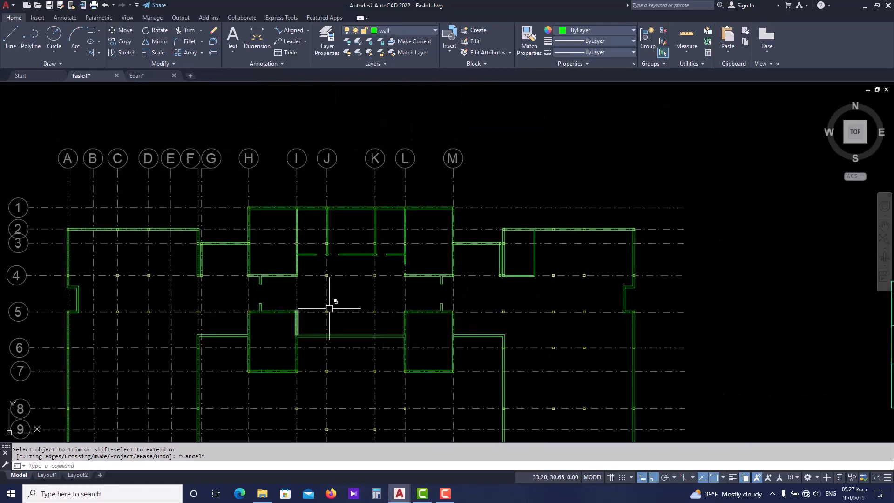
scroll(507, 307, "up", 2)
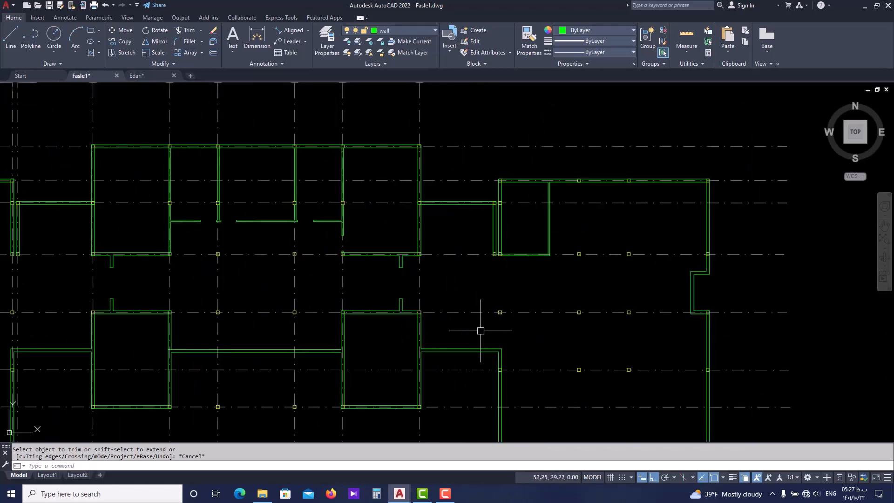
scroll(481, 330, "down", 4)
Examine the central hall, its dashed lines and the surrounding doors in Edari.dwg, and return to Fasle1.dwg
key("ctrl+Tab")
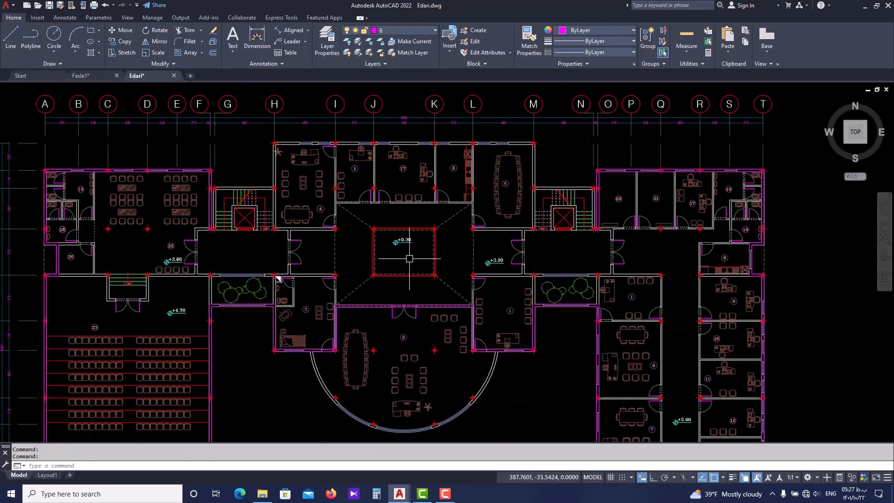
scroll(325, 269, "up", 2)
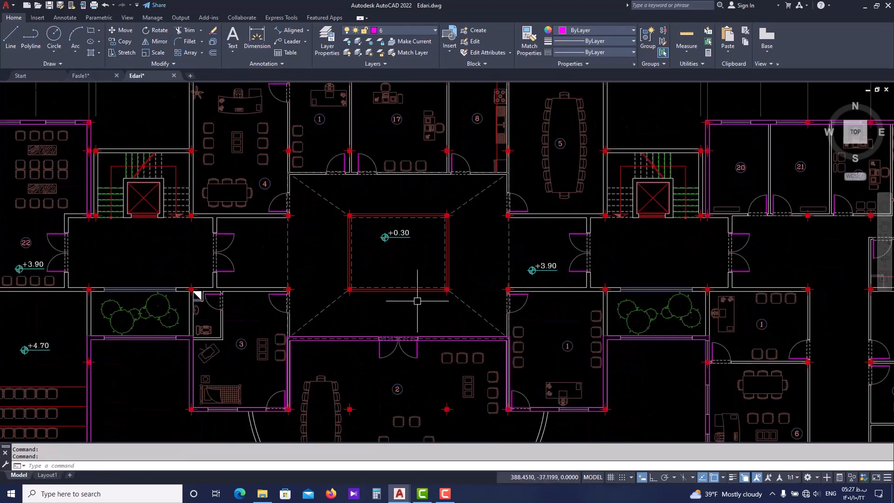
scroll(430, 251, "up", 2)
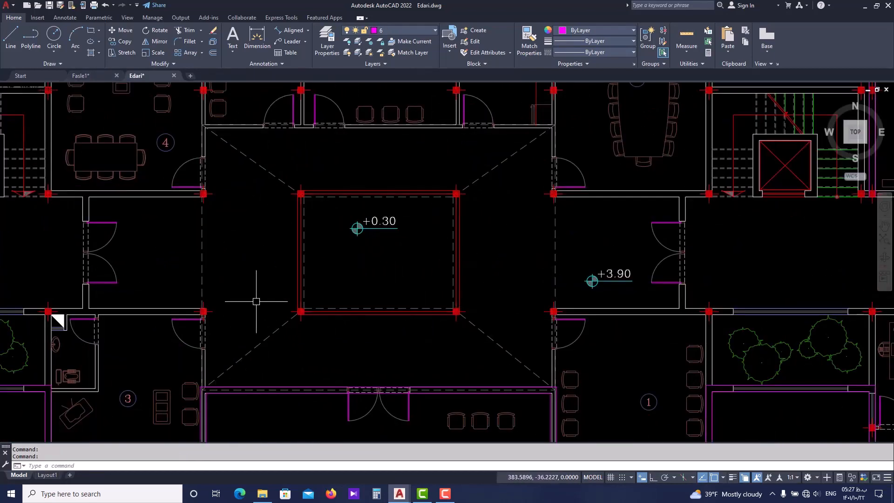
middle_click_drag(244, 320, 243, 311)
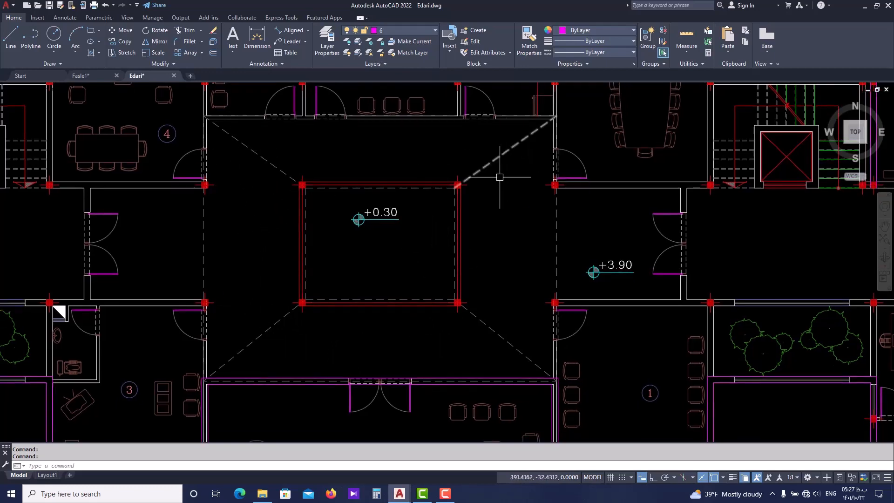
scroll(558, 216, "up", 2)
scroll(565, 205, "down", 2)
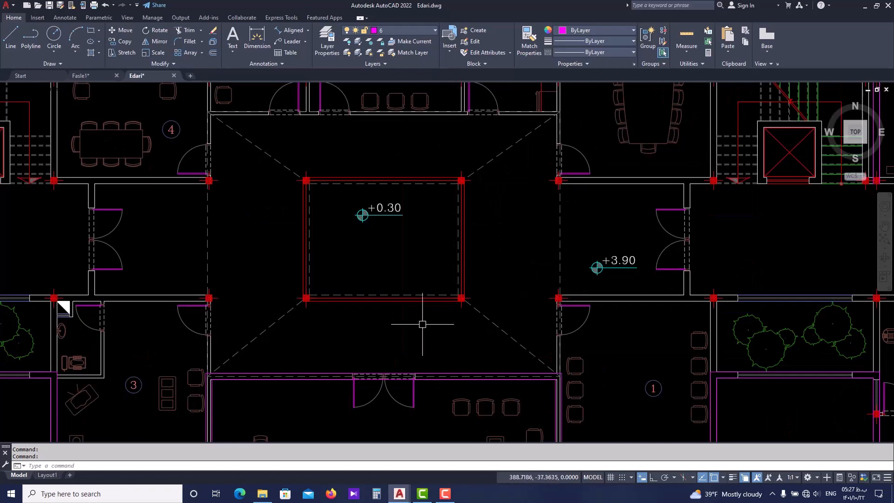
scroll(209, 328, "up", 8)
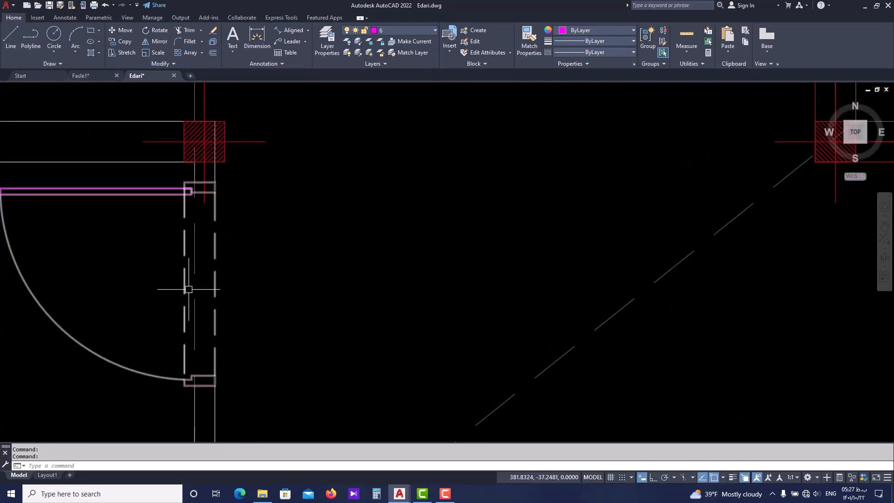
scroll(210, 315, "down", 2)
middle_click_drag(209, 315, 237, 311)
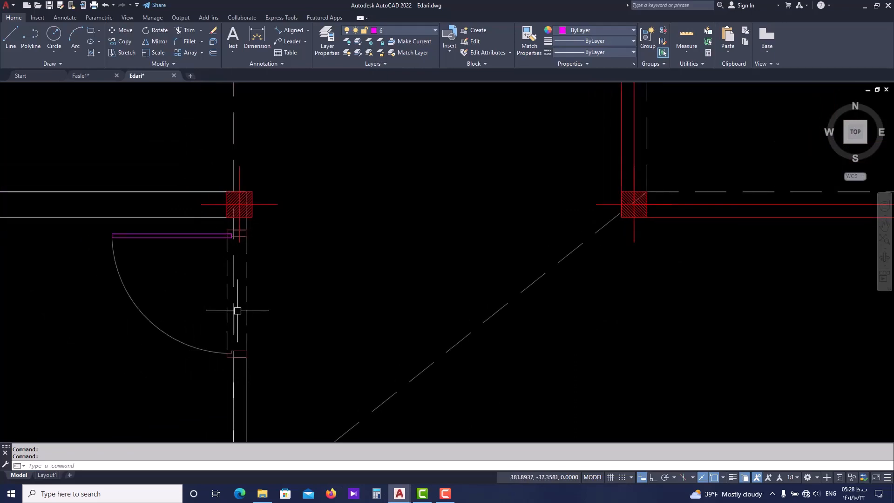
scroll(323, 269, "down", 10)
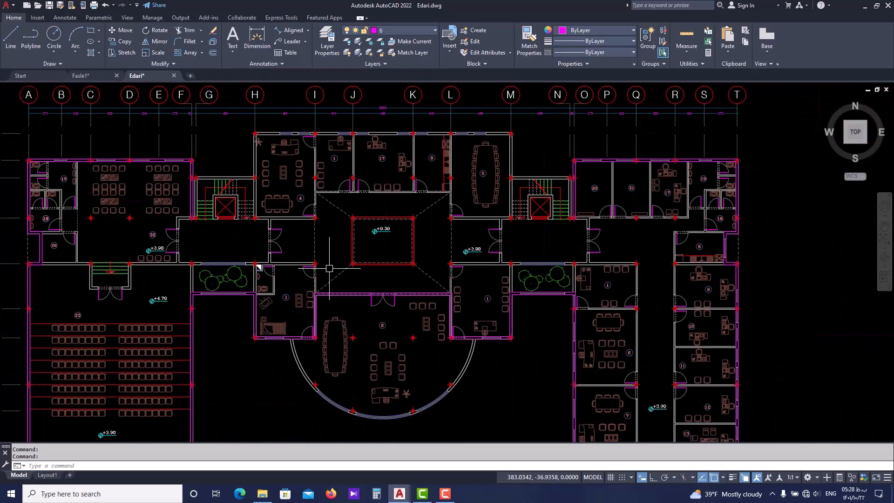
middle_click_drag(555, 271, 346, 279)
key("Escape")
key("Escape")
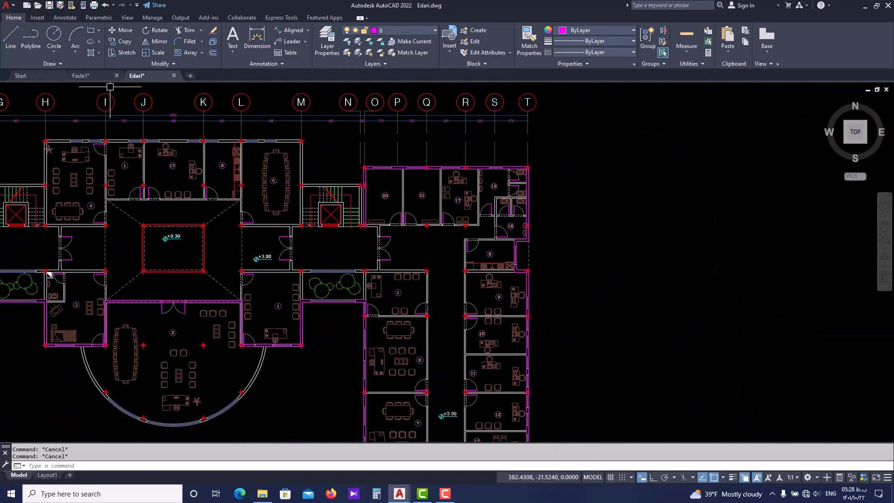
left_click(105, 77)
middle_click_drag(123, 269, 291, 264)
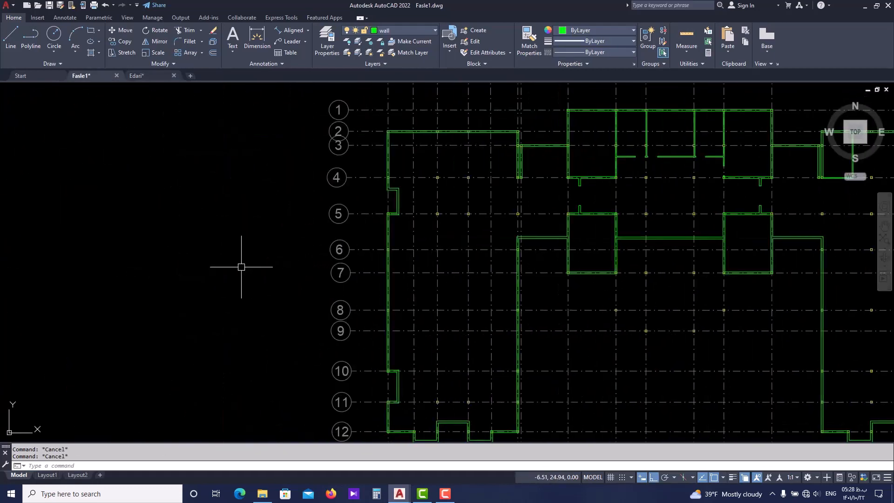
type("l")
key("Return")
scroll(163, 272, "up", 2)
key("Escape")
Draw a tall rectangle as a door elevation in the empty area west of the grid bubbles
type("re")
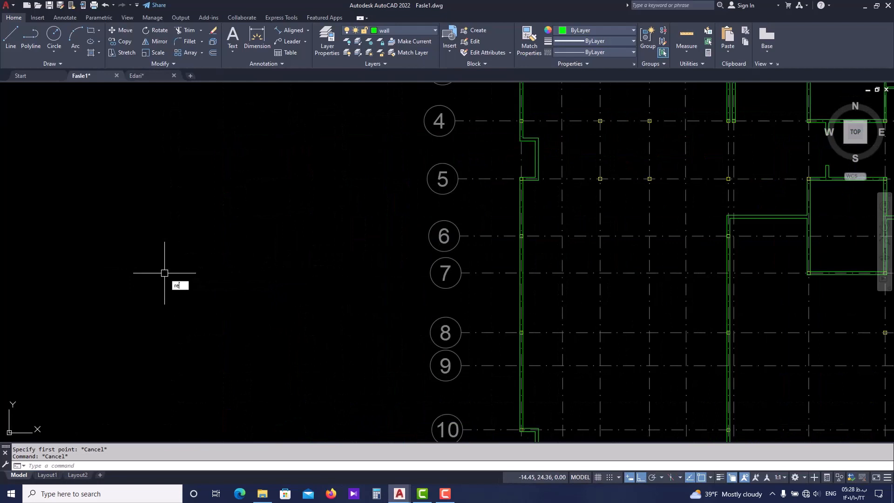
type("c")
key("Return")
left_click(163, 268)
left_click(205, 356)
scroll(166, 303, "up", 2)
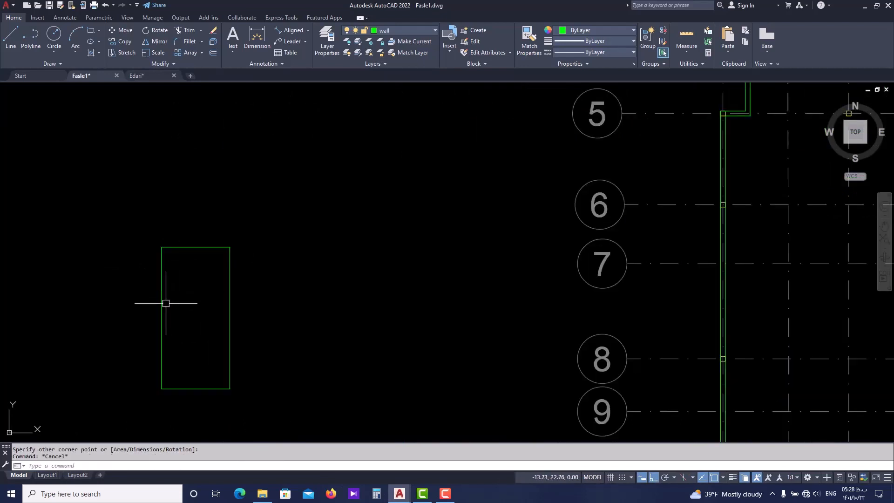
key("Escape")
Draw a small circle as the door knob near the middle of the door rectangle's west edge
type("c")
key("Return")
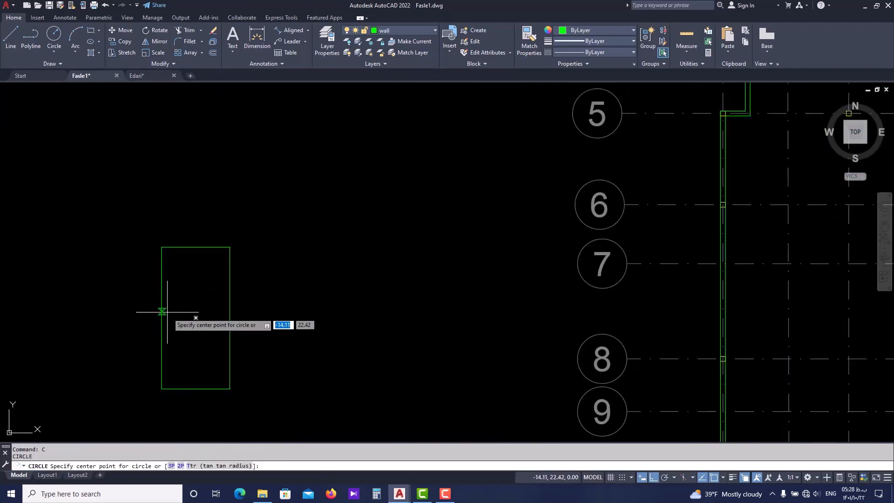
left_click(171, 315)
left_click(171, 321)
key("Escape")
Shrink the door knob circle to roughly half its radius by stretching its east quadrant grip inward
middle_click_drag(177, 260, 182, 287)
scroll(177, 332, "up", 4)
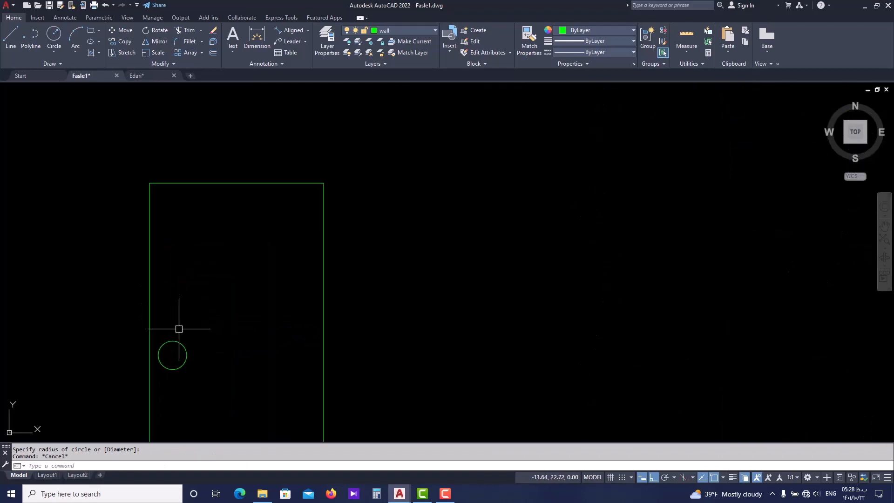
left_click(179, 329)
left_click(173, 347)
left_click(187, 354)
scroll(179, 355, "up", 2)
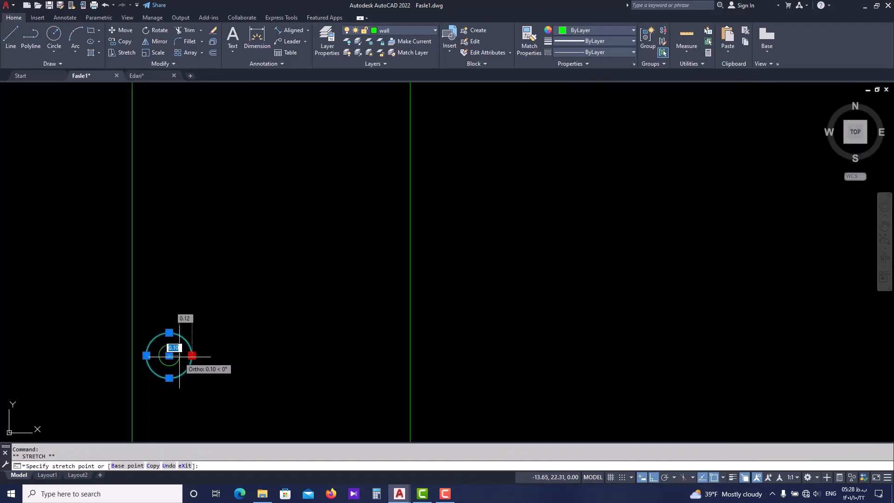
left_click(180, 355)
key("Escape")
scroll(193, 325, "down", 6)
middle_click_drag(193, 326, 187, 342)
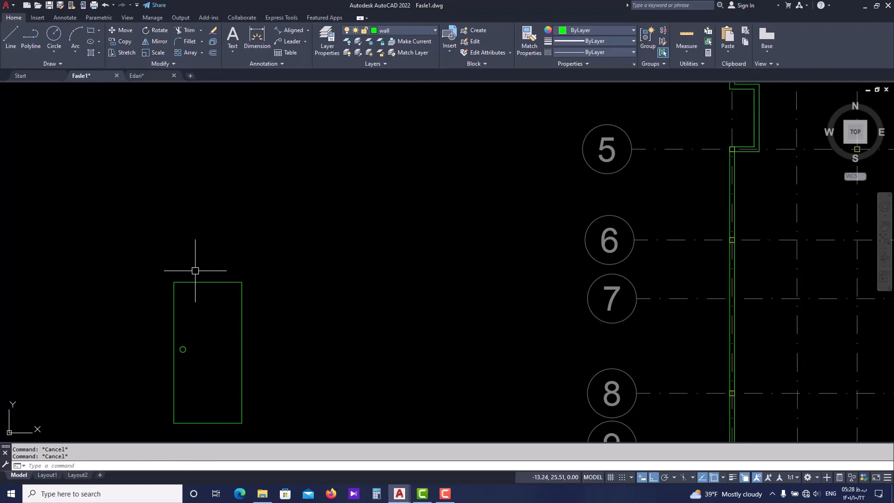
Draw a shallow arc over the door's top edge between its two corners using Start, End, Direction with Ortho off
left_click(76, 51)
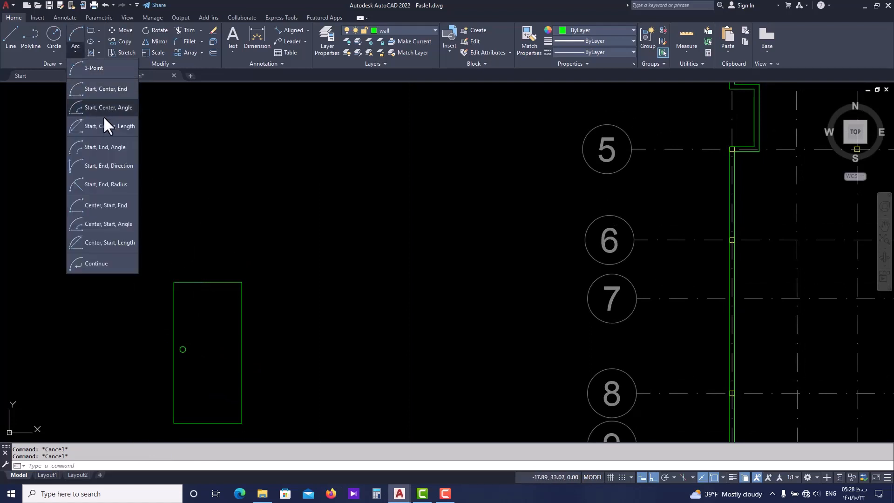
left_click(111, 175)
left_click(174, 282)
left_click(242, 282)
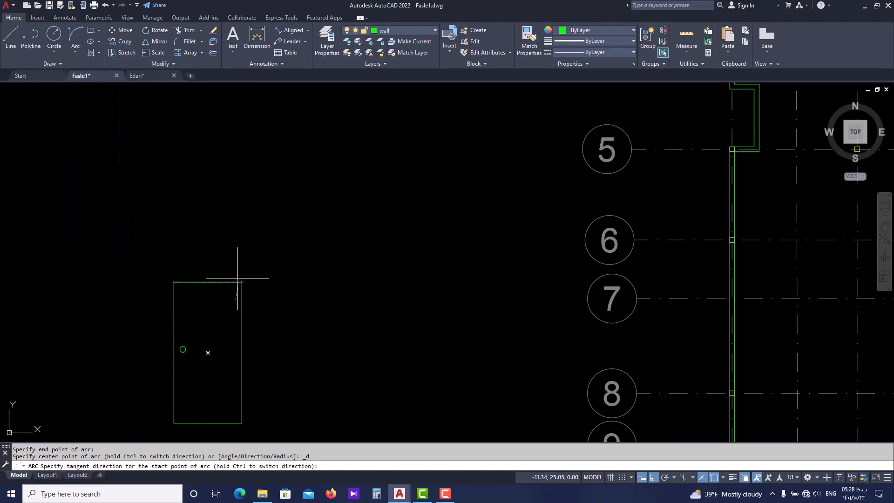
key("F8")
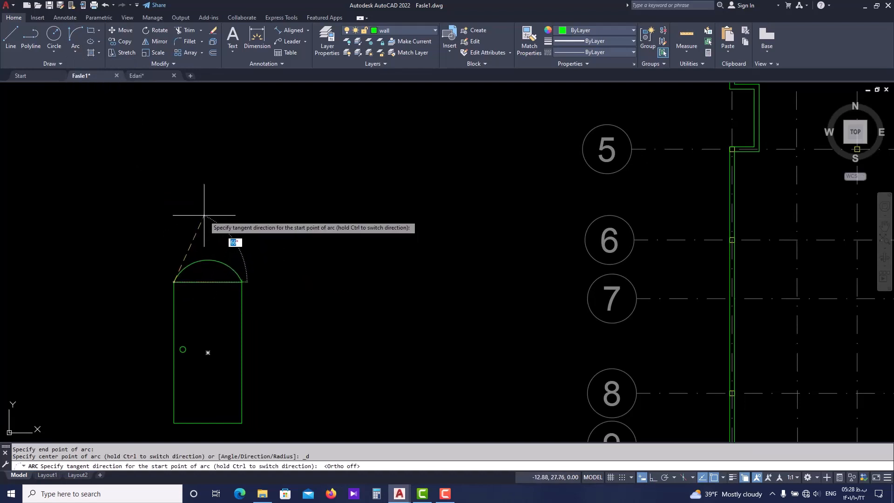
left_click(204, 216)
key("Escape")
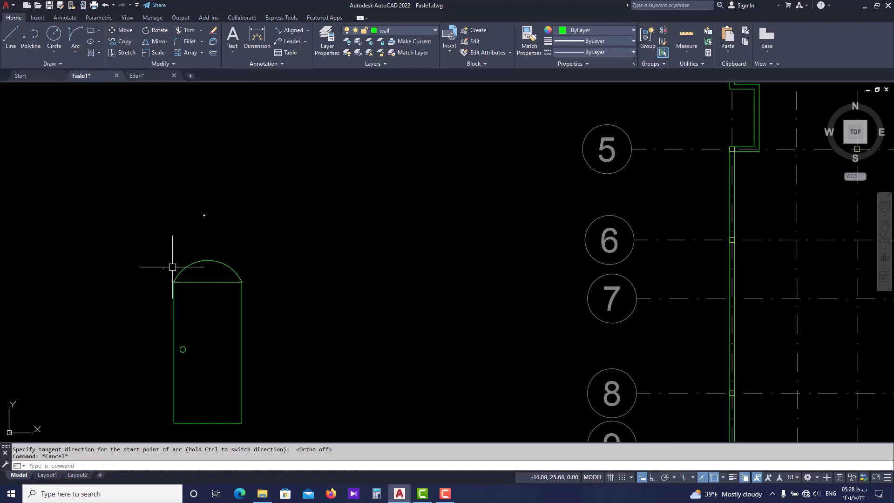
Erase the arc above the door rectangle
left_click(234, 255)
left_click(217, 269)
type("E")
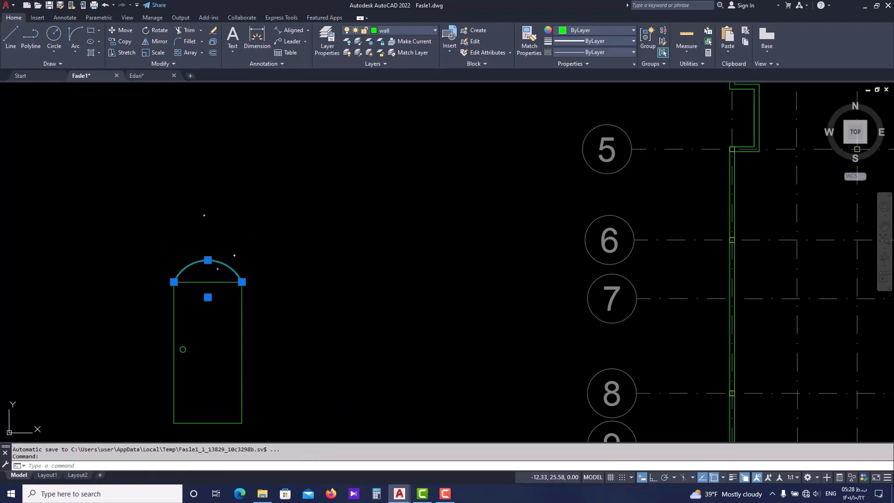
key("Return")
Draw a low rectangle directly above the door, starting from its top-left corner and matching the door's width
type("rec")
key("Return")
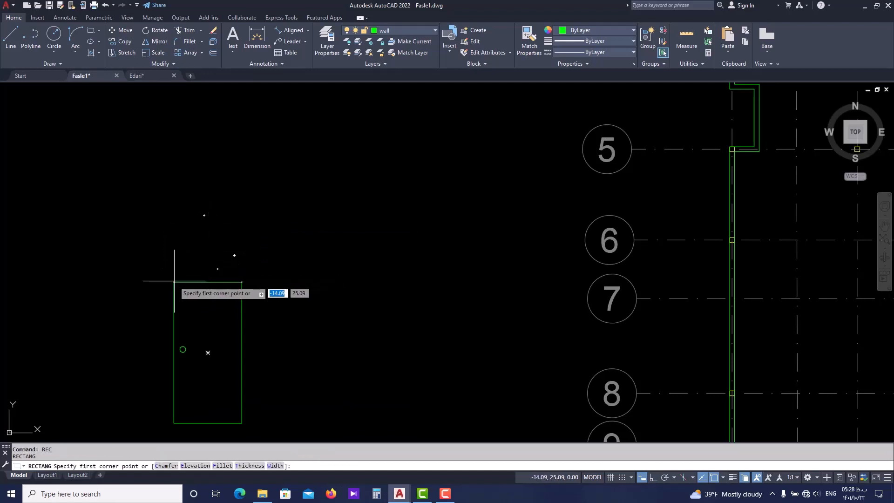
left_click(174, 281)
left_click(241, 256)
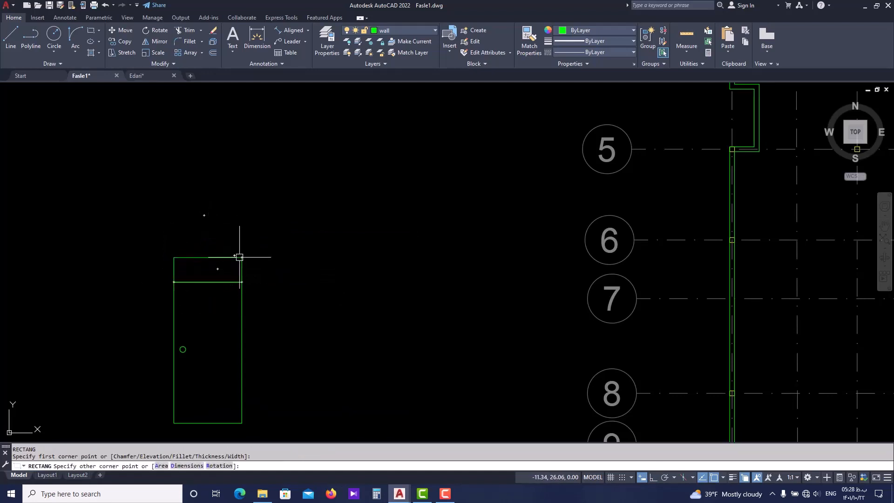
key("Escape")
scroll(217, 268, "up", 2)
scroll(199, 275, "down", 2)
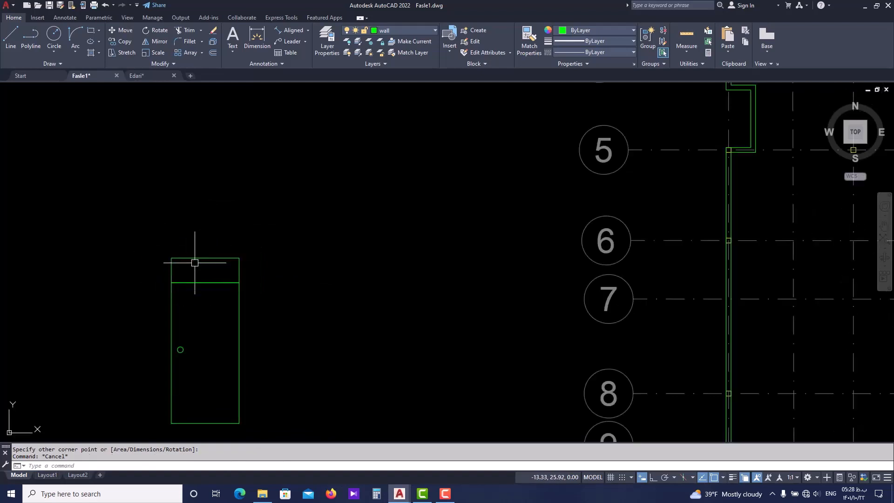
Offset the low rectangle above the door inward by 0.05
left_click(221, 262)
left_click(210, 252)
scroll(209, 267, "up", 4)
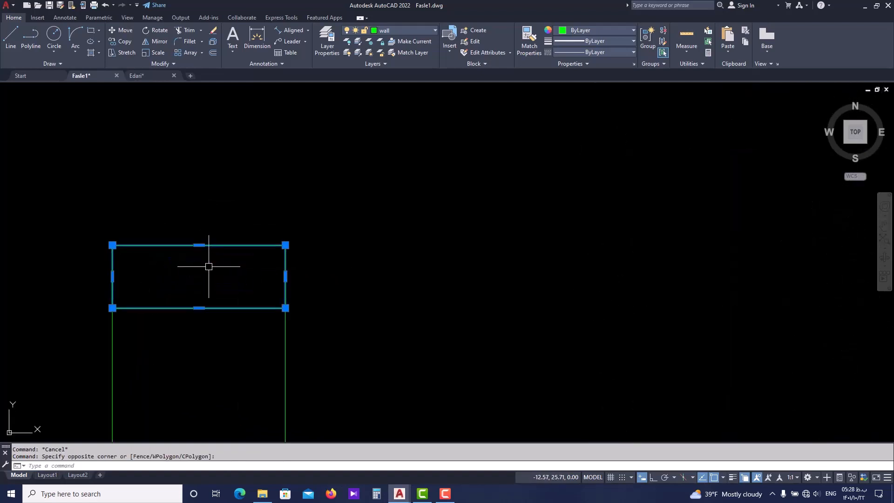
type("o")
key("Return")
type("0.05")
key("Return")
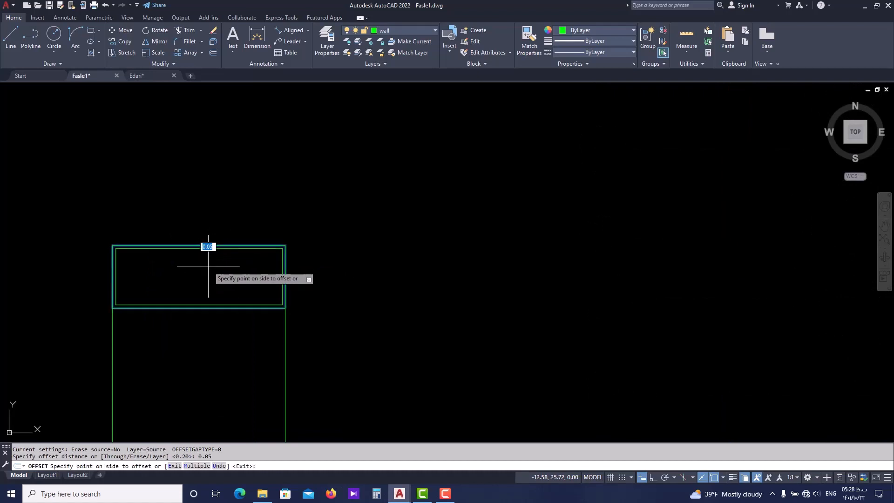
left_click(209, 266)
key("Escape")
scroll(260, 246, "down", 3)
scroll(281, 281, "up", 1)
key("Escape")
key("Escape")
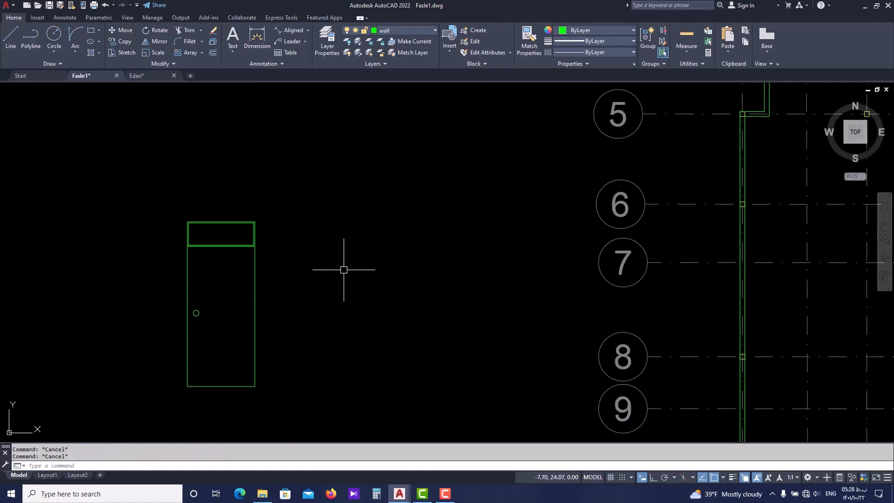
scroll(305, 260, "down", 2)
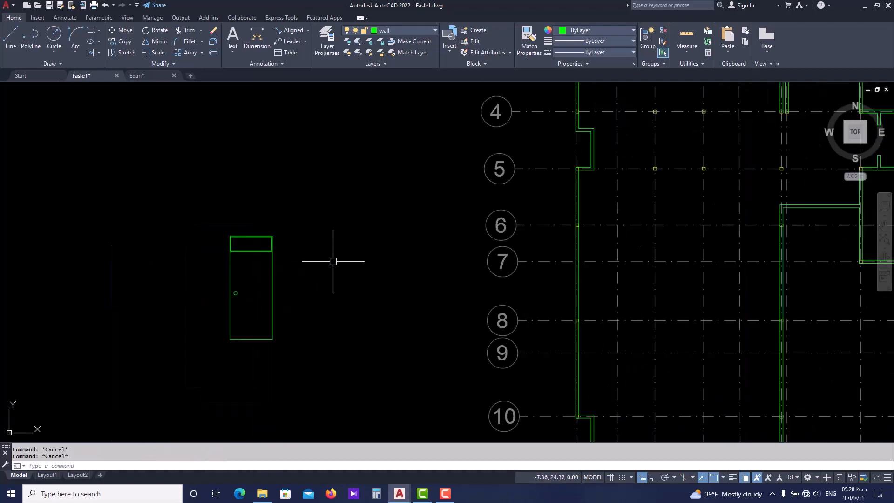
Draw a wide, low rectangle to the right of the door elevation, with its upper edge level with the door's top
type("rec")
key("Return")
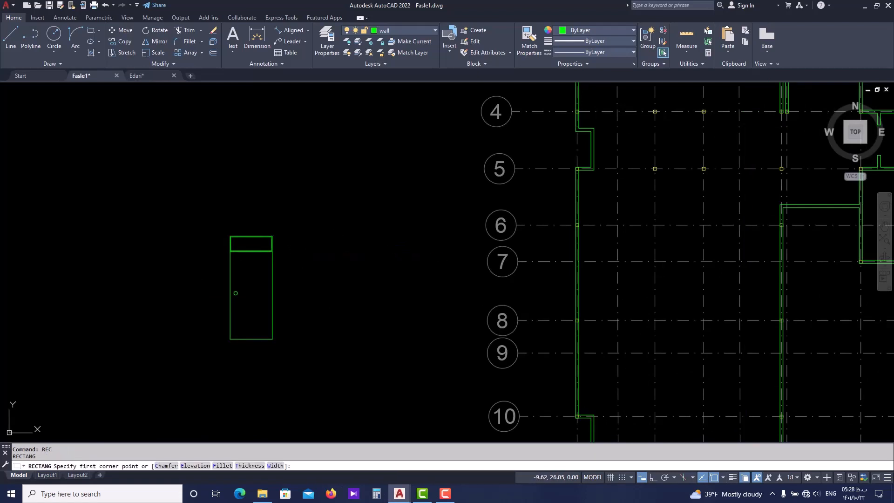
left_click(299, 236)
left_click(383, 262)
scroll(343, 257, "up", 2)
key("Escape")
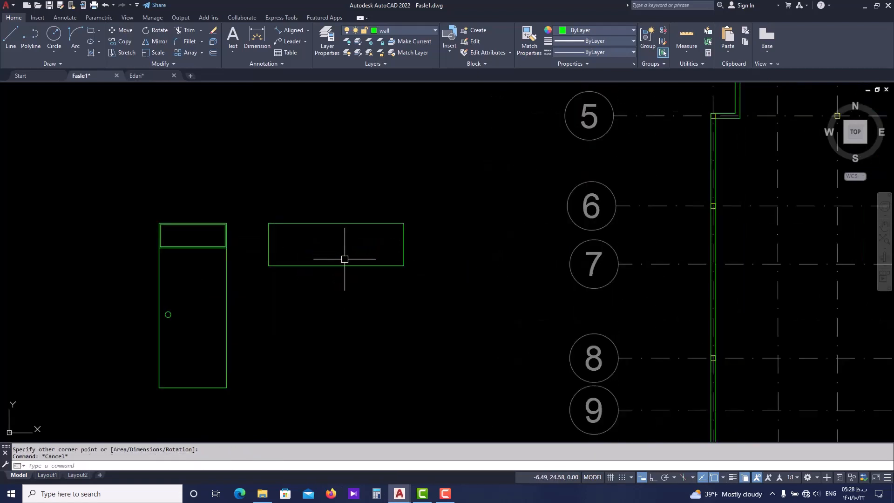
key("Escape")
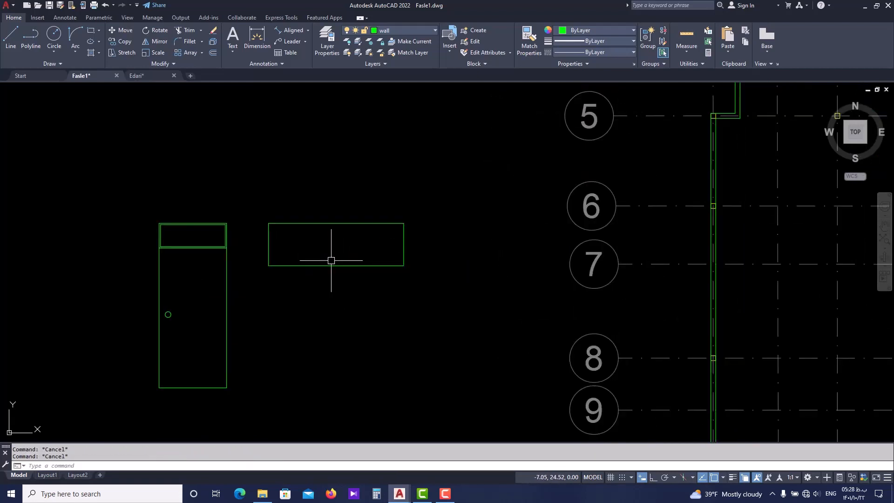
type("rec")
key("Return")
key("Escape")
With Ortho on, draw three connected lines forming a small opening that rises from the new rectangle's lower edge
type("l")
key("Return")
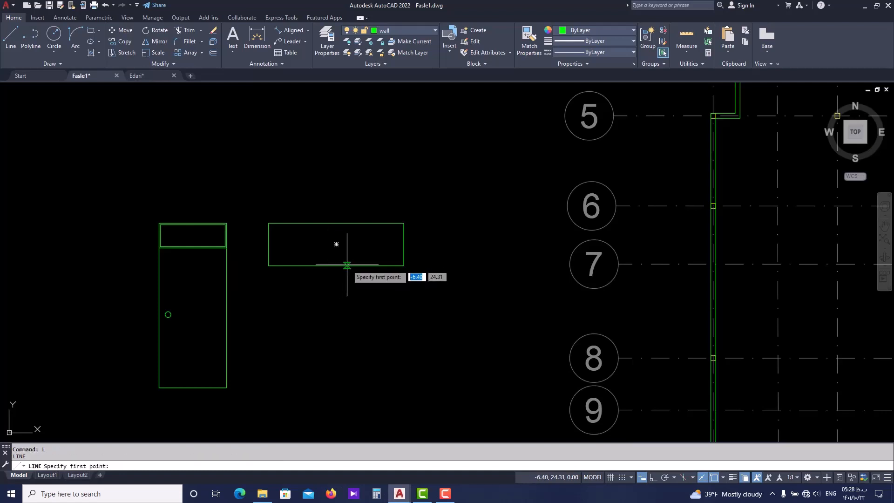
left_click(363, 265)
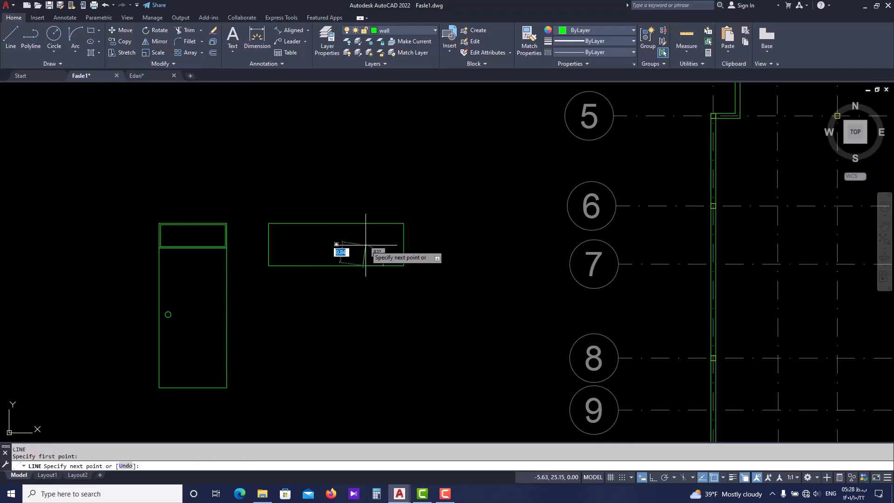
key("F8")
left_click(363, 246)
left_click(308, 246)
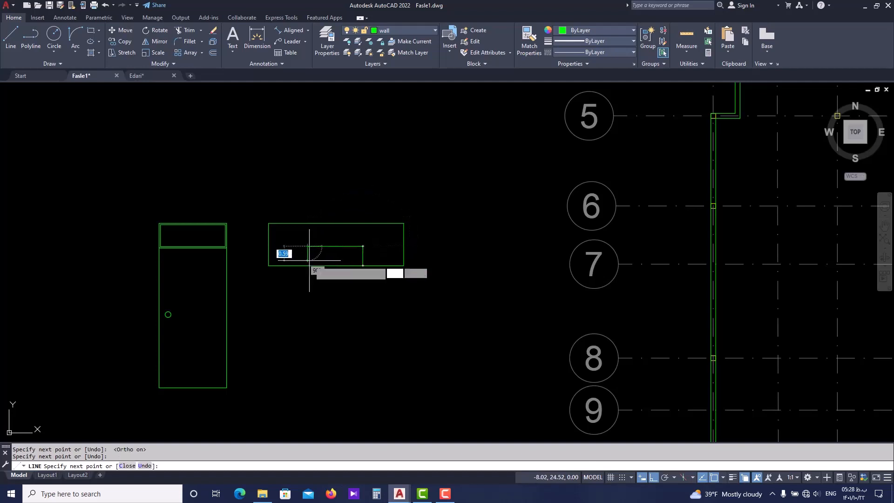
left_click(308, 265)
key("Return")
Trim the rectangle's lower edge between the two vertical lines of the opening
type("tr")
key("Return")
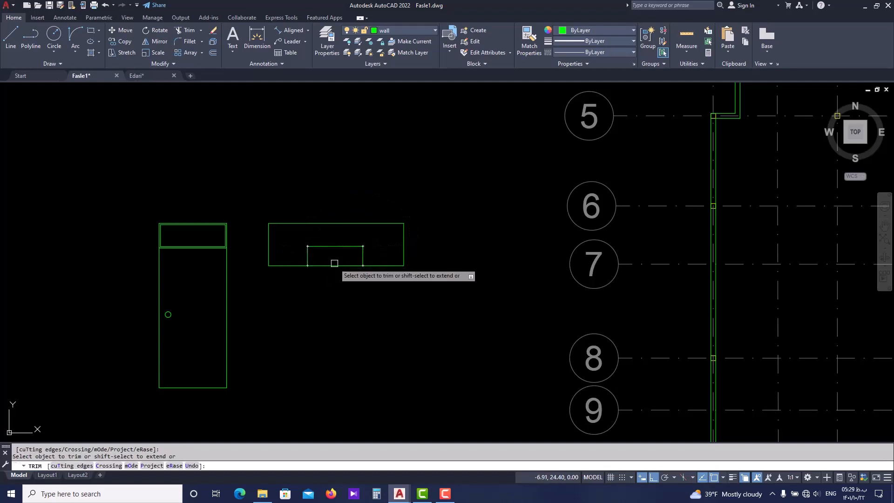
left_click(335, 264)
scroll(331, 264, "down", 3)
key("Escape")
scroll(329, 298, "up", 1)
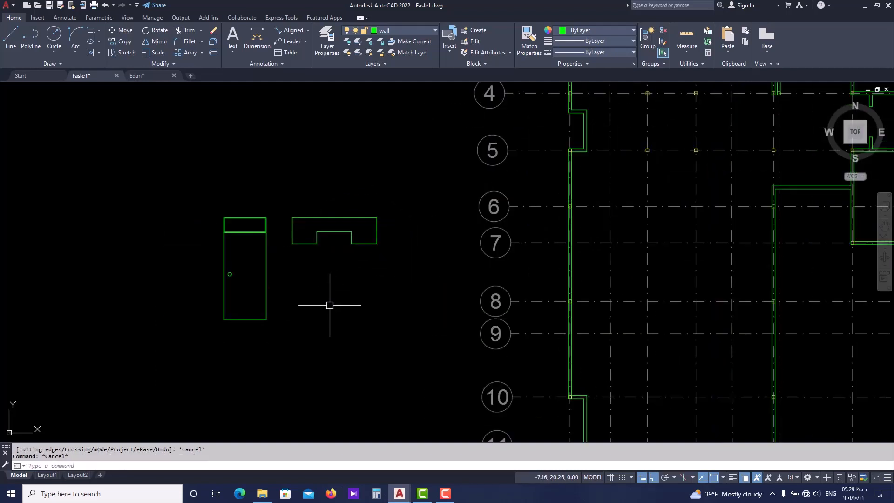
Stretch both remaining lower edge segments of the outer frame straight down by about 4.3 units
scroll(341, 269, "up", 2)
left_click(282, 233)
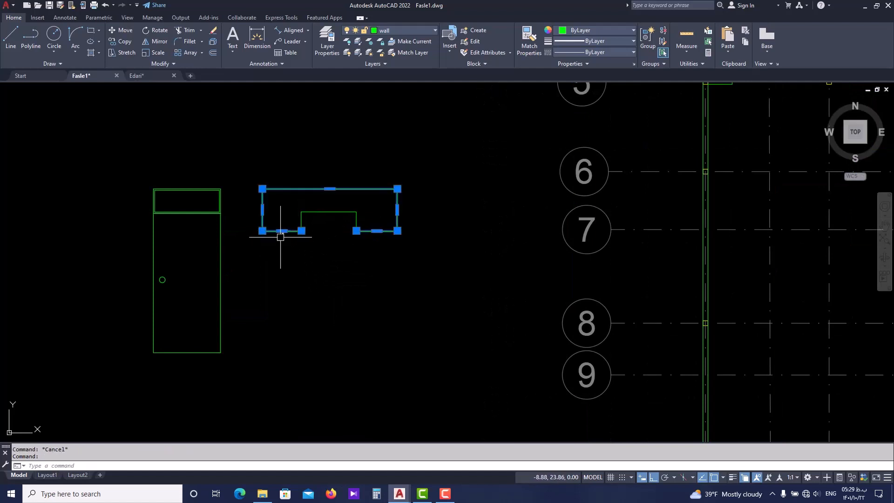
left_click(281, 230)
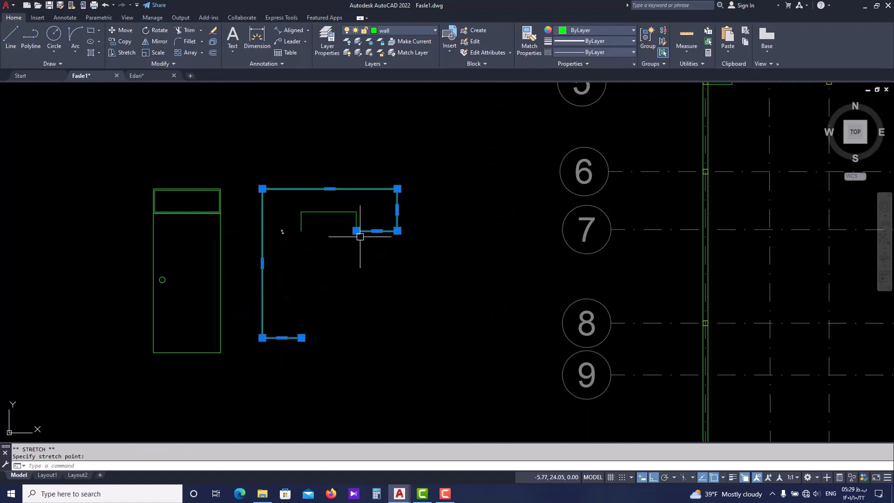
left_click(377, 230)
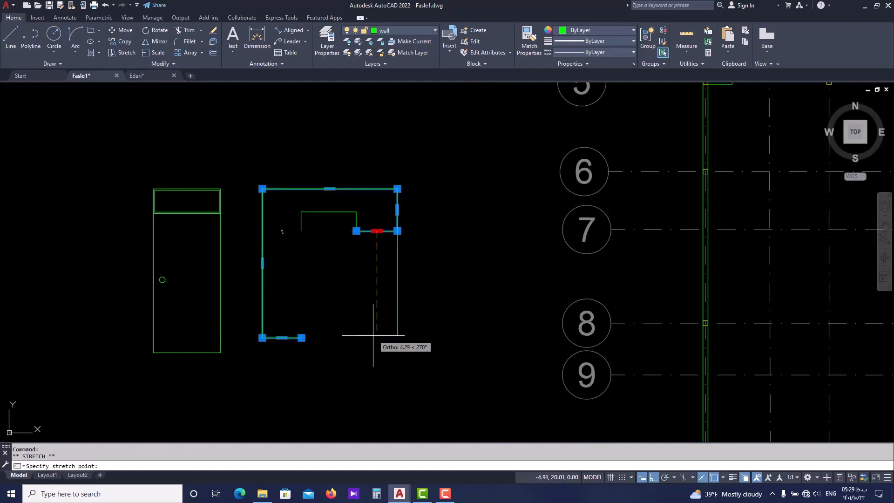
left_click(343, 336)
key("Escape")
key("Escape")
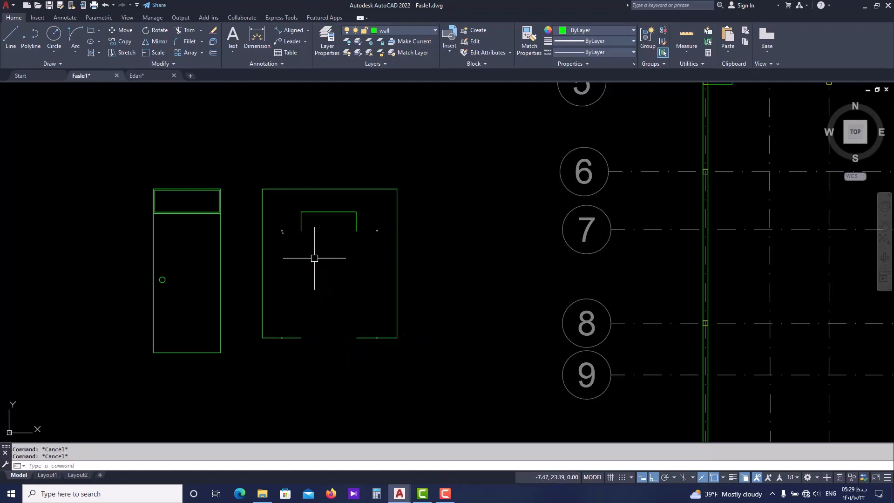
Join both vertical lines of the opening to the lowered edge segments using Fillet with radius 0
type("f")
key("Return")
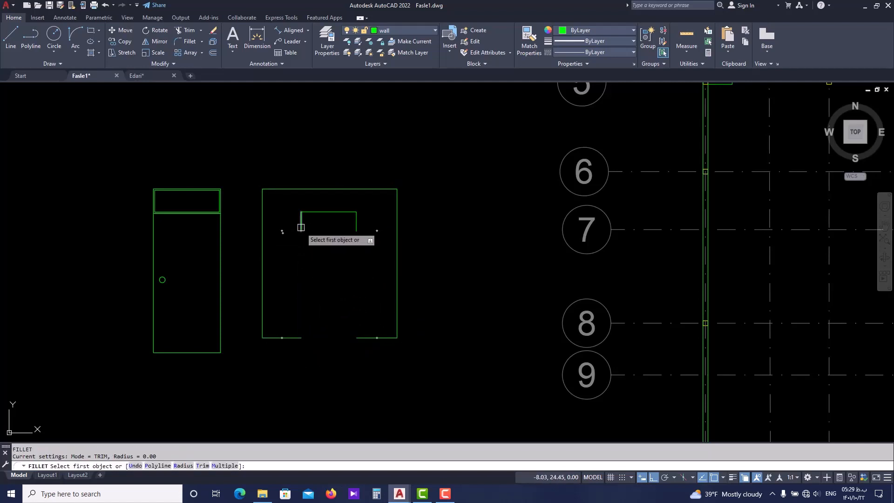
left_click(301, 227)
left_click(298, 336)
key("Return")
left_click(357, 226)
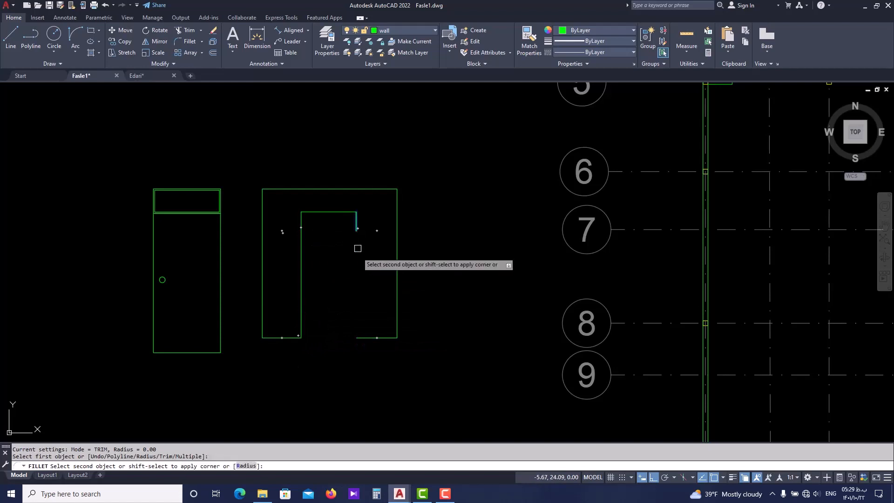
left_click(362, 336)
key("Escape")
scroll(356, 256, "down", 2)
scroll(345, 290, "up", 4)
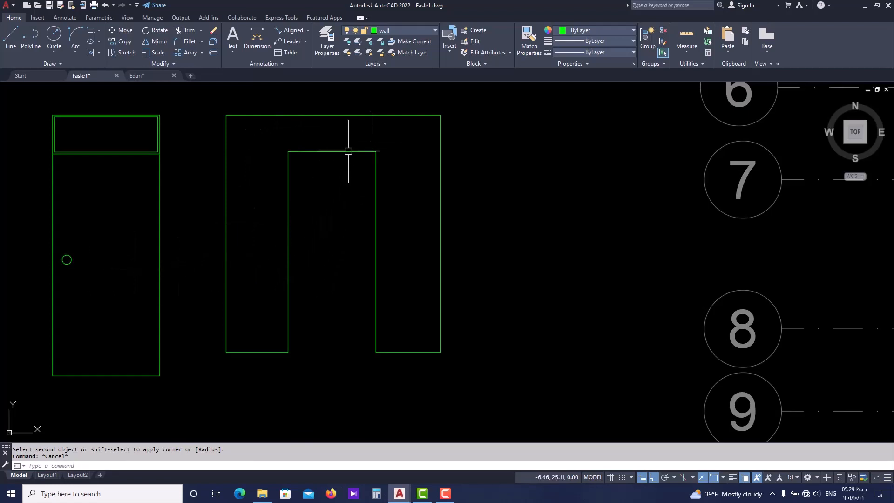
Erase the horizontal line at the head of the opening
scroll(322, 177, "down", 2)
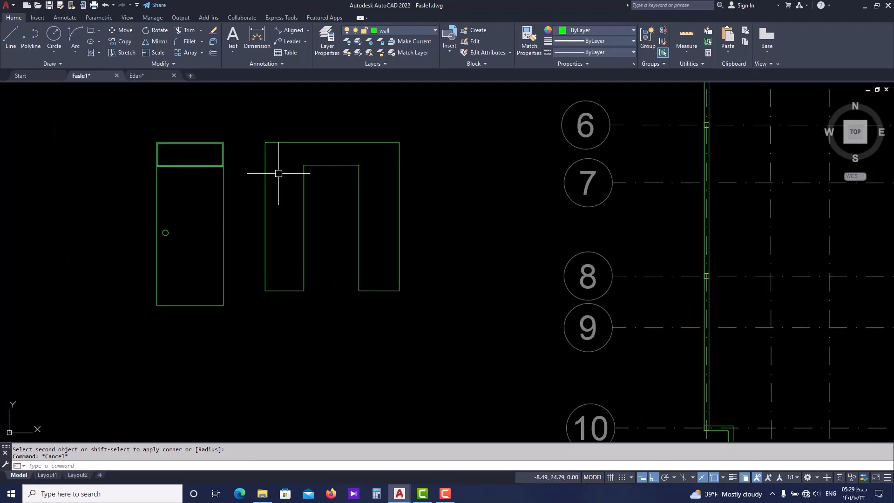
scroll(210, 171, "up", 2)
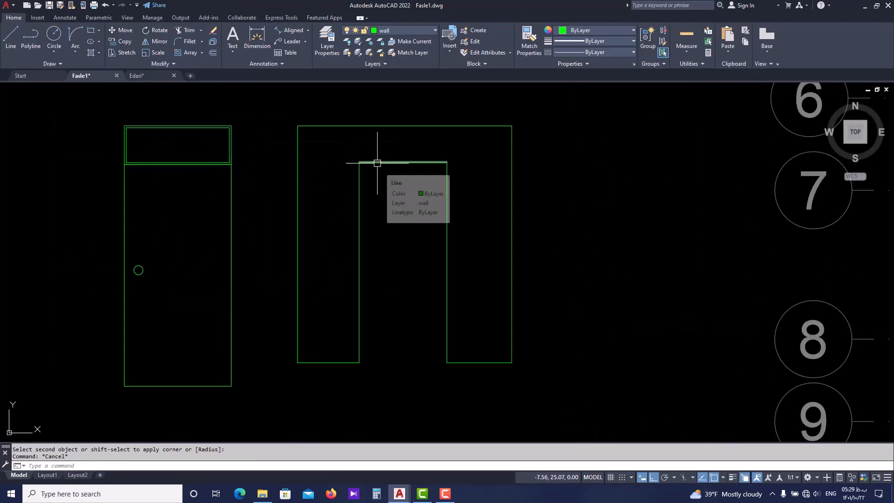
scroll(378, 163, "down", 2)
middle_click_drag(378, 163, 363, 175)
scroll(373, 179, "up", 2)
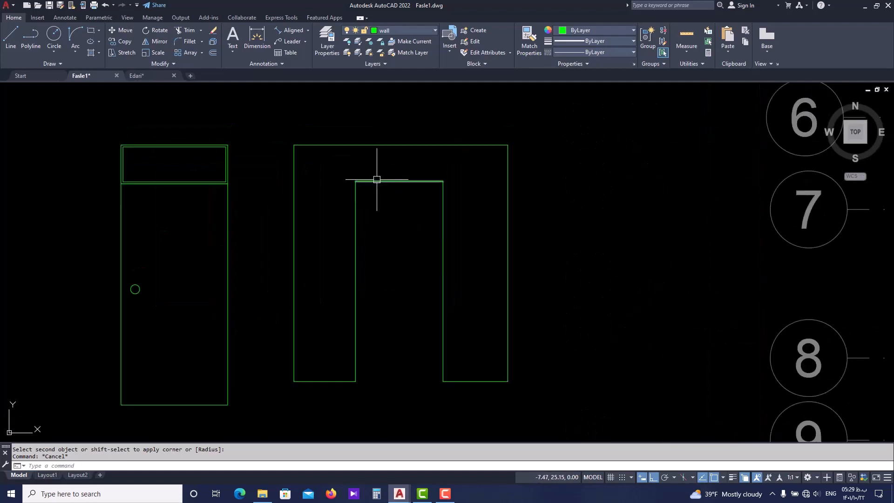
left_click(377, 179)
type("e")
key("Return")
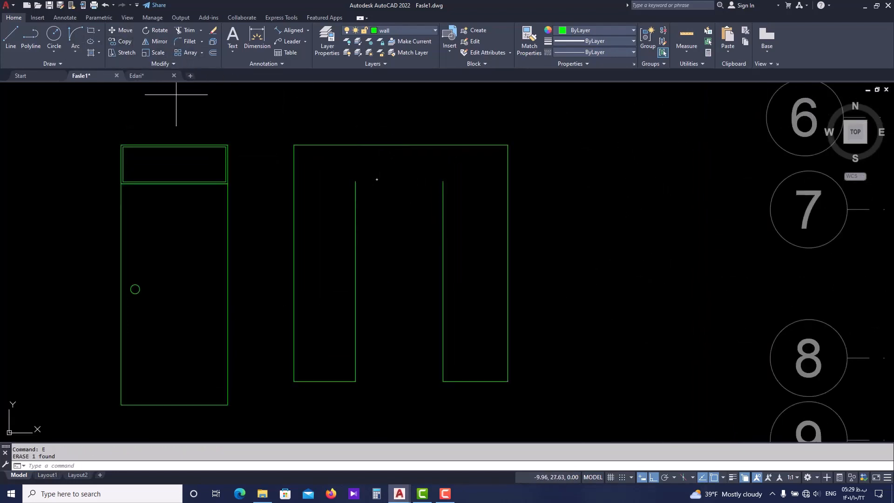
Draw an arc between the upper ends of the opening's sides using Start, End, Direction with Ortho off
left_click(356, 181)
left_click(443, 181)
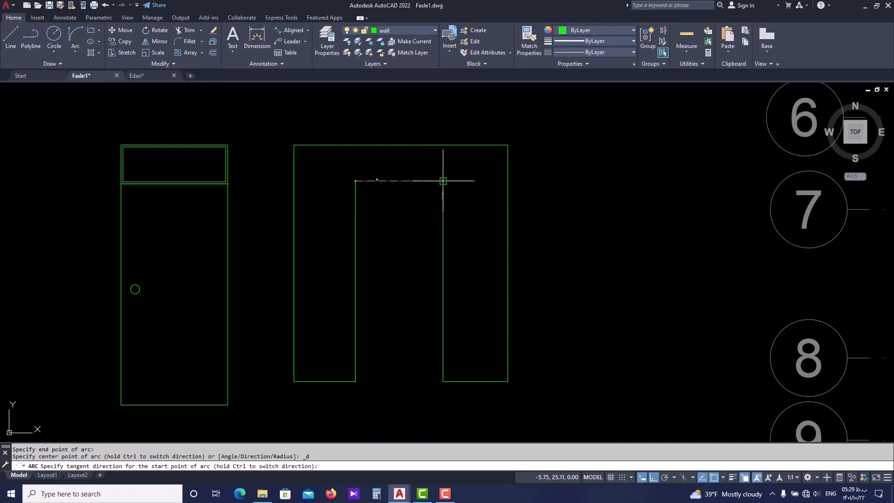
key("F8")
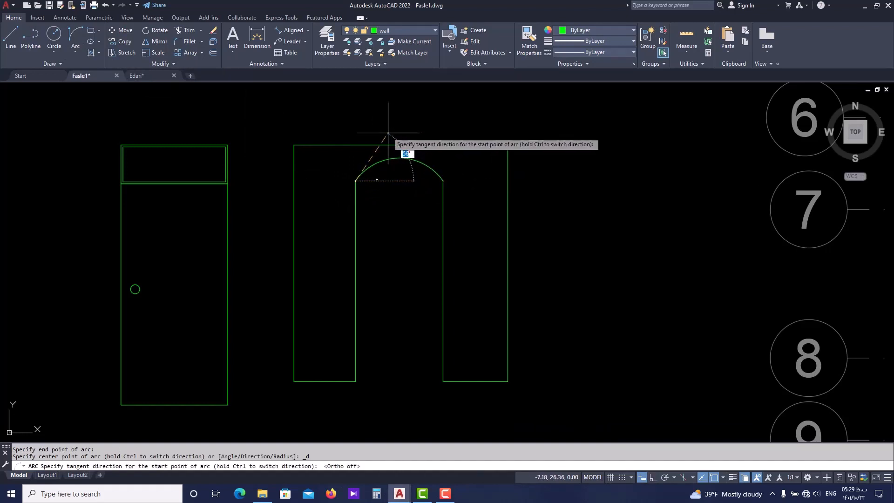
left_click(391, 142)
key("Escape")
scroll(401, 153, "down", 4)
scroll(419, 251, "down", 3)
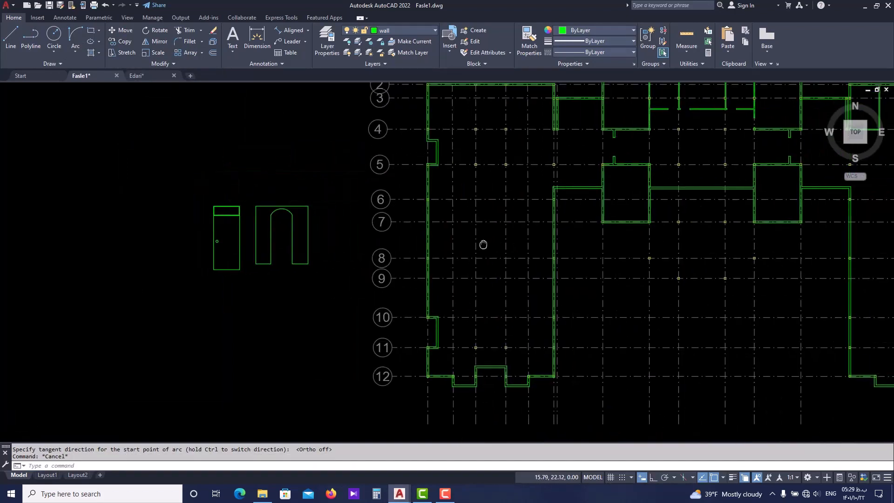
Erase the door elevation and the arched frame beside the plan
left_click(318, 187)
left_click(203, 285)
type("e")
key("Return")
Switch to the Edari drawing and examine the corridor double doors and the dashed lines around the central void
middle_click_drag(424, 226, 300, 275)
scroll(475, 228, "up", 4)
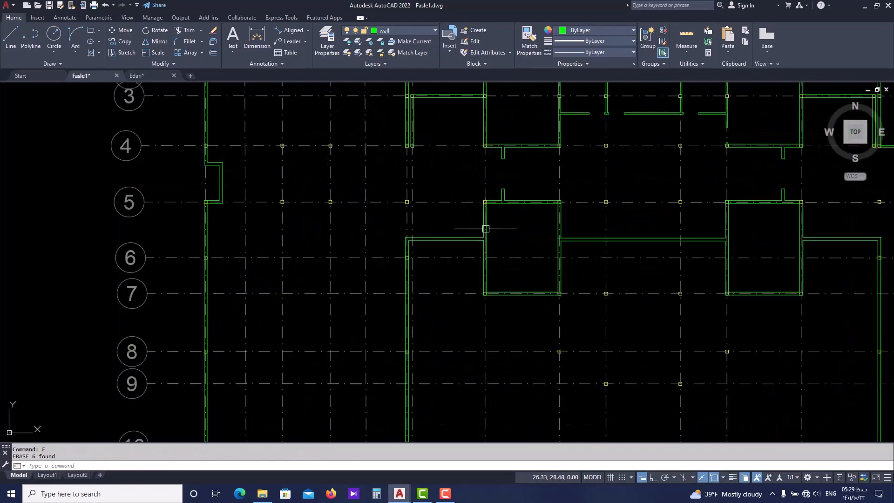
scroll(384, 234, "down", 4)
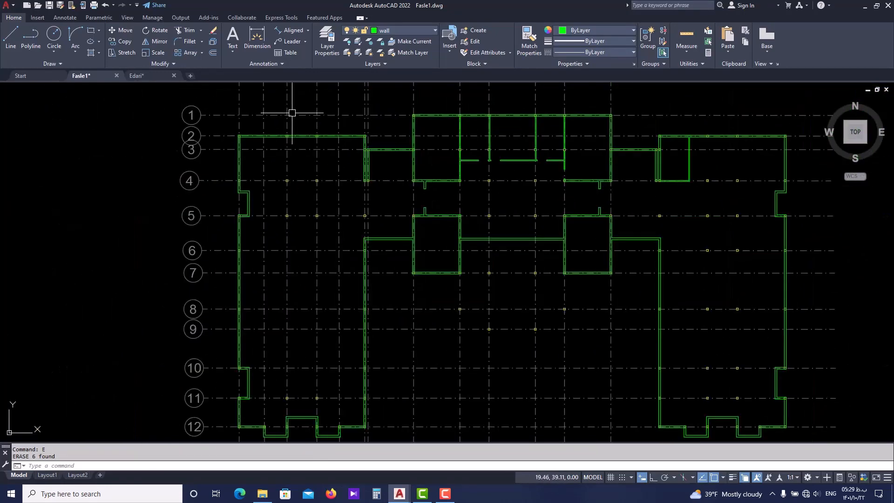
left_click(155, 78)
scroll(324, 214, "up", 5)
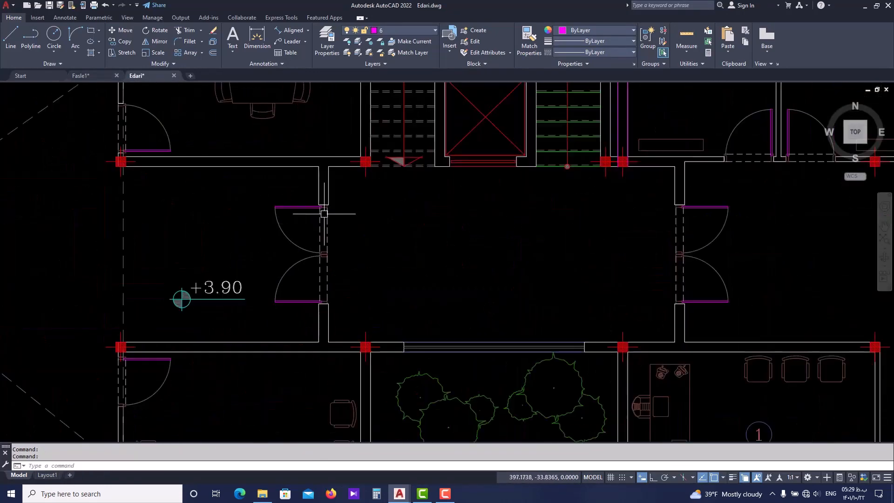
scroll(324, 213, "up", 2)
scroll(379, 223, "down", 2)
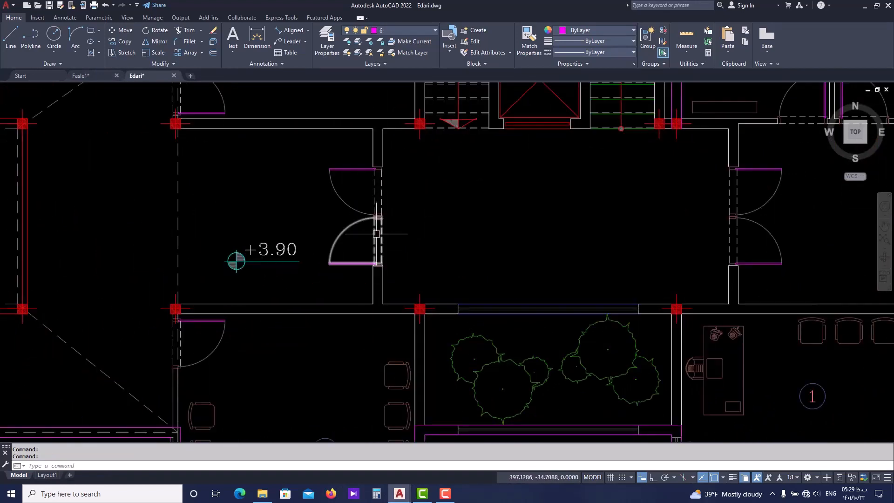
scroll(329, 303, "down", 5)
scroll(252, 281, "up", 4)
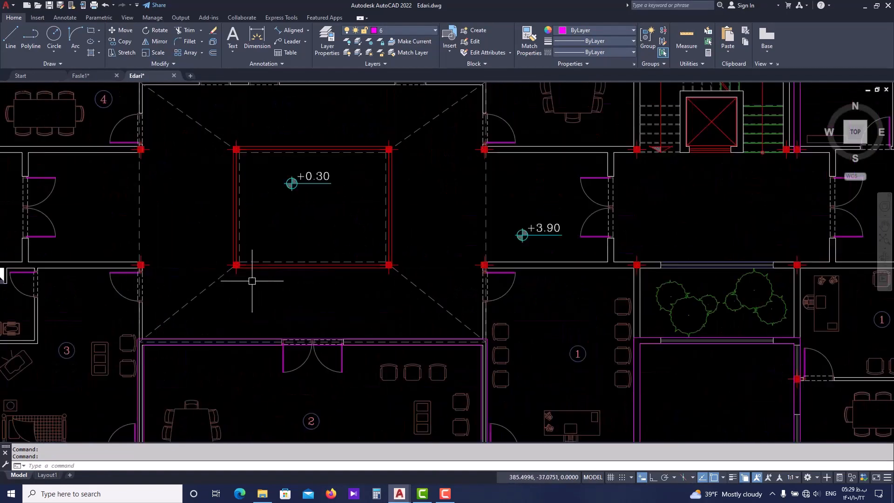
scroll(210, 286, "up", 2)
scroll(279, 289, "down", 2)
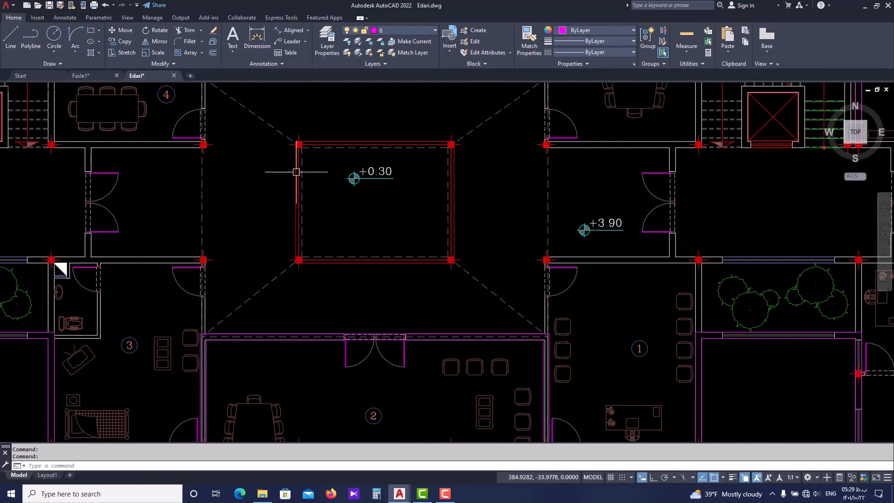
middle_click_drag(235, 92, 232, 131)
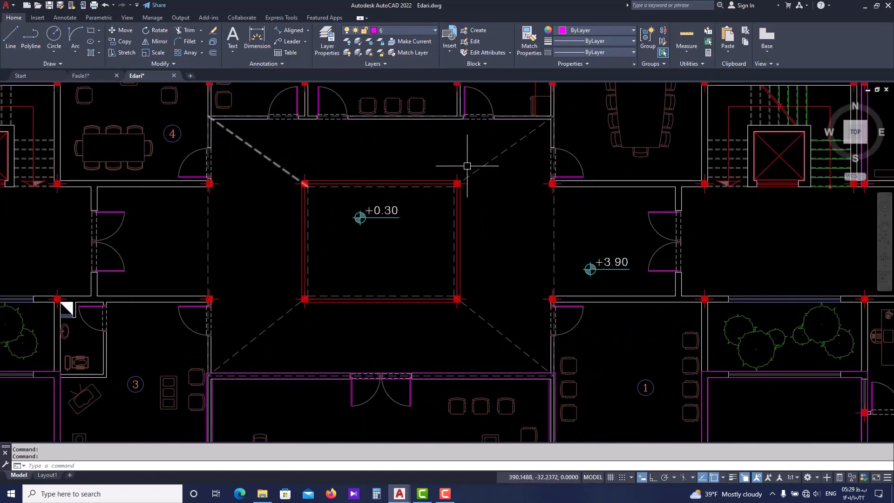
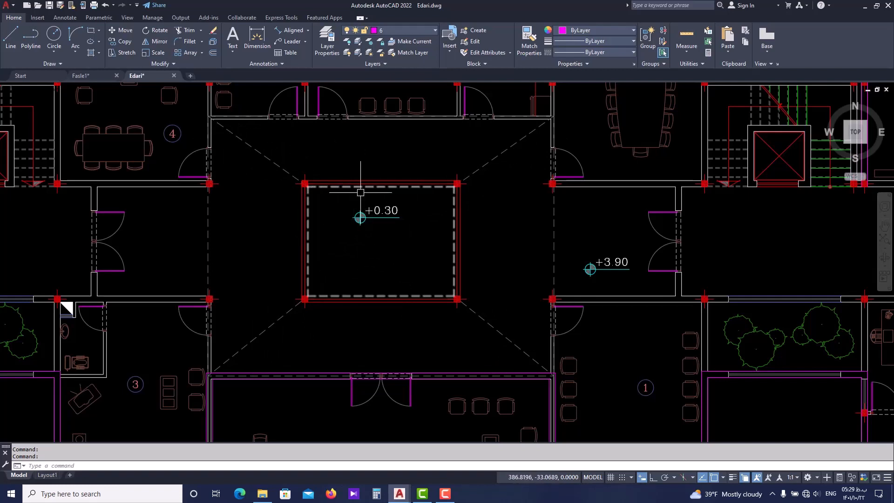
Turn on lineweight display in the Edari drawing and examine the double lines around the central void
scroll(385, 206, "up", 2)
scroll(304, 168, "up", 2)
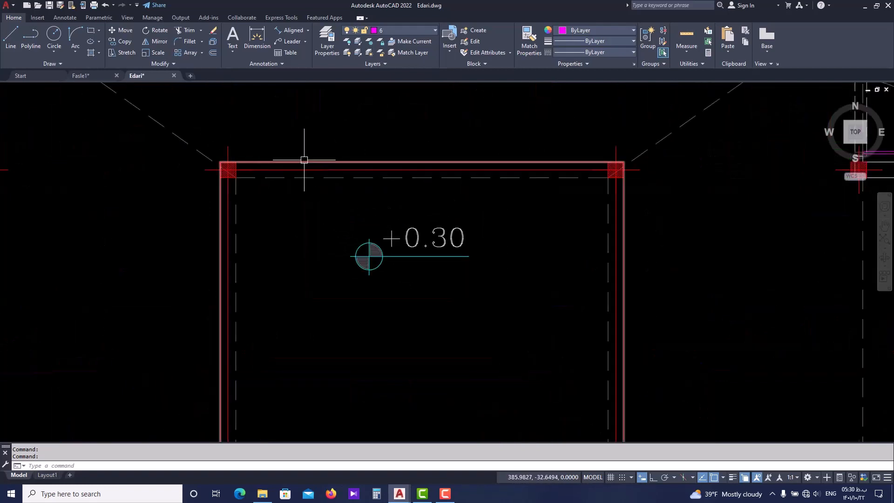
scroll(388, 150, "down", 2)
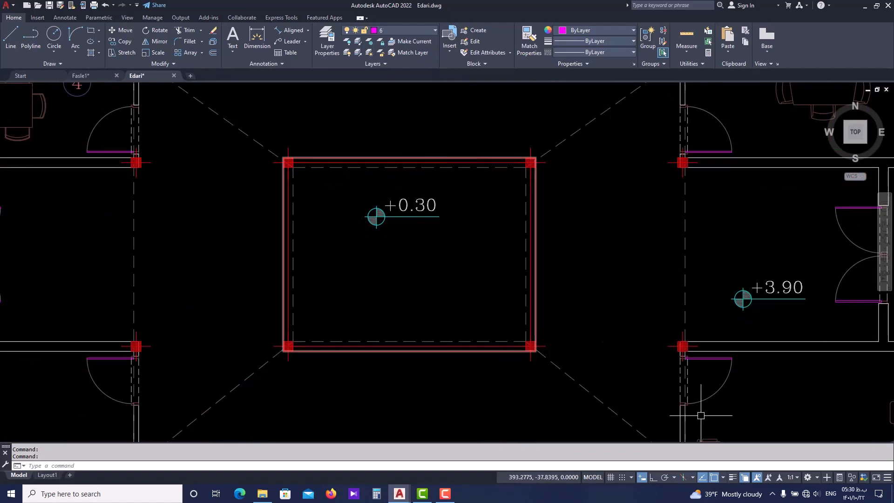
left_click(733, 476)
middle_click_drag(568, 289, 506, 301)
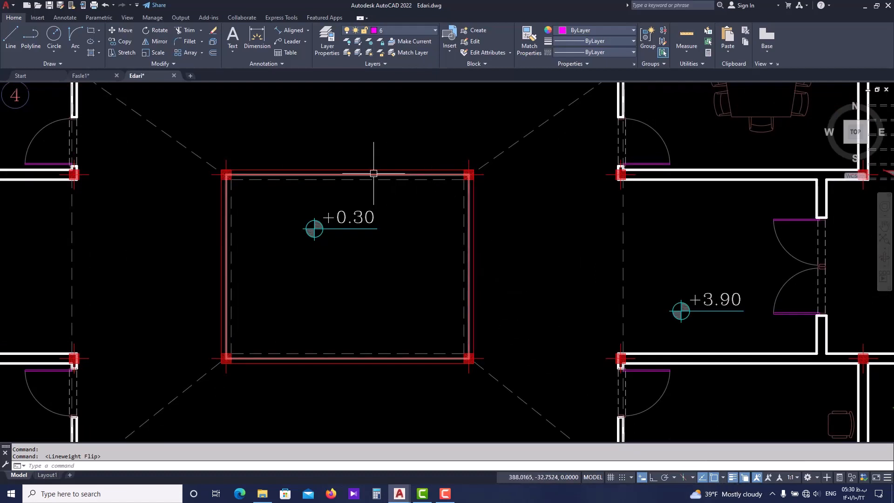
scroll(255, 178, "up", 2)
scroll(541, 158, "down", 2)
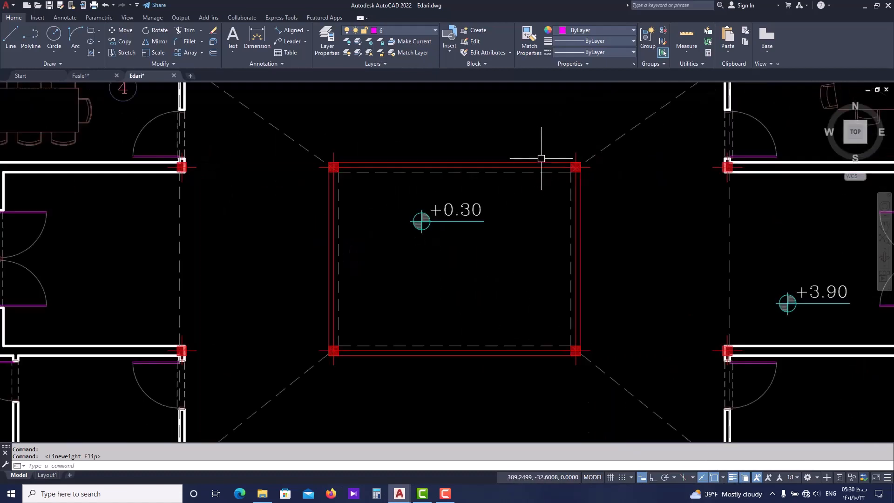
scroll(333, 207, "up", 2)
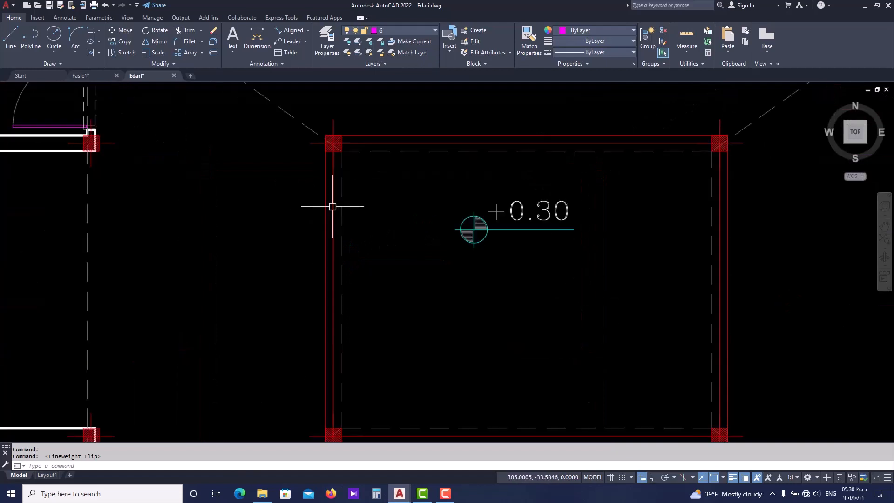
scroll(317, 216, "down", 2)
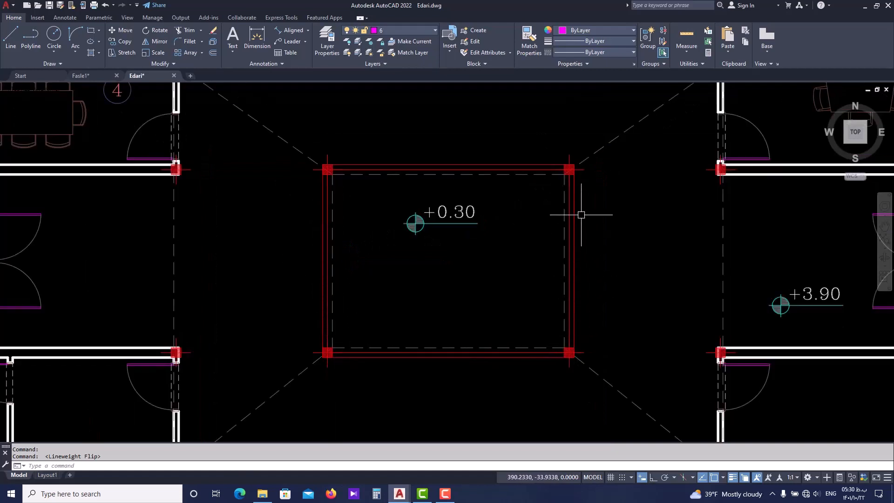
Check the spacing between the double lines along the central void's east edge with the Distance command
key("Escape")
key("Escape")
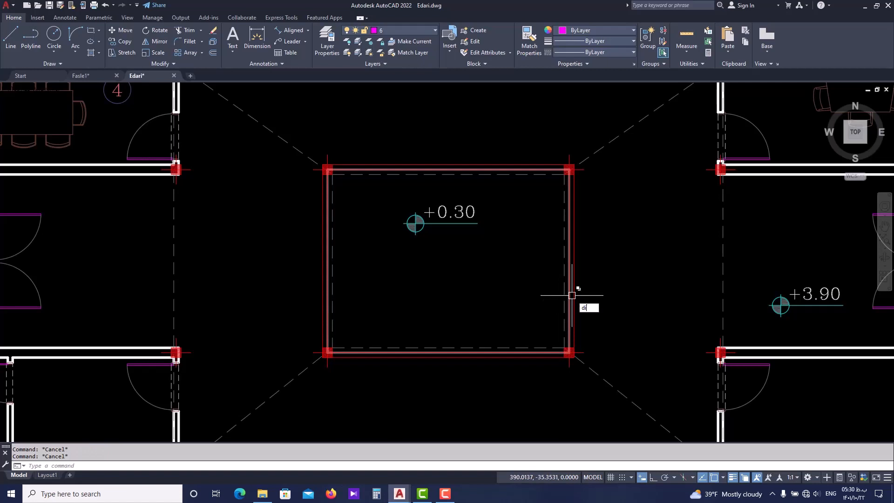
type("di")
key("Return")
scroll(572, 295, "up", 3)
left_click(567, 296)
key("Escape")
scroll(576, 290, "down", 3)
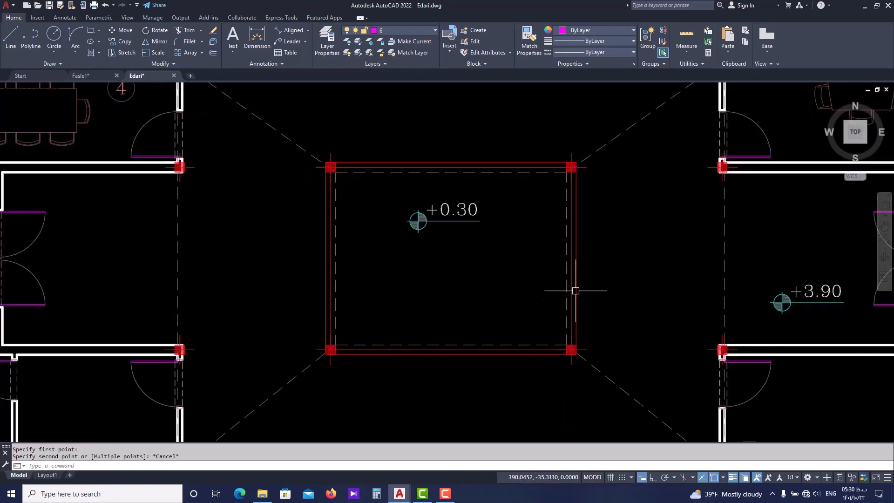
Examine the corner columns and the solid and dashed edge lines of the central void
scroll(345, 347, "up", 2)
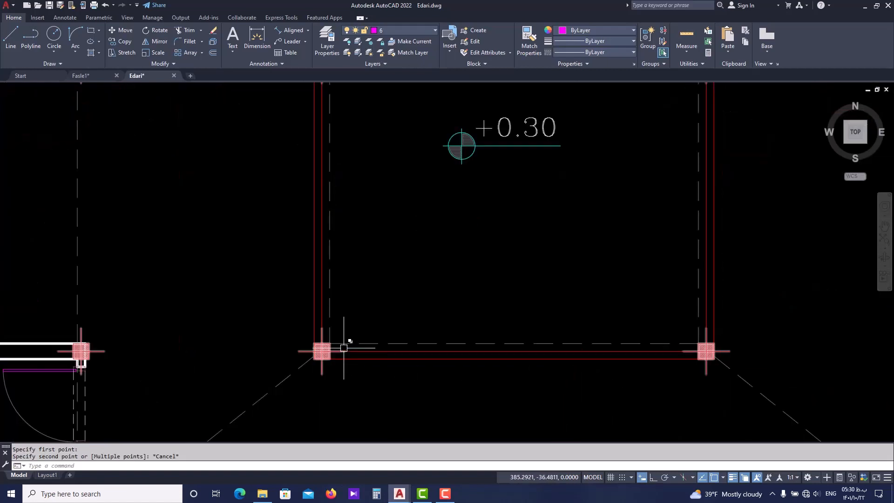
scroll(536, 322, "down", 2)
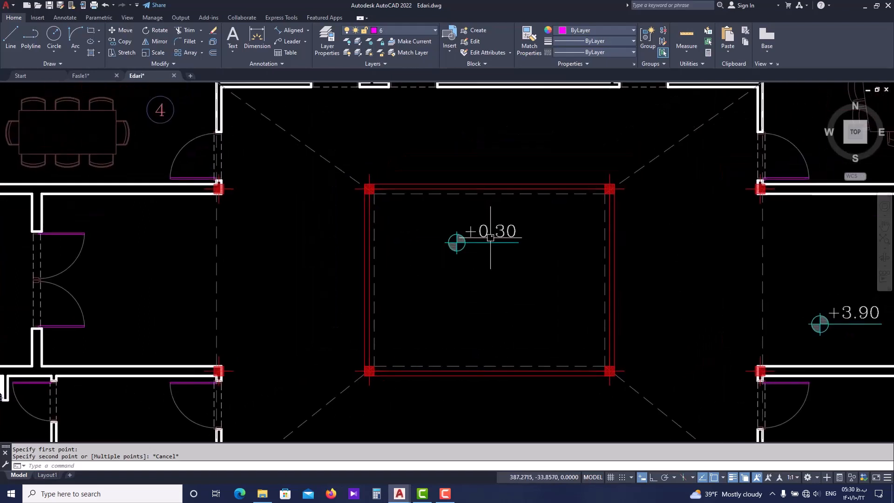
scroll(616, 354, "up", 2)
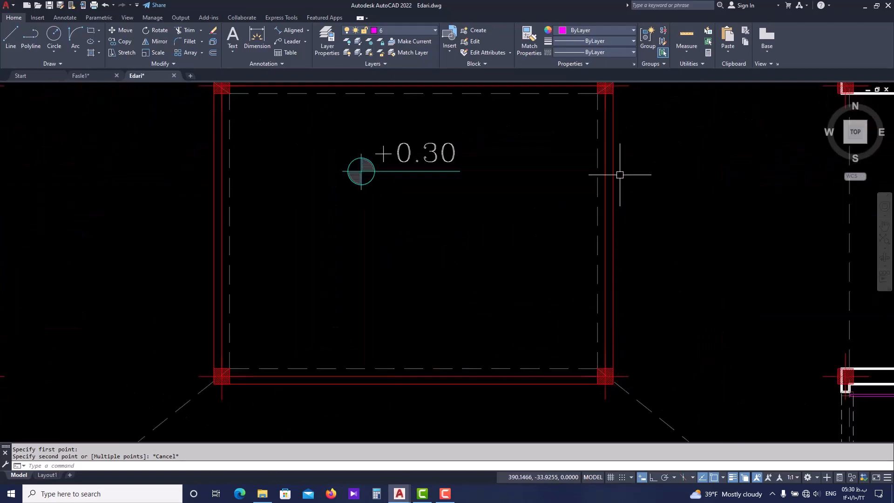
middle_click_drag(620, 174, 617, 197)
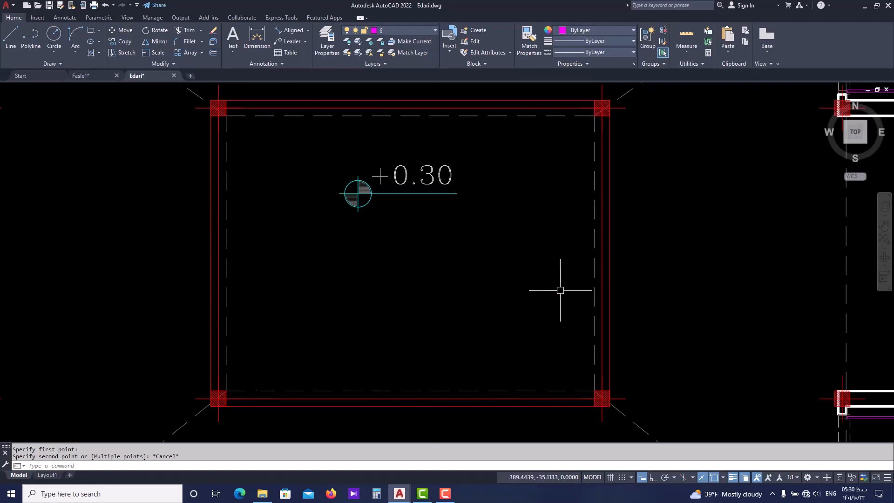
scroll(557, 292, "down", 2)
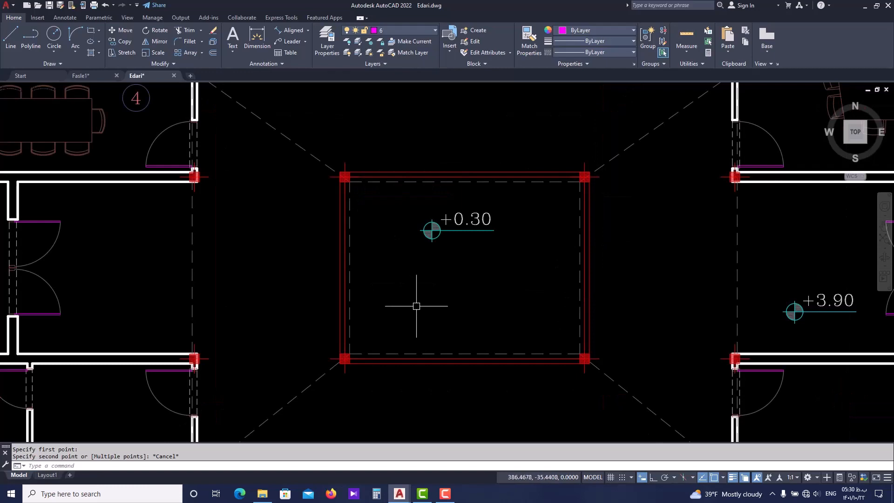
scroll(416, 257, "down", 2)
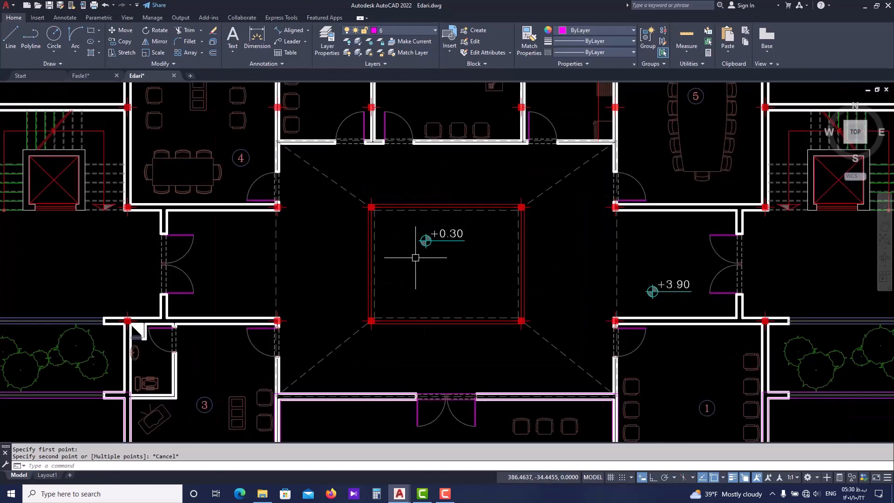
Switch to the Fasle1 drawing and make the Elev layer current
left_click(82, 76)
scroll(531, 205, "up", 3)
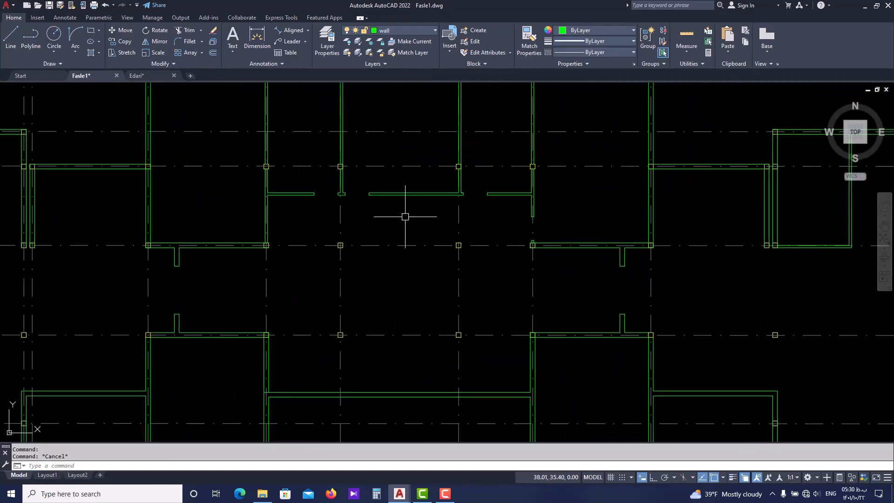
left_click(392, 33)
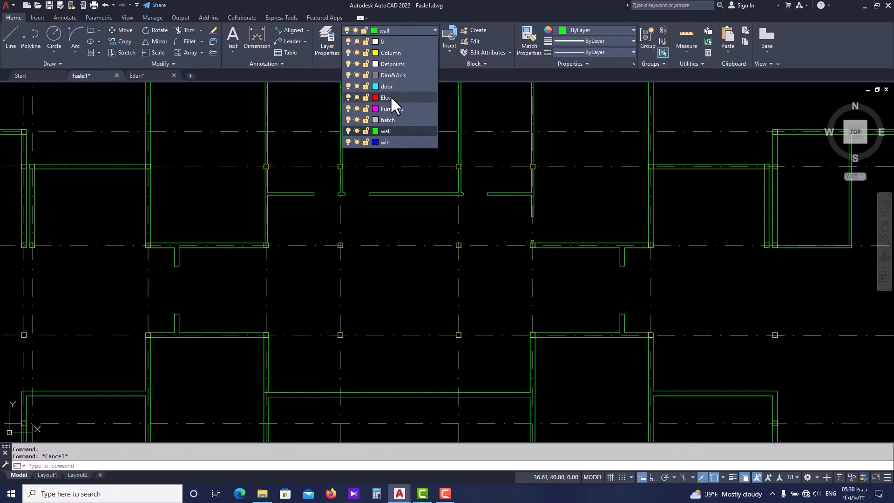
left_click(390, 97)
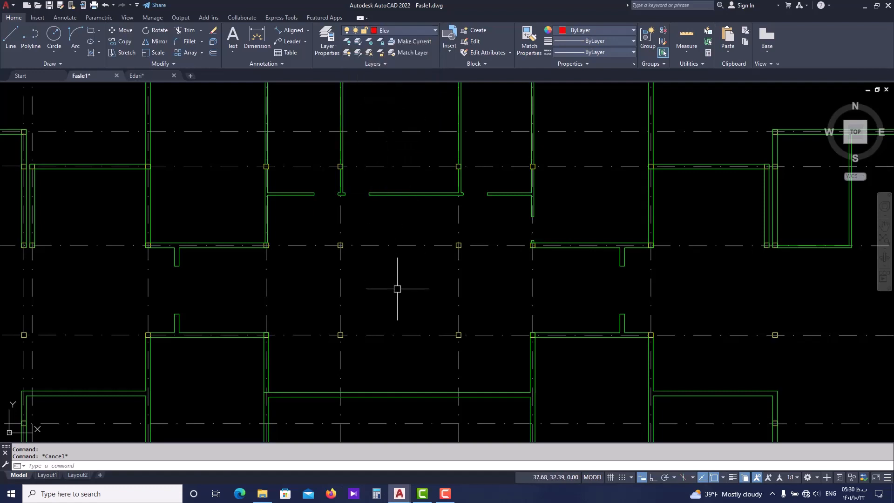
Draw a rectangle through the outer corners of the four central columns, from the lower-left column to the upper-right one
type("rec")
key("Return")
scroll(333, 335, "up", 4)
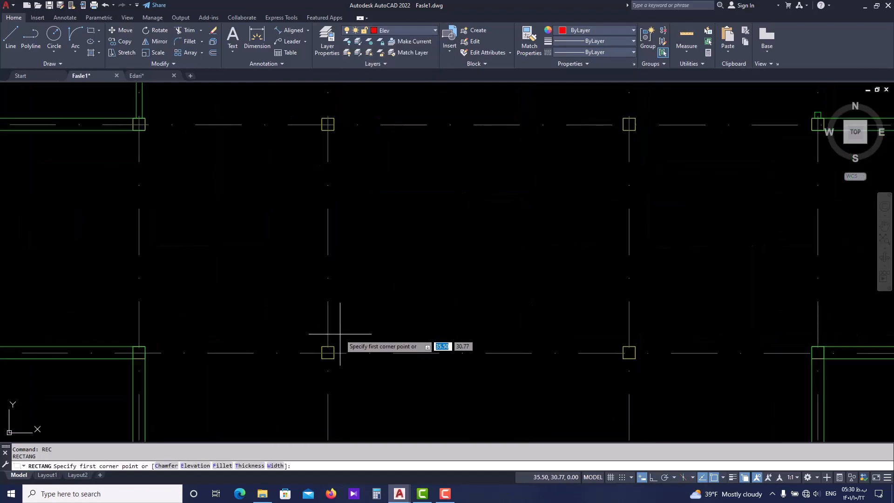
scroll(332, 352, "up", 4)
left_click(305, 368)
scroll(361, 331, "down", 4)
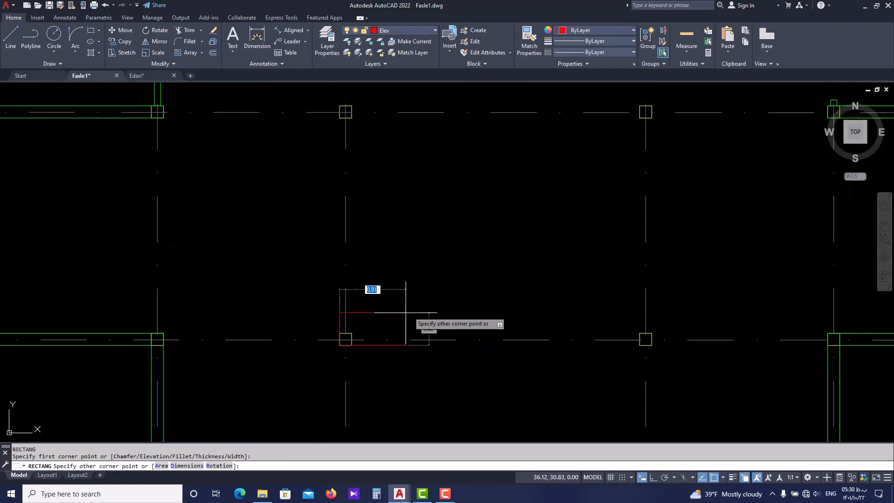
middle_click_drag(555, 171, 512, 236)
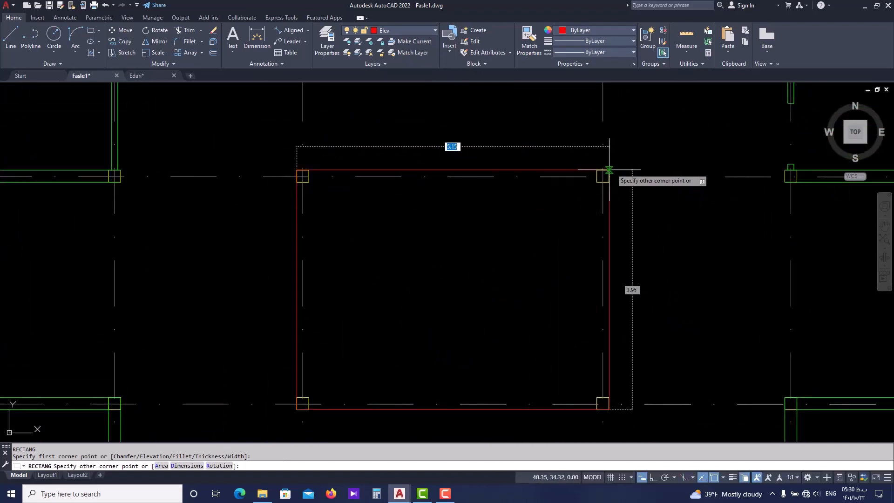
left_click(609, 171)
Offset the rectangle around the central void inward by 0.2
left_click(565, 169)
type("o")
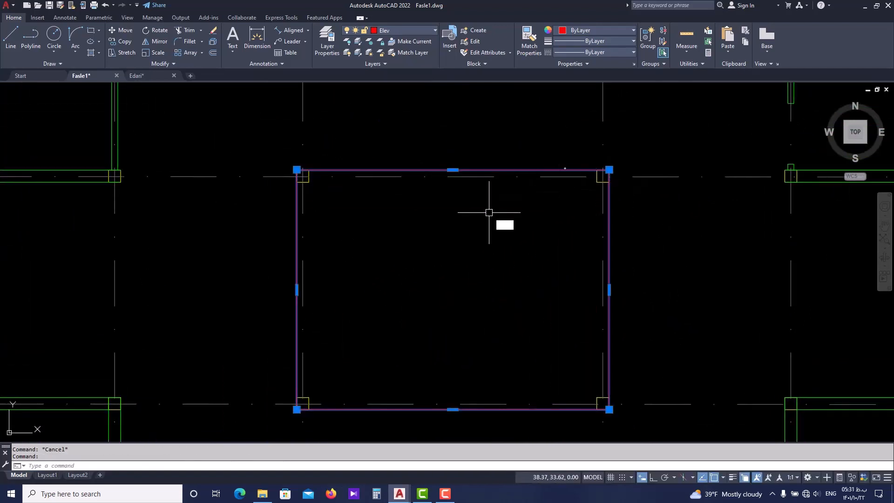
key("Return")
type("0.2")
key("Return")
left_click(462, 232)
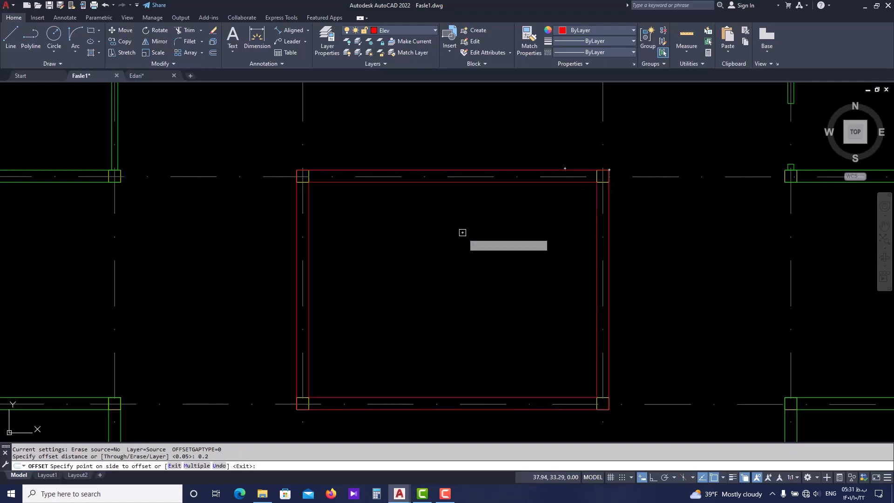
key("Escape")
scroll(493, 257, "down", 4)
middle_click_drag(512, 256, 483, 267)
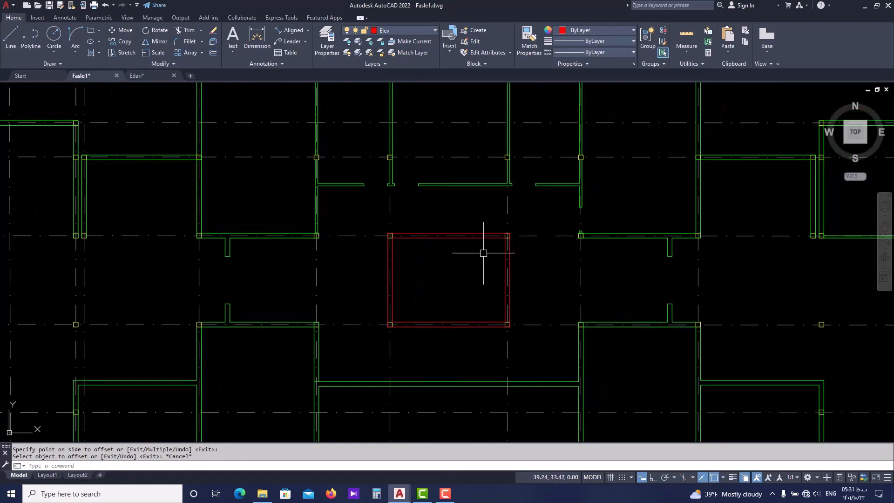
Switch to the Edari drawing and examine the dashed lines across the door openings around the central hall
left_click(160, 75)
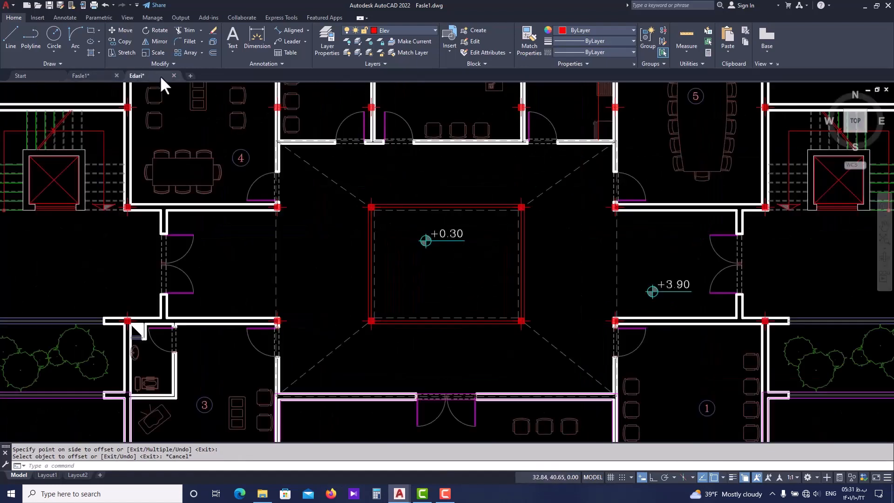
scroll(485, 217, "up", 2)
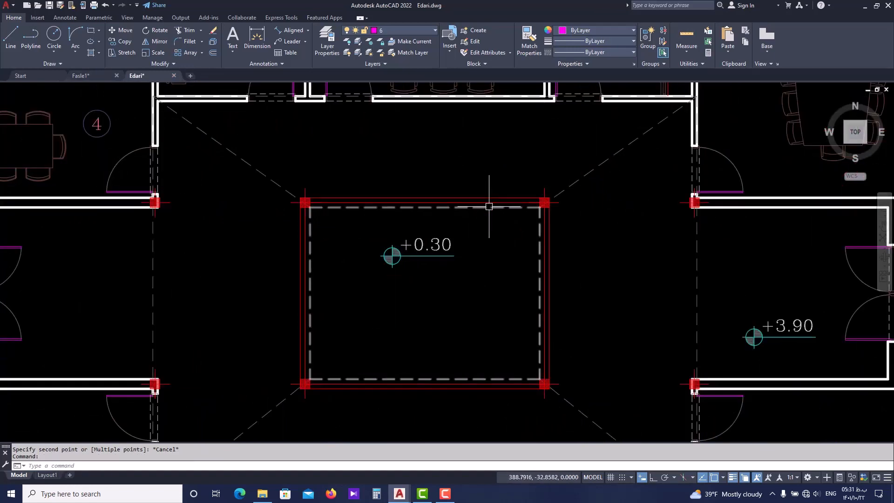
scroll(369, 288, "down", 2)
scroll(347, 275, "up", 6)
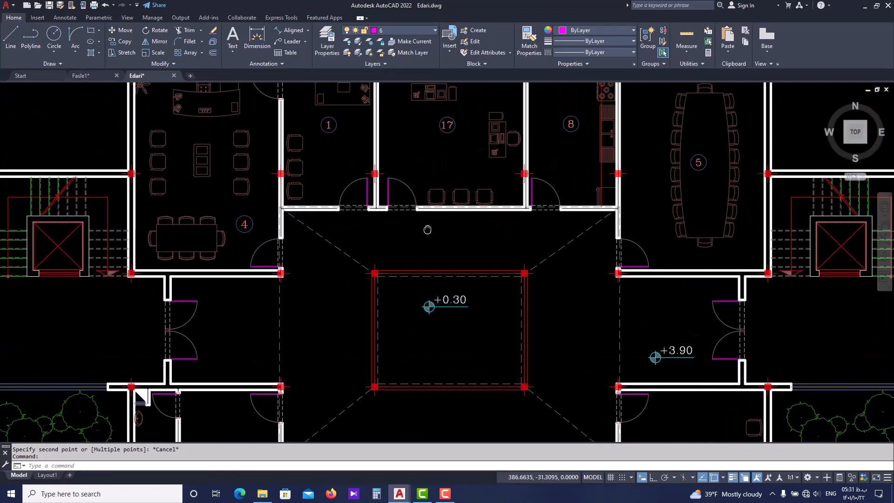
scroll(349, 247, "down", 2)
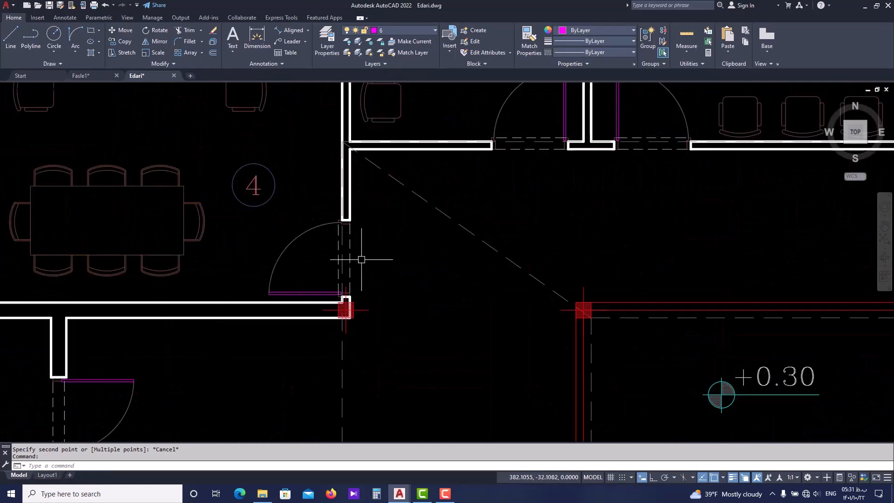
middle_click_drag(372, 252, 341, 265)
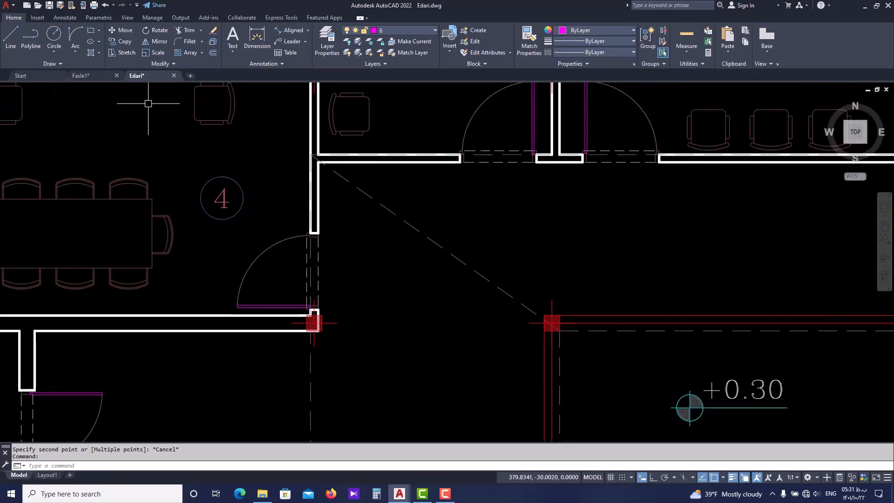
In Fasle1, draw a line across the lower side of the westernmost door opening in the wall north of the void
left_click(102, 75)
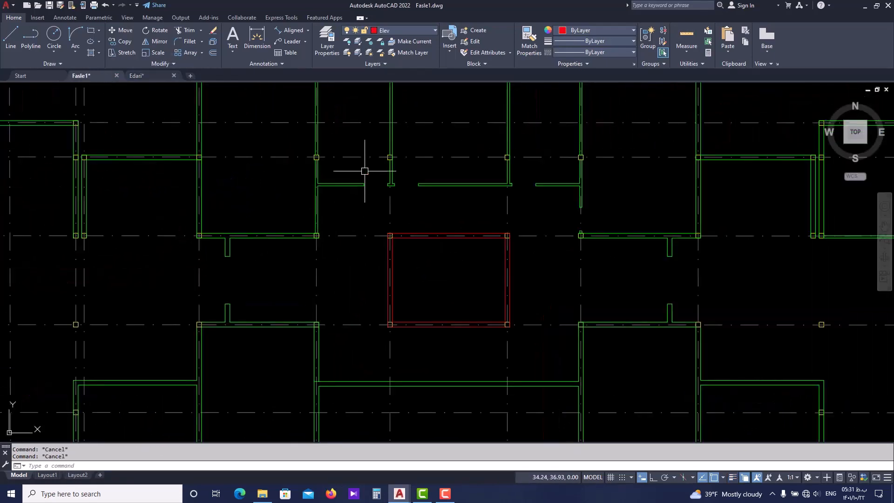
scroll(365, 171, "up", 5)
type("l")
key("Return")
scroll(339, 238, "up", 2)
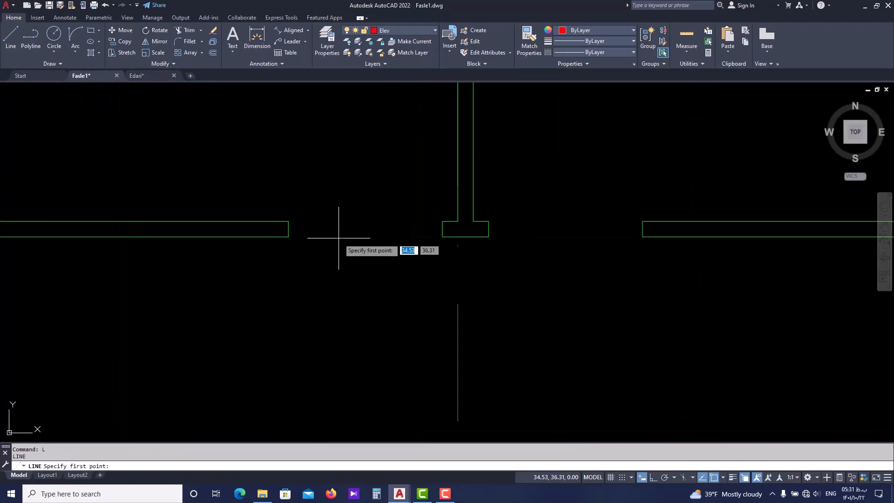
left_click(289, 236)
left_click(443, 237)
key("Escape")
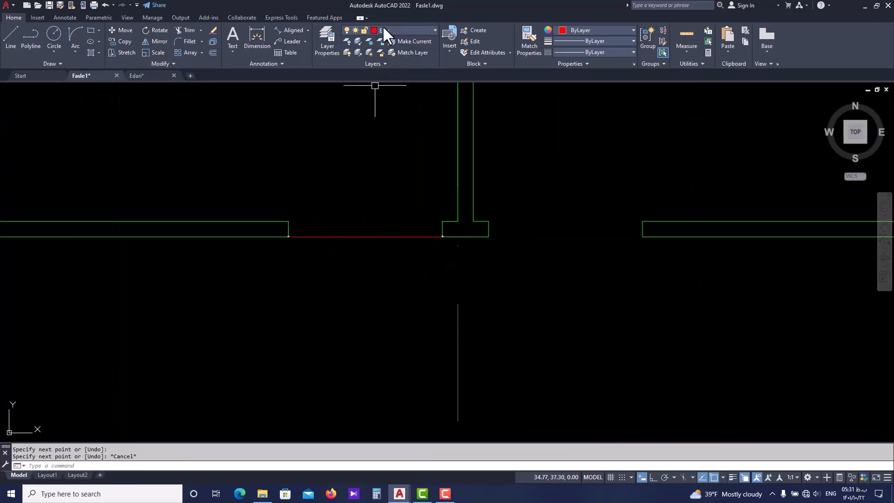
Turn on lineweight display in the Fasle1 drawing to compare the wall lines with the new opening line
middle_click_drag(349, 217, 287, 230)
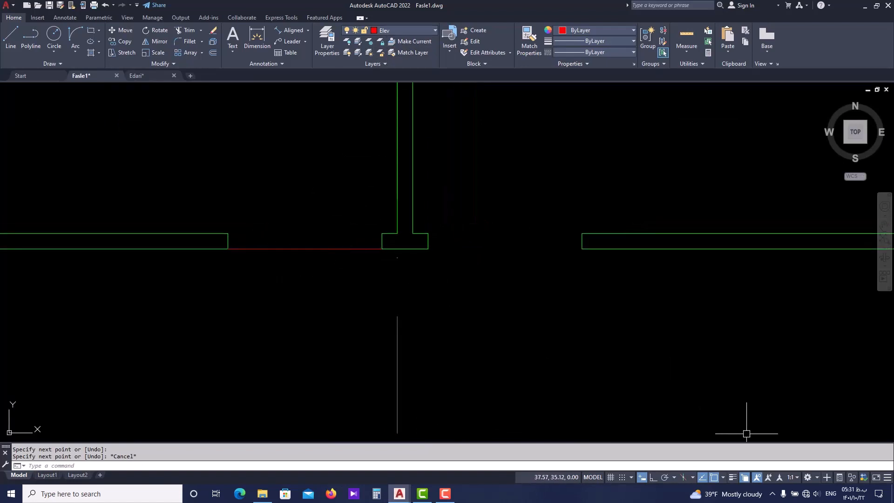
left_click(733, 478)
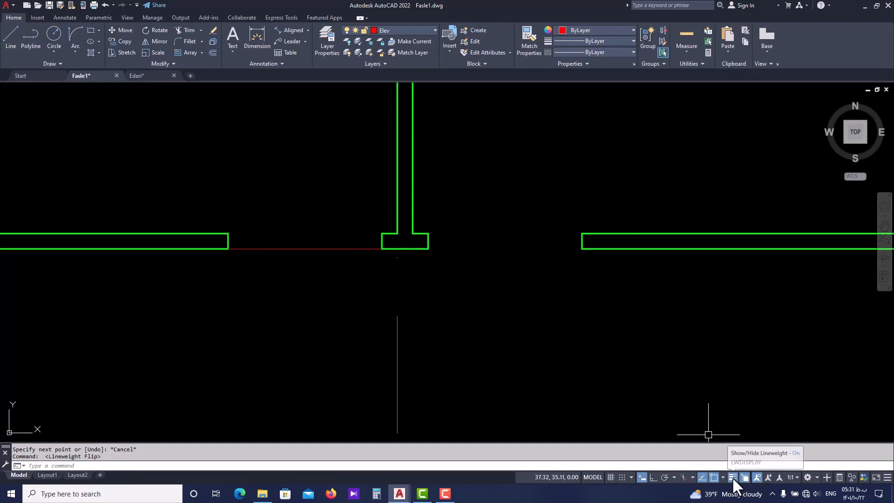
left_click(732, 476)
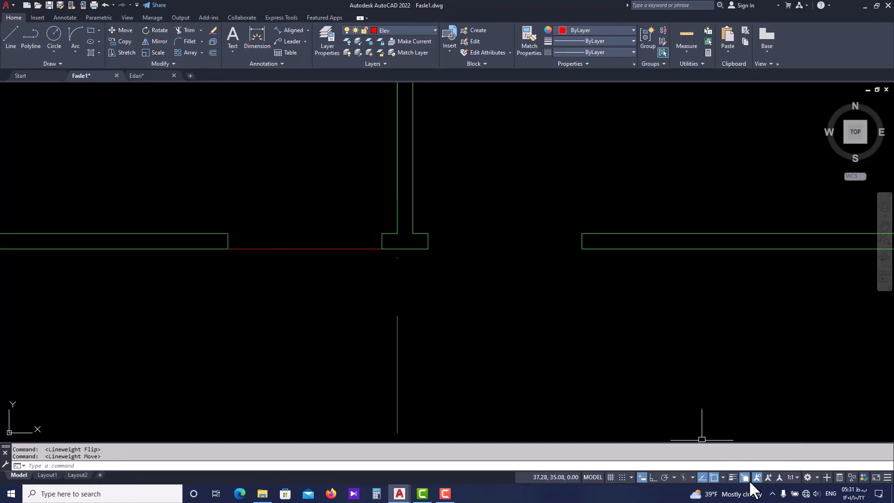
left_click(733, 476)
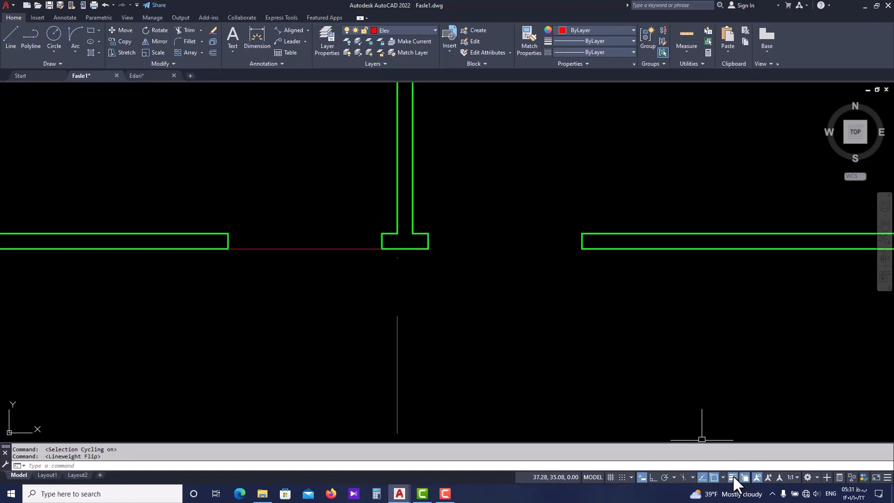
Turn off lineweight display and copy the door-opening line from the lower to the upper side of the wall opening
left_click(733, 475)
left_click(303, 262)
scroll(246, 280, "up", 2)
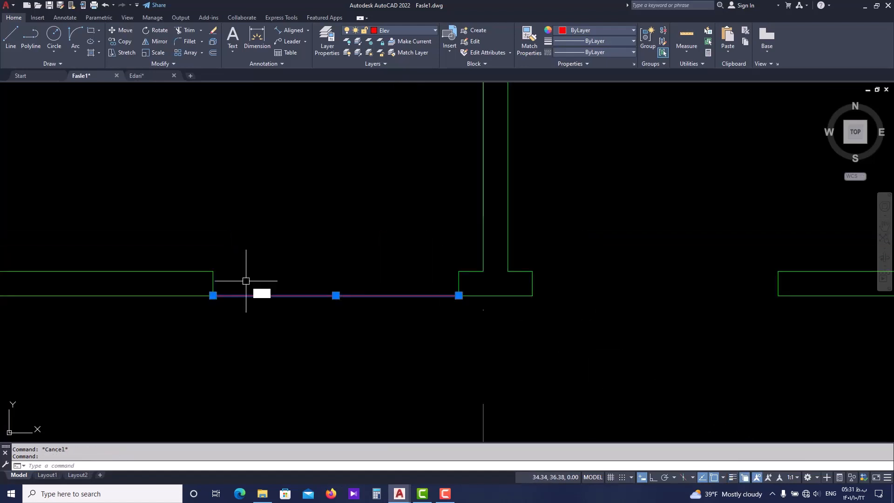
type("Co")
key("Return")
left_click(214, 295)
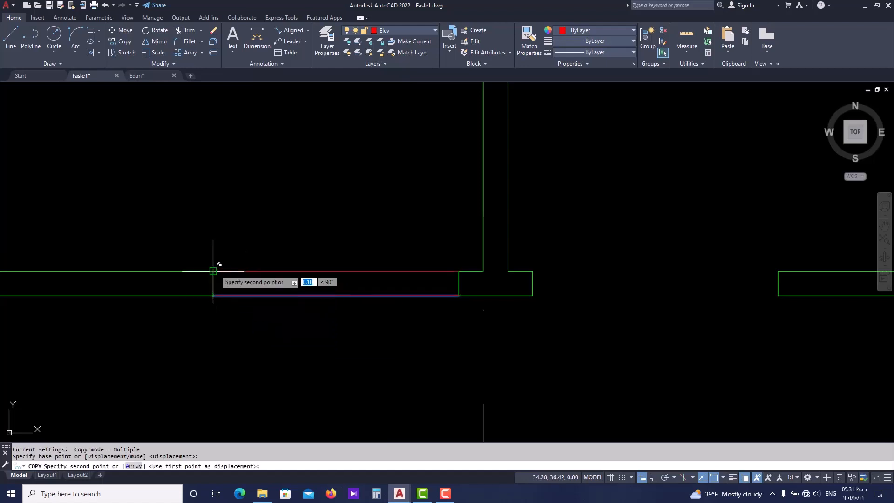
key("Escape")
Load the HIDDEN2 linetype from acadiso.lin into the drawing through the Linetype Manager
scroll(320, 300, "down", 2)
left_click(330, 282)
scroll(329, 287, "up", 2)
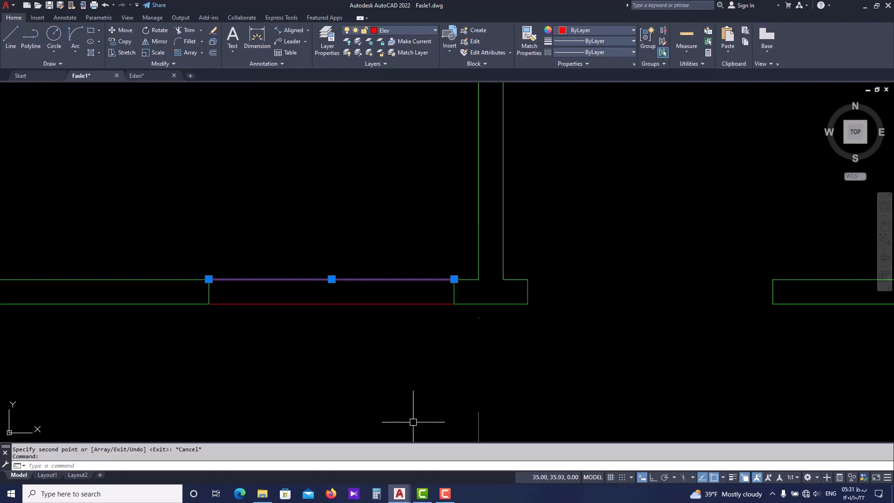
left_click(445, 495)
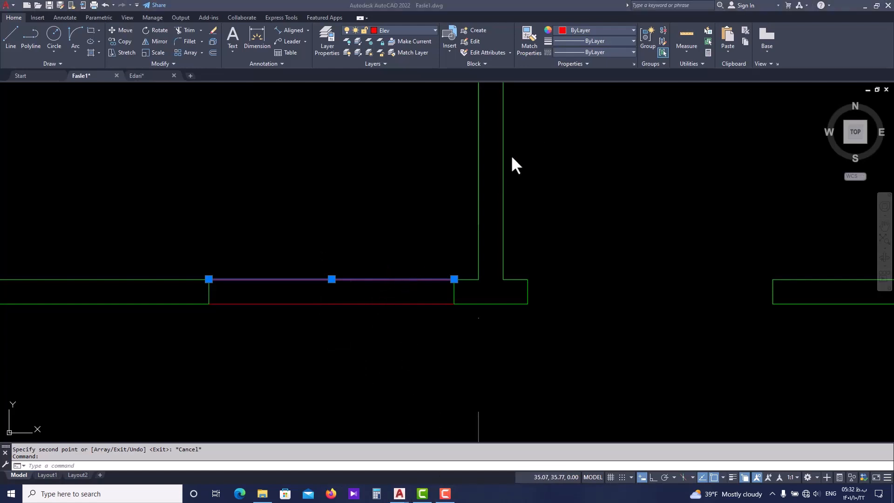
left_click(611, 51)
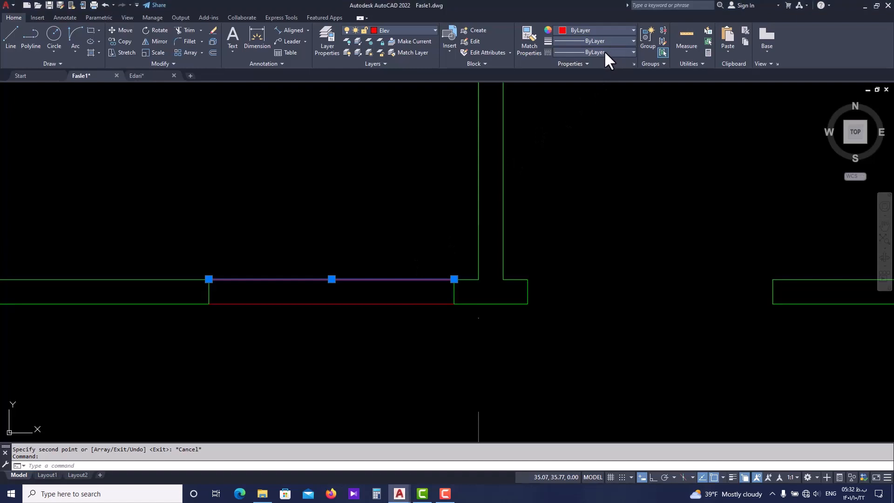
left_click(606, 52)
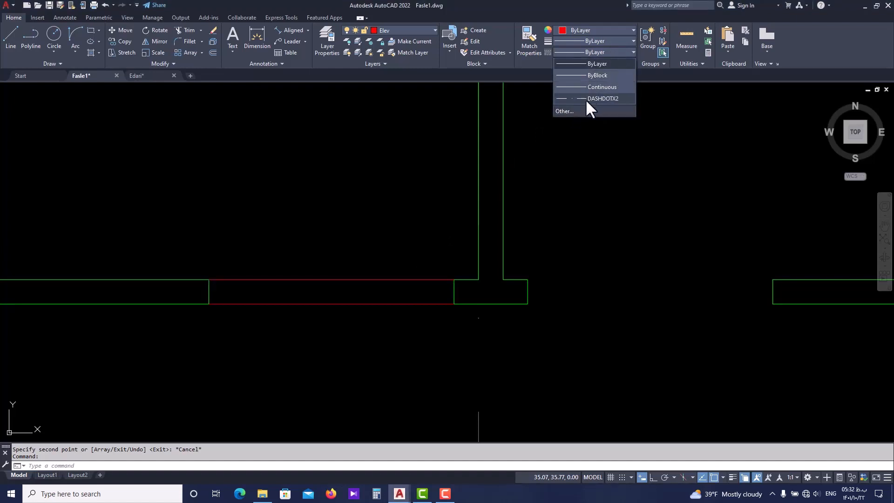
left_click(567, 111)
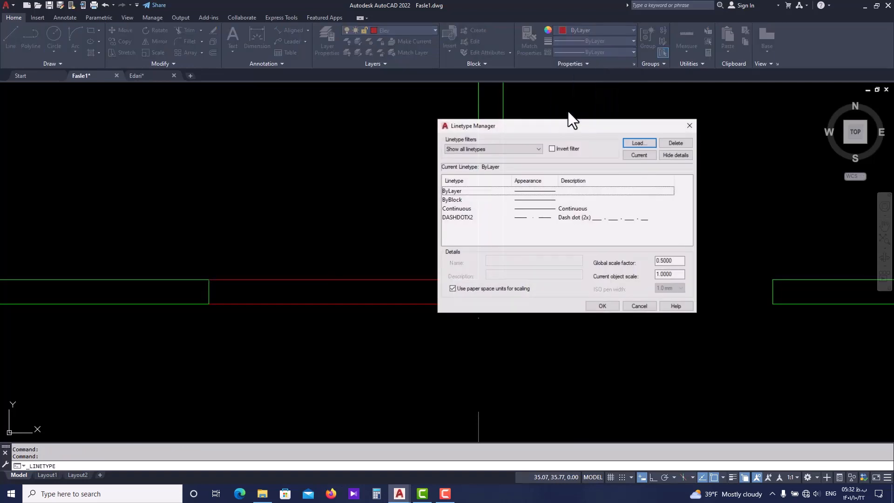
left_click(638, 144)
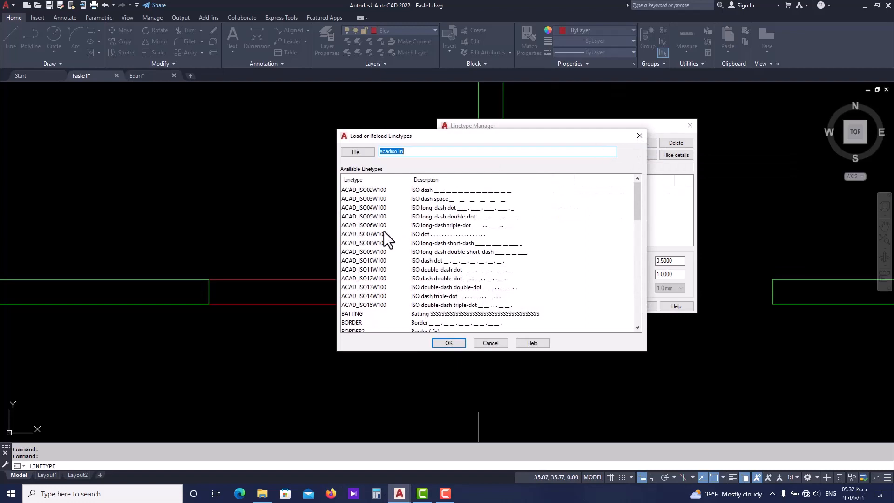
scroll(385, 236, "down", 5)
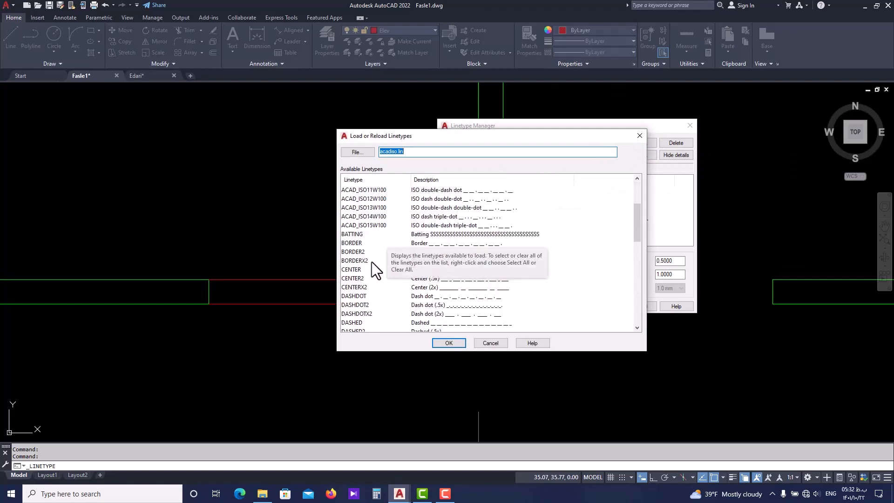
scroll(373, 264, "down", 9)
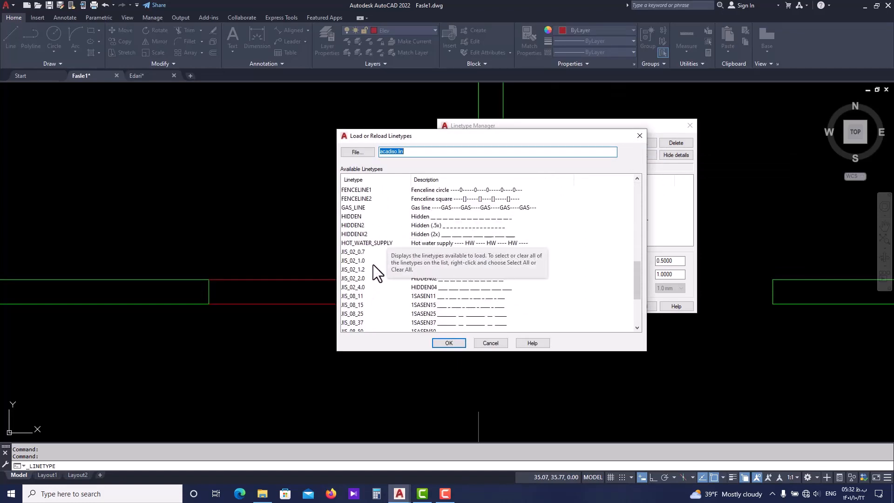
scroll(373, 265, "up", 14)
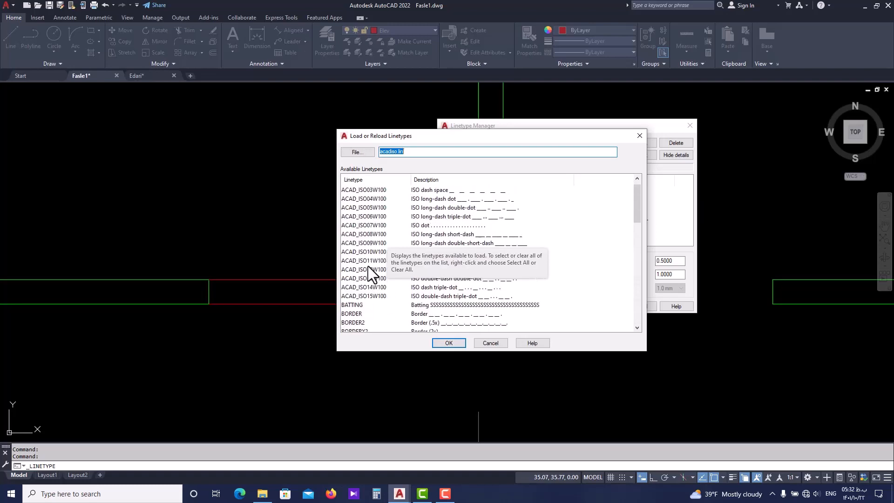
scroll(375, 277, "down", 9)
left_click(350, 278)
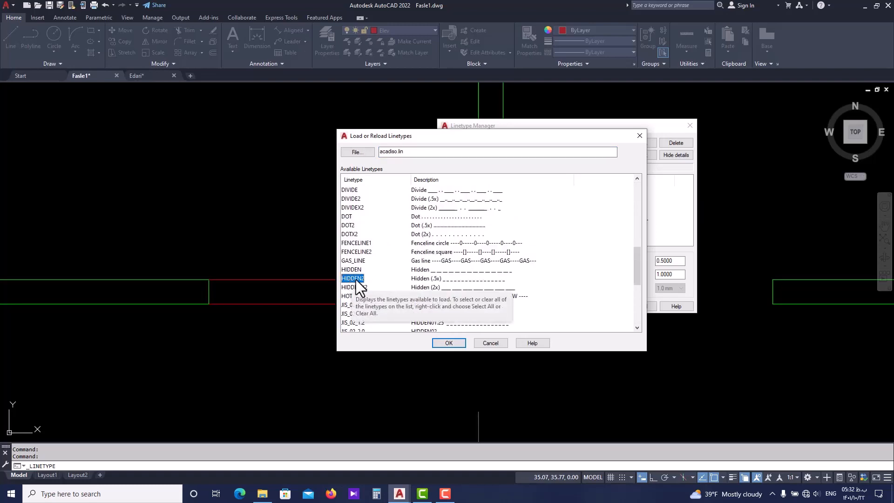
left_click(448, 343)
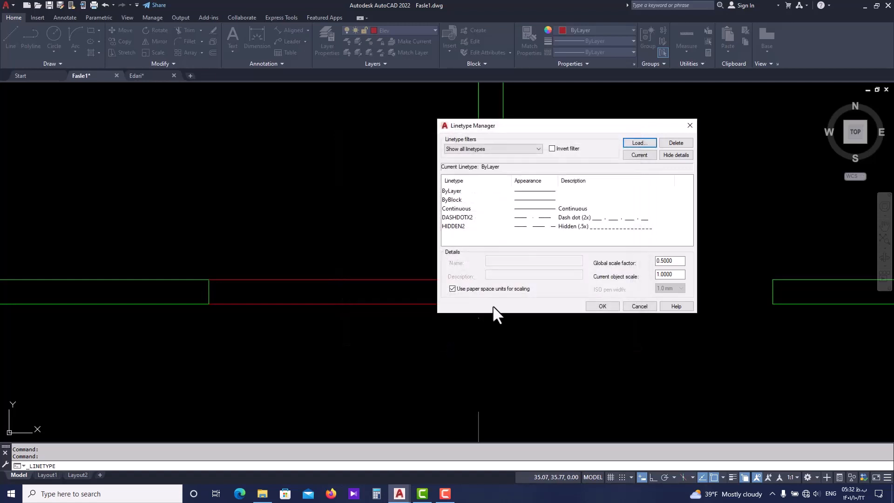
left_click(605, 228)
left_click(597, 307)
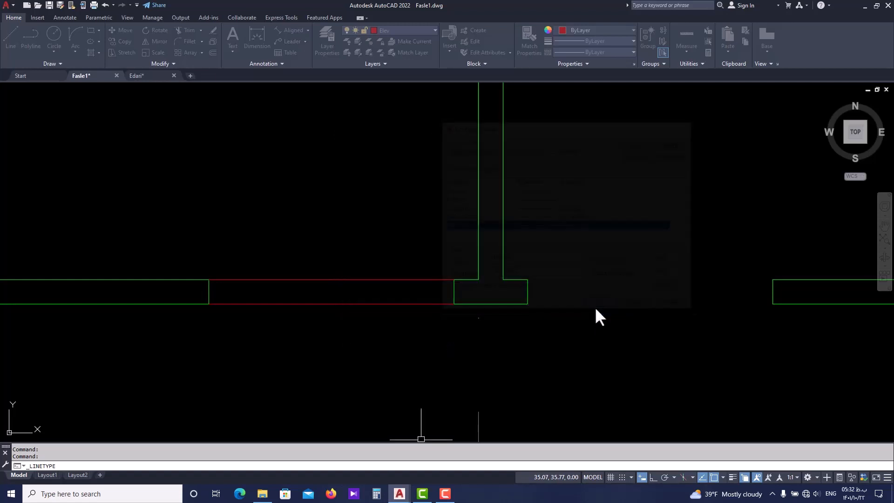
Assign the HIDDEN2 linetype to the line on the lower side of the door opening
left_click(371, 303)
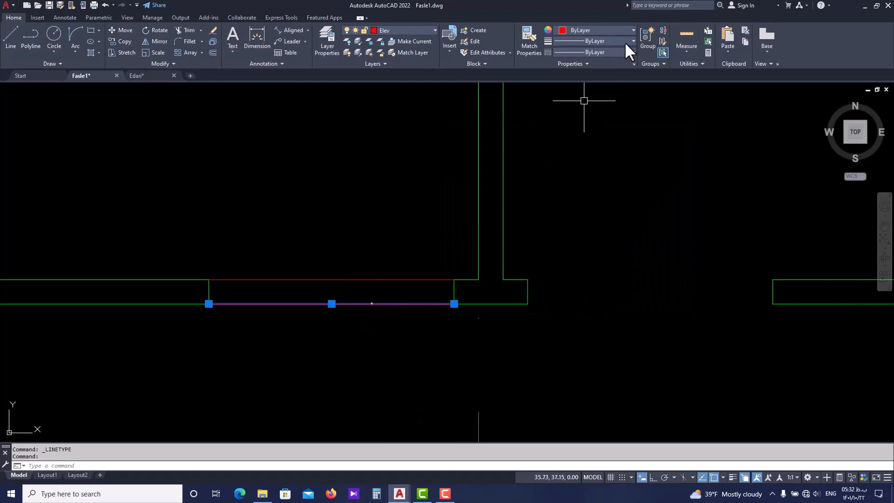
left_click(616, 52)
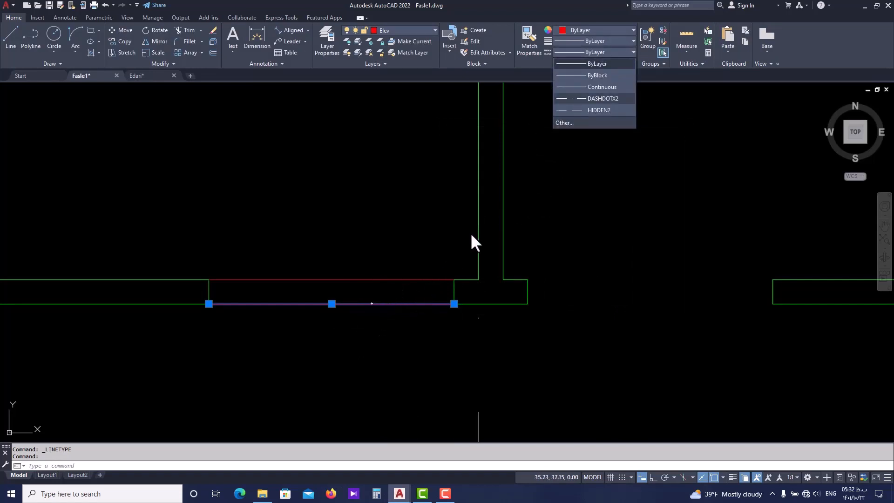
left_click(590, 110)
left_click(590, 110)
scroll(303, 314, "up", 2)
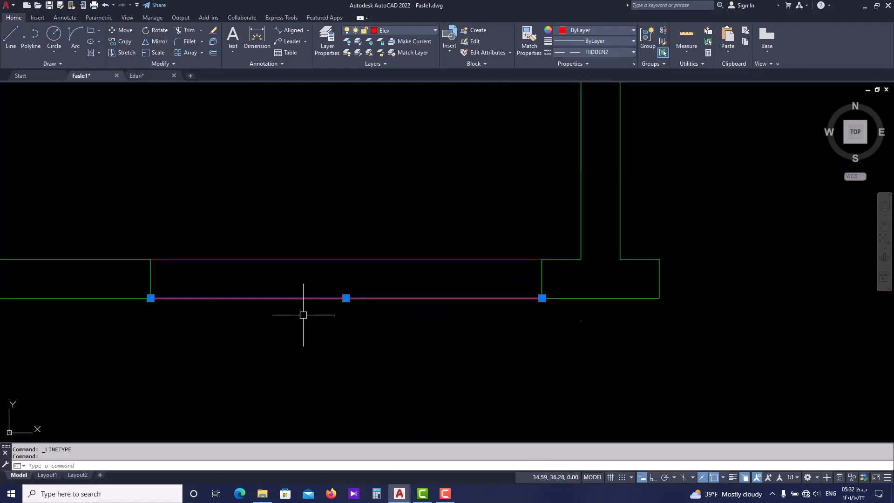
middle_click_drag(303, 313, 339, 311)
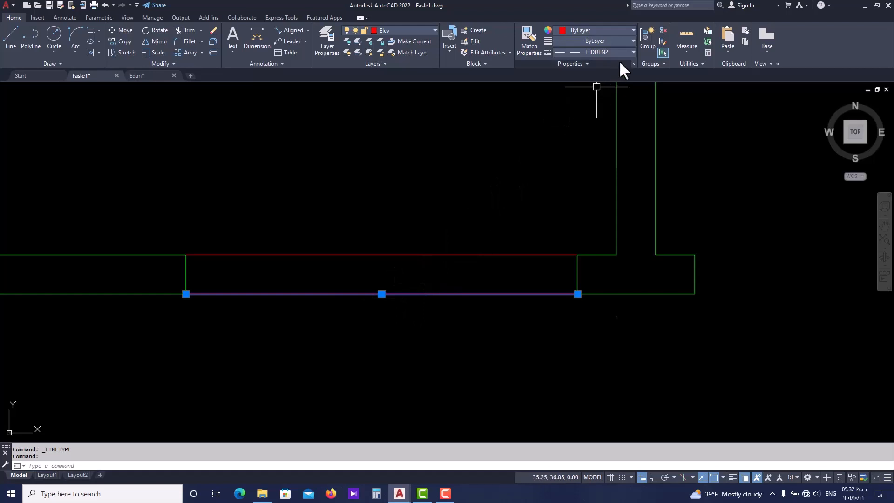
Set the linetype scale of the lower door-opening line to 0.05 in its properties, then deselect it
left_click(633, 61)
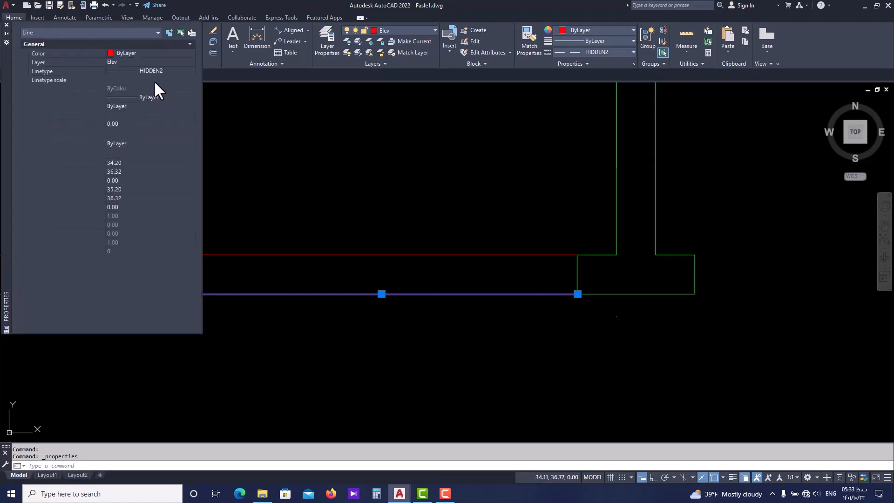
left_click(117, 82)
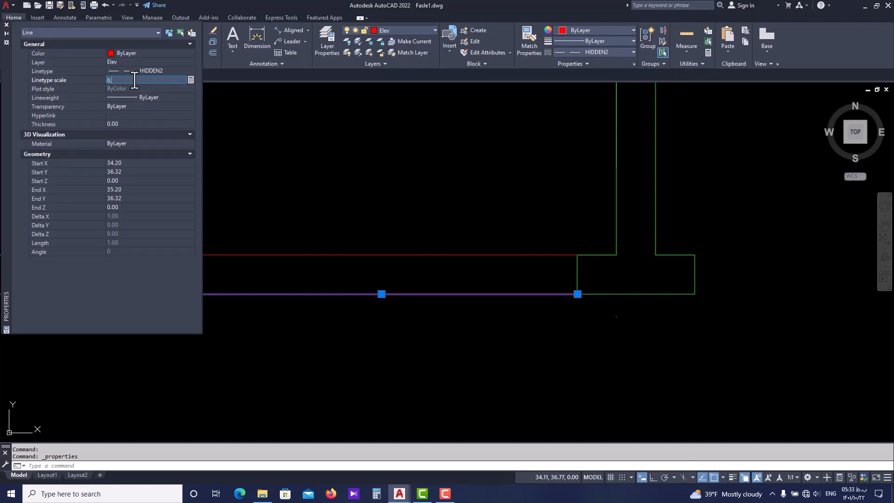
type("0.05")
key("Return")
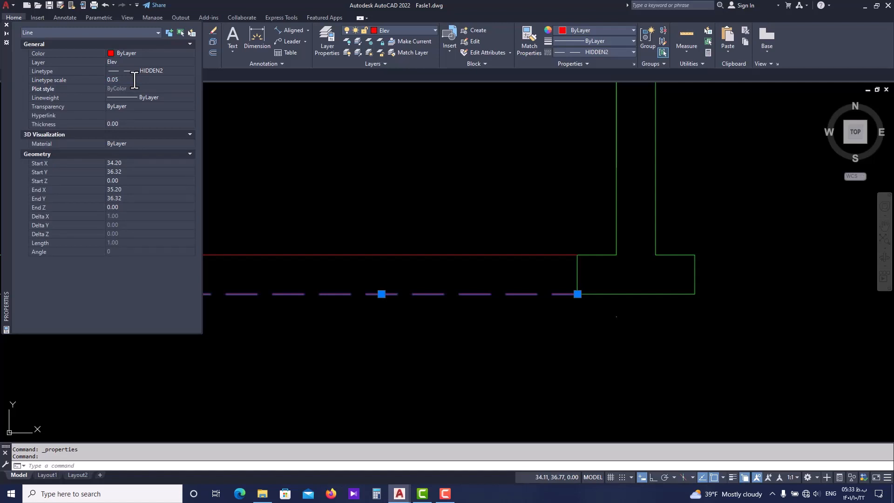
left_click(6, 25)
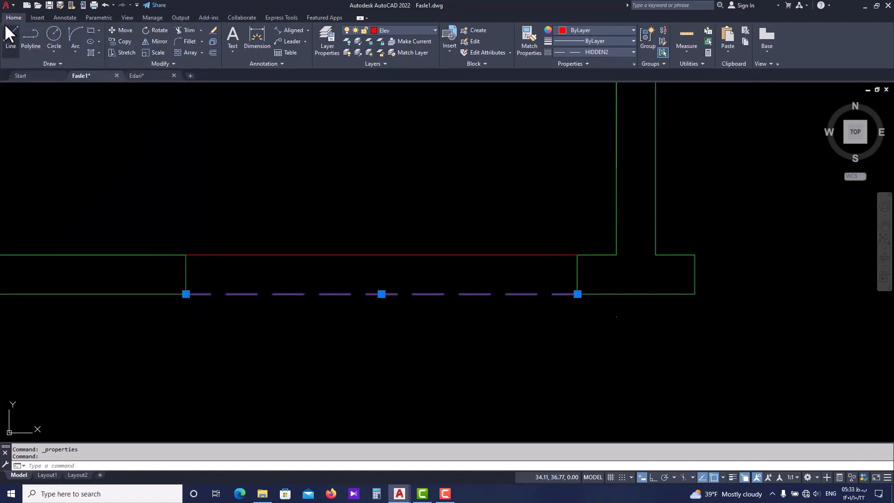
key("Escape")
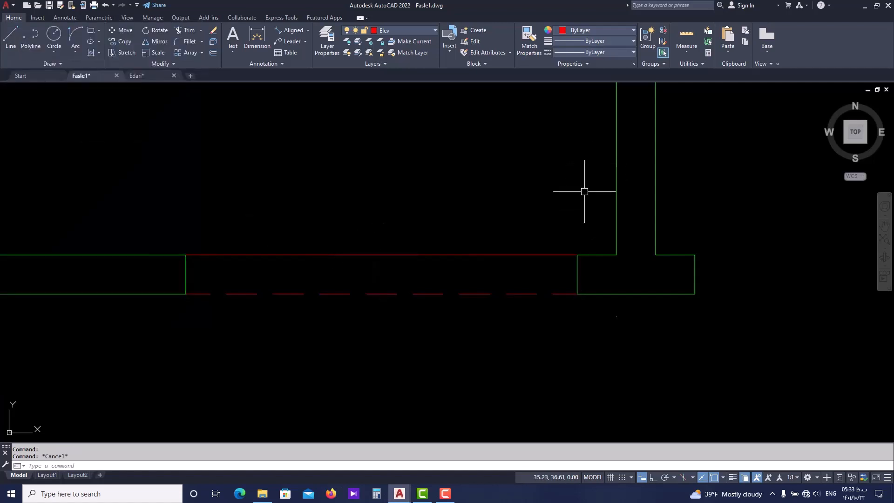
Compare the HIDDEN2 scale factors in the Linetype Manager with the linetype scale in the lower opening line's properties
left_click(621, 52)
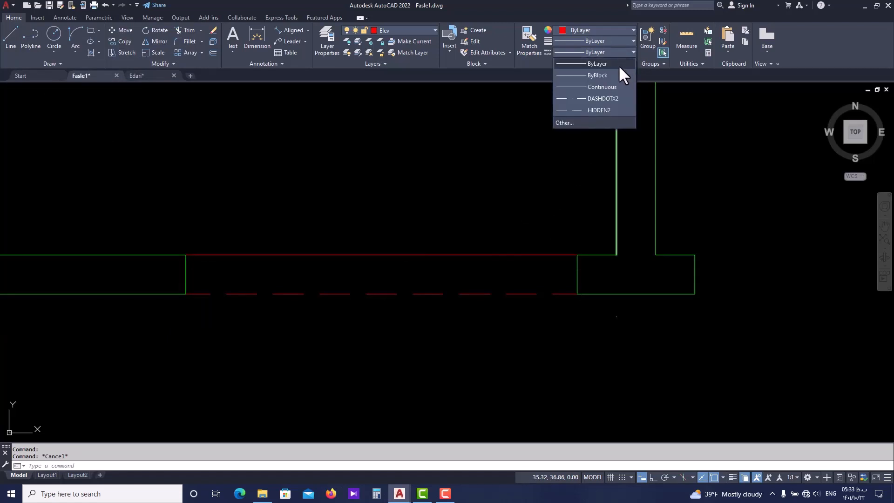
left_click(592, 124)
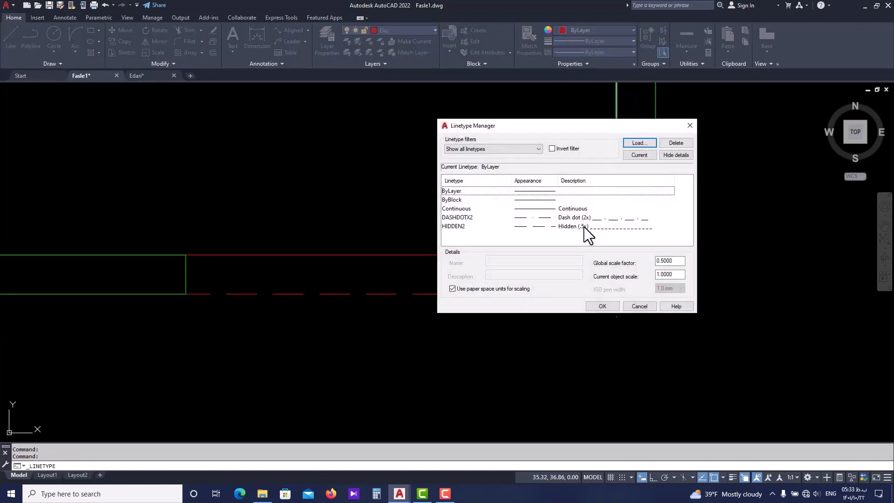
left_click(584, 227)
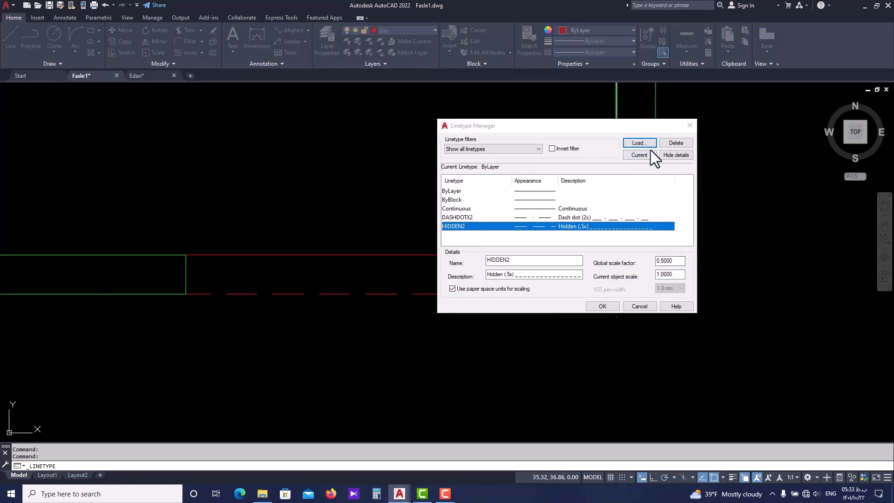
left_click(685, 129)
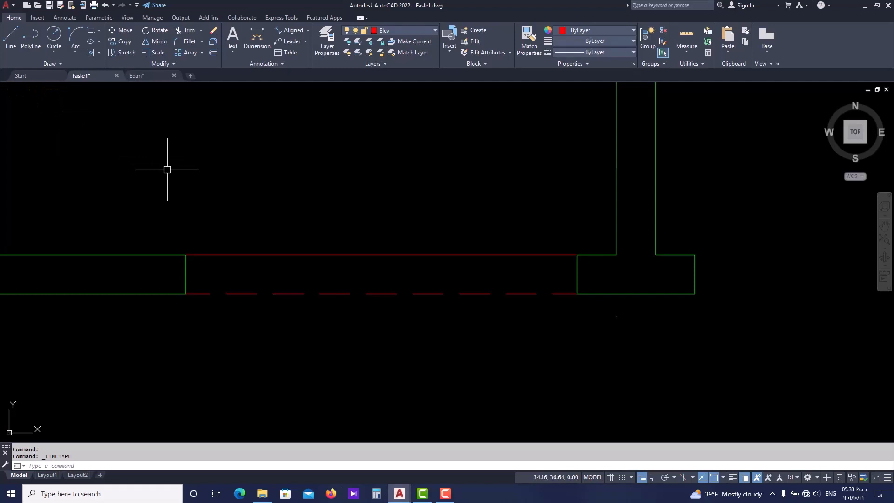
key("ctrl+1")
left_click(316, 278)
left_click(305, 309)
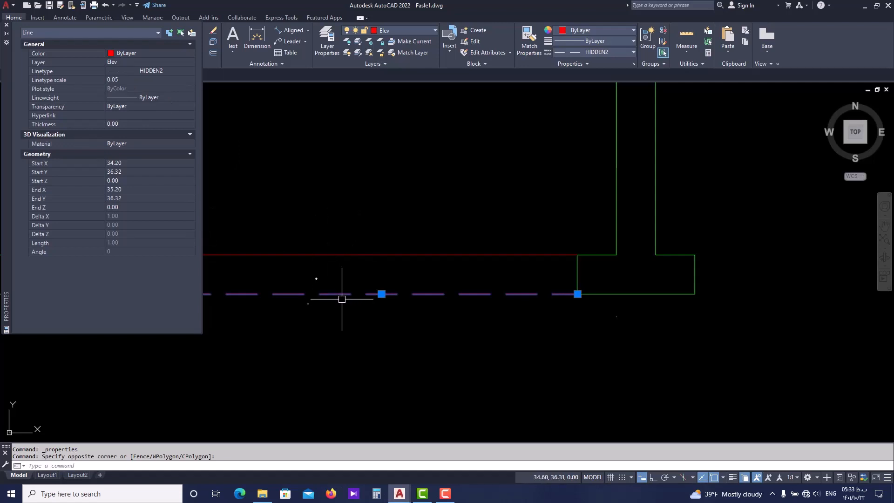
left_click(7, 24)
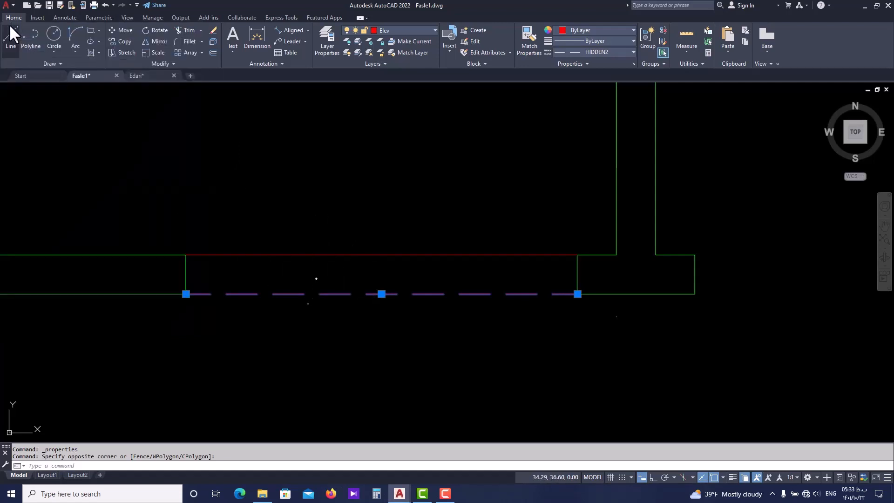
left_click(610, 49)
left_click(602, 119)
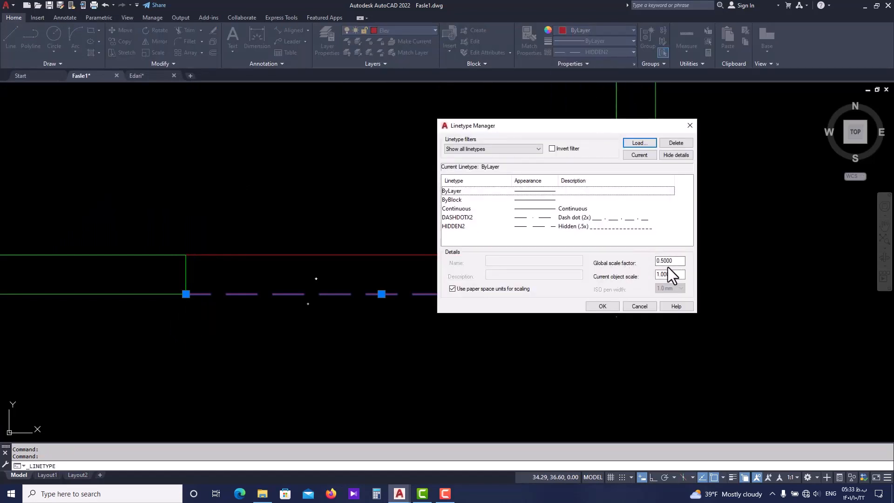
left_click(608, 229)
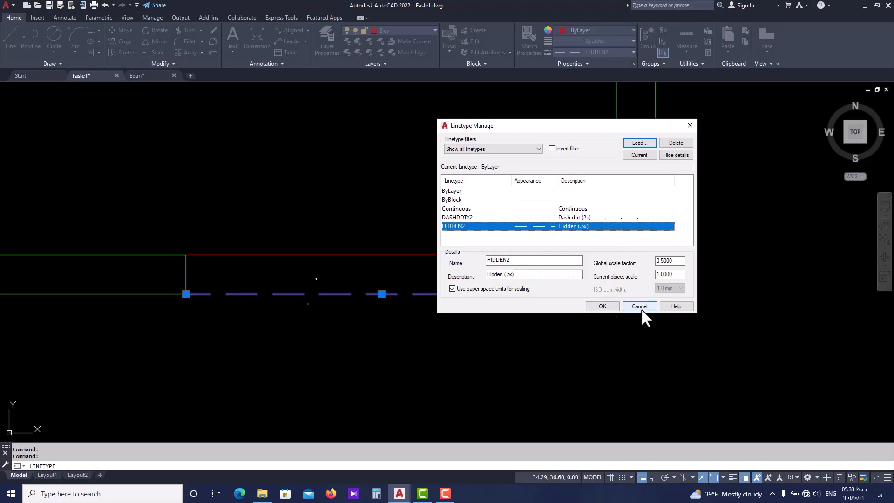
key("Escape")
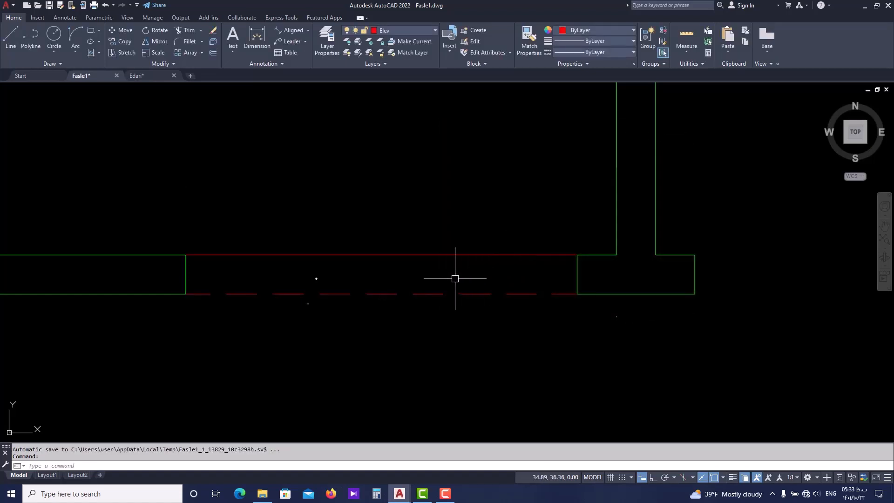
Match the properties of the lower dashed door-opening line onto the solid line on the opening's upper side
scroll(455, 279, "down", 2)
key("Escape")
scroll(423, 303, "up", 2)
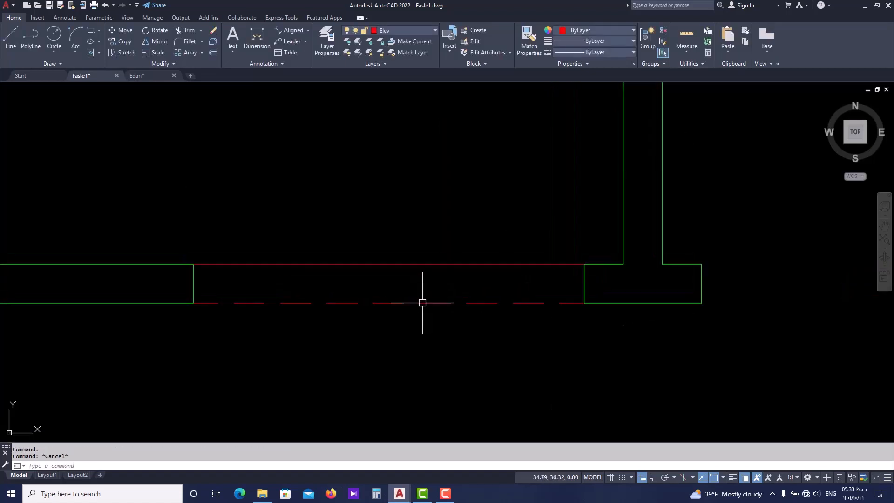
left_click(422, 302)
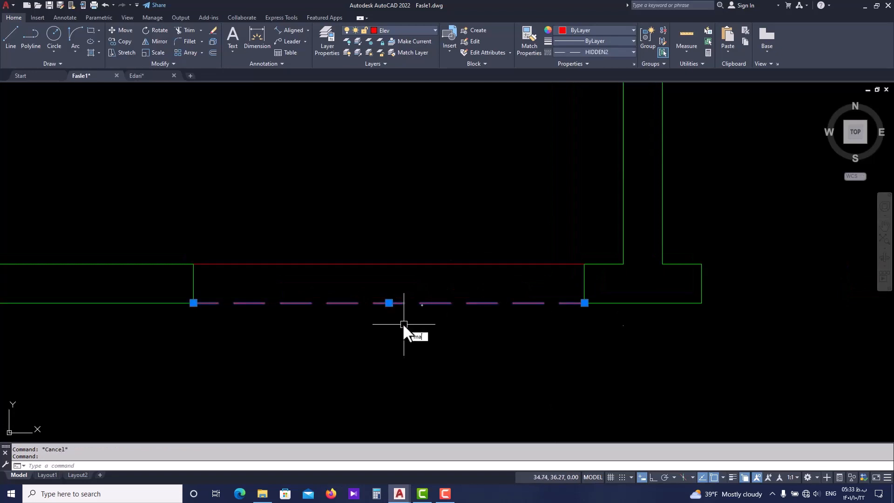
type("ma")
key("Return")
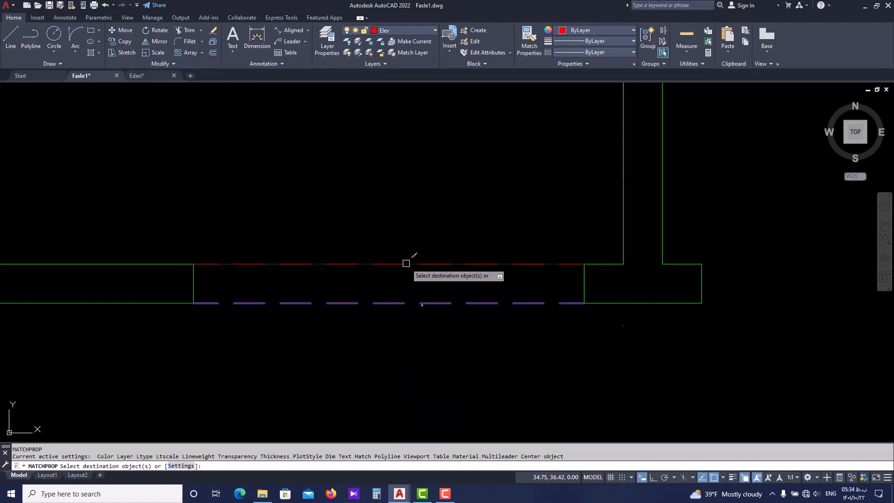
scroll(373, 326, "down", 5)
key("Escape")
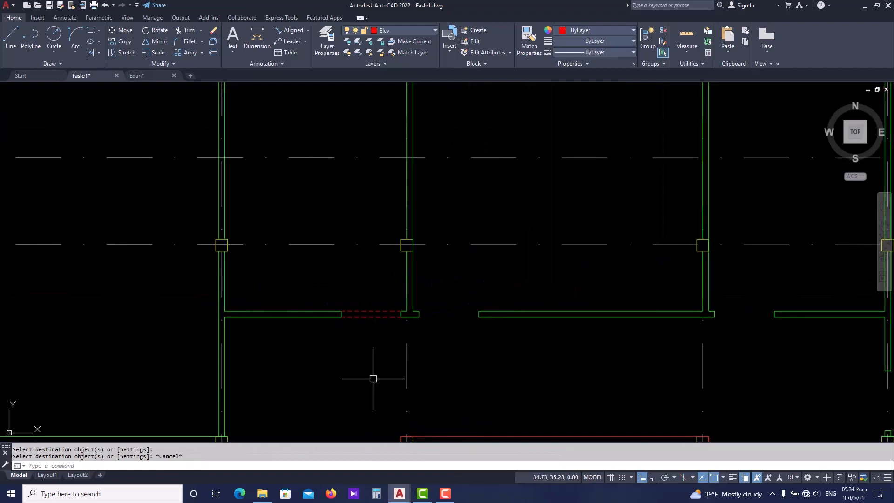
Copy both dashed door-opening lines from the lower endpoint of the opening's wall end to the neighbouring opening across the partition
scroll(380, 323, "up", 4)
left_click_drag(364, 276, 350, 313)
type("c")
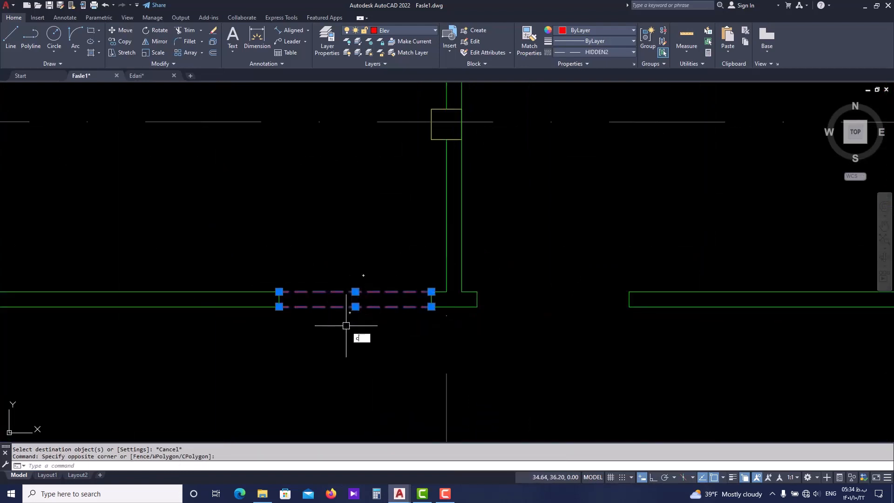
type("o")
key("Return")
left_click(279, 307)
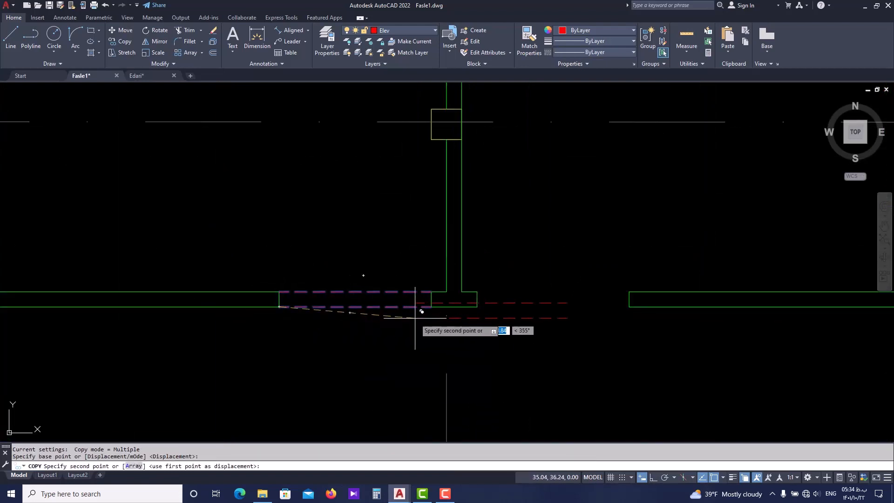
left_click(477, 306)
key("Escape")
scroll(496, 350, "down", 6)
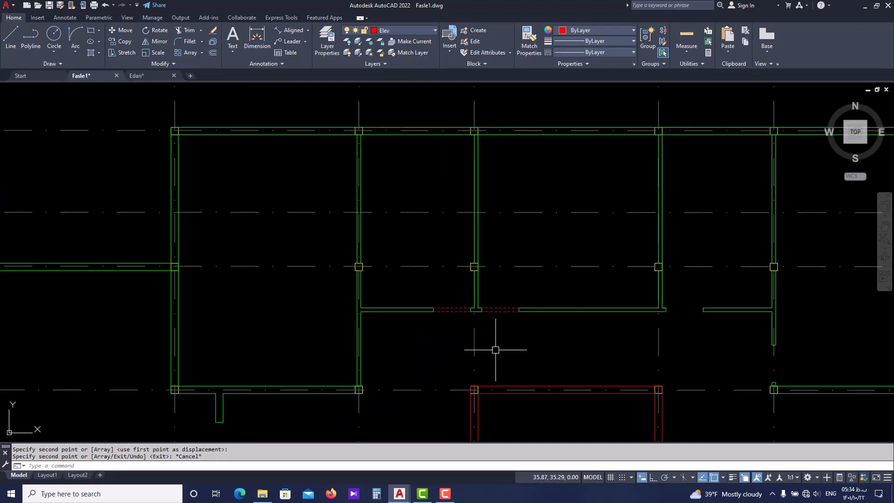
Draw a line between the wall ends along the lower side of the third door opening in the same corridor wall
middle_click_drag(496, 350, 458, 301)
scroll(459, 300, "down", 2)
scroll(479, 278, "up", 4)
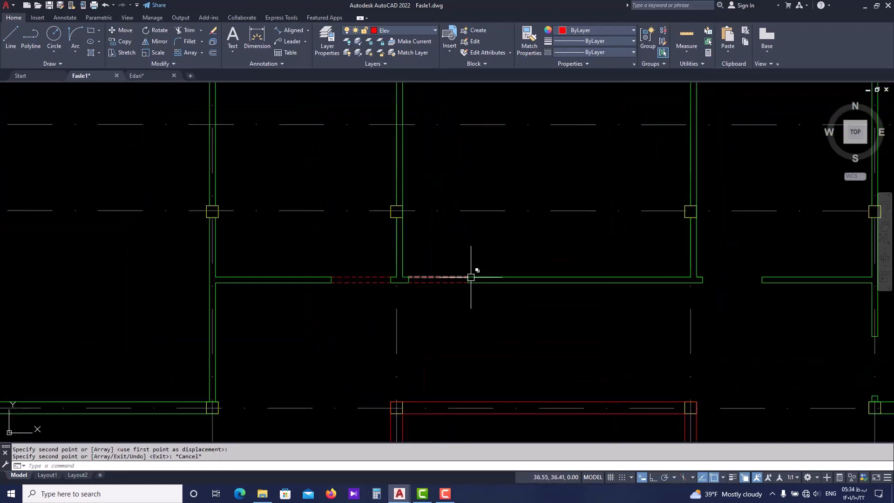
scroll(471, 278, "up", 6)
scroll(448, 303, "down", 4)
type("l")
key("Return")
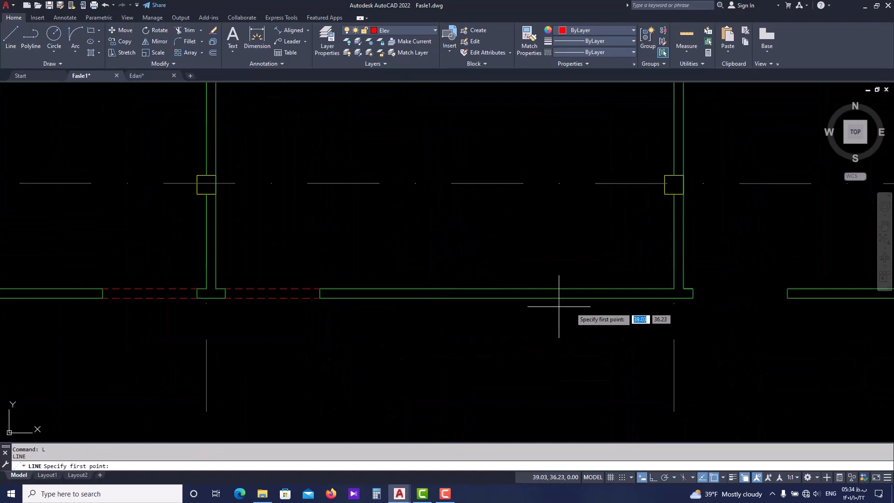
middle_click_drag(684, 300, 569, 300)
left_click(578, 297)
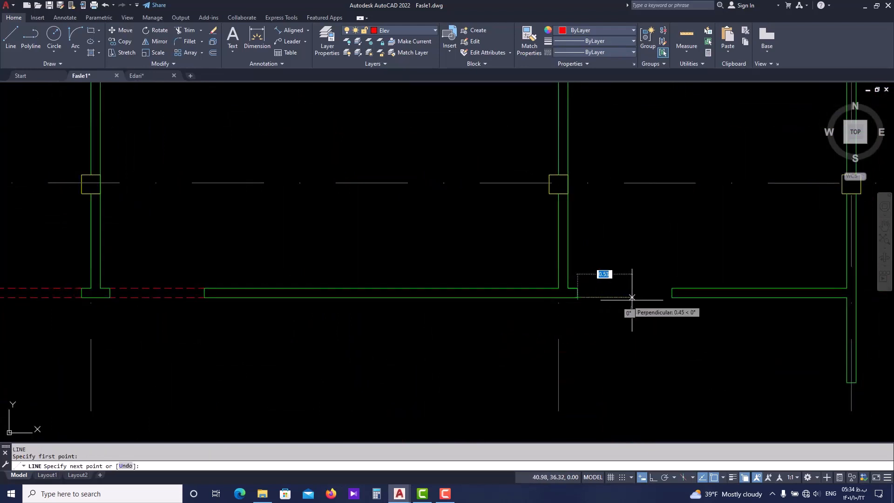
left_click(672, 297)
key("Escape")
scroll(593, 309, "down", 2)
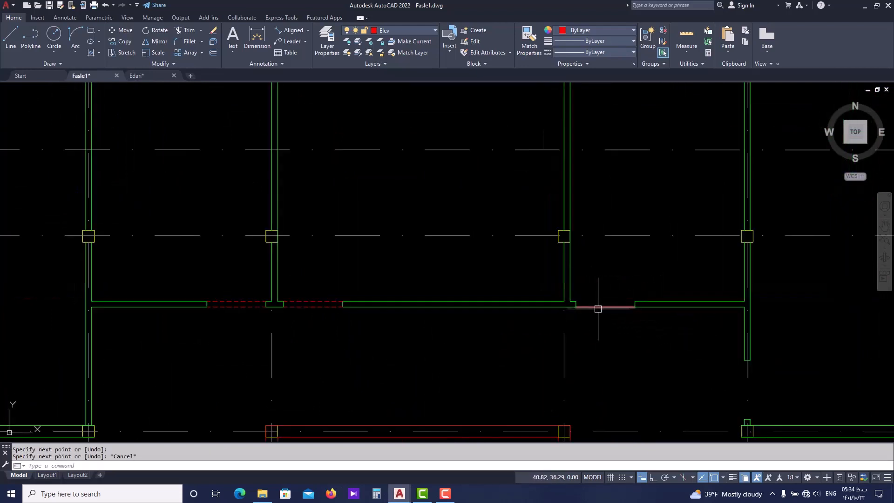
Match the properties of the second opening's lower dashed line onto the new line in the third door opening
key("Escape")
type("ma")
key("Return")
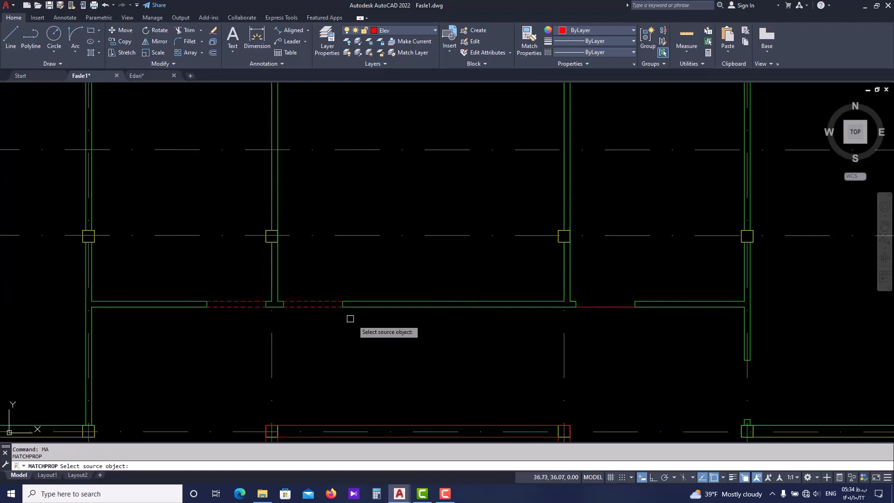
left_click(328, 306)
left_click(610, 307)
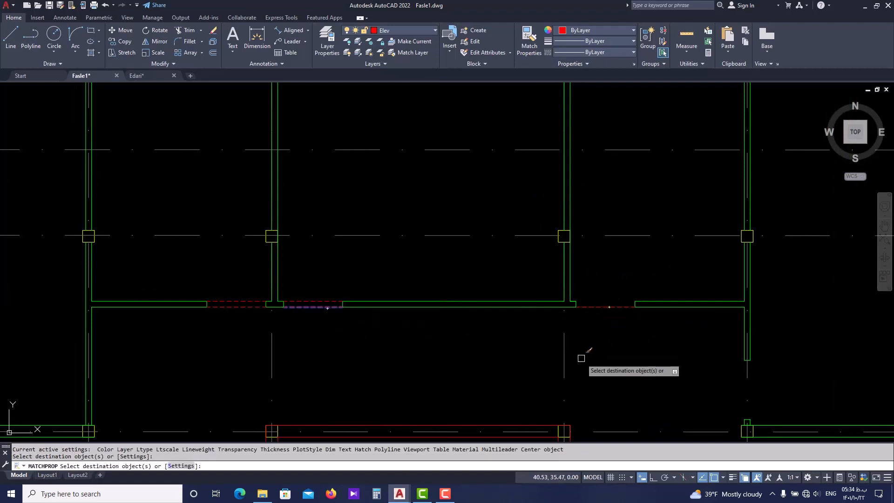
key("Escape")
Use Add Selected on the third opening's dashed line to draw a matching line along the opening's upper side
scroll(619, 304, "up", 6)
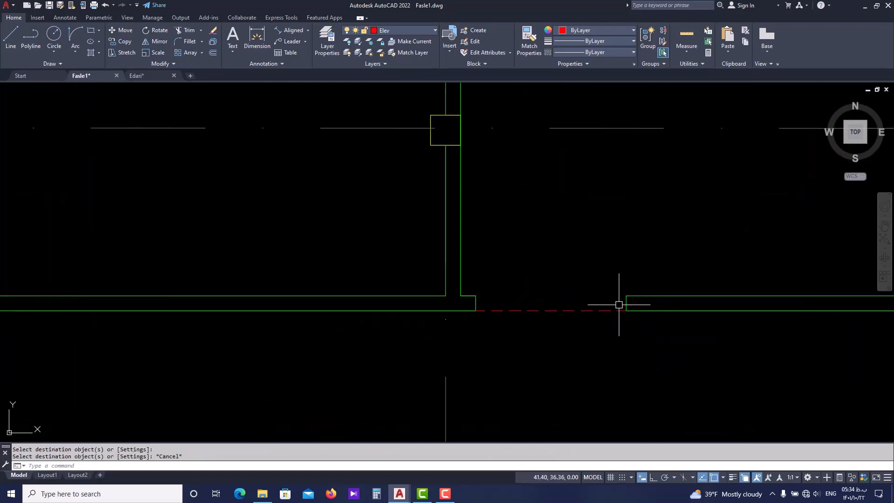
middle_click_drag(574, 297, 503, 311)
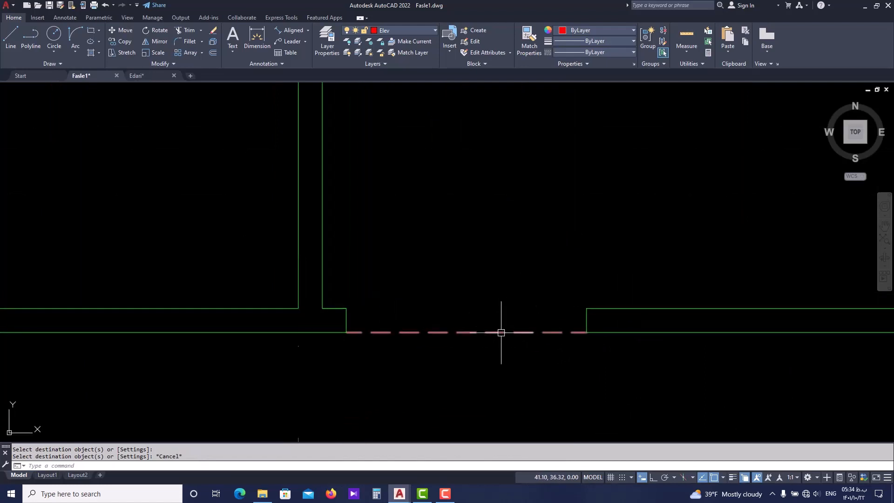
left_click(499, 333)
right_click(502, 334)
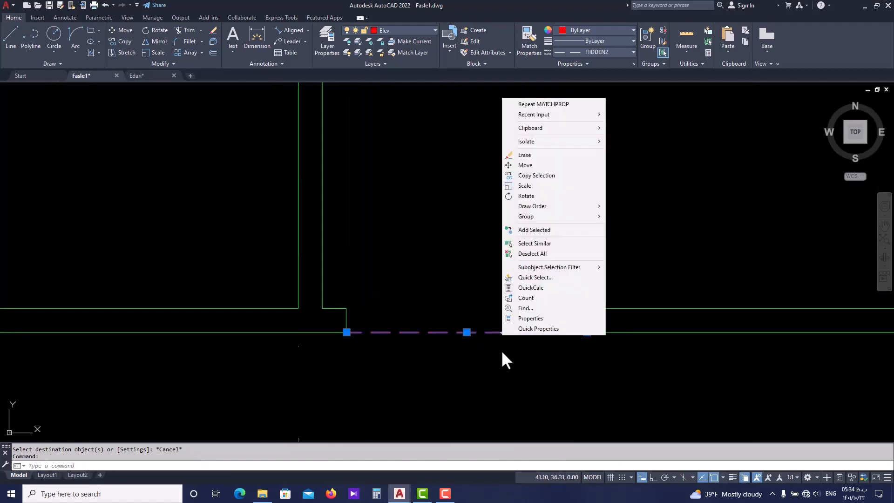
left_click(529, 230)
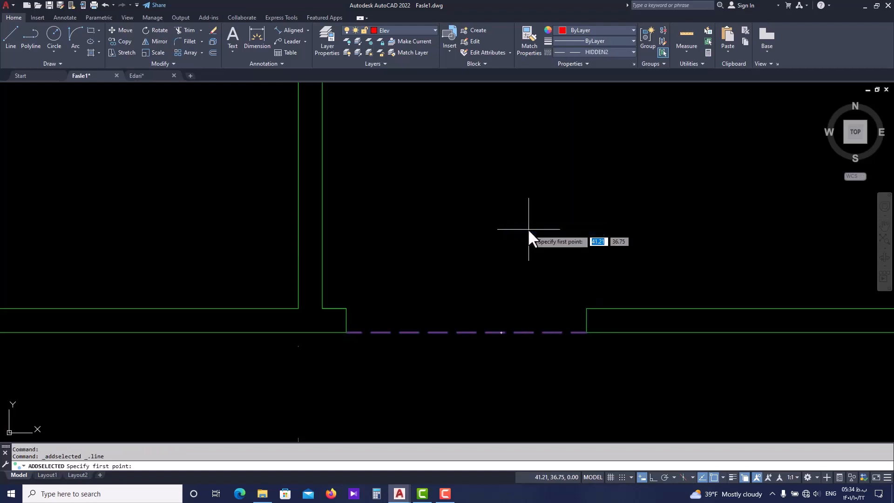
left_click(346, 309)
left_click(587, 308)
scroll(425, 316, "down", 3)
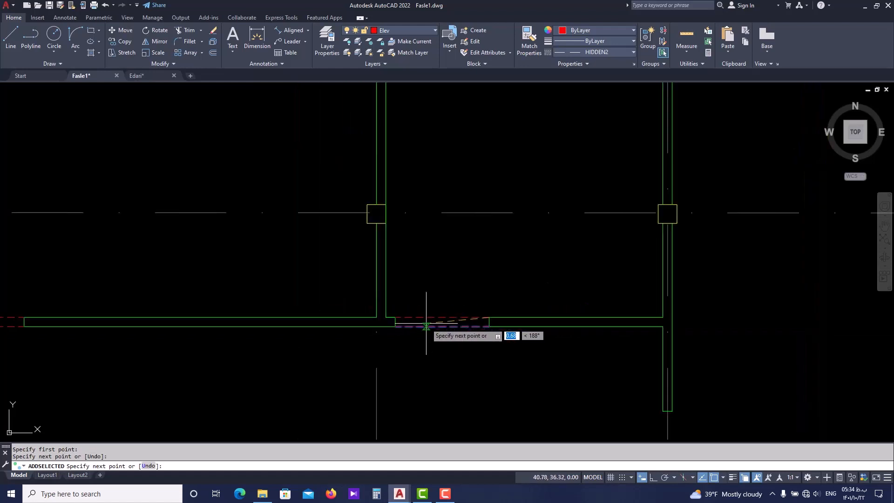
key("Return")
key("Return")
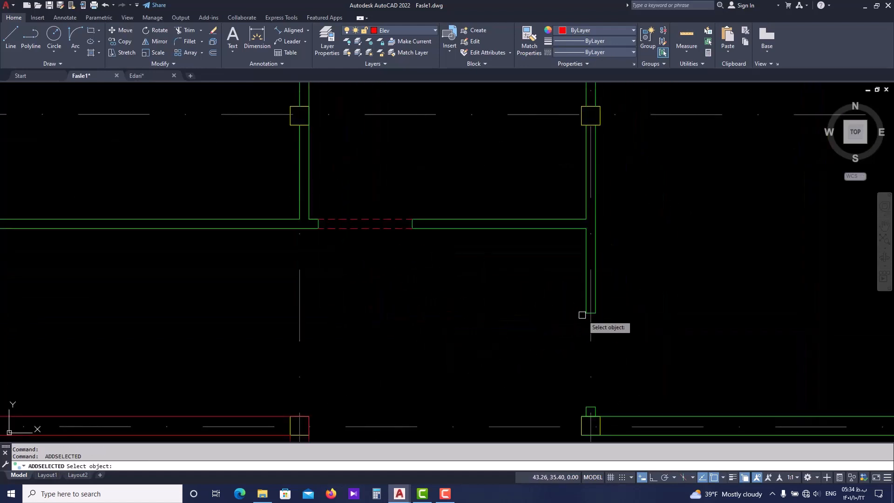
left_click(377, 228)
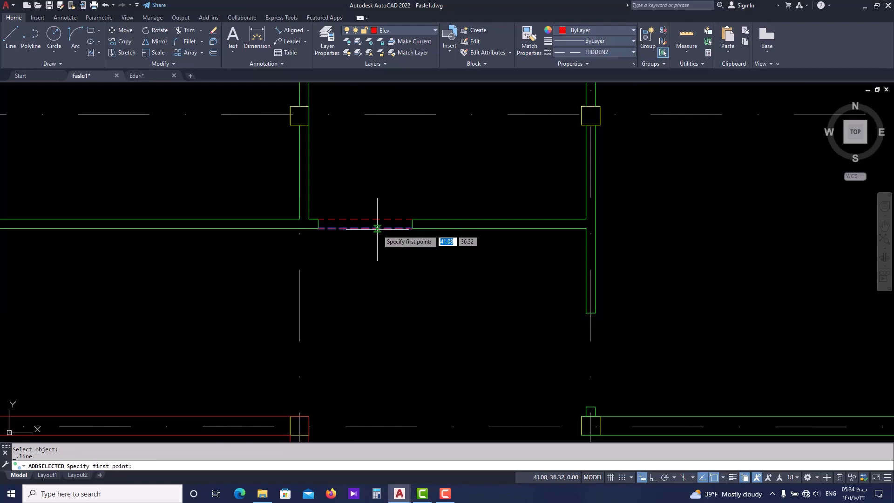
left_click(378, 229)
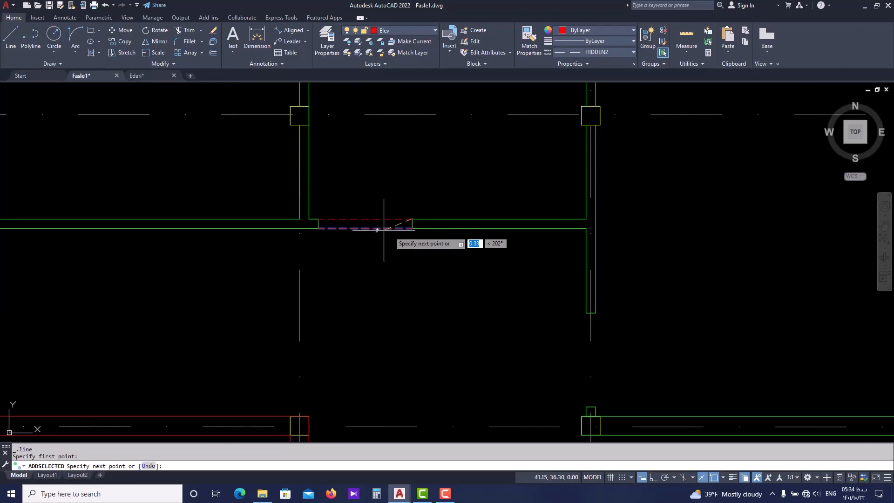
key("Escape")
Use Add Selected on the third opening's lower dashed line to draw a matching vertical line on the room side of the opening facing the corridor
left_click(391, 229)
right_click(390, 228)
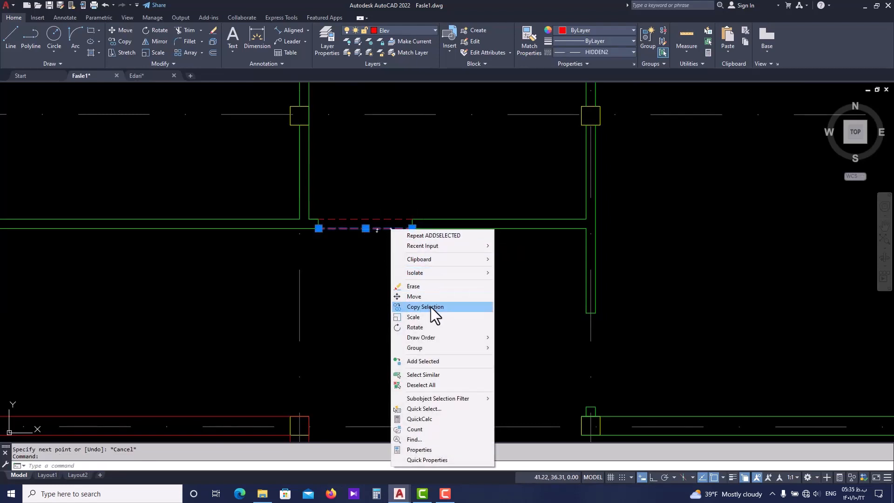
left_click(440, 361)
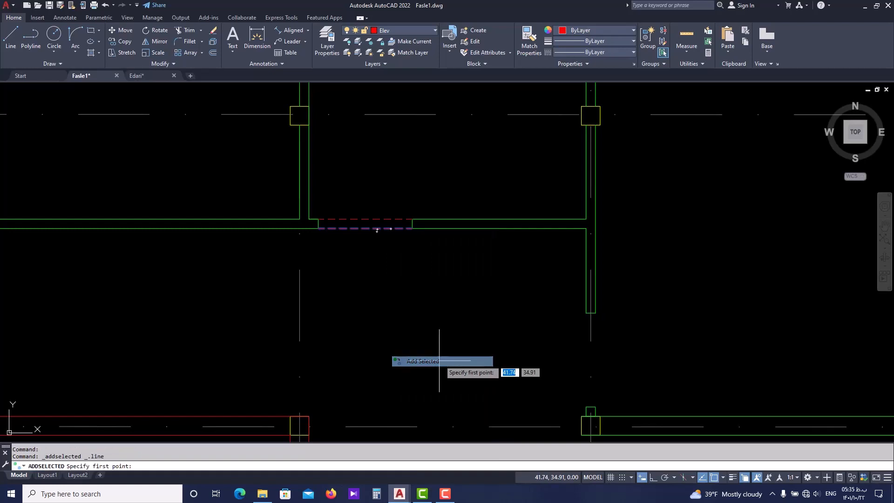
left_click(586, 313)
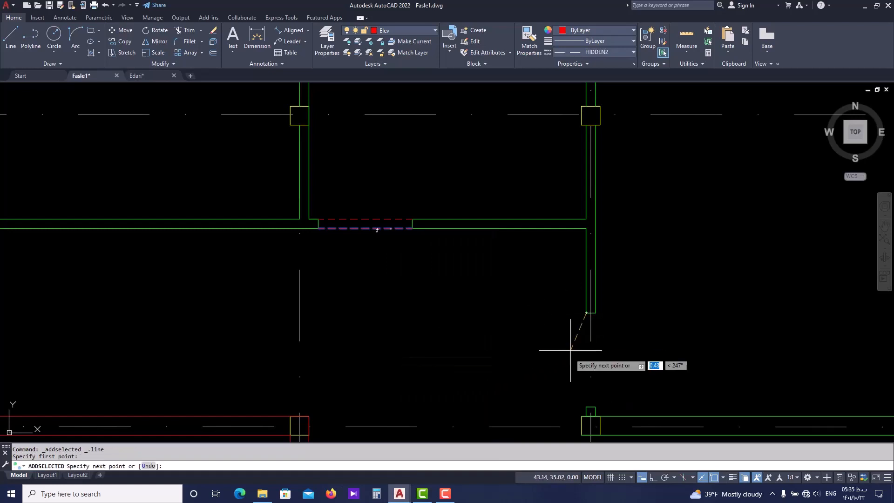
left_click(587, 407)
key("Return")
key("Return")
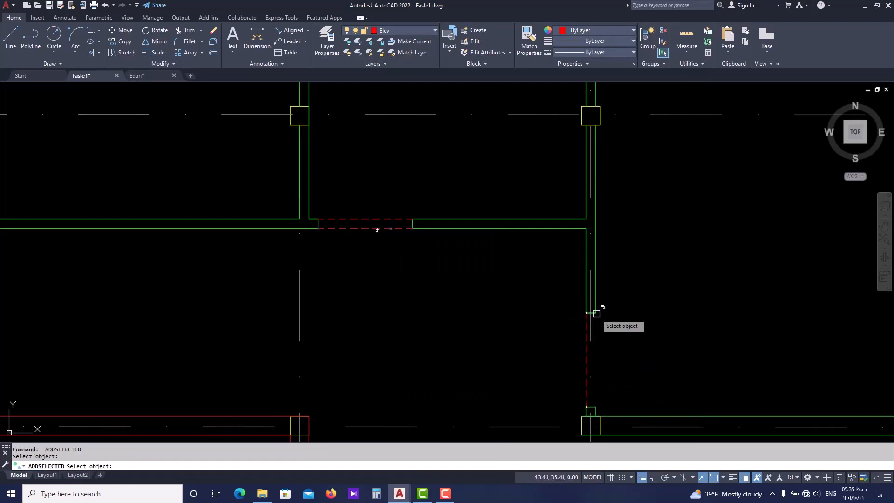
Add a second dashed line along the outer side of that vertical door opening, using its first dashed line as the source
left_click(586, 326)
left_click(597, 313)
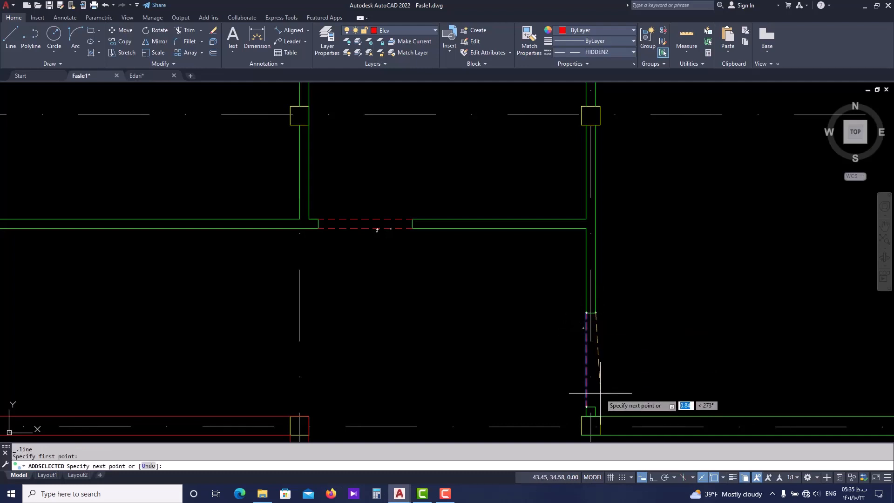
left_click(595, 407)
key("Return")
Add a dashed line on the void-facing side of the gap between the two wall stubs west of the void, using an existing door-opening line as source
scroll(589, 280, "down", 5)
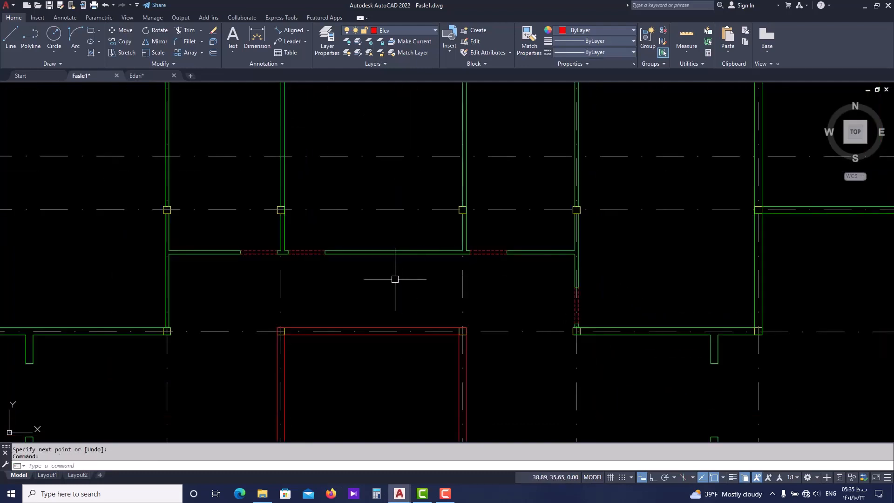
middle_click_drag(316, 282, 401, 272)
middle_click_drag(251, 289, 394, 257)
middle_click_drag(298, 363, 310, 319)
scroll(263, 351, "up", 2)
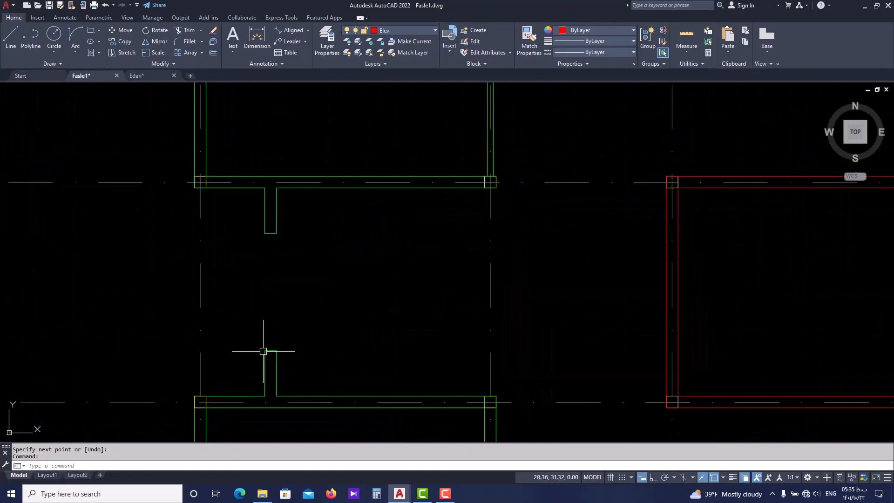
key("Return")
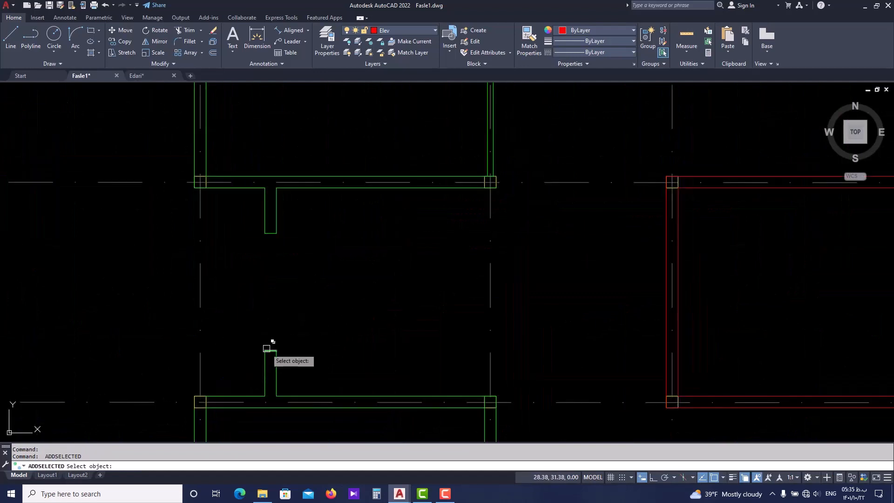
scroll(333, 289, "down", 2)
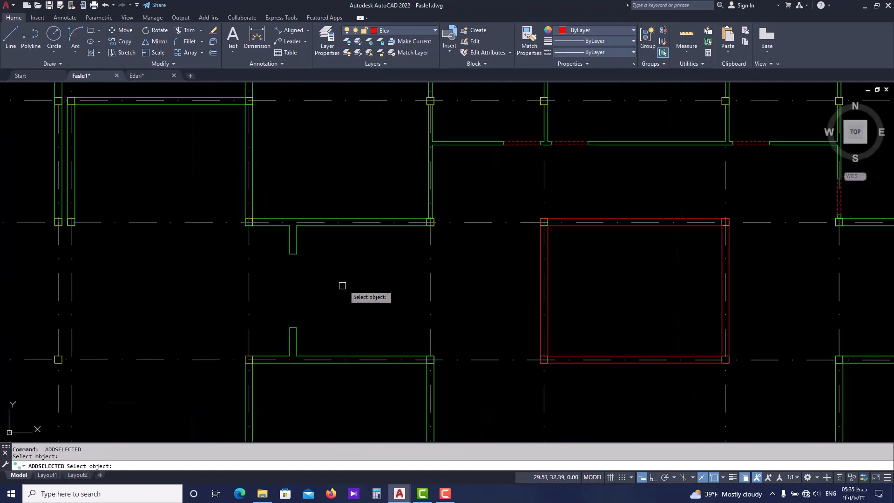
left_click(527, 144)
left_click(297, 327)
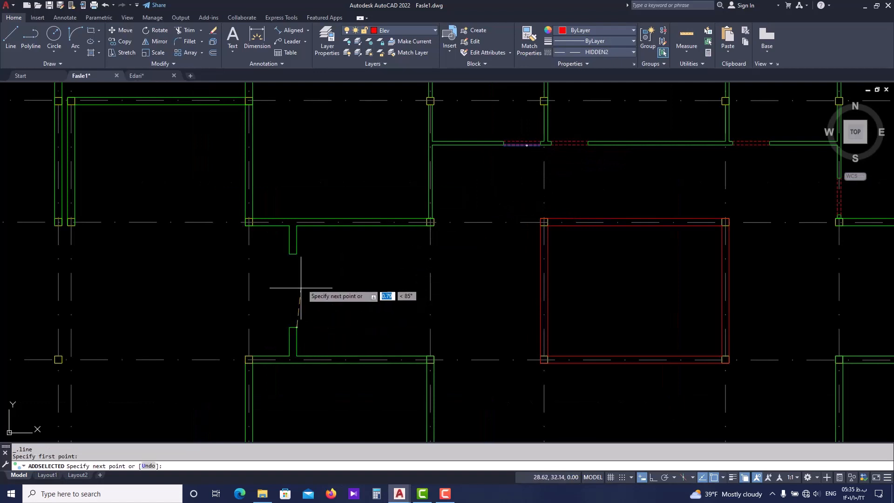
left_click(296, 254)
key("Return")
key("Return")
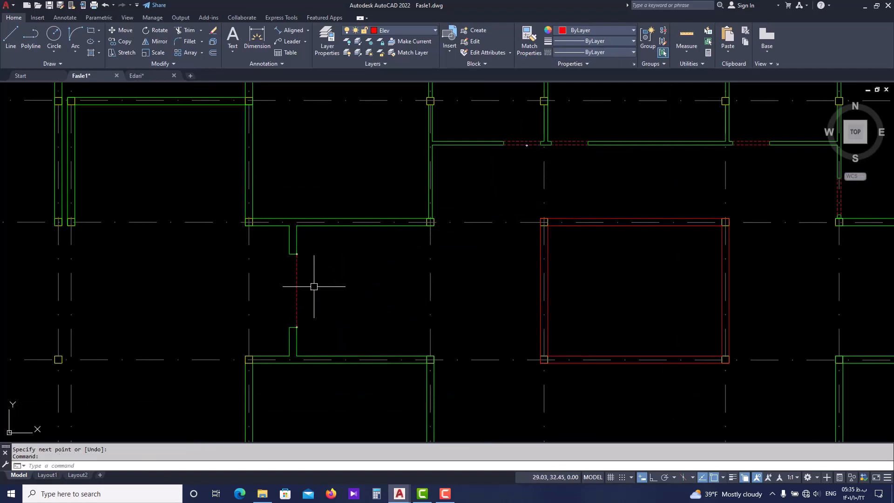
Add a 2.00-long dashed line on the west side of the same gap between the wall stubs, using the new line as source
left_click(298, 290)
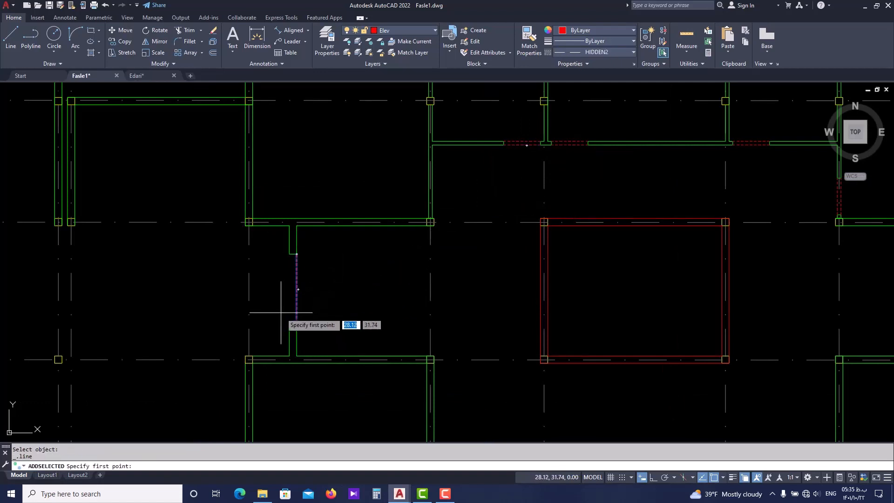
scroll(287, 319, "up", 4)
left_click(294, 339)
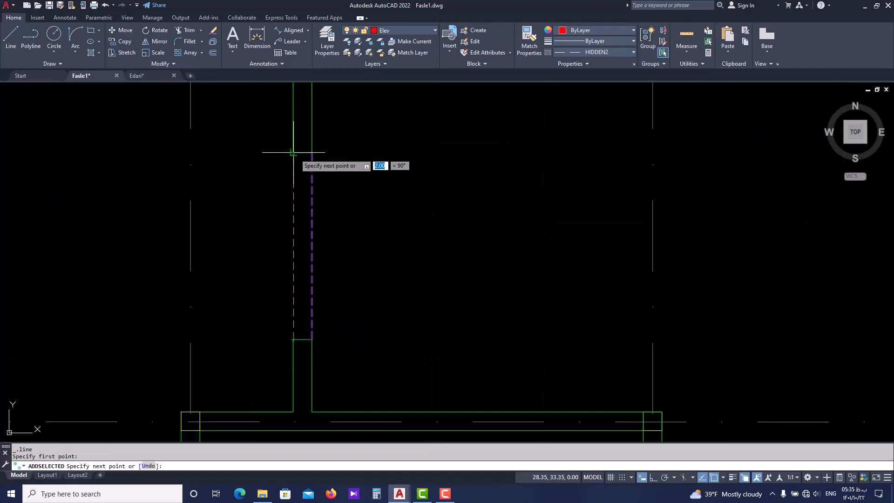
key("Escape")
scroll(293, 251, "down", 6)
mouse_move(366, 295)
middle_mouse_down()
mouse_move(421, 295)
mouse_move(369, 284)
middle_mouse_up()
middle_click_drag(689, 230, 662, 239)
scroll(656, 226, "up", 4)
scroll(483, 258, "down", 6)
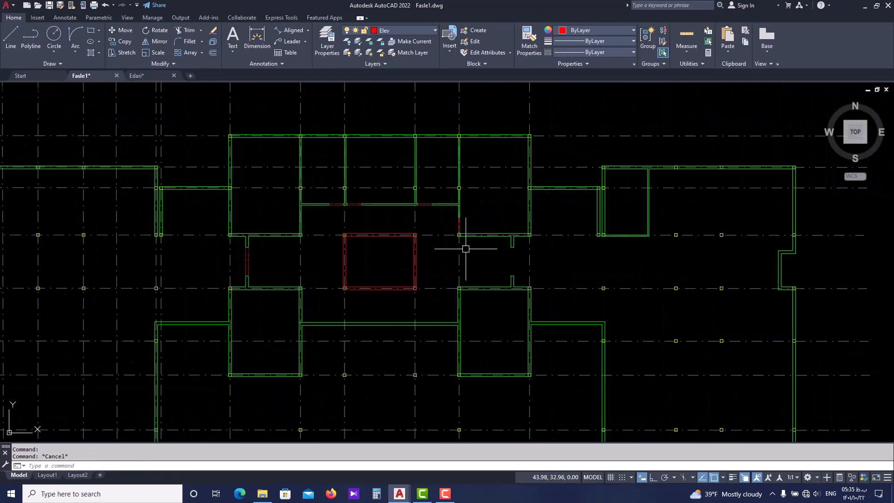
Use Add Selected on a dashed line of the west corridor gap to draw a 2.00-long line on the void-facing side of the east gap
key("Return")
scroll(261, 264, "up", 5)
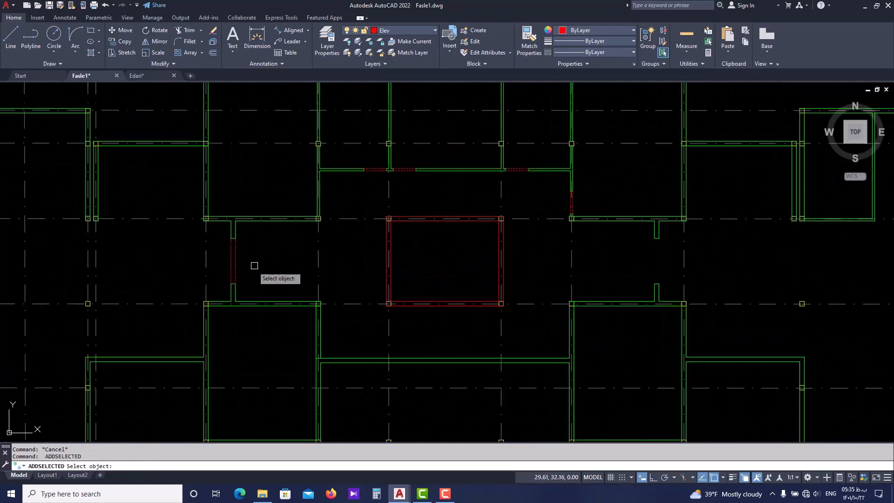
left_click(228, 261)
scroll(489, 261, "down", 2)
middle_click_drag(698, 260, 519, 266)
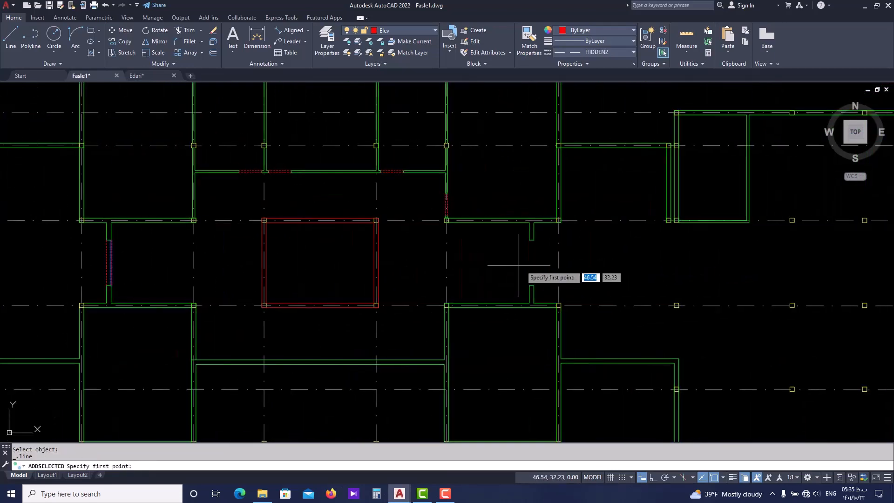
scroll(519, 265, "up", 4)
left_click(530, 204)
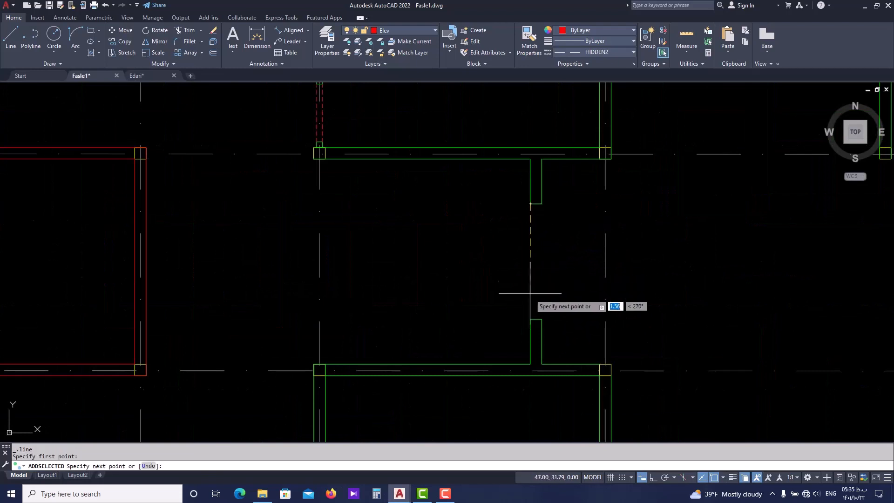
left_click(531, 319)
key("Return")
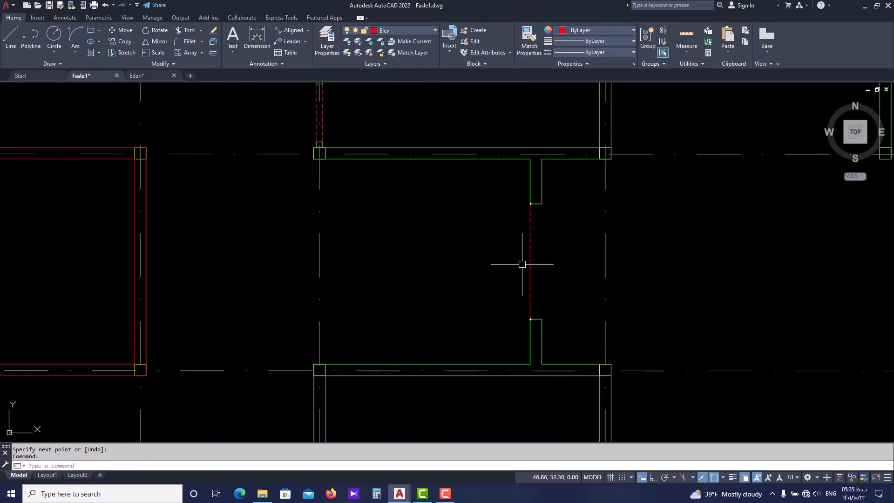
Add a second dashed line on the outer side of the gap between the wall stubs east of the void, using the new line as source
key("Return")
left_click(530, 251)
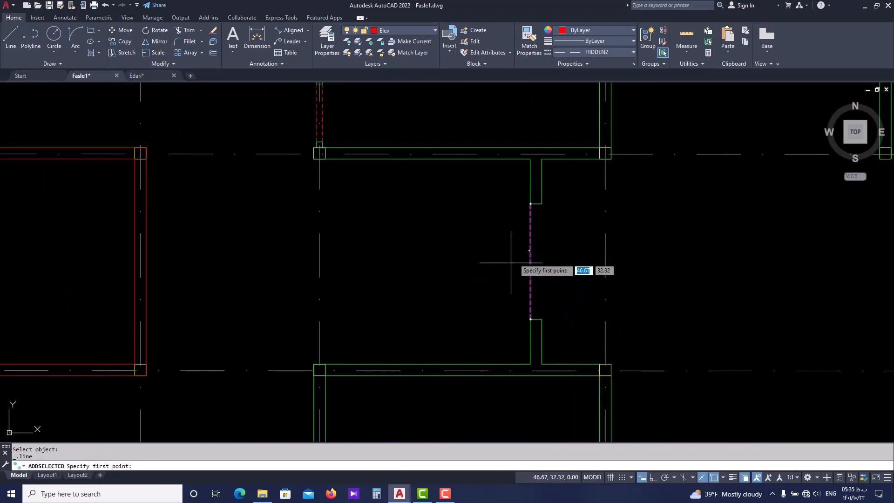
left_click(542, 204)
left_click(542, 319)
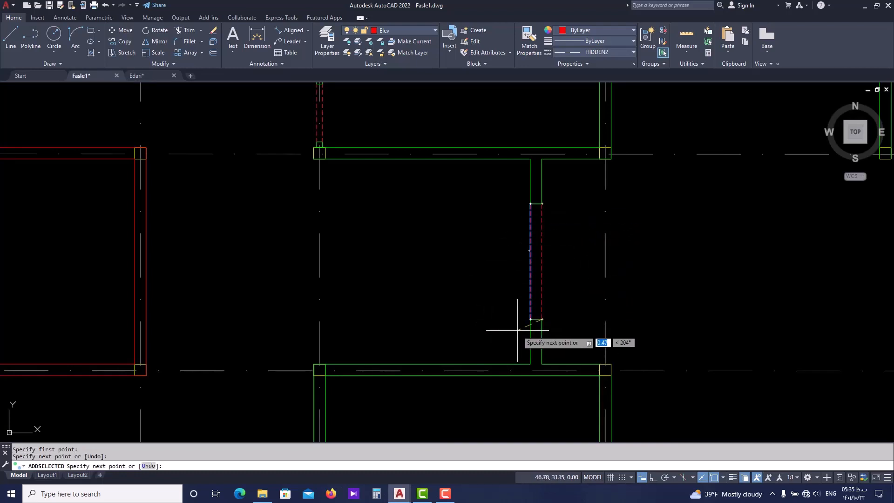
key("Escape")
scroll(500, 296, "down", 5)
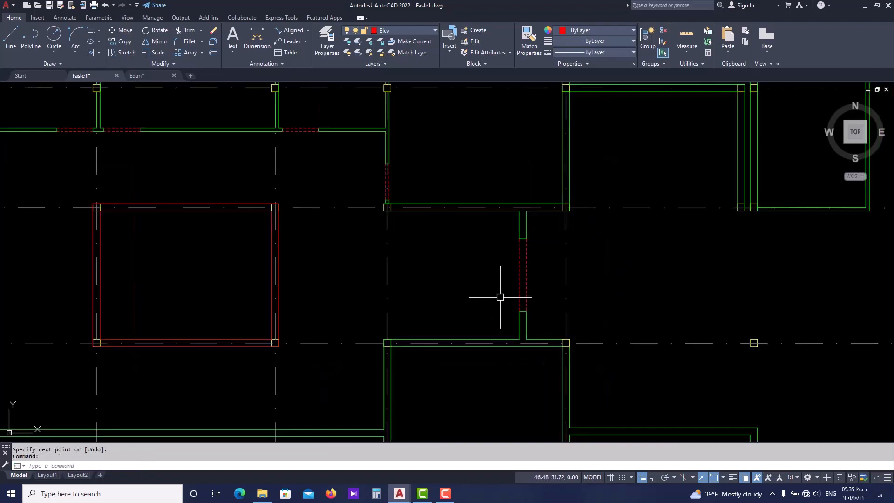
Trim the upper line of the horizontal wall south of the void where it runs across the west vertical wall
scroll(486, 291, "up", 4)
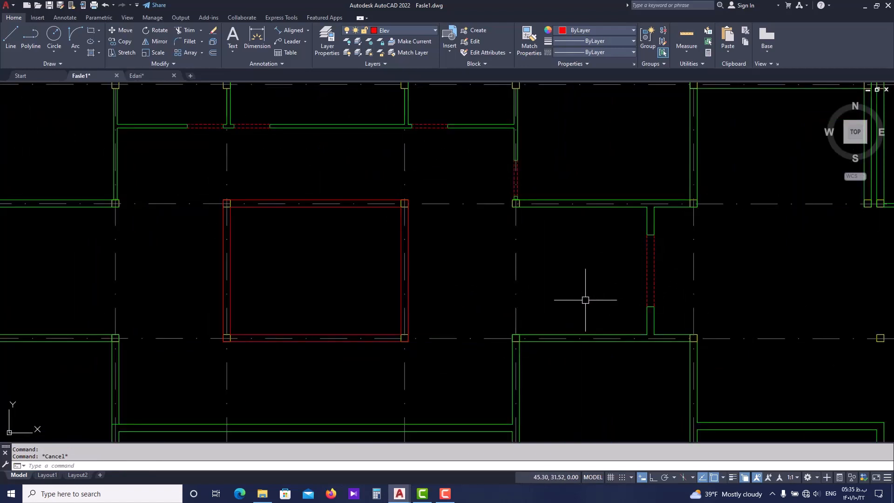
middle_click_drag(529, 293, 567, 256)
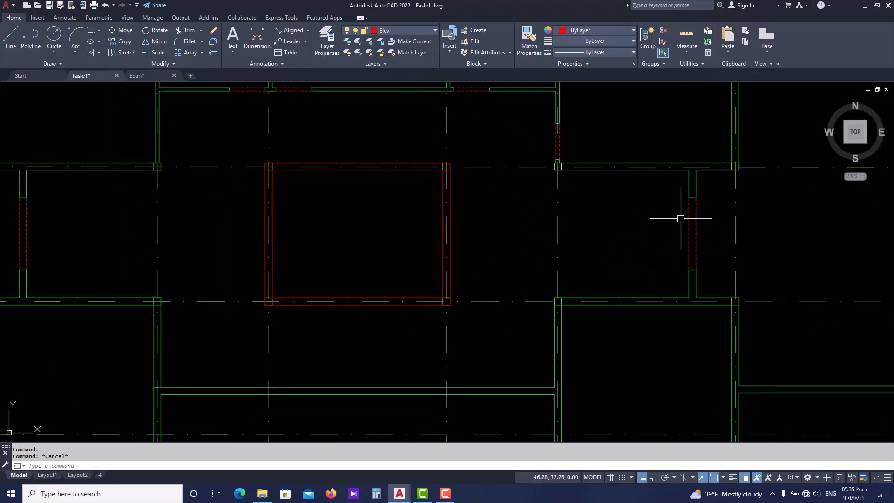
scroll(686, 225, "up", 2)
middle_click_drag(374, 323, 511, 245)
scroll(512, 246, "down", 2)
middle_click_drag(201, 325, 228, 321)
scroll(203, 345, "up", 8)
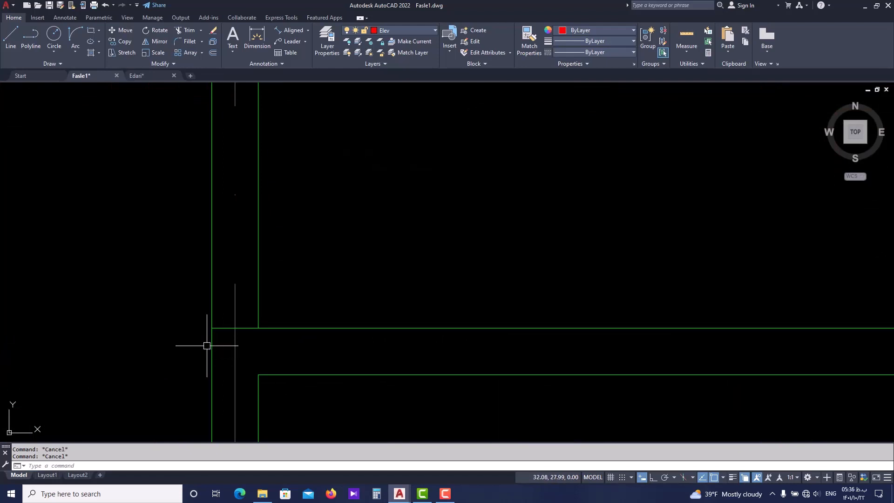
type("tr")
key("space")
scroll(242, 335, "down", 8)
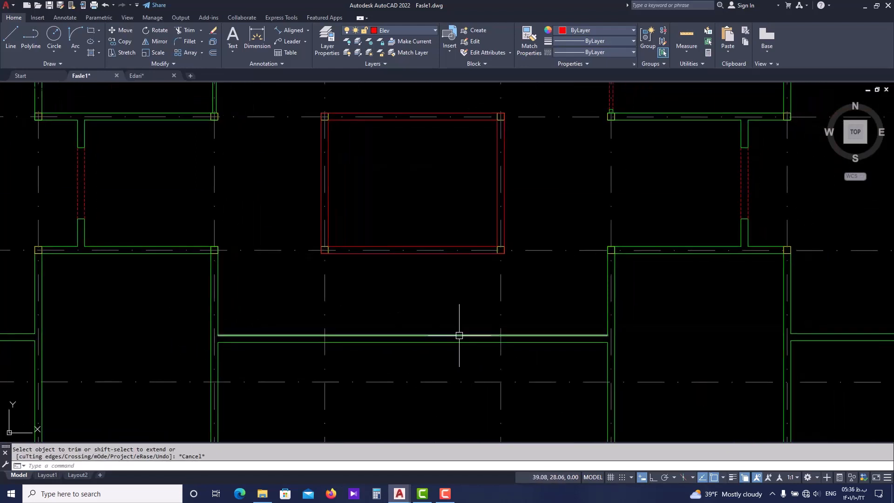
scroll(517, 330, "down", 2)
middle_click_drag(517, 331, 507, 357)
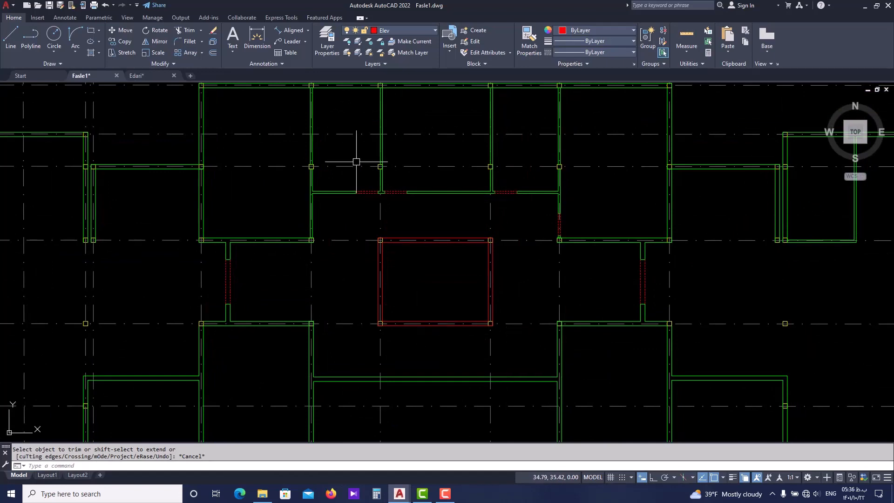
Following Edari.dwg, draw a dashed diagonal from the void's northwest corner to the hall's northwest inner corner, using a door-opening line as the Add Selected source
left_click(159, 76)
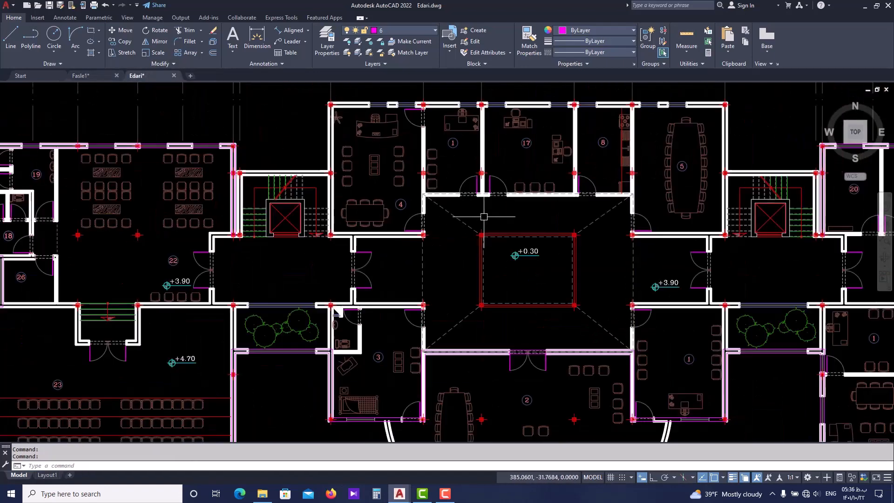
scroll(652, 266, "up", 2)
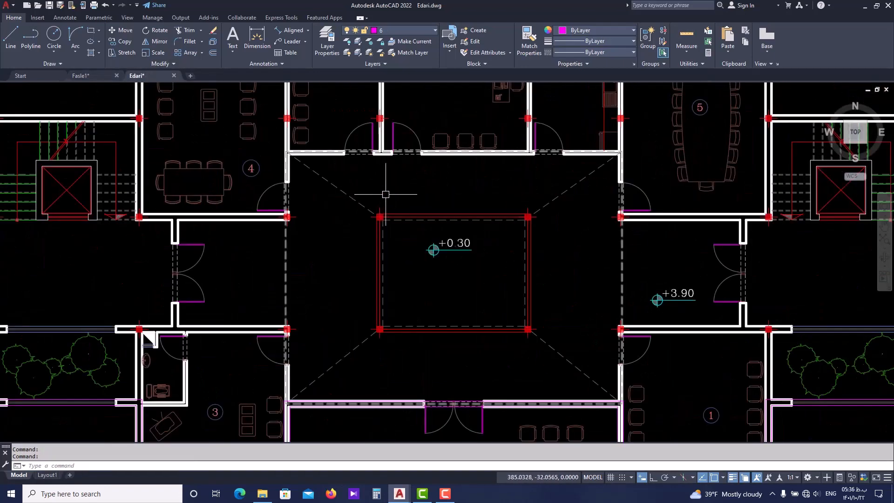
left_click(107, 77)
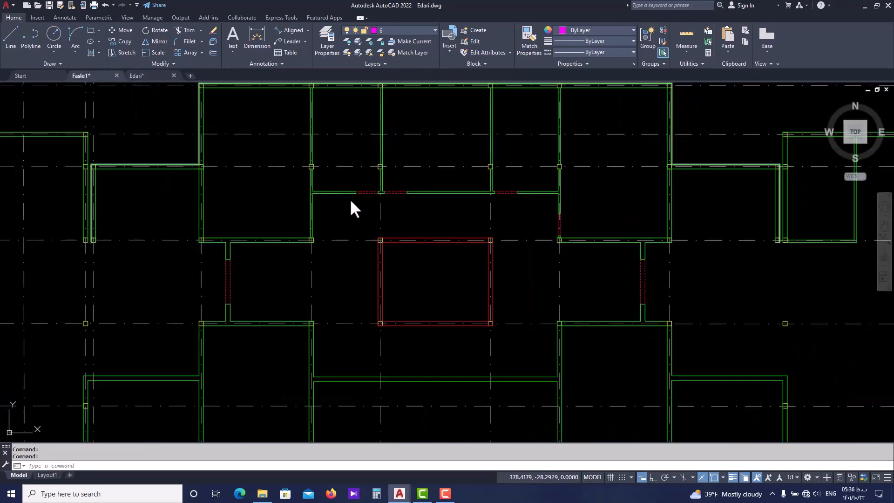
key("Return")
scroll(380, 235, "up", 2)
key("Escape")
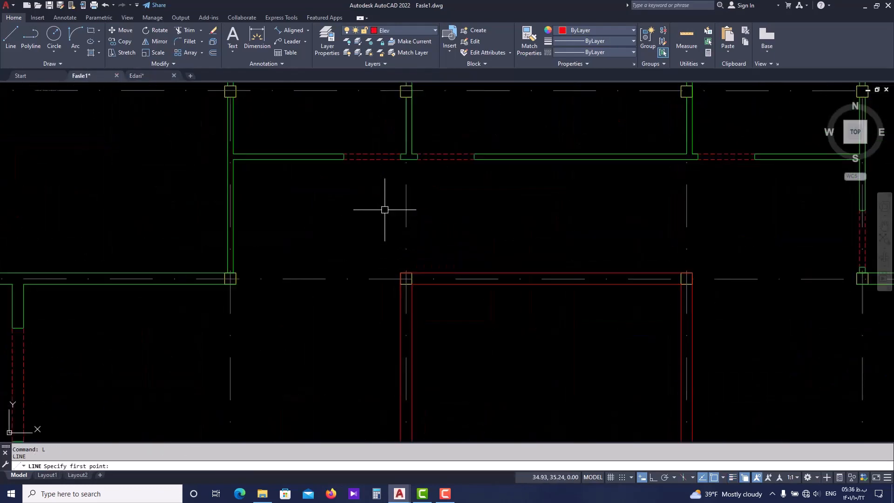
left_click(373, 160)
right_click(383, 161)
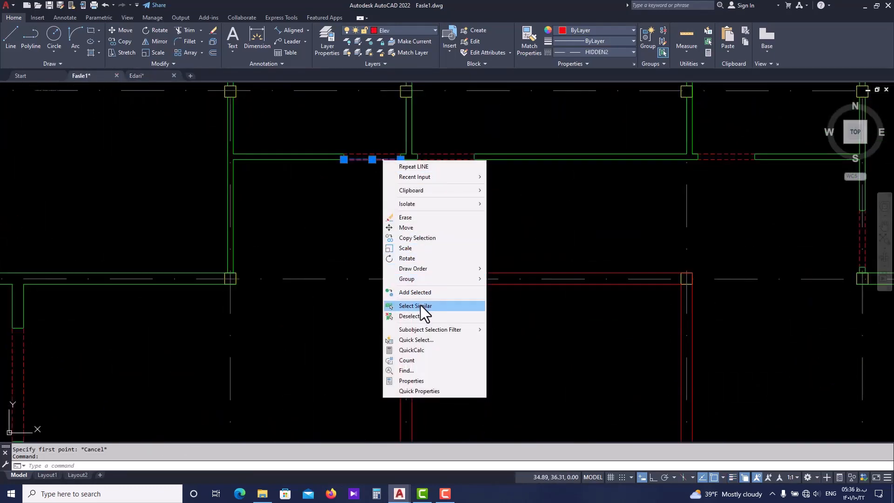
left_click(420, 292)
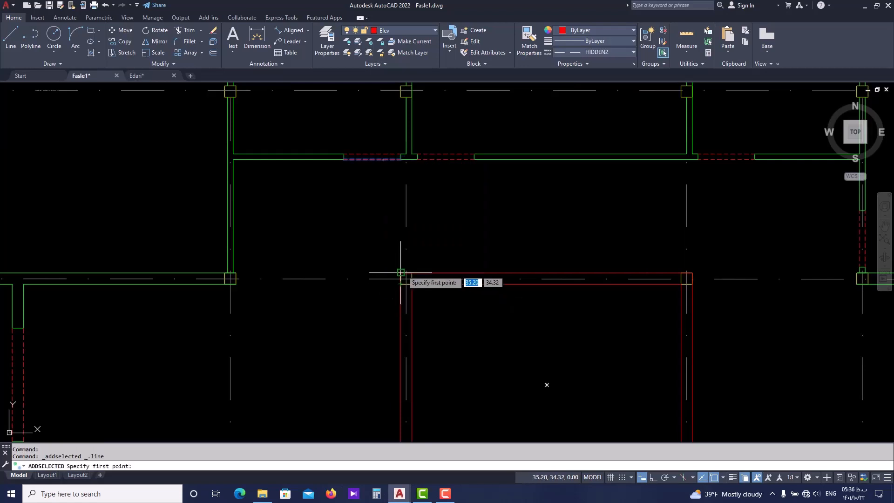
left_click(401, 272)
left_click(233, 160)
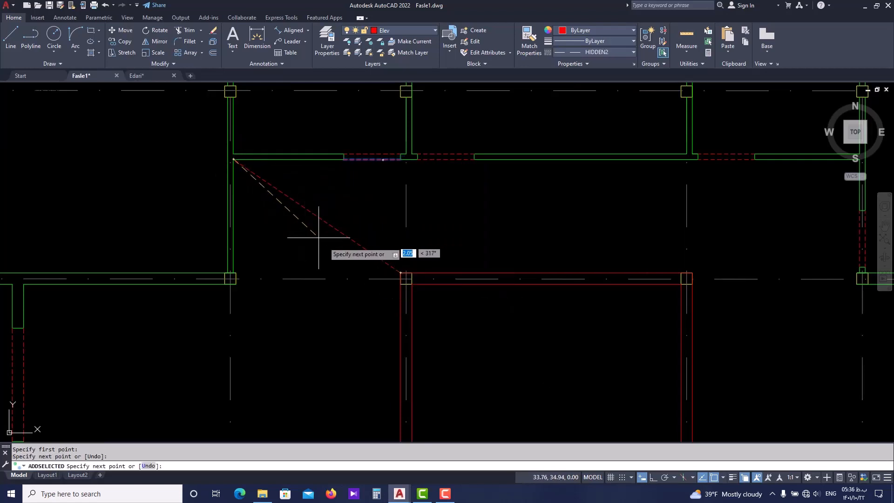
key("Escape")
scroll(393, 229, "down", 2)
key("Return")
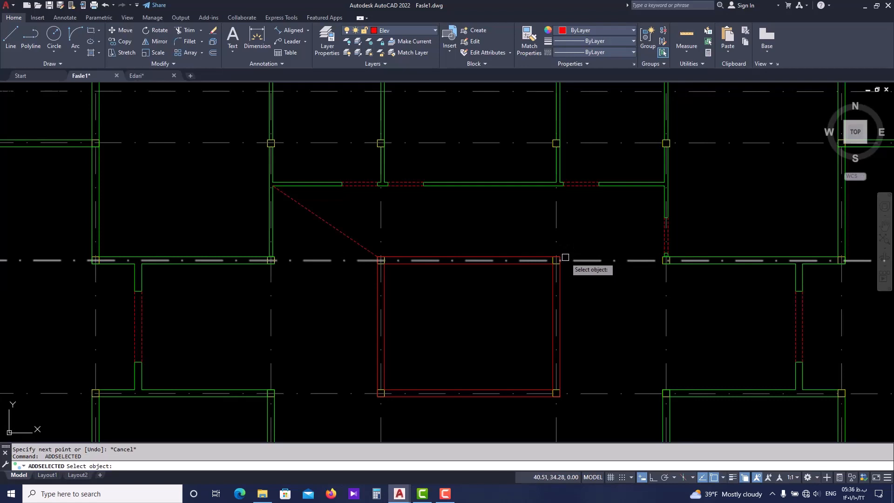
left_click(342, 234)
left_click(559, 256)
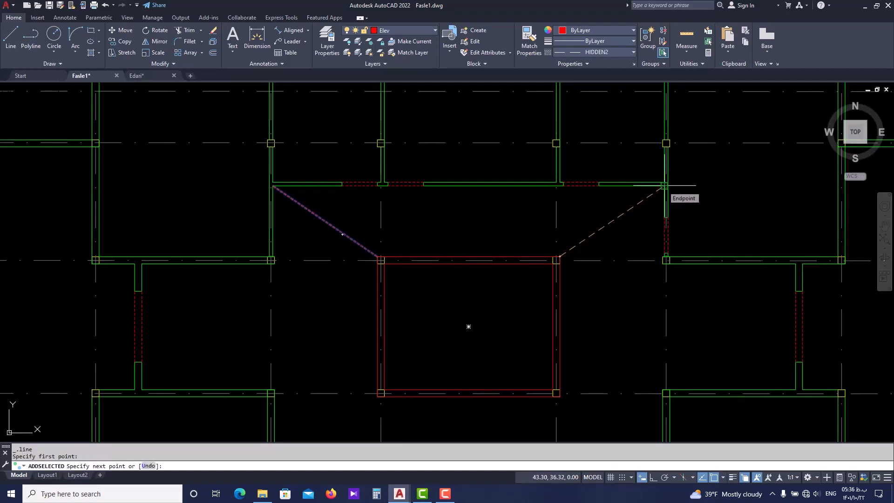
key("Escape")
scroll(488, 186, "down", 2)
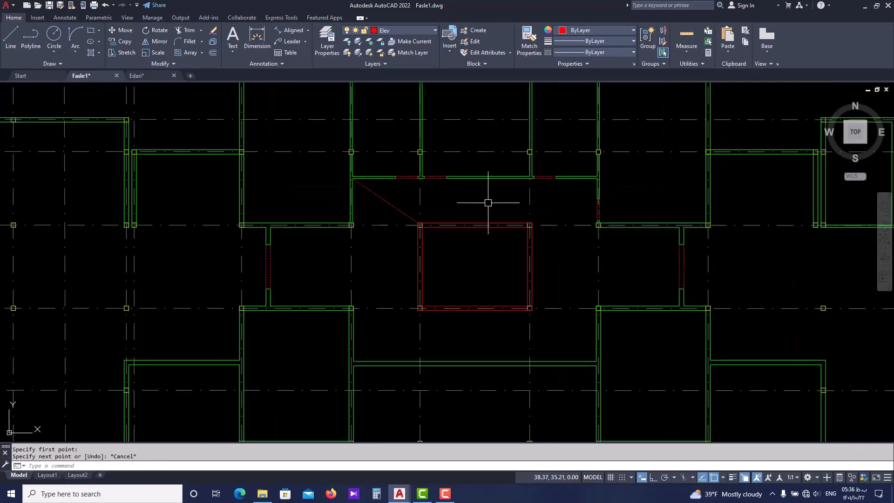
Add a 3.55-long vertical dashed line across the corridor mouth west of the void, between the two column corners, using the diagonal as source
scroll(350, 253, "up", 4)
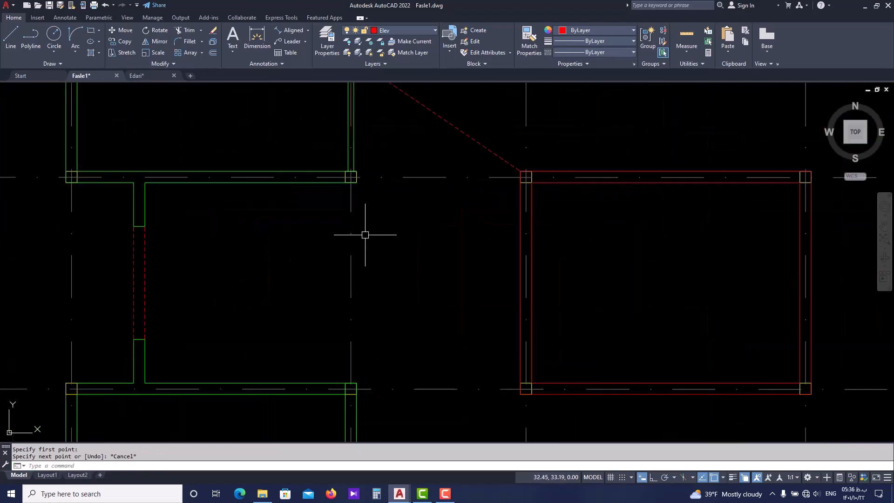
left_click(434, 112)
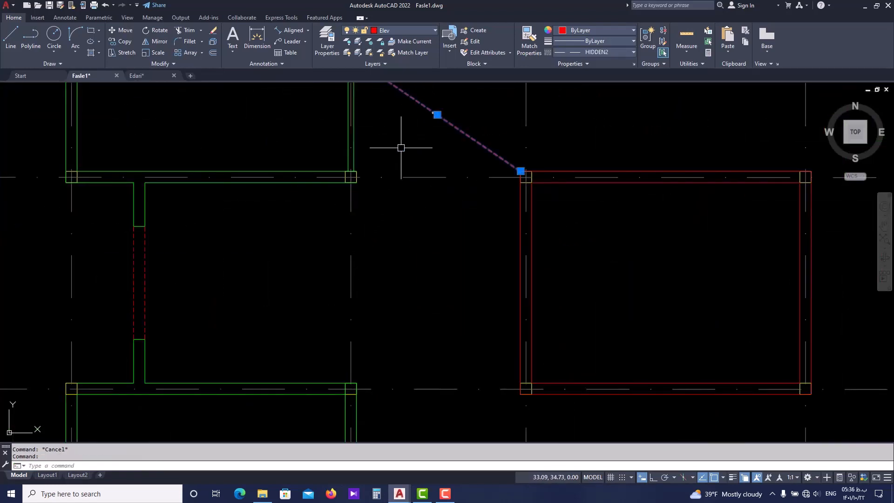
key("Return")
left_click(356, 184)
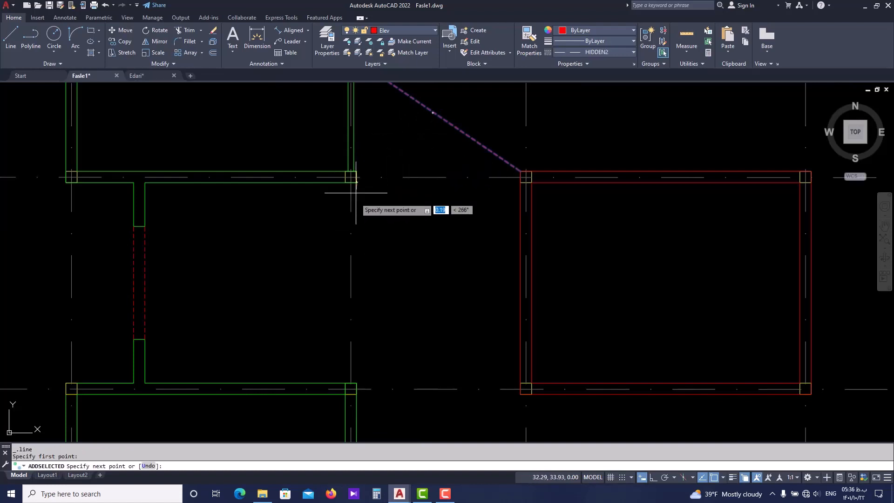
left_click(358, 385)
key("Escape")
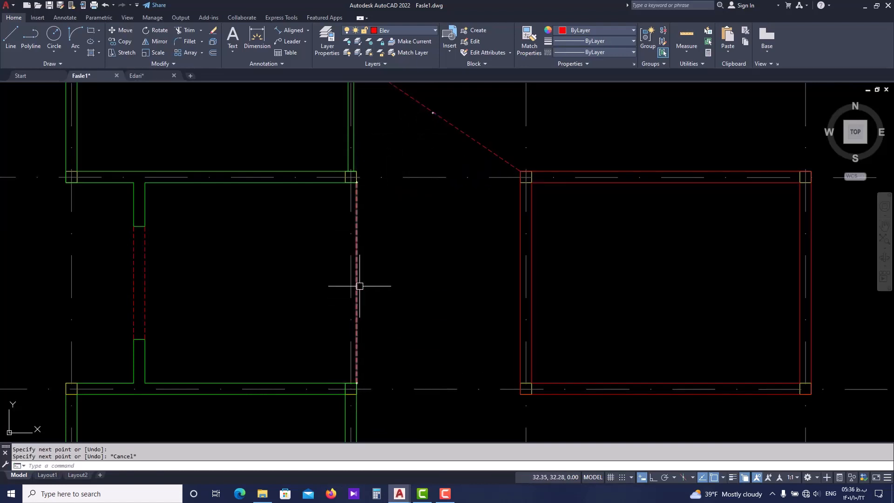
Set the linetype scale of the dashed line across the west corridor mouth to 0.10
scroll(368, 294, "down", 3)
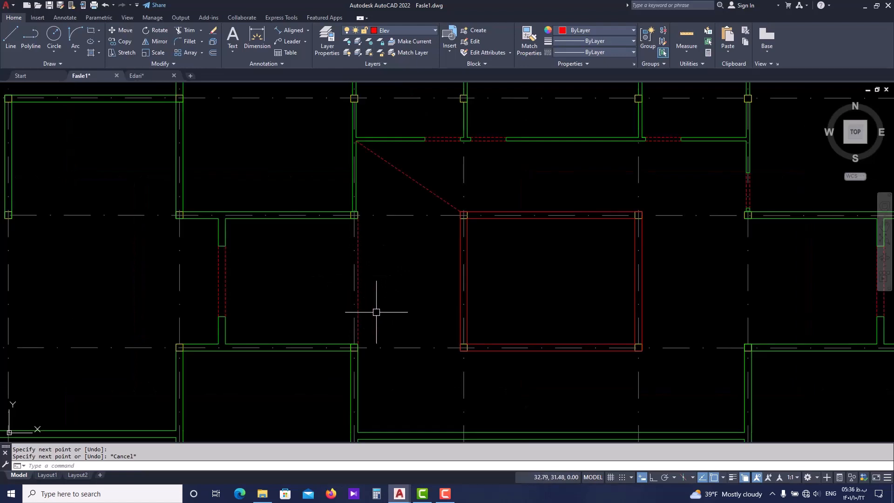
scroll(318, 280, "up", 4)
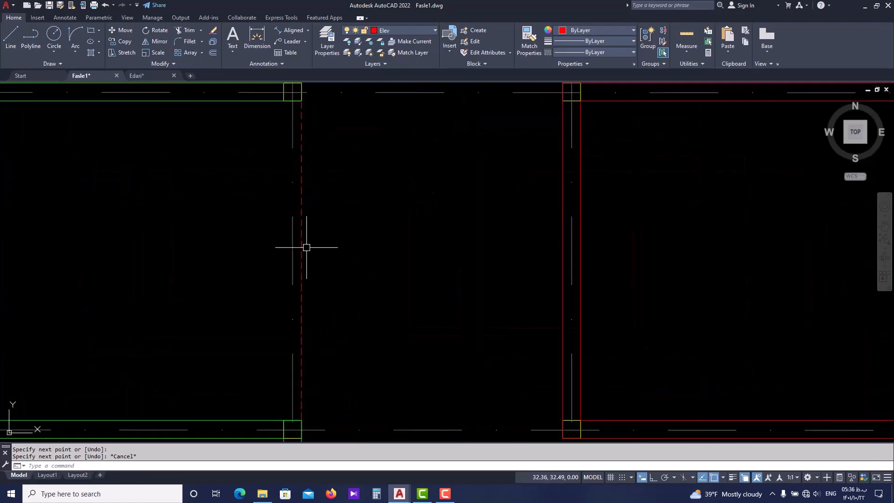
scroll(308, 232, "down", 4)
scroll(161, 279, "up", 4)
scroll(316, 269, "down", 4)
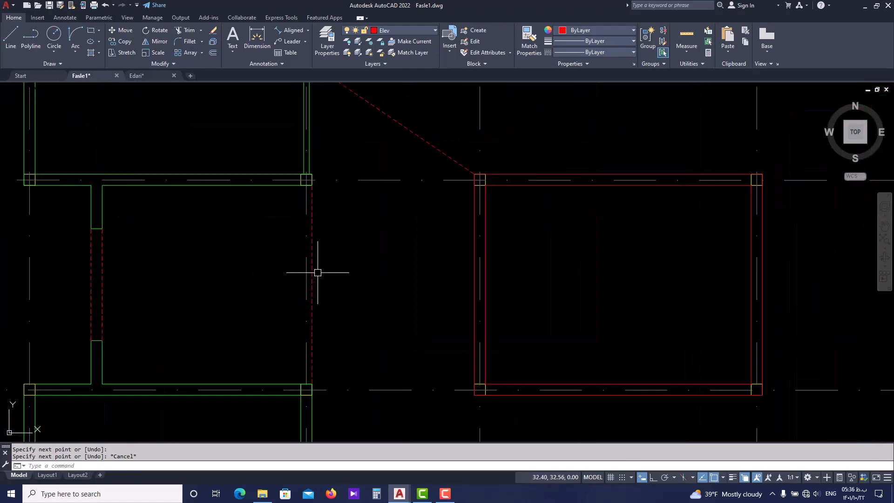
scroll(313, 253, "up", 4)
left_click(308, 253)
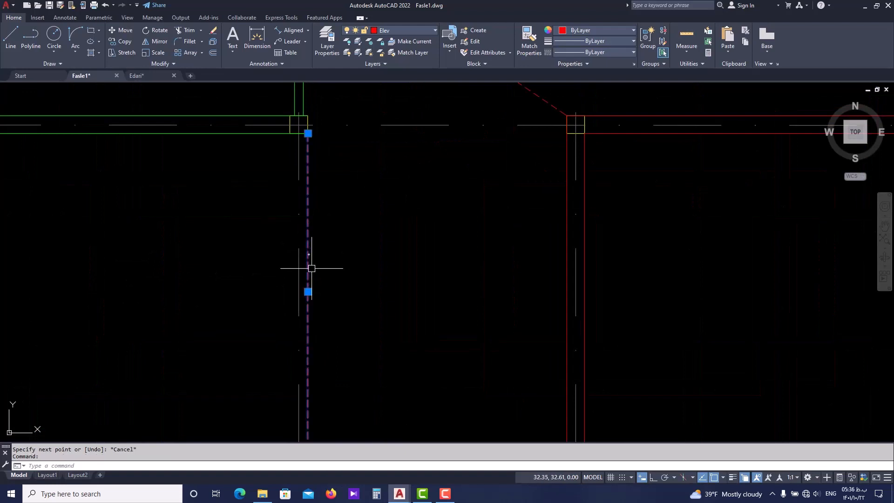
scroll(310, 261, "down", 4)
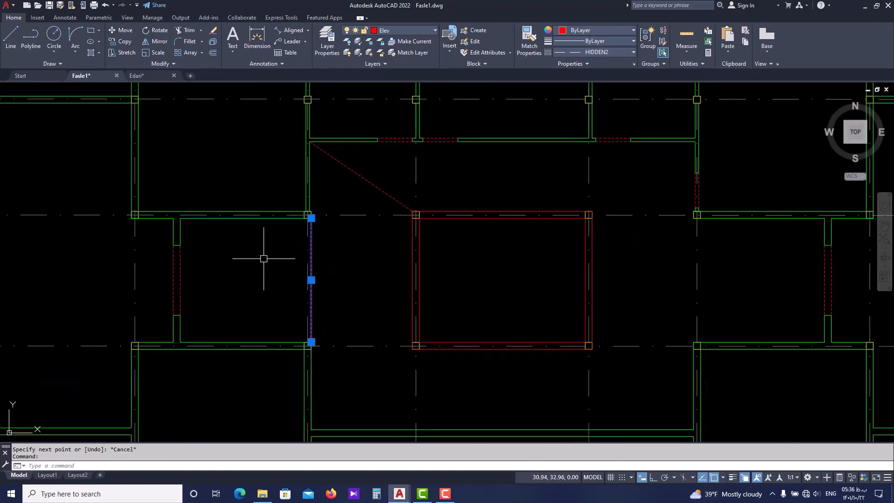
key("ctrl+1")
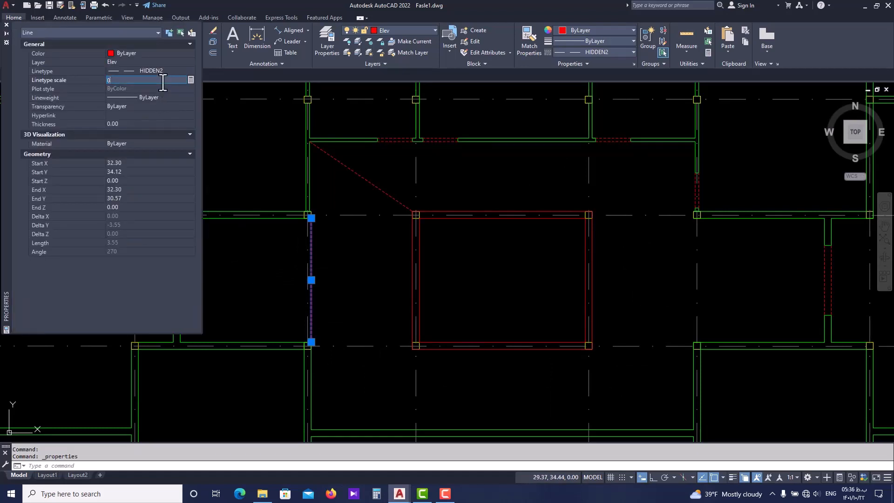
key("Tab")
key("Return")
left_click(169, 83)
key("Return")
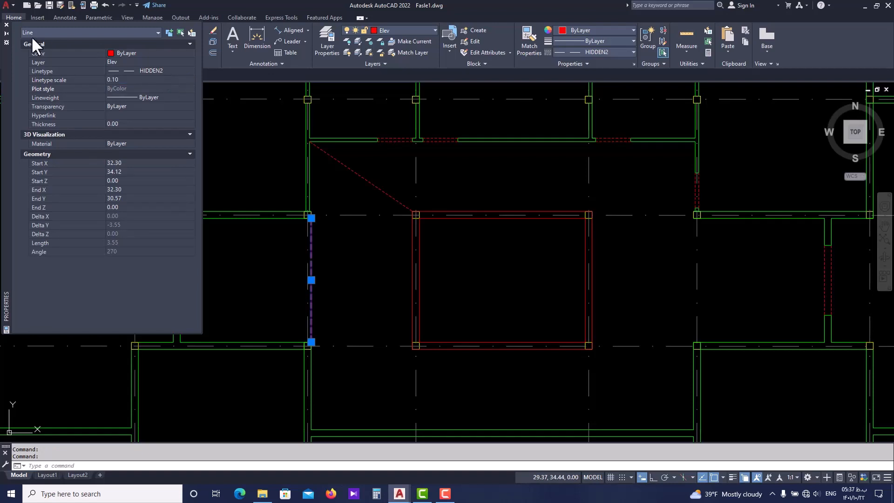
left_click(6, 26)
key("Escape")
Match the properties of the dashed line across the west corridor mouth onto the diagonal at the void's northwest corner
scroll(325, 248, "up", 2)
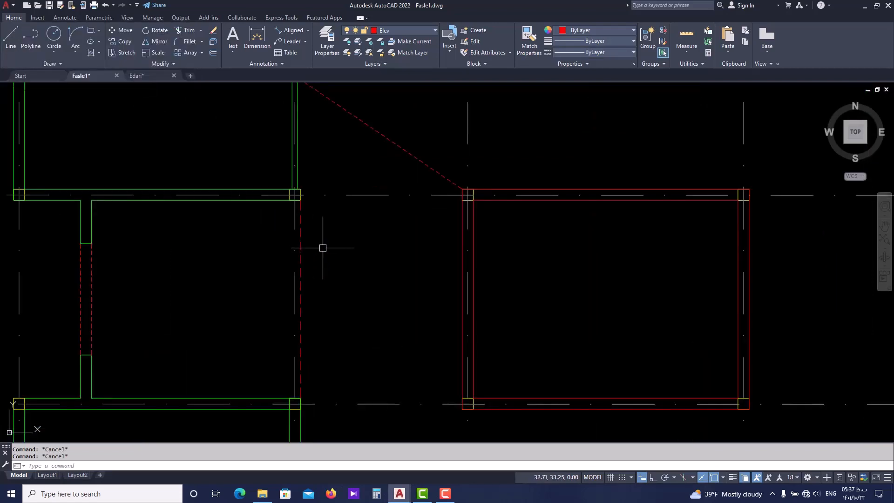
type("ma")
key("Return")
left_click(300, 237)
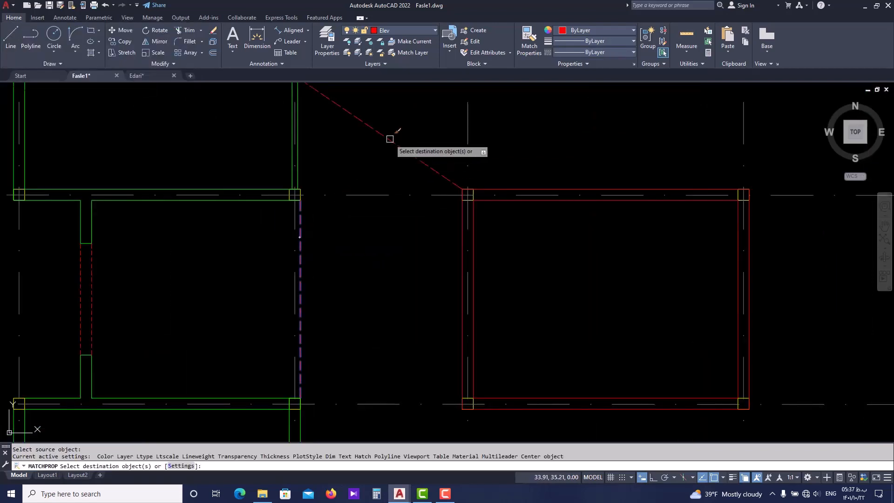
left_click(389, 140)
key("Escape")
scroll(368, 196, "down", 2)
middle_click_drag(368, 198, 361, 222)
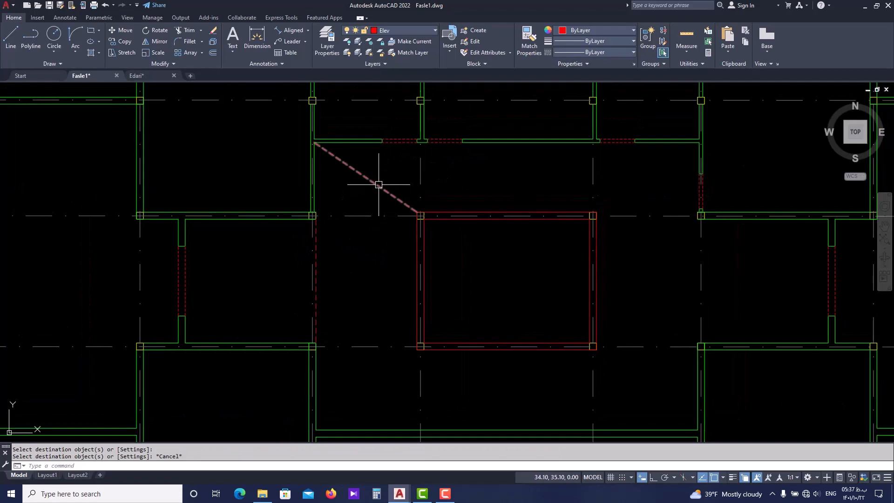
key("Escape")
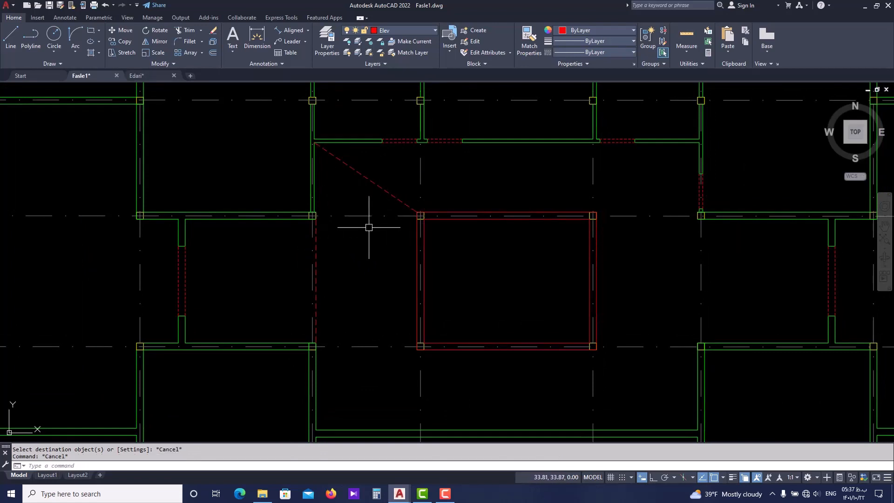
Mirror the west corridor mouth's dashed line about the void's vertical centerline onto the east corridor mouth, keeping the original
type("mi")
key("Return")
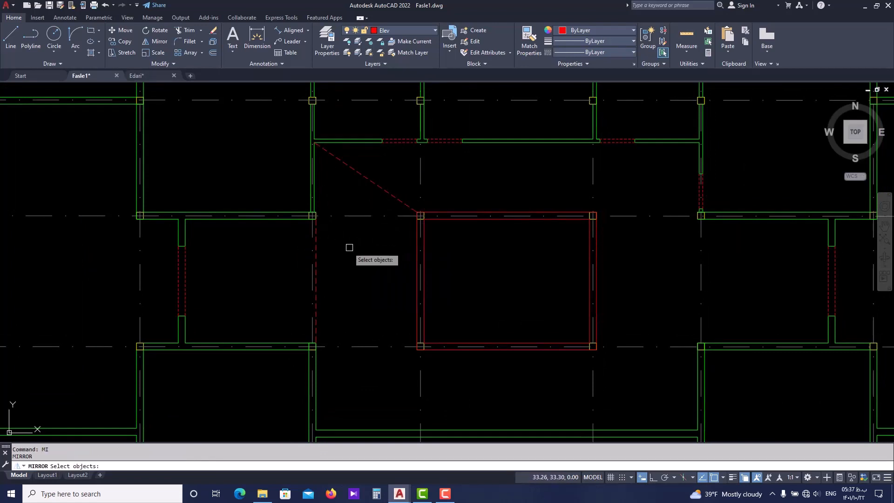
key("Return")
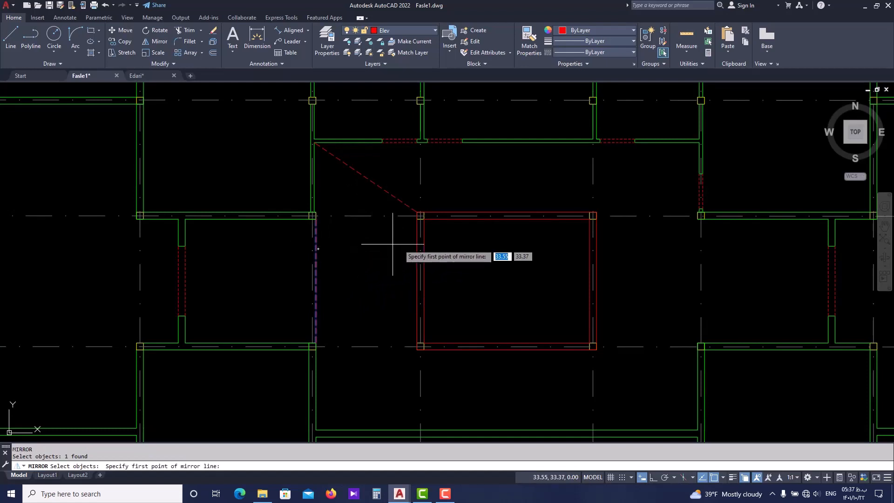
left_click(508, 216)
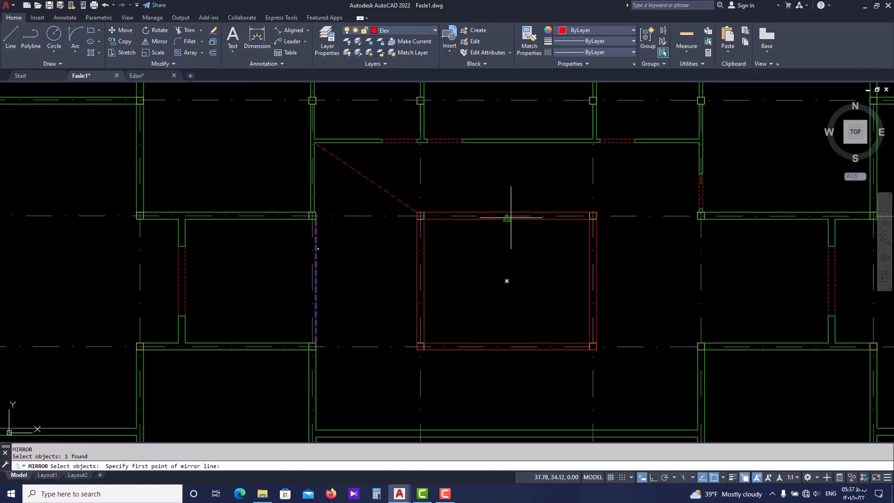
left_click(507, 345)
key("Return")
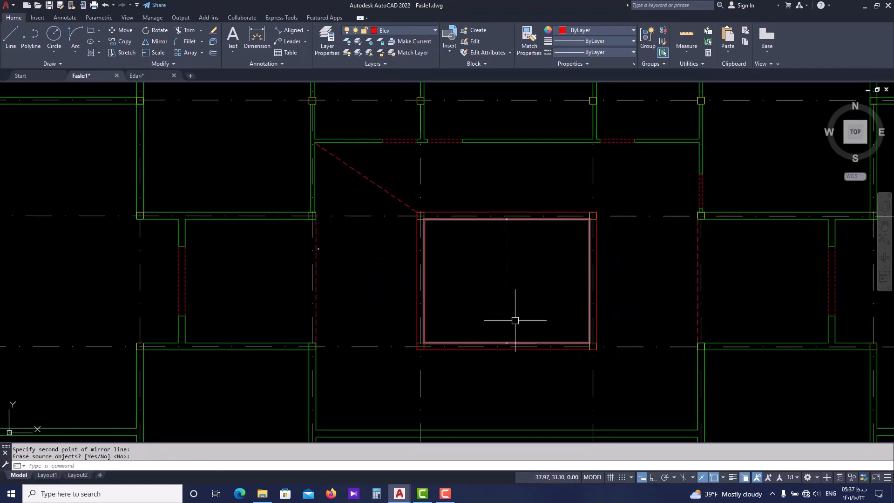
Mirror the northwest dashed diagonal about the void's vertical centerline onto the northeast corner, keeping the original
middle_click_drag(440, 218, 444, 264)
left_click(398, 233)
left_click(379, 242)
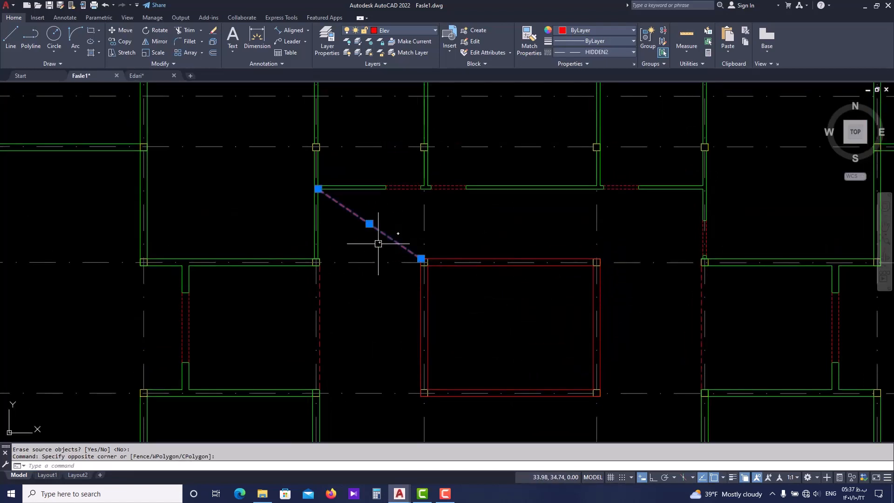
key("Return")
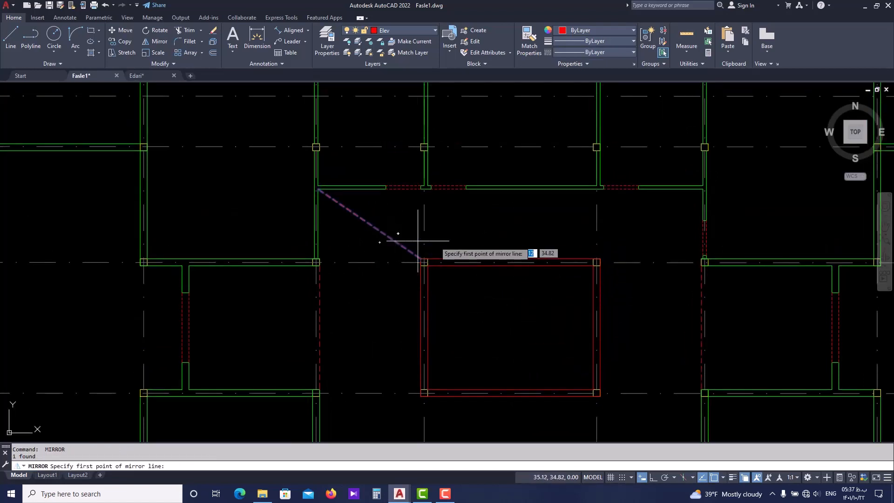
left_click(511, 258)
left_click(510, 189)
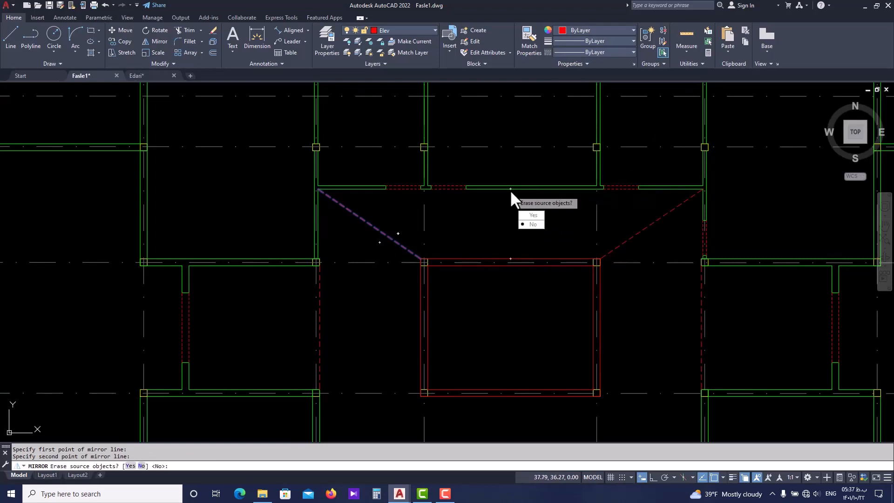
key("Return")
Mirror both northern diagonals to the south about the line joining the midpoints of the two corridor-mouth dashed lines, keeping the originals
scroll(510, 190, "down", 4)
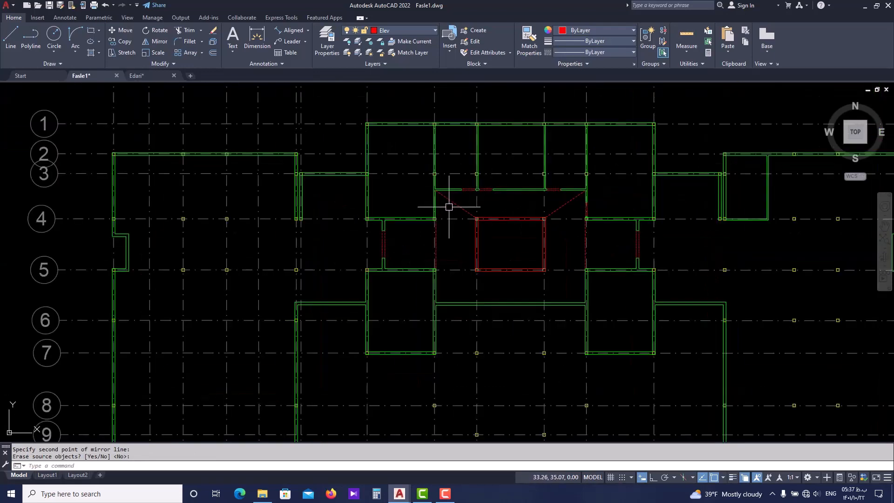
left_click(559, 208)
scroll(470, 236, "up", 2)
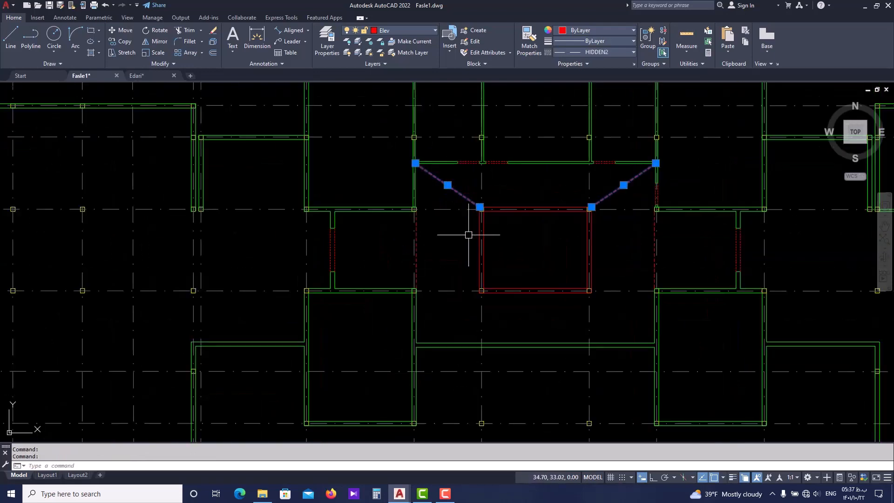
key("Return")
scroll(449, 242, "up", 2)
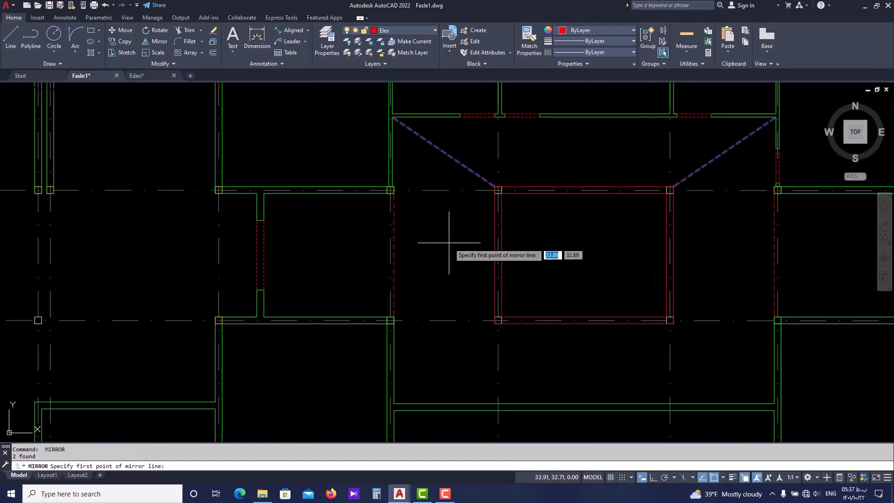
left_click(394, 255)
left_click(775, 255)
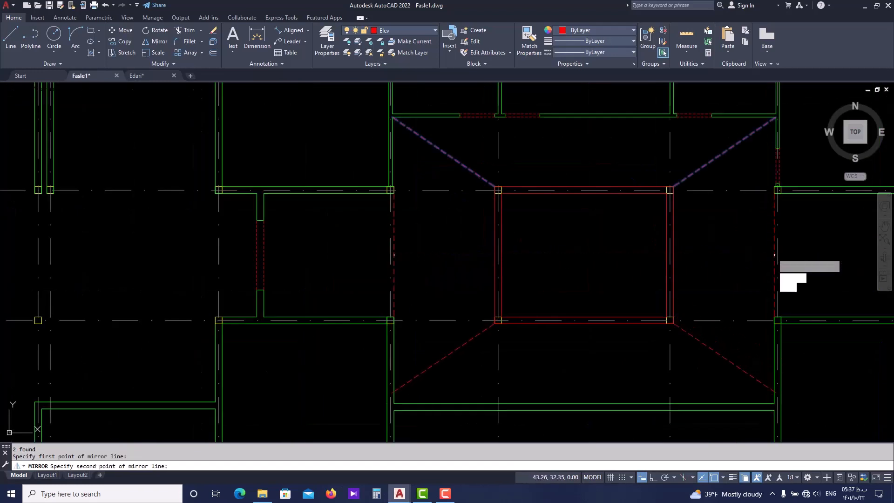
key("Return")
middle_click_drag(719, 247, 638, 243)
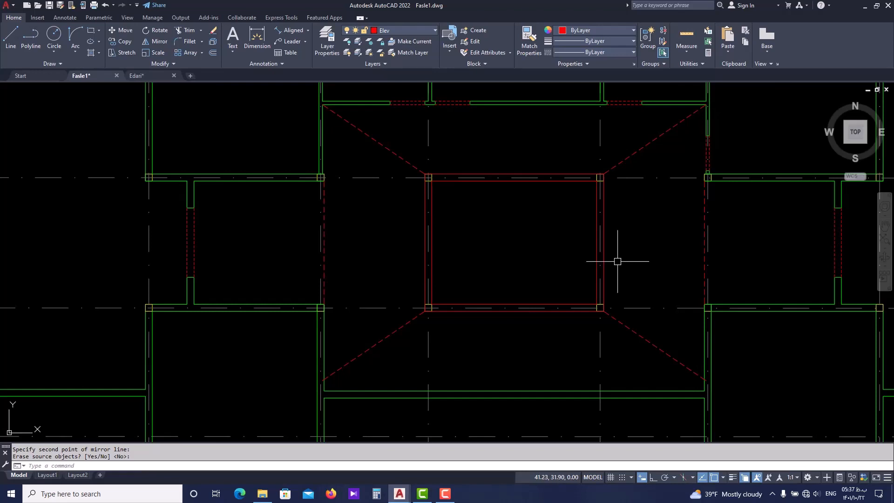
Stretch the outer end of the southwest diagonal to the hall's southwest inner corner
scroll(489, 285, "down", 2)
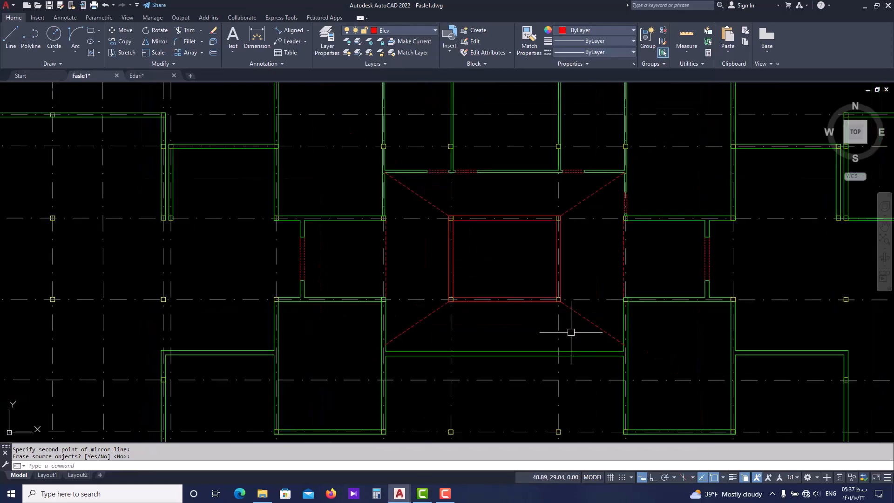
scroll(595, 325, "up", 2)
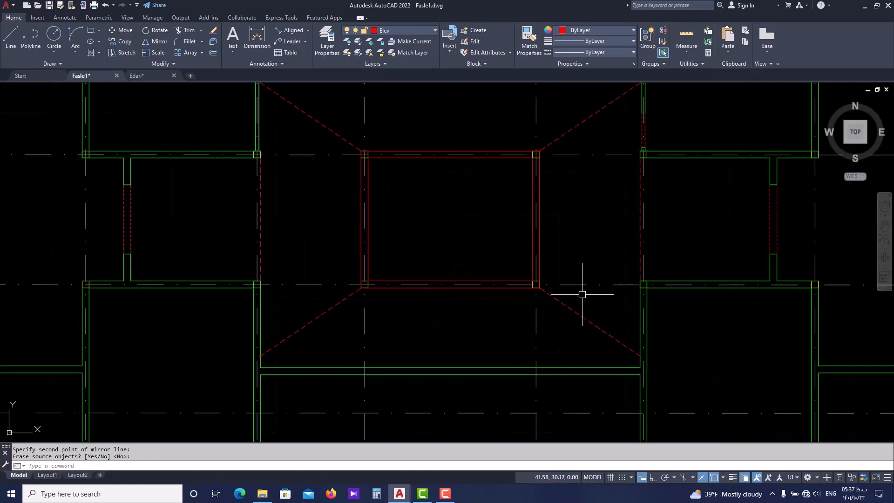
mouse_move(306, 306)
middle_mouse_down()
mouse_move(333, 342)
mouse_move(326, 292)
middle_mouse_up()
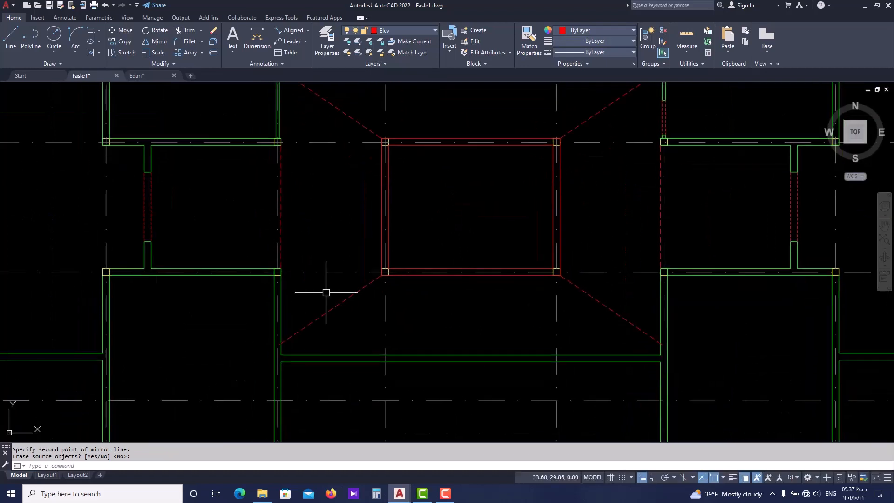
left_click(329, 309)
scroll(279, 343, "up", 2)
left_click(273, 344)
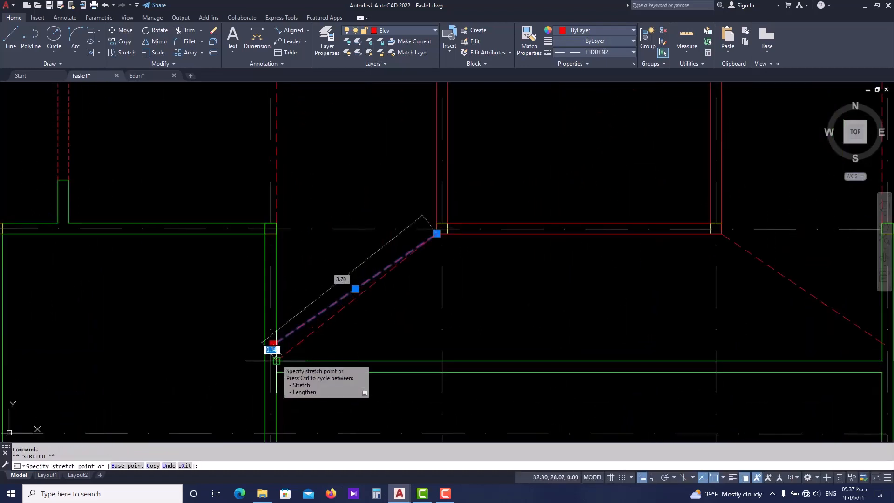
left_click(277, 361)
key("Escape")
Stretch the outer end of the southeast diagonal to the hall's southeast inner corner
middle_click_drag(605, 322, 394, 318)
left_click(622, 308)
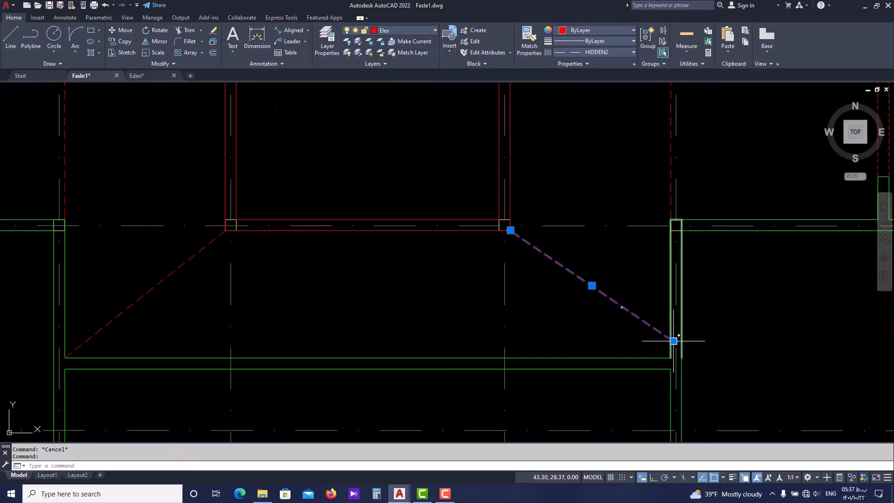
left_click(674, 341)
left_click(671, 357)
key("Escape")
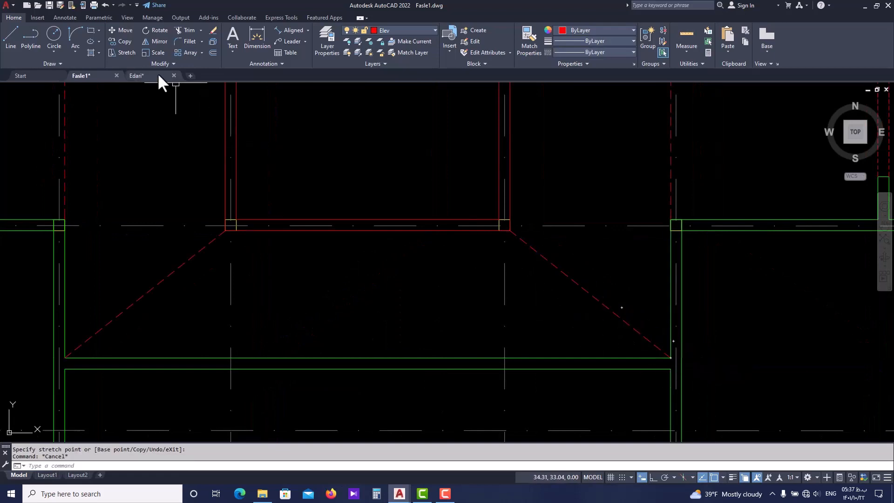
Examine in Edari.dwg the corridor, stair and planted-court walls around the central hall, and return to the matching area of Fasle1.dwg
left_click(139, 76)
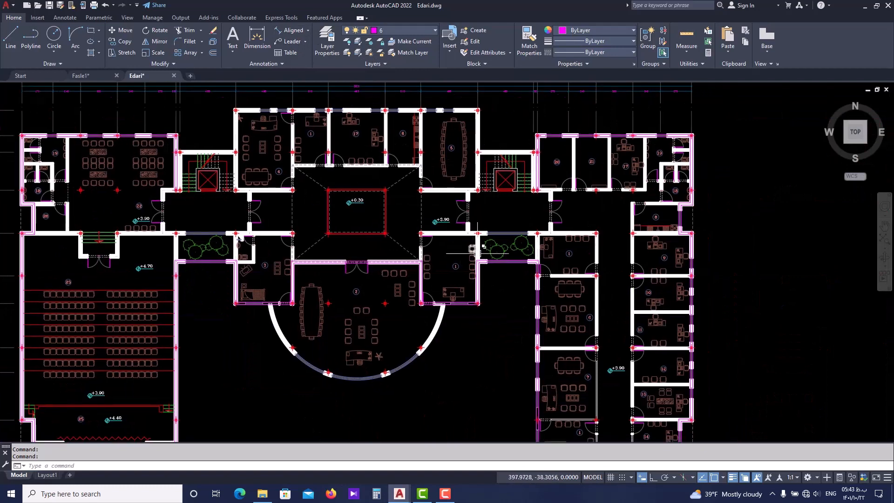
scroll(208, 261, "up", 2)
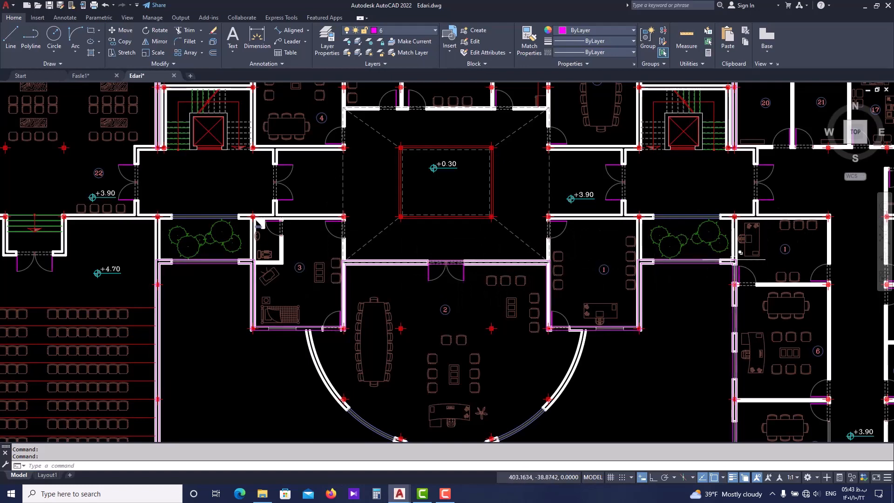
scroll(652, 316, "down", 2)
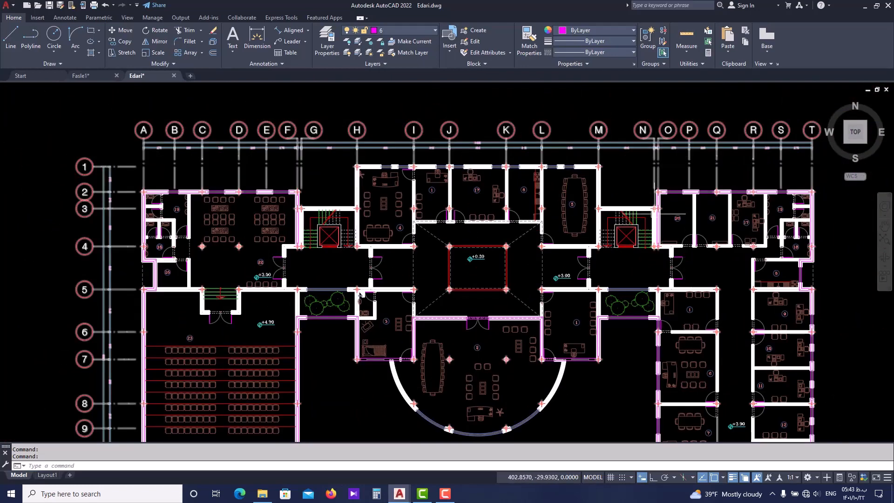
scroll(676, 312, "up", 2)
scroll(654, 324, "down", 2)
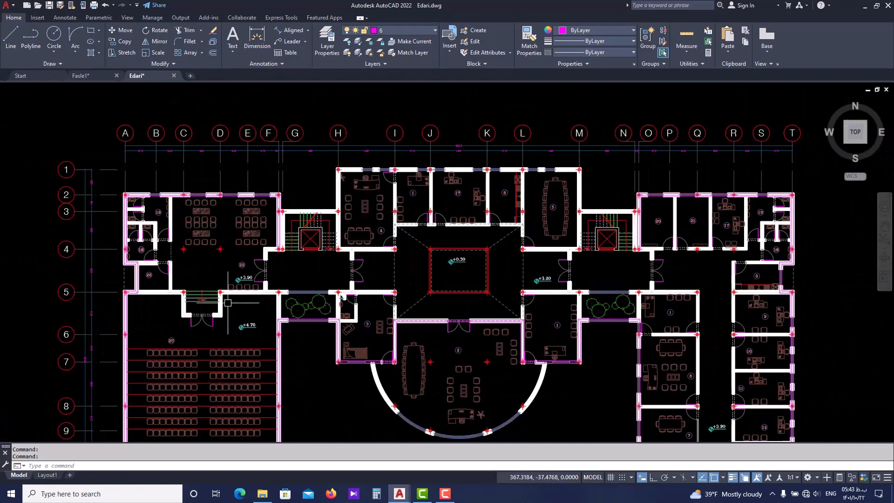
scroll(303, 323, "up", 2)
scroll(267, 313, "down", 2)
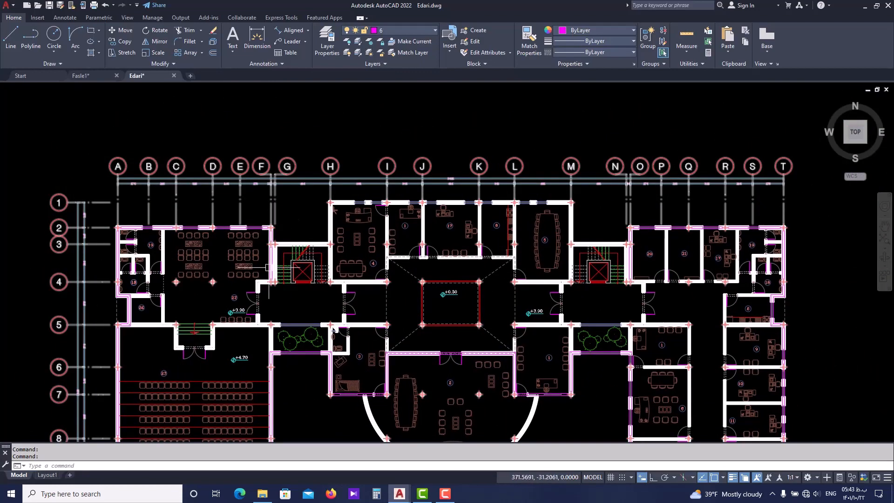
scroll(268, 325, "up", 2)
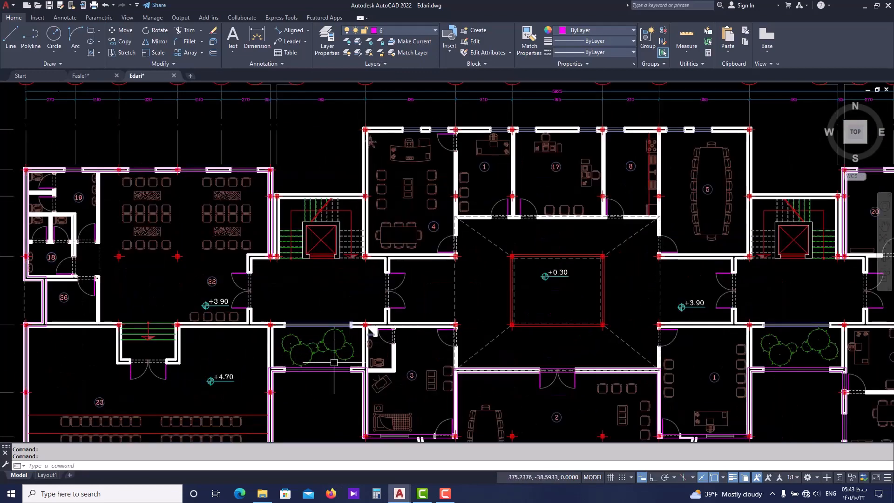
scroll(307, 336, "up", 1)
scroll(419, 344, "up", 1)
scroll(478, 329, "down", 4)
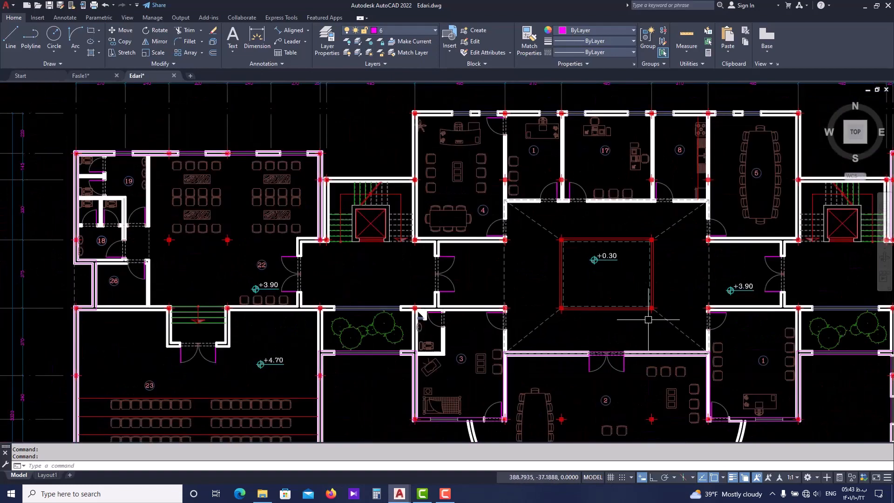
scroll(648, 315, "up", 3)
left_click(99, 77)
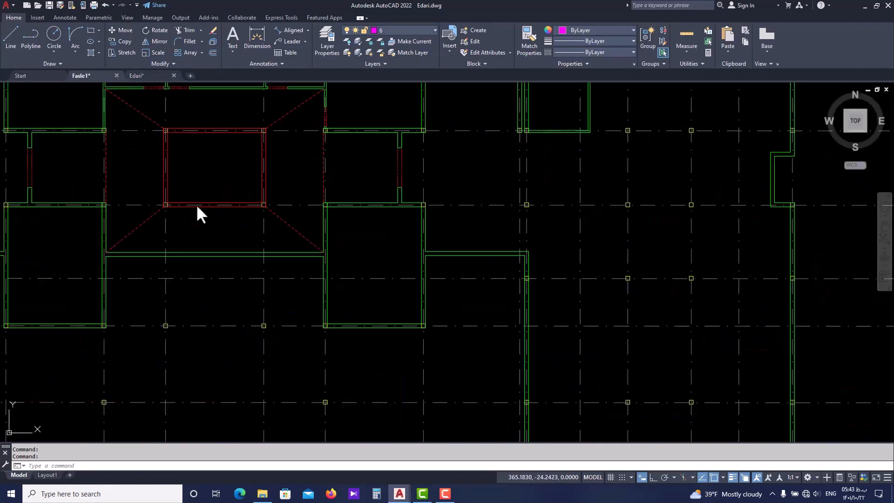
scroll(435, 244, "down", 2)
middle_click_drag(436, 244, 519, 248)
scroll(172, 244, "up", 2)
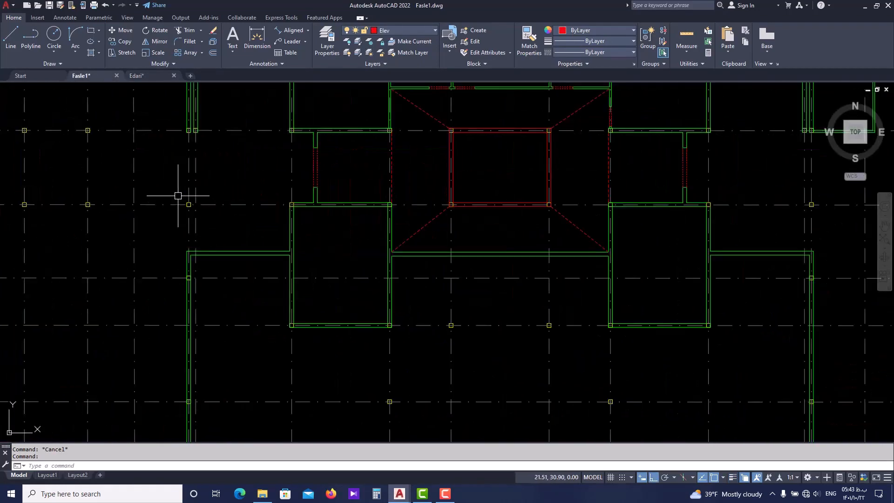
scroll(205, 210, "up", 2)
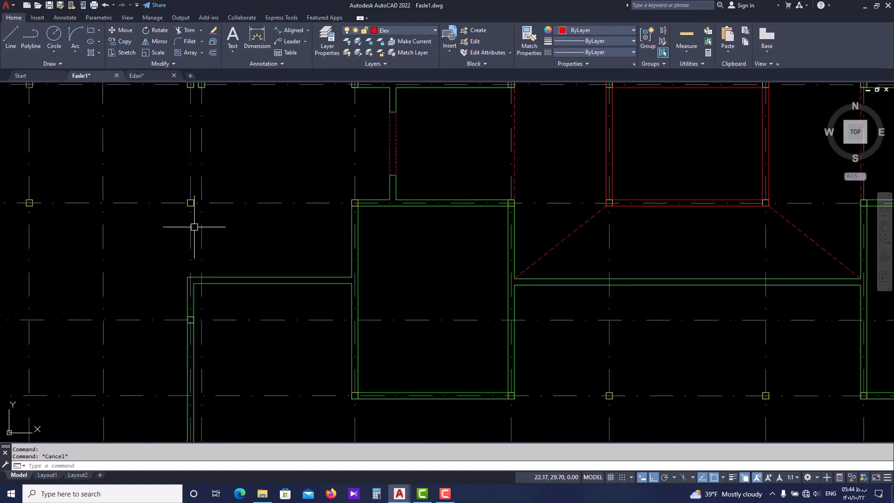
type("pl")
key("Return")
scroll(188, 275, "up", 2)
left_click(188, 282)
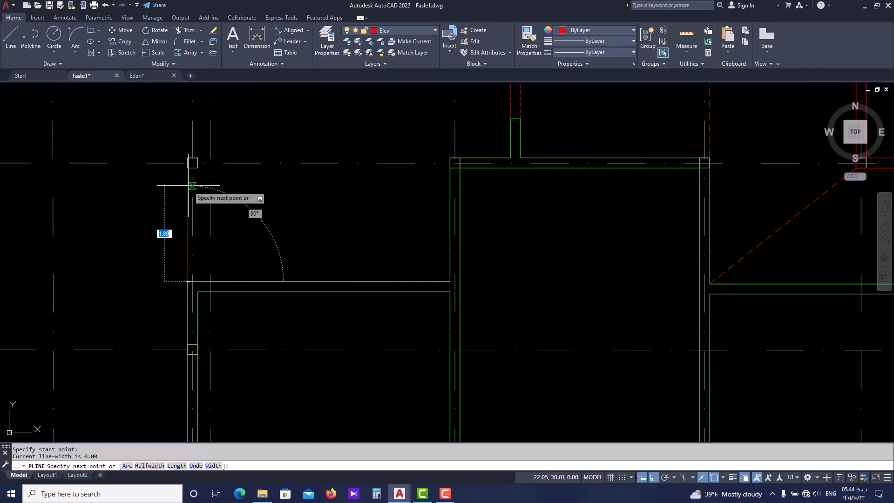
key("Escape")
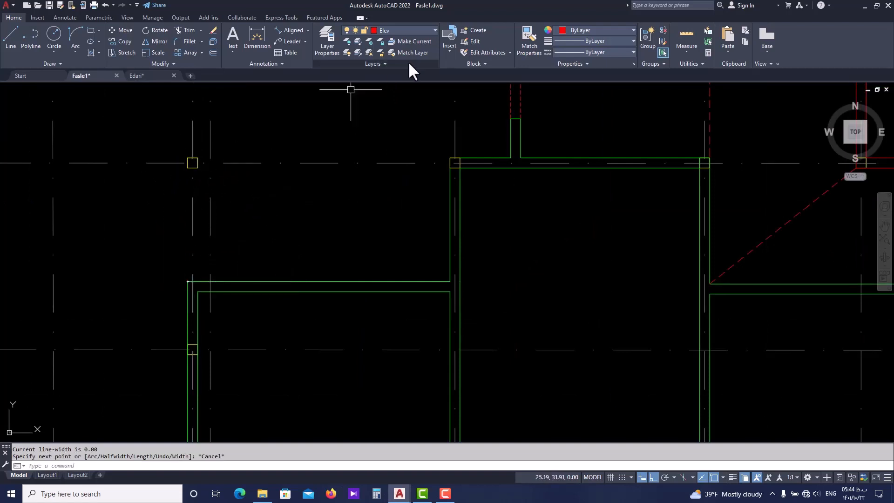
Make wall the current layer
left_click(418, 30)
left_click(388, 131)
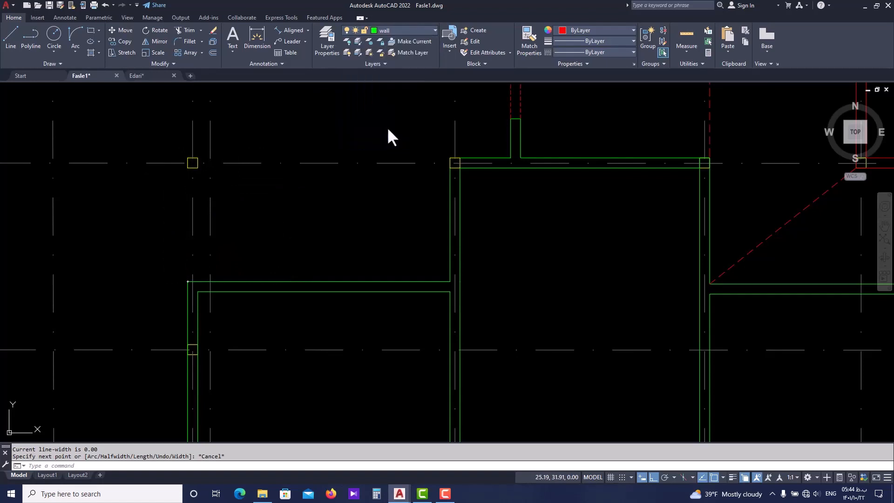
Draw a polyline from the outer northwest corner of the room west of the hall up to the grid column and east to the next column
key("Return")
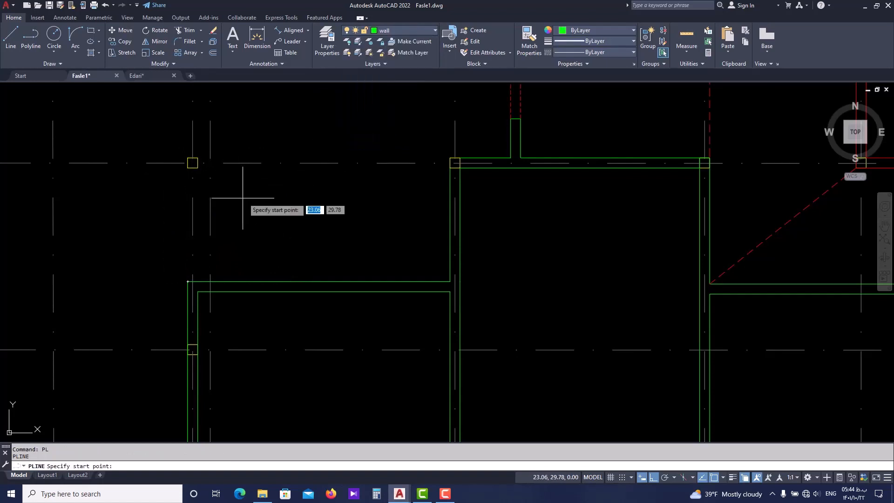
left_click(188, 281)
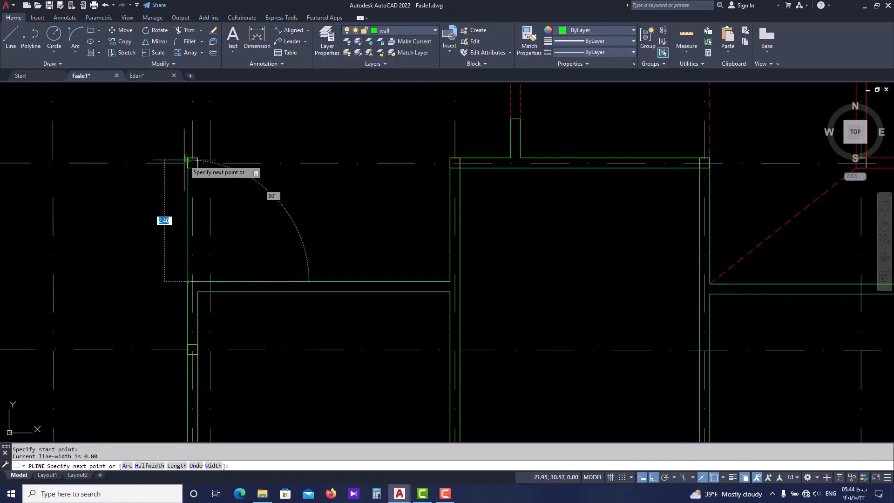
left_click(187, 158)
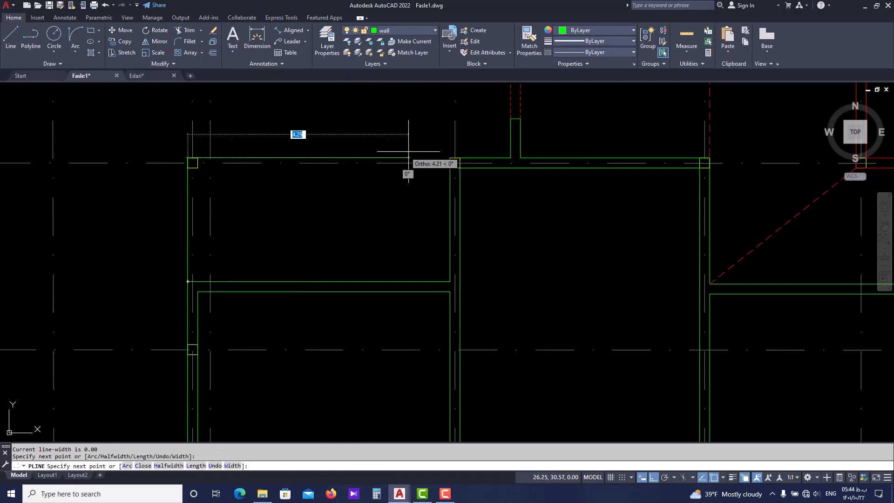
left_click(450, 158)
key("Escape")
key("Escape")
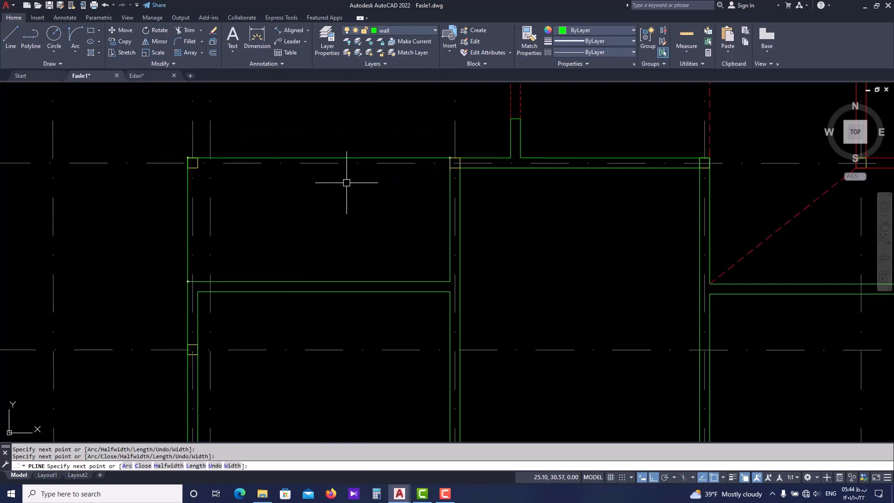
Offset the new wall polyline 0.2 inward to form the second face of the planted court's walls
type("o")
key("Return")
type("0")
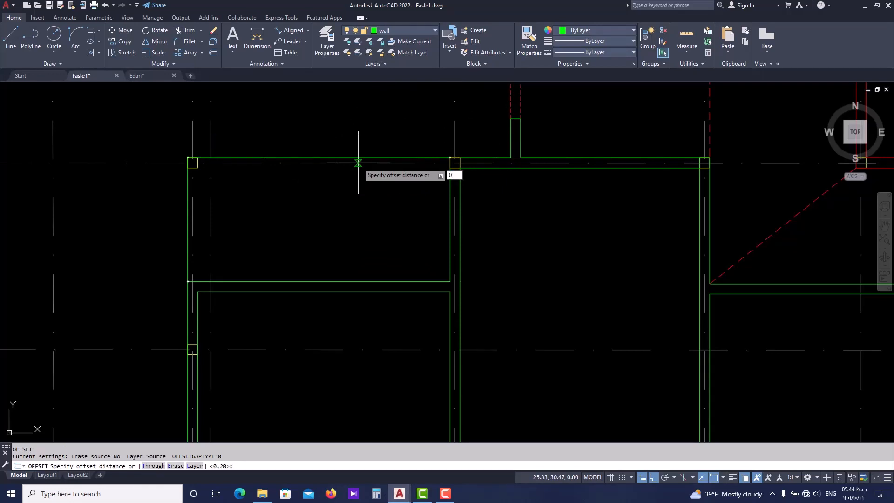
type(".2")
key("Return")
left_click(358, 159)
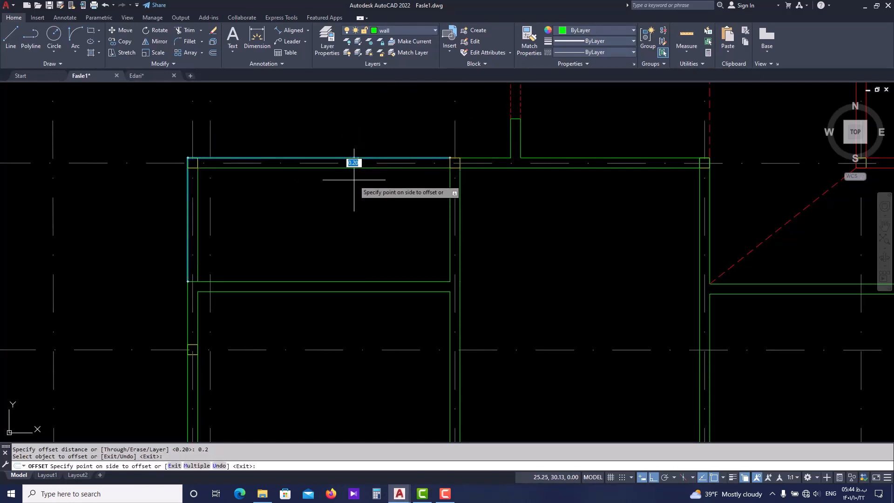
left_click(354, 180)
scroll(354, 180, "down", 2)
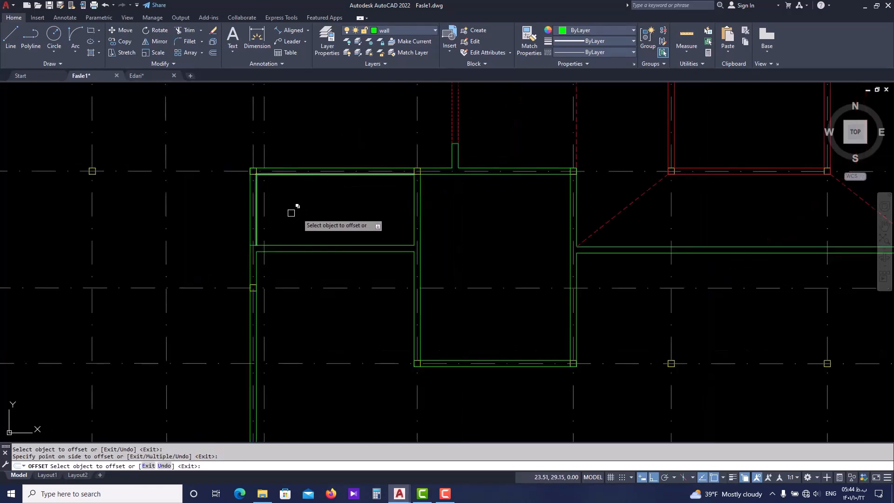
key("Return")
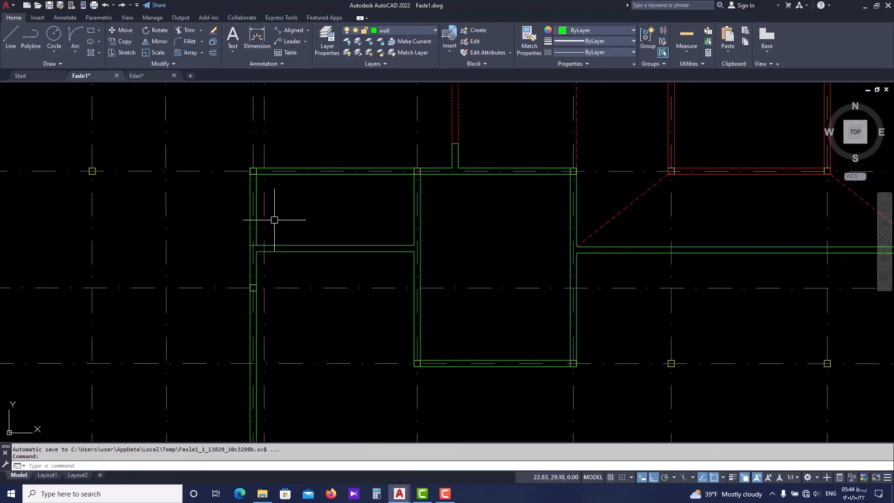
Trim the short wall line crossing the junction at the planted court's southwest corner
scroll(390, 171, "up", 2)
type("tr")
key("Return")
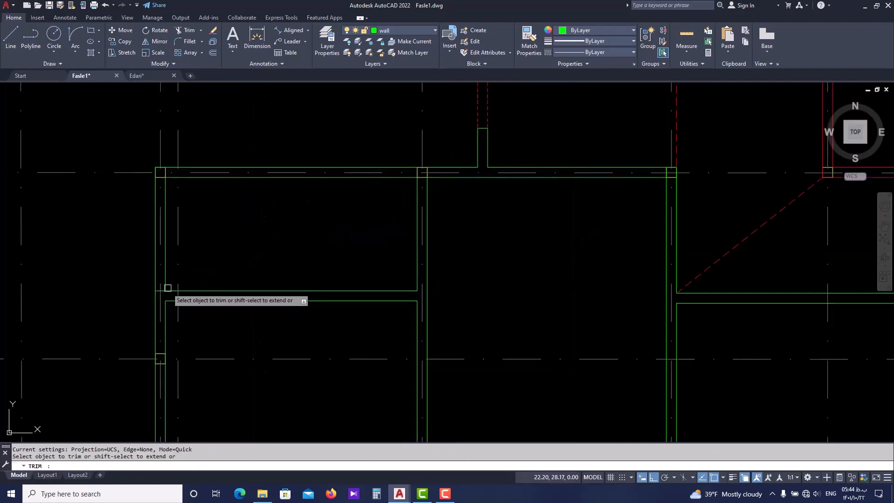
scroll(168, 288, "up", 1)
scroll(146, 292, "down", 3)
key("Escape")
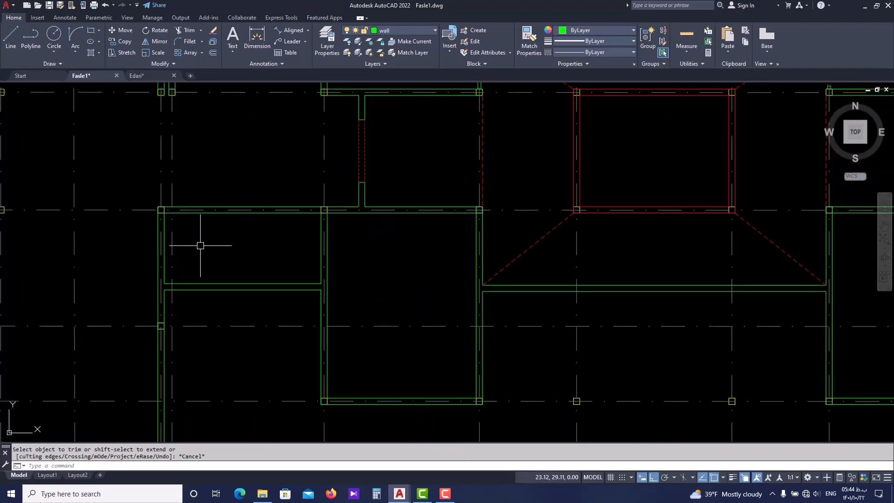
Mirror both west court wall polylines to the east side about the central void's vertical centreline, keeping the originals
left_click(230, 215)
left_click(216, 206)
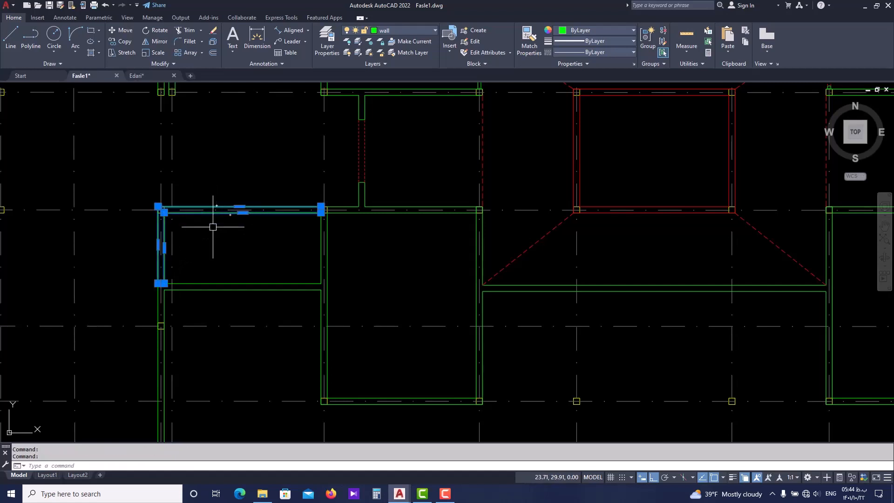
scroll(214, 228, "down", 4)
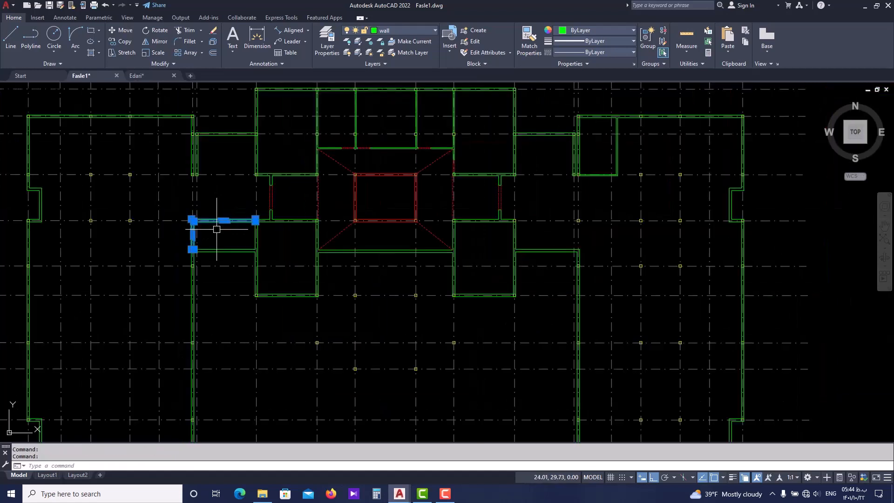
key("Return")
scroll(354, 194, "up", 2)
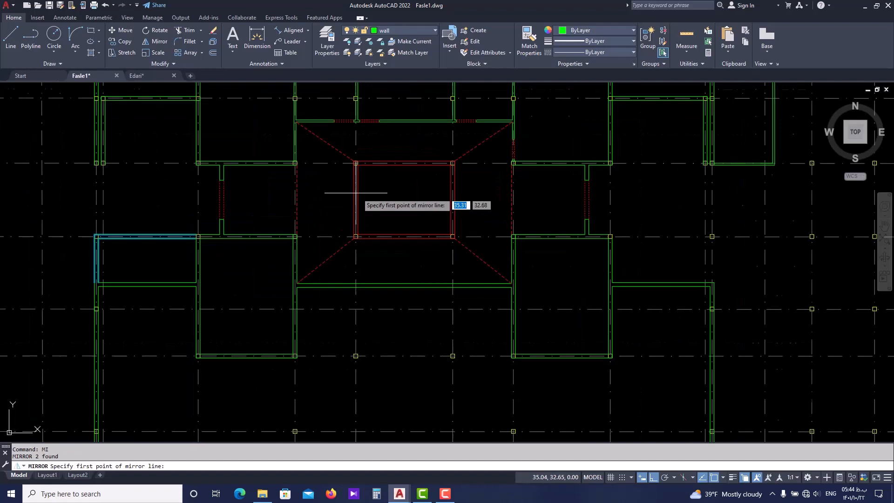
left_click(404, 164)
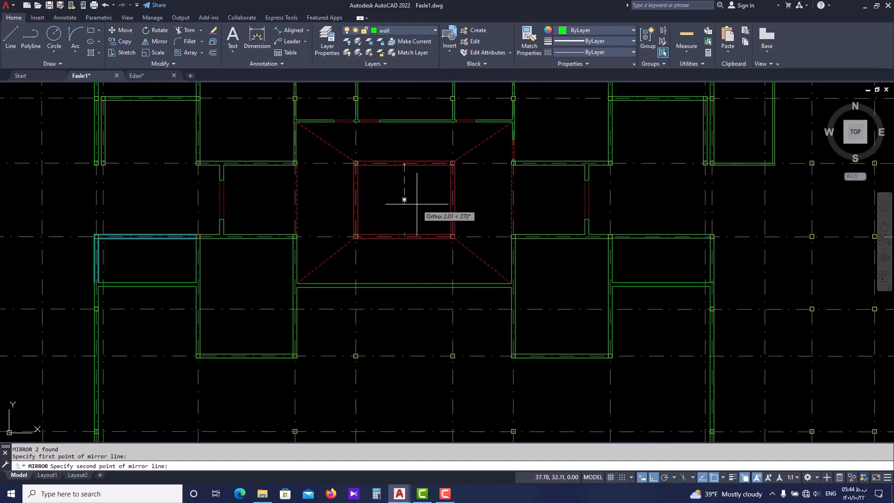
left_click(404, 231)
key("Return")
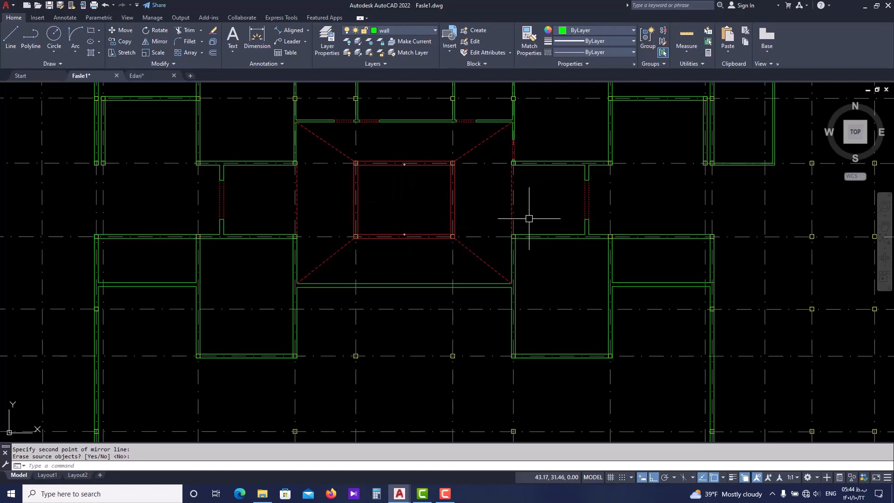
middle_click_drag(686, 244, 607, 243)
scroll(607, 243, "down", 2)
key("Escape")
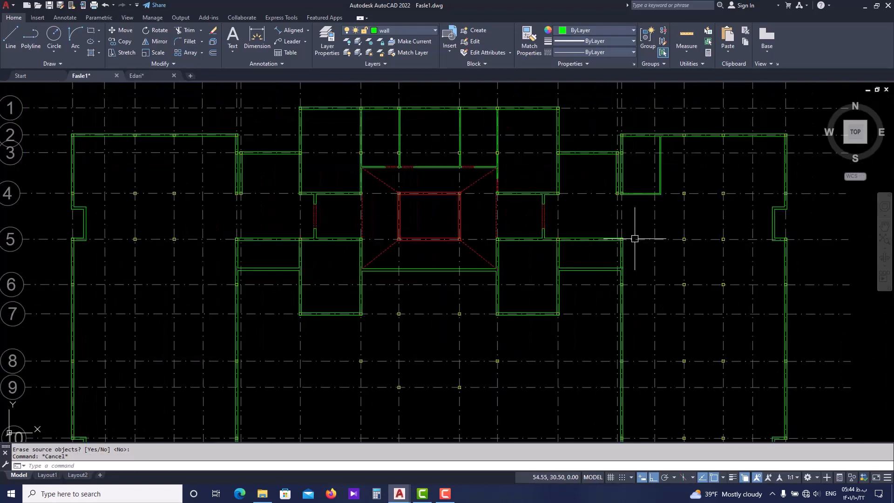
Examine in Edari.dwg the corridor walls and double-door openings beside the central hall and near the west stair, comparing them with Fasle1.dwg
scroll(635, 239, "up", 2)
scroll(620, 231, "down", 2)
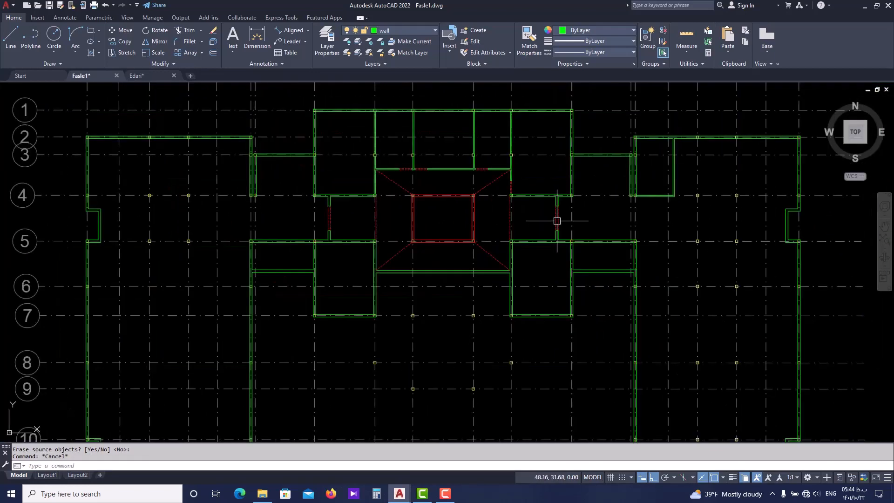
left_click(155, 76)
scroll(326, 195, "down", 3)
scroll(352, 238, "up", 3)
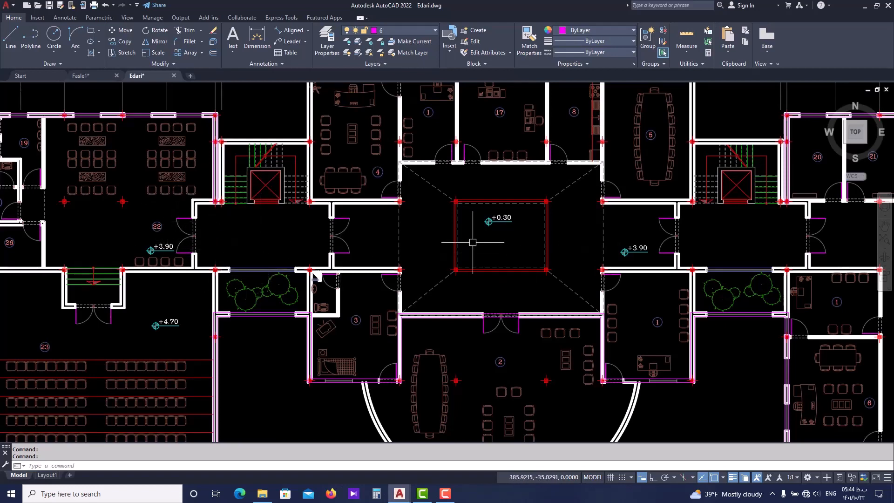
middle_click_drag(657, 238, 558, 239)
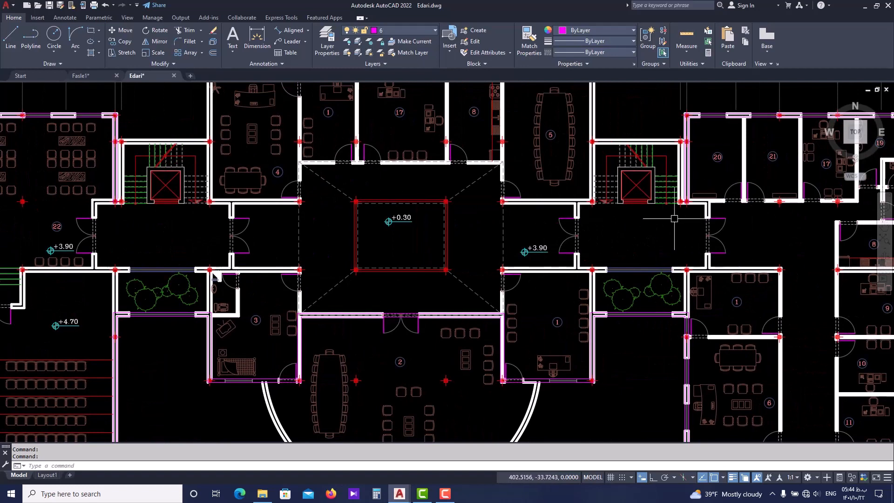
middle_click_drag(369, 215, 386, 205)
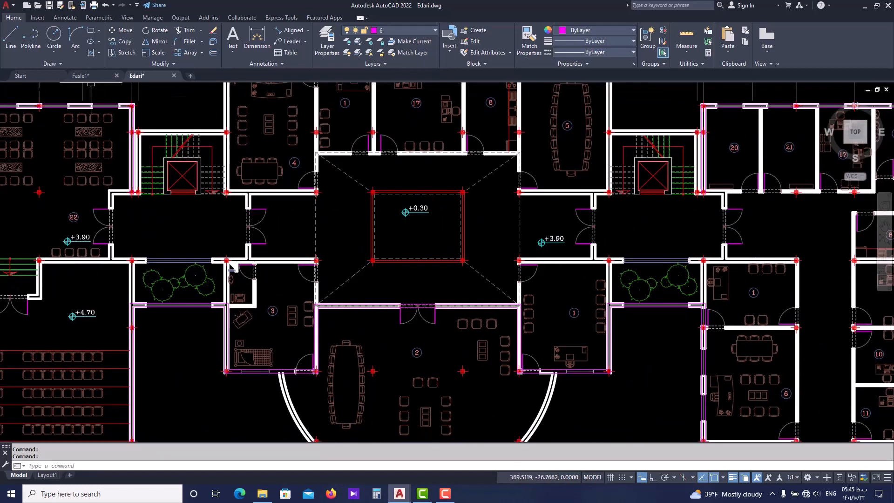
left_click(93, 75)
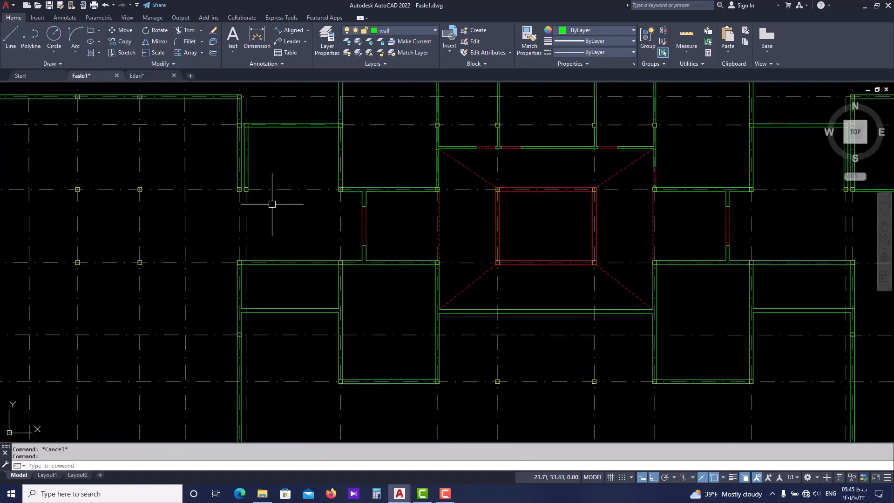
scroll(272, 204, "up", 2)
scroll(260, 208, "down", 2)
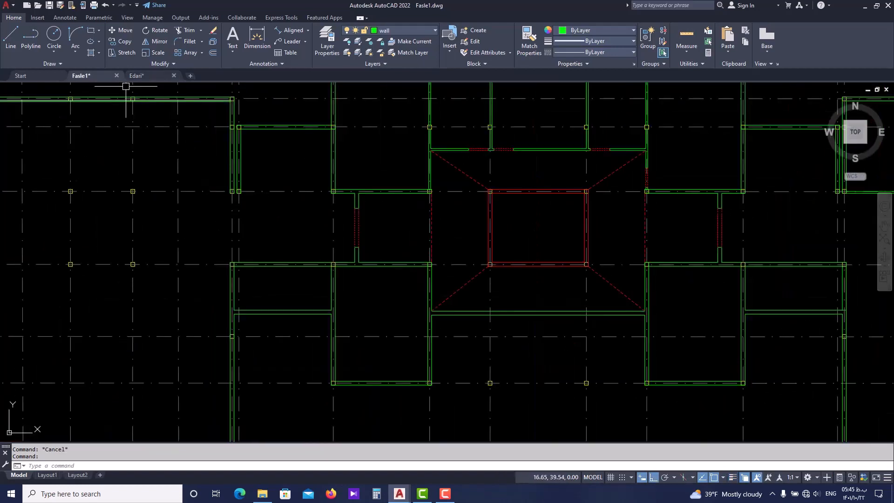
left_click(136, 75)
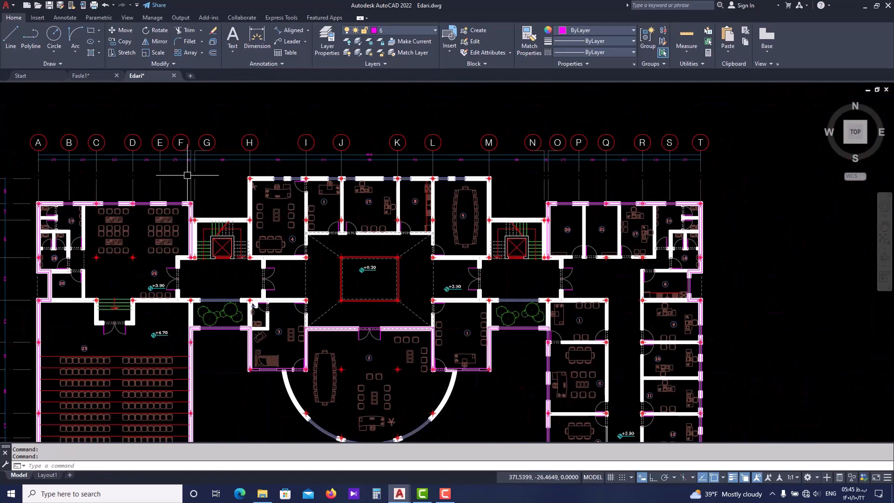
scroll(187, 182, "up", 3)
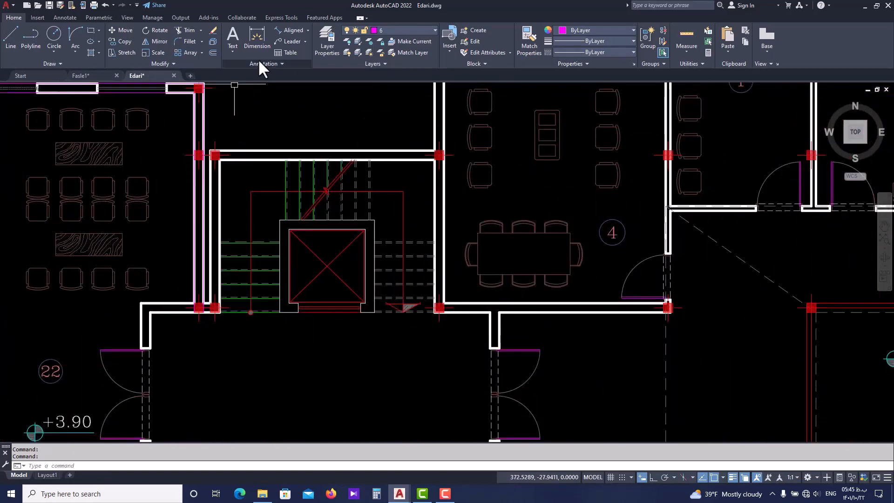
left_click(286, 29)
scroll(181, 301, "up", 4)
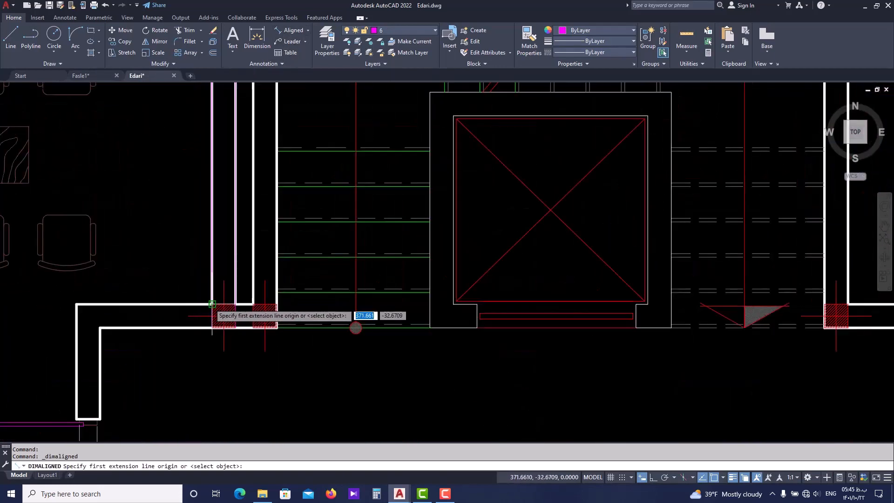
left_click(193, 302)
left_click(77, 304)
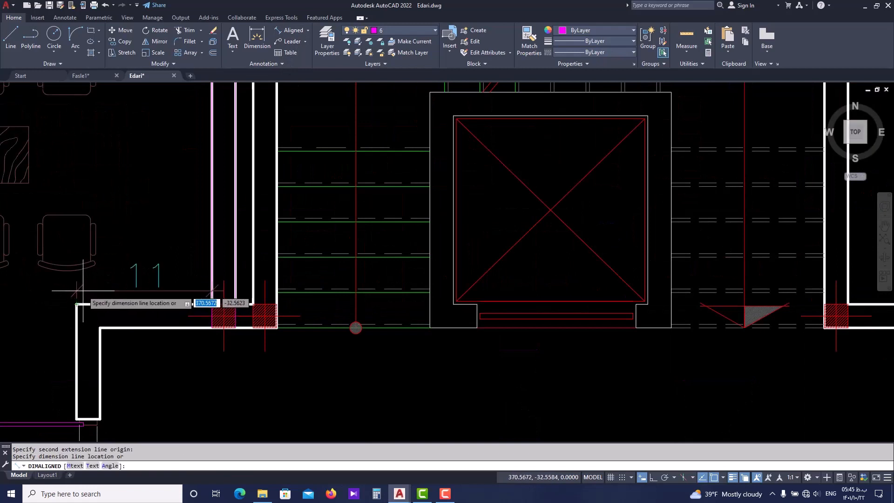
key("Escape")
Measure in Edari.dwg the distance from the column centre by the west stair to the corridor's outer wall face, and return to Fasle1.dwg
type("dist")
key("Return")
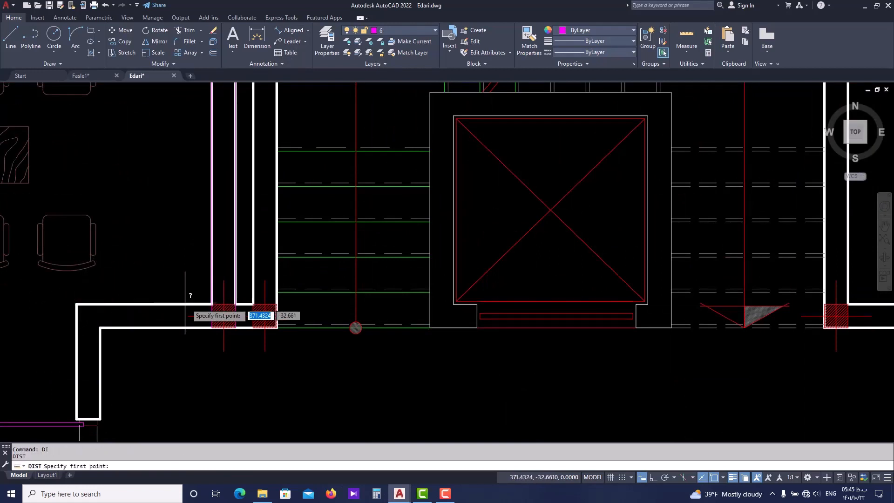
left_click(224, 317)
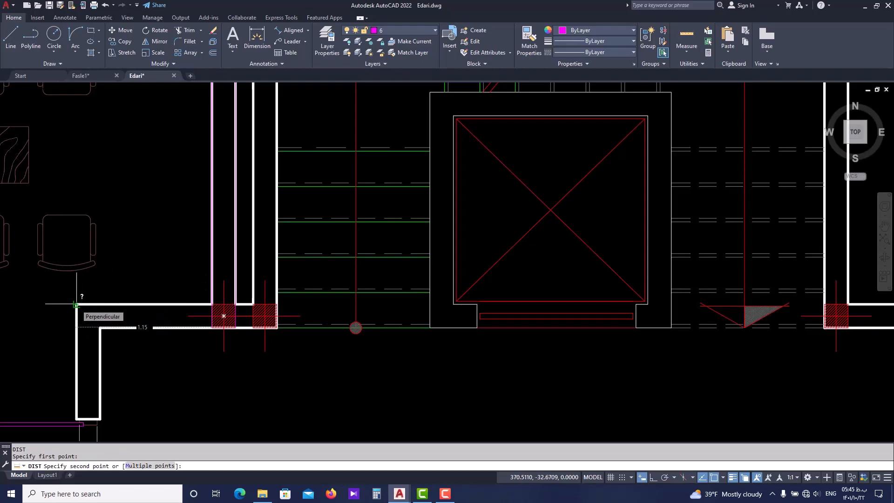
key("Escape")
scroll(76, 305, "down", 5)
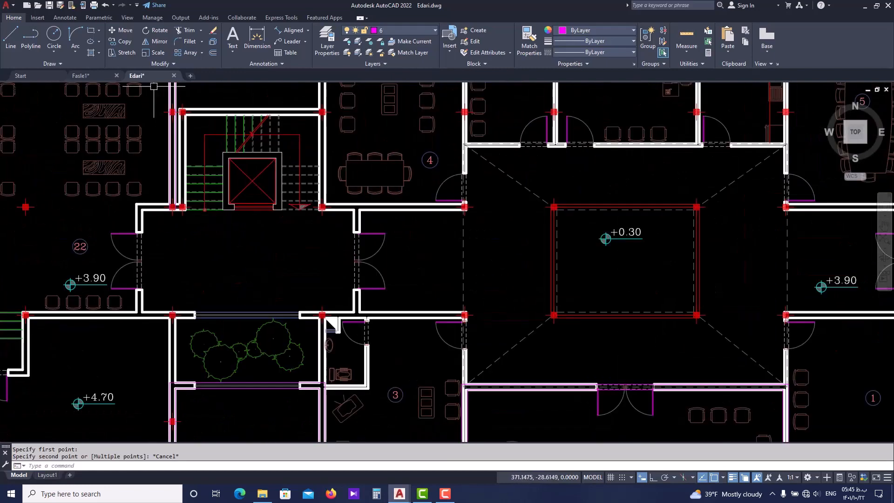
left_click(92, 74)
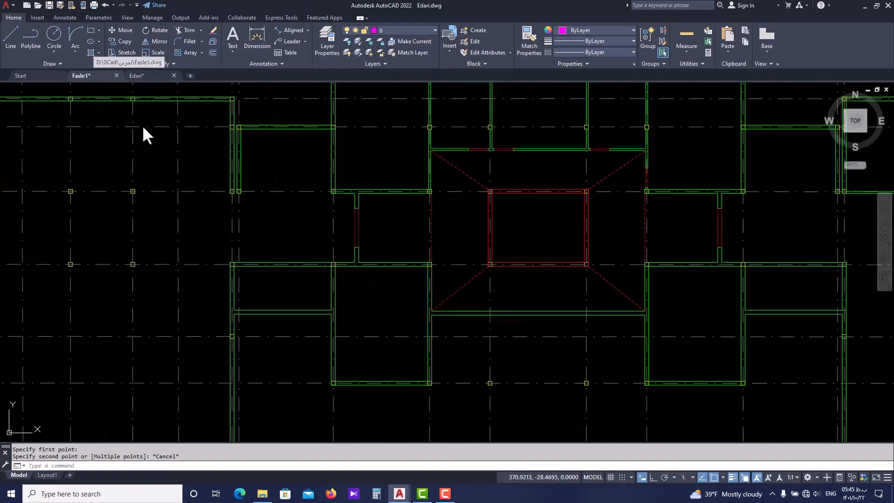
Mirror the west corridor wall stubs and door opening westward about the vertical line midway between the west stair's two grid lines, keeping the originals
scroll(354, 205, "up", 3)
left_click(368, 199)
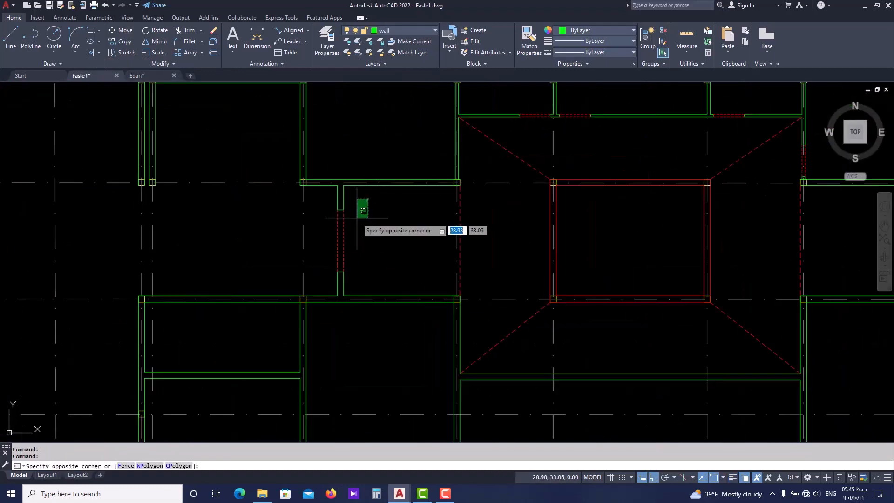
key("Escape")
left_click(333, 324)
left_click(355, 173)
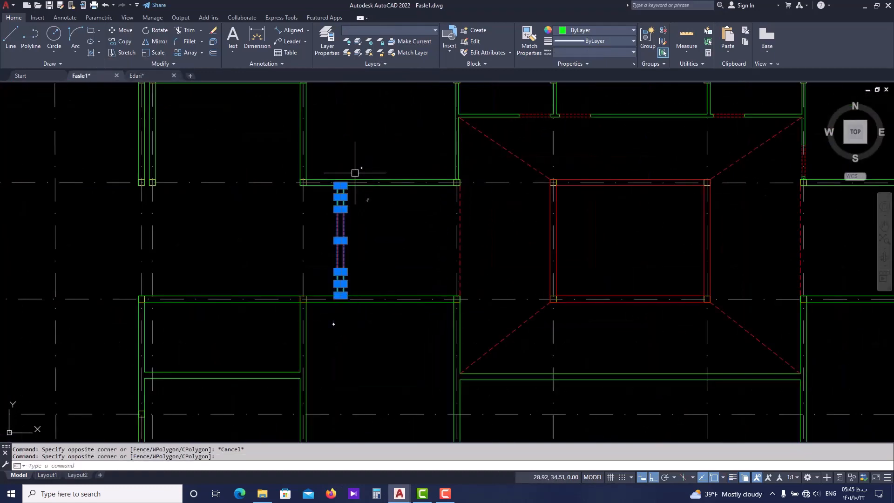
scroll(349, 227, "up", 2)
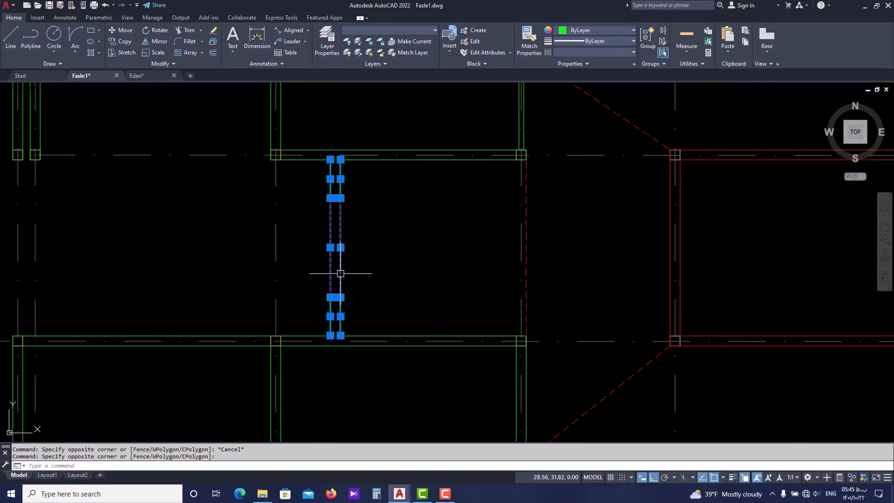
key("Return")
scroll(341, 273, "down", 2)
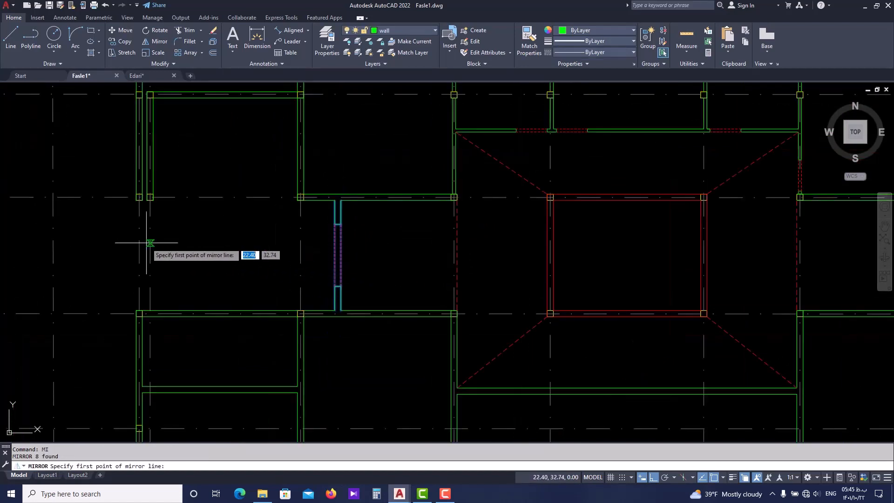
scroll(150, 254, "up", 2)
type("m")
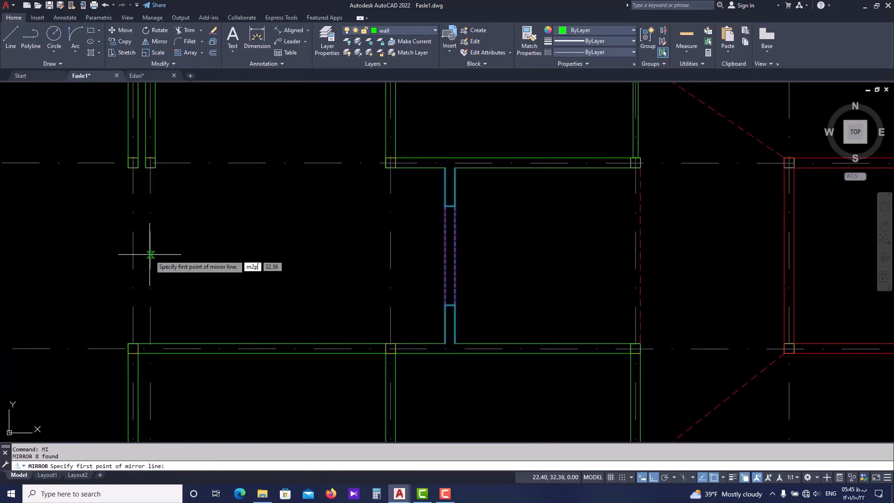
type("2p")
key("Return")
left_click(149, 251)
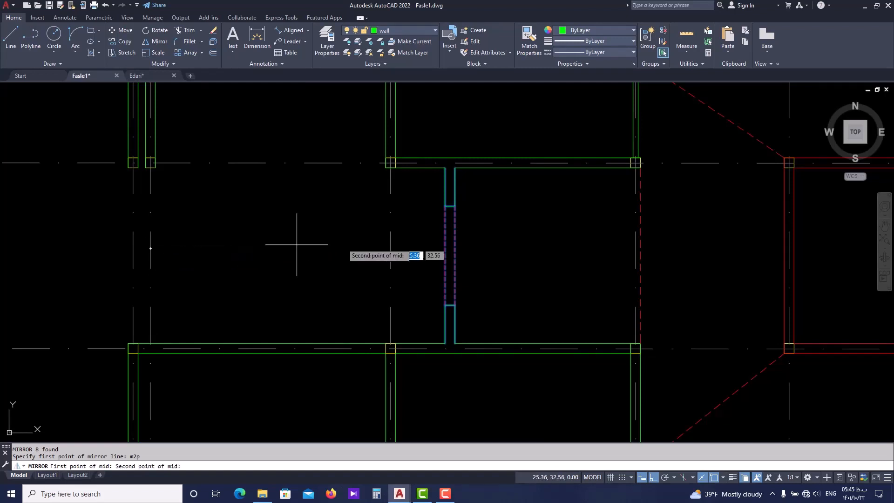
left_click(391, 252)
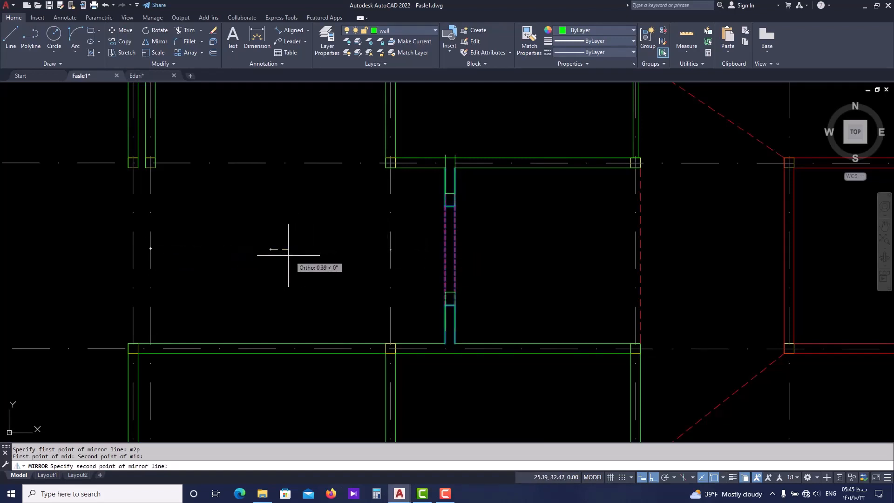
scroll(282, 257, "down", 4)
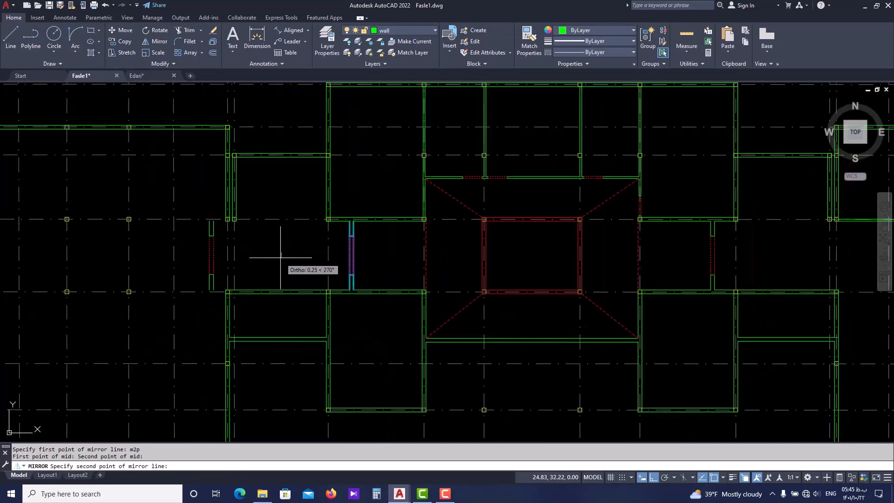
left_click(281, 191)
key("Return")
Measure the distance from the west stair column's lower corner to the mirrored wall's outer face
scroll(219, 210, "up", 6)
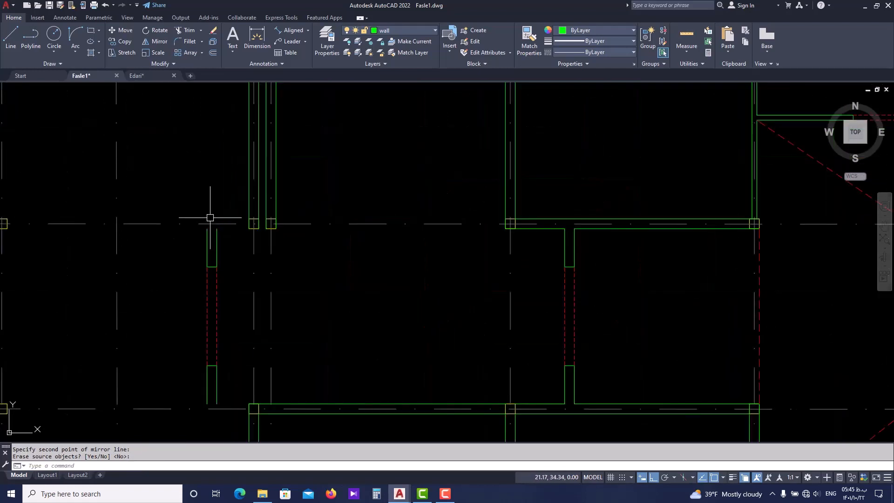
key("Escape")
type("di")
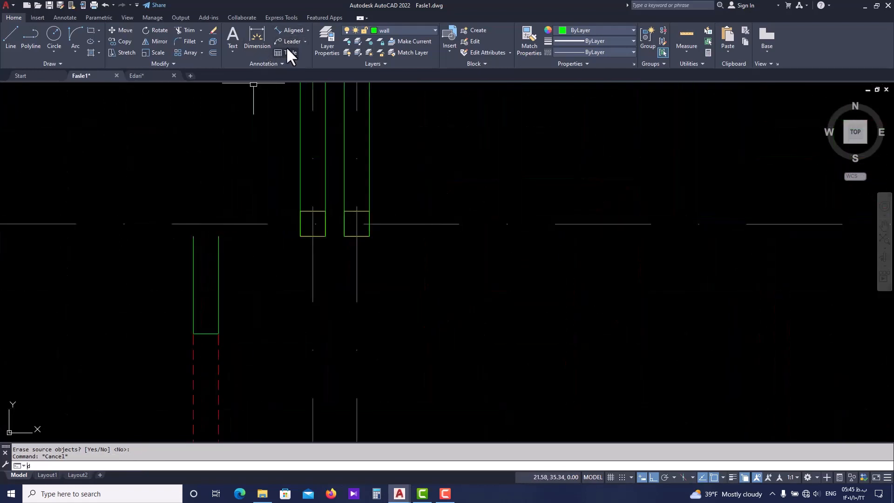
key("Return")
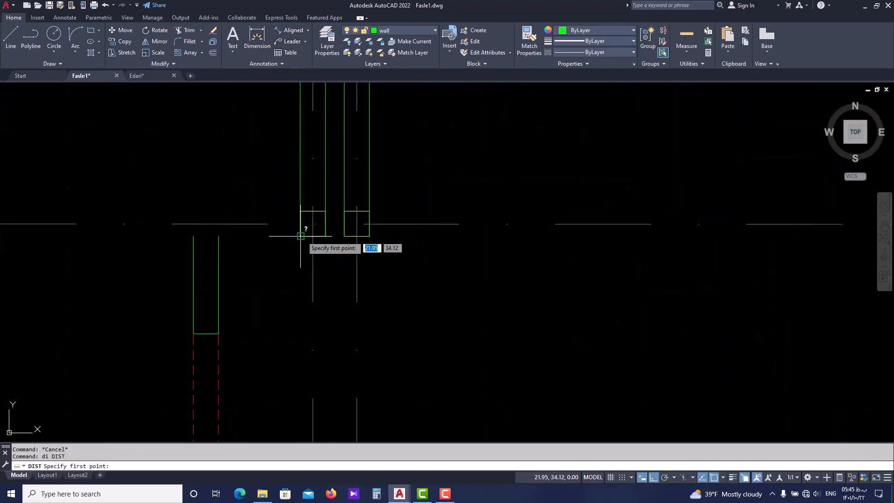
left_click(326, 236)
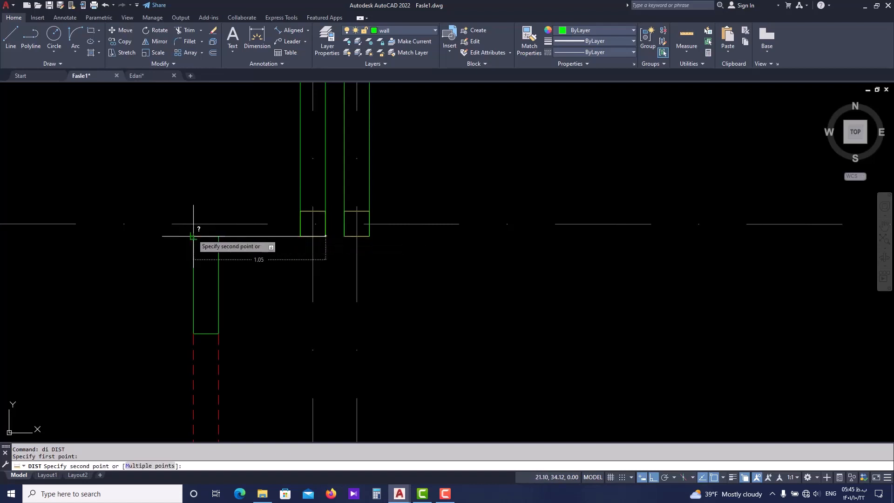
key("Escape")
scroll(205, 214, "down", 4)
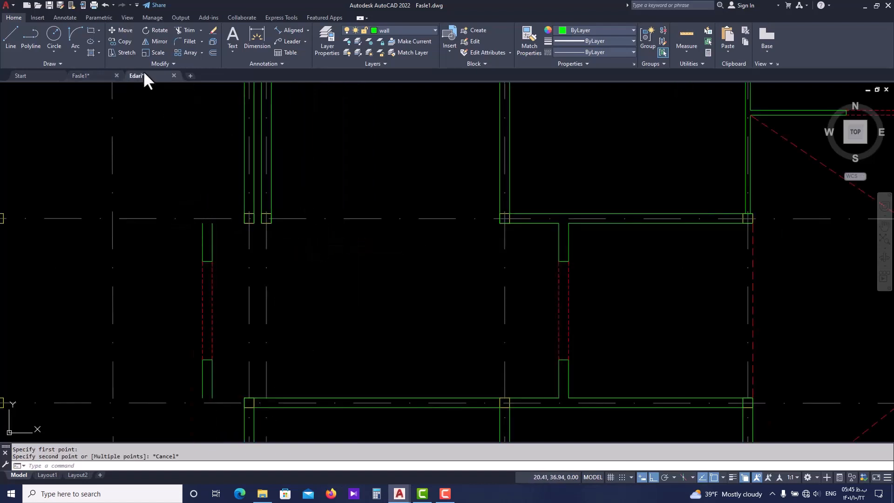
Examine in Edari.dwg how the corridor's west end wall joins the stair columns, comparing it with the mirrored wall in Fasle1.dwg
left_click(144, 74)
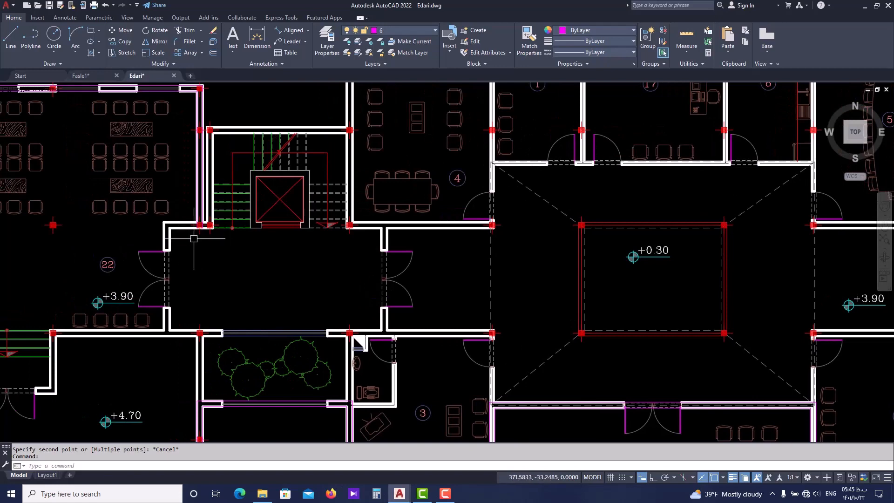
scroll(187, 235, "down", 3)
scroll(187, 237, "up", 3)
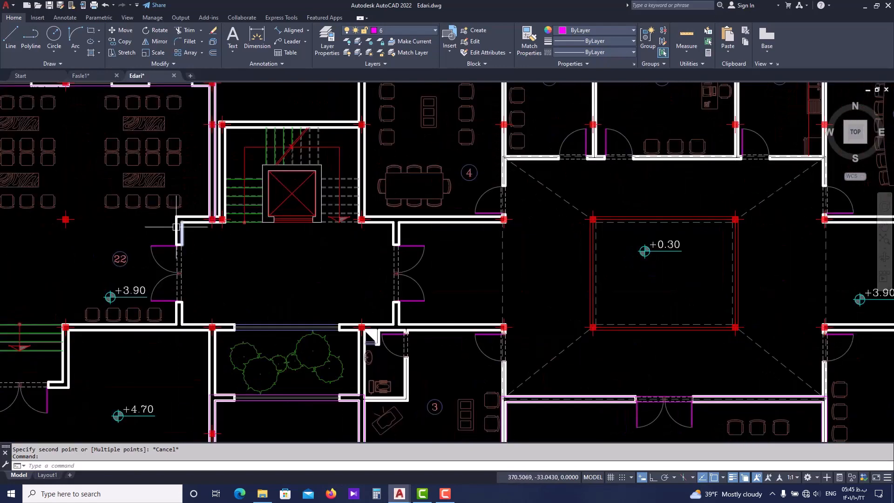
scroll(188, 247, "down", 3)
scroll(188, 248, "up", 2)
scroll(206, 236, "down", 2)
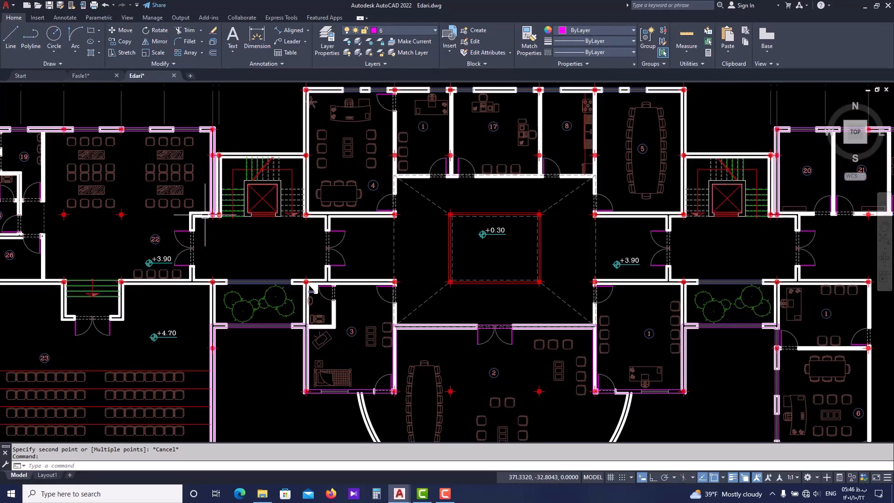
scroll(191, 224, "up", 4)
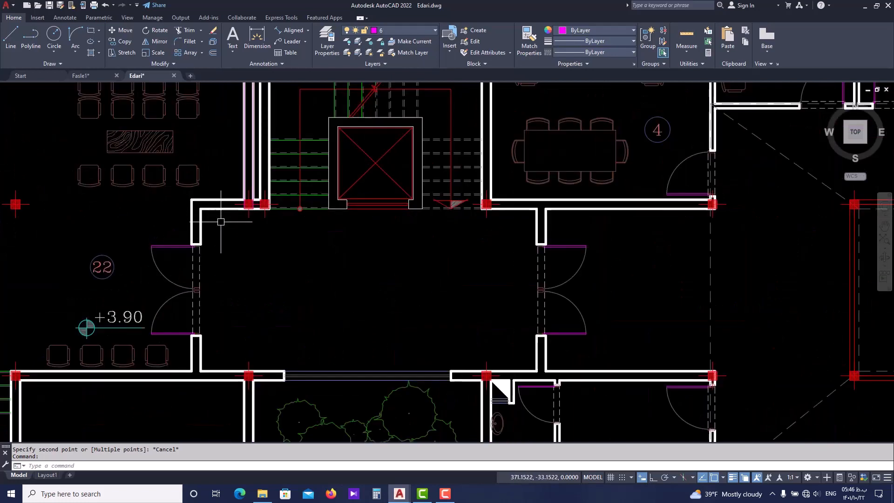
scroll(212, 212, "down", 3)
left_click(104, 76)
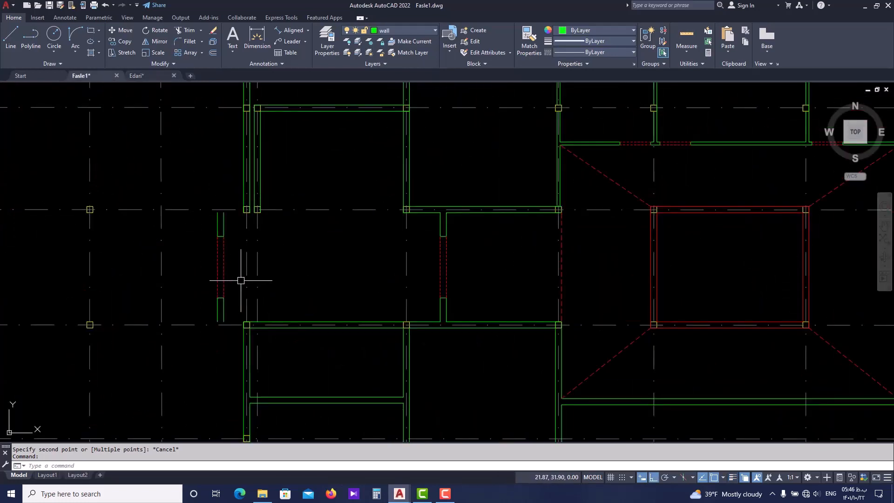
mouse_move(226, 234)
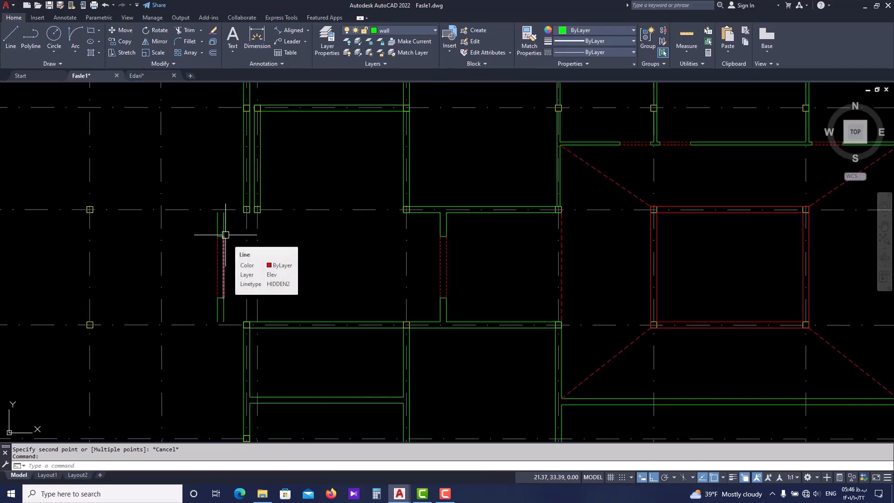
key("Escape")
key("Escape")
scroll(225, 208, "up", 5)
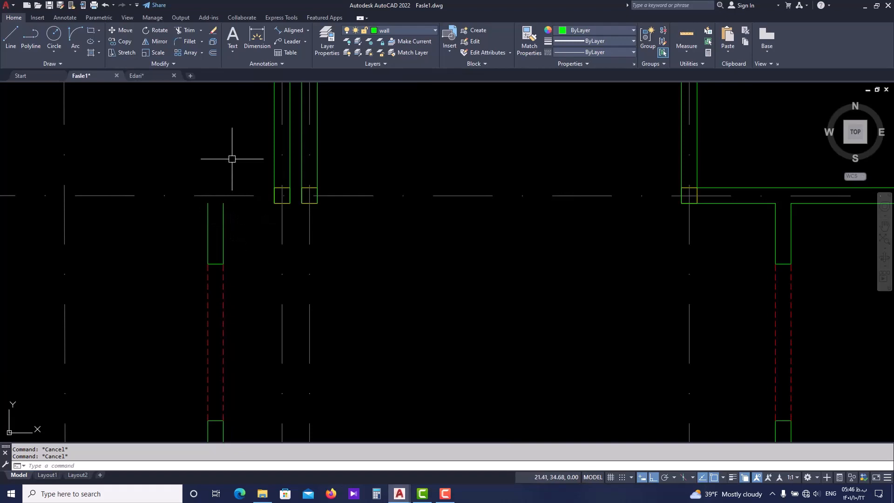
Measure in Edari.dwg from the stair column's upper corner toward the corridor's west end wall, and return to Fasle1.dwg
left_click(142, 76)
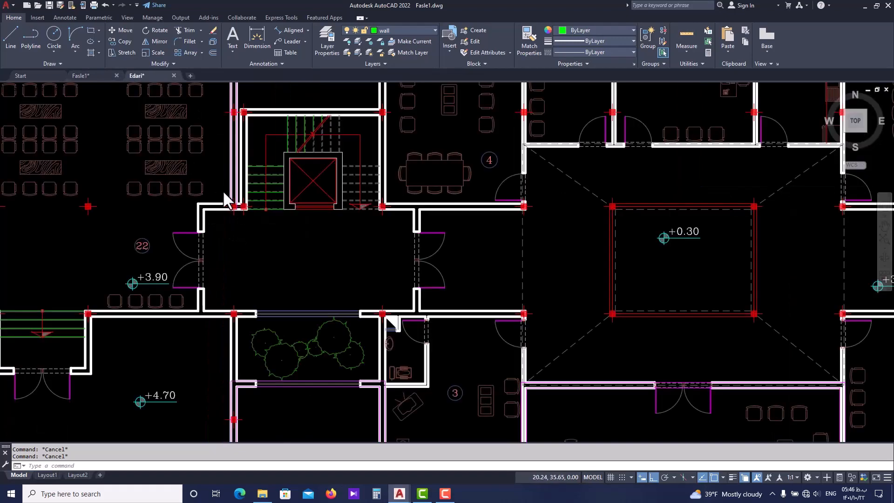
scroll(221, 192, "up", 3)
type("di")
key("space")
scroll(234, 217, "up", 2)
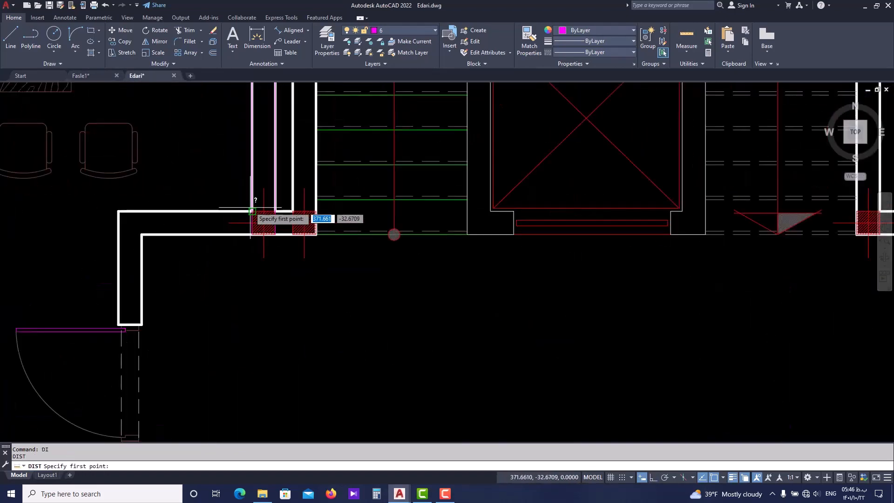
left_click(251, 209)
key("Escape")
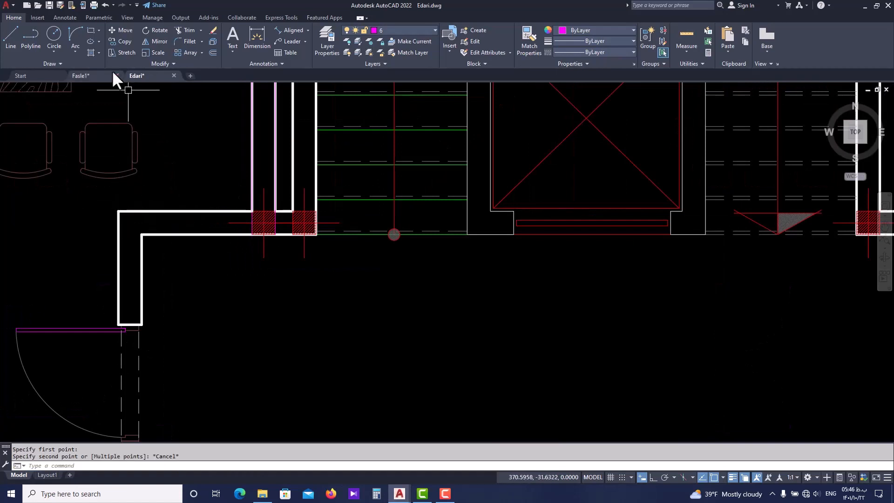
left_click(89, 75)
Draw a horizontal wall line about 1.05 long from the mirrored wall's outer upper end to the stair column's lower east corner
scroll(218, 214, "up", 2)
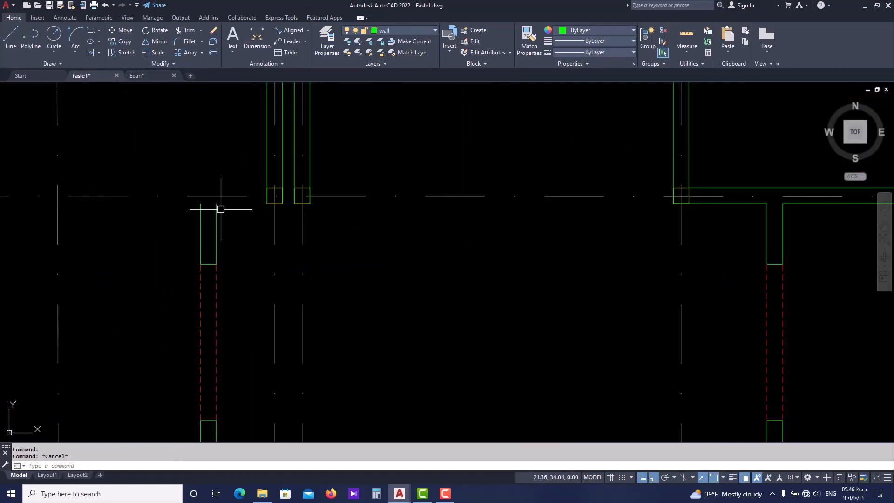
scroll(227, 227, "up", 2)
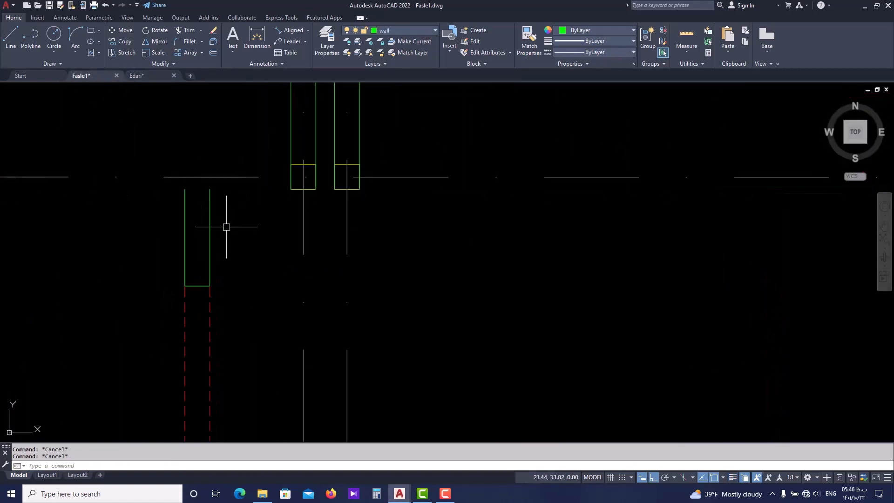
key("l")
key("space")
left_click(185, 189)
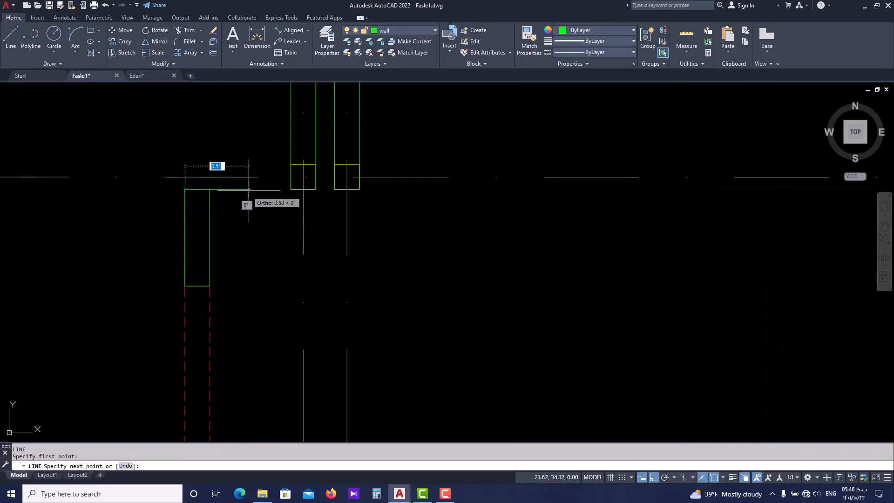
left_click(316, 189)
key("Escape")
key("Escape")
Offset the new horizontal wall line 0.2 upward to form the second wall face
left_click(253, 189)
type("0.2")
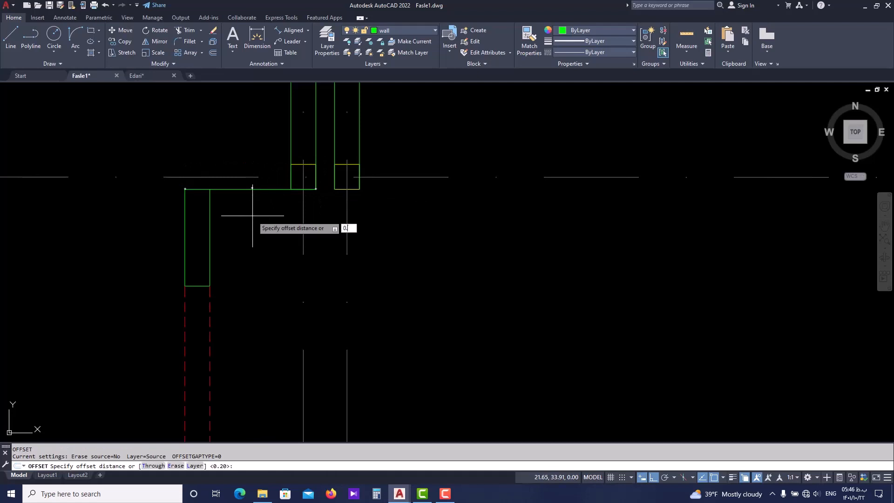
key("Return")
left_click(288, 147)
key("Escape")
key("Escape")
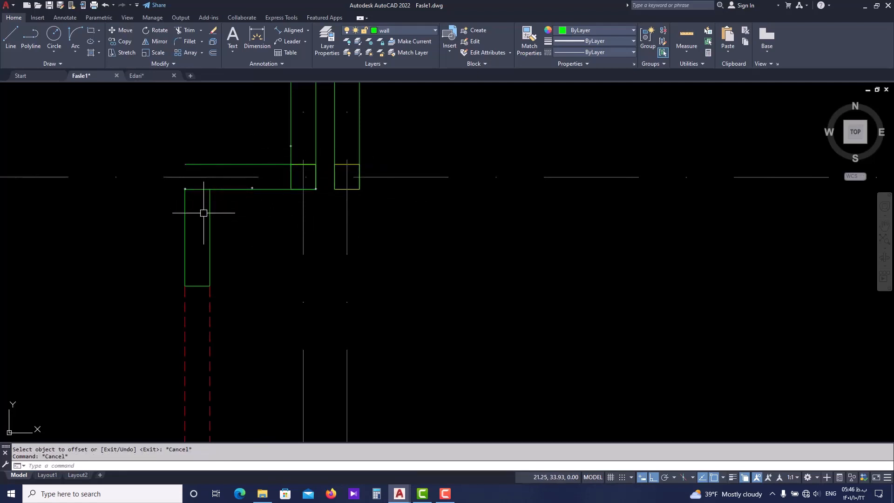
Fillet the outer and inner wall lines into square corners at the corridor's northwest corner
type("f")
key("Return")
left_click(185, 213)
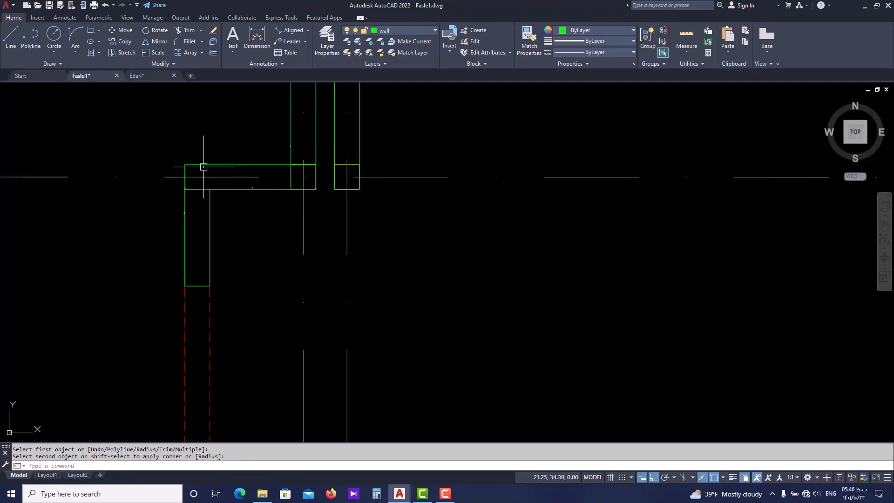
key("Return")
left_click(210, 206)
left_click(221, 190)
key("Escape")
Mirror the two short horizontal wall lines to the corridor's south side about the door opening's horizontal midline, keeping the originals
scroll(221, 190, "down", 2)
scroll(230, 242, "down", 2)
middle_click_drag(230, 242, 241, 335)
scroll(209, 302, "up", 2)
left_click(235, 168)
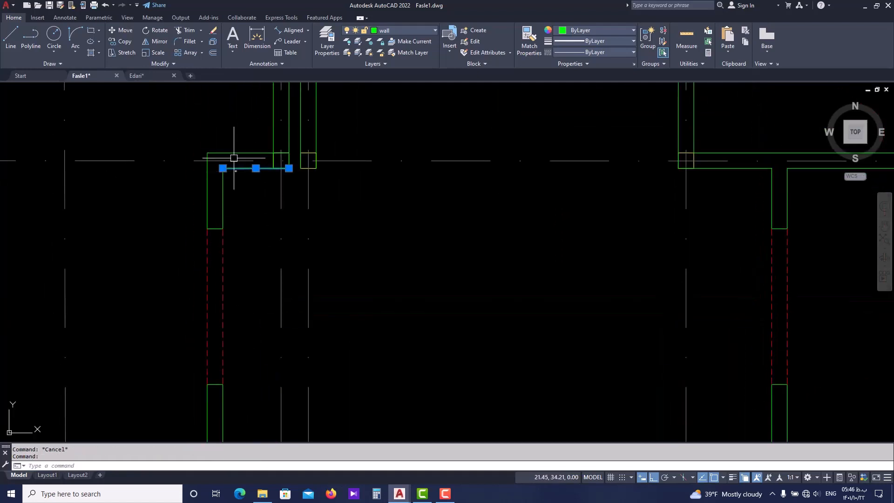
left_click(233, 153)
key("Return")
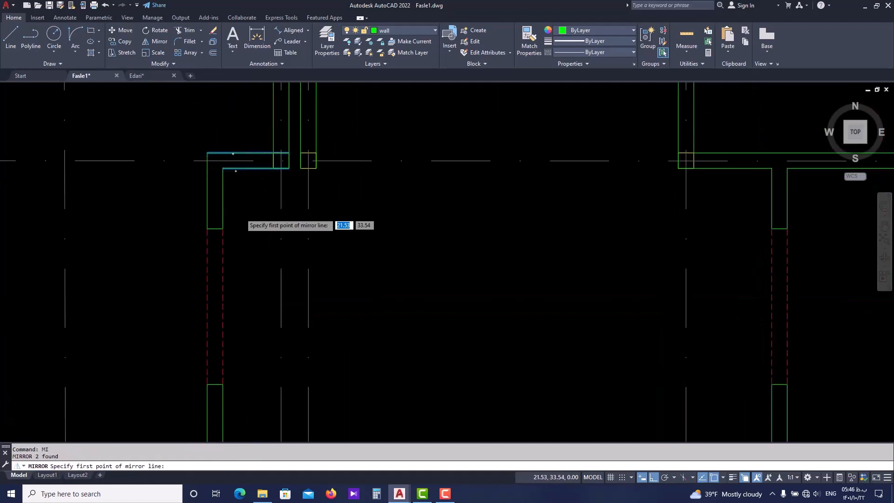
scroll(241, 216, "down", 2)
left_click(230, 271)
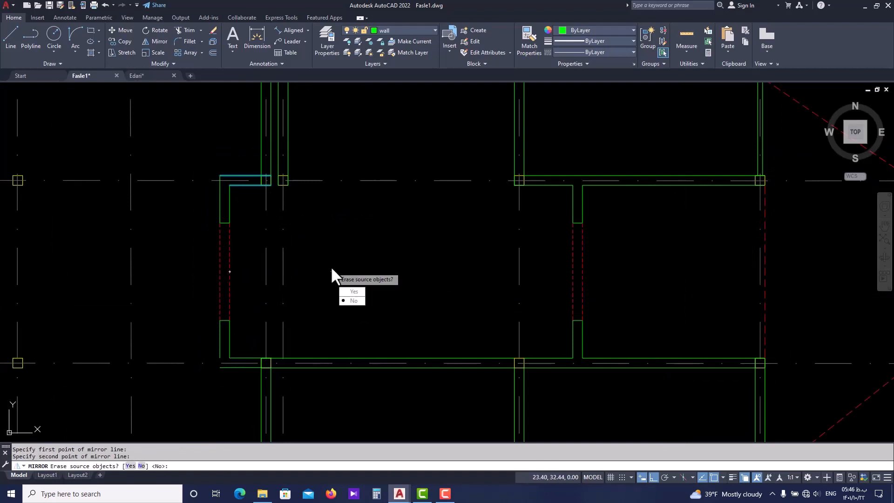
left_click(331, 267)
key("Return")
Fillet the outer wall lines into a square corner with radius 0 at the corridor's southwest corner
scroll(225, 368, "up", 5)
type("f")
key("Return")
left_click(214, 333)
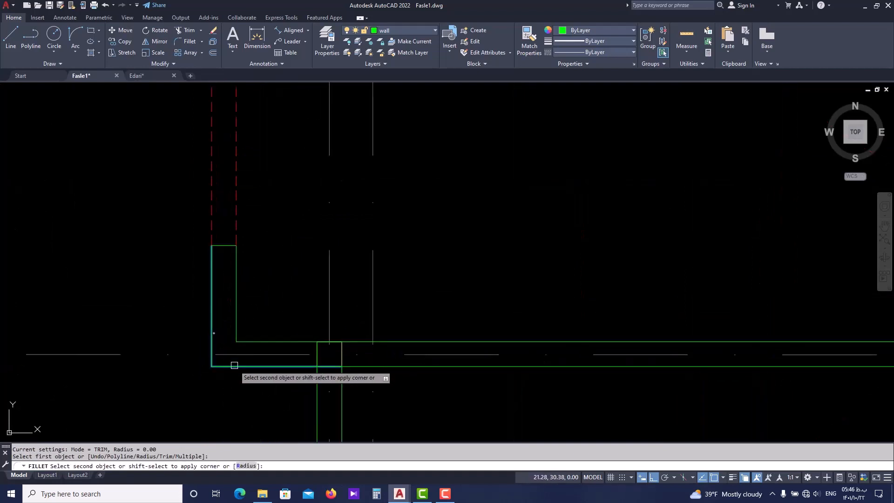
left_click(235, 366)
key("Return")
scroll(271, 310, "down", 2)
key("Escape")
scroll(293, 323, "down", 2)
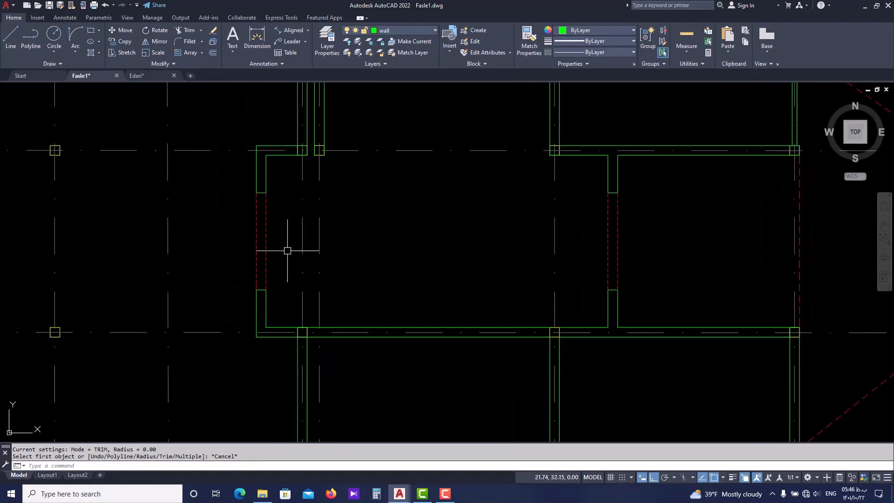
mouse_move(287, 248)
middle_mouse_down()
mouse_move(284, 288)
mouse_move(281, 266)
middle_mouse_up()
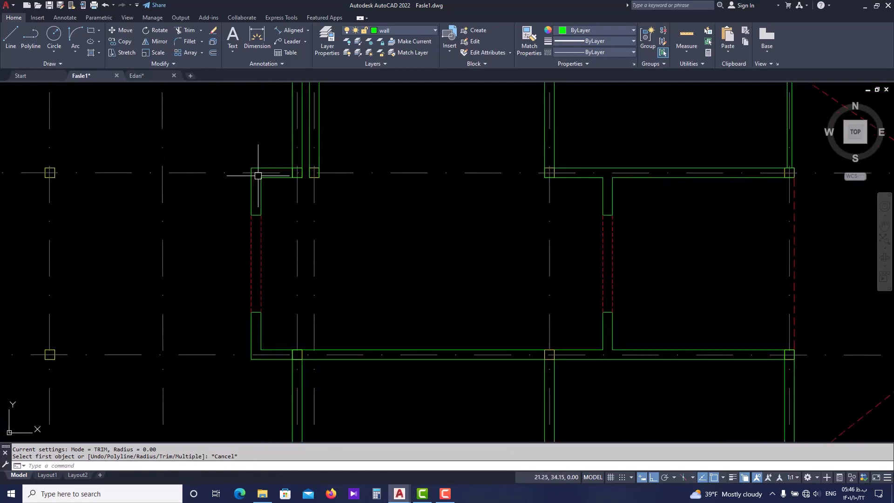
scroll(258, 175, "up", 4)
key("Escape")
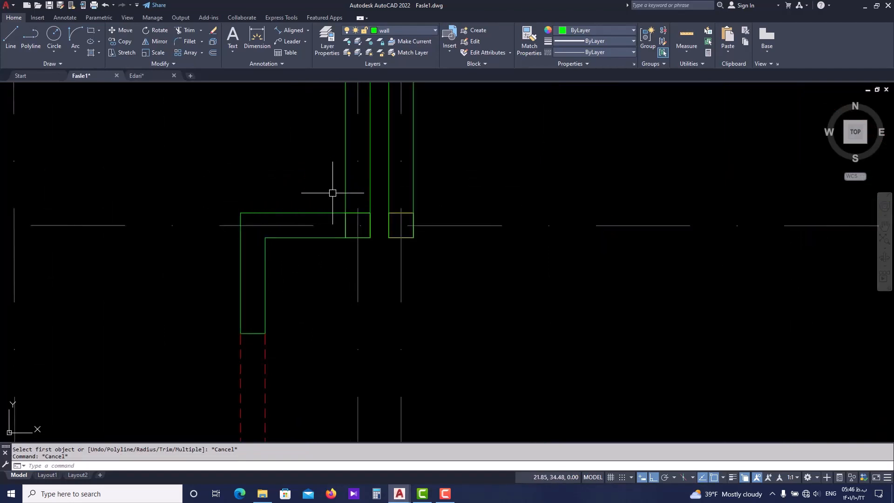
left_click(345, 196)
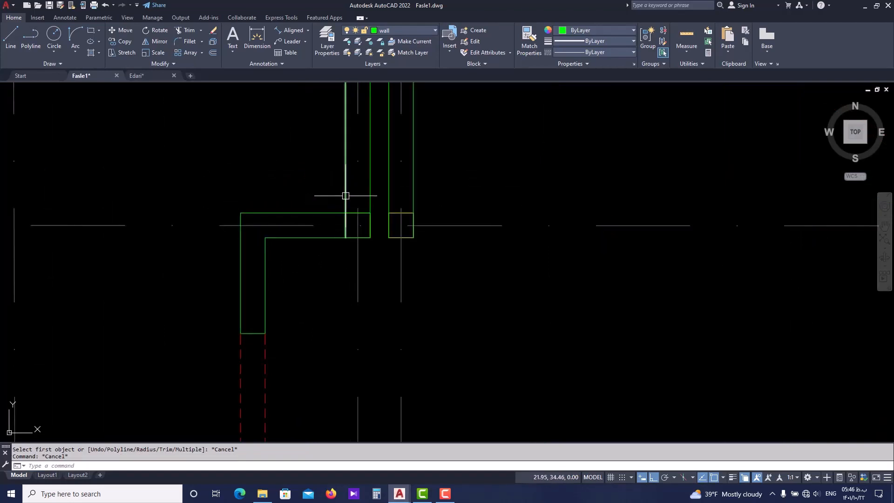
type("o")
key("Return")
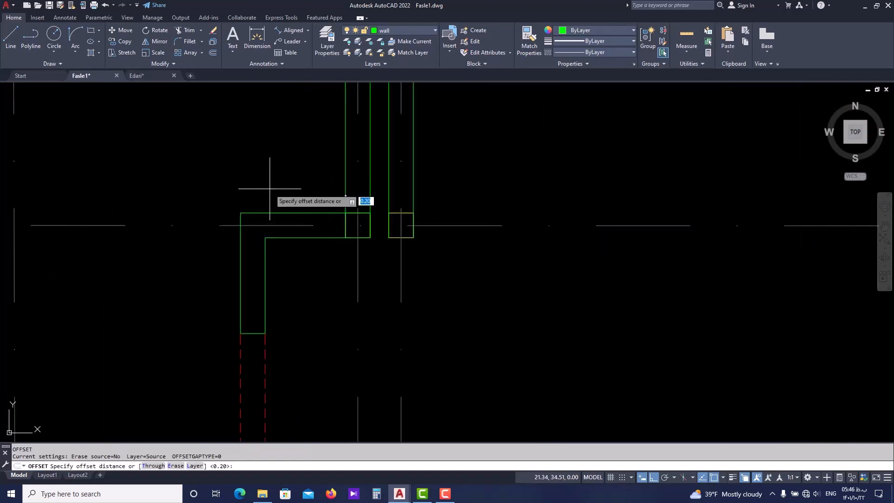
type("0.15")
key("Return")
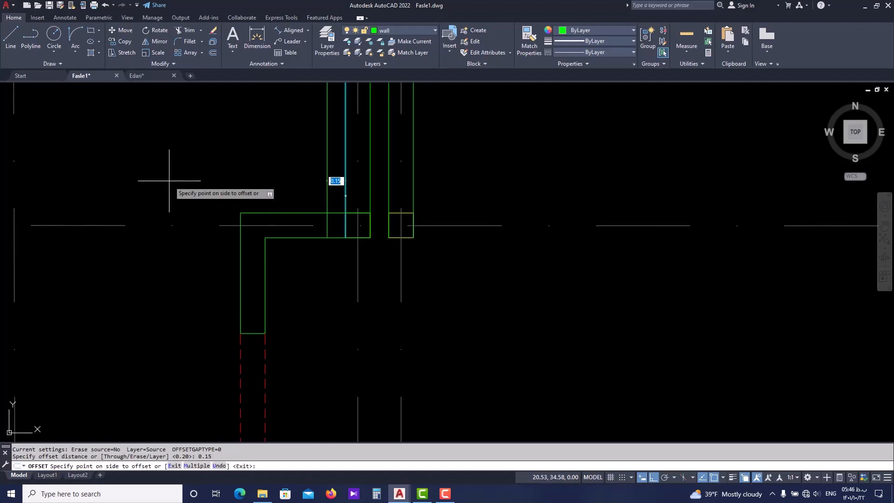
key("Escape")
key("Escape")
Offset the west face line of the vertical wall north of the corridor's northwest corner 1.15 to the west
key("Return")
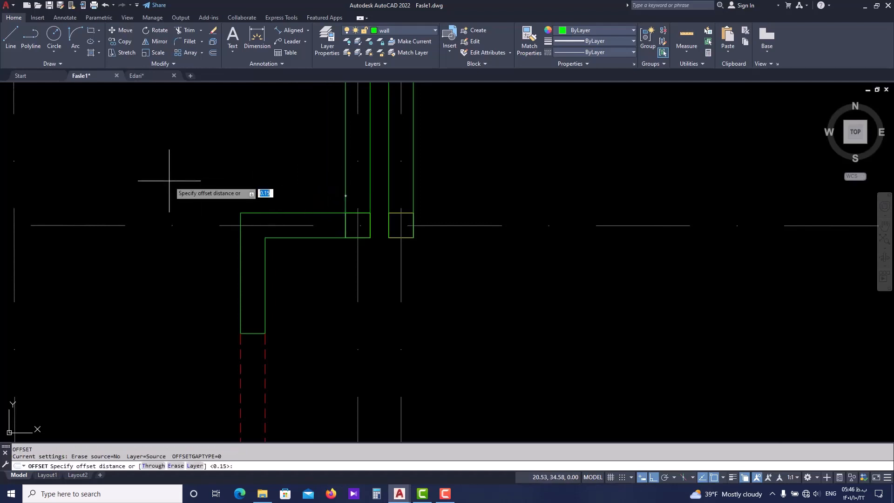
type("1.15")
key("Return")
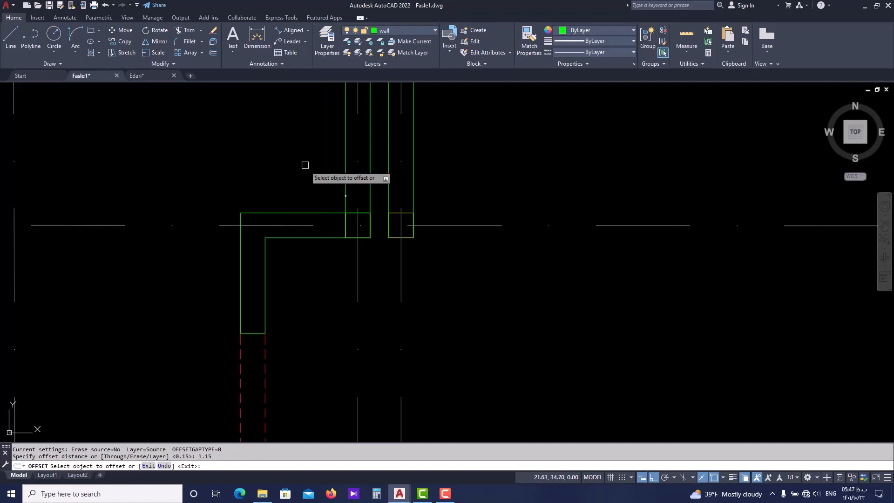
left_click(344, 178)
left_click(220, 172)
scroll(215, 243, "down", 3)
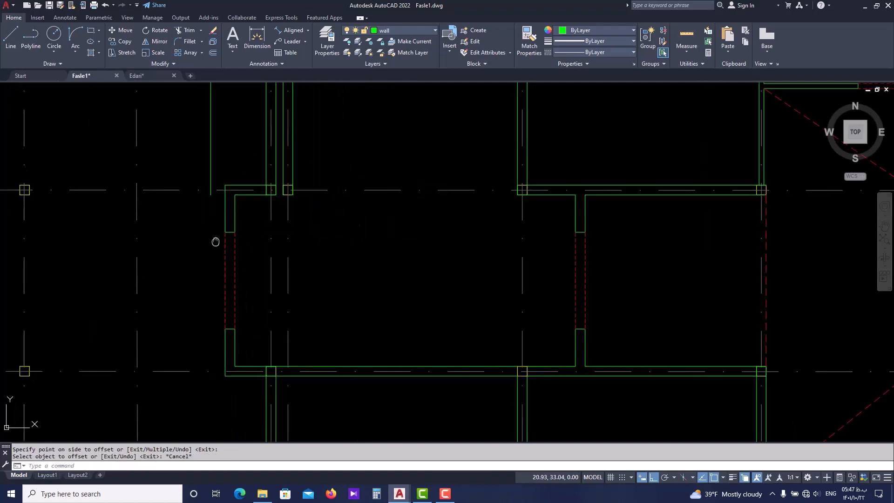
key("Escape")
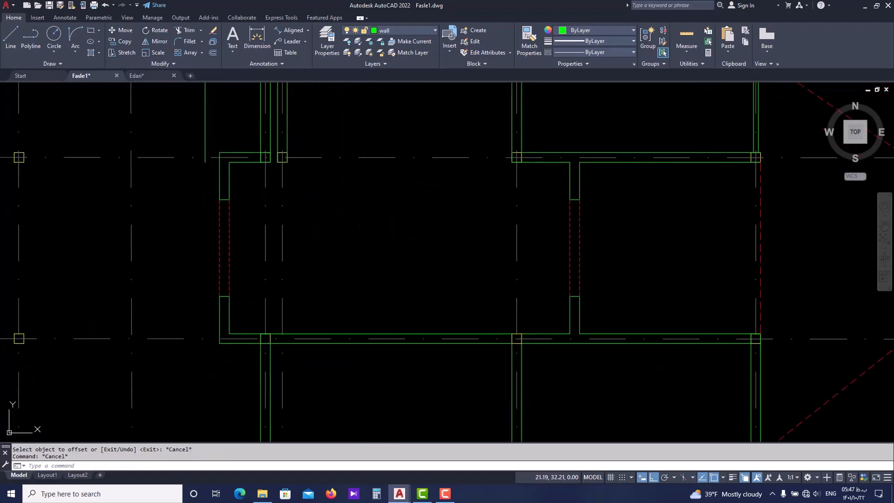
type("s")
key("Return")
left_click(204, 374)
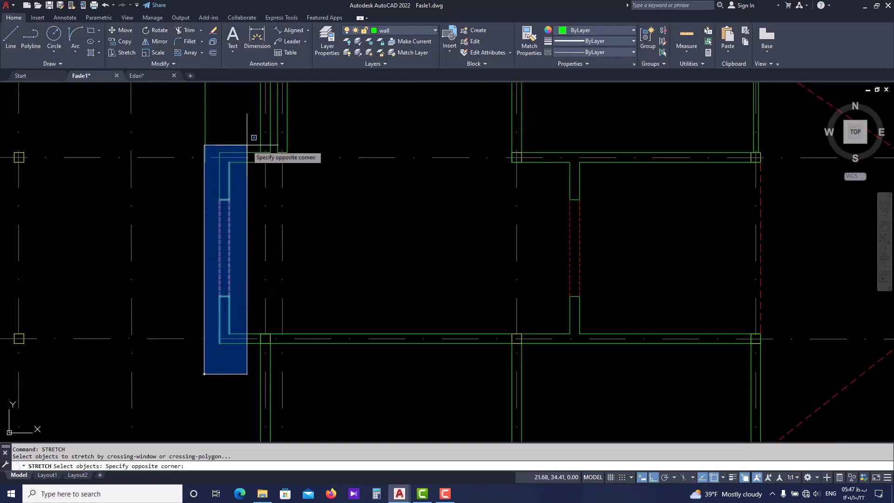
left_click(253, 123)
key("Return")
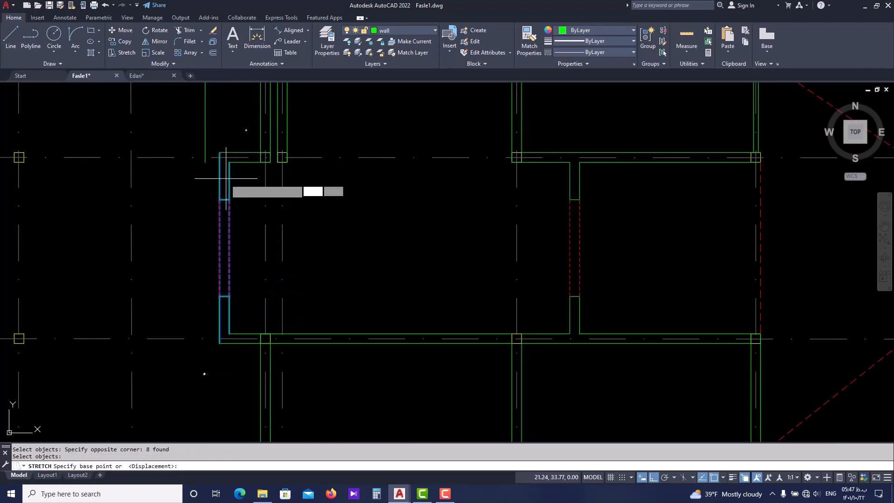
left_click(220, 186)
key("Escape")
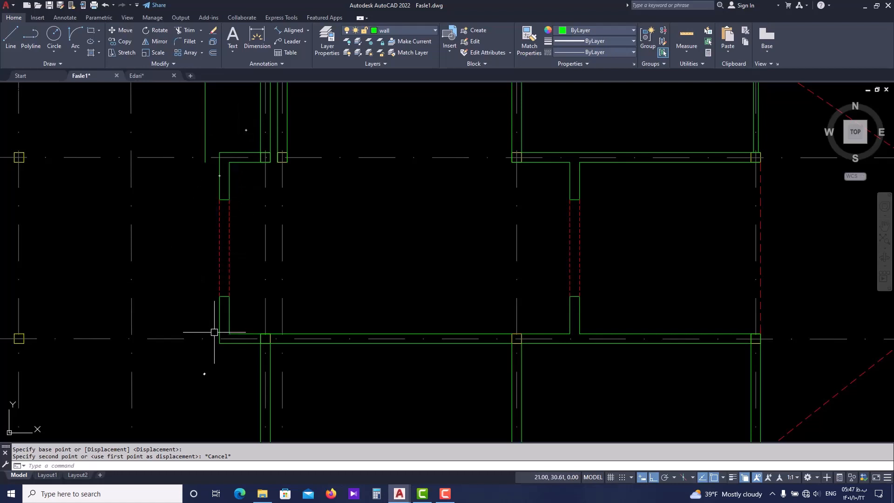
Stretch the corridor's west end wall and door opening west to the offset guide line, excluding the grid axes
key("Return")
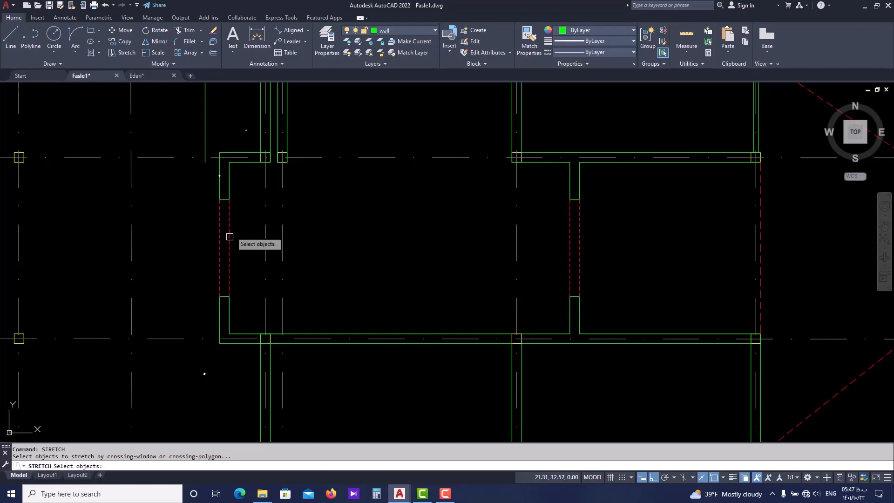
left_click(246, 130)
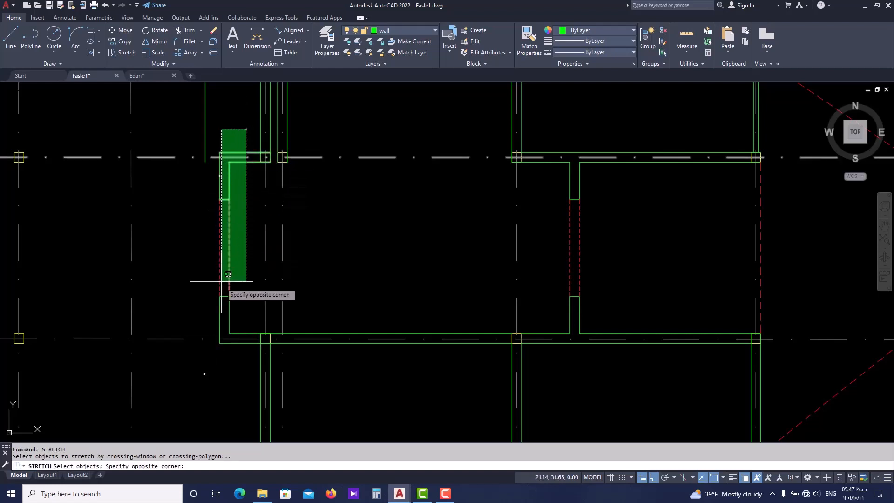
left_click(214, 355)
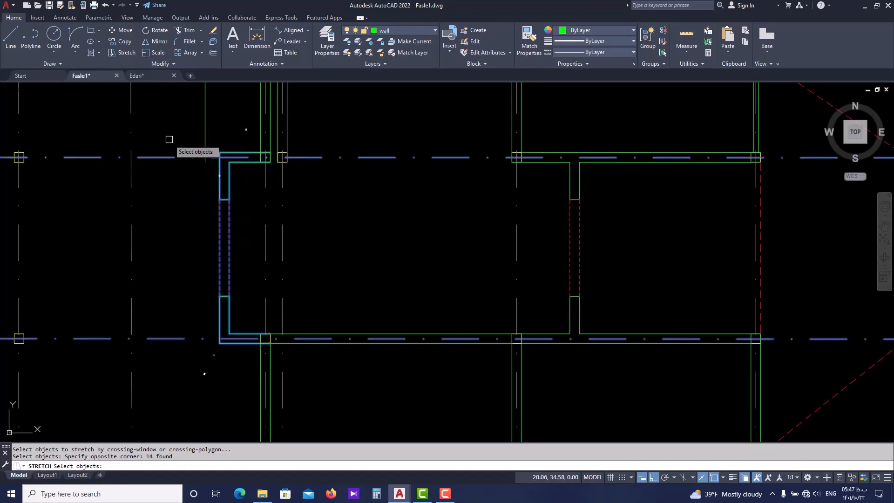
left_click(144, 356, "shift")
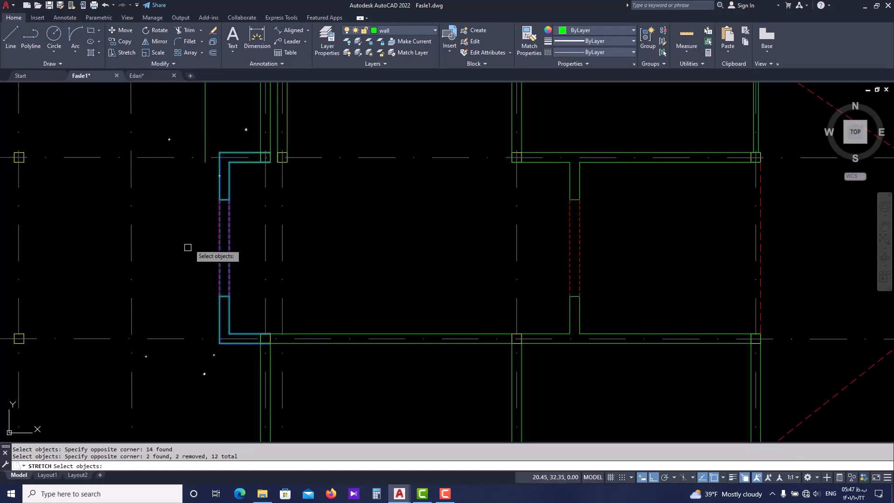
scroll(216, 135, "up", 2)
key("Return")
left_click(221, 163)
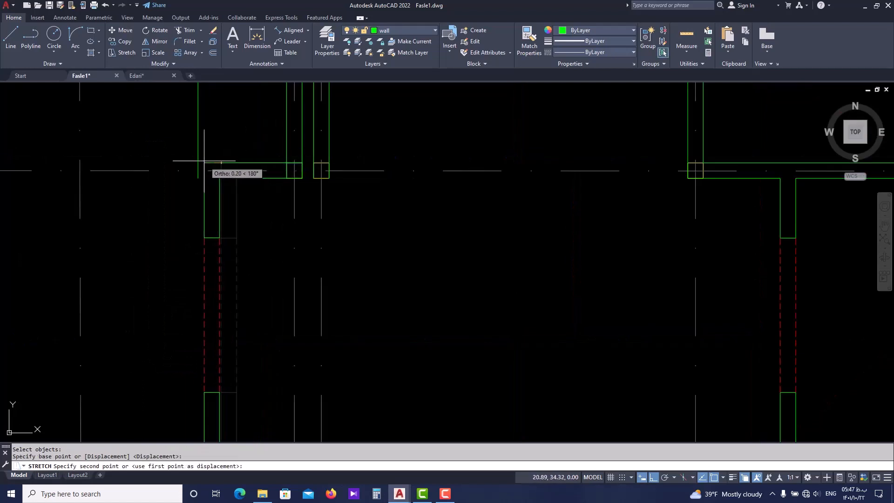
left_click(199, 160)
key("Escape")
Erase the vertical guide line north of the corridor's northwest corner
scroll(204, 158, "down", 1)
left_click(202, 139)
type("e")
key("Return")
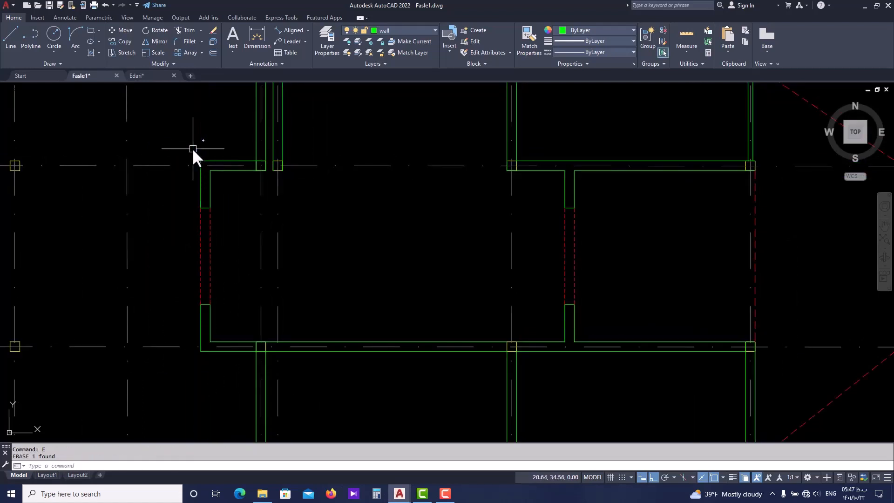
Review the drawn plan, then examine in Edari.dwg the end walls and door openings of the west and east corridors
scroll(194, 149, "down", 2)
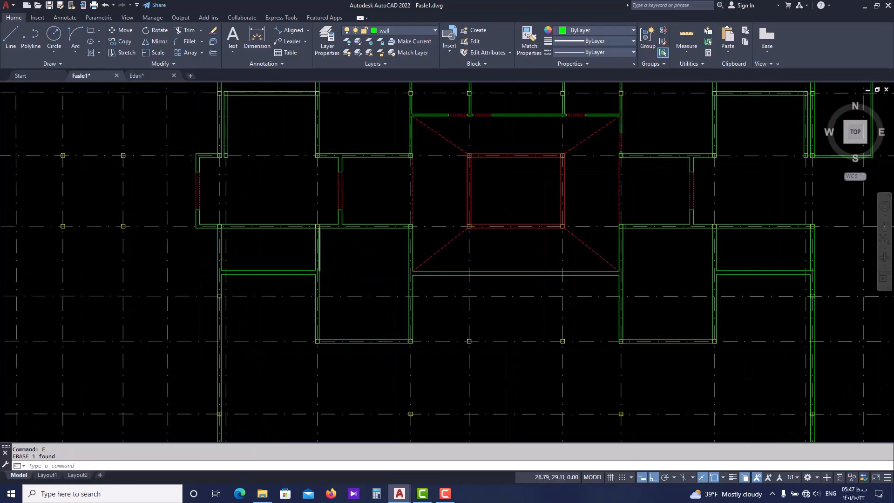
scroll(345, 252, "down", 2)
scroll(561, 216, "up", 2)
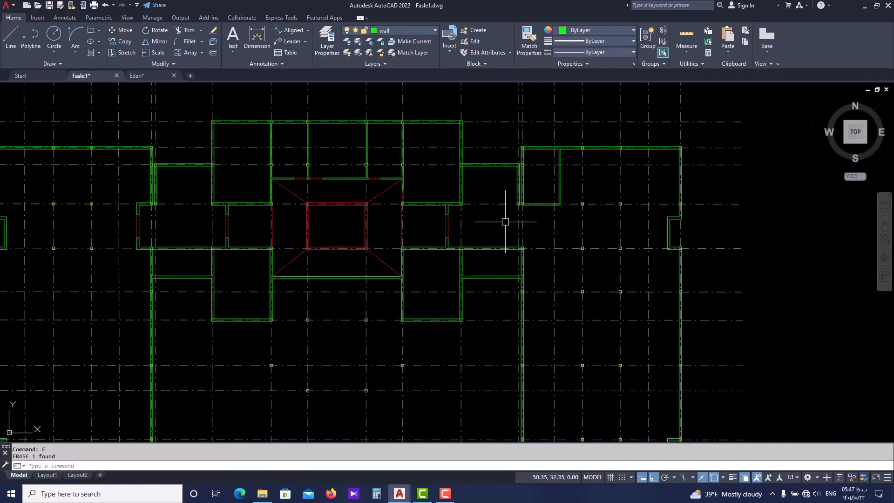
scroll(527, 242, "down", 2)
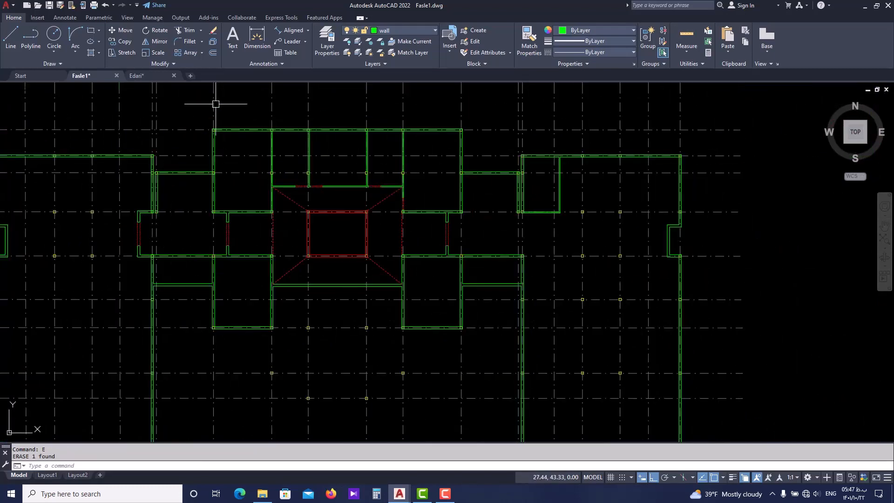
left_click(156, 72)
scroll(259, 211, "down", 3)
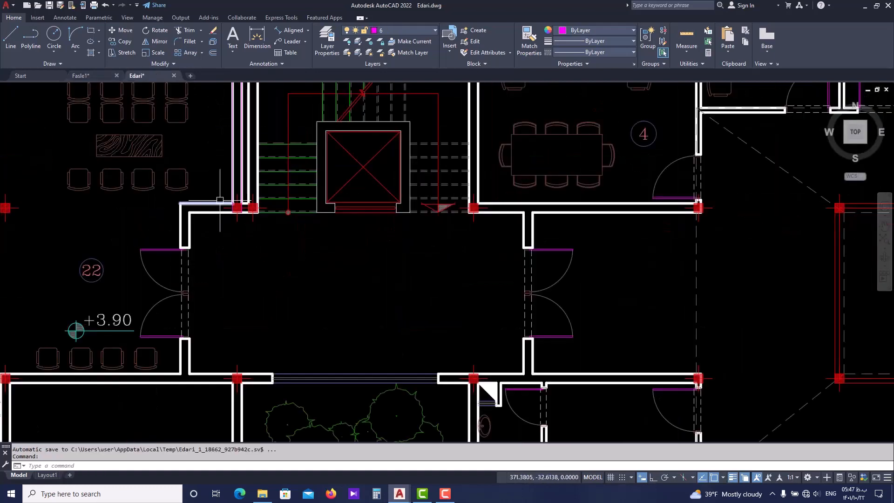
scroll(591, 219, "up", 4)
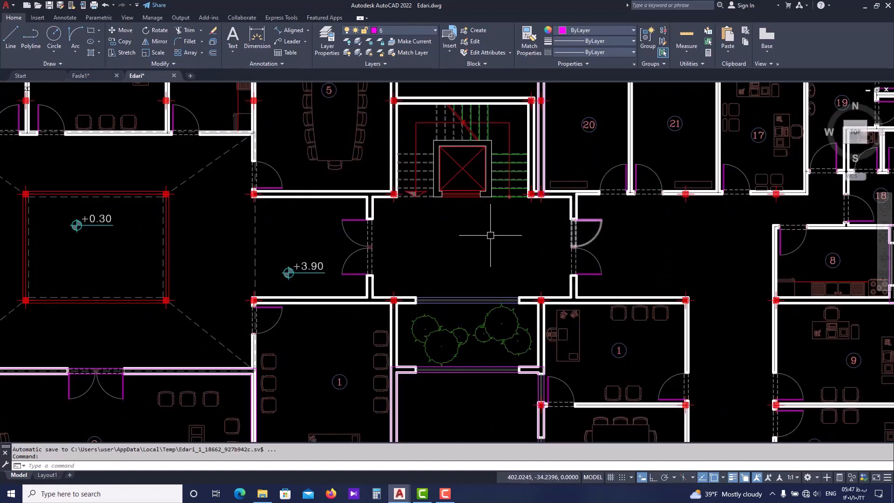
scroll(436, 238, "down", 4)
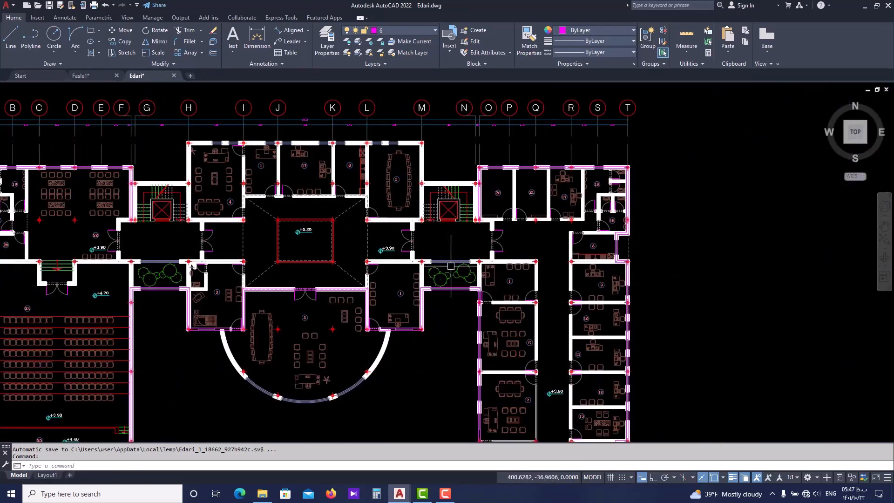
In Fasle1.dwg, mirror the east corridor's door opening and wall stubs about the vertical midline between the stair bay's two axes, keeping the originals
left_click(99, 76)
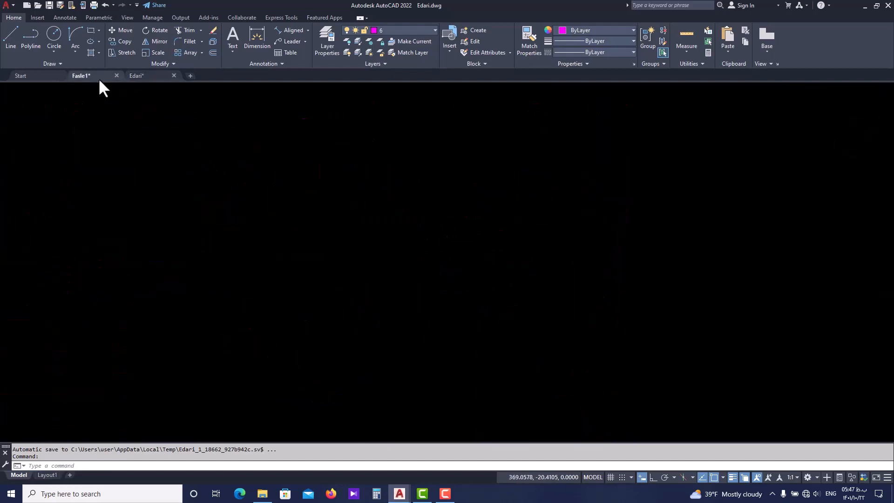
scroll(450, 226, "up", 4)
left_click(458, 202)
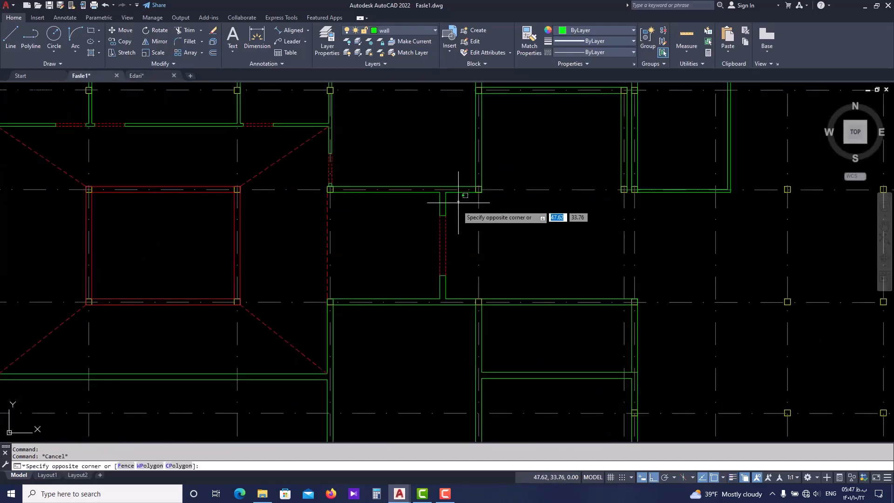
left_click(436, 288)
middle_click_drag(431, 243, 411, 256)
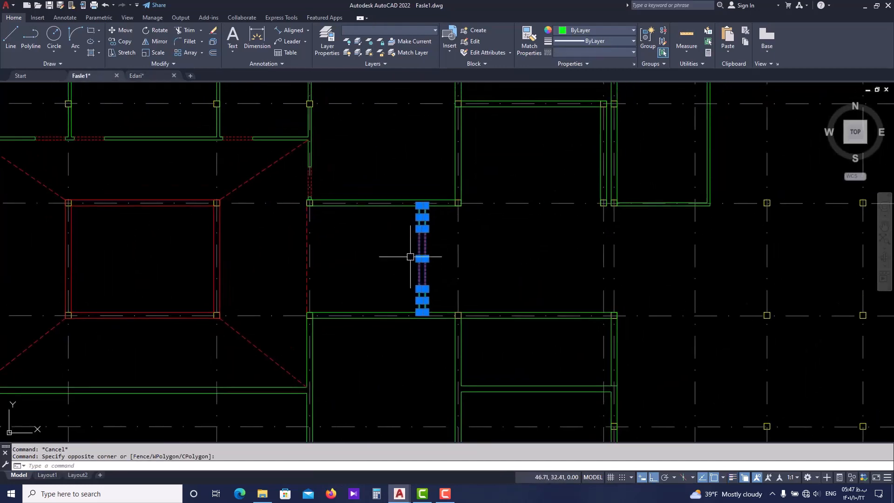
key("Return")
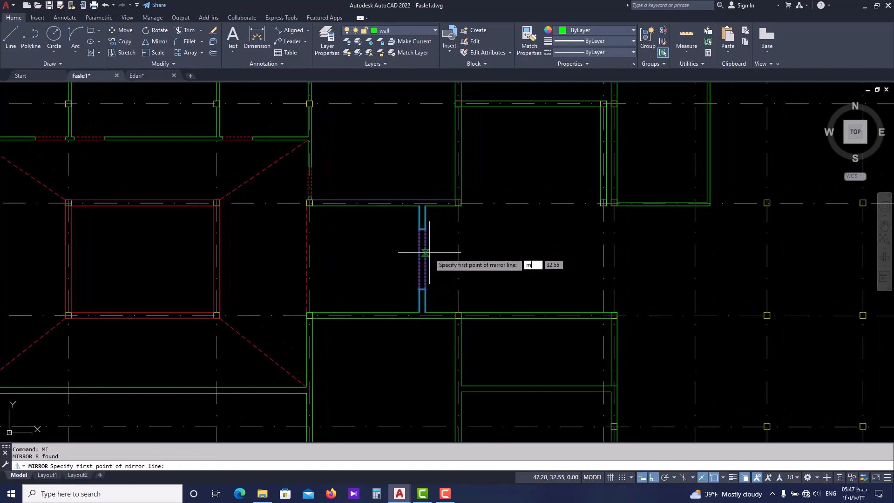
type("m2p")
key("Return")
left_click(458, 253)
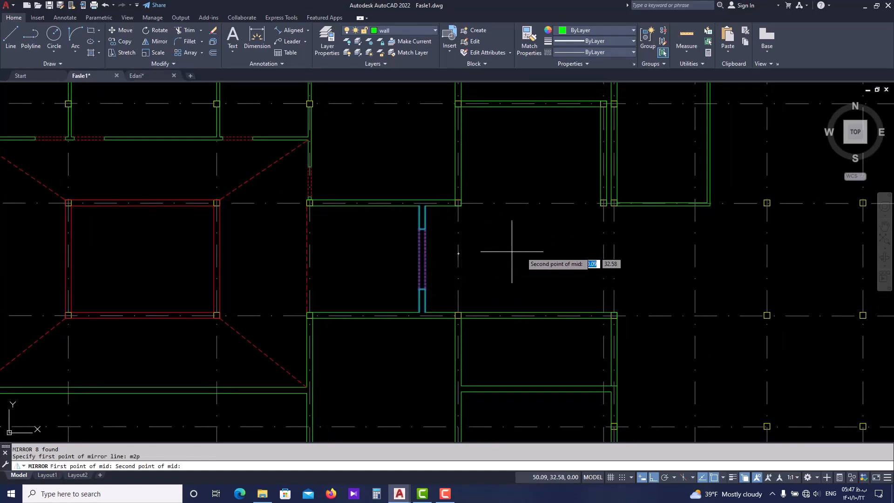
left_click(604, 251)
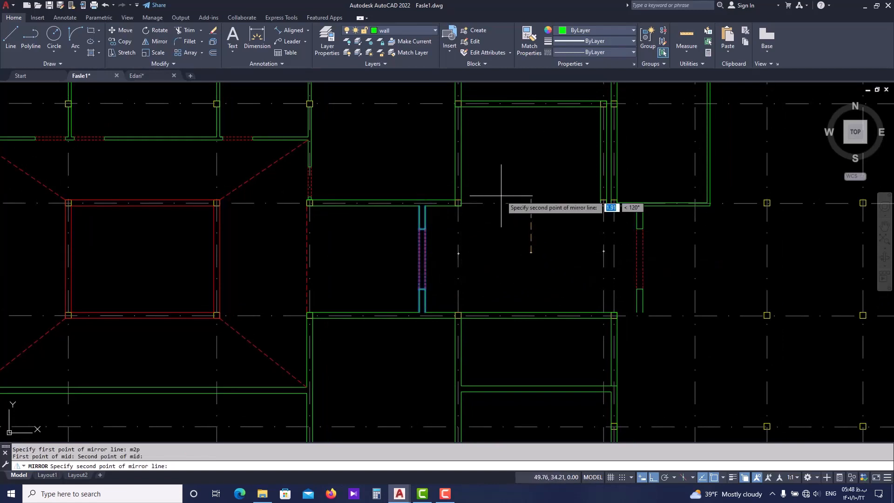
left_click(518, 158)
key("Escape")
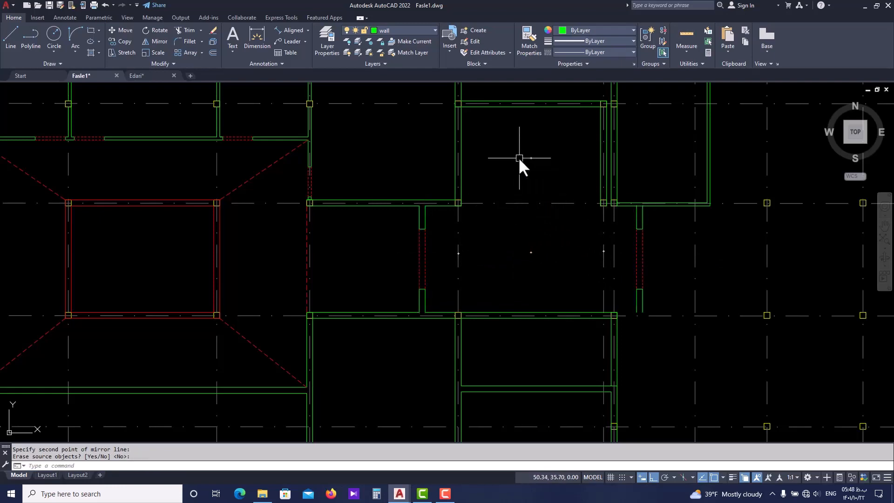
In Edari.dwg, measure from the column northeast of the planted court to the near face of the corridor's east end wall
middle_click_drag(596, 246, 539, 239)
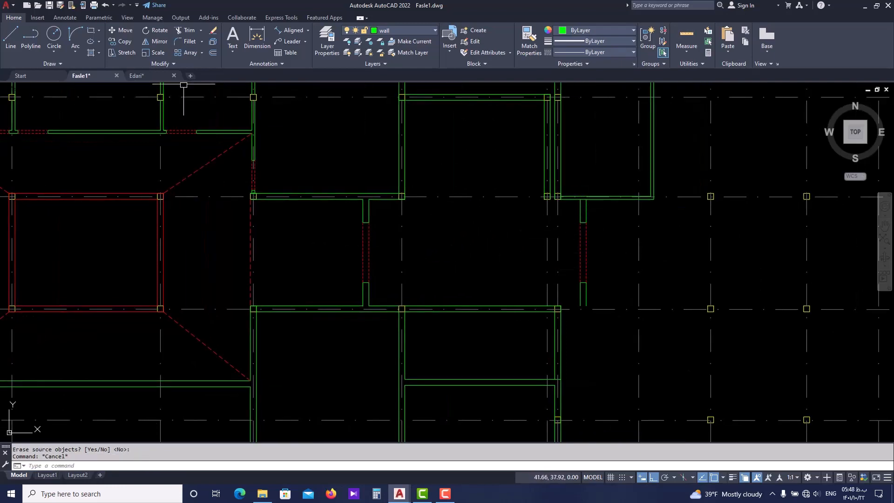
left_click(150, 75)
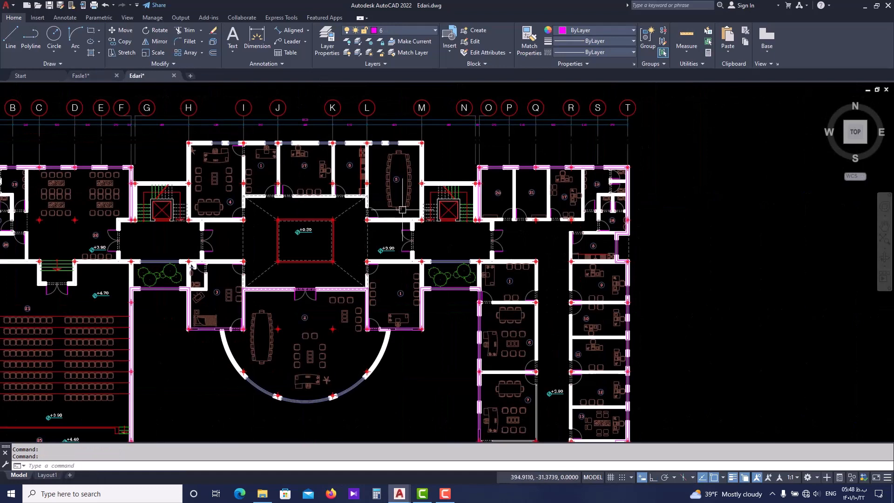
scroll(413, 259, "up", 8)
key("Escape")
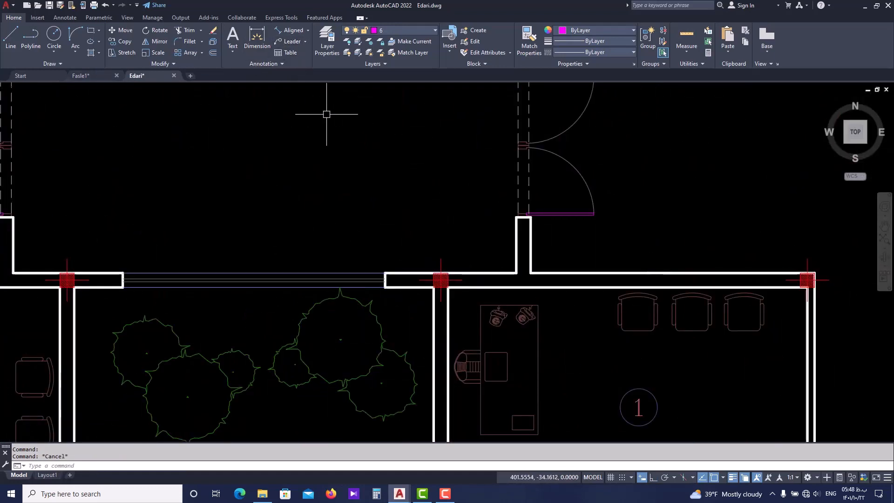
type("di")
key("Return")
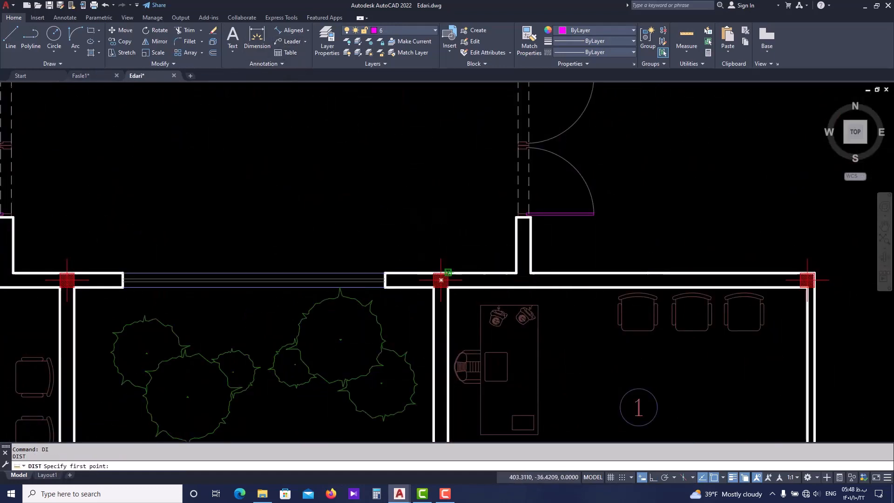
left_click(441, 280)
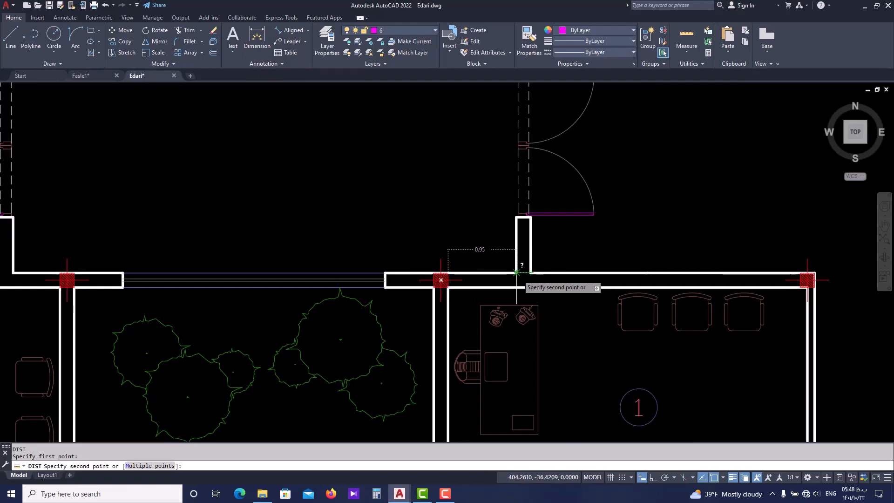
key("Escape")
In Fasle1.dwg, measure from the matching column's northeast corner to the west face of the mirrored end wall
left_click(82, 76)
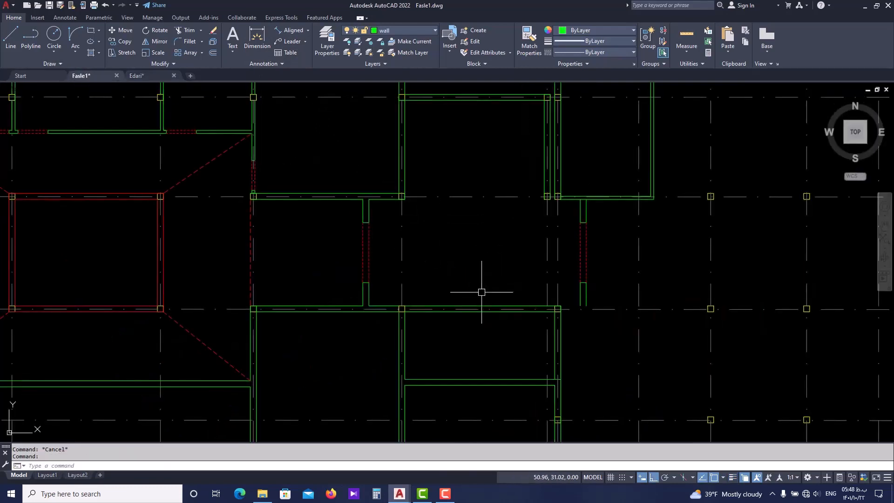
scroll(581, 309, "up", 5)
type("di")
key("Return")
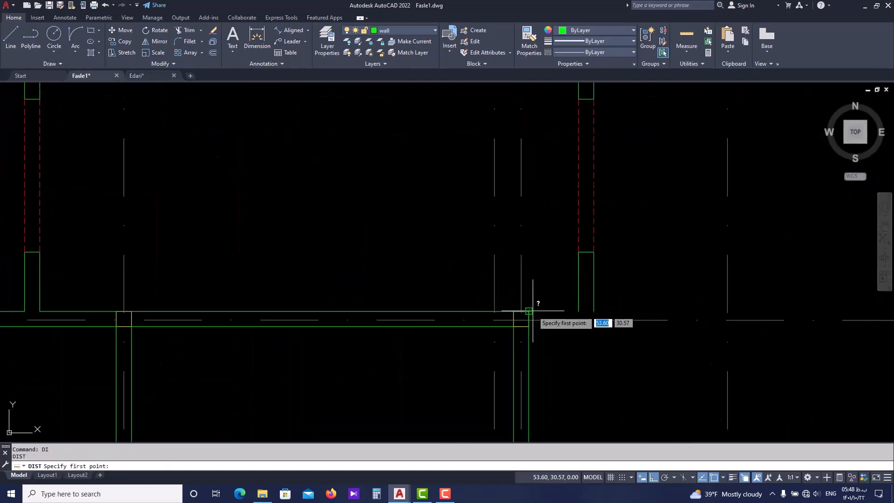
left_click(529, 311)
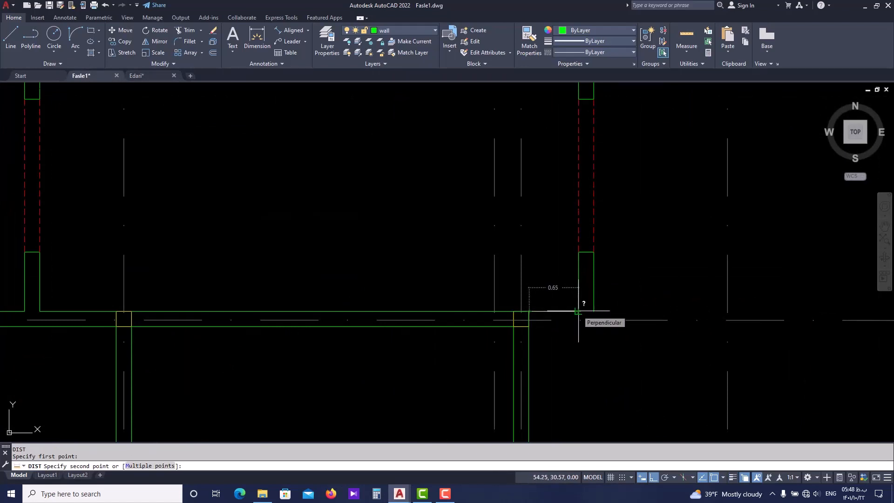
key("Escape")
Move the mirrored door opening and its wall stubs 0.3 to the east
scroll(579, 311, "down", 5)
left_click(596, 217)
left_click(575, 300)
scroll(575, 300, "up", 2)
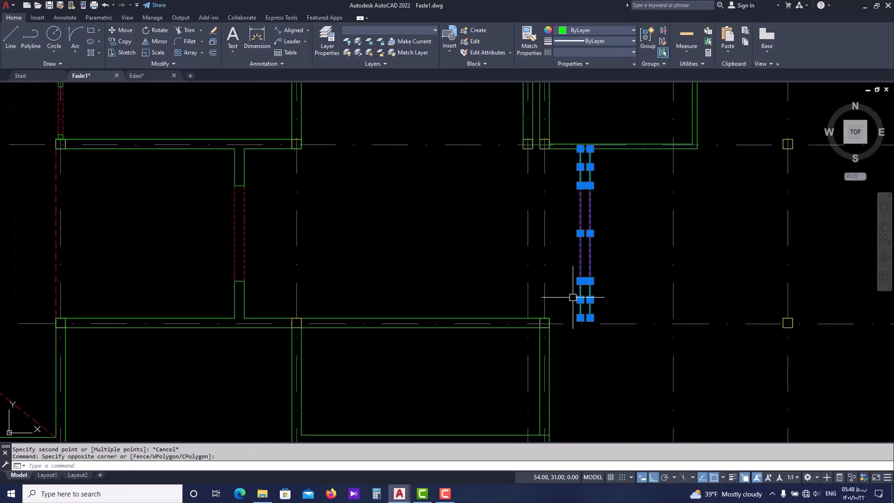
type("m")
key("Return")
left_click(590, 299)
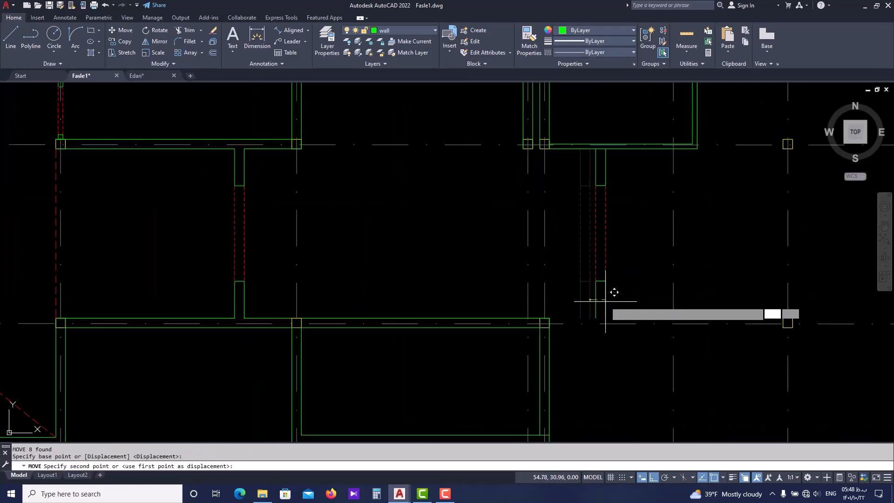
type("0.3")
key("Return")
key("Escape")
key("Escape")
Measure from the column's northeast corner to the east face of the moved end wall
type("d")
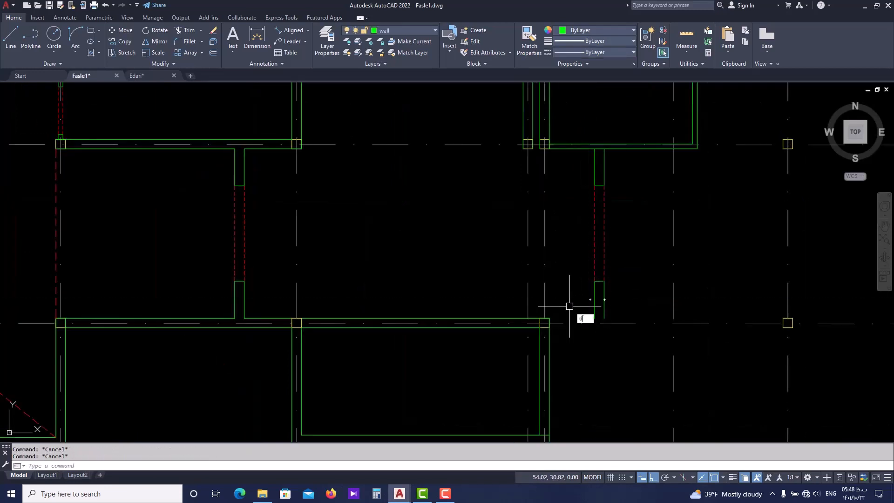
type(" poi")
key("Return")
left_click(550, 319)
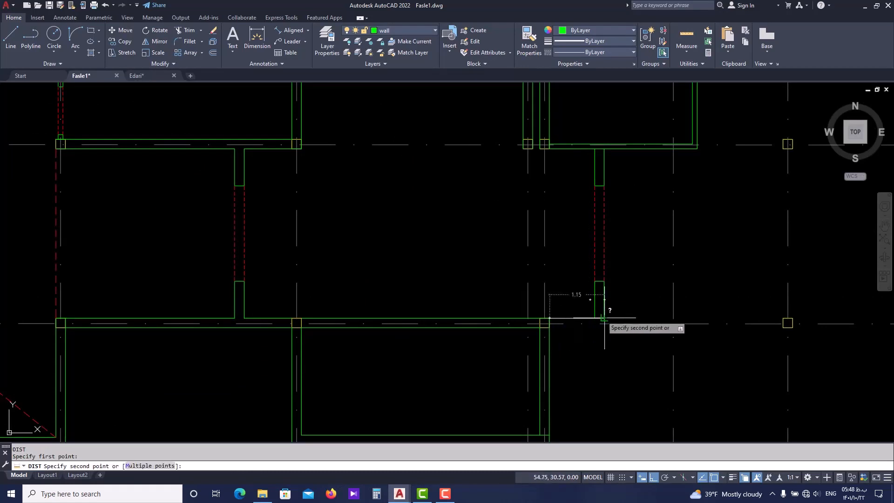
key("Escape")
key("Escape")
Draw a 1.15 long horizontal wall line from the column's southeast corner east to align with the end wall's east face
scroll(578, 310, "up", 2)
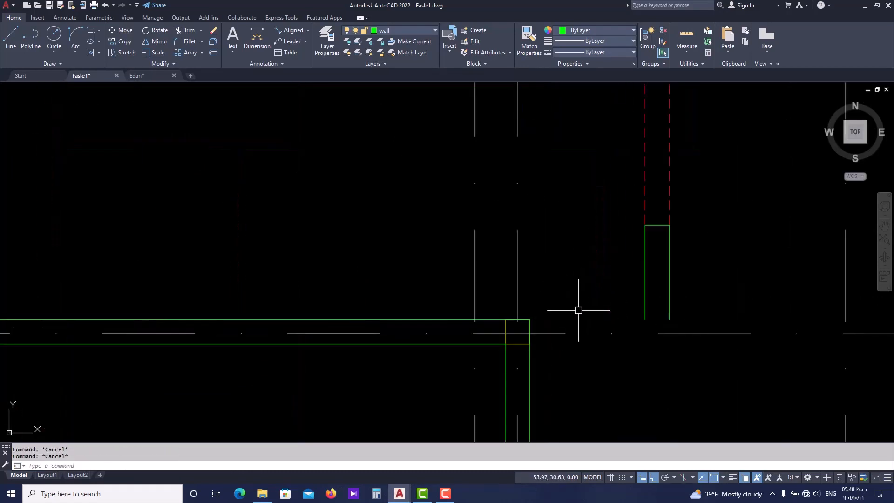
scroll(578, 310, "down", 2)
scroll(581, 356, "up", 2)
type("l")
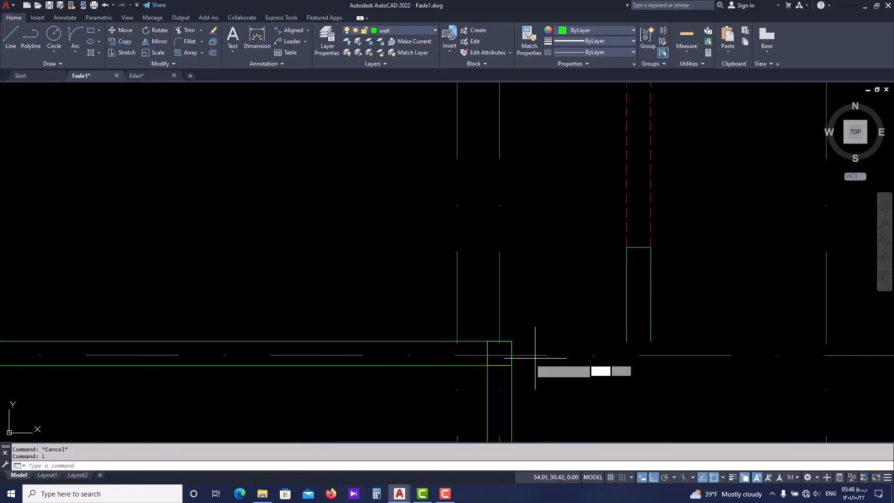
key("Return")
left_click(512, 341)
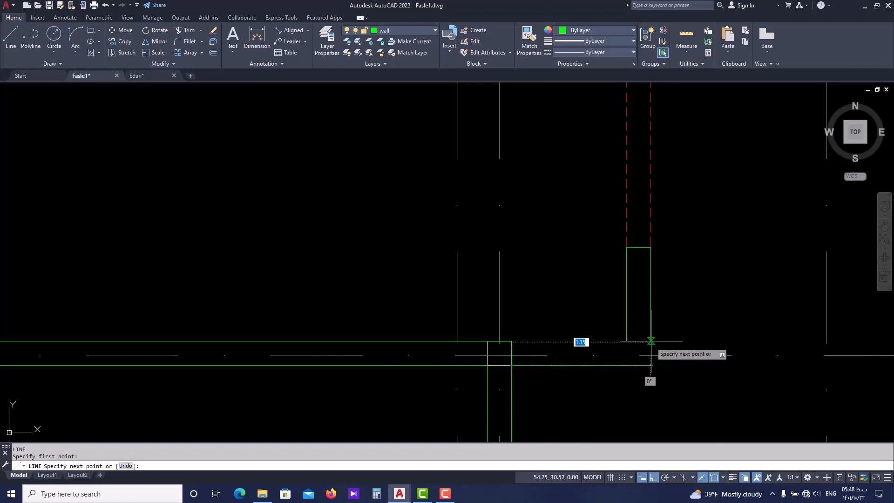
key("Escape")
key("Escape")
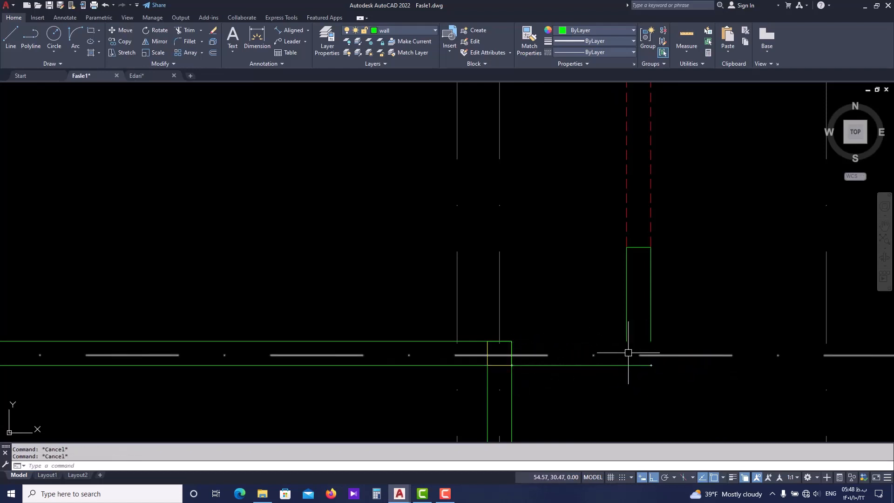
Fillet the east end wall's east face with the new horizontal wall line into a sharp corner
type("f")
key("Return")
left_click(651, 339)
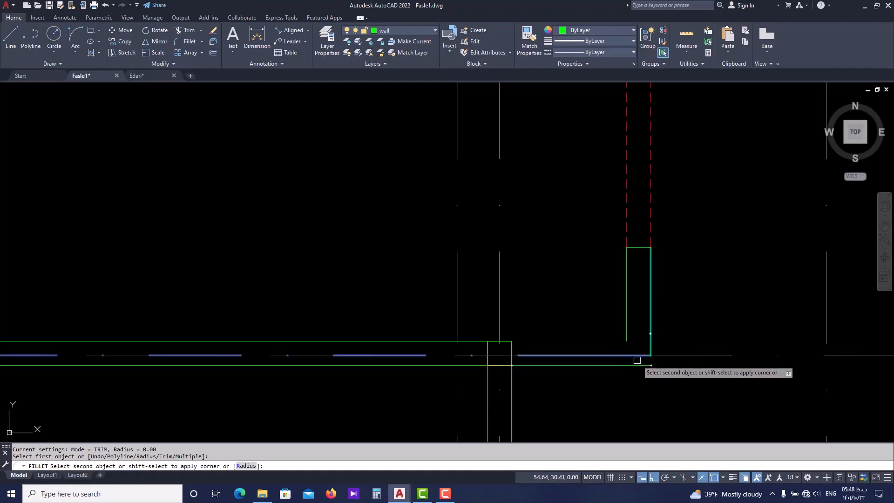
key("Escape")
key("Escape")
Offset the horizontal wall line between the column and the east end wall 0.2 to the north
left_click(595, 366)
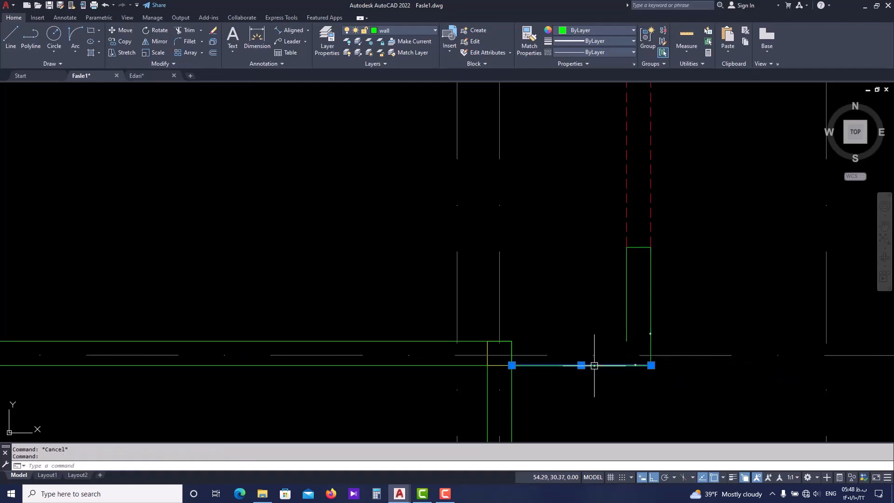
type("o")
key("Return")
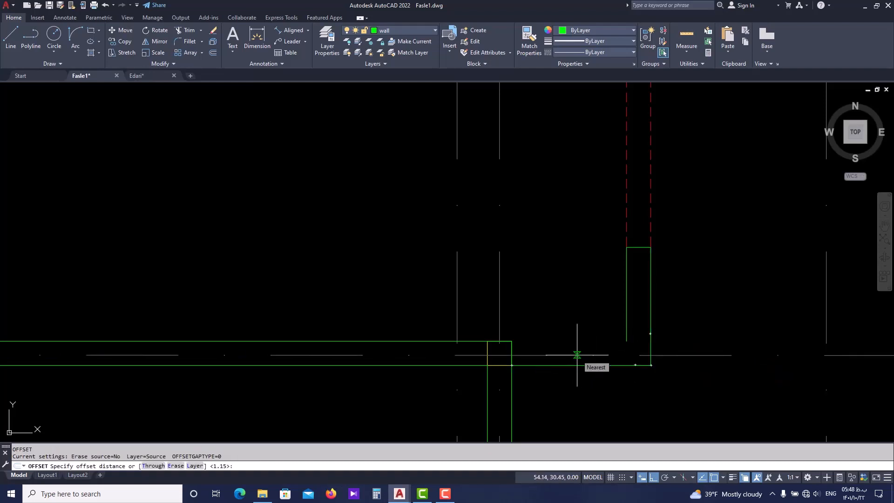
type("0.2")
key("Return")
left_click(568, 327)
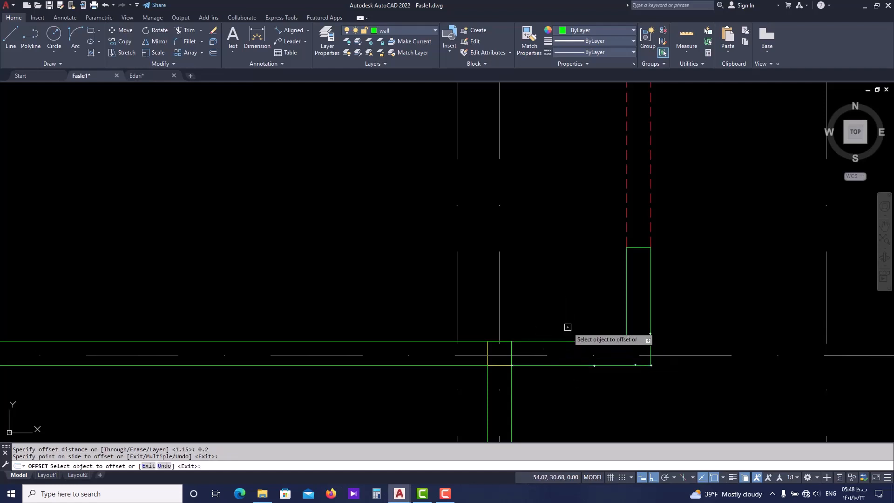
Fillet the offset line with the end wall's west face to form the sharp inner corner
key("Escape")
key("Escape")
type("f")
key("Return")
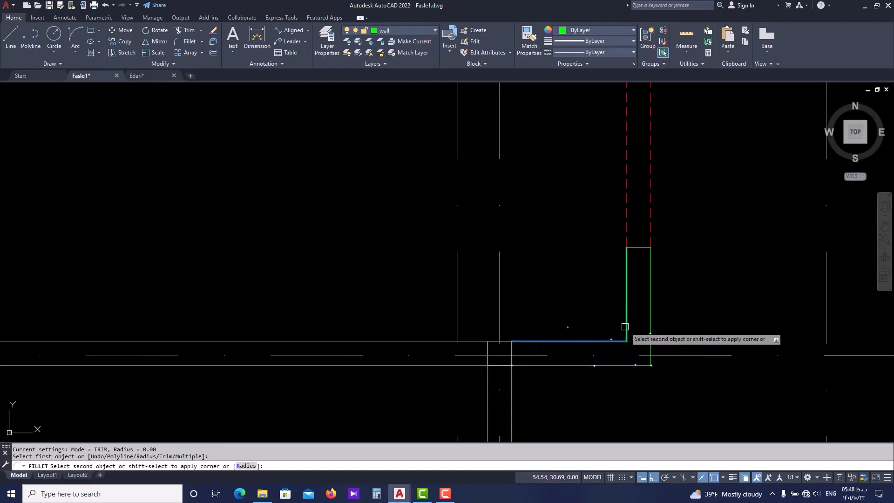
left_click(627, 326)
Trim the corridor's north wall line where the end wall's north stub meets it
scroll(634, 285, "down", 8)
scroll(657, 279, "up", 6)
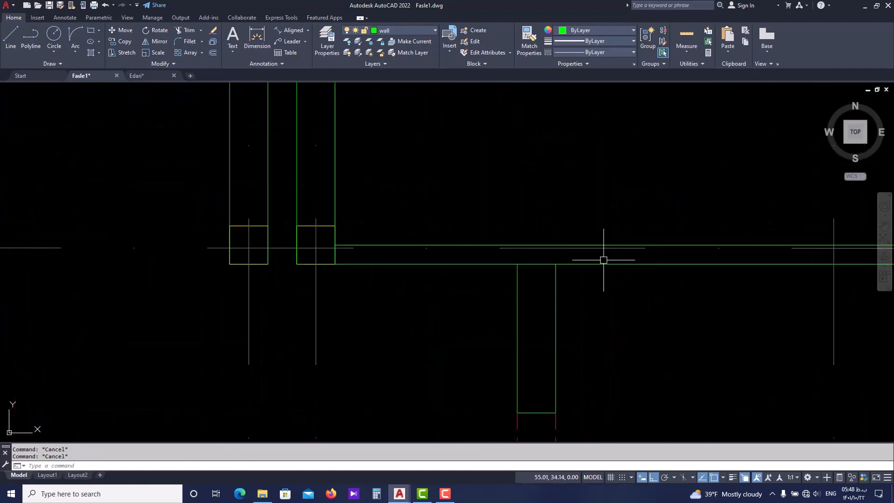
type("tr")
key("Return")
scroll(544, 264, "down", 6)
key("Escape")
key("Escape")
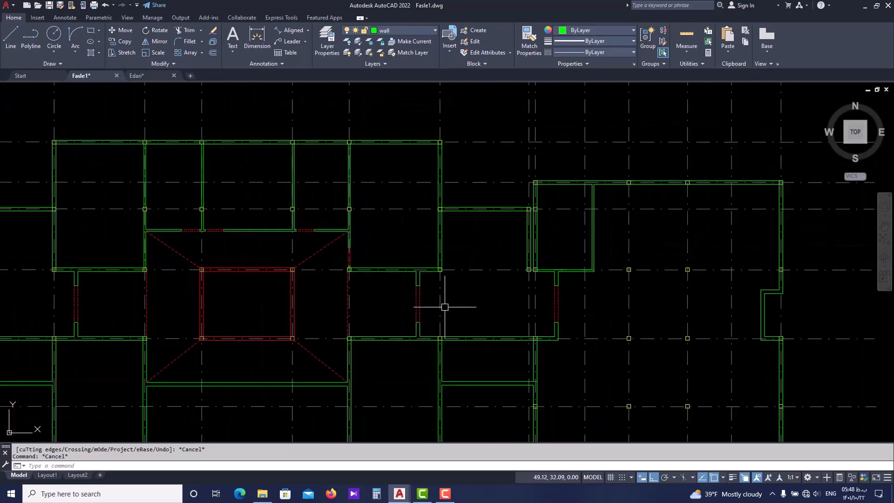
Try to mirror the west corridor's end wall and door opening from the midpoint of the central void's north edge
scroll(511, 301, "down", 2)
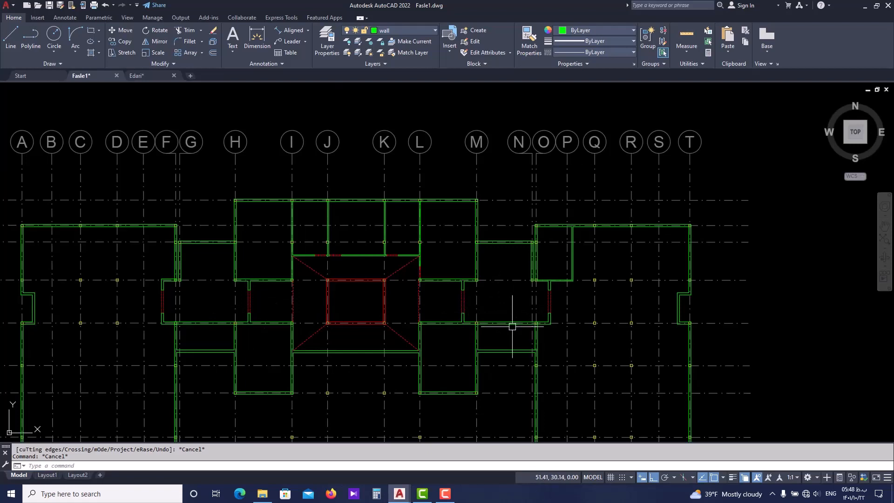
scroll(153, 317, "up", 2)
left_click(160, 349)
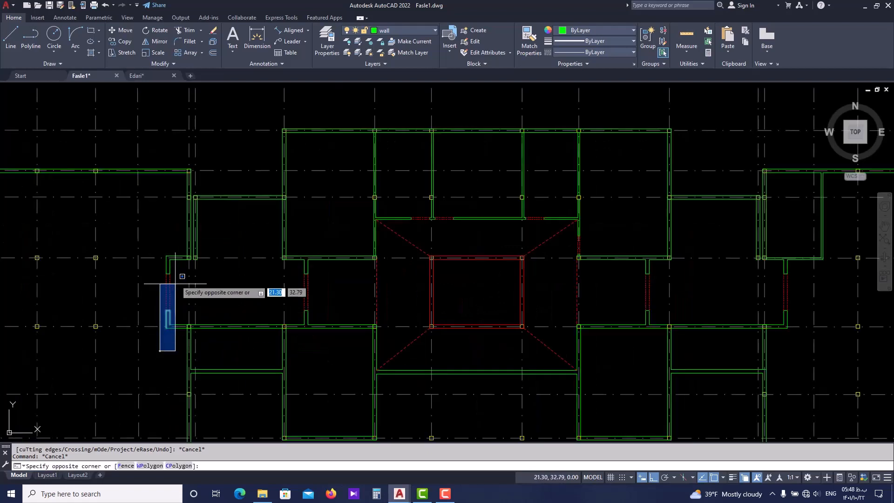
key("Escape")
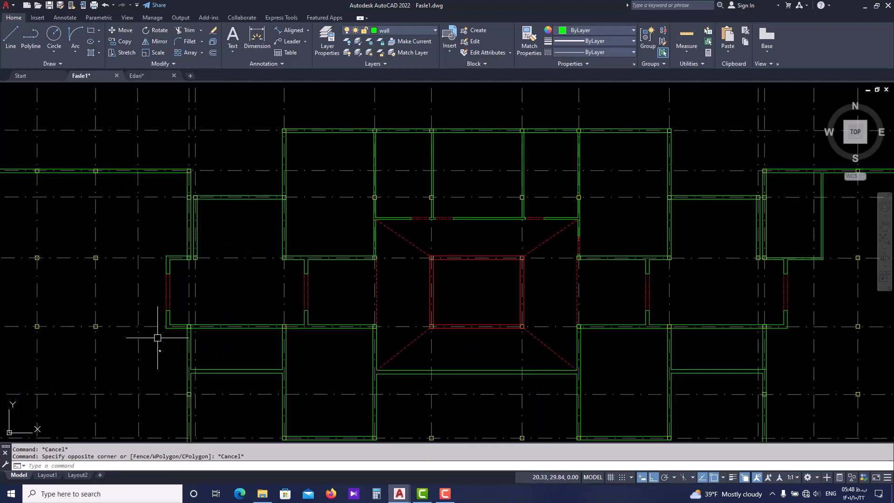
scroll(166, 326, "up", 2)
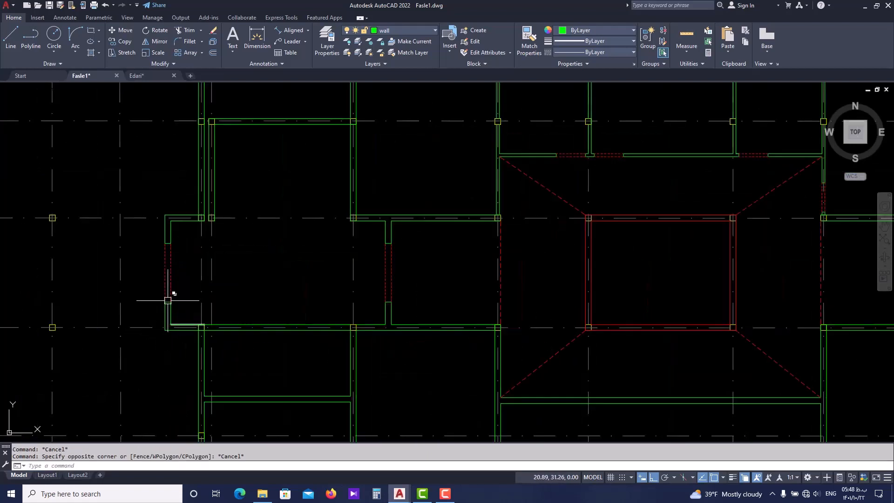
left_click(180, 201)
left_click(159, 338)
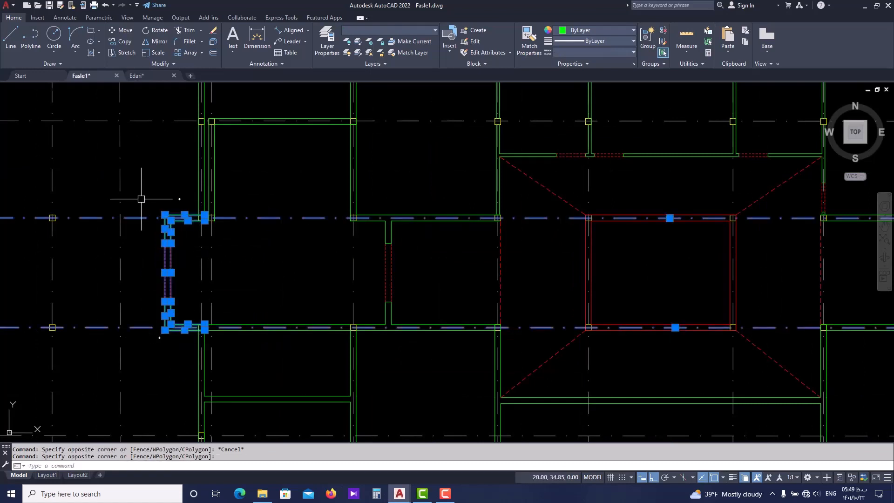
left_click(142, 199)
left_click(114, 354)
scroll(124, 360, "down", 2)
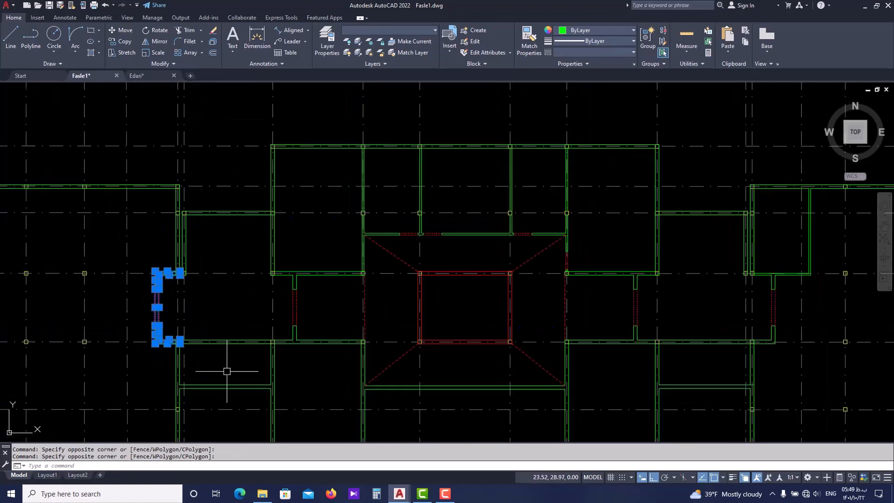
middle_click_drag(328, 376, 304, 376)
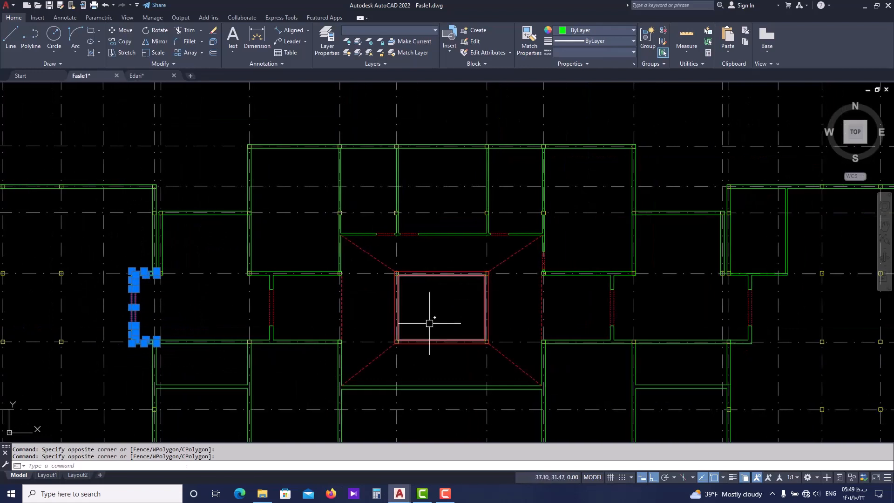
key("Return")
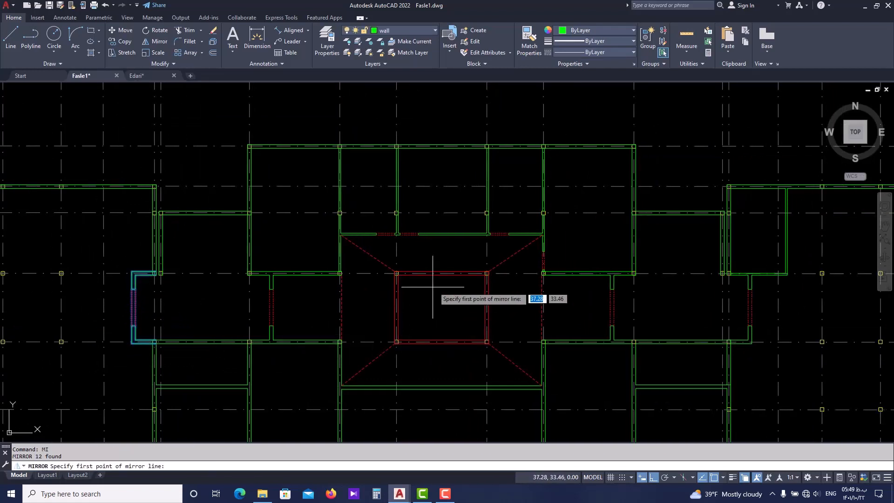
left_click(442, 274)
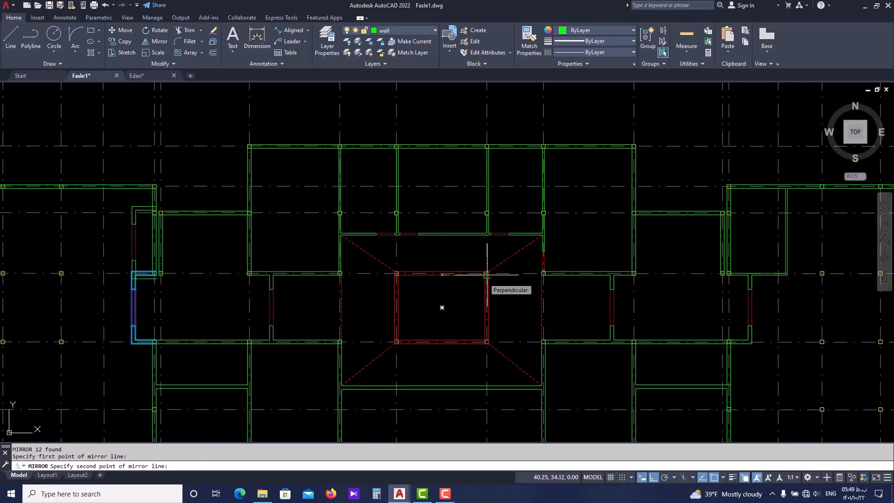
key("F8")
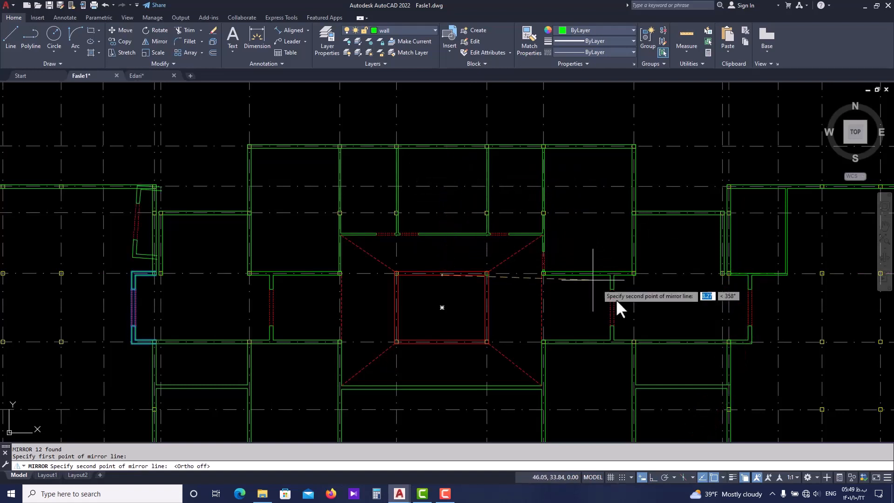
key("Escape")
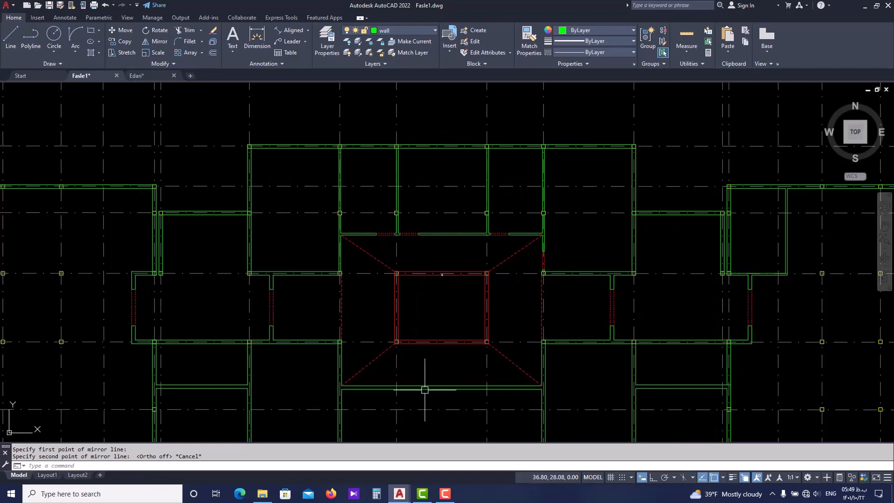
scroll(425, 389, "down", 2)
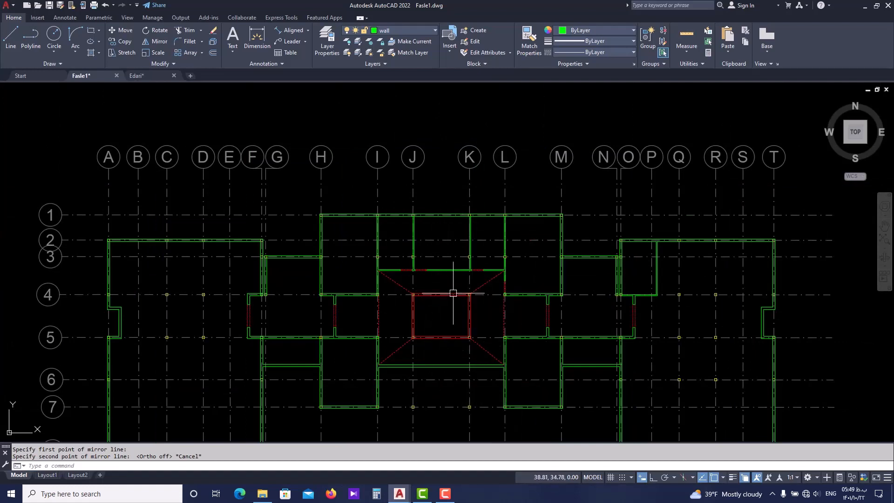
mouse_move(535, 343)
middle_mouse_down()
mouse_move(505, 290)
mouse_move(485, 295)
middle_mouse_up()
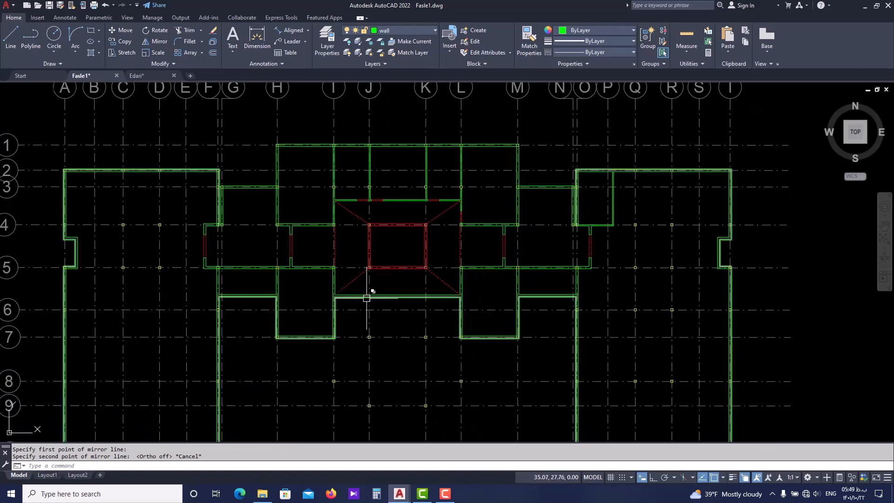
scroll(236, 279, "up", 2)
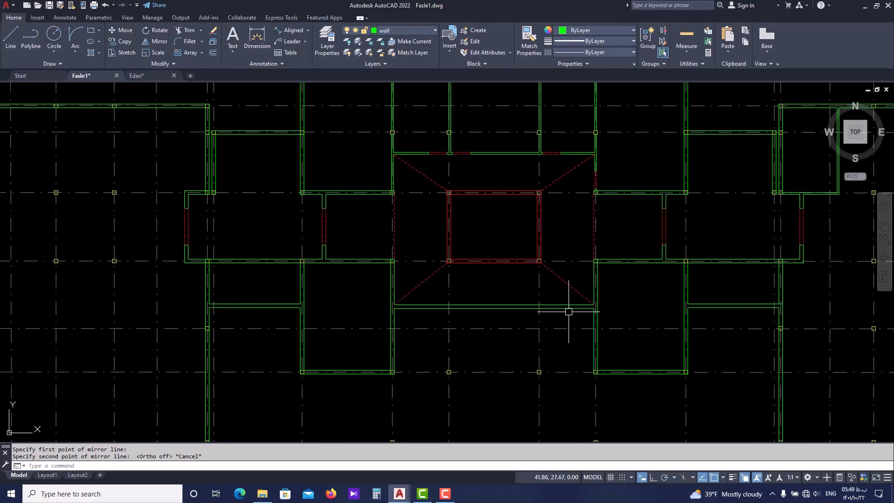
middle_click_drag(560, 307, 454, 288)
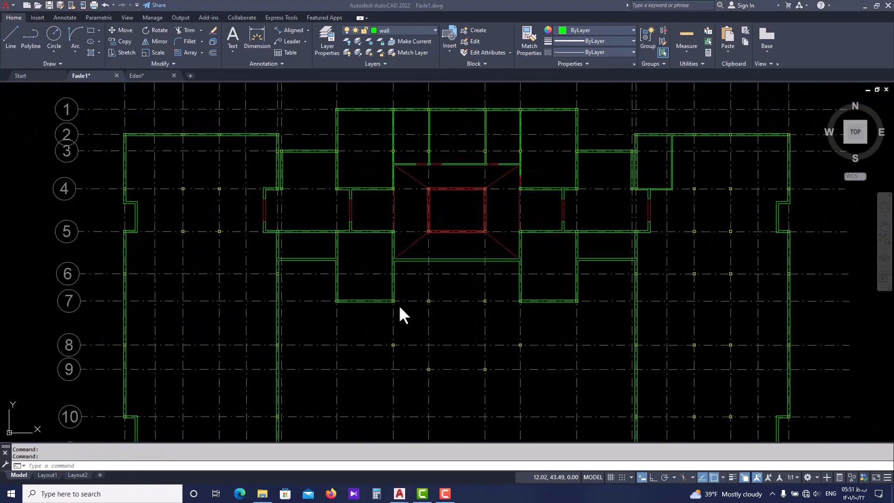
scroll(401, 305, "down", 3)
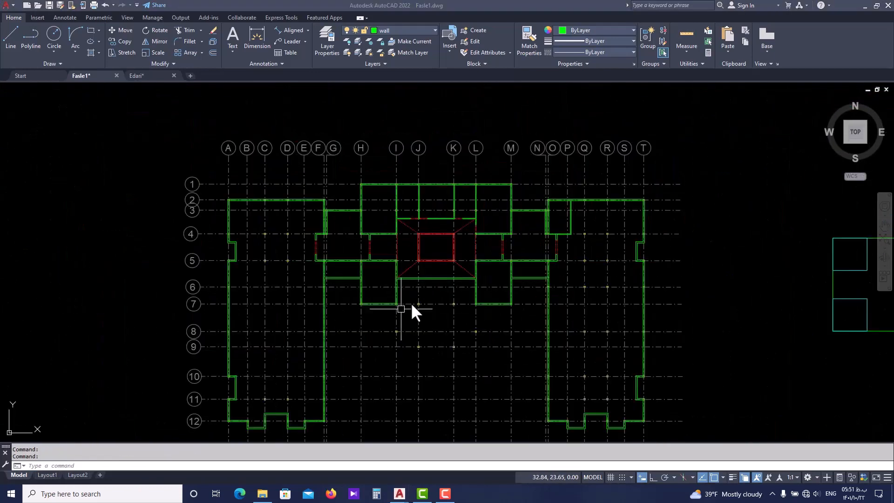
middle_click_drag(438, 301, 419, 297)
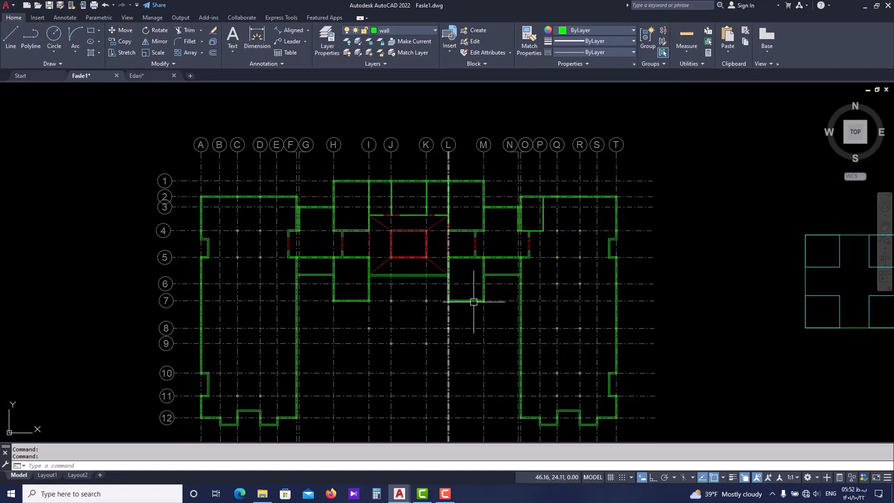
scroll(485, 298, "up", 2)
In Edari.dwg, examine the partition walls and door openings of the east wing offices along their corridor
left_click(155, 76)
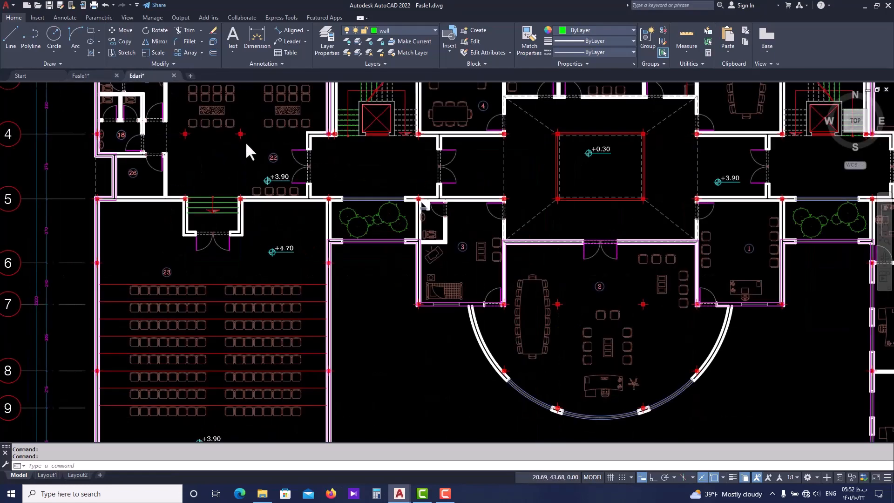
scroll(486, 257, "down", 3)
middle_click_drag(485, 257, 280, 229)
scroll(612, 293, "up", 4)
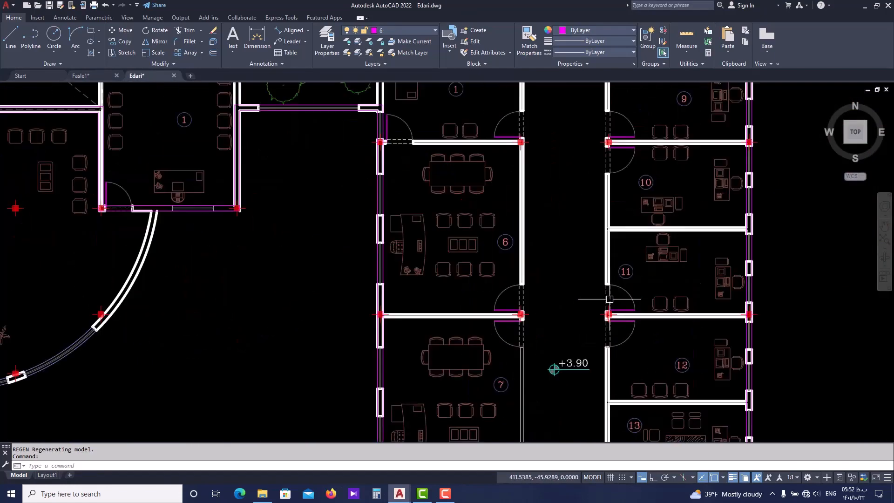
scroll(527, 323, "up", 4)
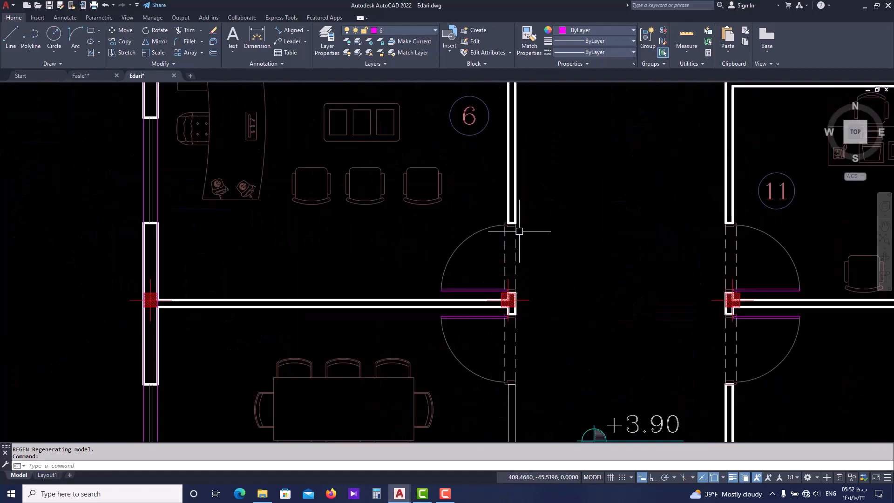
scroll(516, 233, "up", 2)
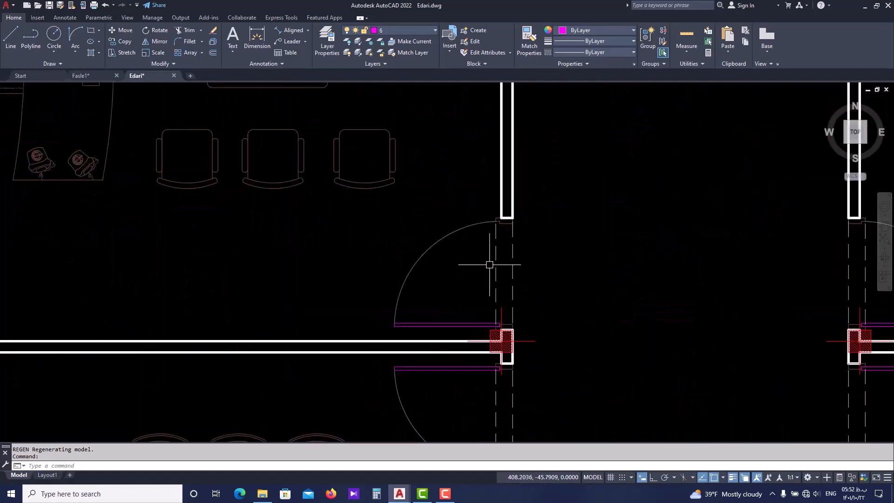
scroll(490, 261, "down", 2)
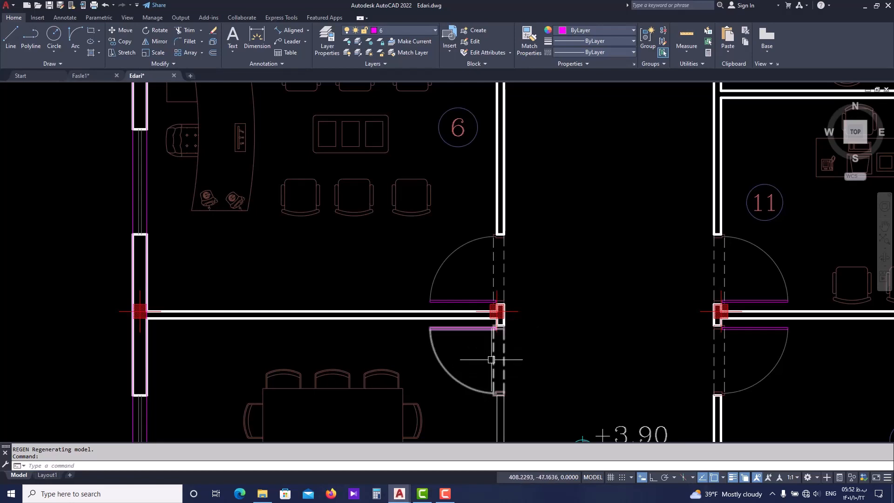
middle_click_drag(492, 358, 493, 328)
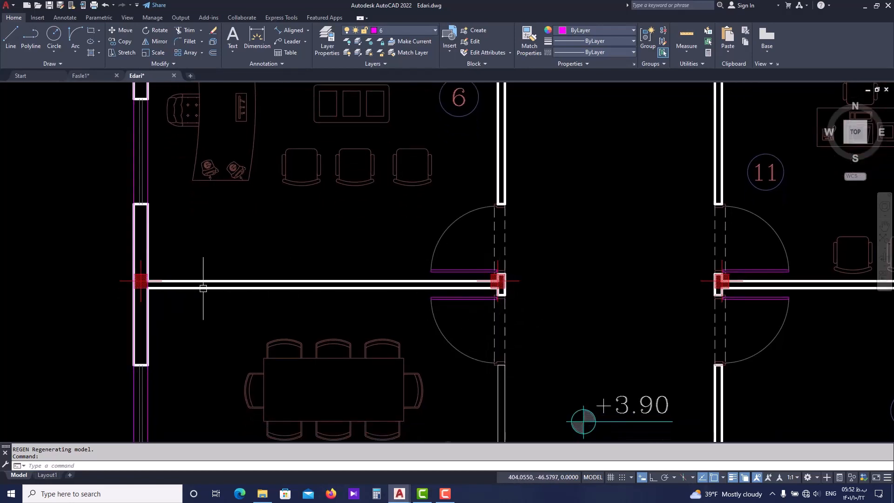
scroll(408, 292, "up", 2)
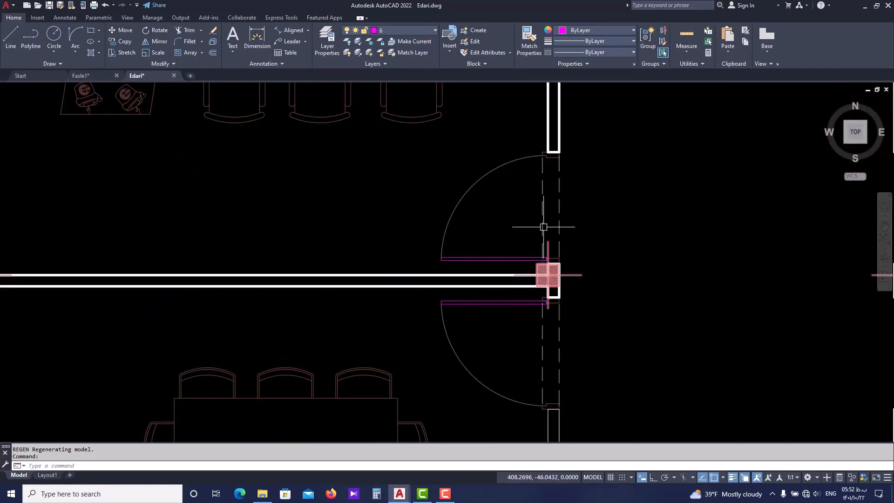
scroll(545, 280, "down", 2)
scroll(543, 298, "down", 2)
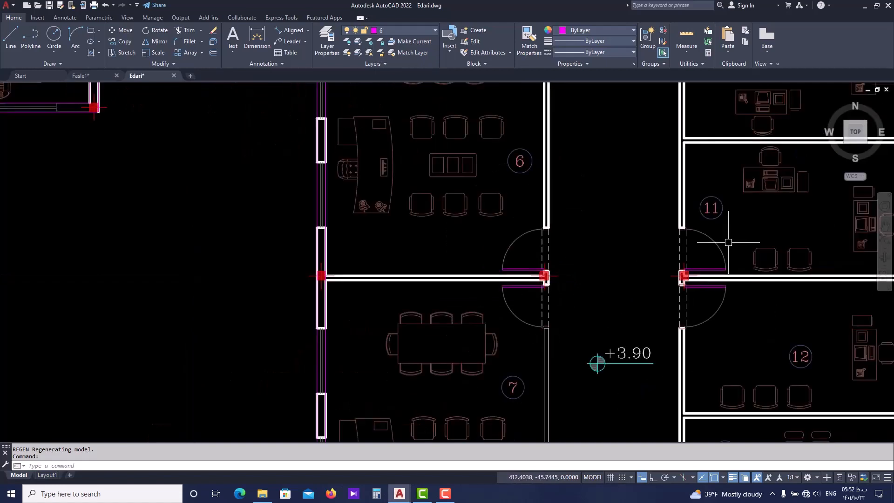
middle_click_drag(667, 303, 645, 306)
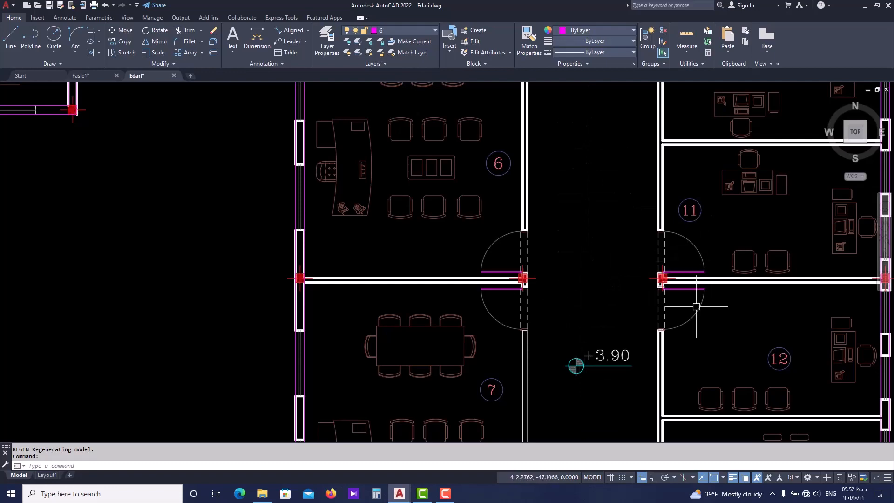
scroll(552, 272, "down", 4)
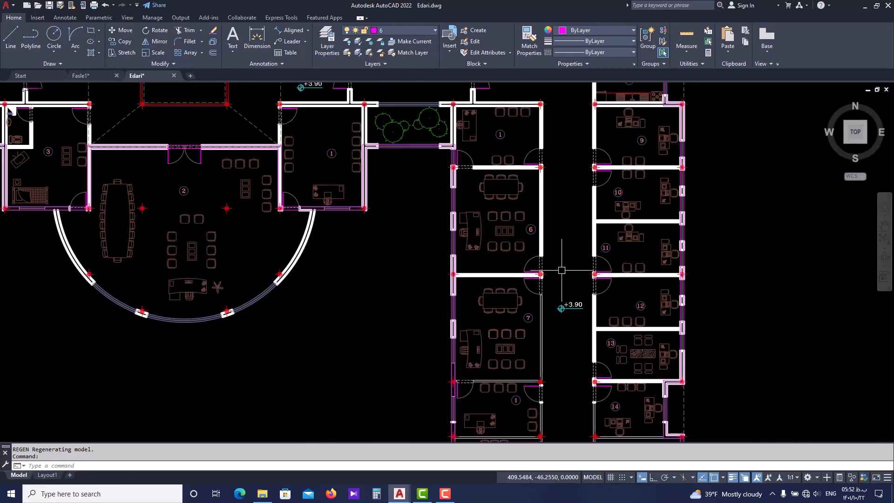
scroll(562, 270, "down", 2)
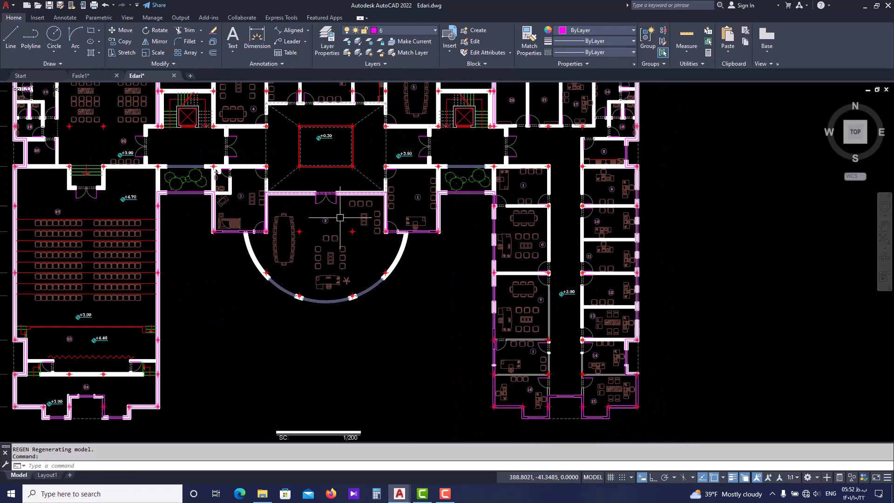
scroll(340, 217, "down", 2)
scroll(307, 247, "up", 2)
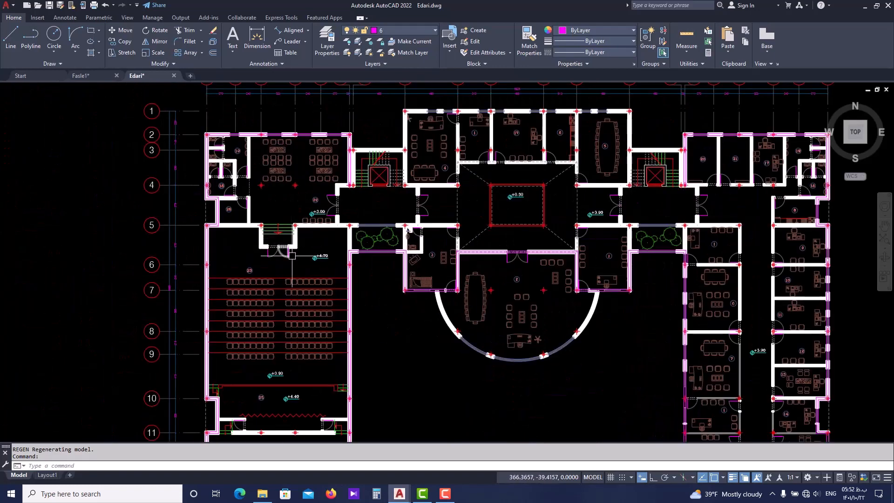
In Edari.dwg, measure the stepped entrance recess between the west hall and the auditorium, from its northeast corner to its west wall
scroll(280, 261, "up", 2)
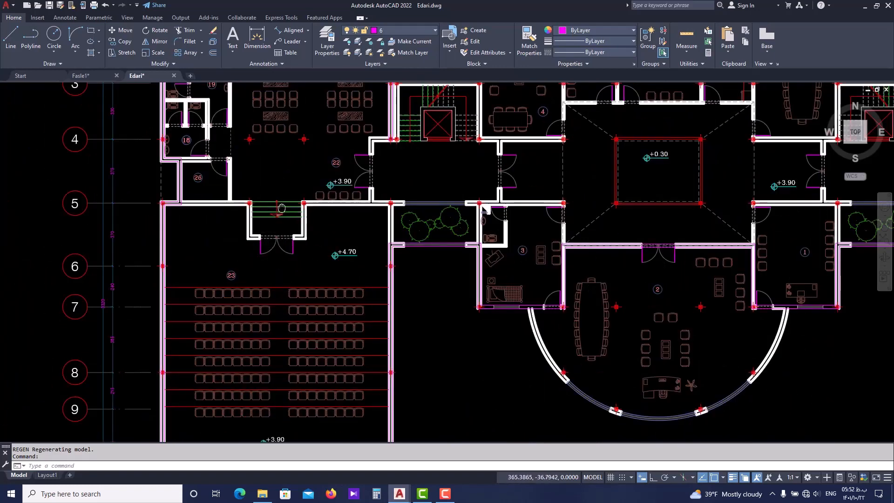
middle_click_drag(282, 207, 275, 226)
scroll(274, 225, "up", 2)
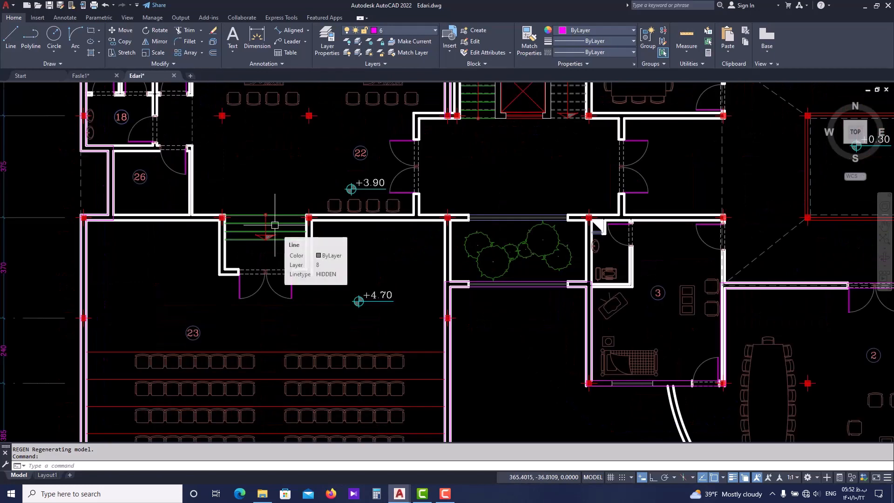
scroll(328, 223, "up", 2)
middle_click_drag(466, 211, 466, 258)
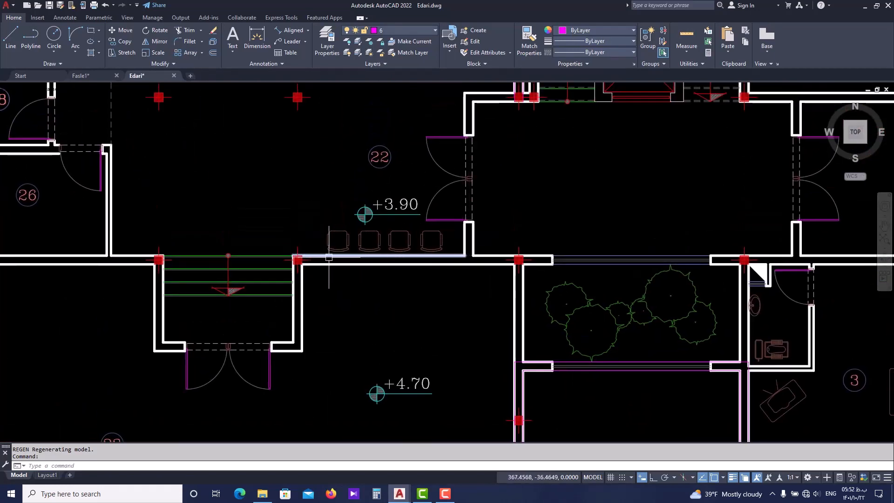
type("i")
key("Return")
scroll(301, 279, "up", 2)
left_click(290, 250)
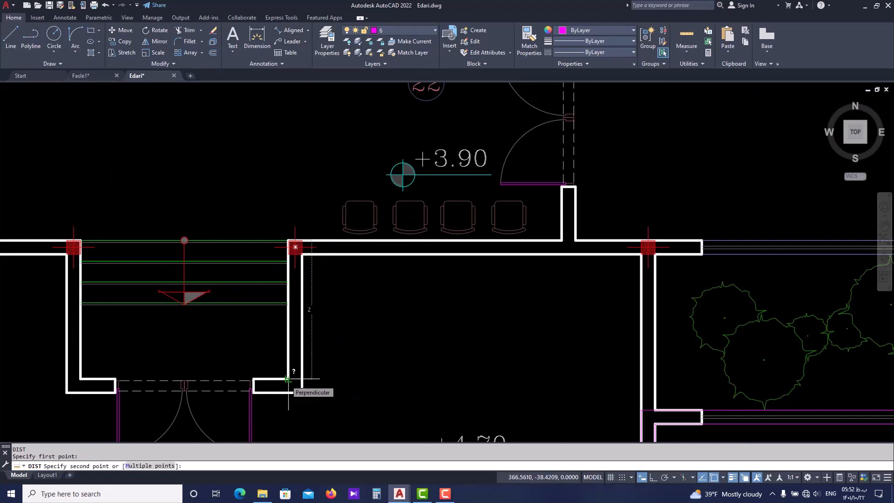
left_click(82, 318)
In Fasle1.dwg, start a polyline at the west corridor end wall's southwest corner, running west to column D5's southwest corner and 2 south
left_click(96, 76)
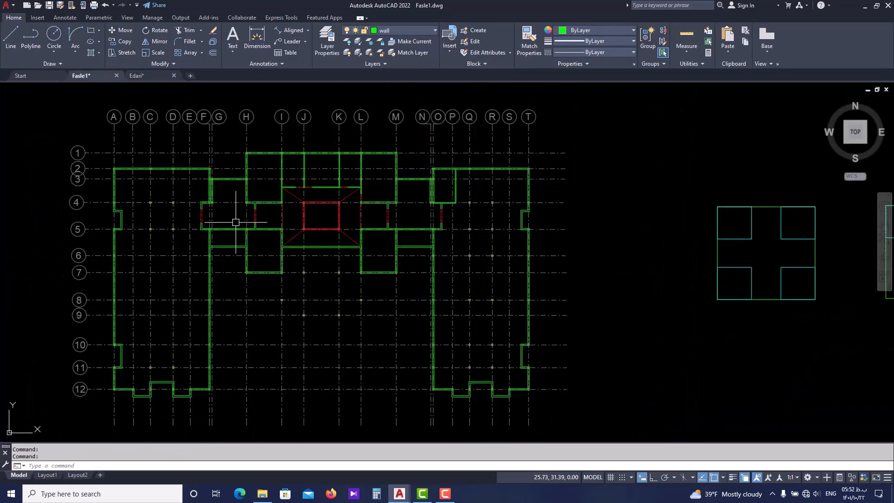
scroll(259, 234, "up", 5)
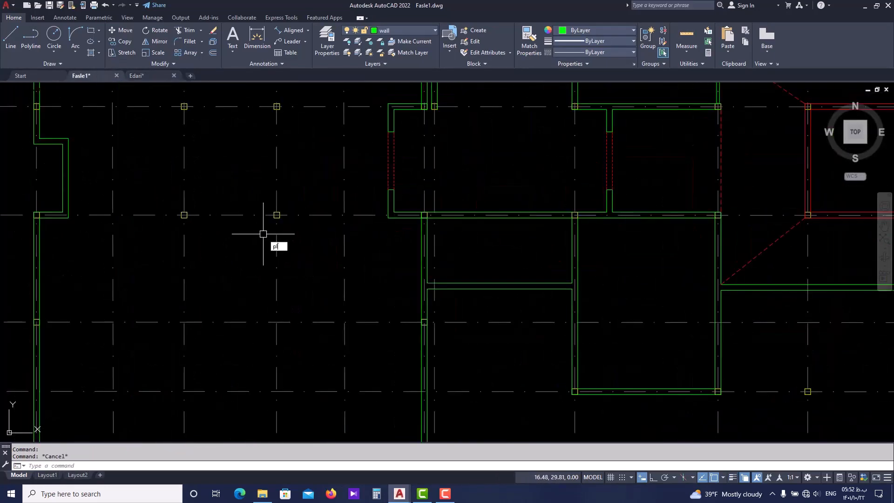
key("Return")
left_click(390, 217)
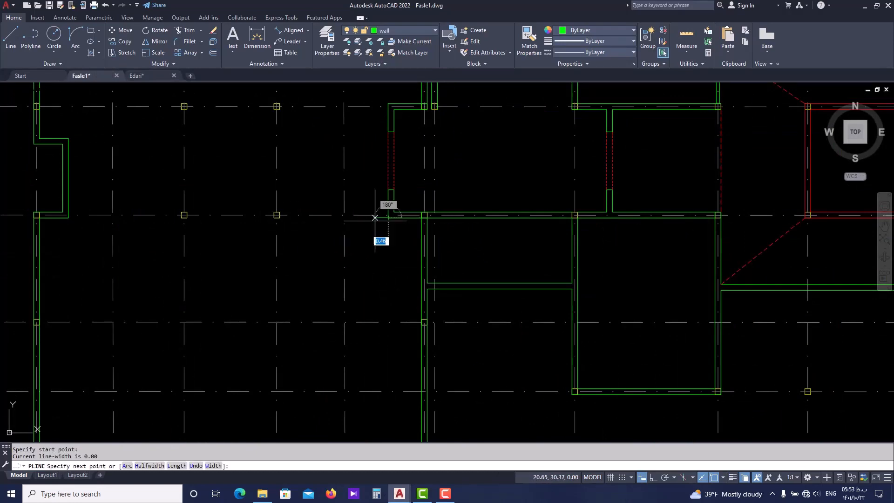
scroll(291, 220, "up", 4)
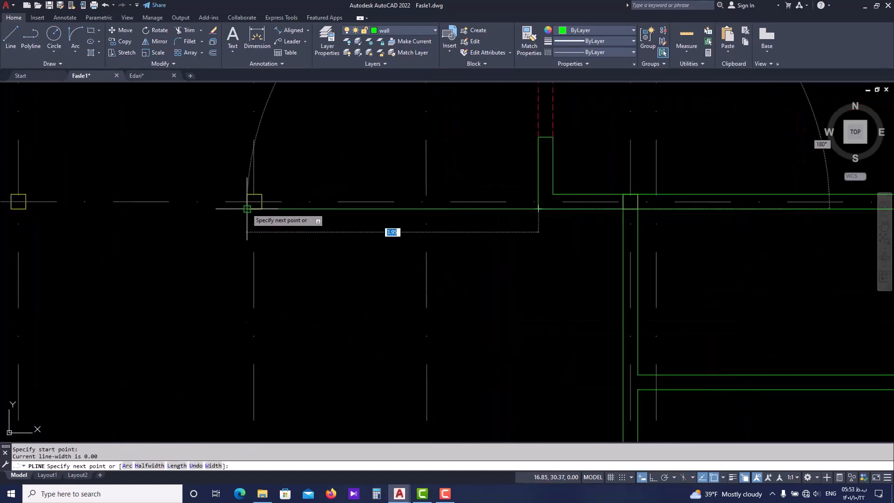
left_click(247, 208)
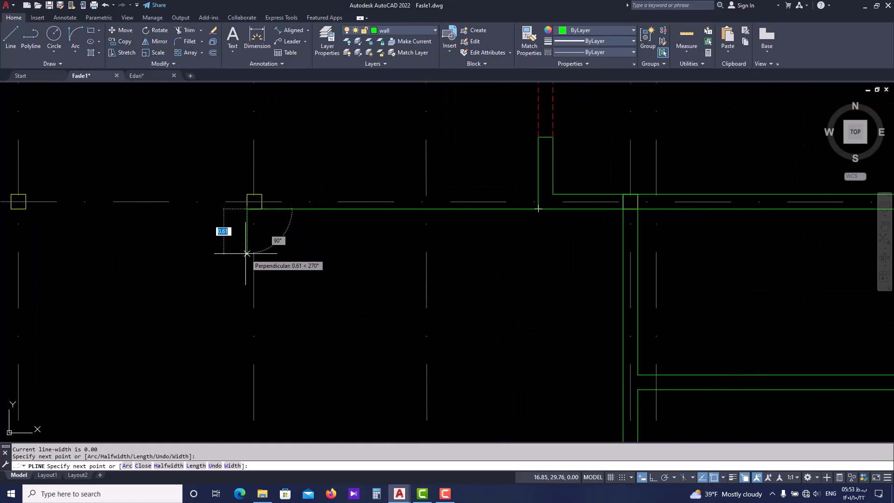
type("2")
key("Return")
Continue the polyline west along the recess's south side for about 3.00, aligned with column C5's east edge
scroll(246, 254, "down", 2)
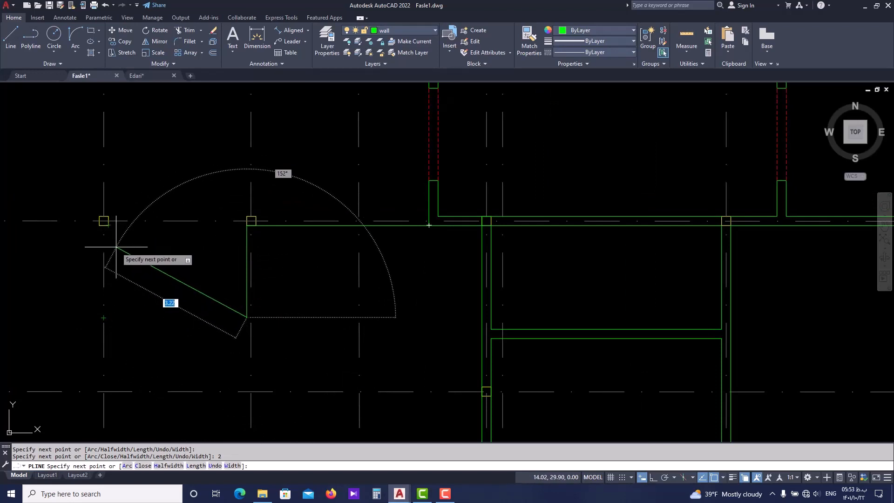
scroll(102, 254, "up", 3)
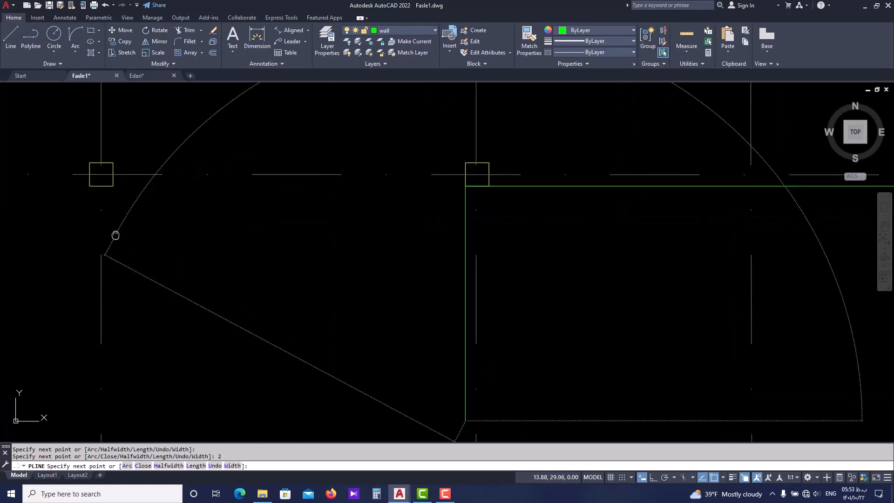
scroll(120, 172, "down", 2)
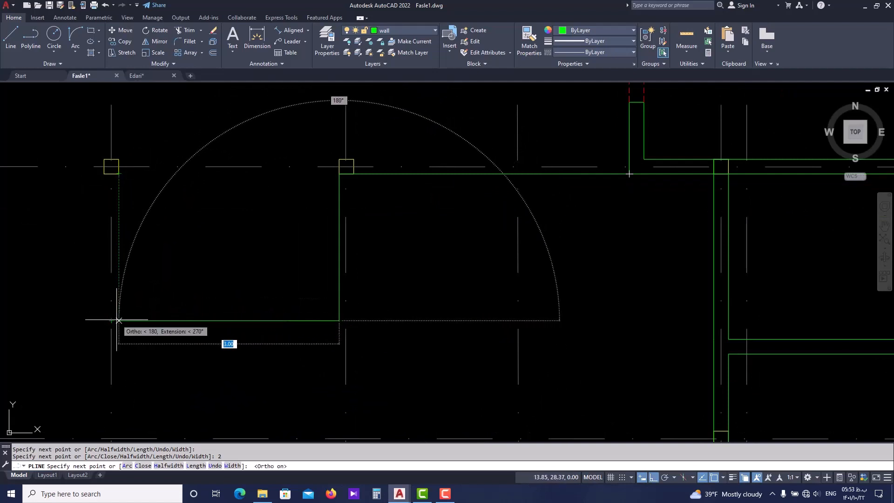
left_click(119, 320)
key("F8")
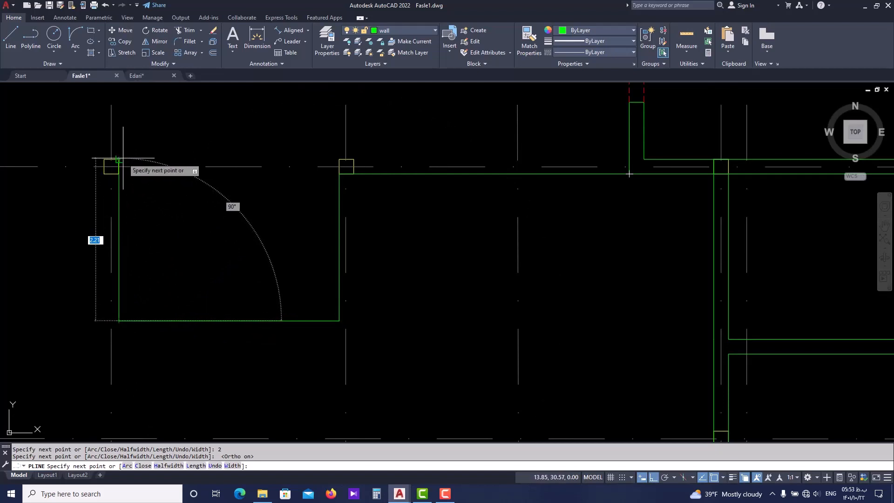
left_click(122, 181)
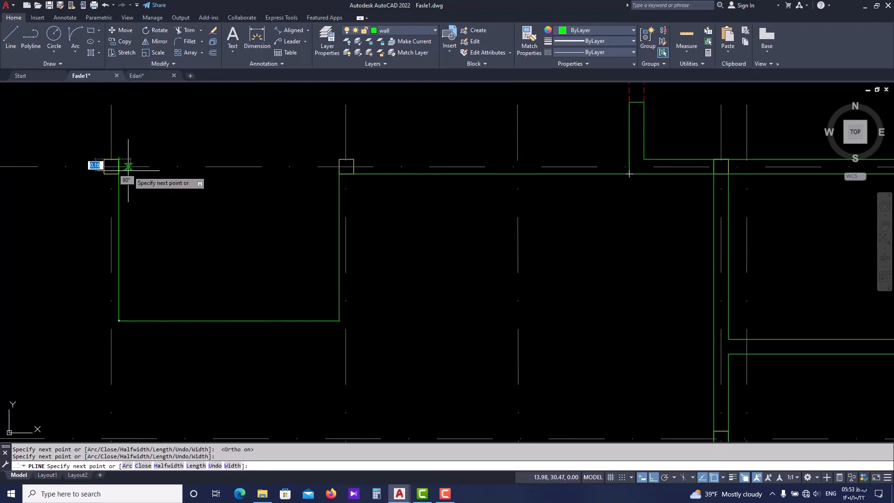
middle_click_drag(149, 195, 175, 201)
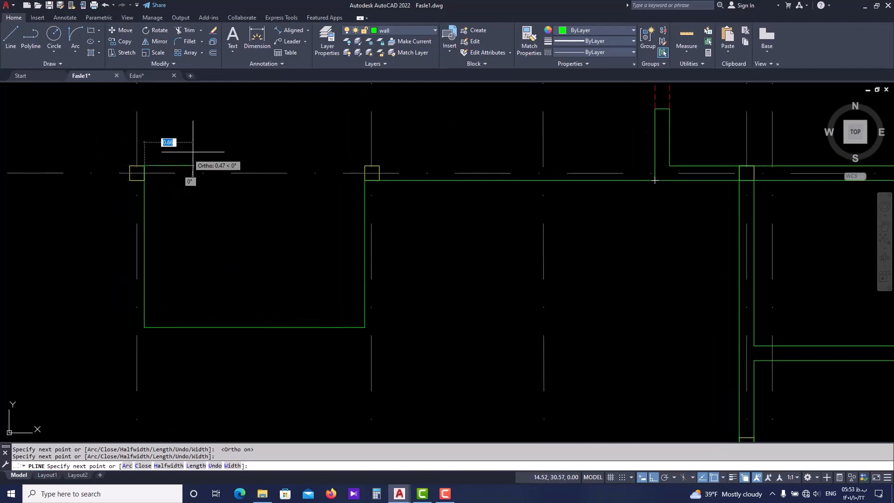
middle_click_drag(140, 142, 222, 145)
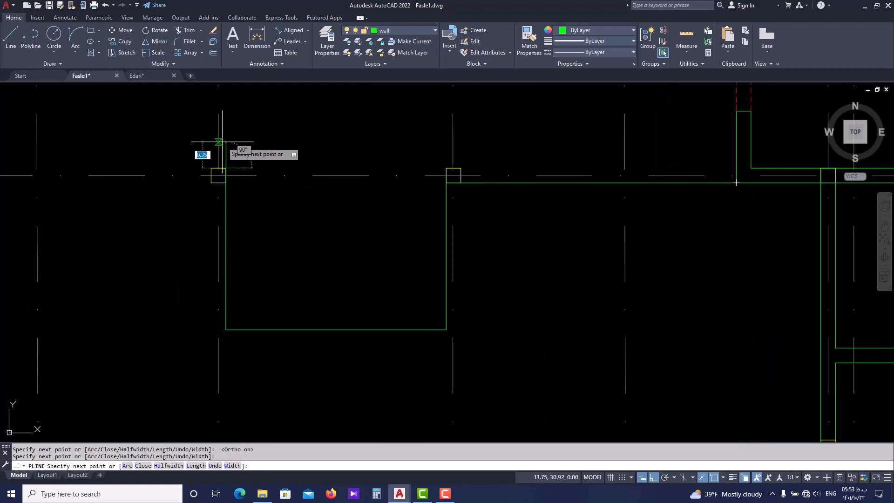
middle_click_drag(736, 183, 629, 174)
key("Return")
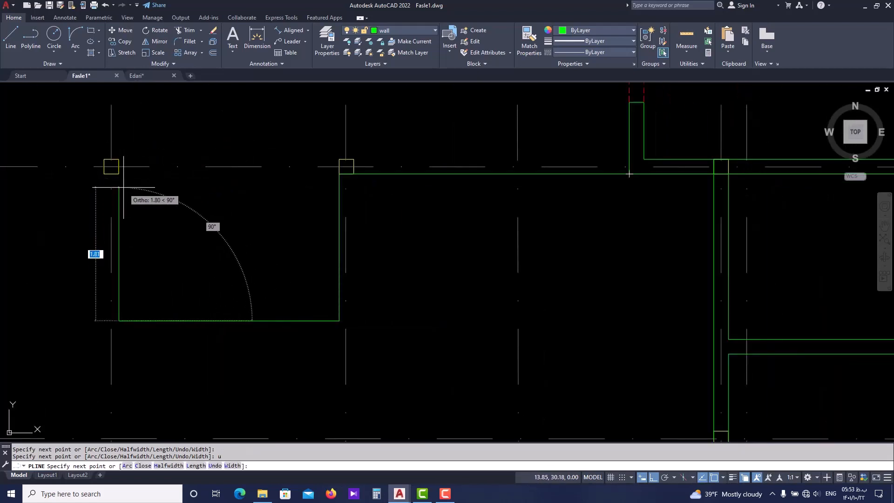
Finish the polyline north to column C5's southeast corner and west to the corner of the west outer wall's notch
left_click(118, 174)
middle_click_drag(63, 187, 242, 196)
scroll(241, 196, "down", 2)
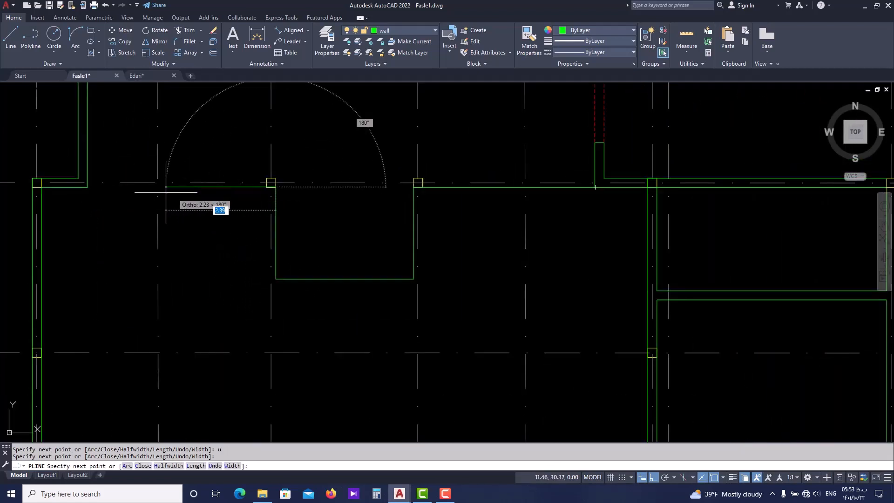
scroll(110, 191, "up", 2)
key("Escape")
scroll(326, 207, "down", 3)
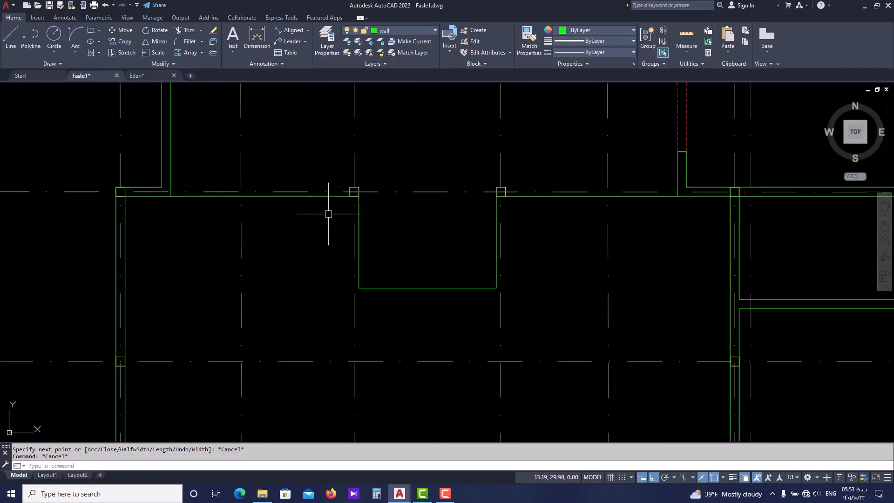
In Edari.dwg, measure the thickness of the auditorium's north wall just east of the entrance recess
left_click(154, 76)
type("d")
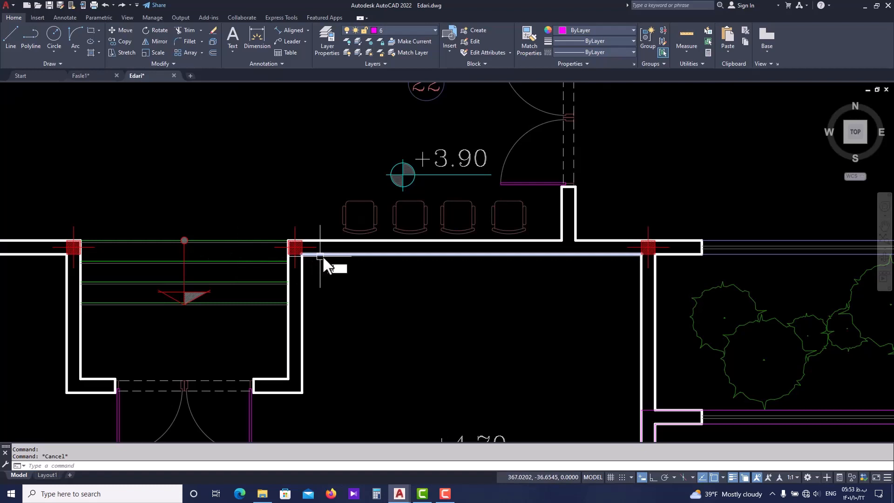
type("i")
key("Return")
left_click(348, 254)
key("Escape")
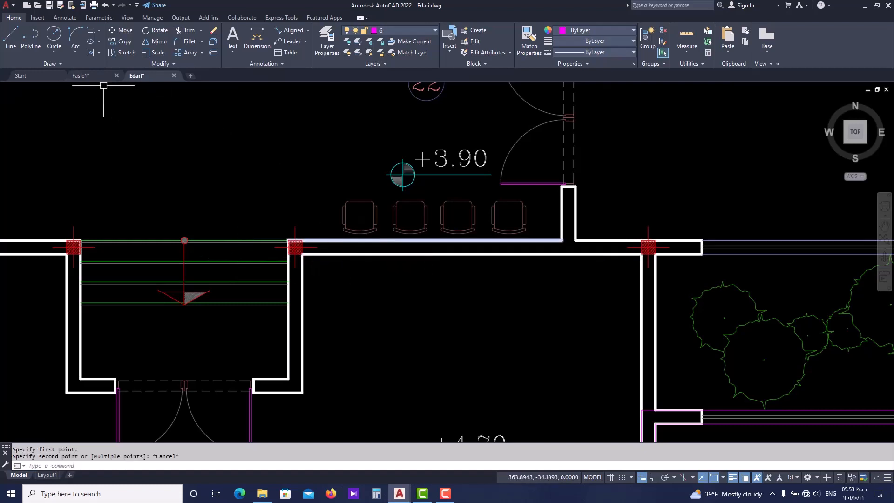
In Fasle1.dwg, offset the recess polyline 0.2 to the north to form the second wall face
left_click(82, 75)
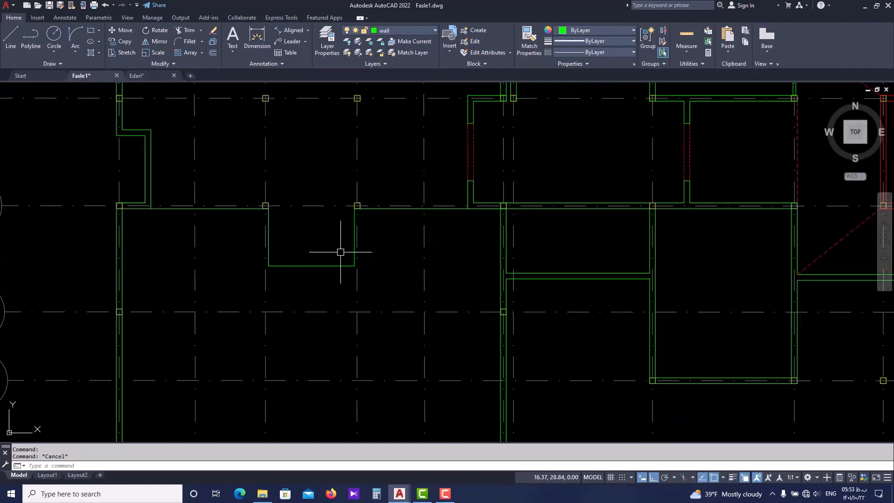
type("o")
key("Return")
type("0.2")
key("Return")
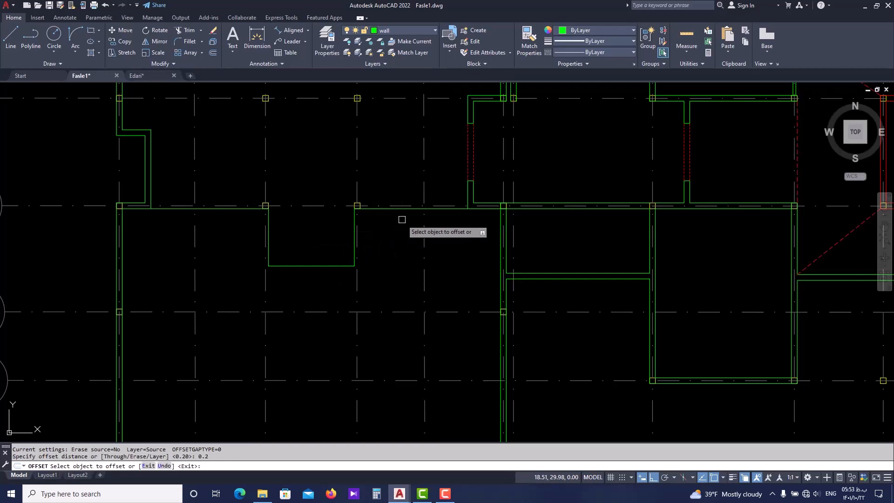
scroll(402, 218, "up", 2)
left_click(379, 204)
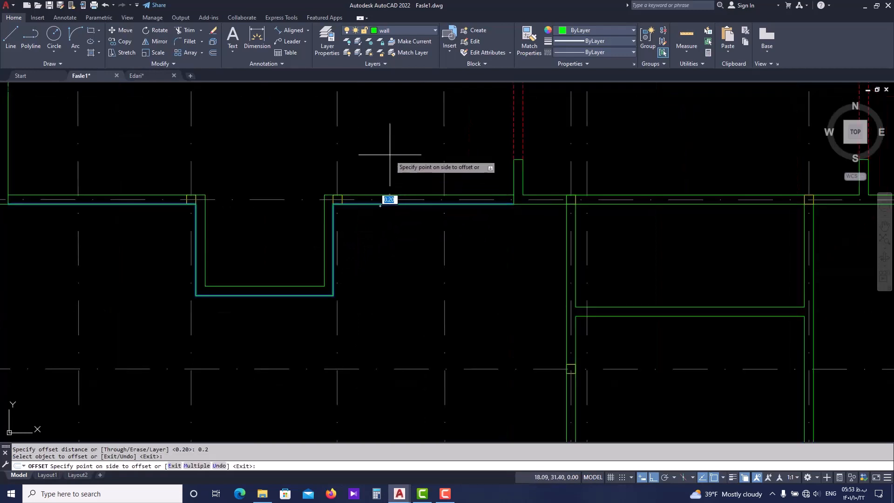
left_click(386, 137)
key("Escape")
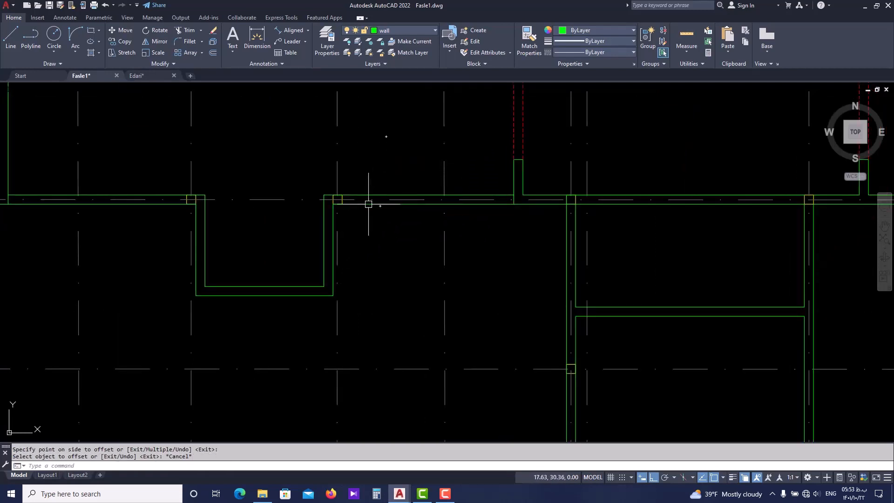
In Edari.dwg, measure the double door opening in the entrance recess's south wall
middle_click_drag(280, 256, 391, 254)
scroll(378, 290, "up", 2)
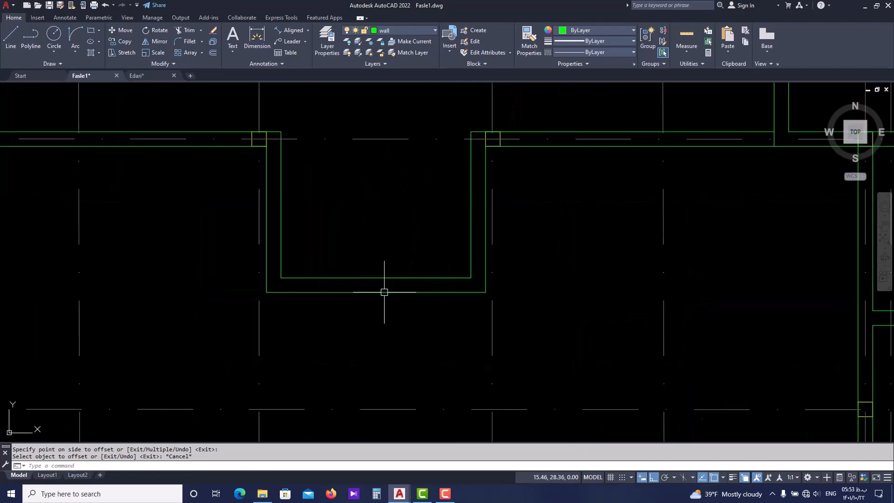
left_click(140, 75)
key("Escape")
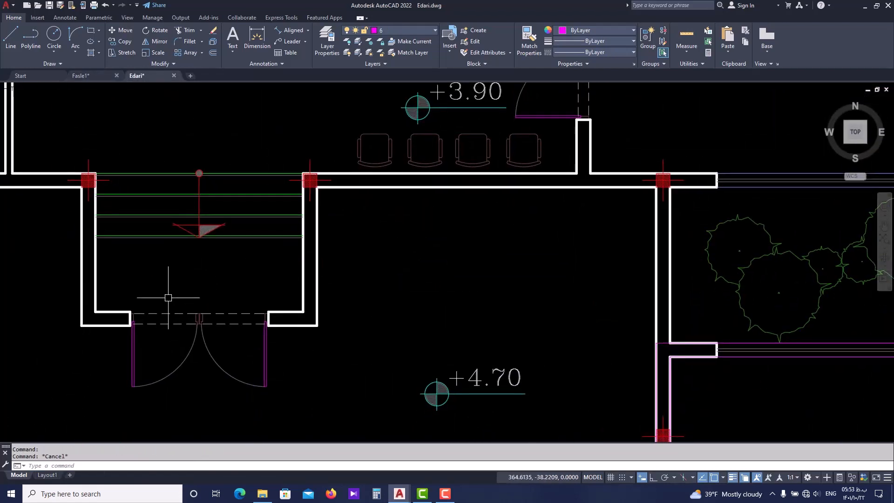
scroll(168, 297, "up", 3)
type("dist")
key("Return")
left_click(115, 298)
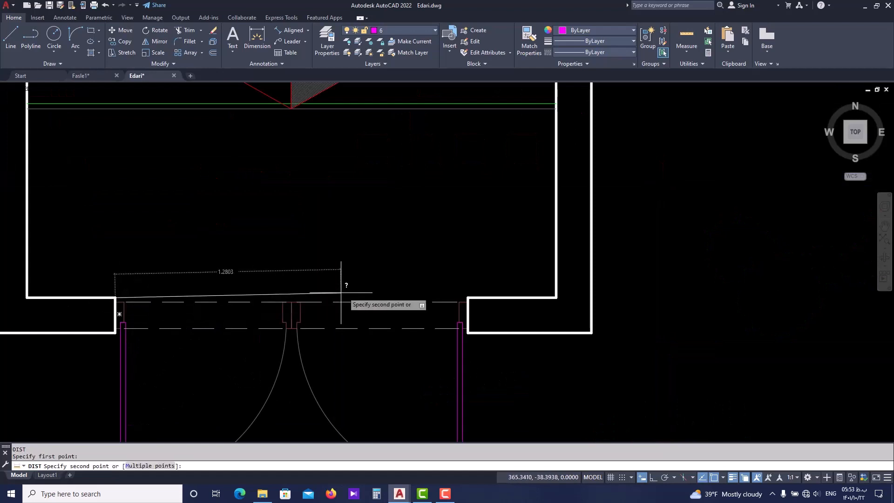
key("Escape")
scroll(465, 295, "down", 3)
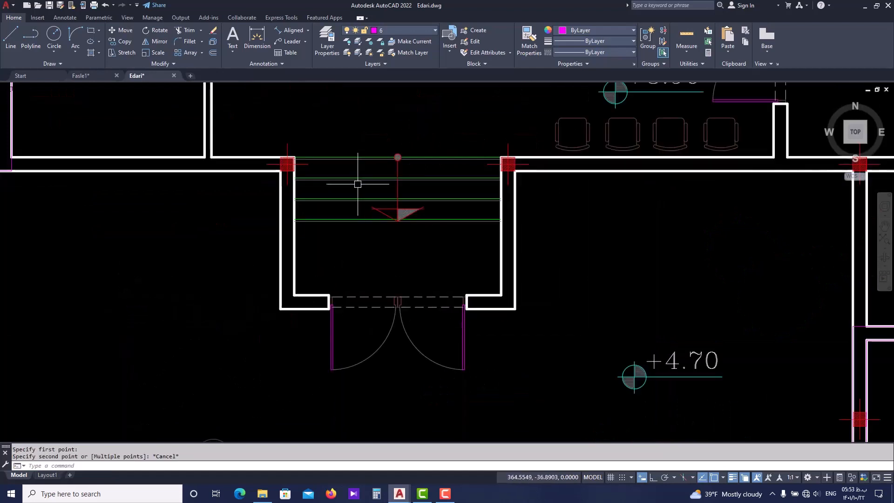
In Fasle1.dwg, draw a line across the recess's south wall from the inner face's midpoint to the outer face
left_click(104, 76)
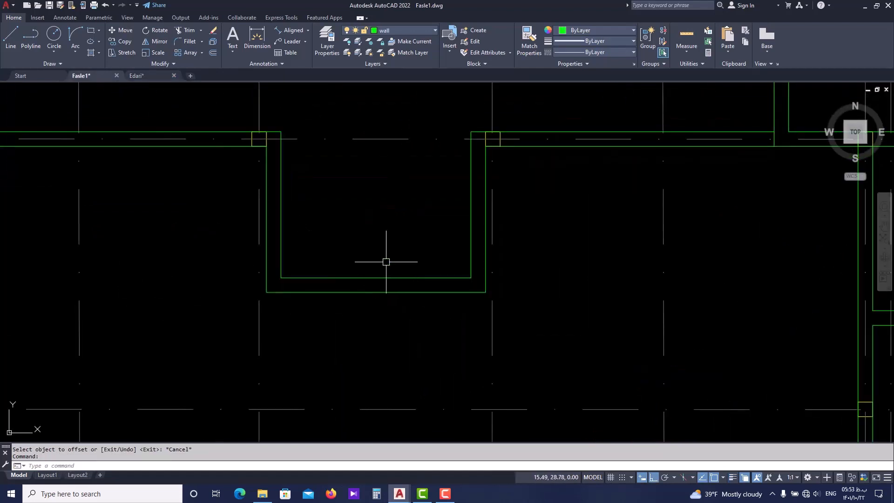
type("l")
key("Return")
scroll(381, 274, "up", 2)
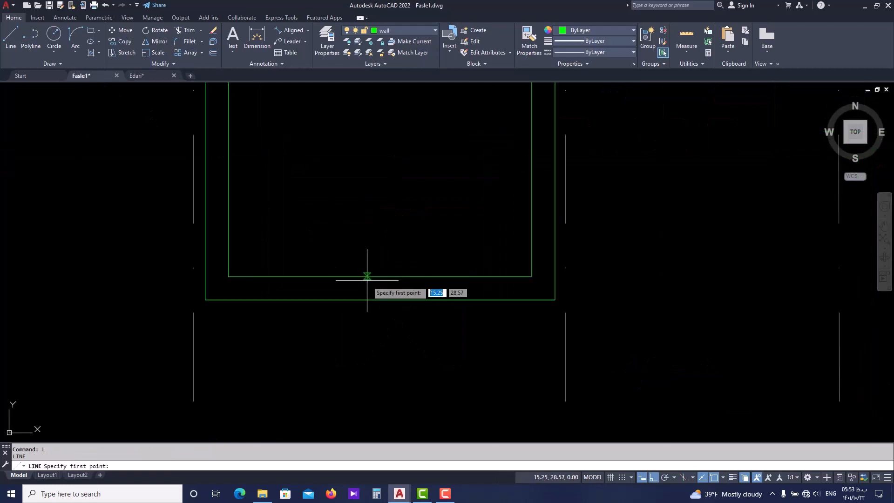
left_click(380, 276)
left_click(380, 299)
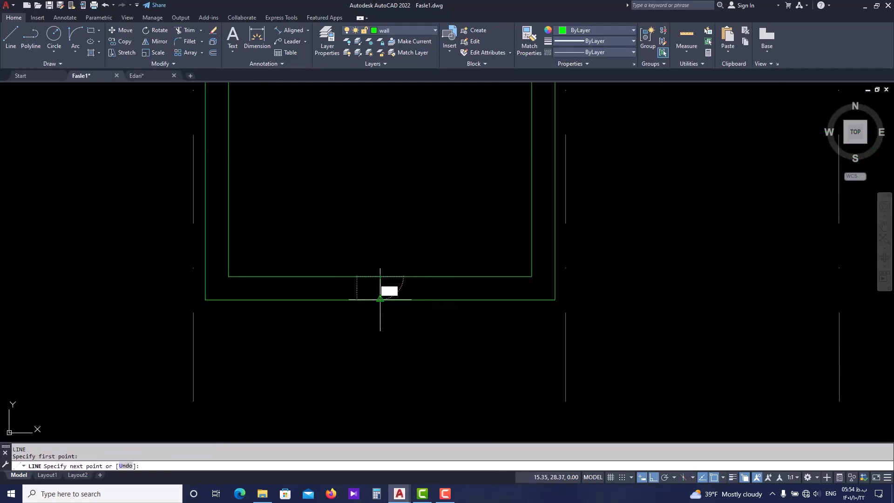
key("Escape")
Offset the line across the recess's south wall by 1 to the west and to the east
scroll(388, 287, "up", 2)
left_click(389, 289)
left_click(361, 289)
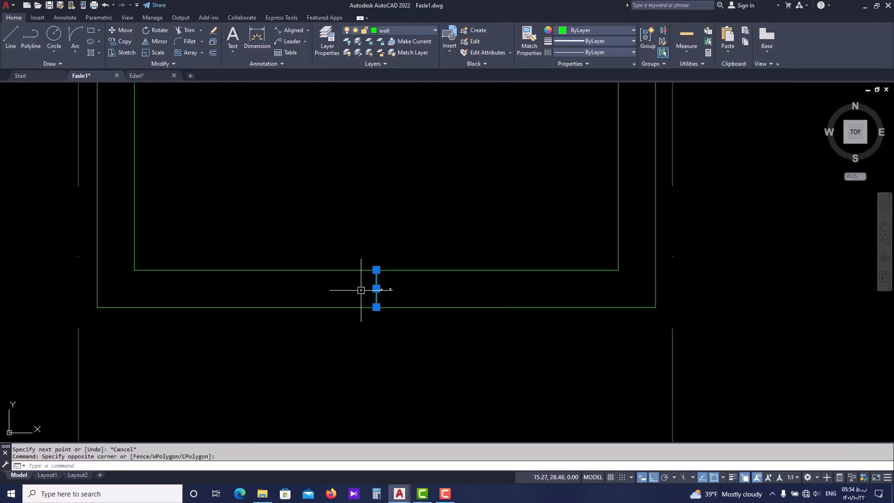
key("Return")
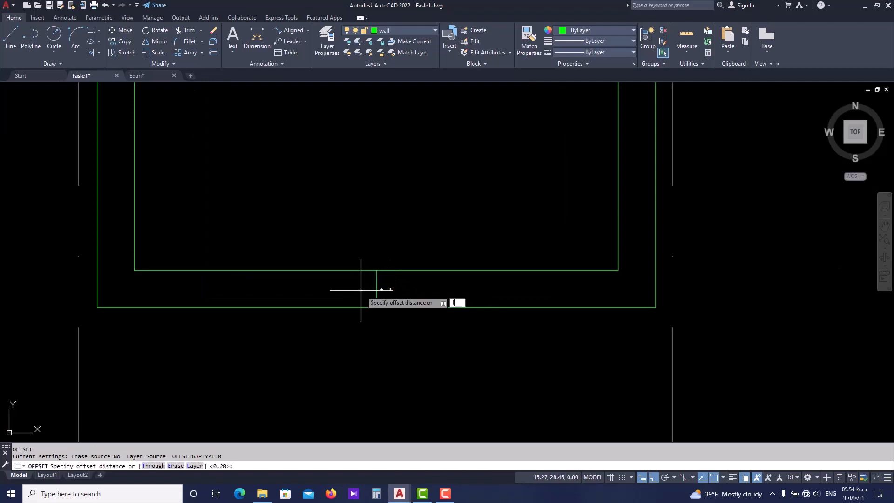
type("1")
key("Return")
left_click(378, 282)
left_click(361, 290)
left_click(379, 281)
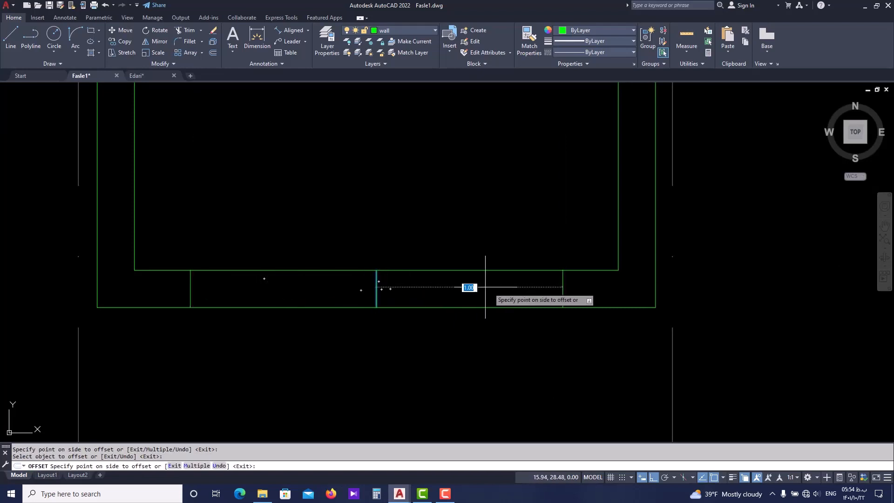
left_click(485, 288)
key("Escape")
Trim away both wall faces between the two offset lines, along with the middle line, to open the double doorway
type("tr")
key("Return")
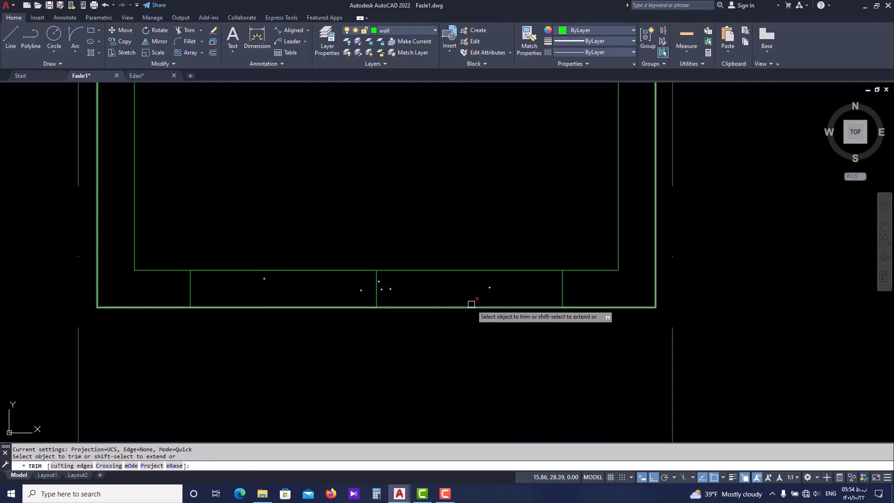
left_click(484, 271)
left_click(479, 307)
left_click(407, 284)
left_click(368, 304)
left_click(362, 250)
left_click(300, 350)
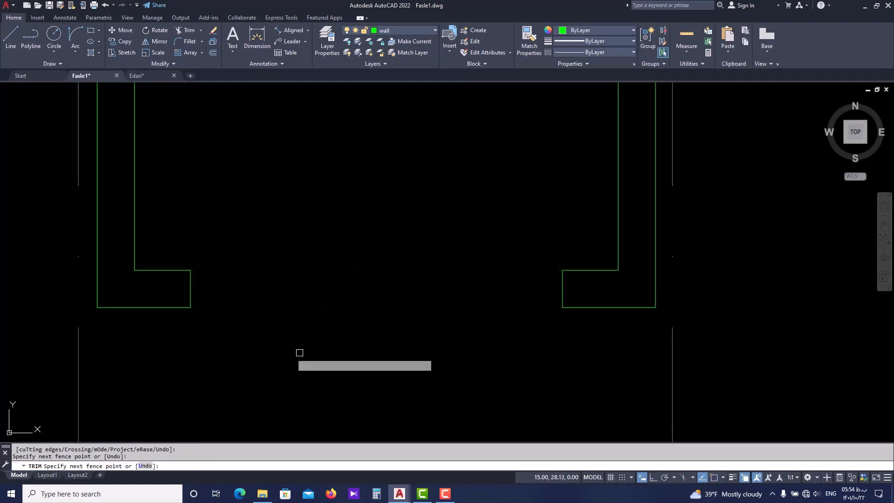
key("Return")
scroll(298, 300, "down", 6)
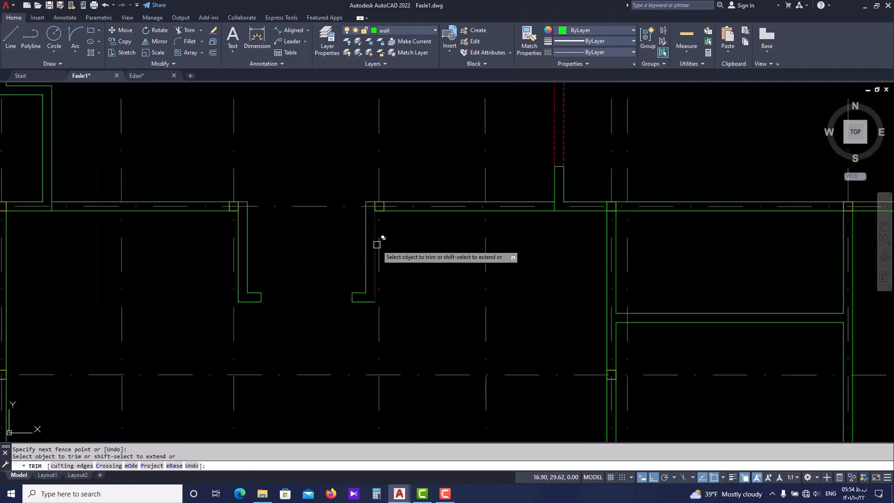
key("Escape")
Draw a line across the doorway's north face with Add Selected, based on the dashed Elev line of the opening to the northeast
middle_click_drag(336, 256, 344, 285)
scroll(274, 335, "up", 2)
scroll(342, 333, "down", 2)
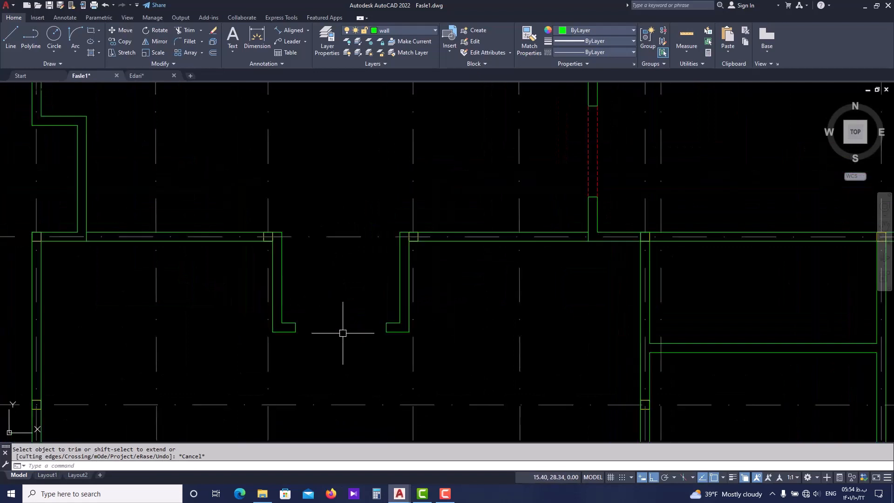
left_click(590, 167)
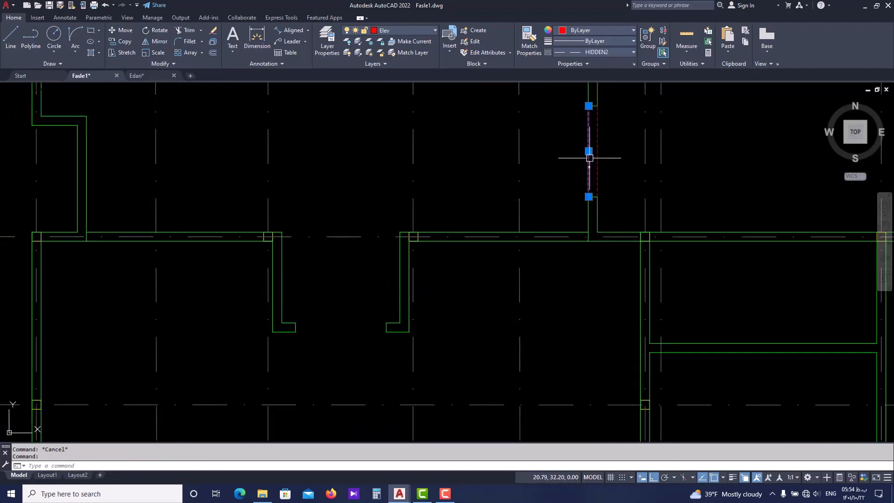
right_click(590, 158)
left_click(618, 290)
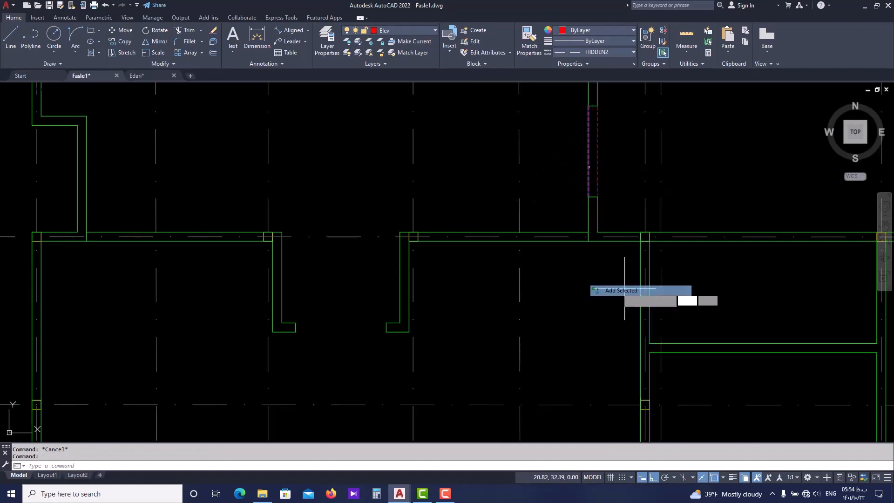
scroll(298, 323, "up", 2)
left_click(295, 323)
left_click(440, 323)
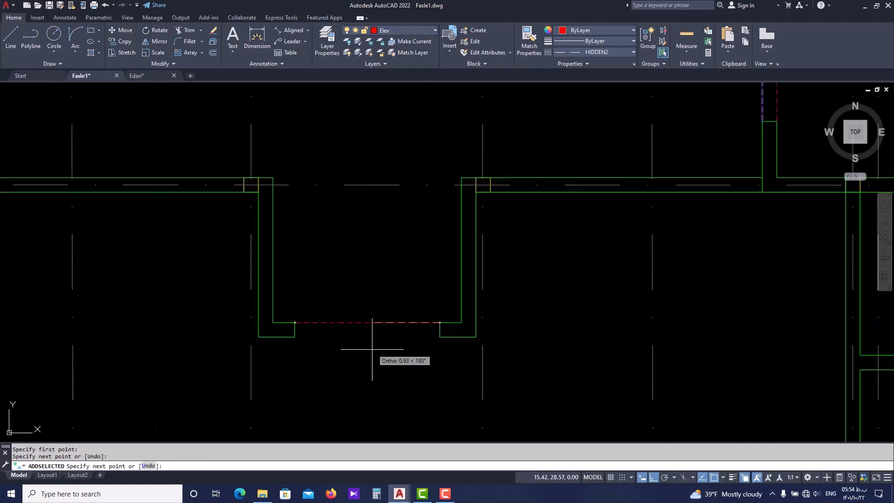
key("Return")
key("Return")
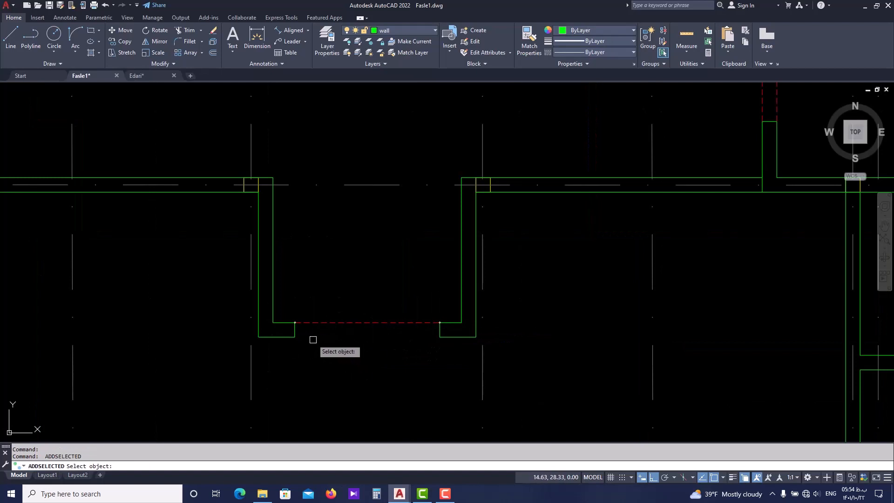
Add a matching dashed Elev line across the doorway's south face between the two jamb corners
left_click(309, 323)
left_click(295, 336)
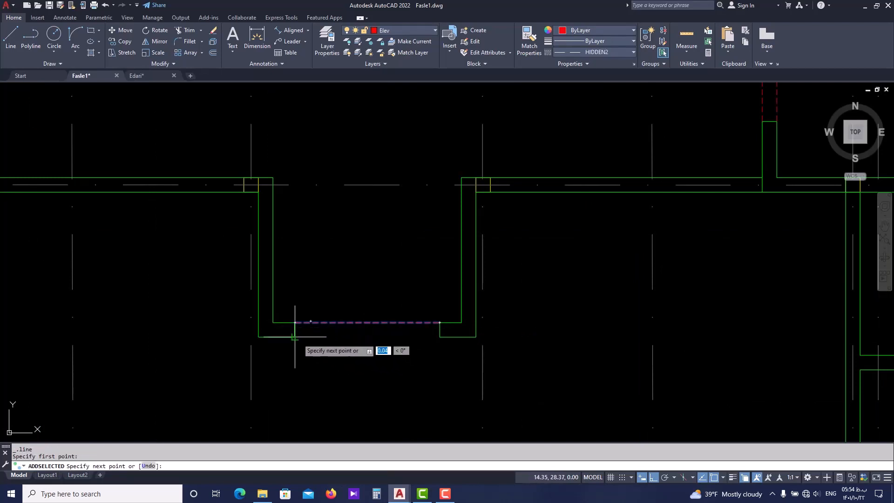
left_click(437, 339)
key("Escape")
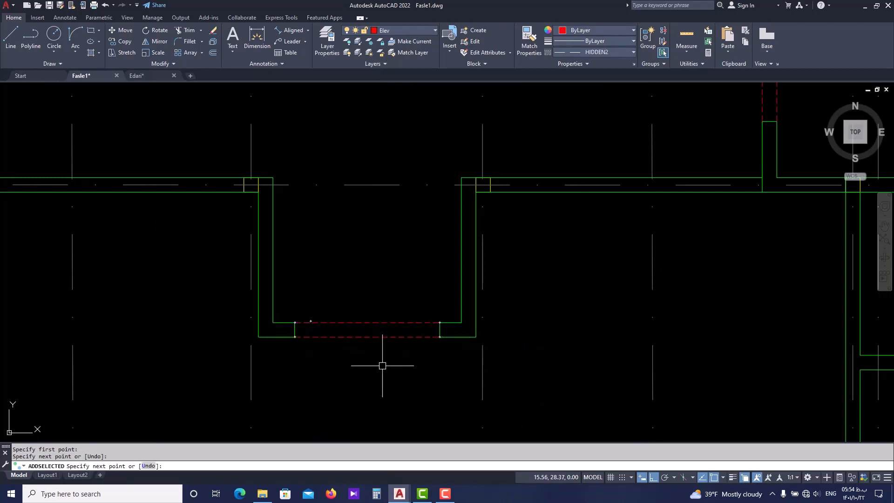
scroll(391, 326, "down", 2)
Switch to Edari.dwg and examine the steps inside the auditorium's entrance recess
left_click(147, 76)
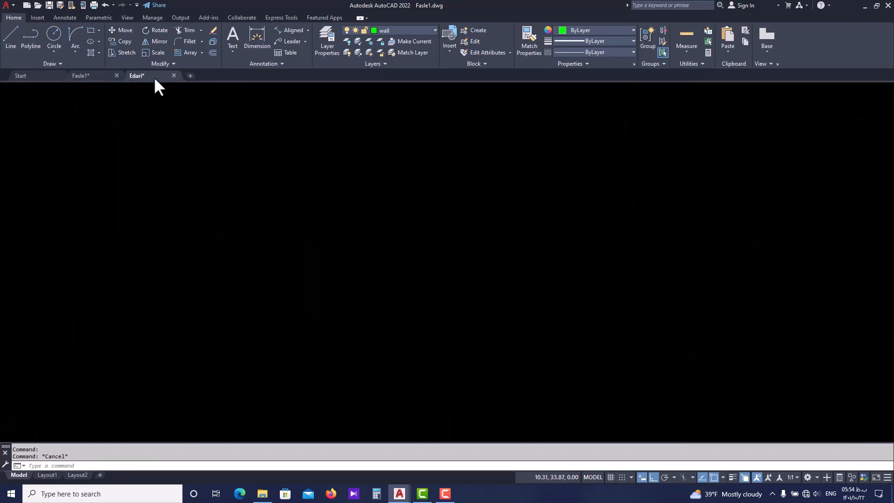
scroll(379, 196, "down", 2)
scroll(438, 170, "up", 2)
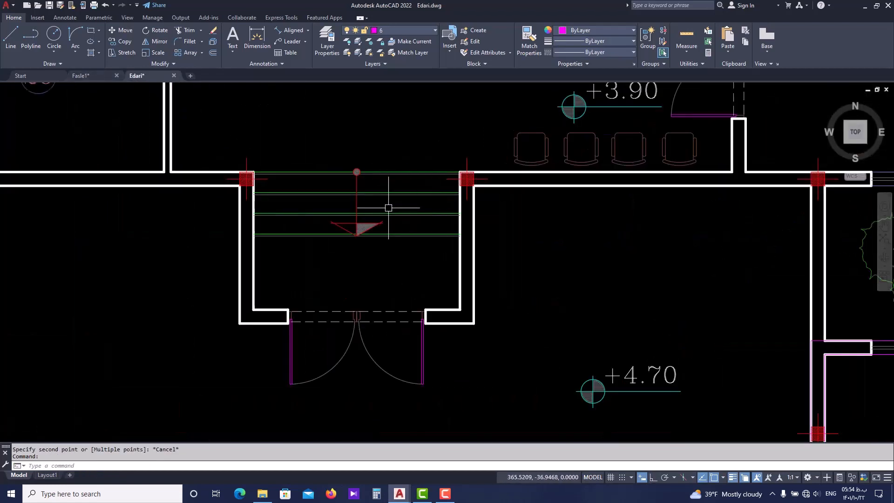
middle_click_drag(416, 188, 389, 230)
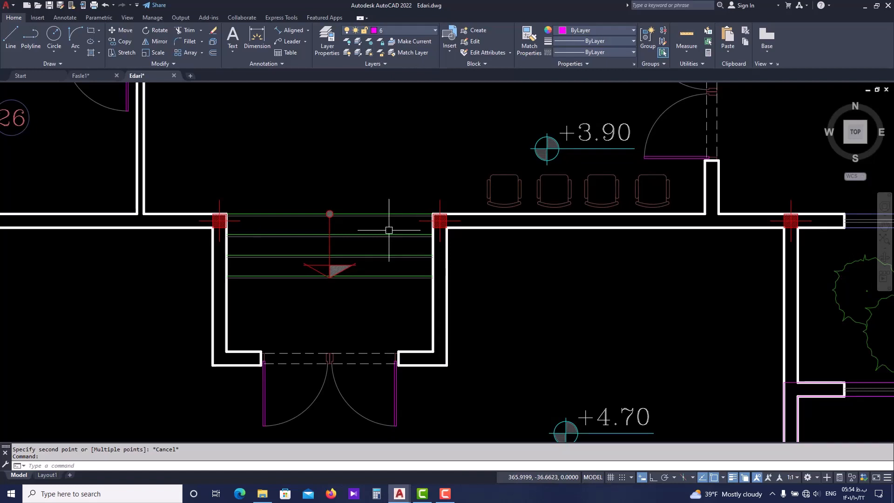
scroll(383, 241, "up", 2)
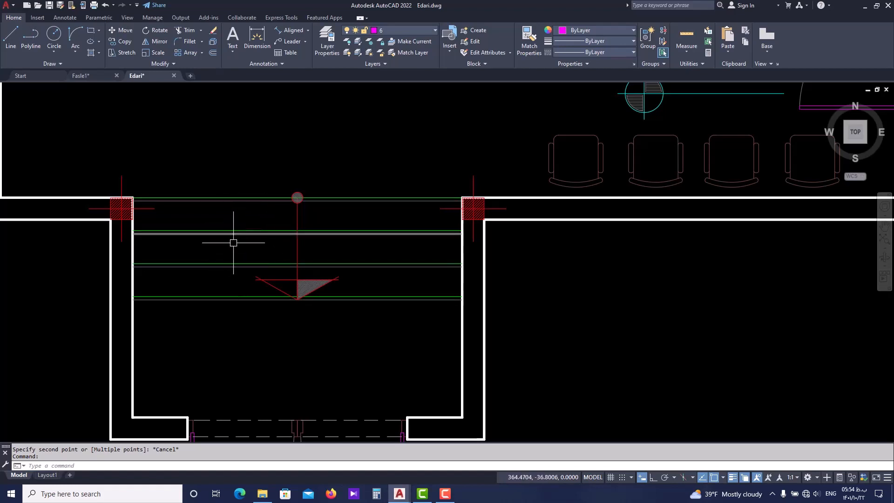
scroll(217, 315, "down", 2)
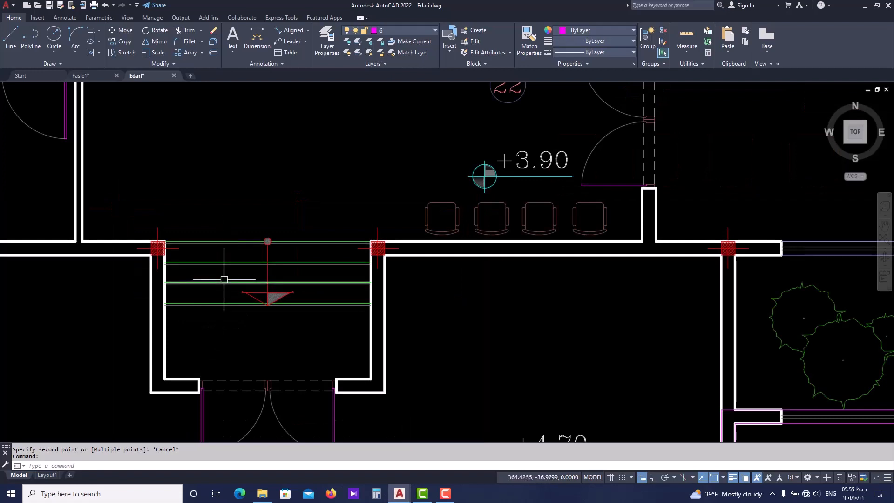
mouse_move(231, 300)
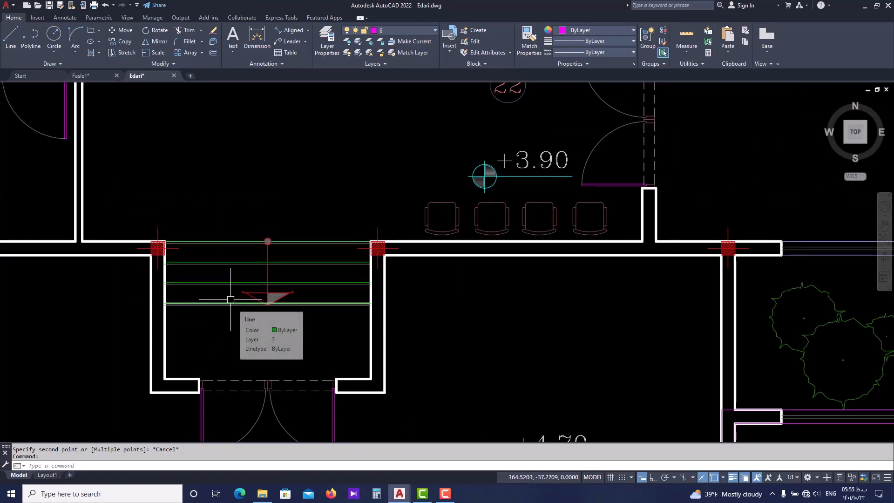
In Fasle1.dwg, draw a line across the north mouth of the recess between the two inner wall corners
left_click(86, 75)
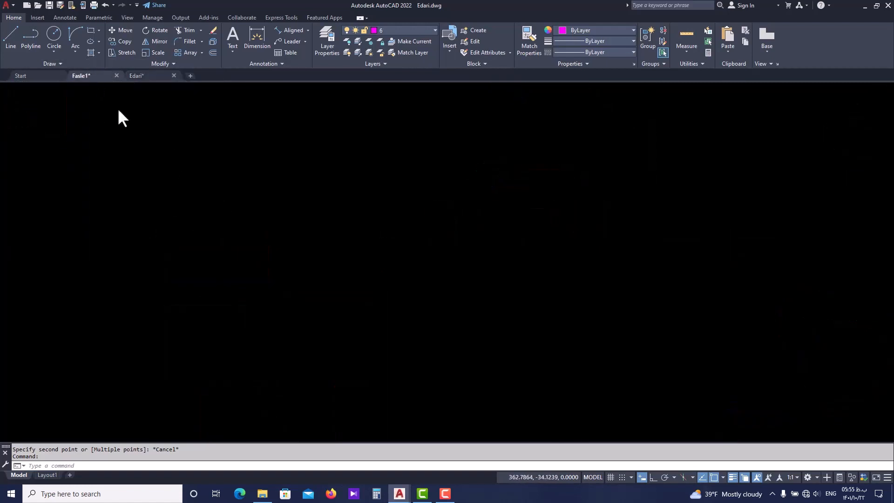
type("l")
key("Return")
scroll(342, 231, "up", 2)
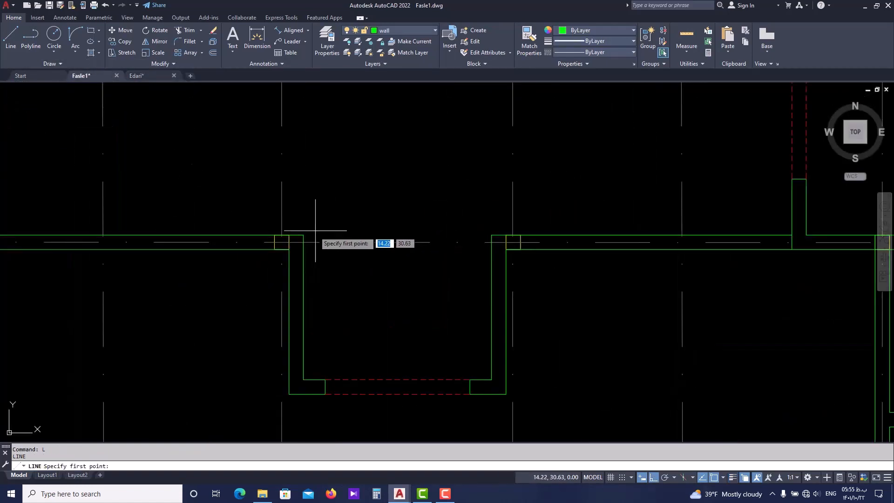
left_click(317, 233)
left_click(491, 248)
key("Escape")
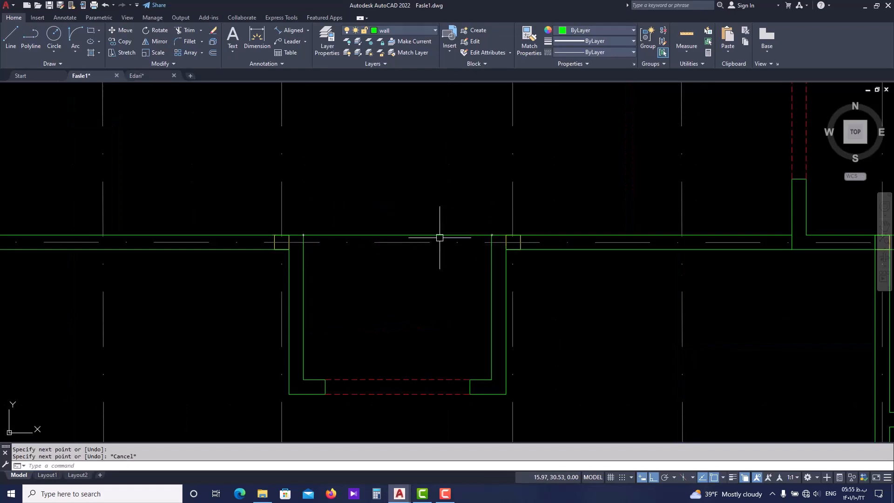
Offset the line at the recess mouth southward three times in succession at 0.3 to form the step edges
middle_click_drag(439, 236, 423, 238)
type("o")
key("Return")
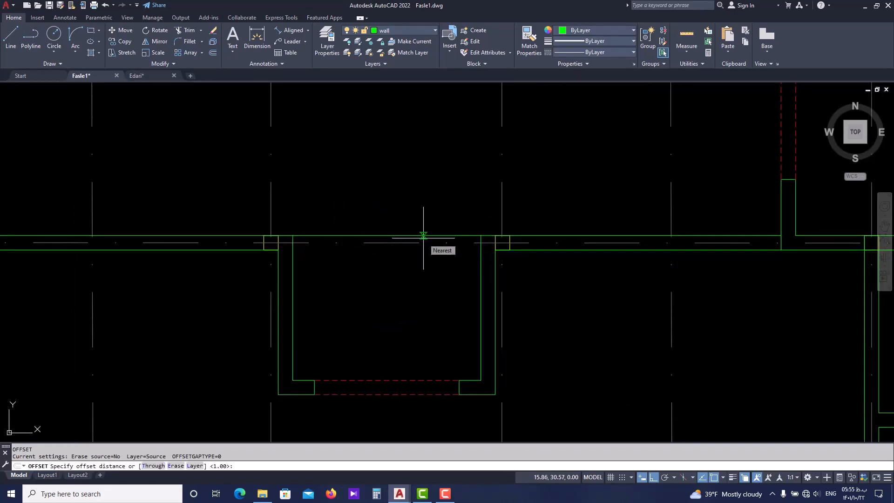
type("0.3")
key("Return")
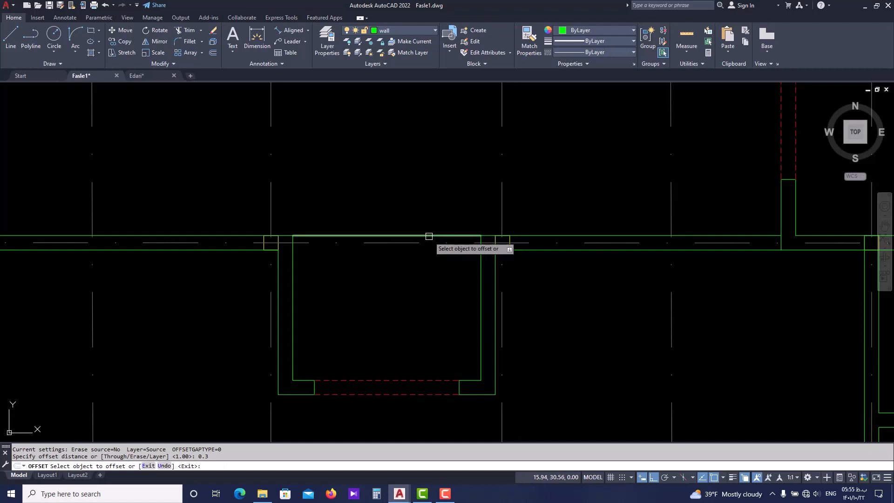
left_click(429, 236)
left_click(431, 267)
left_click(439, 257)
left_click(439, 306)
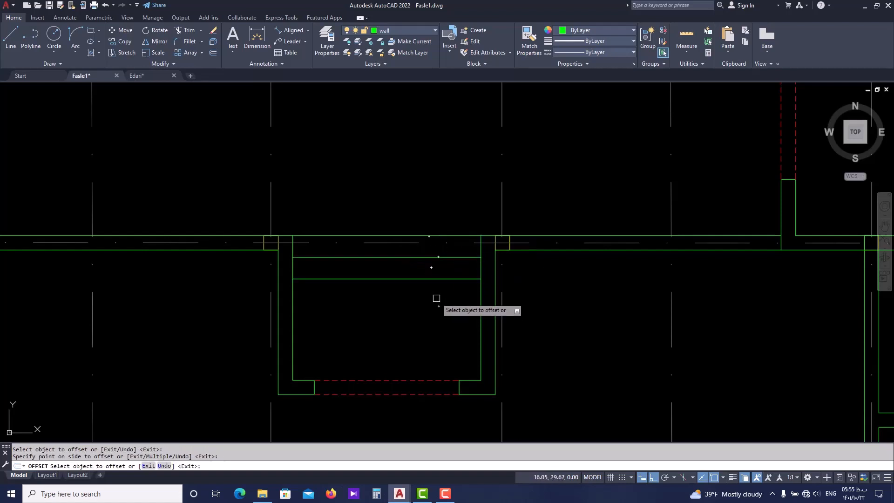
left_click(429, 280)
left_click(429, 323)
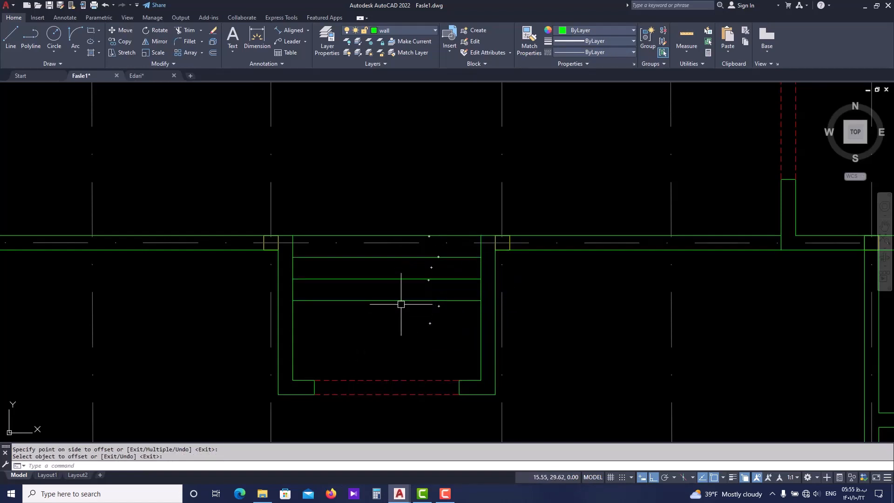
key("Escape")
Make Elev the current layer
middle_click_drag(395, 289, 364, 293)
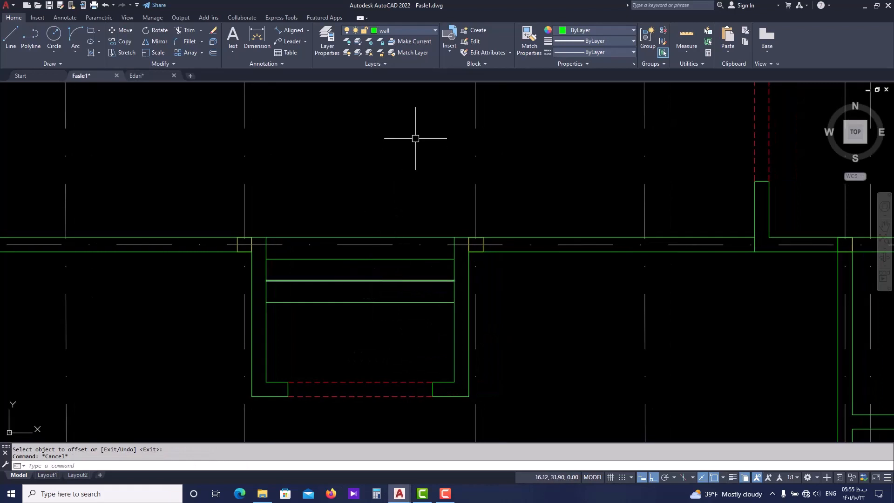
left_click(420, 29)
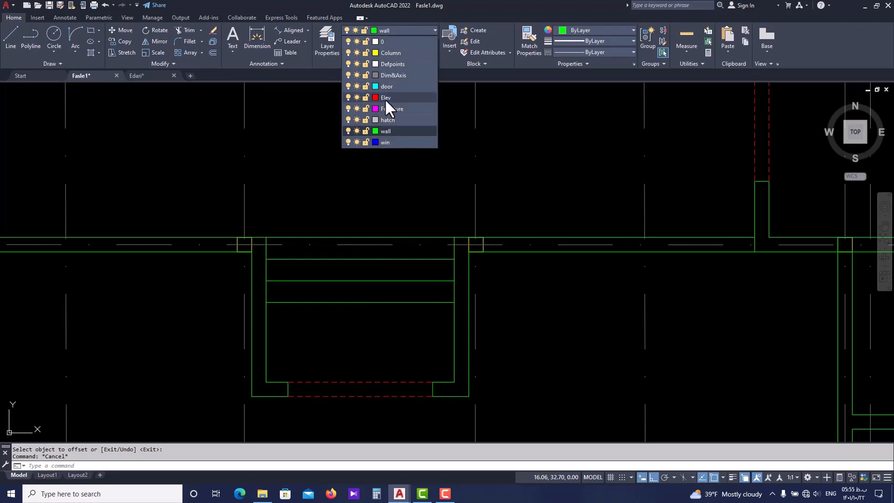
key("Escape")
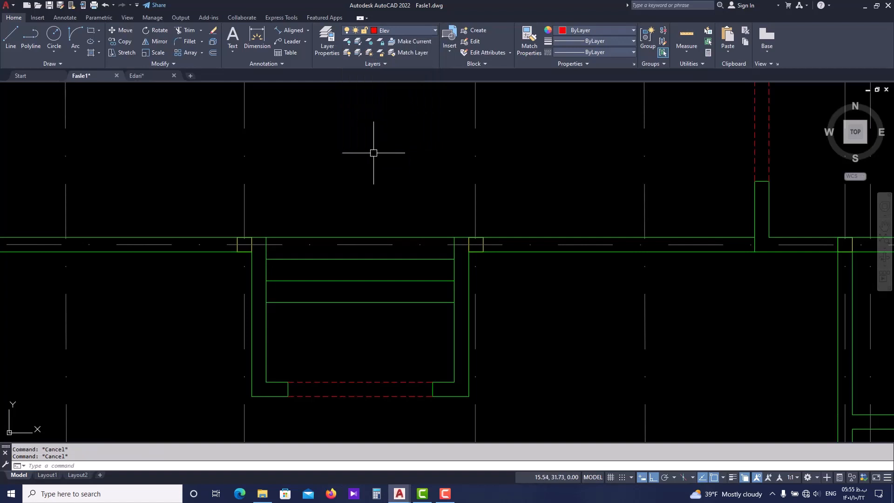
type("ma")
key("Return")
scroll(495, 208, "down", 2)
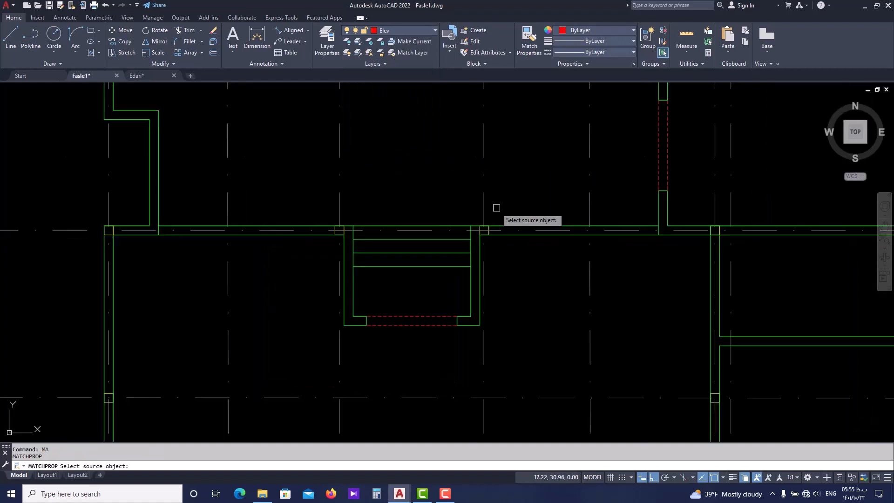
scroll(437, 275, "down", 2)
middle_click_drag(463, 190, 440, 247)
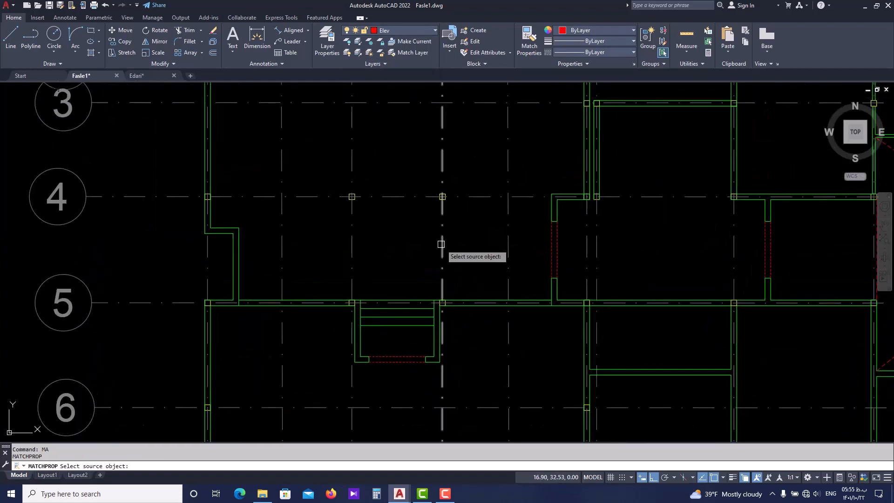
scroll(426, 314, "up", 2)
key("Escape")
key("Escape")
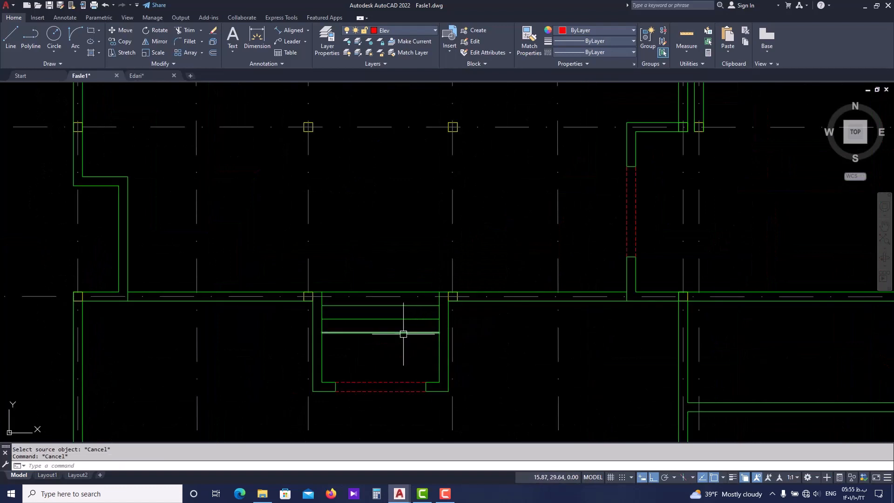
Move the four step lines in the entrance recess to the Elev layer
left_click(401, 332)
left_click(400, 319)
left_click(405, 305)
left_click(415, 289)
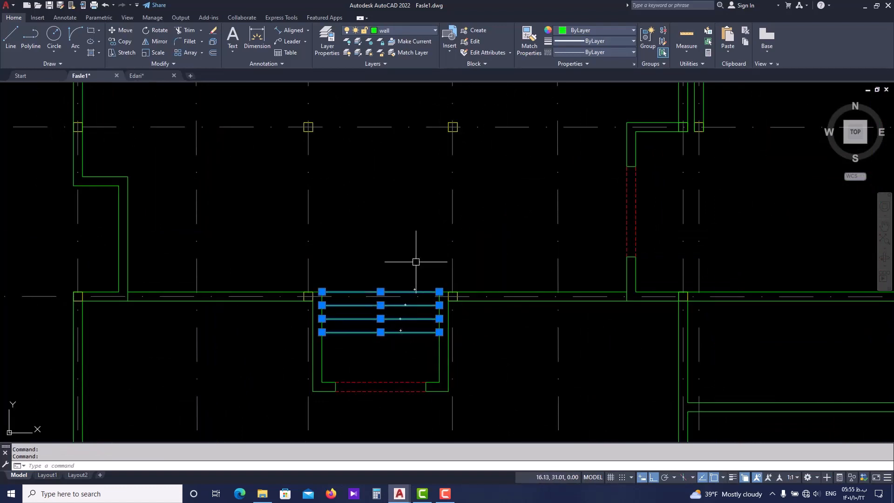
left_click(418, 30)
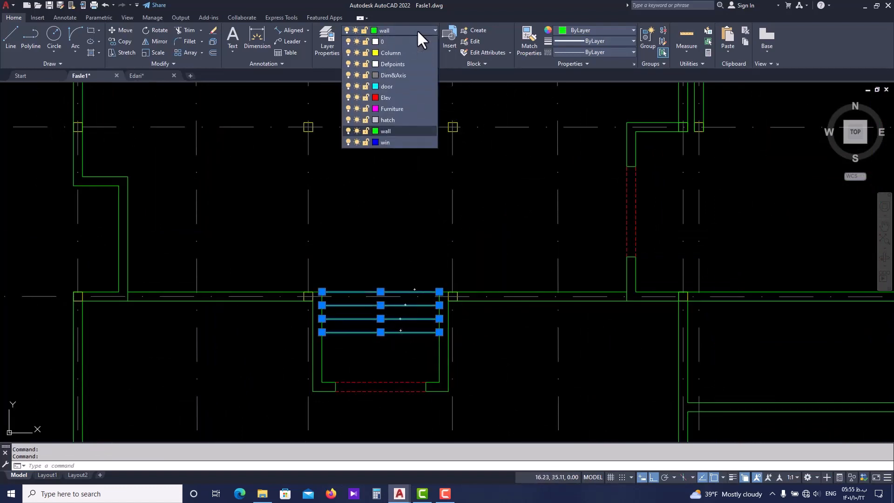
left_click(409, 96)
key("Escape")
middle_click_drag(411, 222, 403, 230)
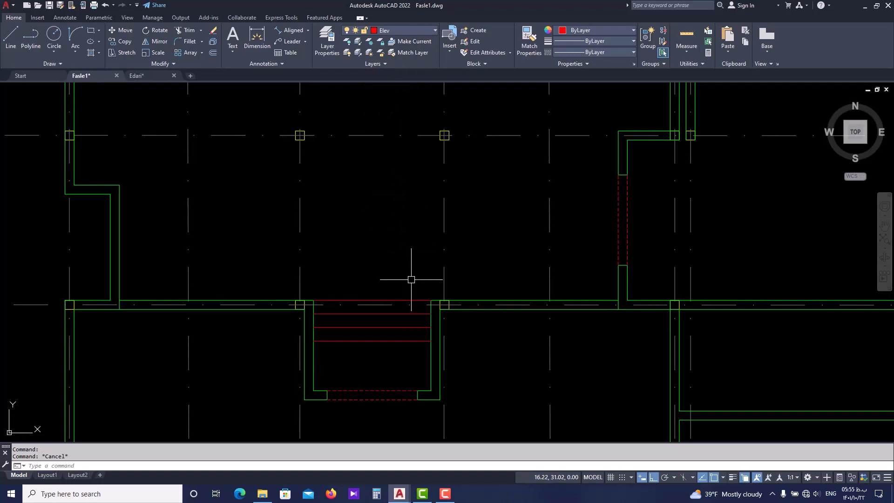
Switch to Edari.dwg and examine the entrance recess steps, their direction line, the circle at its start and the half-hatched arrowhead
mouse_move(412, 279)
middle_mouse_down()
mouse_move(399, 283)
mouse_move(362, 246)
middle_mouse_up()
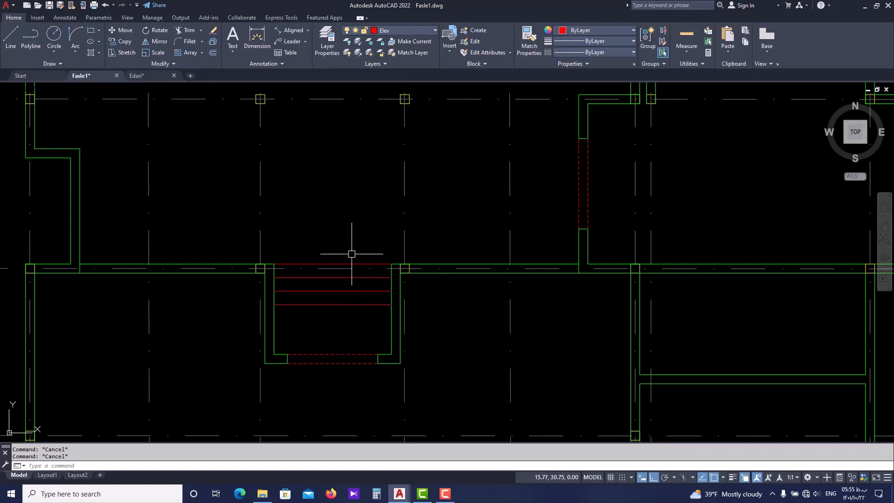
scroll(349, 262, "up", 2)
left_click(139, 76)
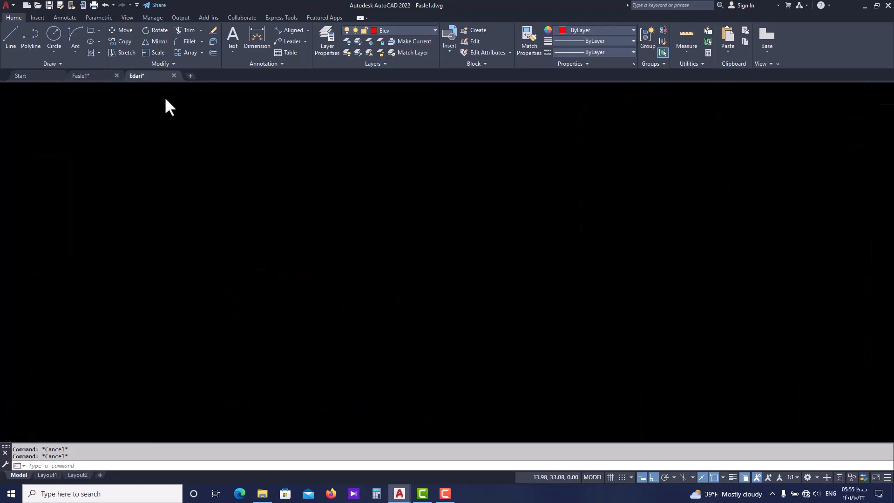
scroll(266, 252, "up", 5)
scroll(283, 251, "down", 2)
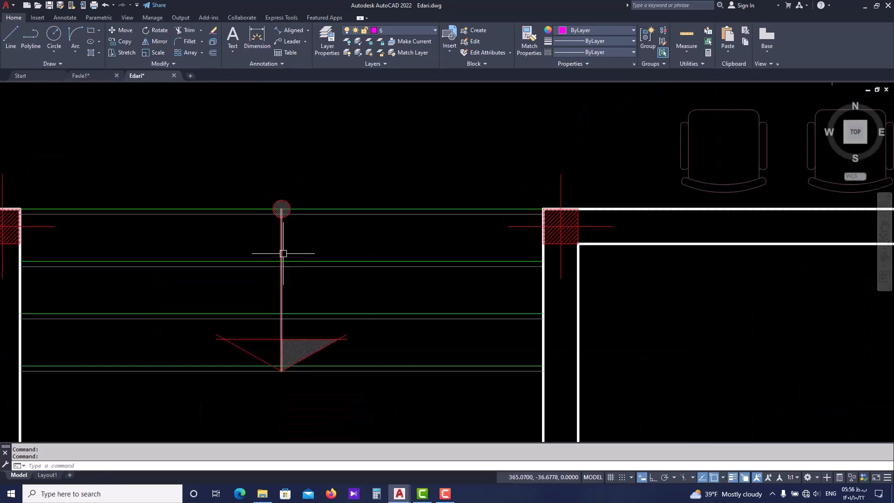
scroll(279, 357, "down", 4)
scroll(279, 356, "up", 2)
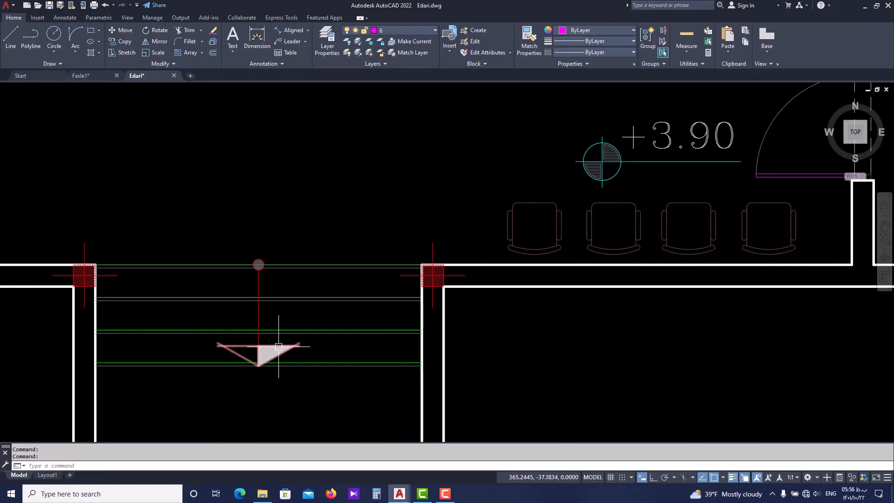
scroll(275, 350, "up", 2)
left_click(273, 347)
scroll(274, 348, "down", 2)
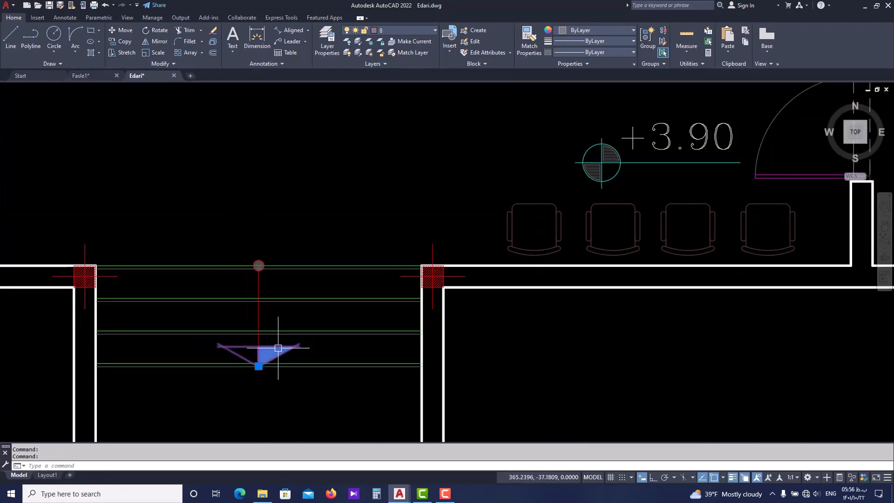
middle_click_drag(316, 363, 330, 338)
scroll(335, 326, "down", 2)
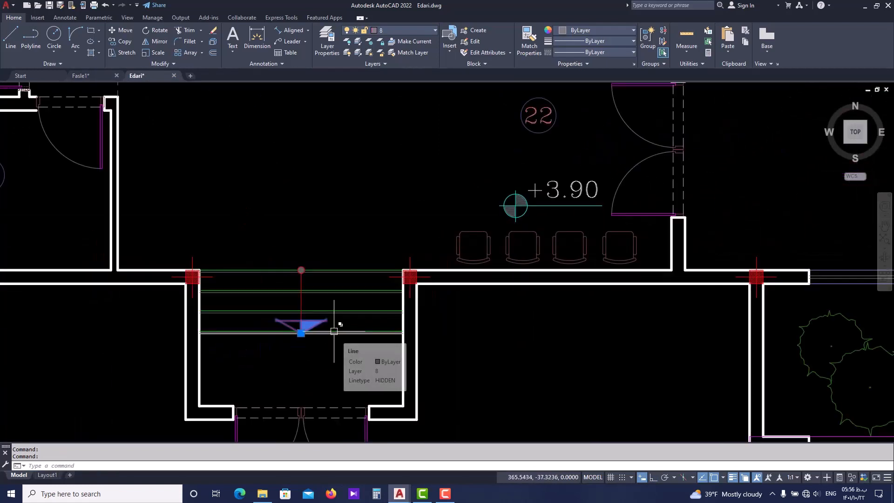
scroll(335, 323, "down", 2)
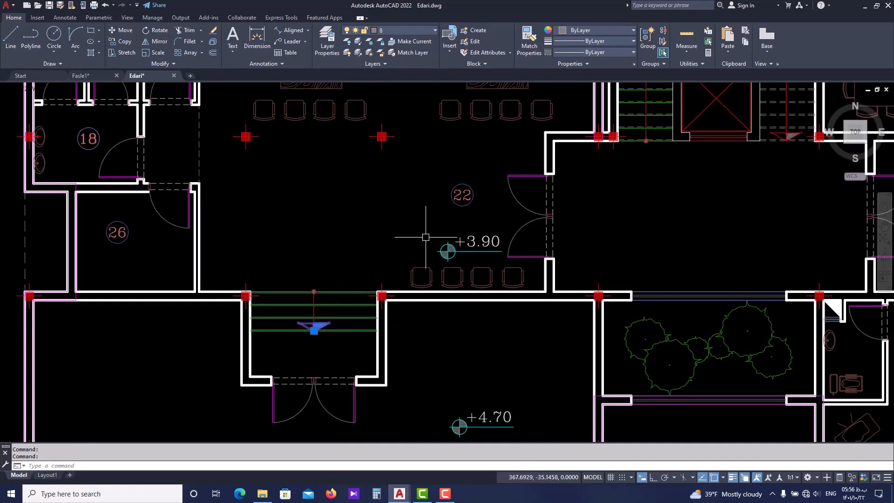
scroll(310, 330, "up", 8)
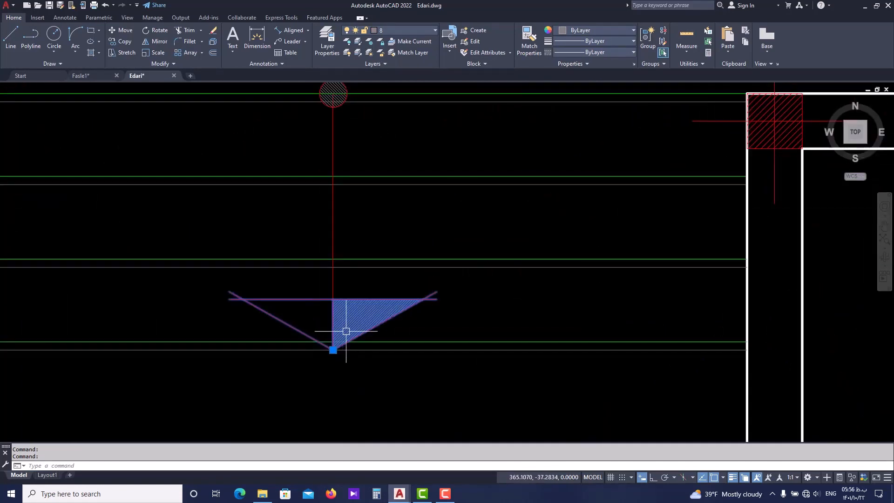
scroll(354, 324, "down", 2)
scroll(373, 322, "down", 4)
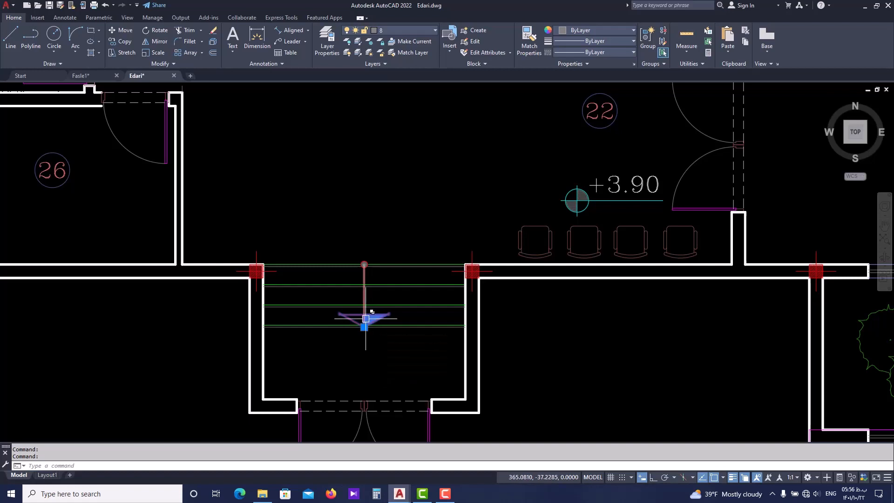
scroll(366, 318, "up", 2)
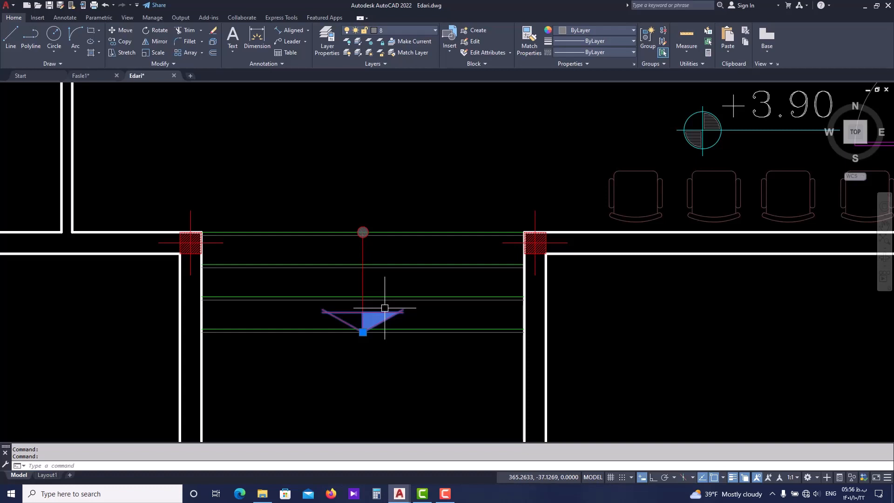
scroll(384, 308, "down", 2)
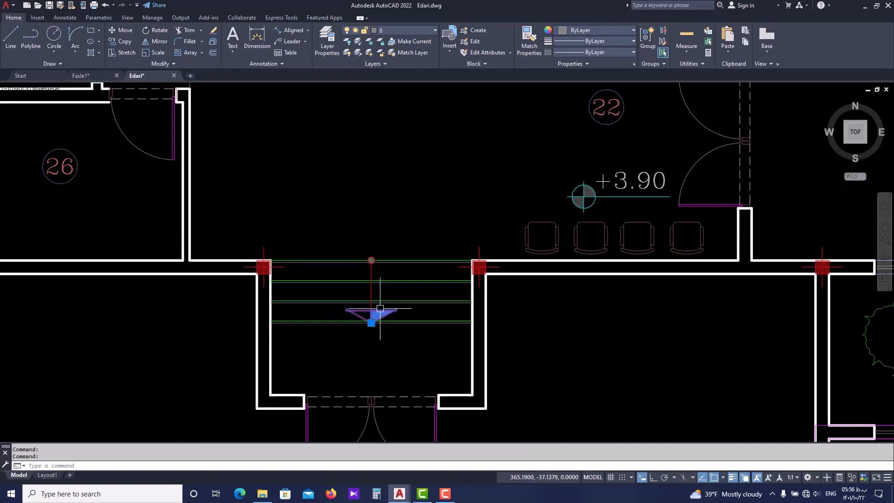
scroll(385, 308, "up", 2)
key("Escape")
scroll(377, 311, "up", 2)
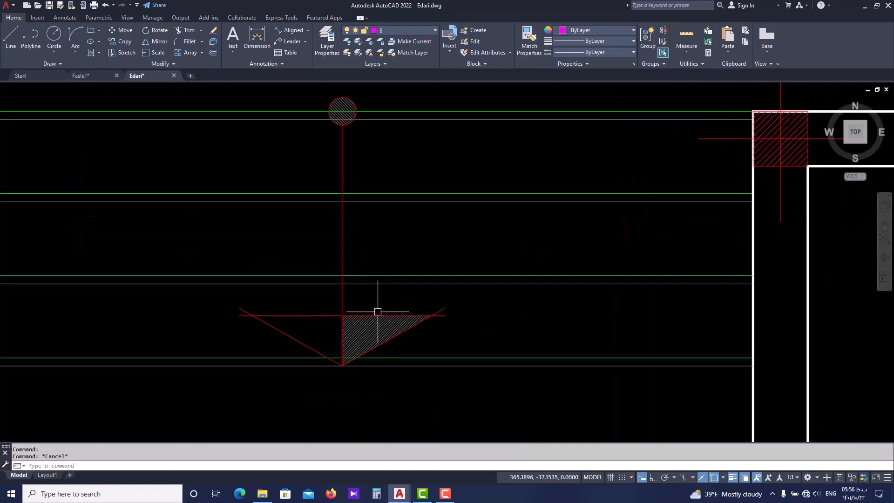
left_click(374, 318)
scroll(376, 327, "down", 2)
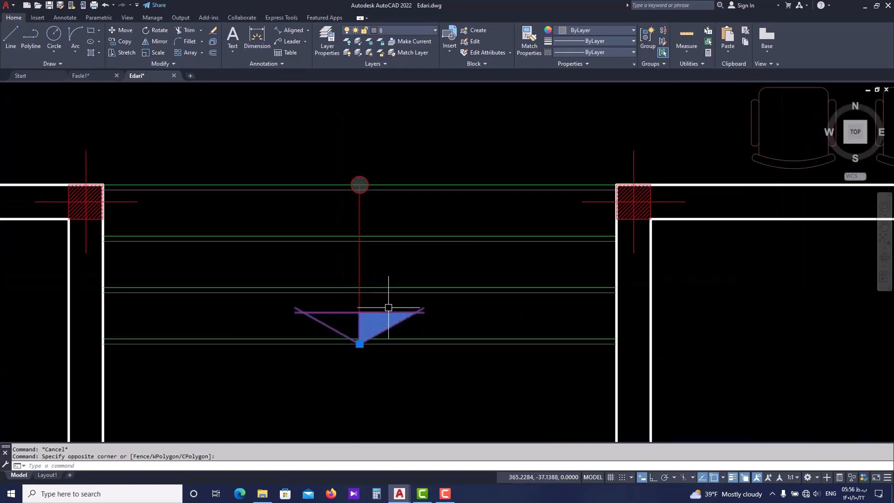
key("Escape")
In Fasle1.dwg, draw a direction line from the midpoint of the recess mouth line to the midpoint of the southernmost step line
left_click(94, 75)
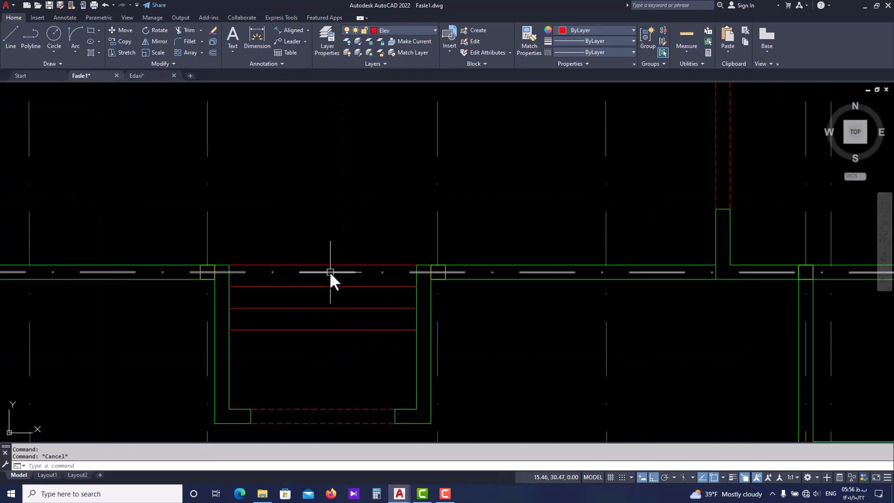
type("l")
key("Return")
left_click(318, 260)
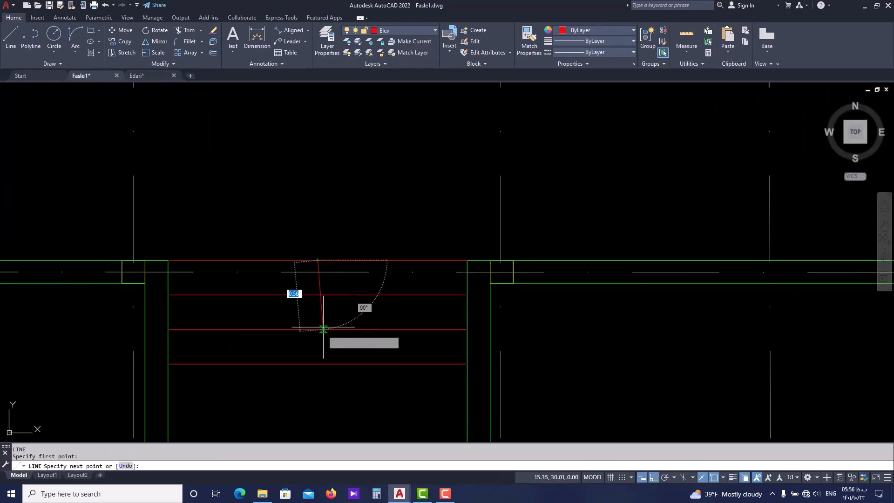
left_click(318, 364)
key("Escape")
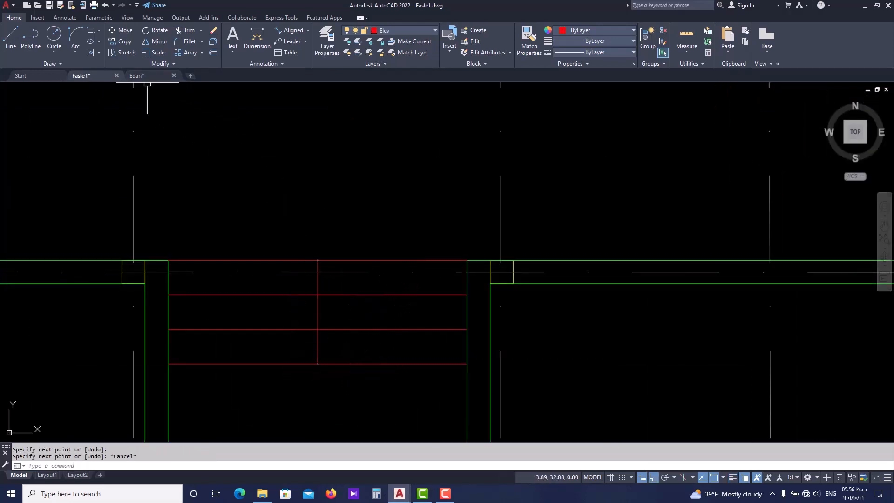
Copy the half-hatched arrowhead from the steps in Edari.dwg and paste it just south of the recess steps in Fasle1.dwg
left_click(178, 73)
scroll(366, 315, "up", 2)
left_click(389, 309)
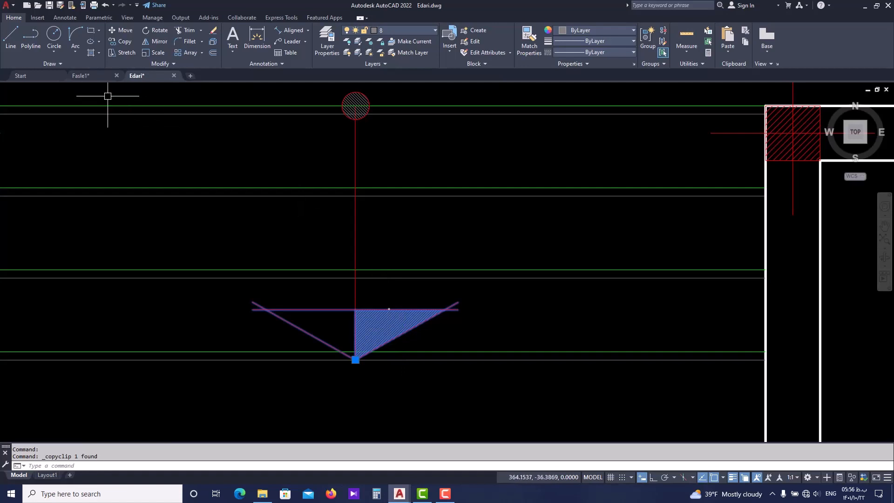
left_click(94, 75)
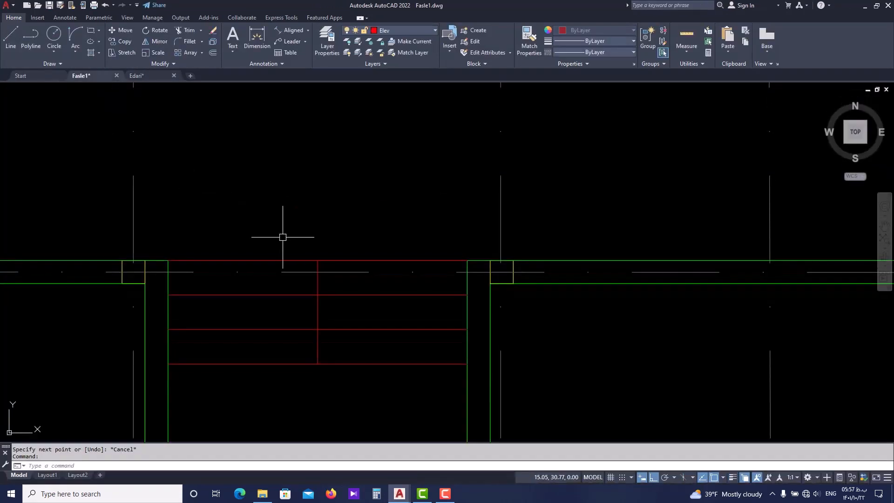
key("ctrl+v")
scroll(289, 241, "down", 2)
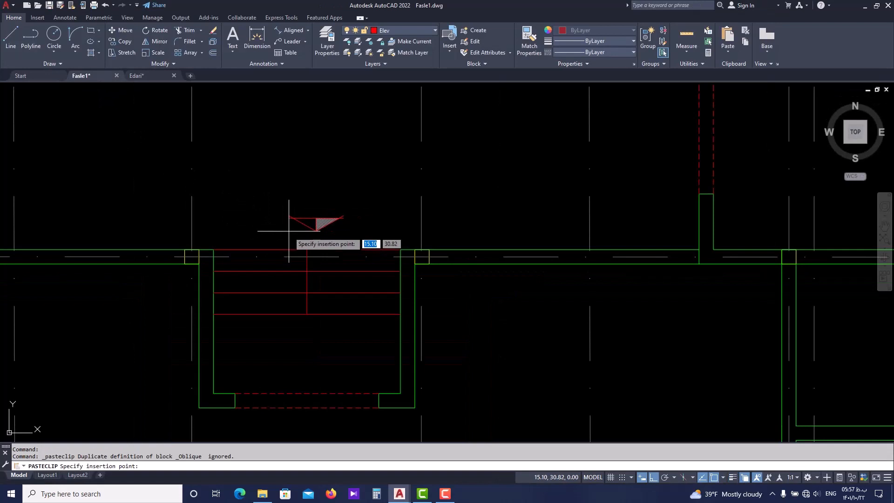
left_click(283, 339)
Move the pasted arrowhead by its tip onto the south end of the direction line
scroll(318, 335, "up", 3)
left_click(329, 301)
left_click(315, 326)
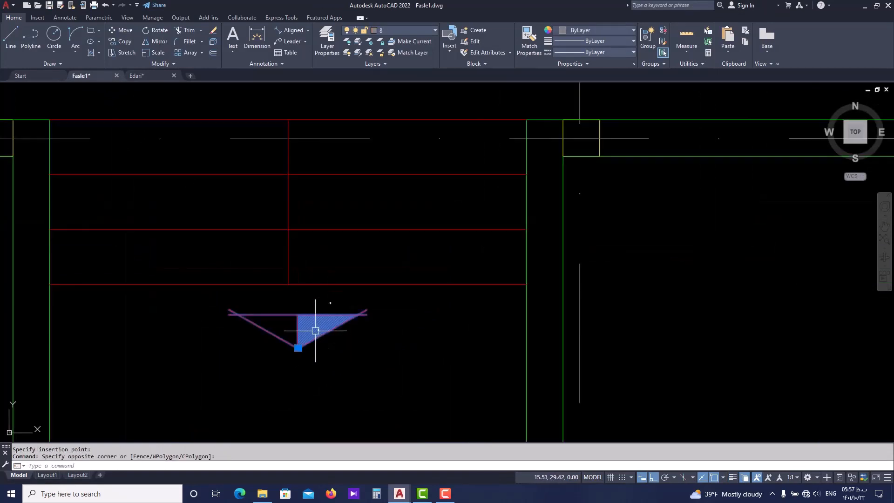
type("m")
key("Return")
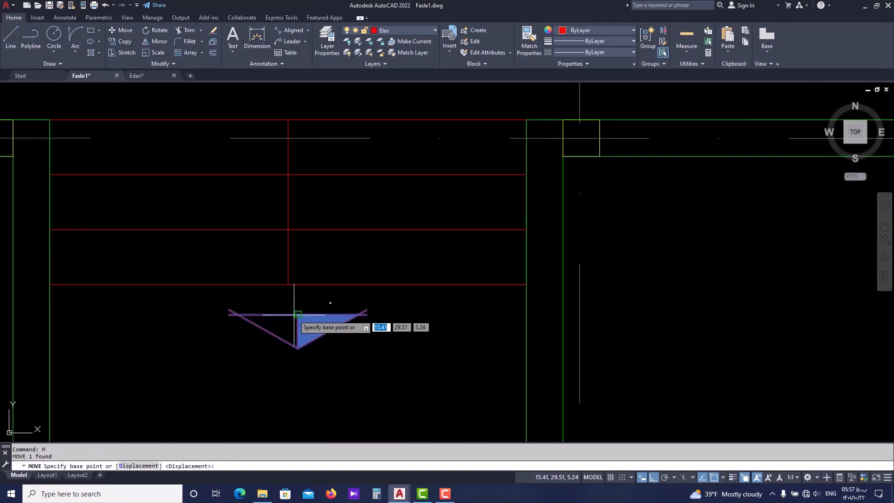
left_click(298, 348)
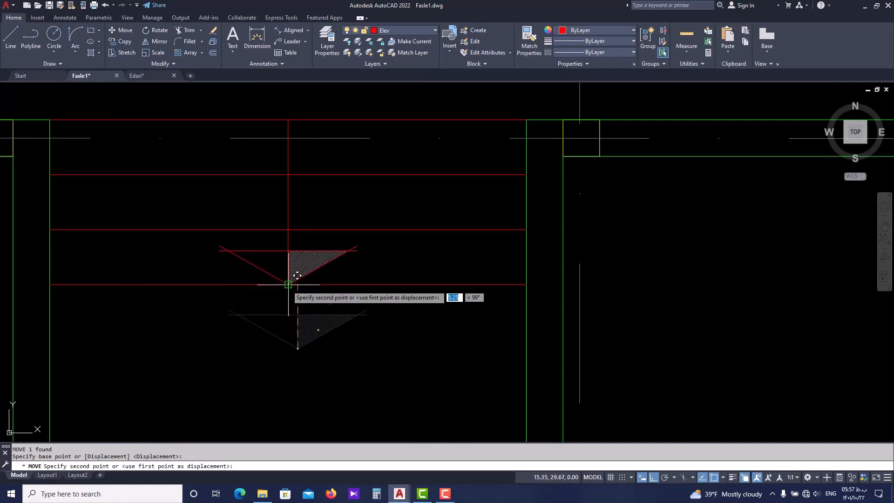
left_click(296, 276)
scroll(288, 337, "down", 3)
key("Escape")
Try a small circle centred on the north end of the direction line, and erase it
scroll(294, 289, "up", 5)
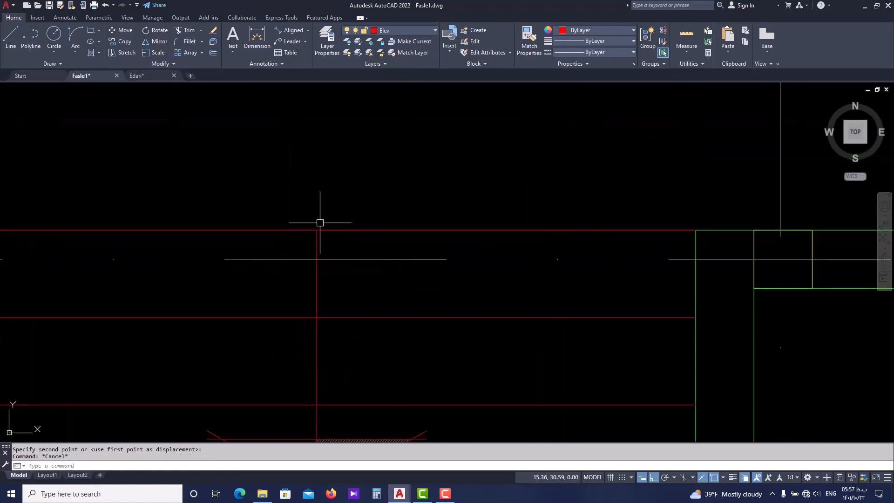
middle_click_drag(294, 278, 270, 288)
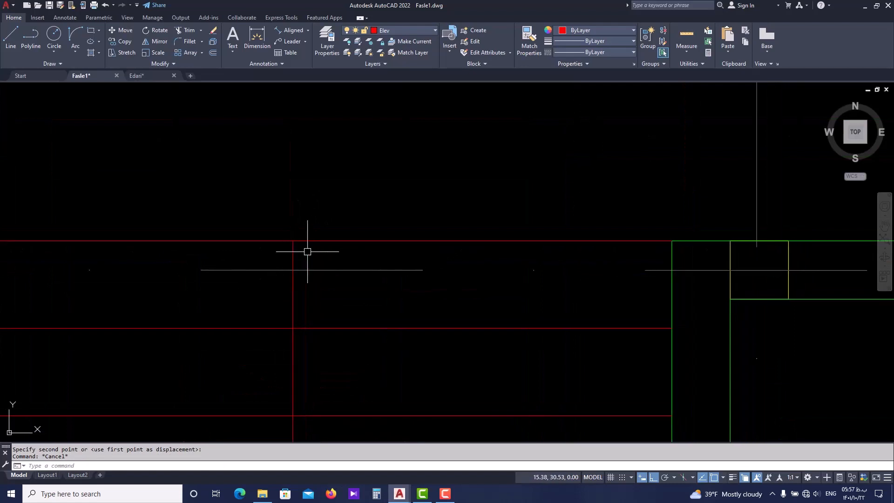
type("c")
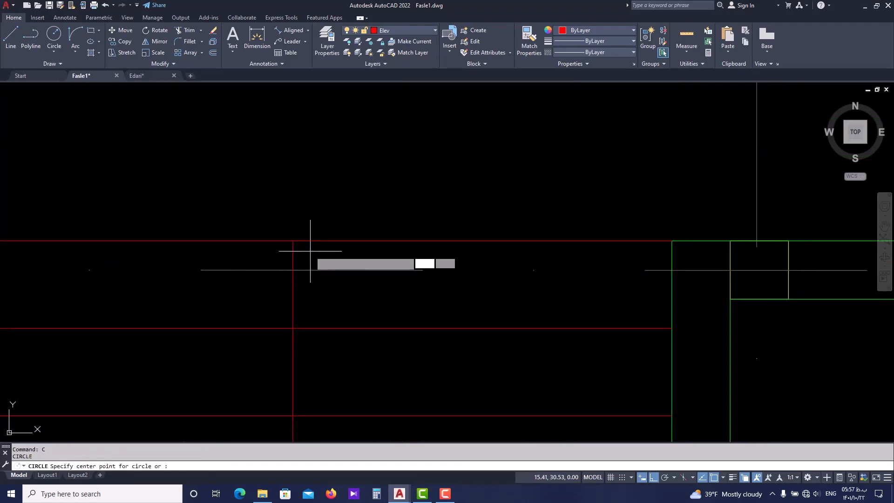
key("Return")
left_click(293, 241)
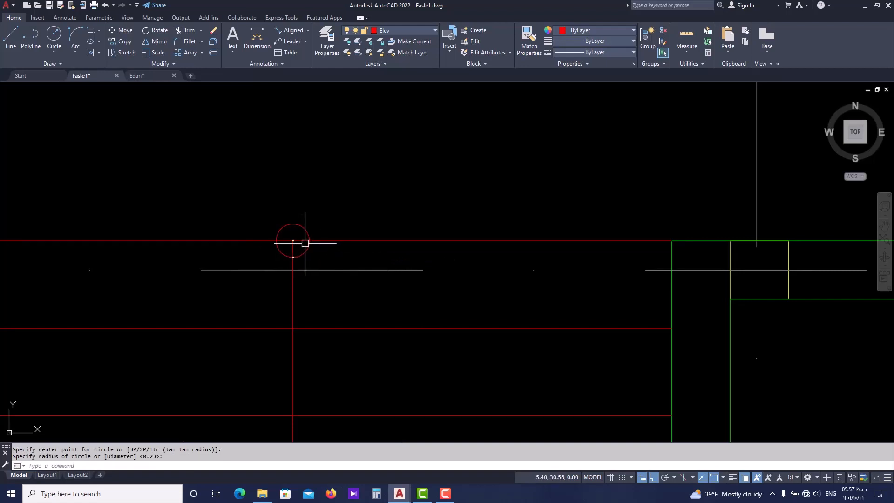
key("Escape")
left_click(306, 233)
type("e")
key("Return")
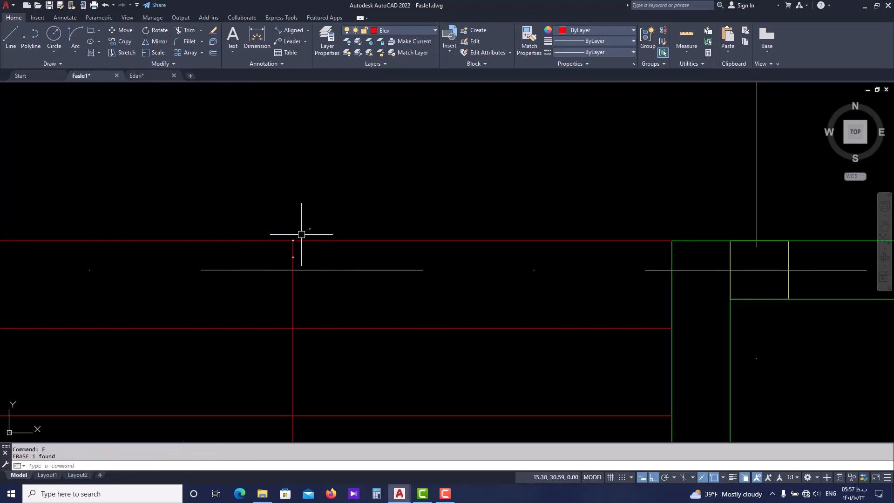
scroll(305, 244, "down", 6)
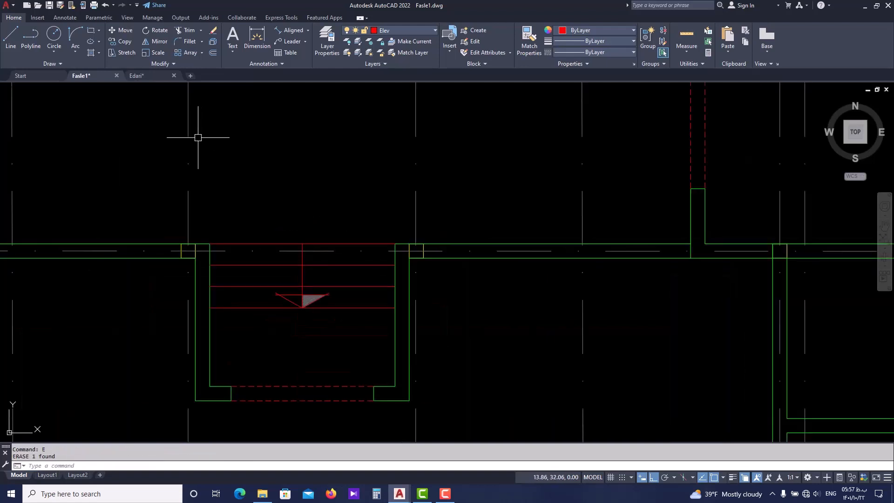
mouse_move(144, 71)
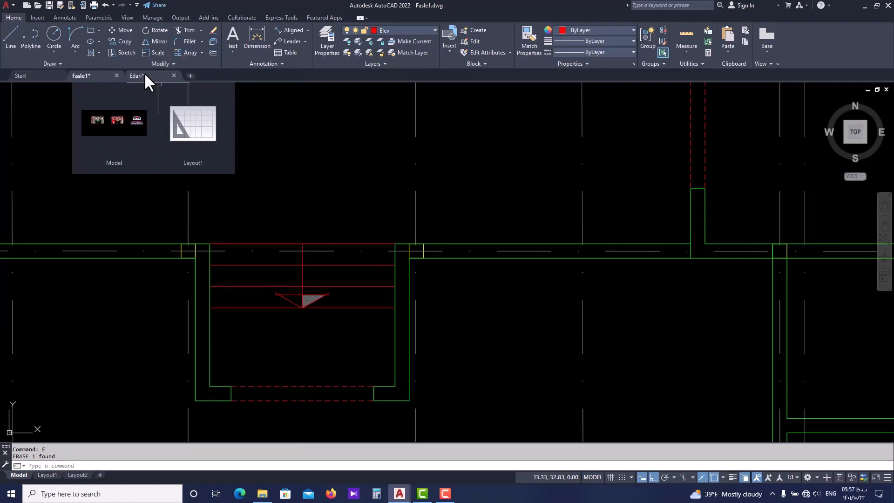
key("Escape")
key("Escape")
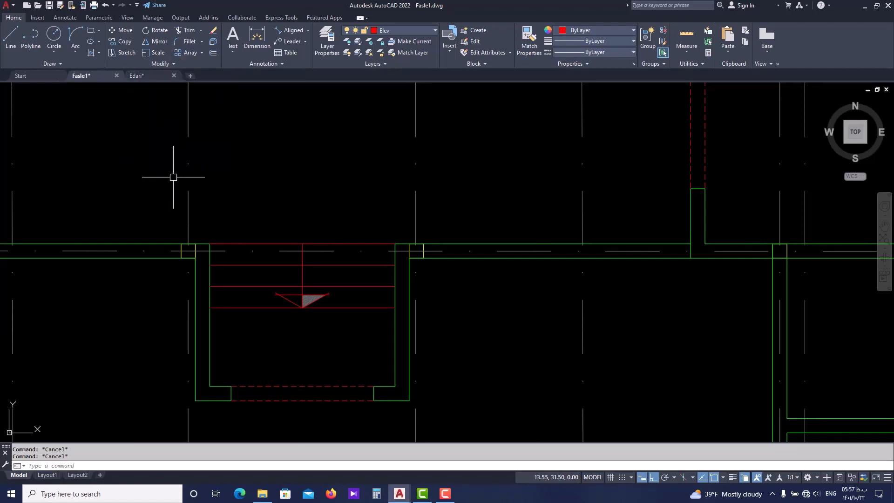
left_click(55, 62)
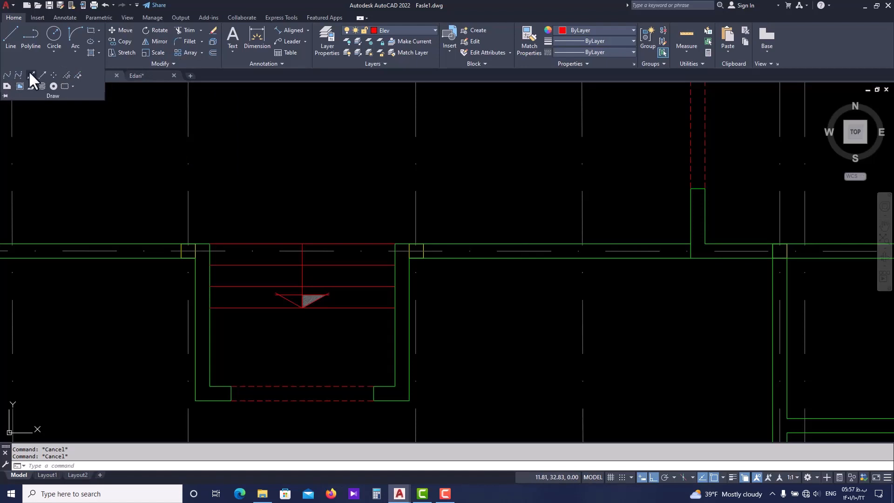
left_click(54, 86)
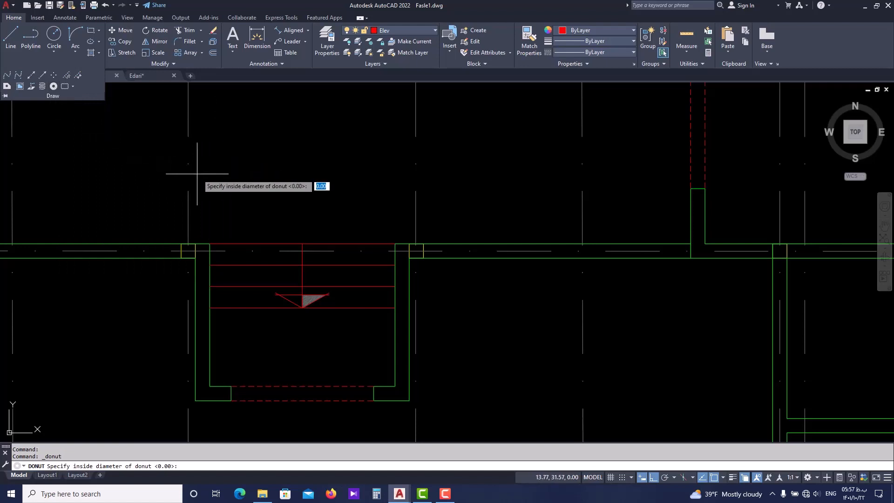
key("Escape")
Place two trial donuts with inside diameter 1 and outside diameter 2 in the empty area west of axis bubbles 5 and 6
type("DO")
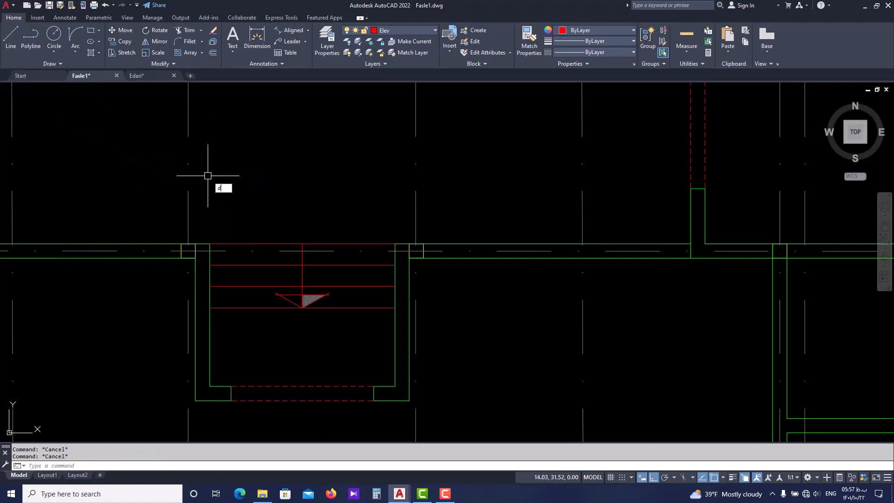
key("Return")
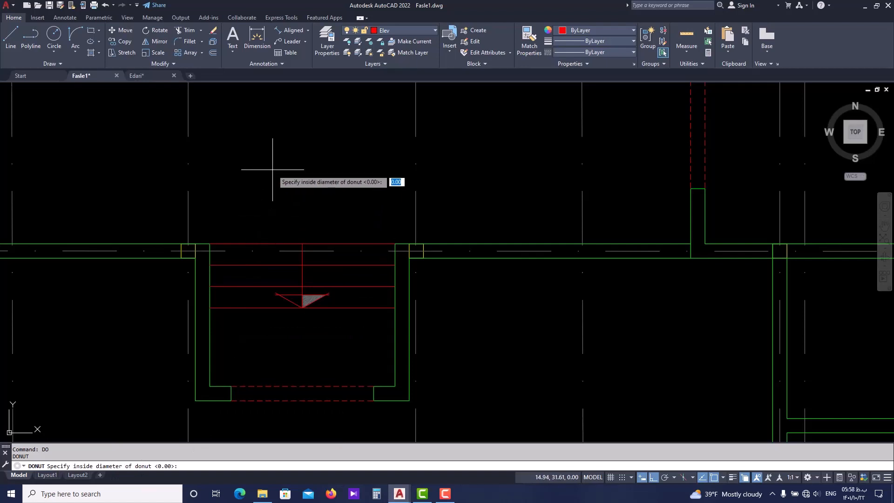
key("Return")
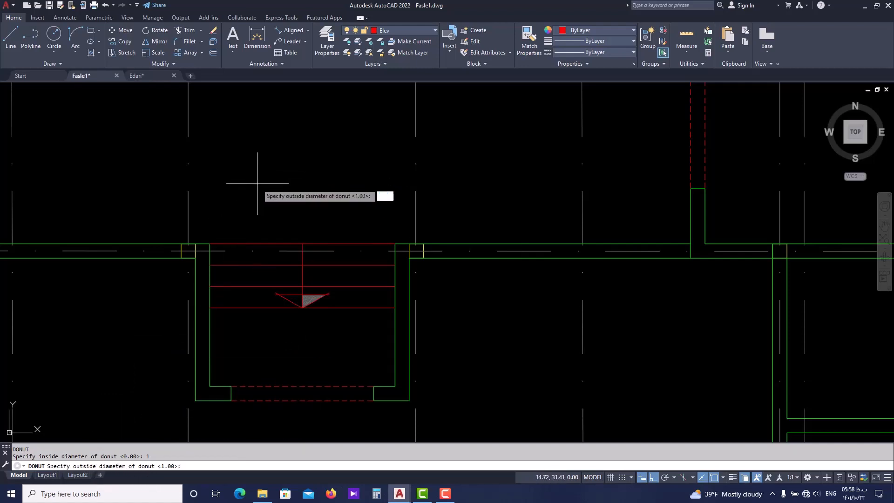
key("Return")
scroll(301, 149, "down", 6)
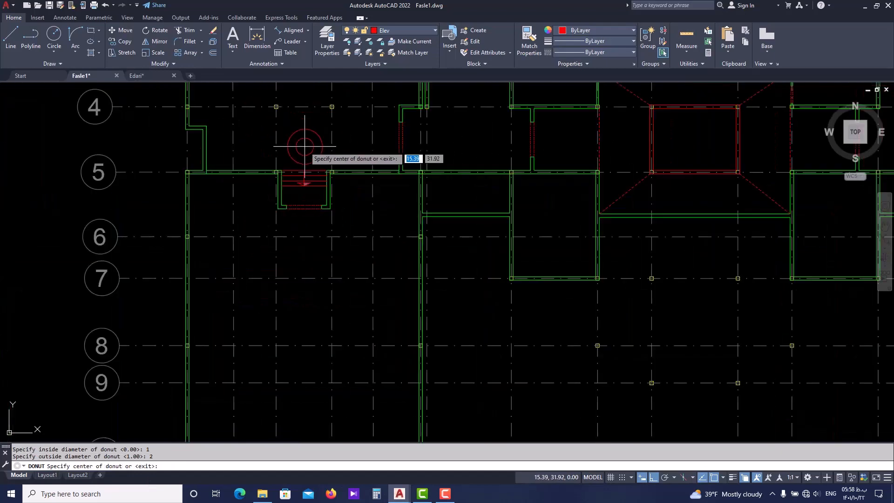
mouse_move(303, 146)
middle_mouse_down()
mouse_move(354, 185)
mouse_move(495, 188)
middle_mouse_up()
scroll(219, 242, "up", 4)
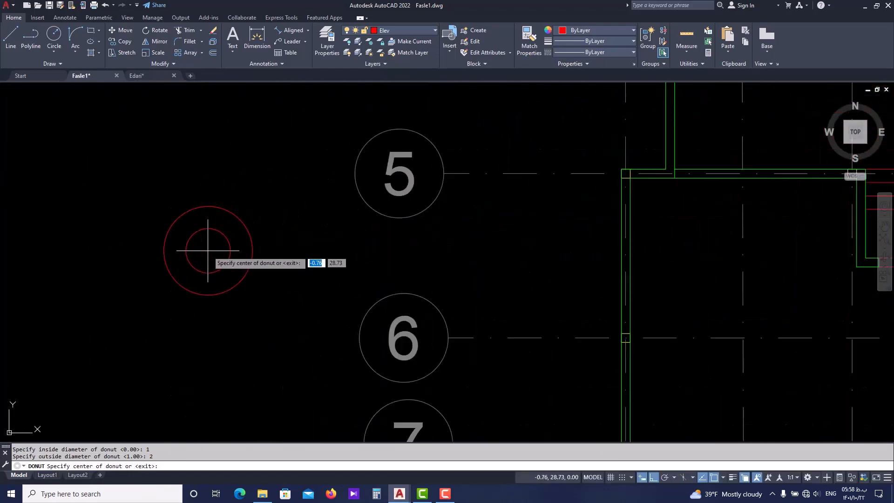
left_click(219, 247)
left_click(237, 355)
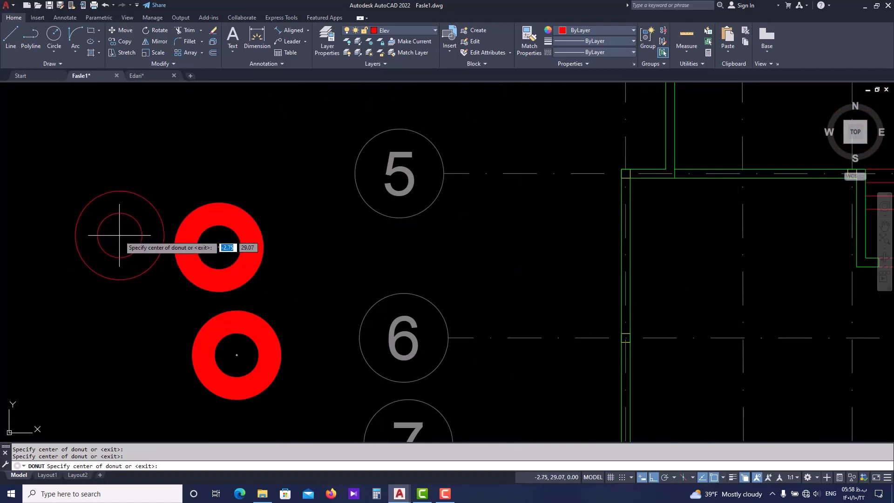
key("Escape")
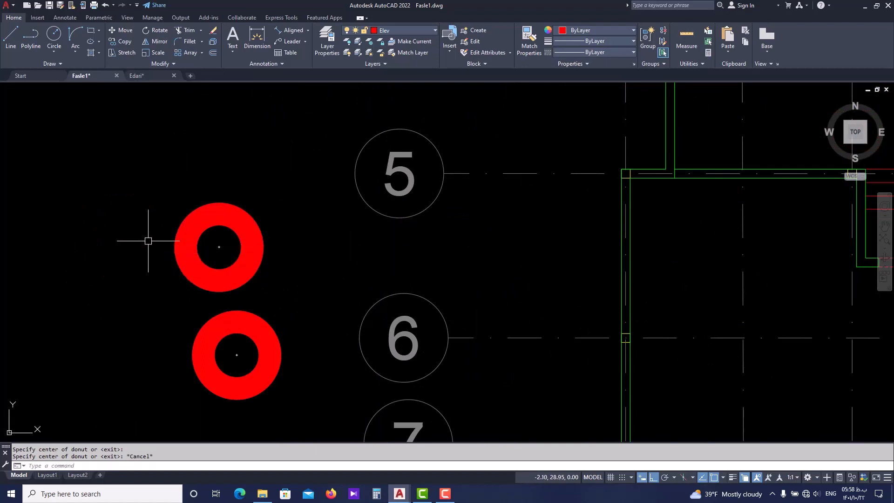
scroll(211, 245, "up", 2)
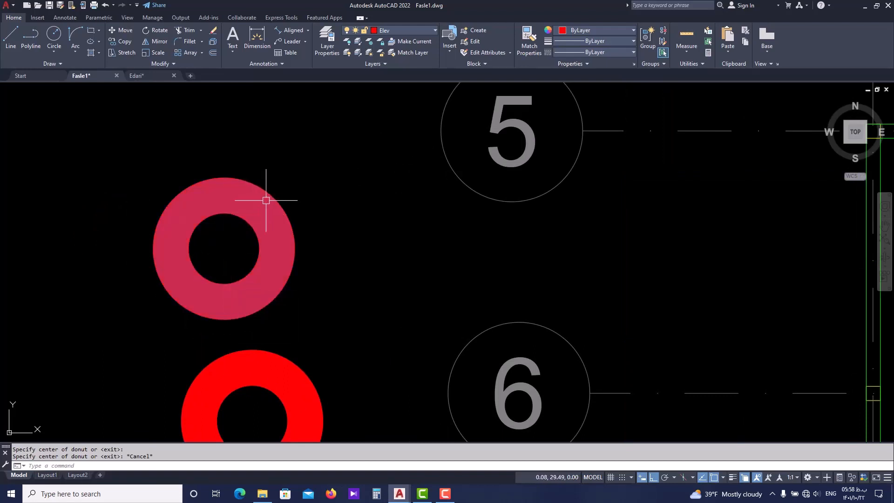
scroll(156, 313, "down", 4)
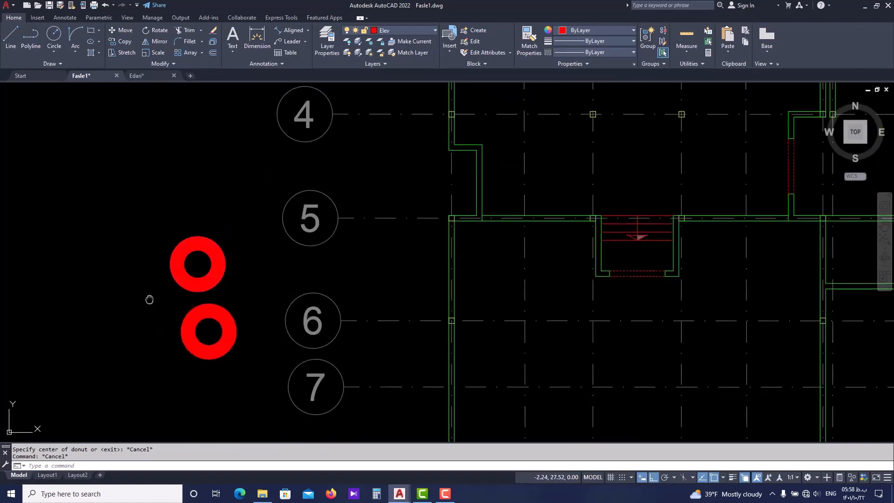
Place three trial solid donuts with inside diameter 0 and outside diameter 1 beside the two ring-shaped ones
middle_click_drag(148, 296, 176, 289)
key("Escape")
key("Escape")
type("do")
key("Return")
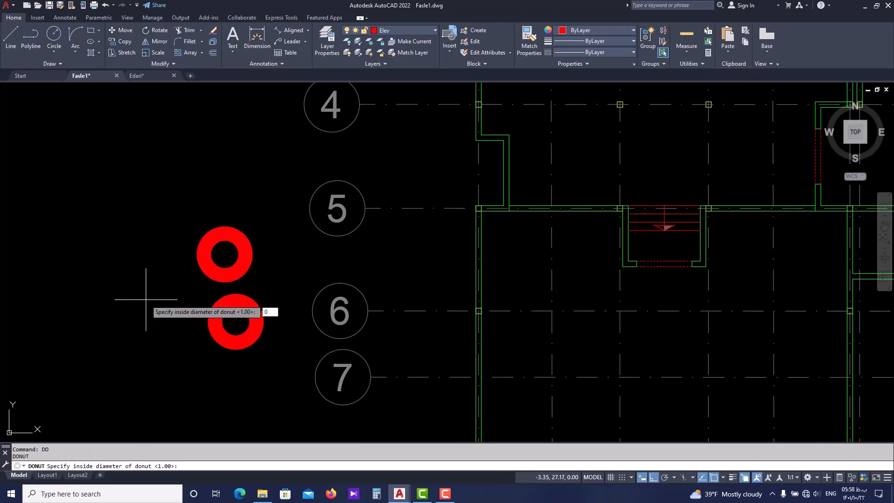
key("Return")
key("Return")
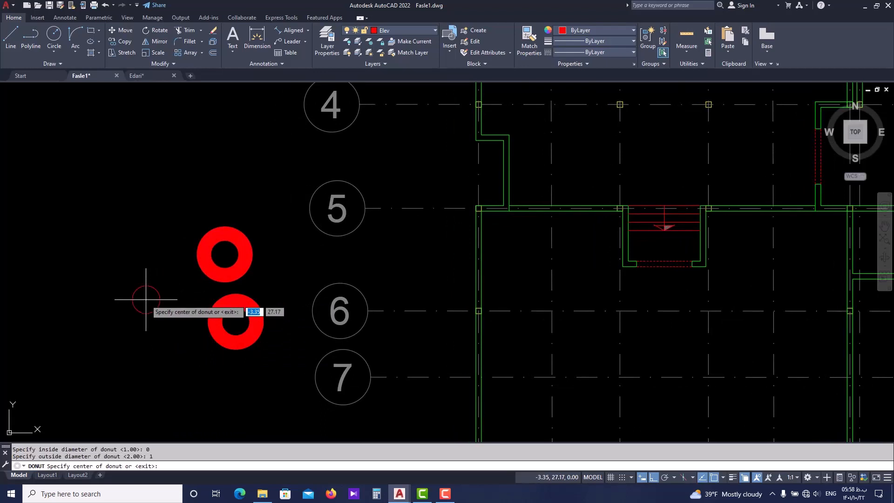
left_click(146, 300)
left_click(175, 331)
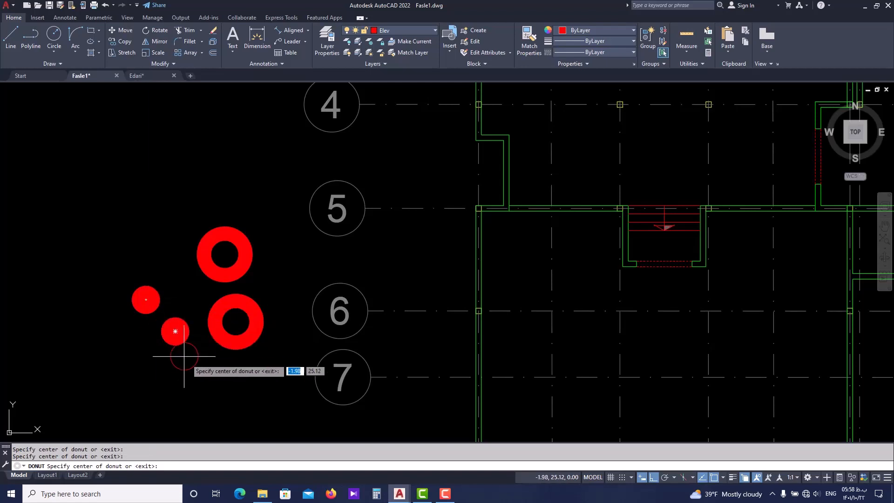
left_click(200, 366)
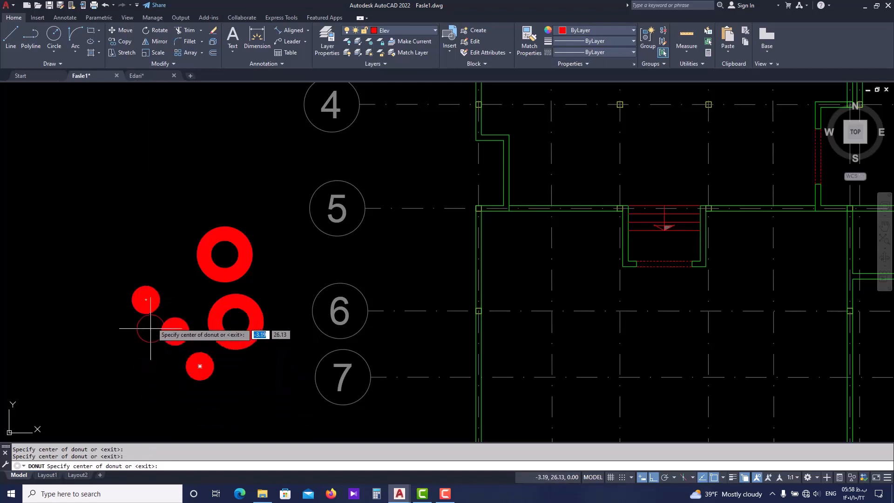
key("Escape")
Place a solid donut with inside diameter 0 and outside diameter 0.2 on the north end of the recess steps' direction line
scroll(123, 229, "down", 2)
middle_click_drag(123, 192, 140, 239)
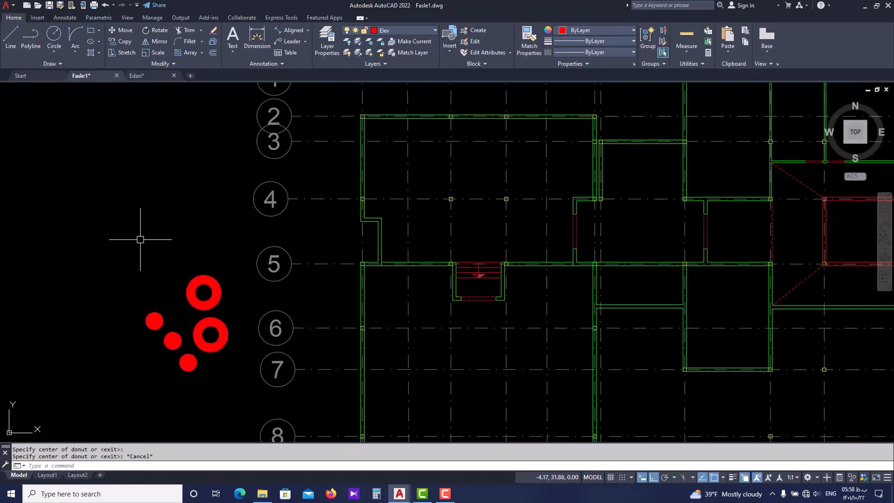
scroll(475, 259, "up", 2)
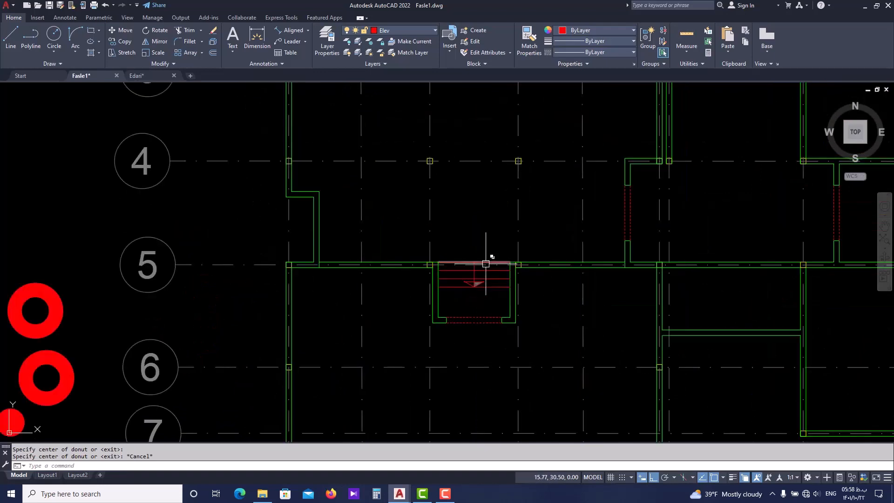
scroll(478, 258, "up", 4)
scroll(471, 261, "down", 4)
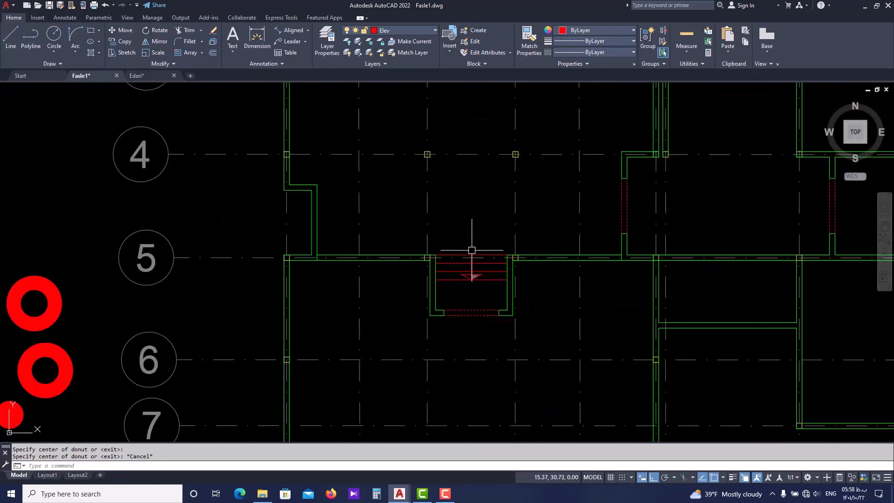
scroll(472, 250, "down", 2)
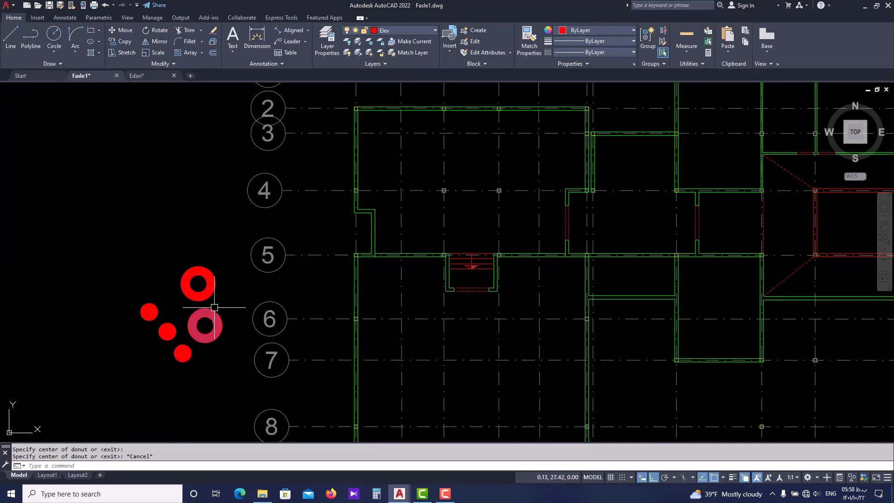
scroll(471, 249, "up", 7)
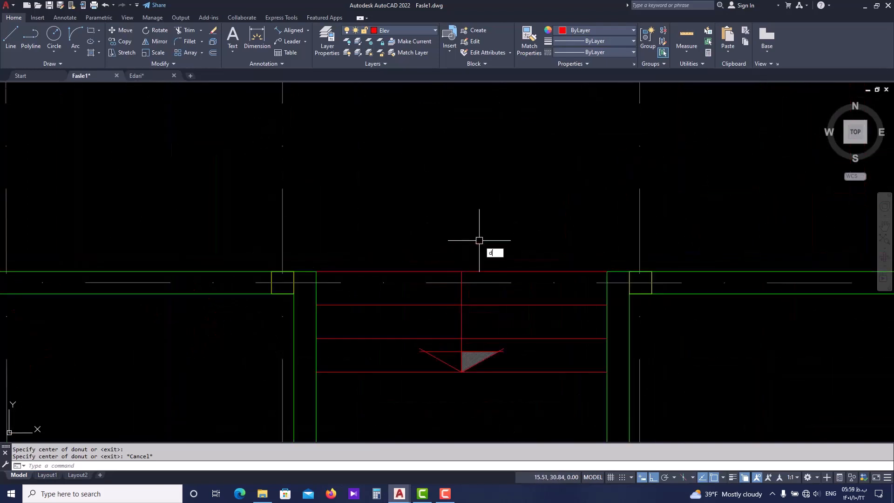
type("o")
key("Return")
scroll(446, 286, "up", 4)
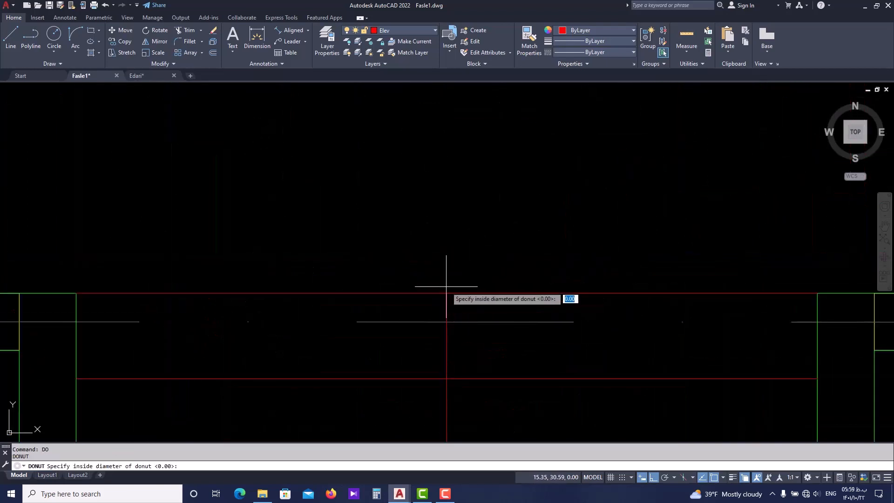
type("0")
key("Return")
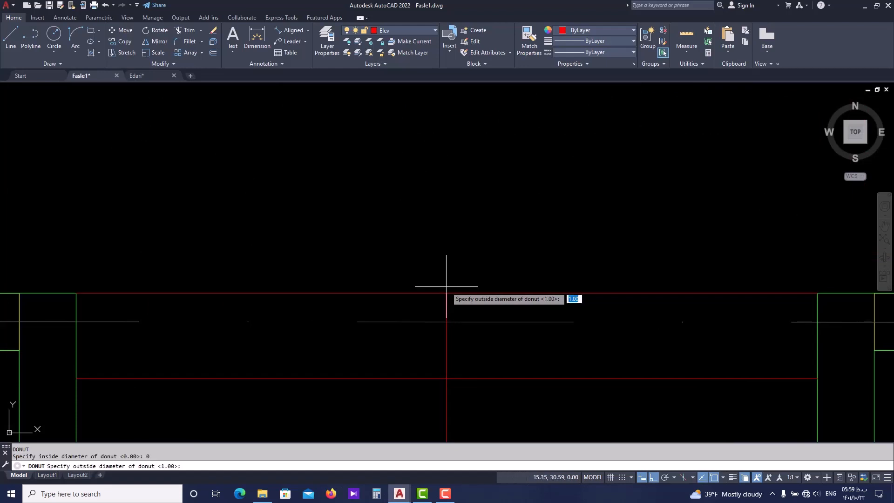
key("Return")
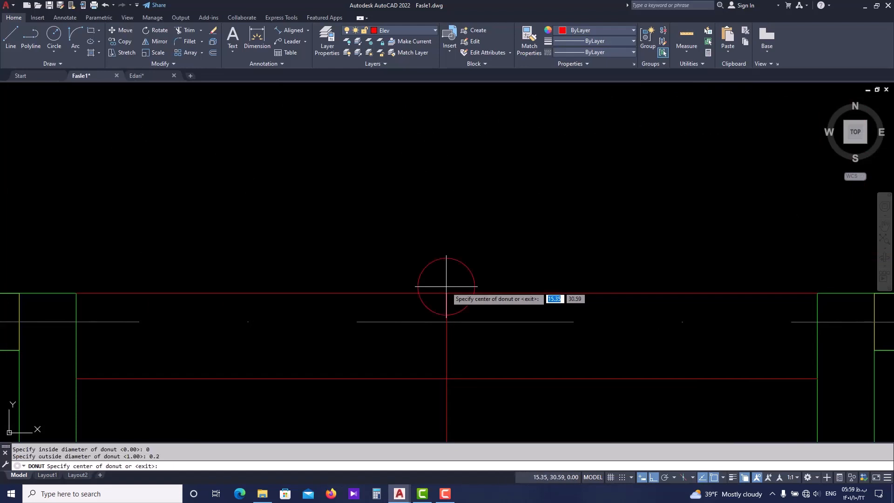
left_click(446, 287)
scroll(386, 289, "down", 3)
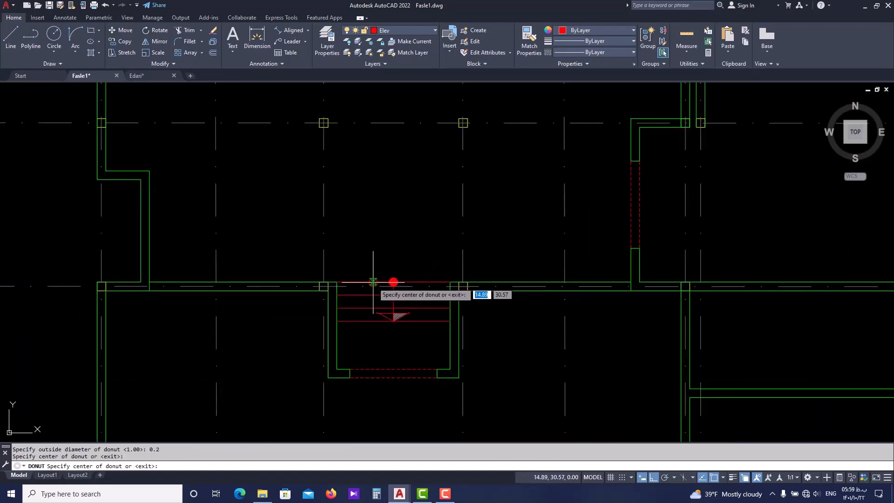
key("Escape")
Erase all five trial donuts west of the axis bubbles
middle_click_drag(229, 344, 261, 304)
left_click(176, 241)
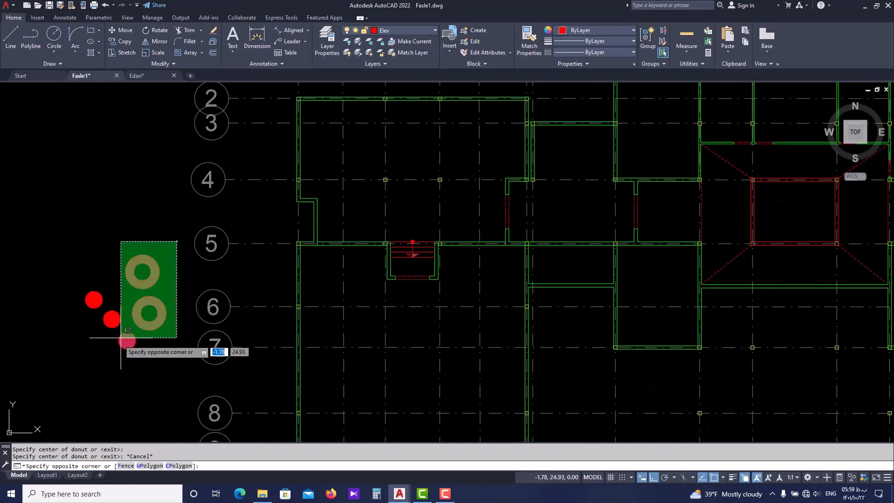
left_click(71, 374)
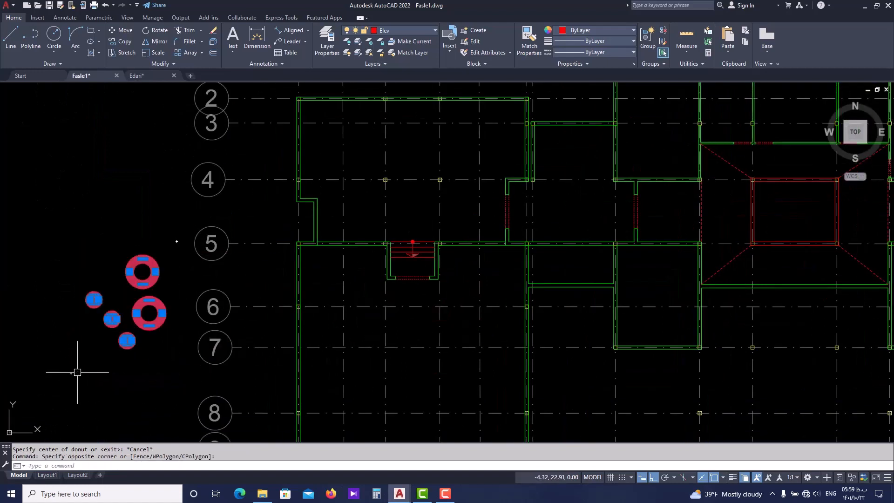
type("e")
key("Return")
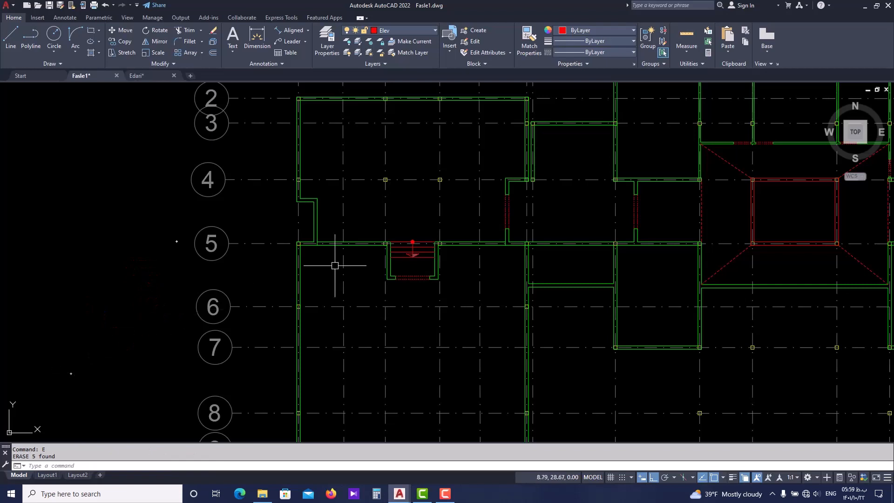
scroll(388, 251, "up", 4)
scroll(472, 234, "up", 4)
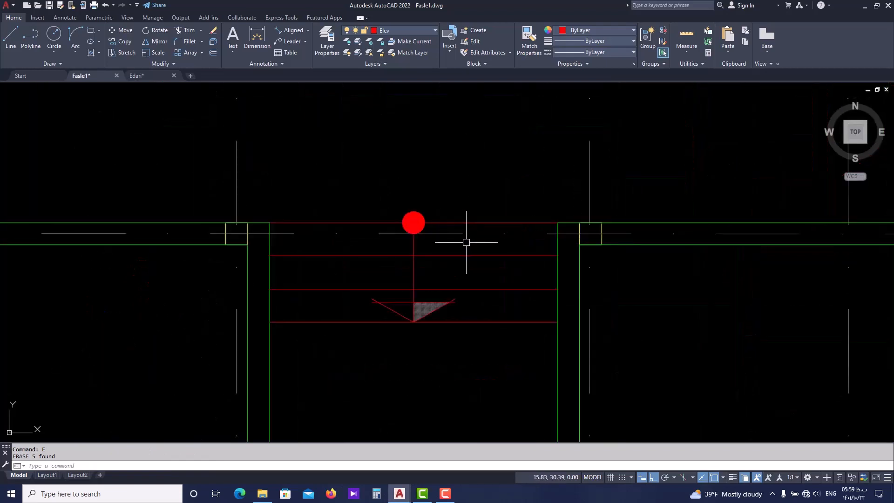
scroll(454, 217, "up", 2)
scroll(397, 207, "up", 4)
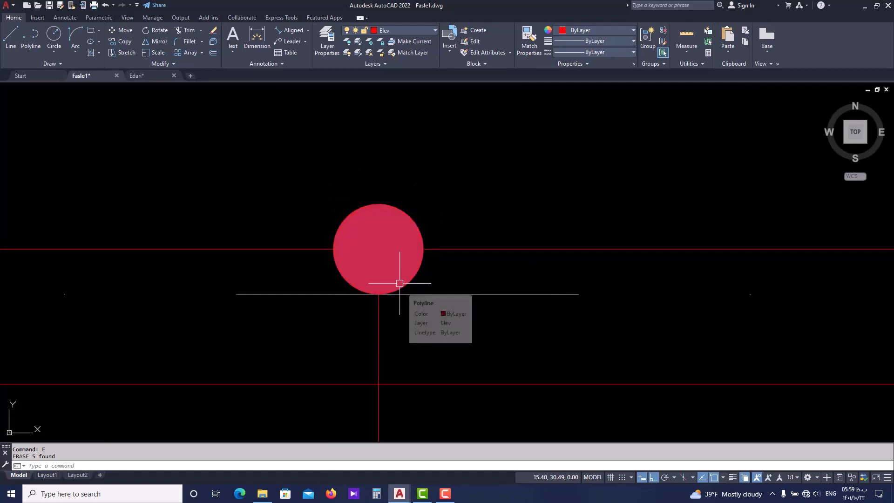
scroll(400, 283, "down", 2)
scroll(354, 282, "down", 5)
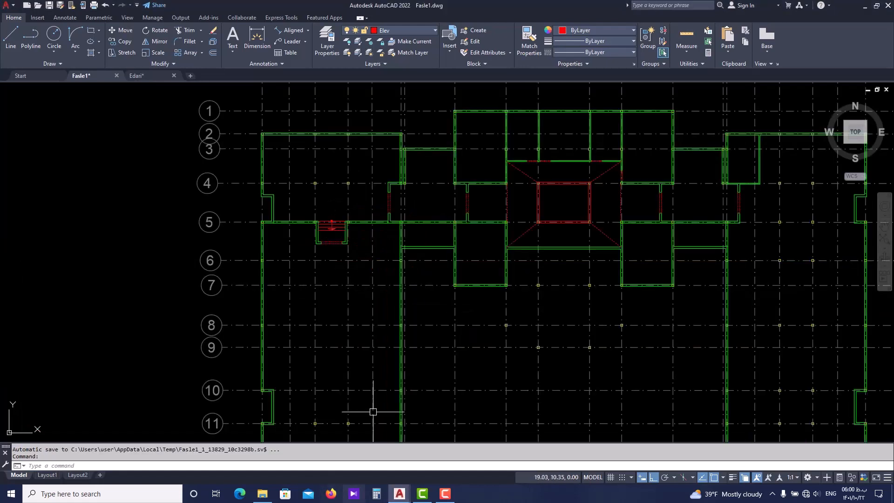
Trim the short line crossing the axis 5 wall where the jogged west wall joins it, west of the recess
scroll(336, 267, "up", 1)
scroll(336, 267, "up", 1)
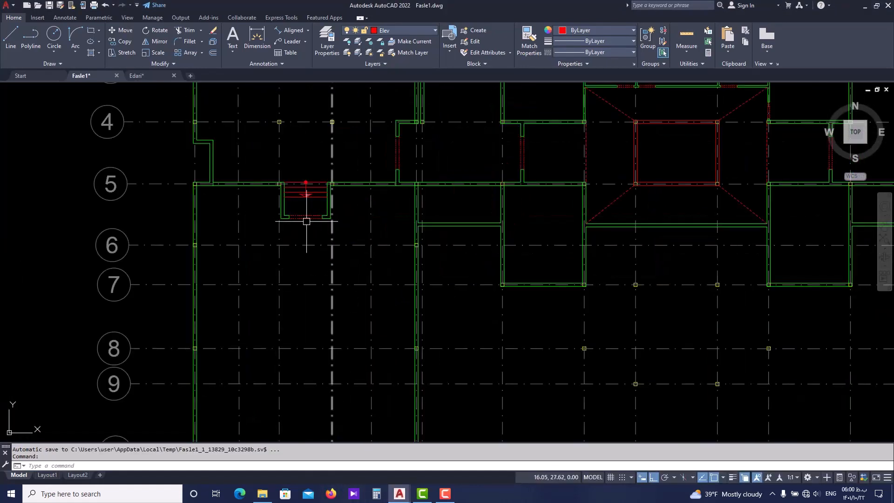
scroll(309, 219, "up", 3)
scroll(209, 187, "up", 4)
key("Escape")
key("Escape")
type("tr")
key("Return")
scroll(246, 219, "up", 2)
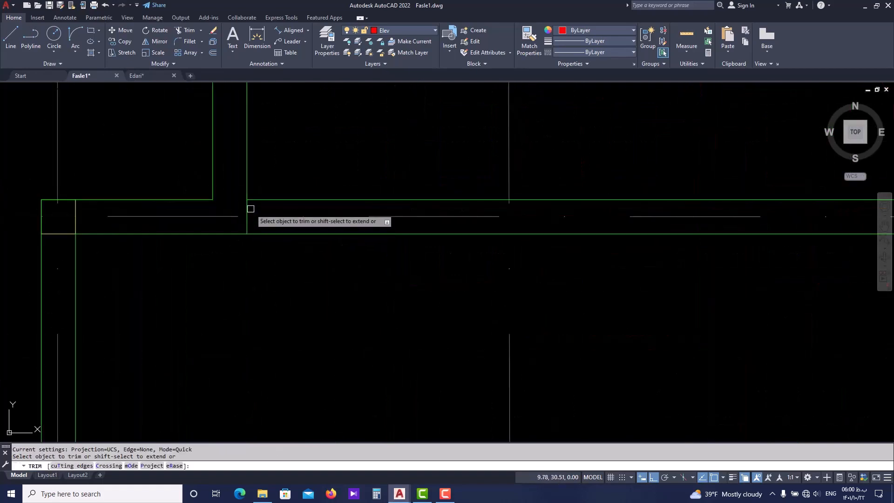
left_click(250, 219)
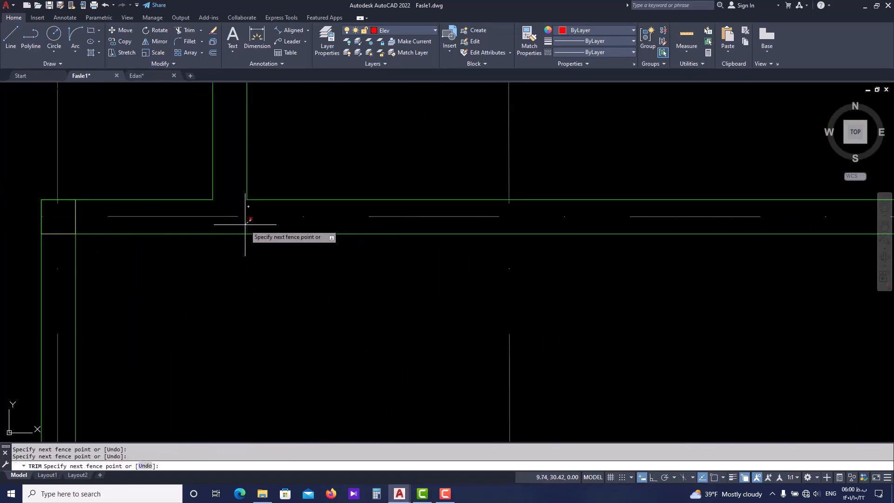
left_click(245, 224)
scroll(254, 231, "down", 2)
Trim the short line crossing the axis 5 wall where the wall with the dashed opening meets it, east of the recess
middle_click_drag(389, 234, 254, 239)
middle_click_drag(505, 247, 276, 238)
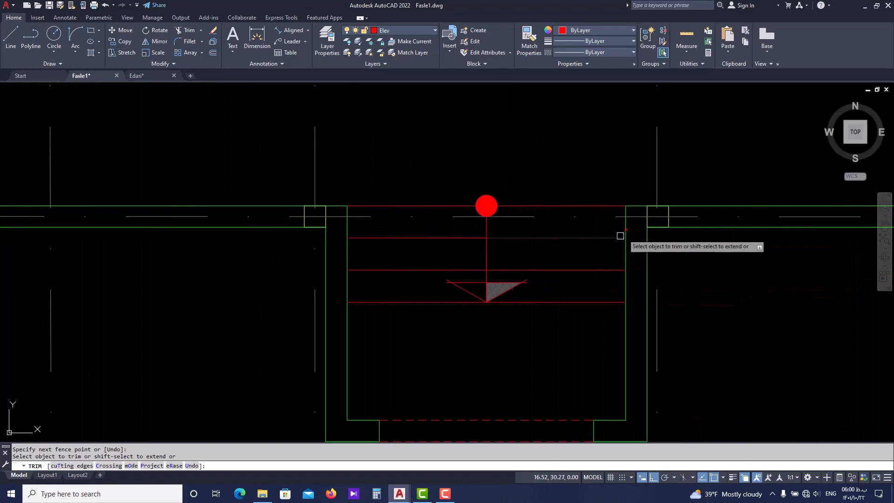
scroll(535, 218, "down", 3)
middle_click_drag(578, 266, 441, 308)
scroll(617, 255, "up", 6)
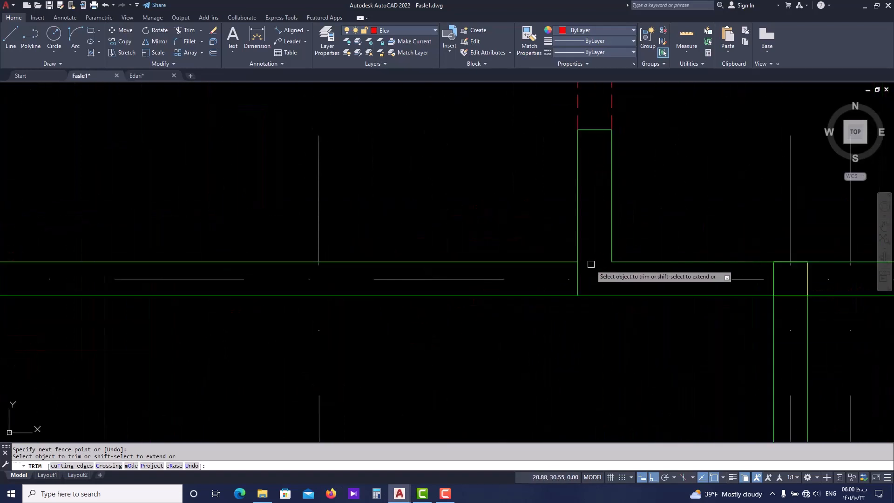
scroll(559, 275, "down", 6)
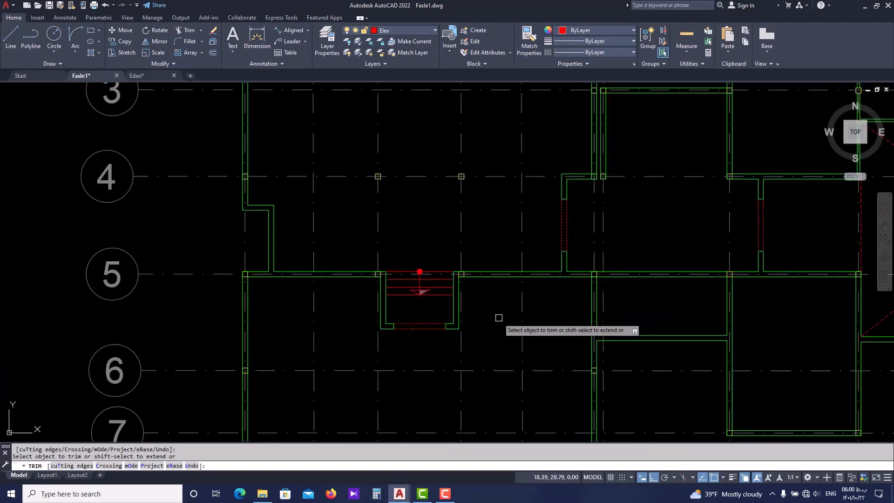
middle_click_drag(412, 363, 373, 300)
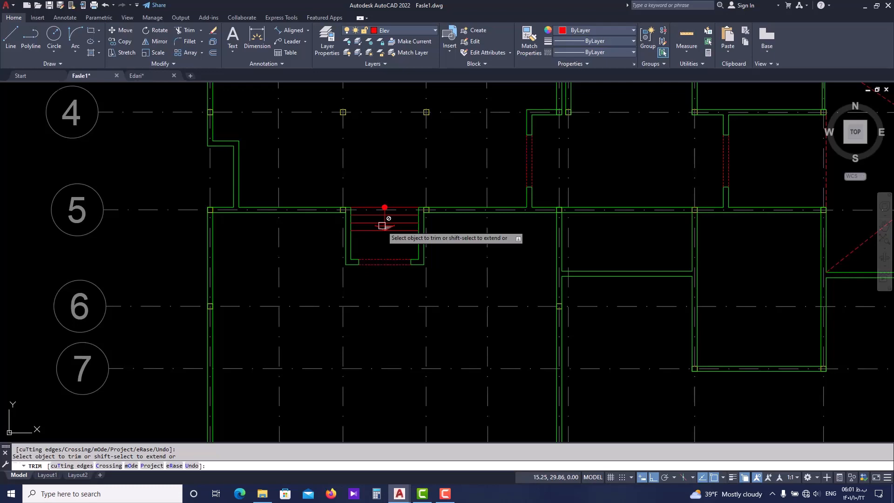
End trimming, switch to Edari.dwg, and examine the stepped seating rows and level marks of hall 23 south of axis 5
middle_click_drag(392, 252, 372, 219)
key("Escape")
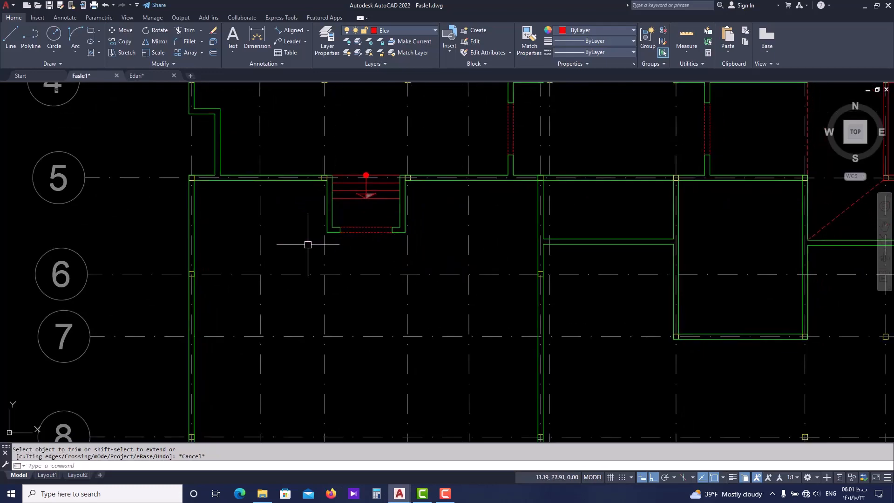
middle_click_drag(308, 245, 286, 180)
left_click(152, 76)
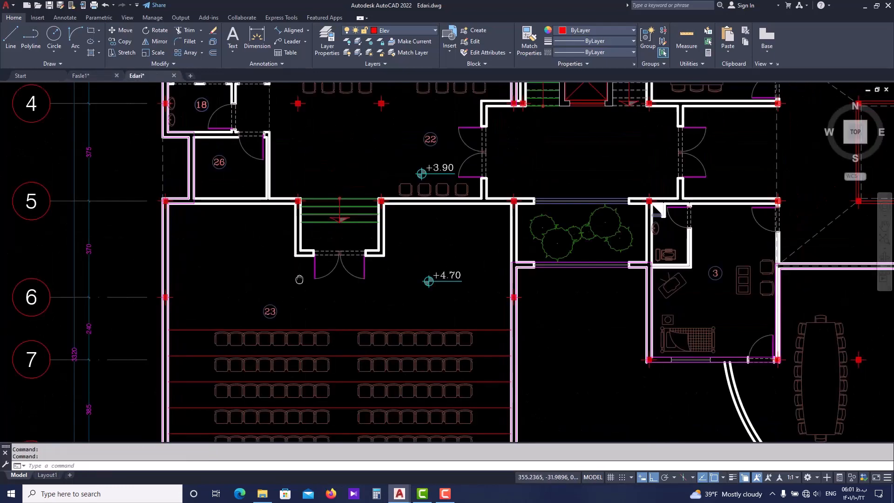
middle_click_drag(300, 280, 305, 239)
key("Escape")
scroll(247, 316, "down", 4)
middle_click_drag(254, 321, 243, 261)
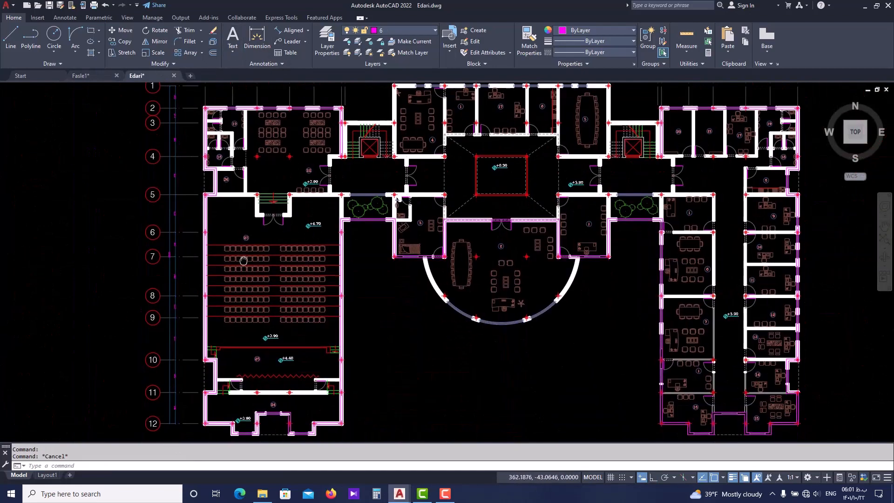
scroll(244, 261, "up", 1)
scroll(369, 218, "up", 3)
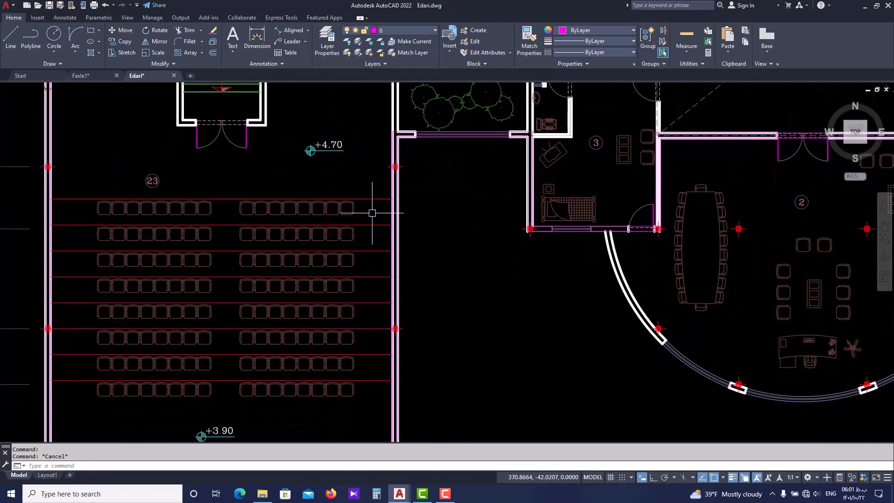
scroll(364, 160, "down", 2)
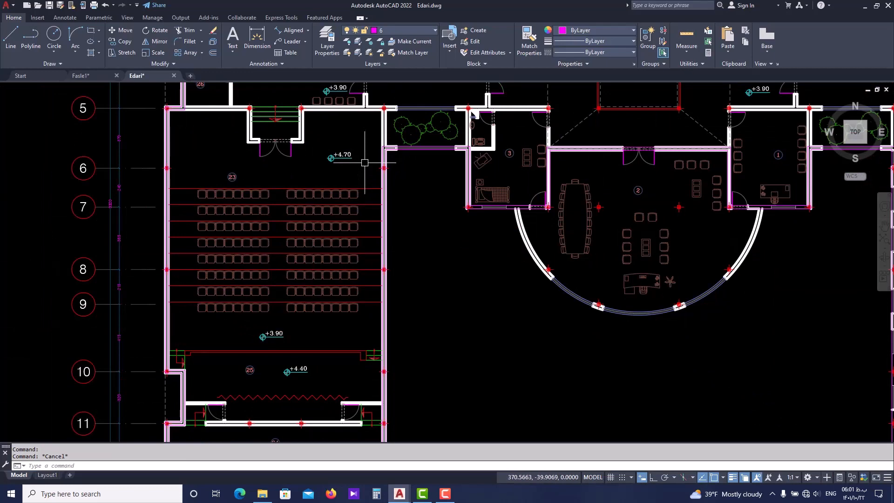
scroll(275, 152, "up", 2)
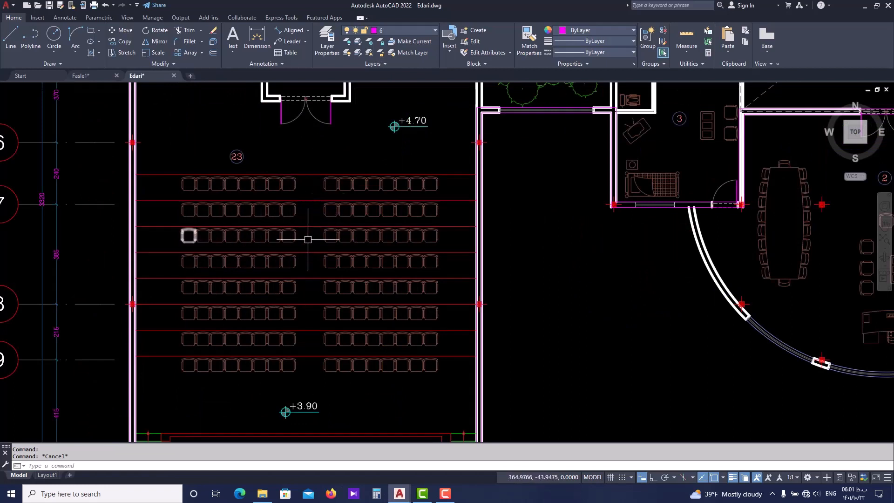
scroll(365, 244, "down", 3)
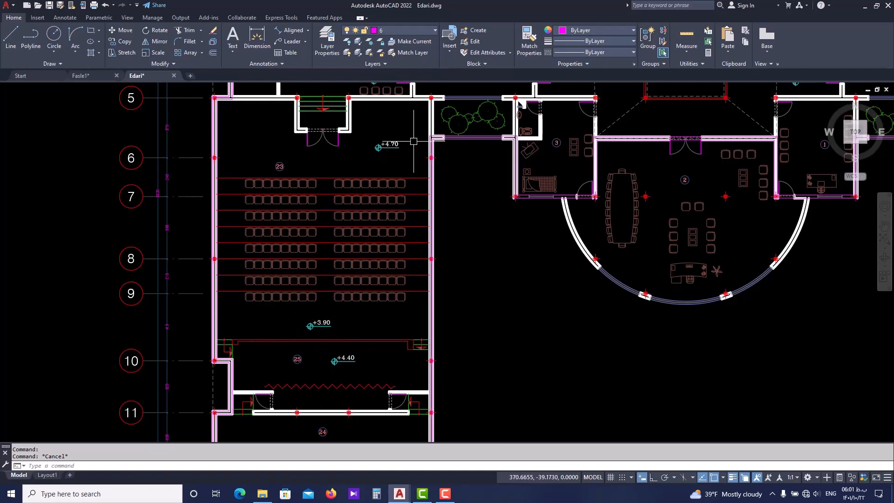
scroll(416, 258, "up", 2)
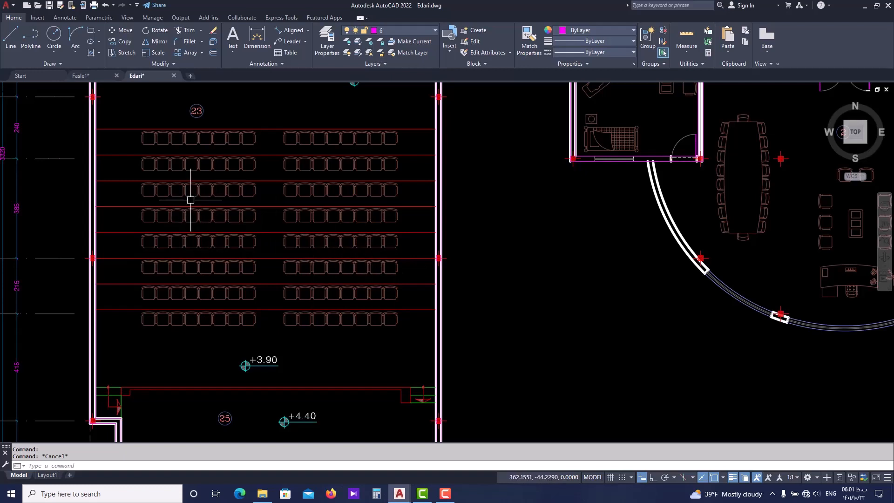
mouse_move(168, 220)
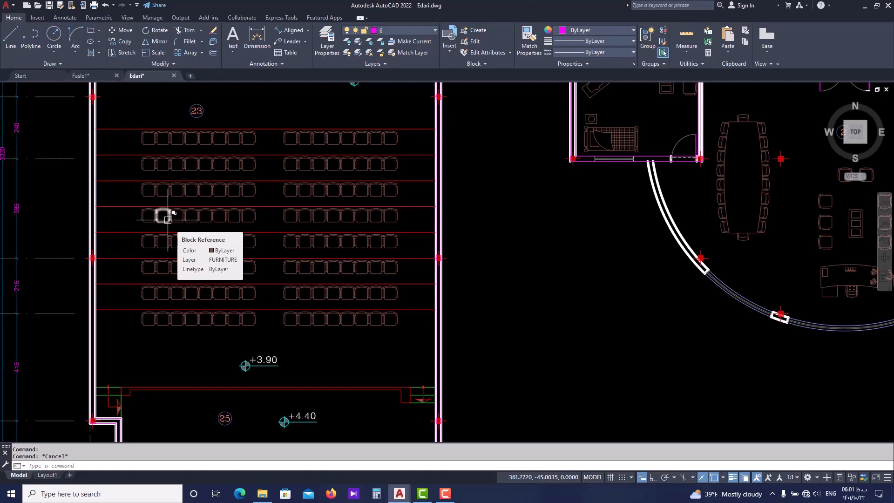
scroll(167, 220, "down", 3)
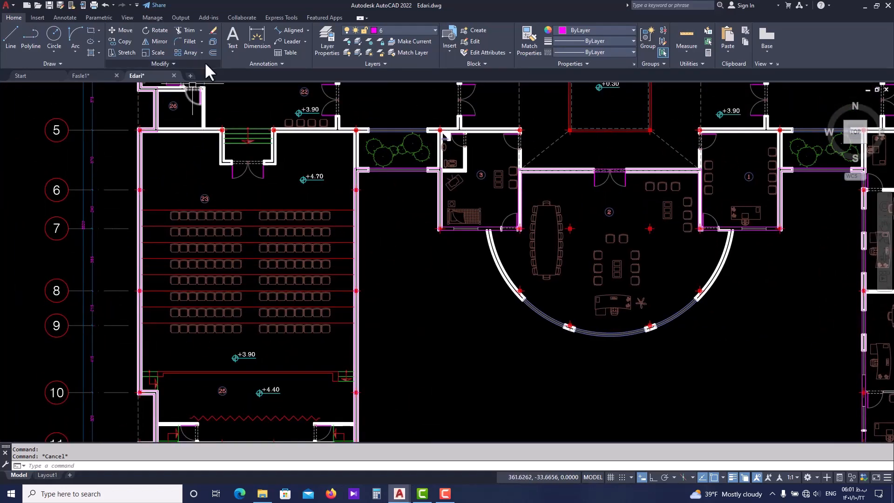
Measure the distance from the south face of the axis 5 wall to the first seating step line in hall 23
key("Escape")
type("di")
key("Return")
scroll(192, 147, "up", 2)
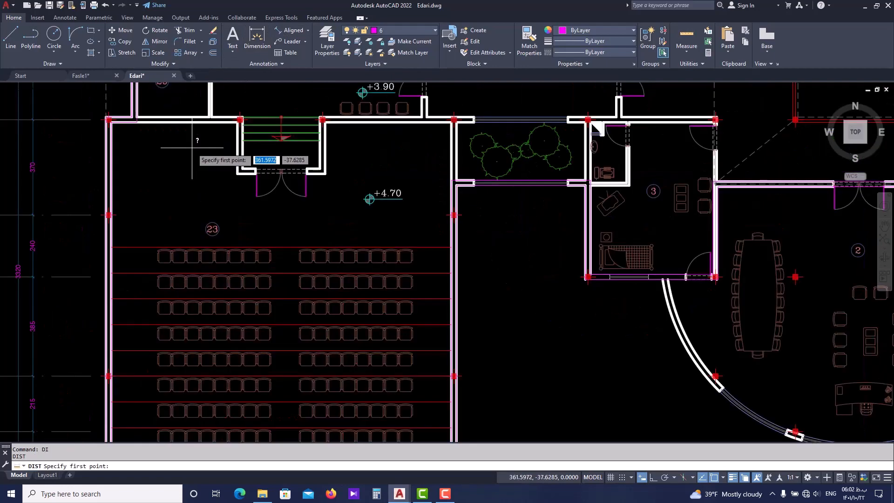
left_click(144, 122)
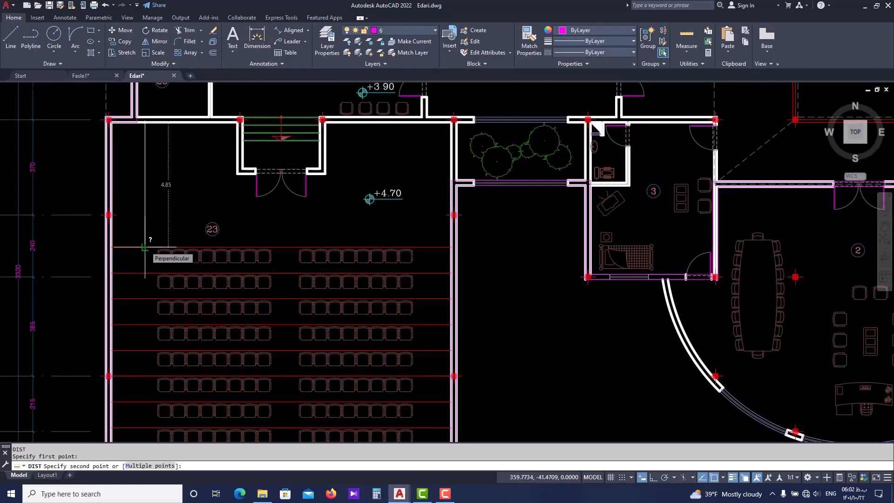
key("Escape")
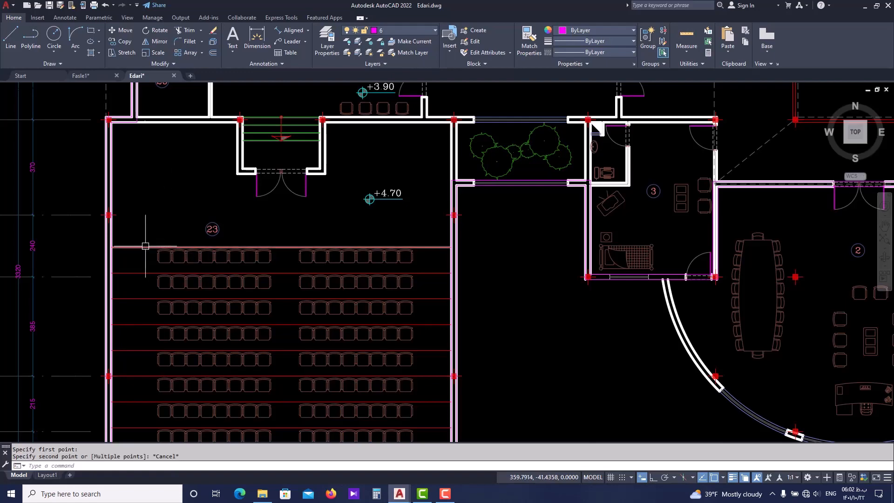
Measure the spacing between the first and second seating step lines in hall 23
key("Return")
left_click(144, 247)
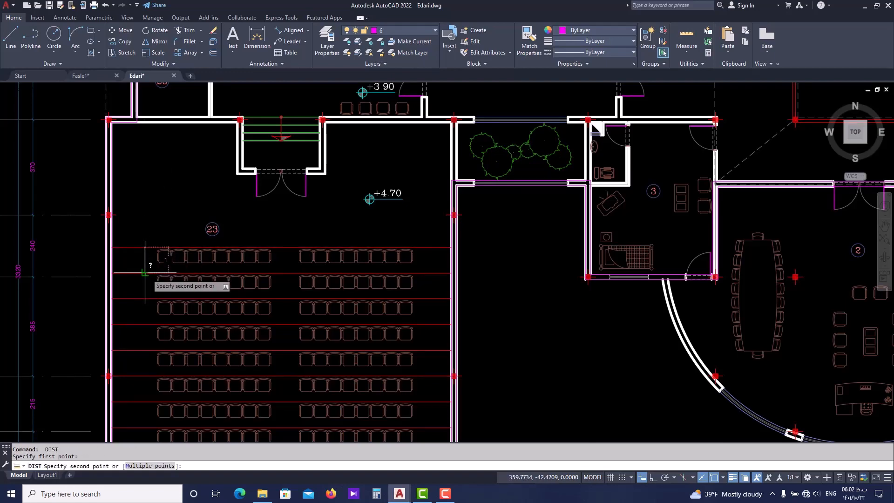
scroll(144, 273, "down", 2)
key("Escape")
Count off the second through last seating step lines in hall 23 by selecting them one at a time, and clear the selection
middle_click_drag(140, 273, 139, 255)
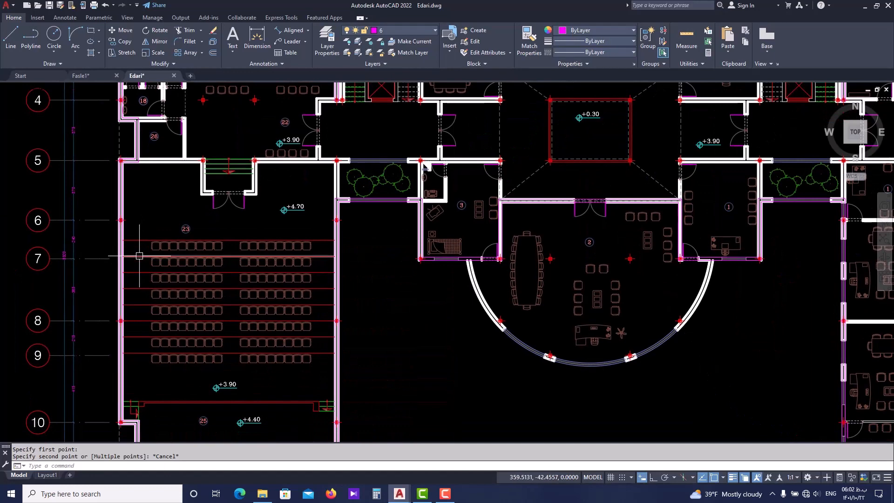
left_click(139, 256)
left_click(142, 273)
left_click(143, 288)
left_click(144, 304)
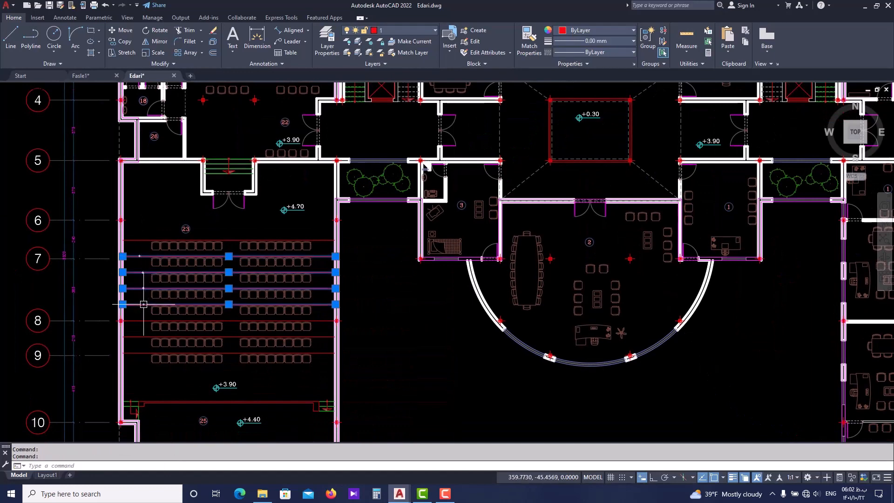
left_click(143, 320)
left_click(142, 336)
left_click(140, 352)
key("Escape")
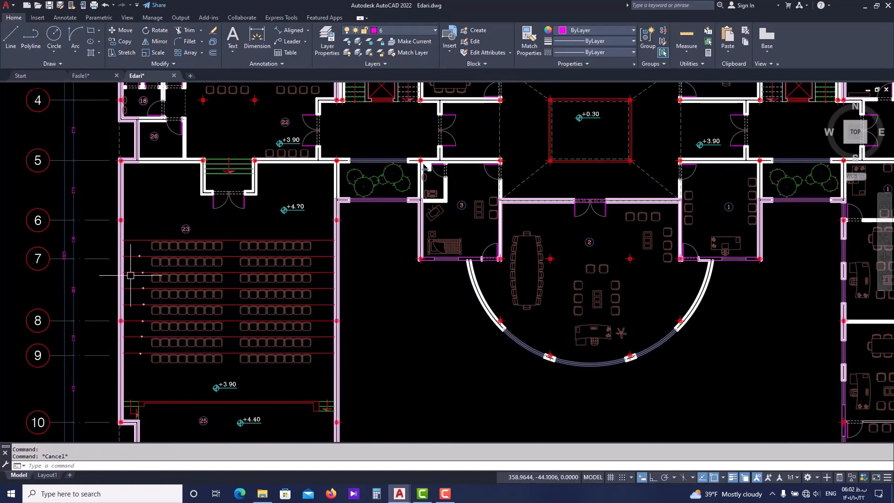
Select all the seating step lines in hall 23 together and list their object data with LIST
scroll(131, 279, "up", 2)
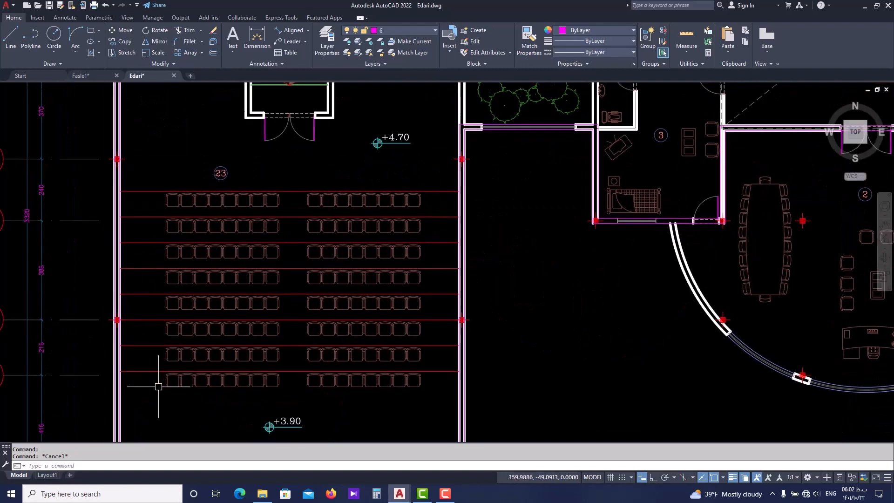
left_click(153, 388)
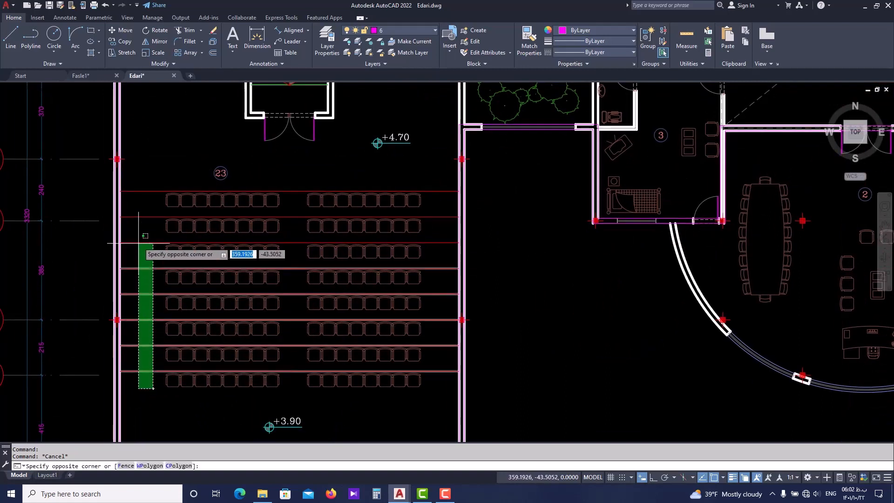
left_click(141, 182)
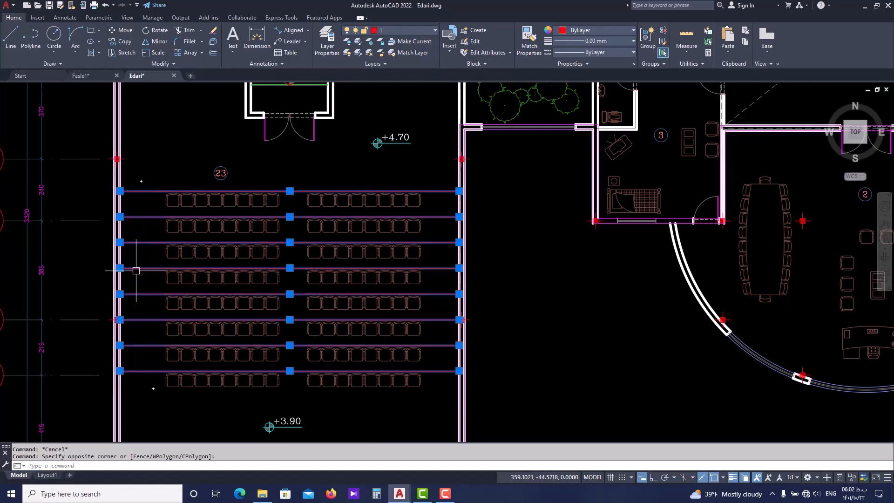
type("l")
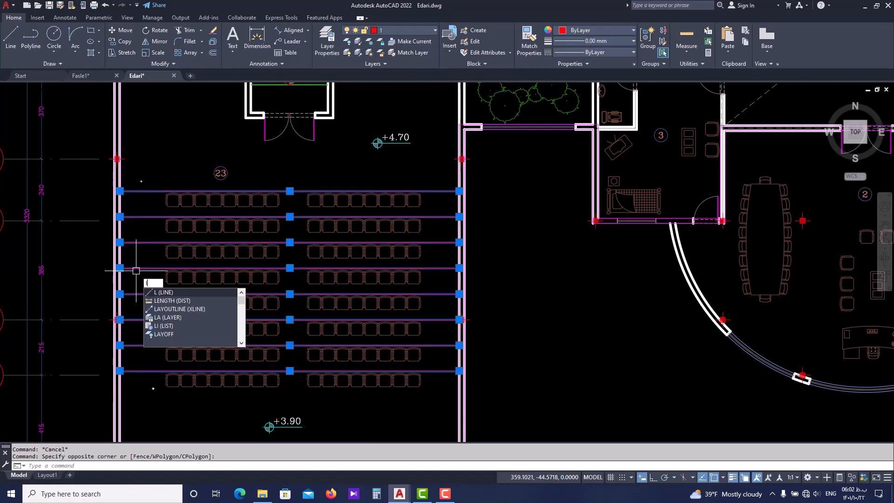
type("i")
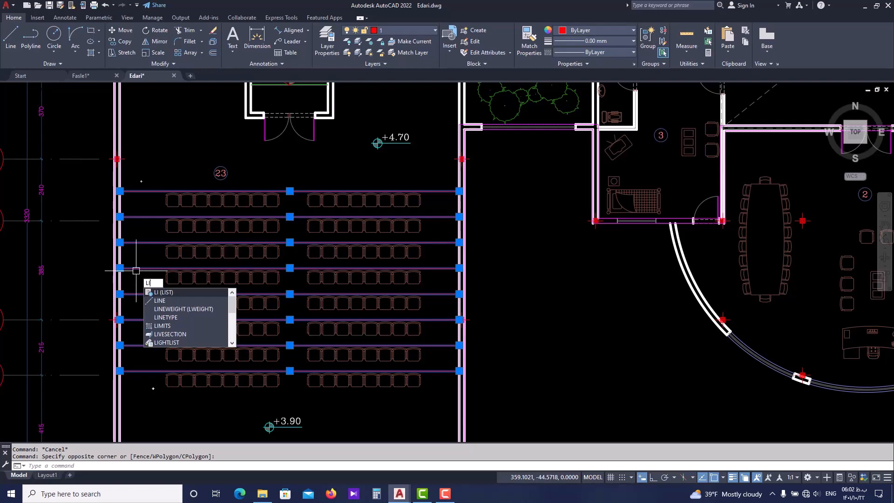
List the data of the selected seating step lines in hall 23, then close the listing
key("Return")
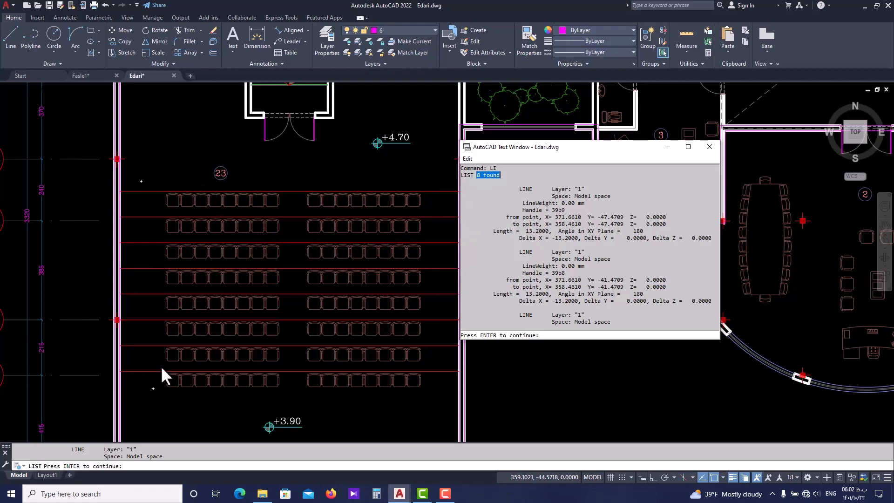
left_click(709, 147)
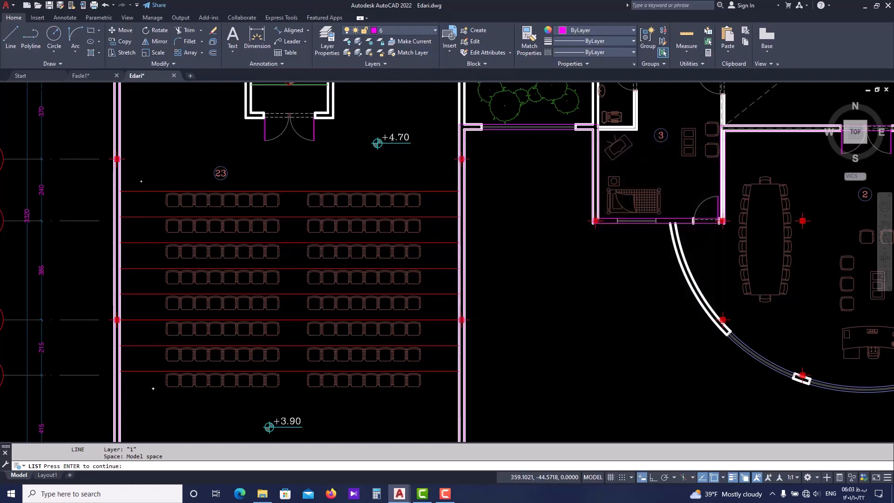
scroll(154, 304, "down", 2)
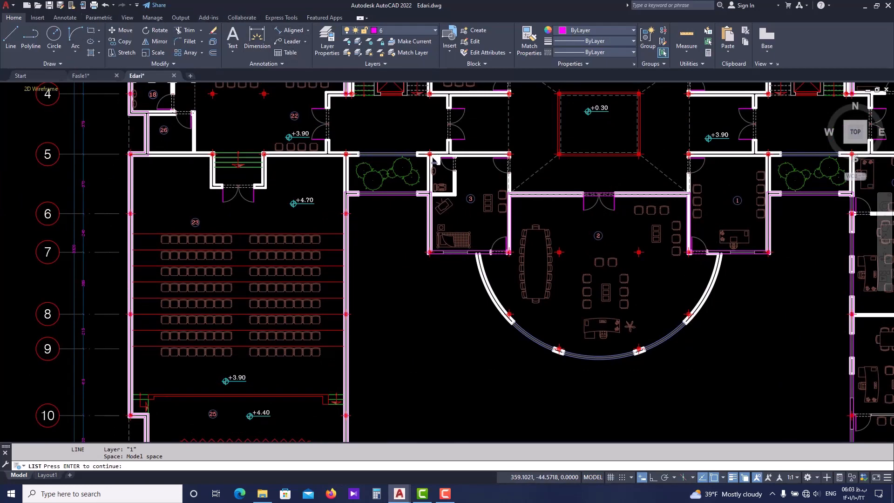
key("Escape")
Recheck the distance from the axis 5 wall's south face to the first seating step line, and return to Fasle1.dwg
type("di")
key("Return")
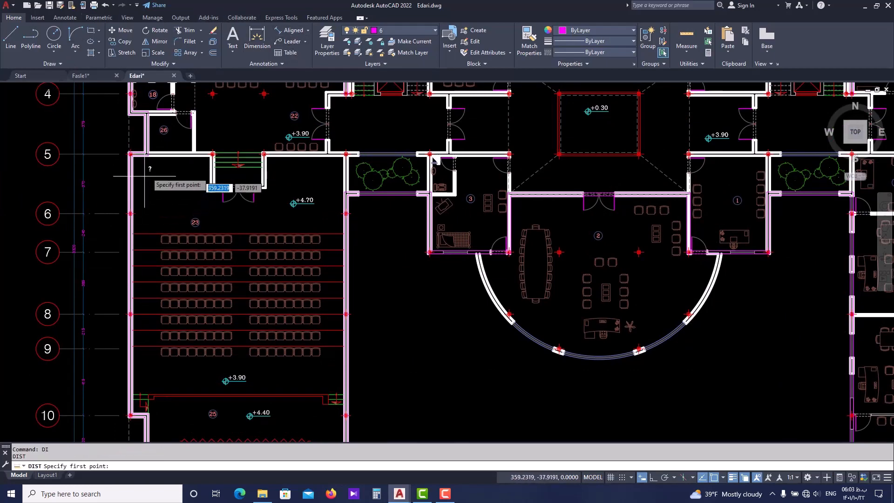
left_click(153, 156)
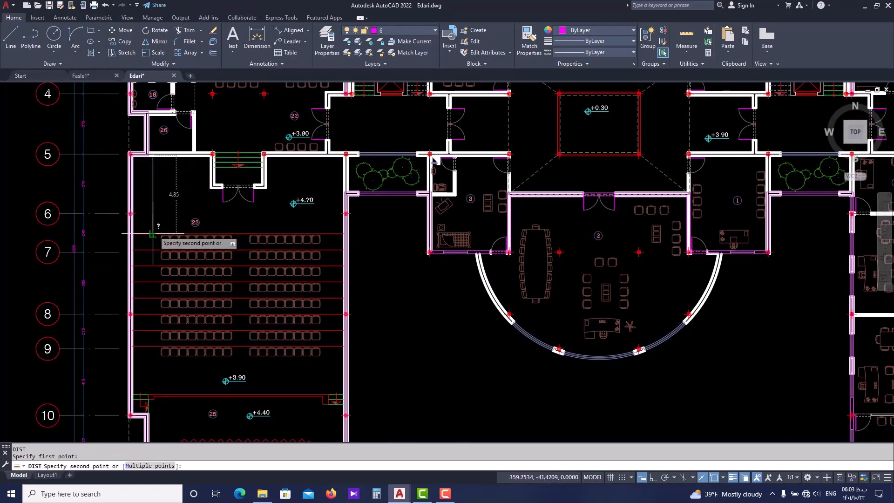
key("Escape")
left_click(89, 76)
middle_click_drag(185, 209, 200, 218)
key("Escape")
key("Return")
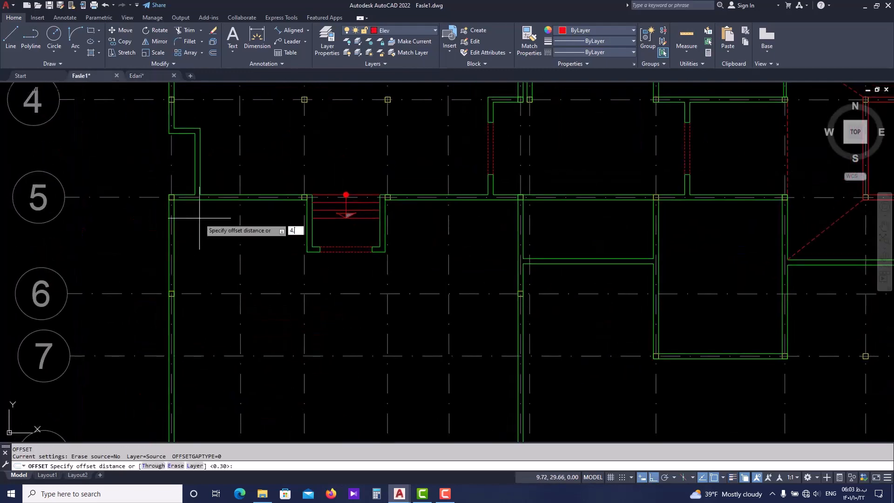
key("Return")
scroll(200, 201, "up", 2)
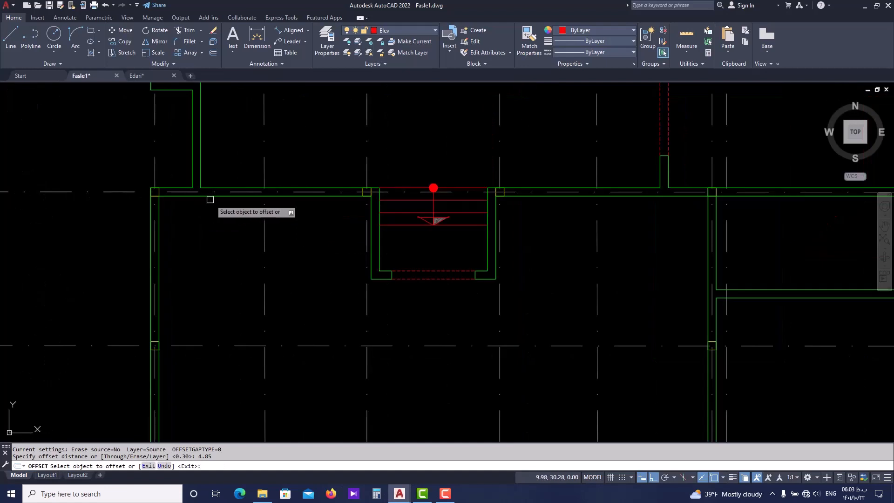
left_click(217, 197)
scroll(218, 200, "down", 2)
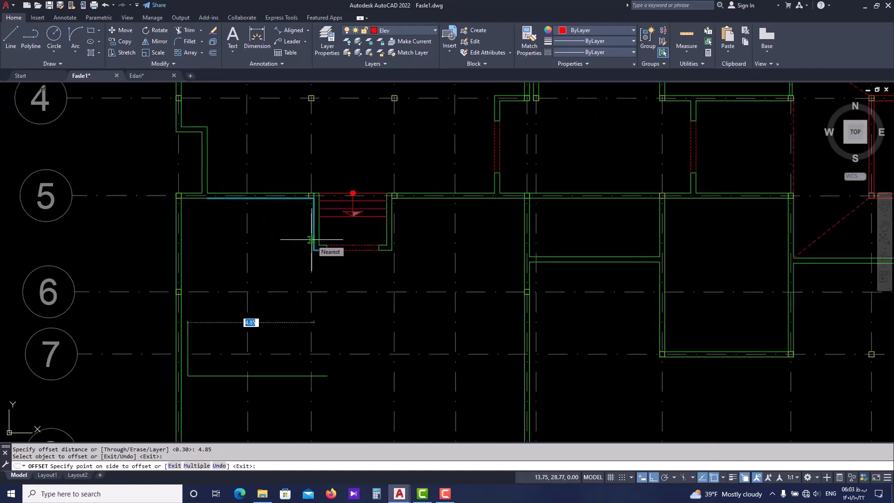
key("Escape")
Explode the axis 5 wall polyline west of the entrance stairs and offset its horizontal south face line 4.85 southward
scroll(224, 197, "up", 2)
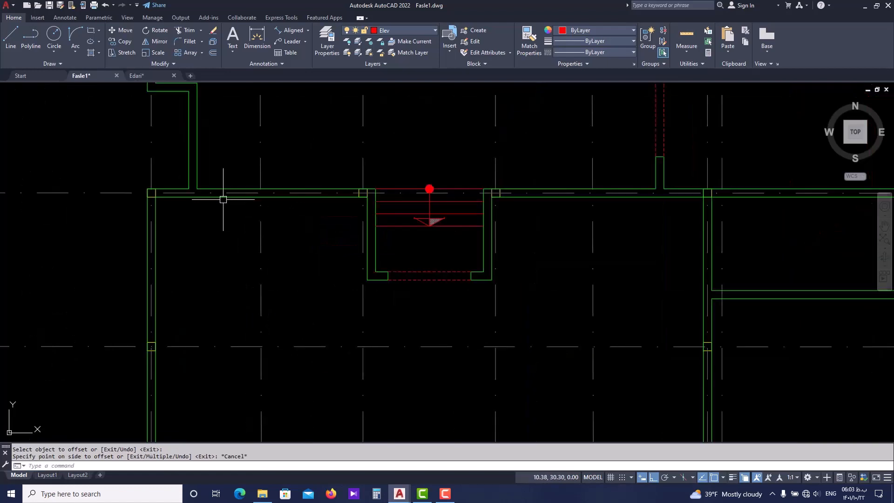
left_click(224, 197)
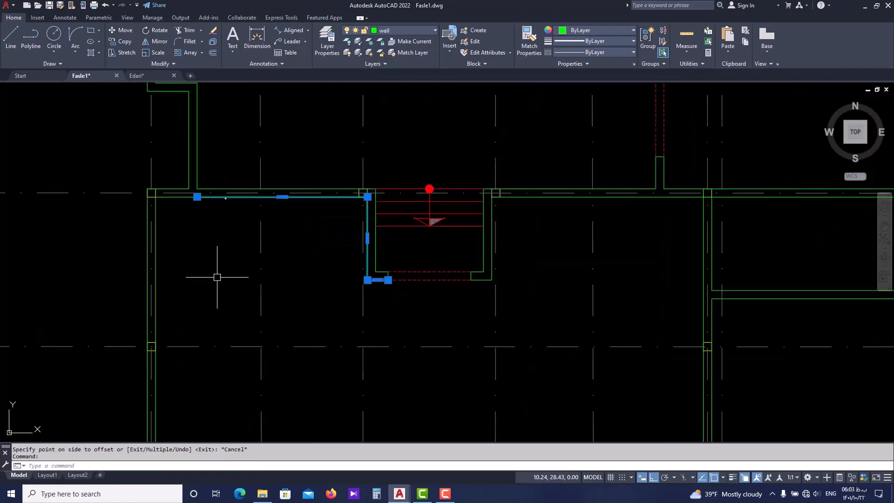
type("o")
key("Return")
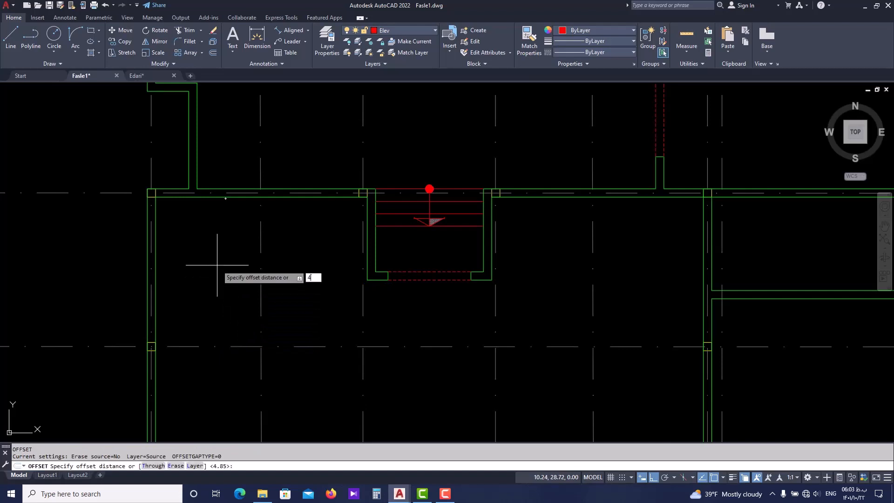
key("Return")
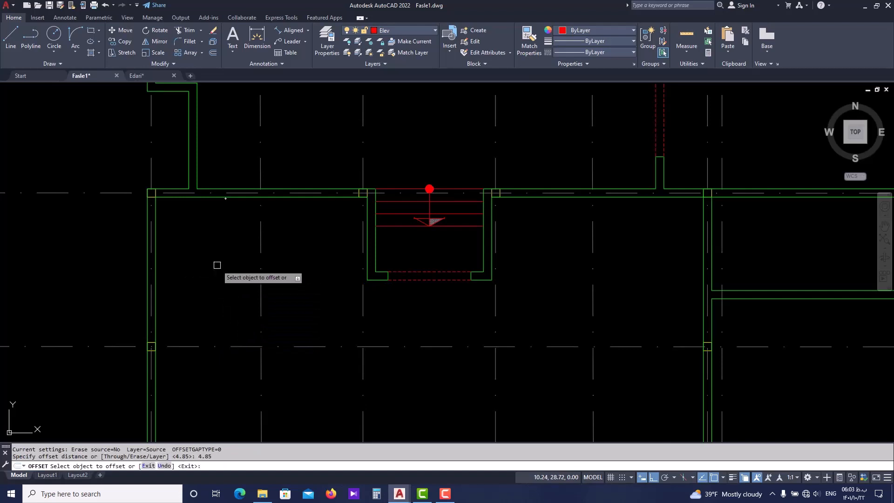
left_click(215, 197)
left_click(208, 286)
key("Escape")
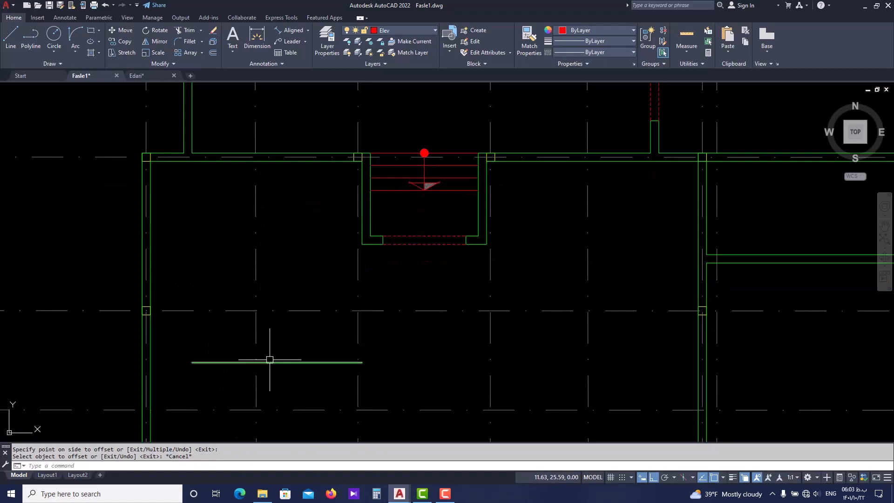
Extend the west end of the offset line to the inner face of the hall's west wall
type("ex")
key("Return")
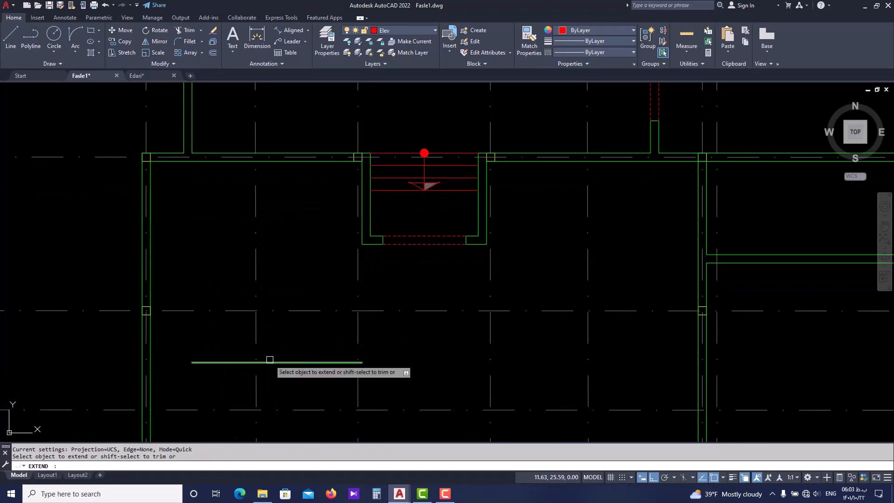
left_click(212, 362)
left_click(212, 363)
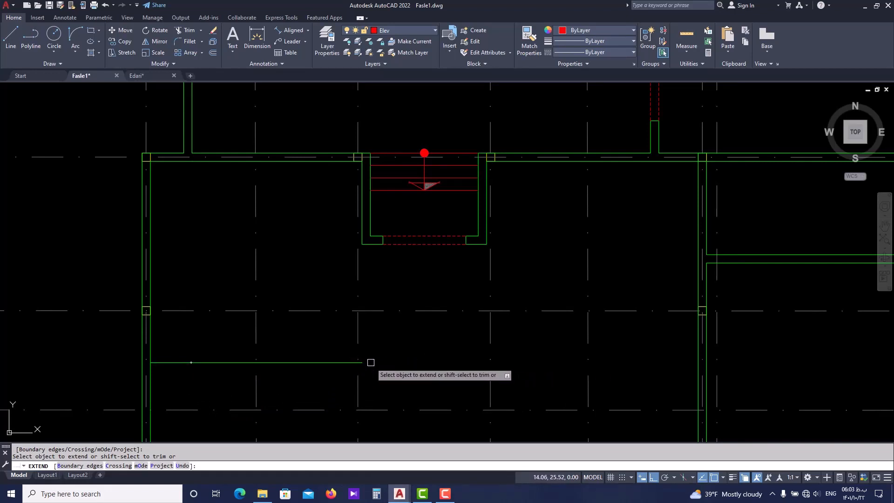
key("Escape")
key("Escape")
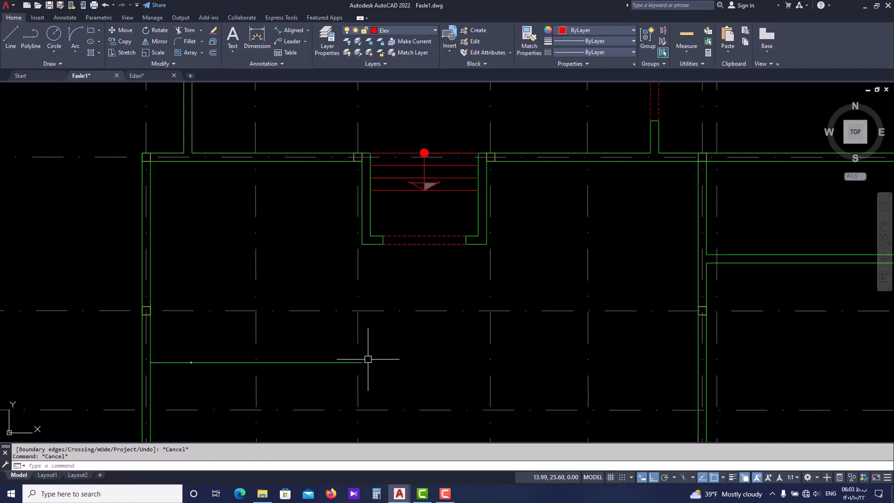
Extend the line's east end to the hall's east wall, using that wall's inner face as the boundary edge
type("ex")
key("Return")
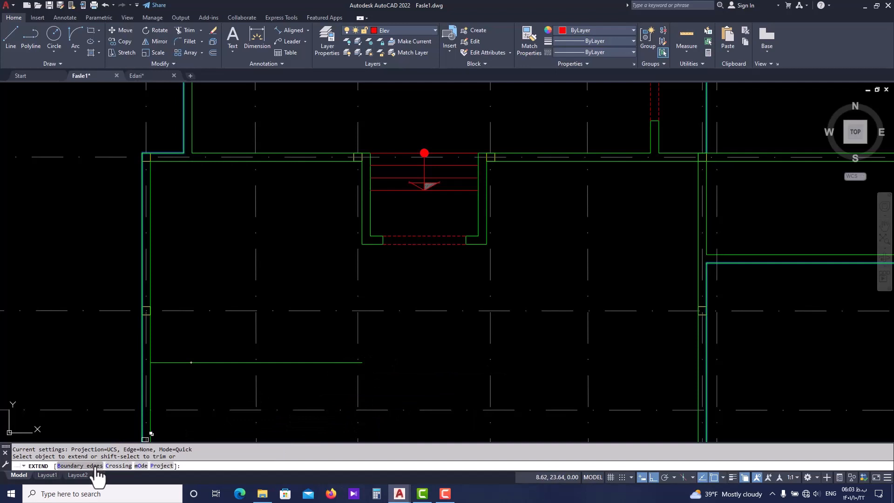
key("Return")
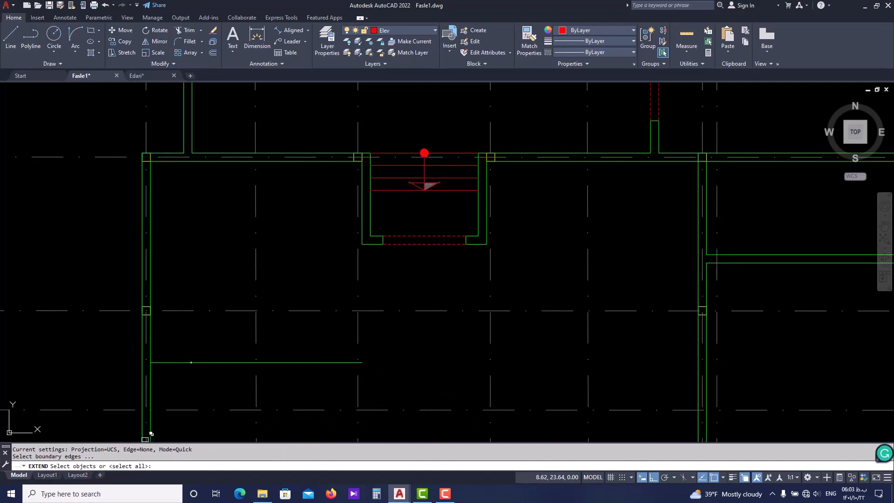
left_click(698, 357)
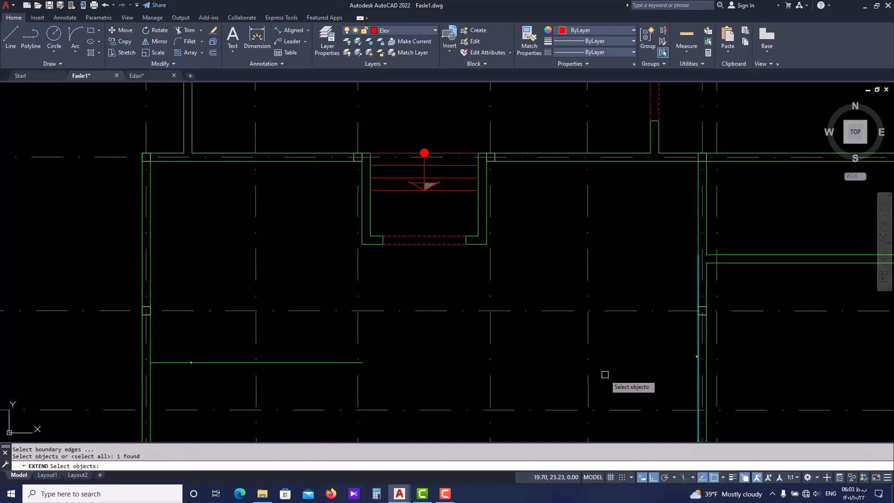
key("Return")
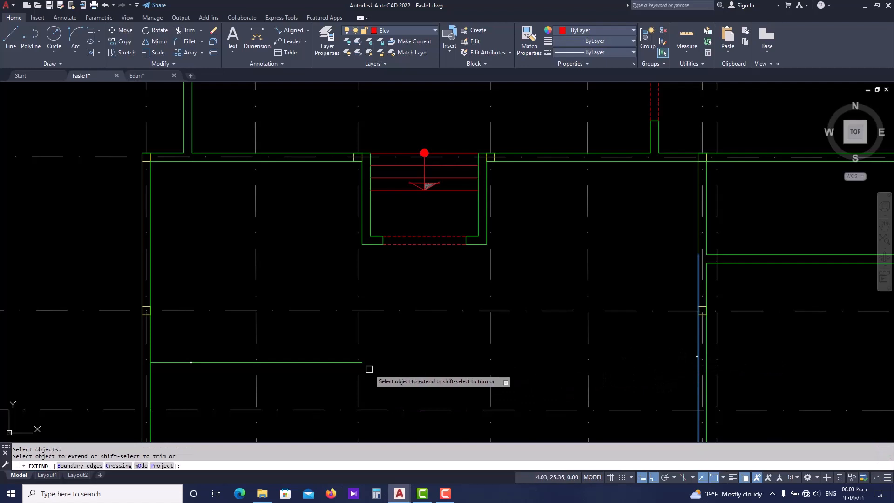
left_click(354, 364)
scroll(379, 400, "down", 2)
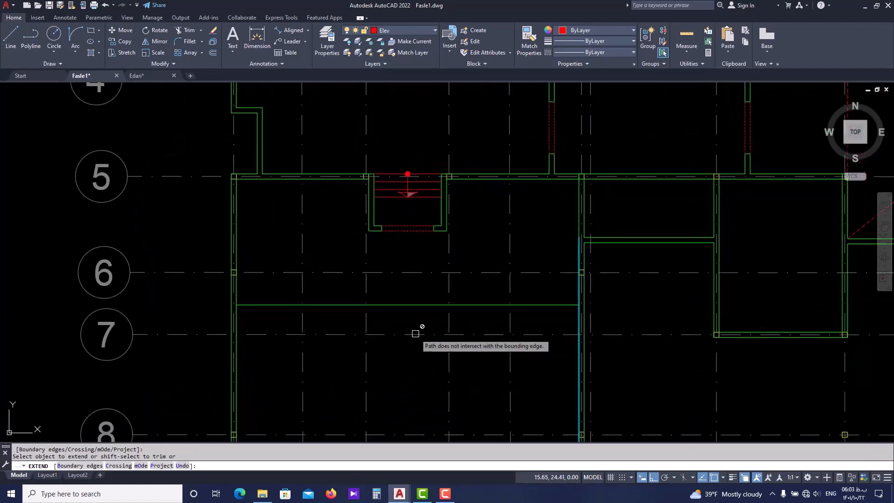
key("Escape")
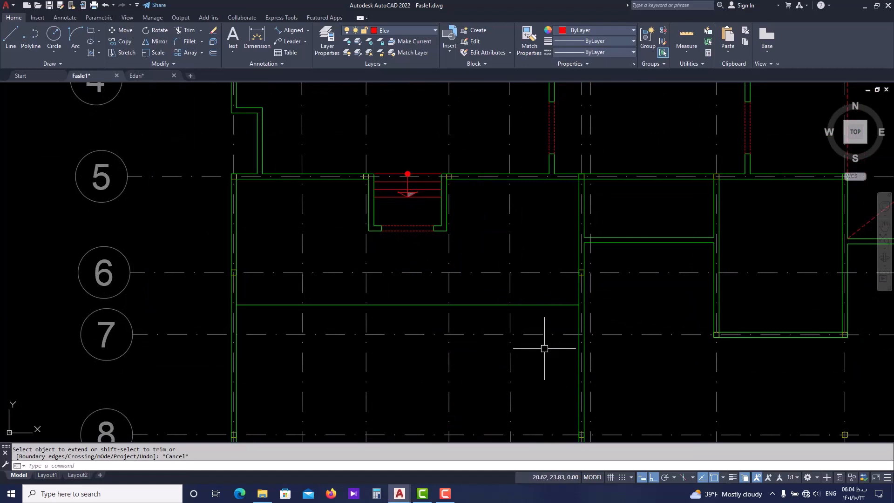
Move the extended line between axes 6 and 7 to the Elev layer
middle_click_drag(466, 326, 463, 324)
left_click(415, 303)
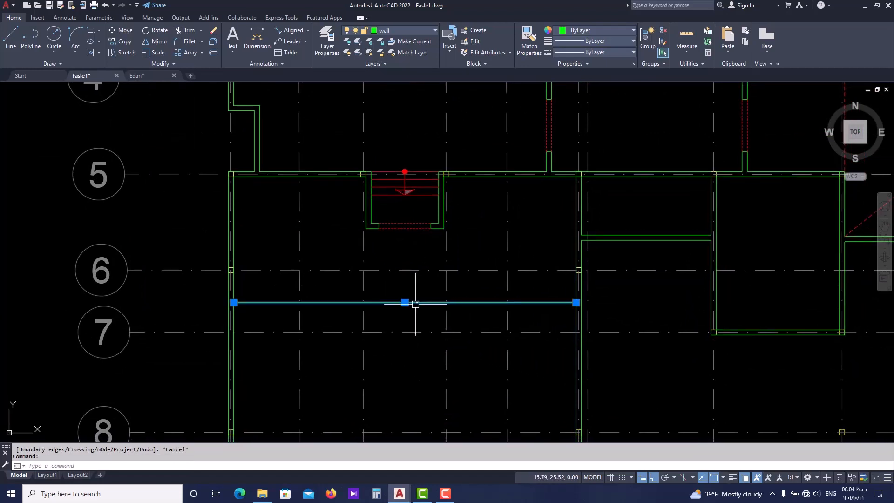
left_click(412, 29)
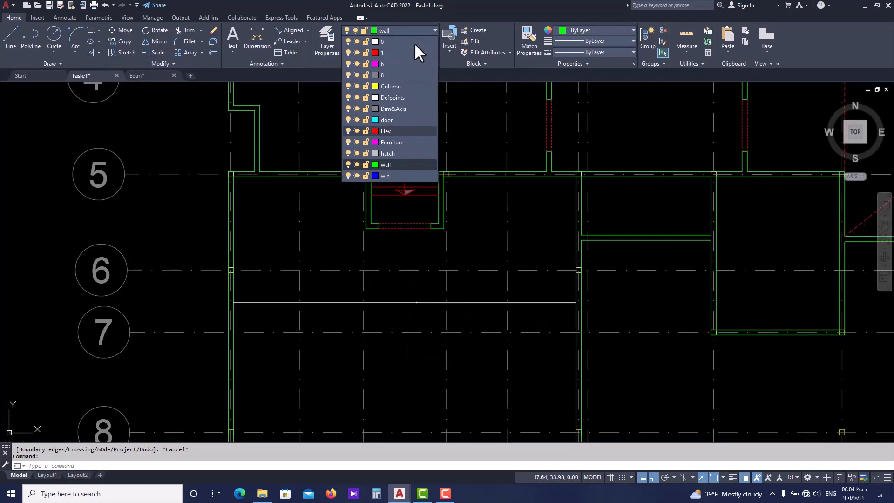
left_click(400, 131)
key("Escape")
key("Escape")
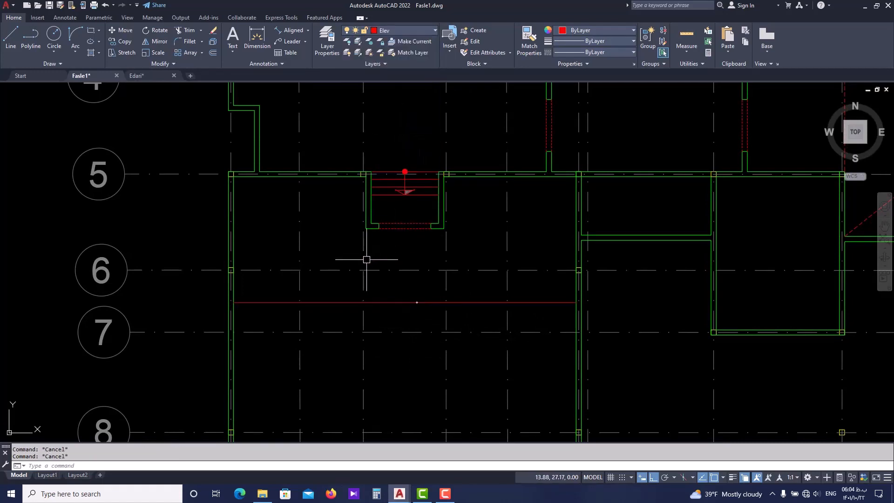
Offset the first seating step line southward repeatedly at a spacing of 1 with the Multiple option, continuing past axis 9
type("o")
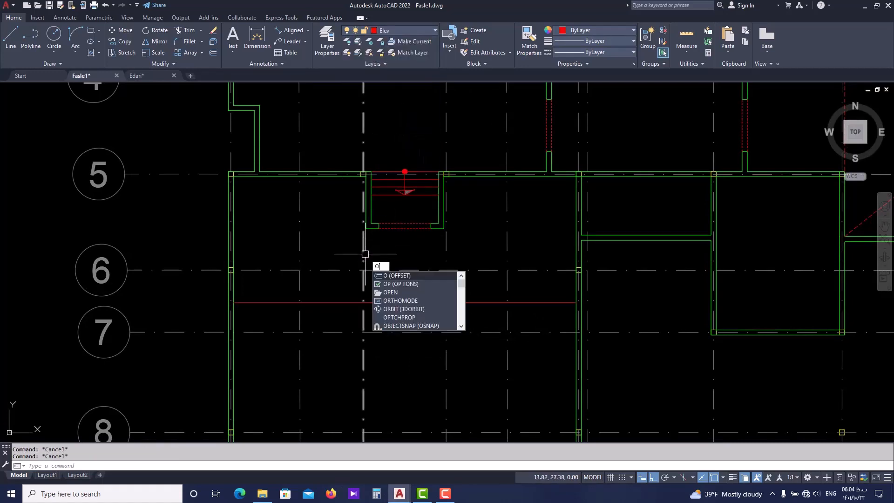
key("space")
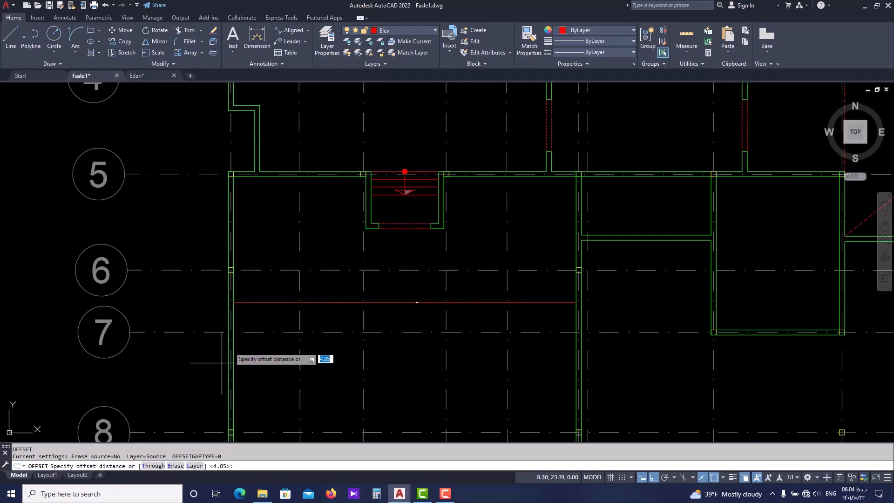
middle_click_drag(275, 336, 275, 290)
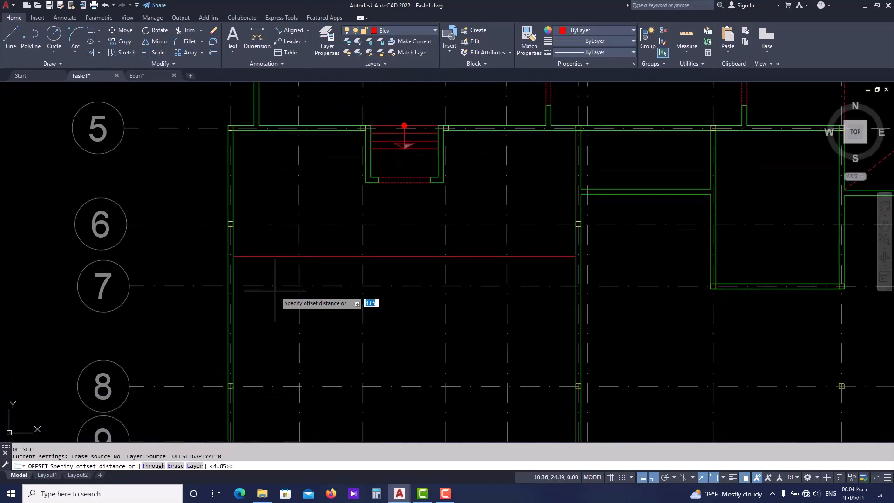
key("space")
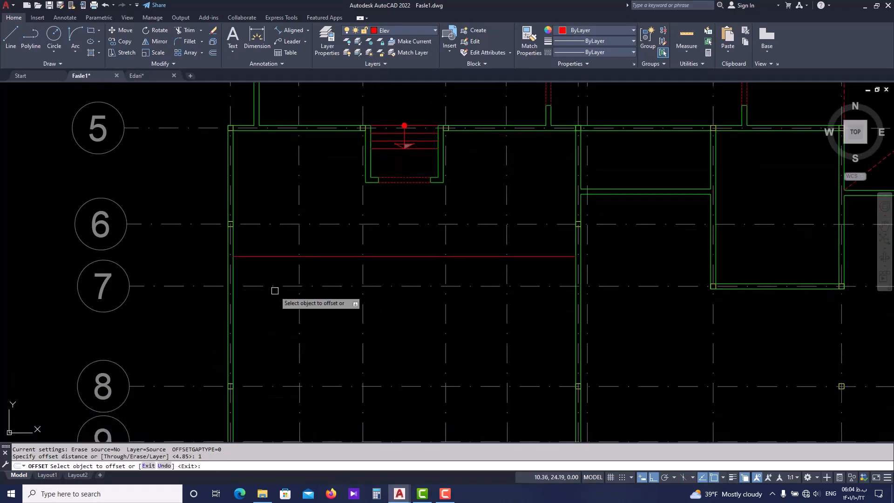
left_click(272, 254)
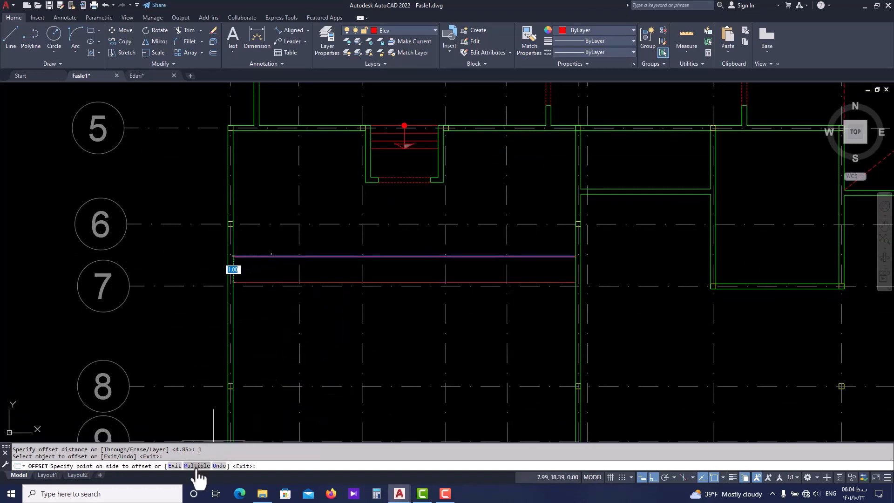
type("m")
key("Return")
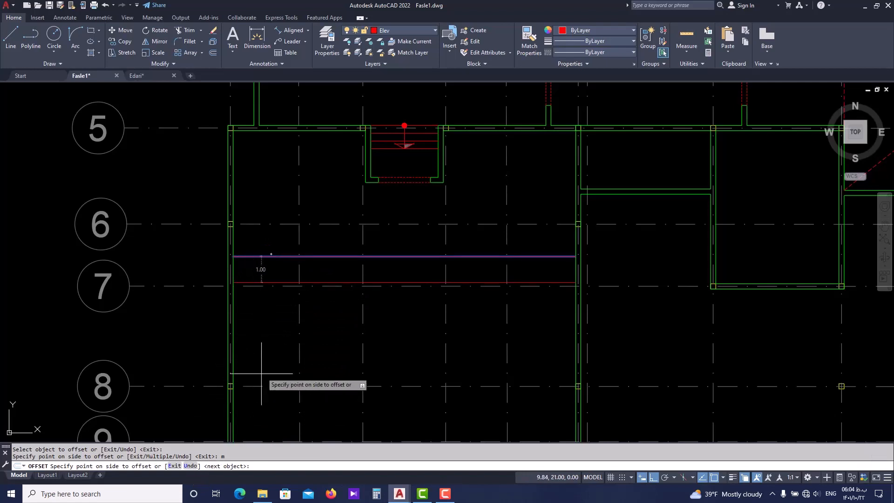
middle_click_drag(284, 343, 286, 295)
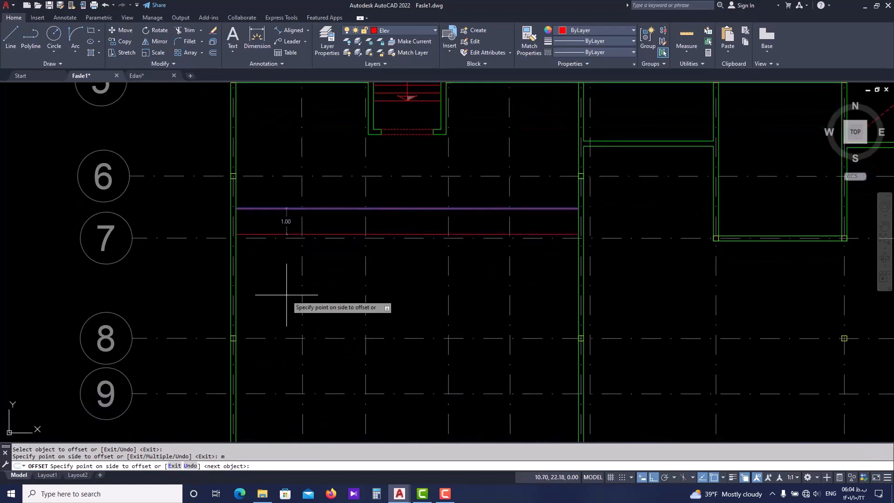
left_click(287, 295)
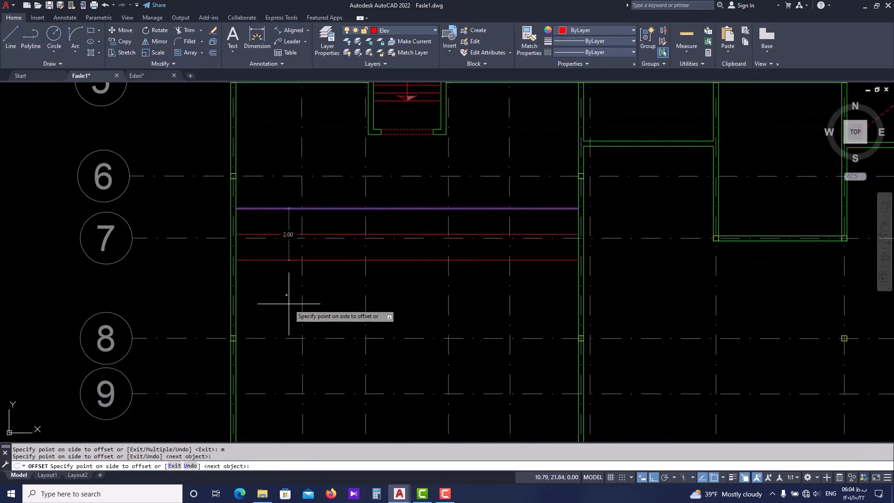
left_click(289, 309)
left_click(286, 316)
middle_click_drag(287, 339, 284, 303)
left_click(284, 315)
left_click(285, 330)
left_click(283, 347)
left_click(281, 374)
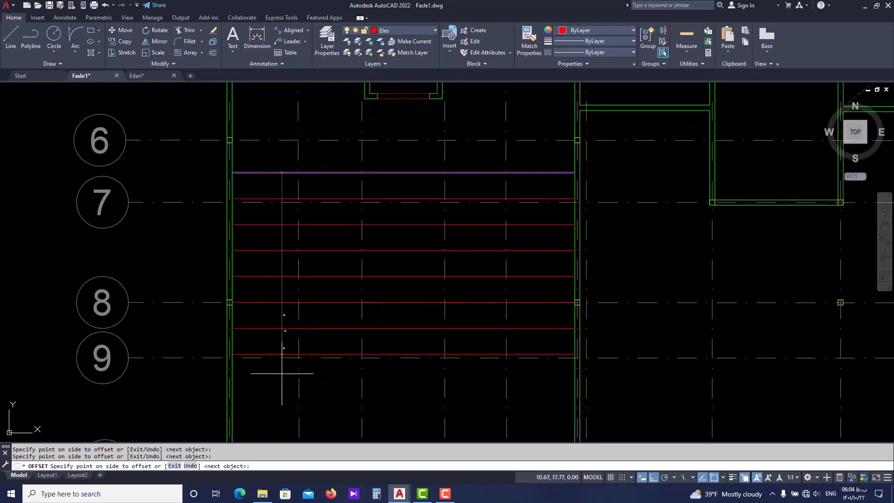
middle_click_drag(278, 381, 272, 316)
key("Return")
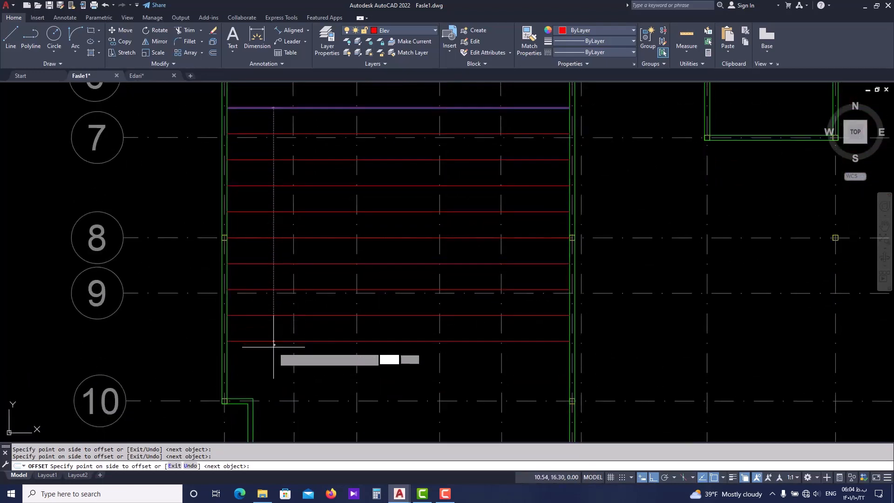
List the properties of hall 23's seating step lines, keeping axis lines 7, 8 and 9 out of the selection
key("Escape")
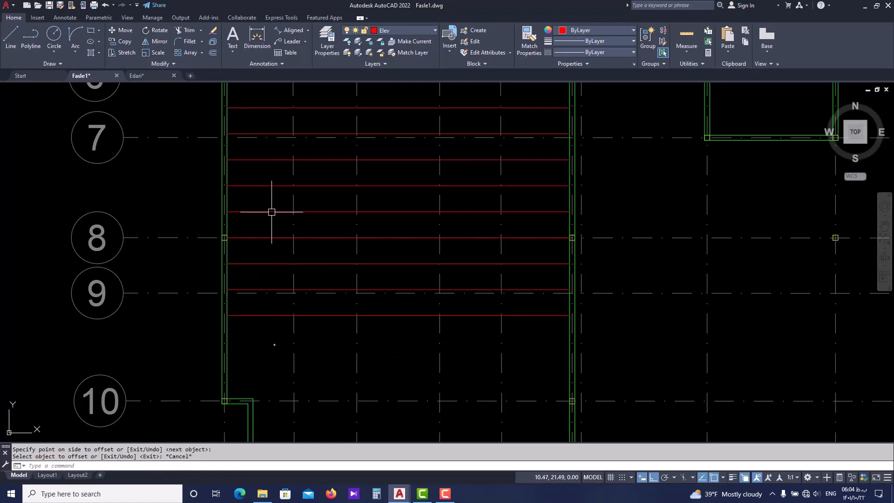
left_click(273, 96)
left_click(256, 326)
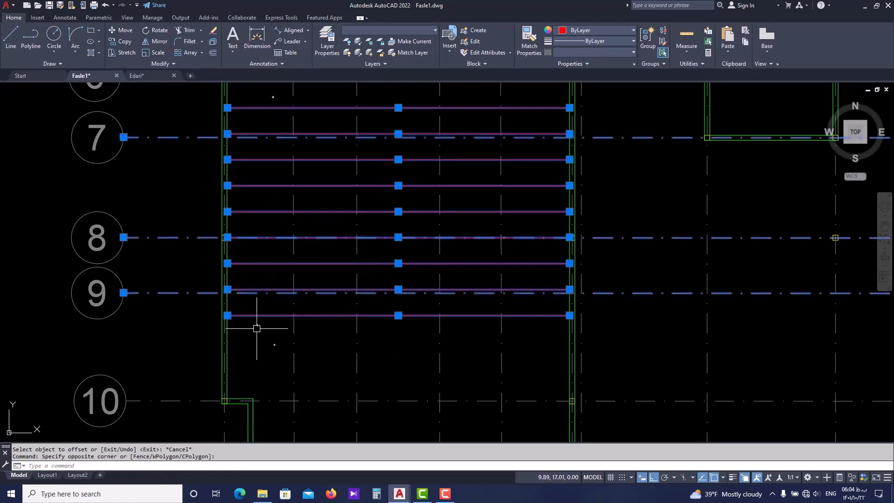
scroll(257, 328, "down", 2)
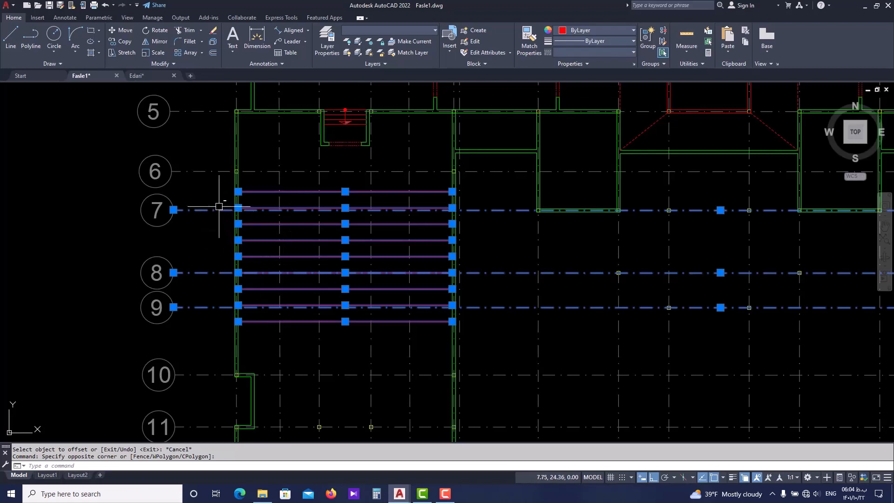
left_click(217, 190, "shift")
left_click(203, 323, "shift")
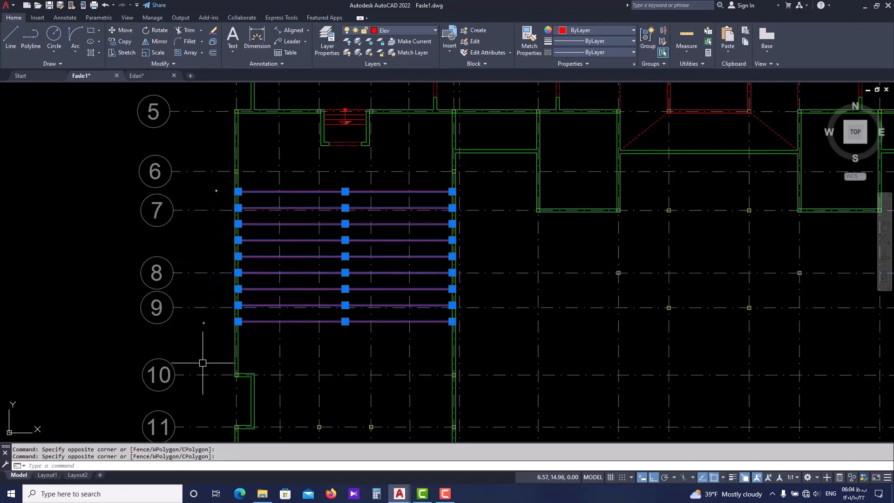
type("li")
key("Return")
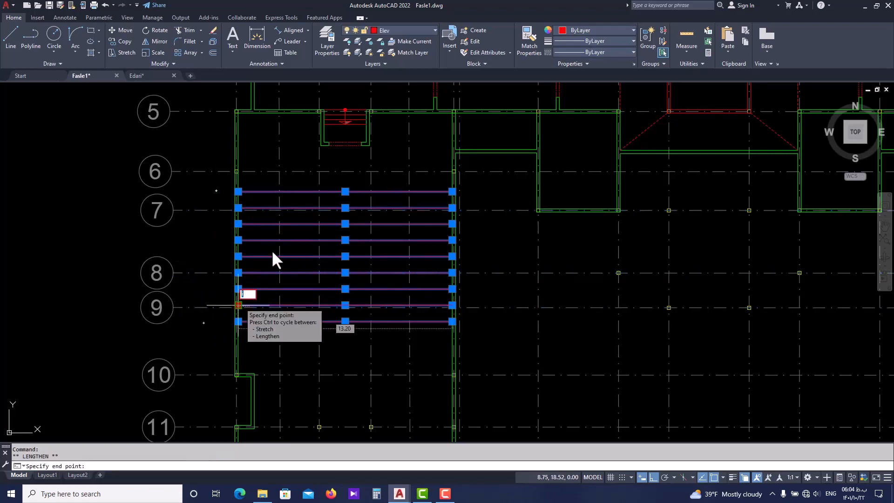
key("Escape")
middle_click_drag(211, 241, 209, 246)
type("li")
key("Return")
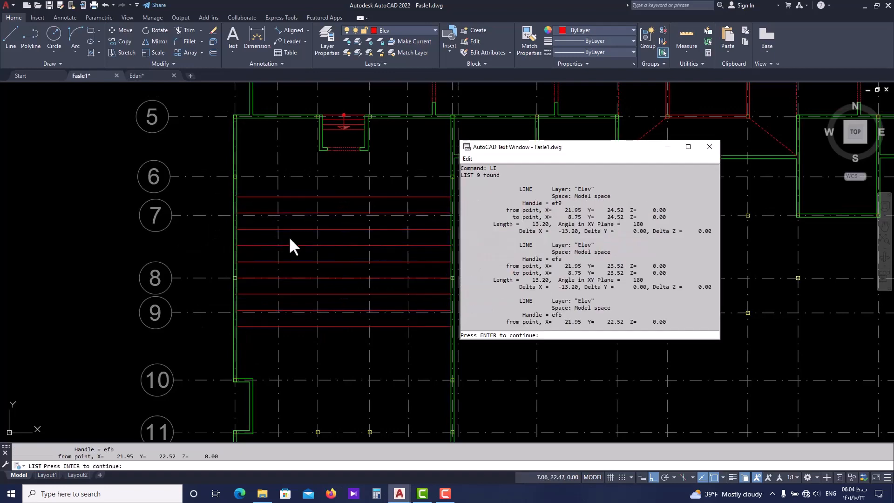
key("Escape")
left_click(710, 147)
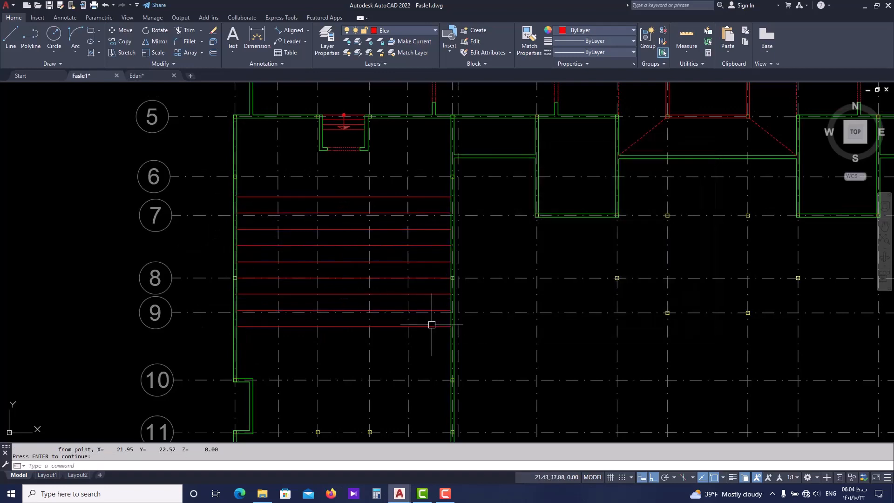
Erase the southernmost seating step line, just below axis 9
left_click(348, 326)
type("e")
key("Return")
middle_click_drag(347, 356, 325, 349)
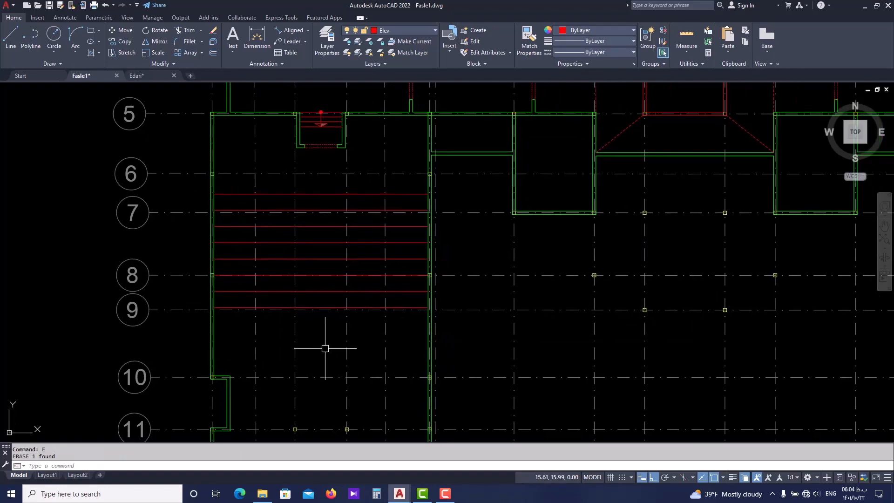
middle_click_drag(311, 277, 289, 226)
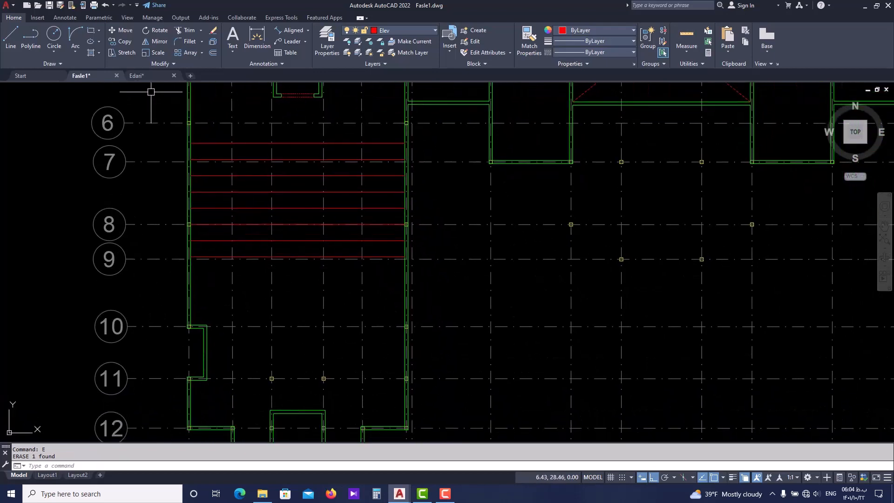
Switch to Edari.dwg and measure the width of the stage steps against the hall's west wall near axis 10
left_click(152, 77)
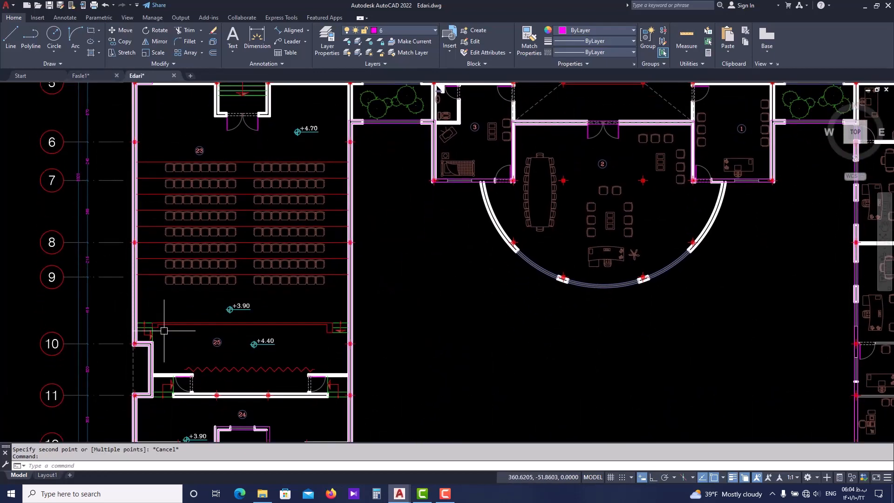
scroll(160, 326, "up", 8)
scroll(120, 226, "down", 2)
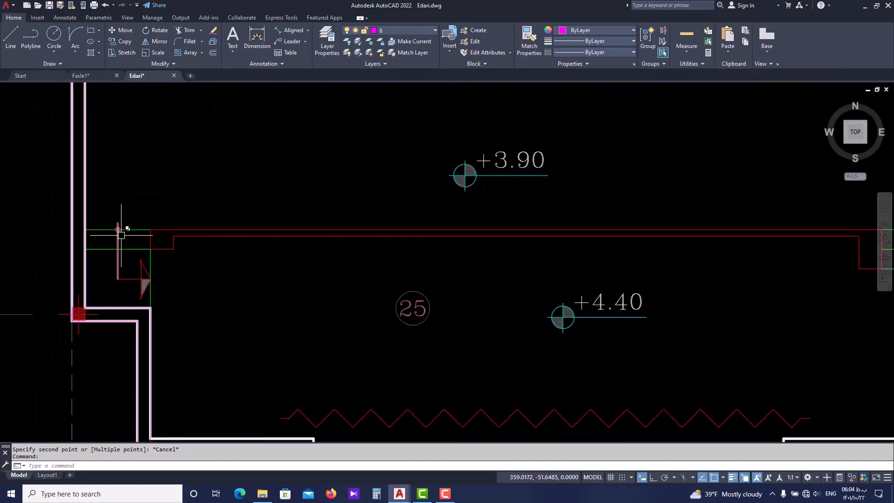
scroll(98, 233, "up", 2)
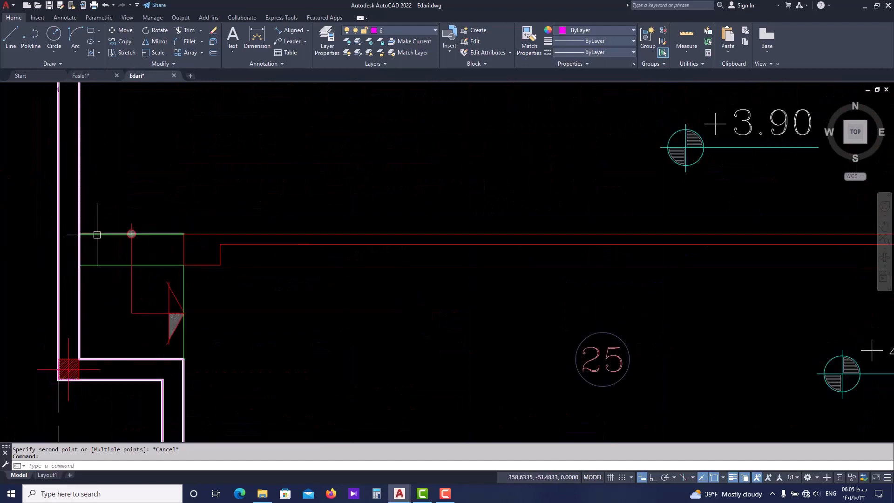
key("Escape")
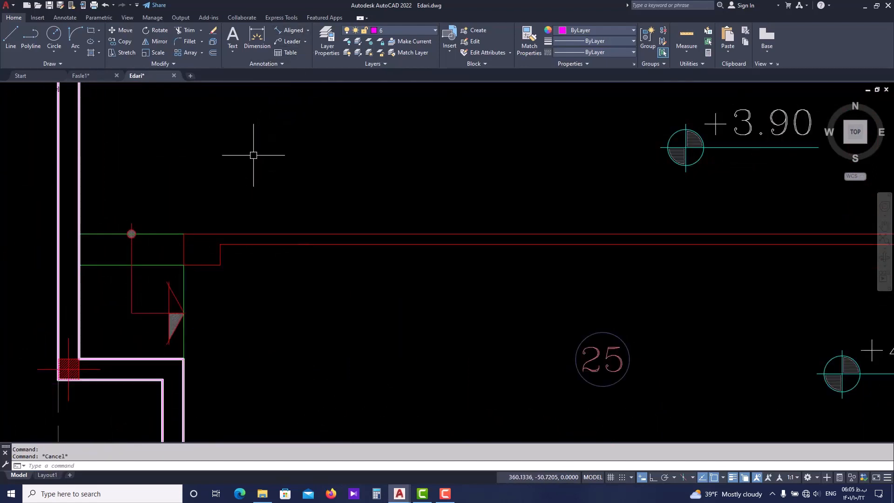
key("l")
key("Return")
key("Escape")
key("Return")
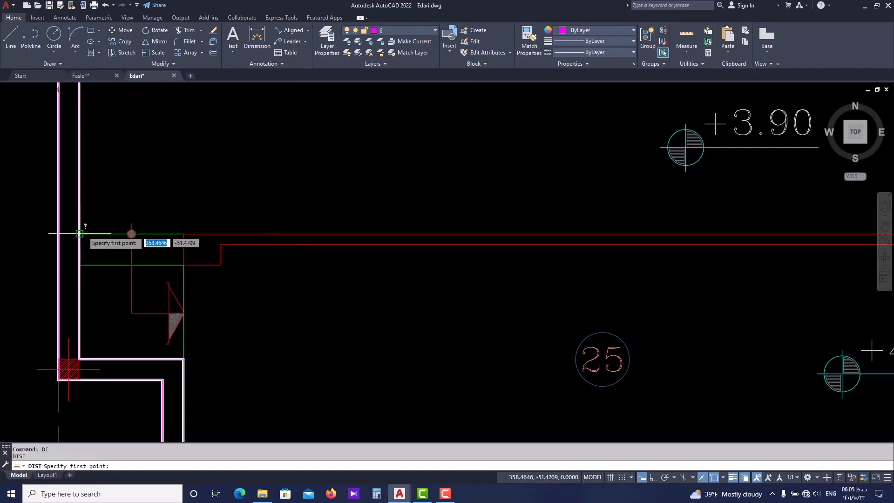
left_click(84, 233)
key("Escape")
key("Escape")
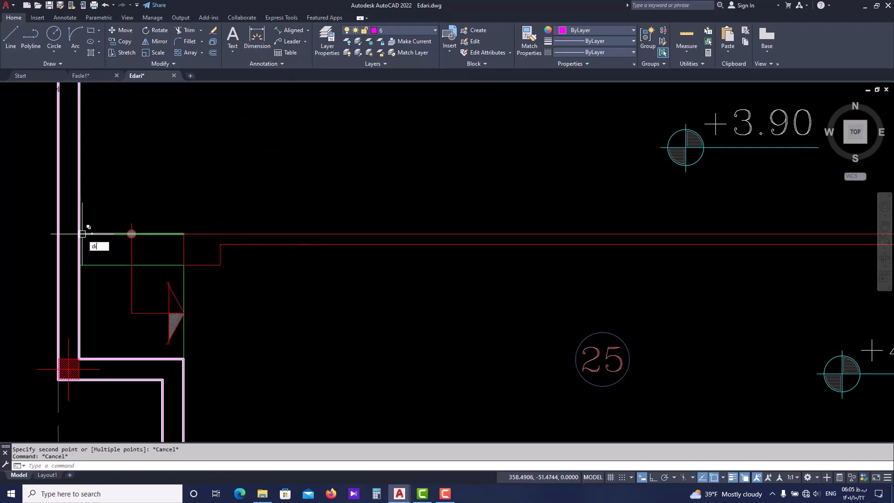
key("Return")
left_click(81, 233)
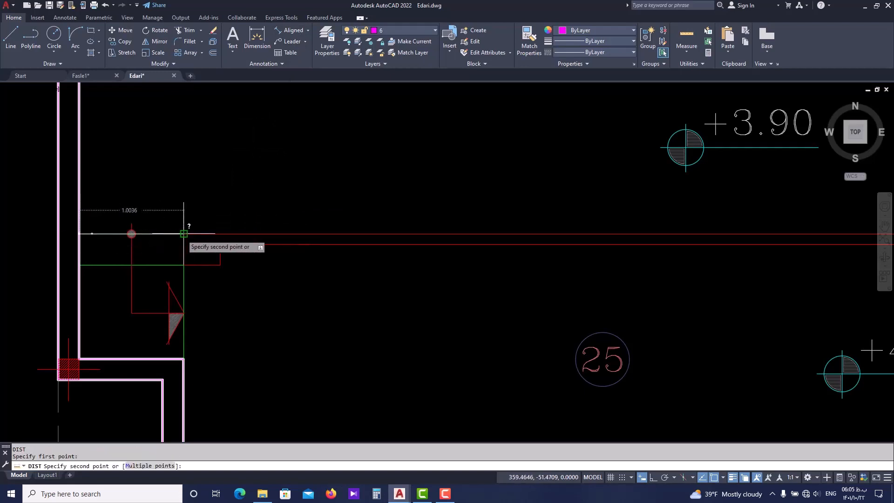
key("Escape")
Measure the distance from the wall face at axis 10 to the northern edge of the stage's west steps
scroll(181, 234, "down", 4)
scroll(176, 251, "up", 2)
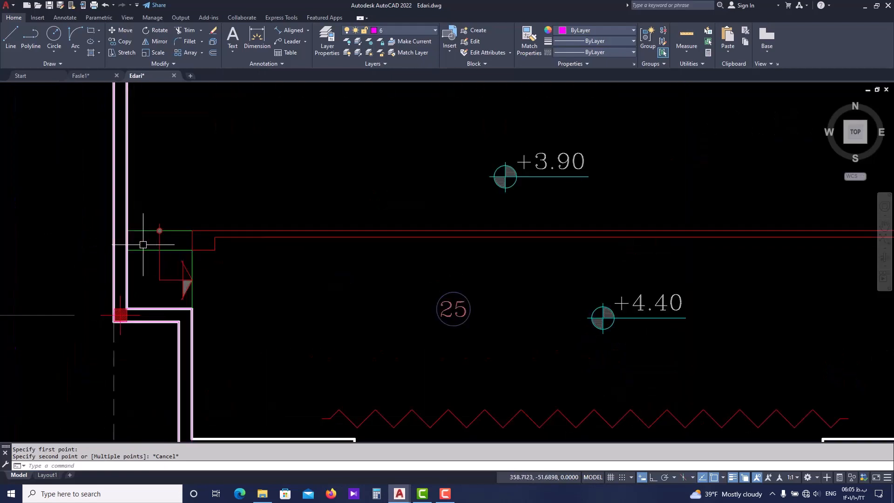
scroll(148, 274, "down", 2)
scroll(171, 300, "up", 4)
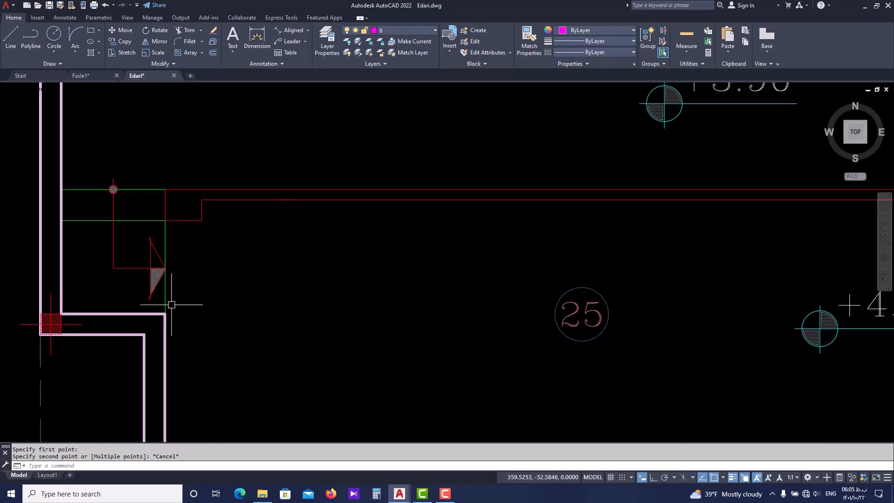
scroll(162, 223, "down", 4)
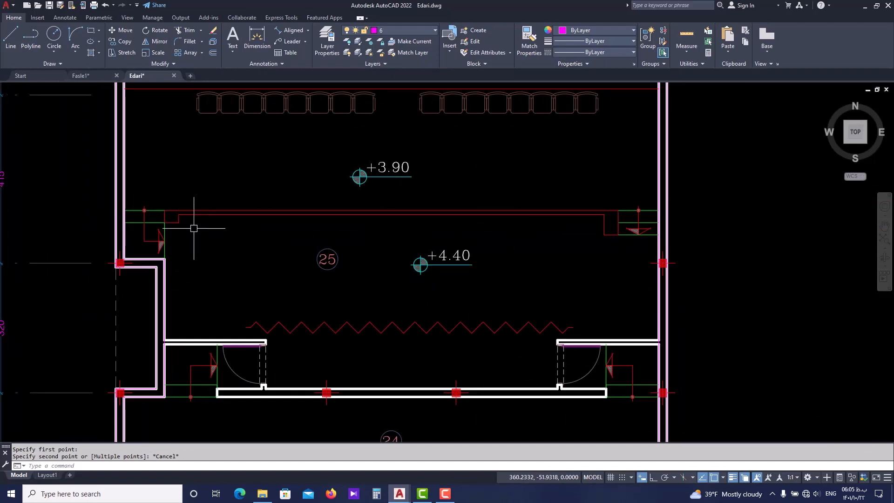
middle_click_drag(156, 180, 170, 213)
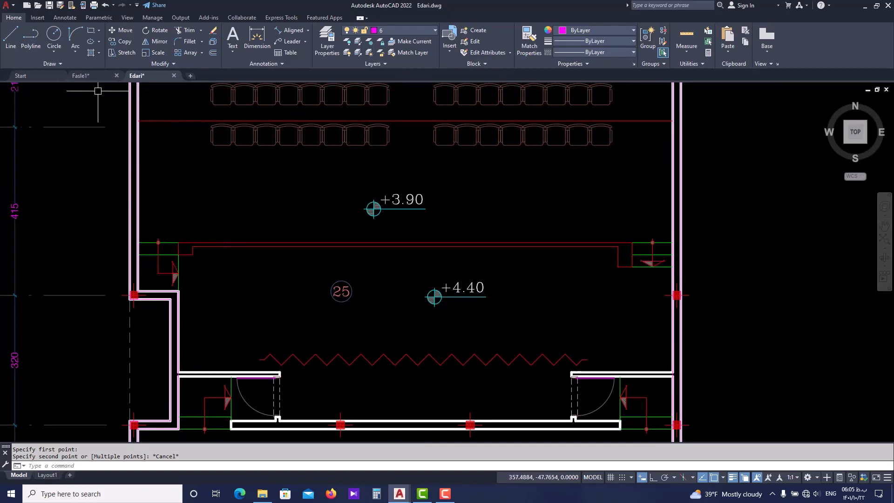
key("Escape")
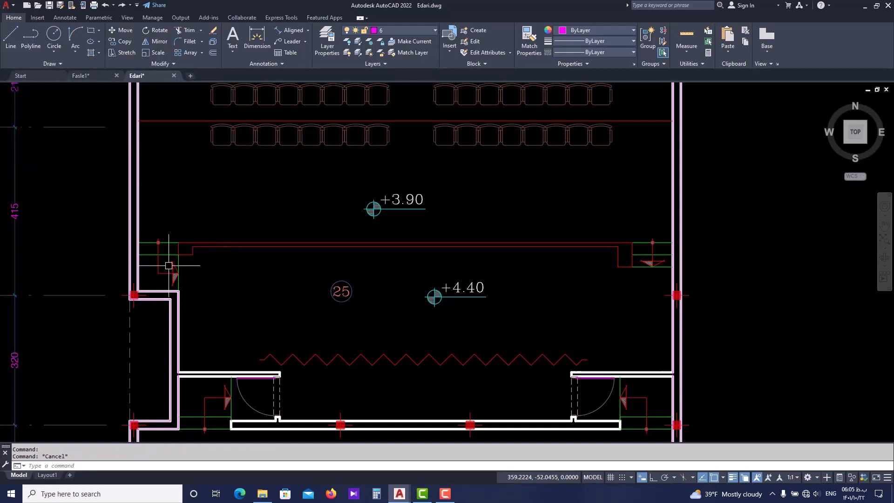
type("di")
key("Return")
left_click(149, 291)
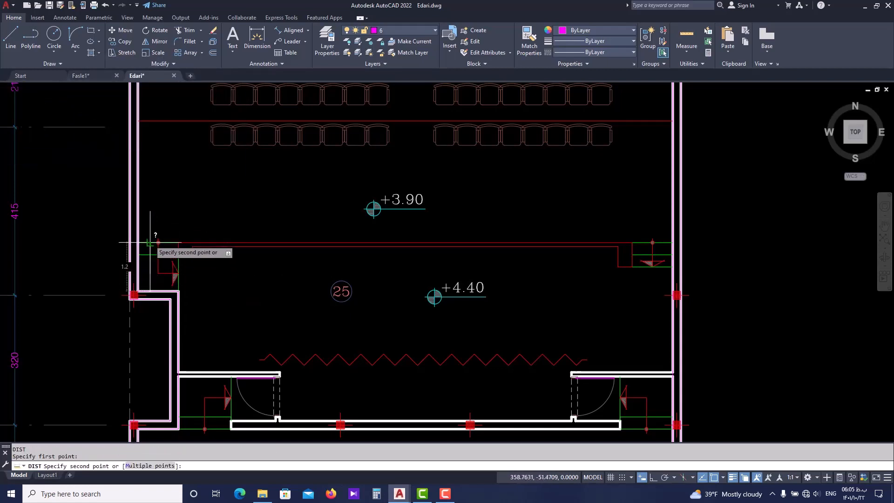
key("Escape")
Switch to Fasle1.dwg and offset the upper face line of the west wall jog at axis 10 northward by 1.2
left_click(93, 75)
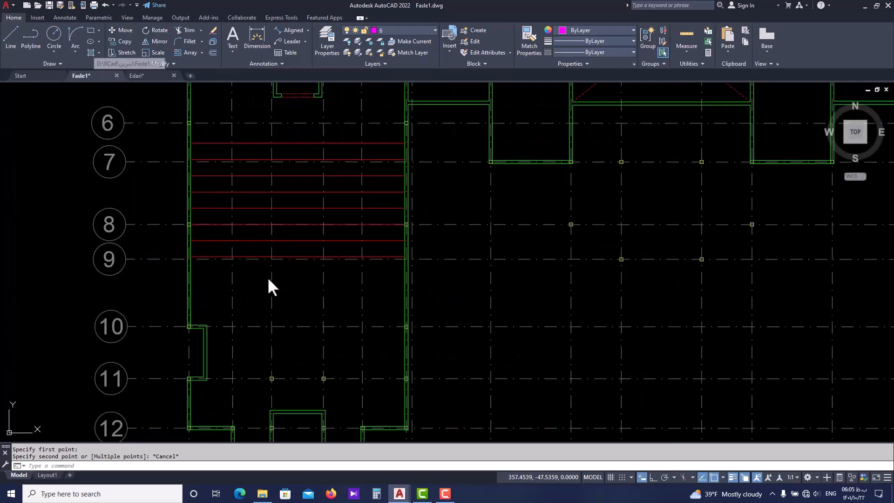
key("Escape")
key("Escape")
scroll(196, 325, "up", 8)
type("o")
key("Return")
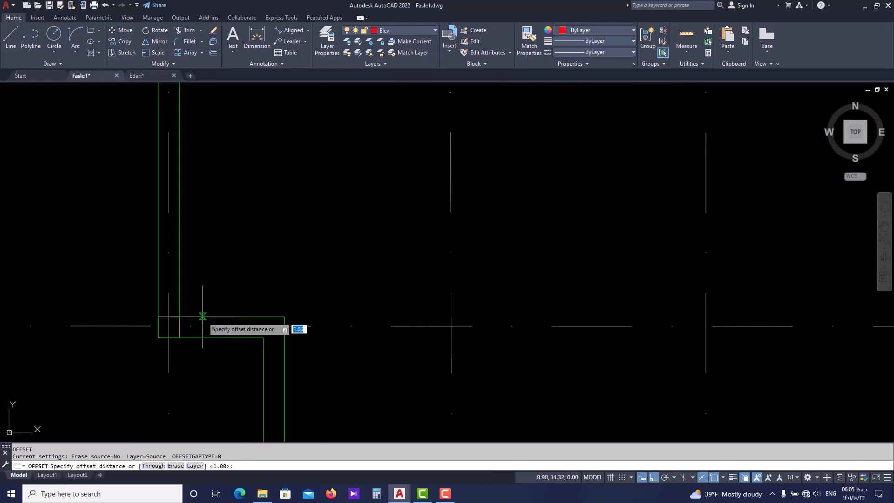
type("1.2")
key("Return")
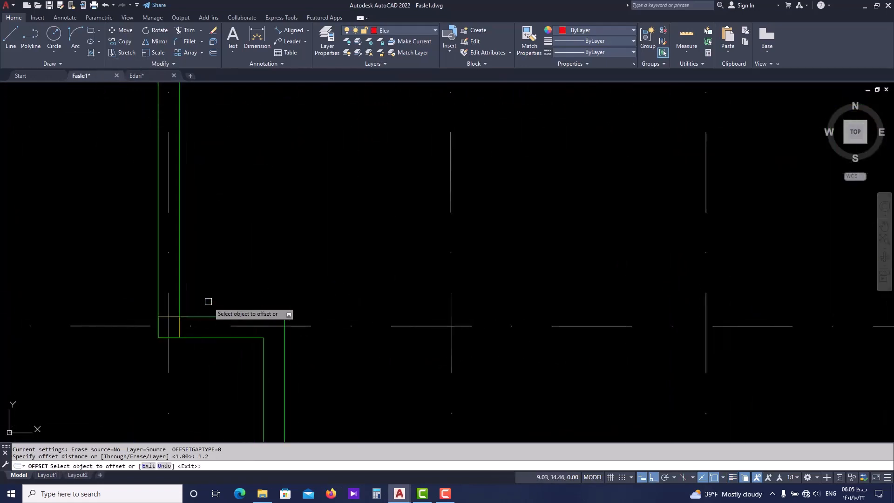
left_click(215, 317)
left_click(231, 219)
key("Escape")
key("Escape")
Move the offset line north of the wall jog to the Elev layer
left_click(244, 186)
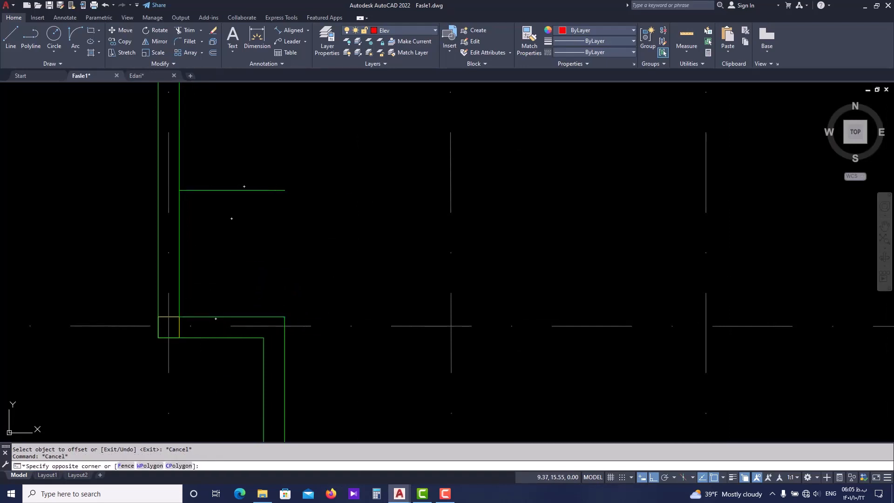
left_click(242, 196)
left_click(395, 28)
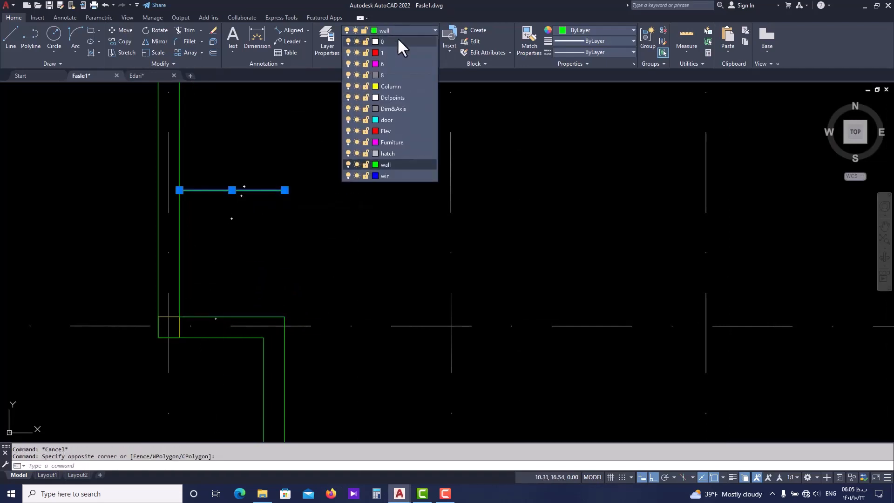
left_click(390, 131)
key("Escape")
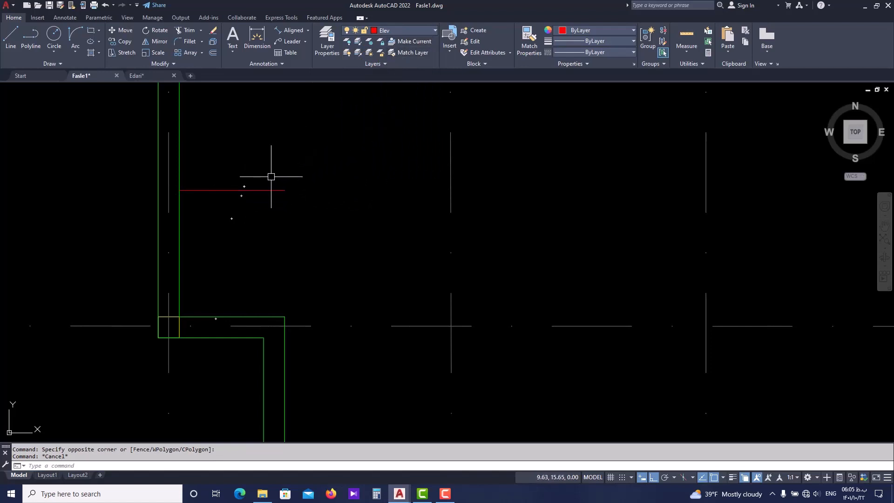
Offset the short Elev line at the west wall southward by 0.3 to form the next step edge
type("o")
key("Return")
type("0.")
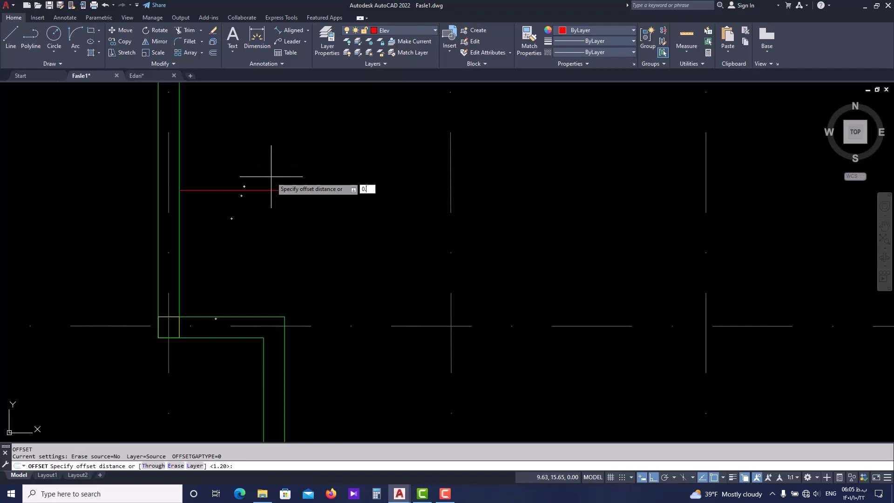
type("3")
key("Return")
left_click(264, 190)
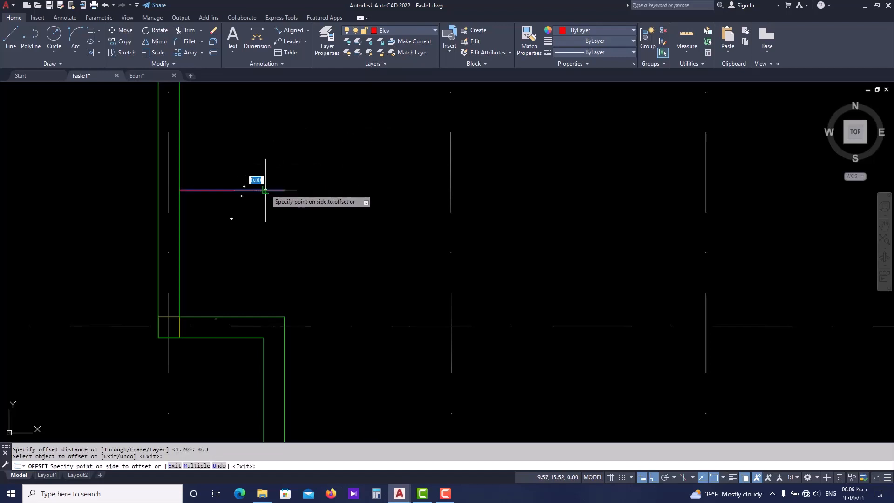
left_click(260, 236)
key("Escape")
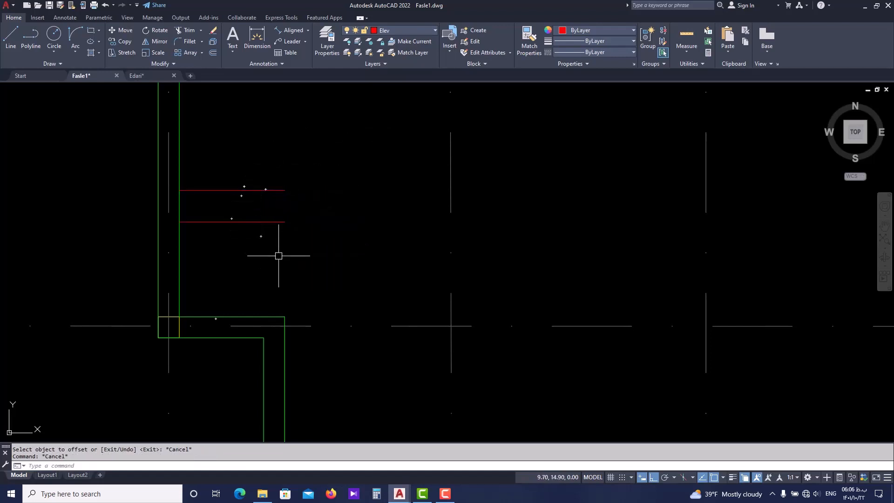
Draw a vertical line from the wall jog's upper outer corner to the east end of the upper step line
type("li")
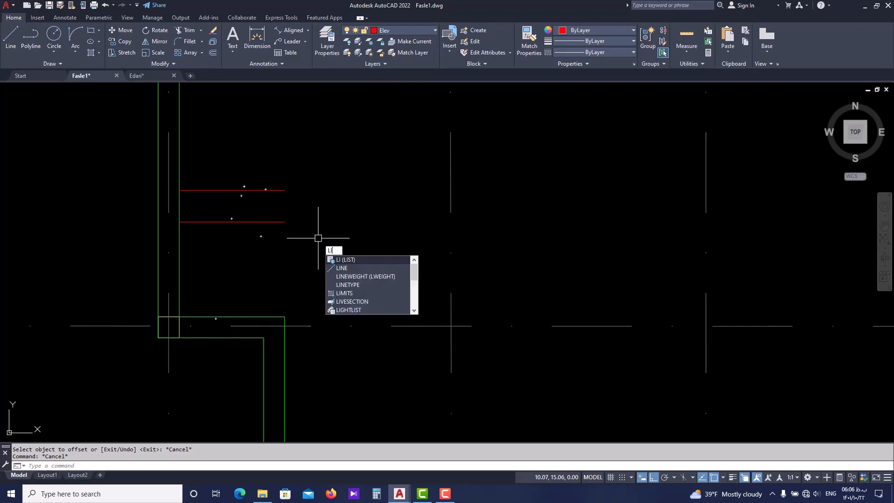
type("n")
key("Return")
left_click(285, 316)
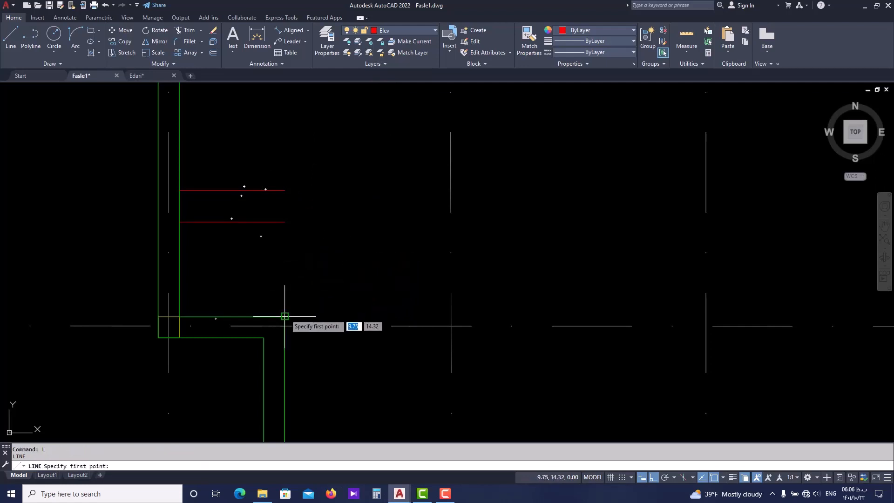
key("Escape")
key("Escape")
scroll(304, 235, "down", 2)
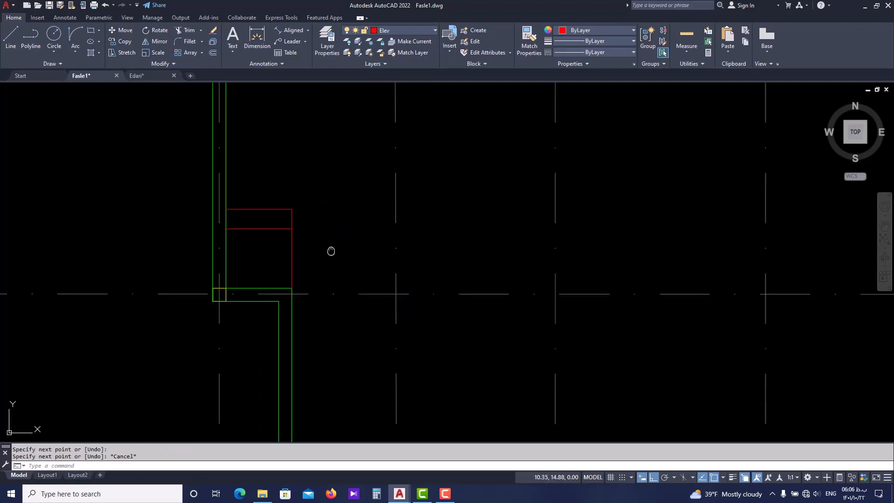
middle_click_drag(332, 252, 272, 257)
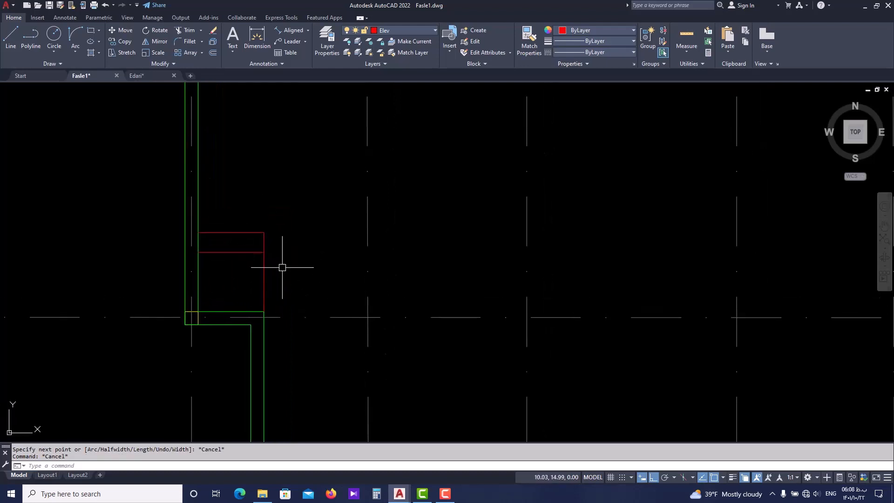
Draw an L-shaped polyline from midway between the lower step line's east end and the jog corner, west, then north to the upper step line
key("Return")
scroll(265, 261, "up", 4)
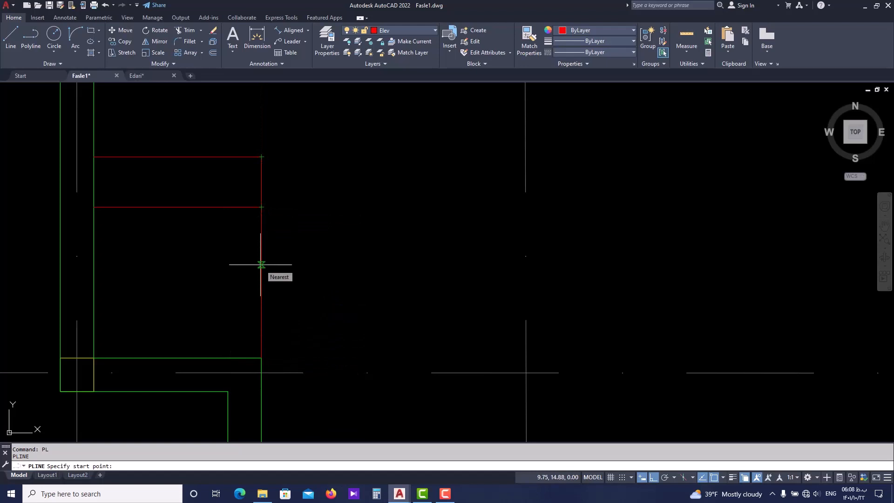
type("m2")
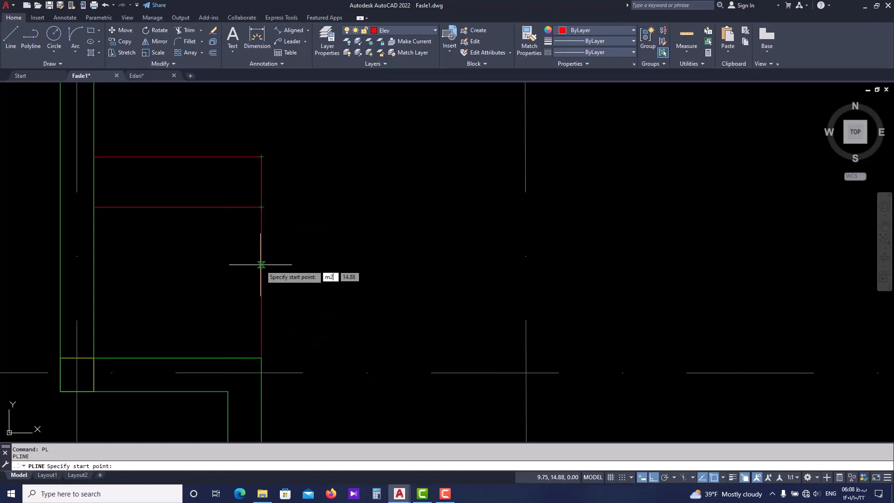
type("p")
key("Return")
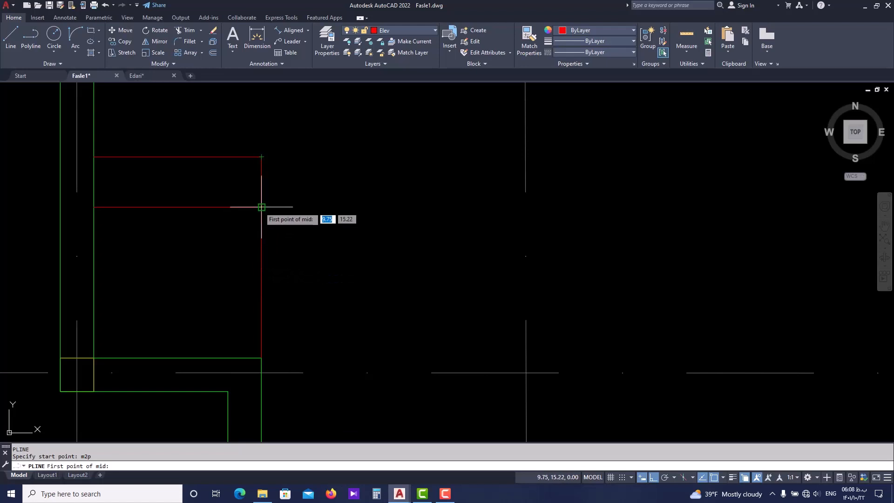
left_click(261, 207)
left_click(261, 358)
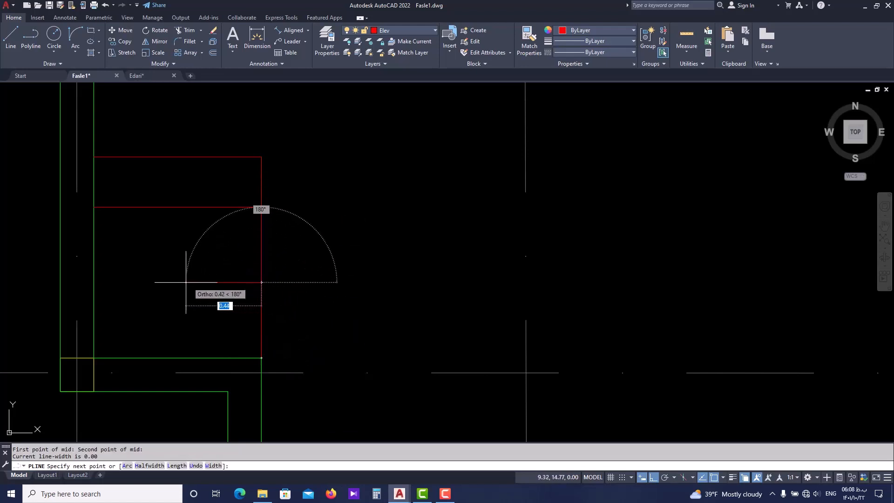
left_click(177, 209)
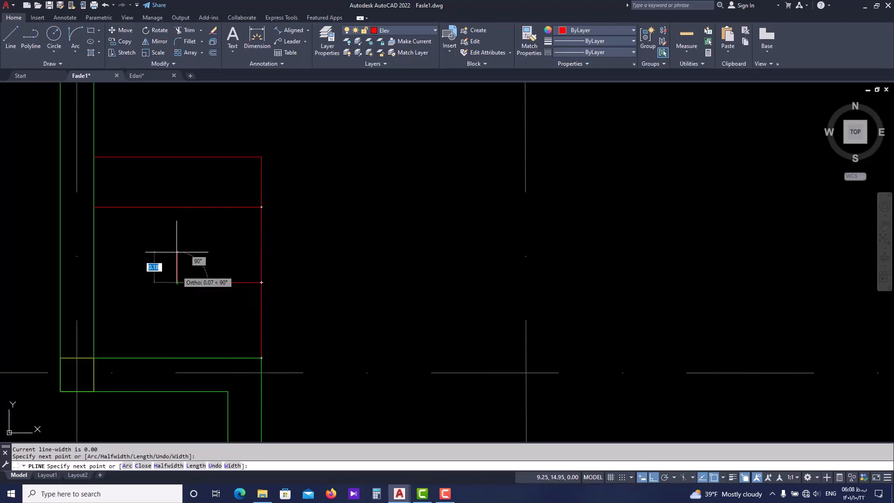
left_click(177, 156)
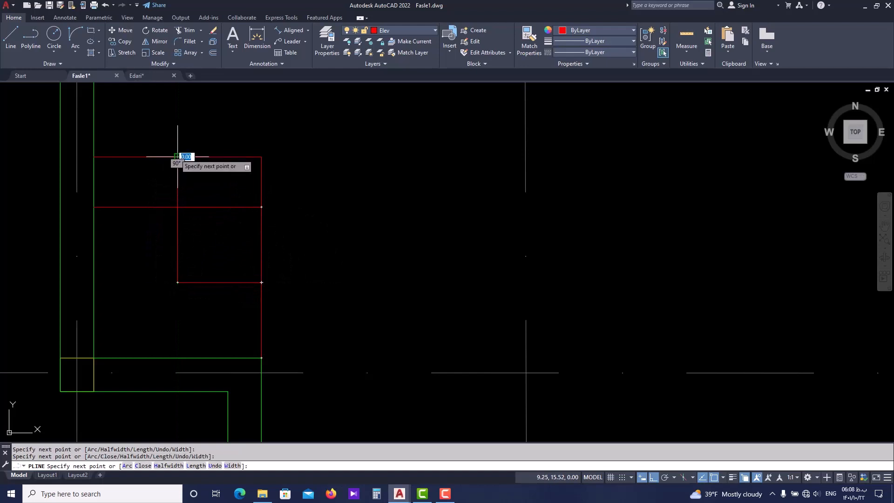
key("Return")
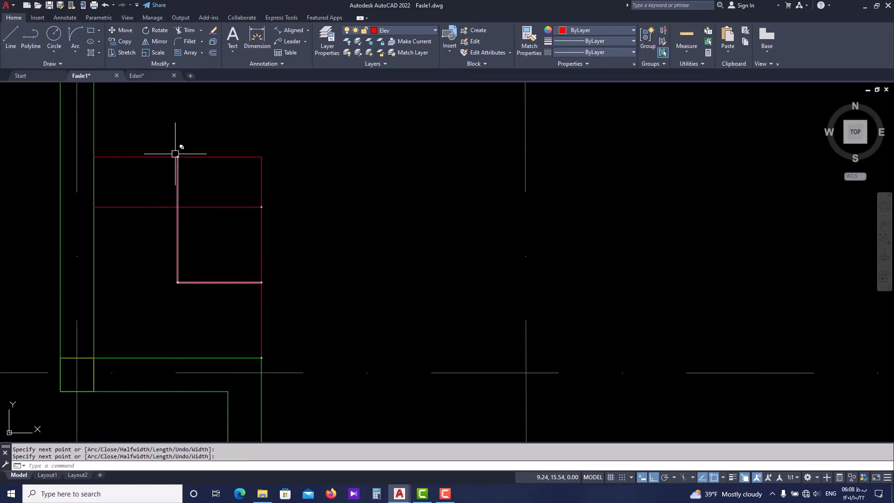
middle_click_drag(180, 168, 193, 189)
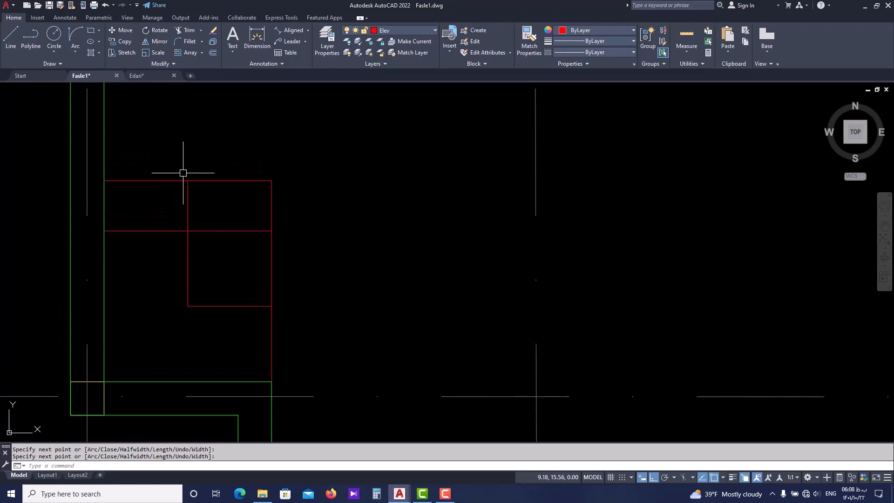
type("d")
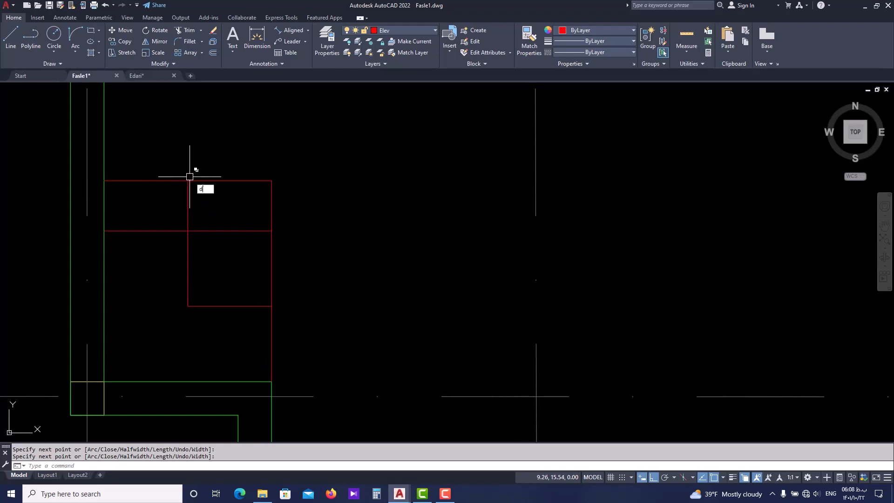
type("o")
key("Return")
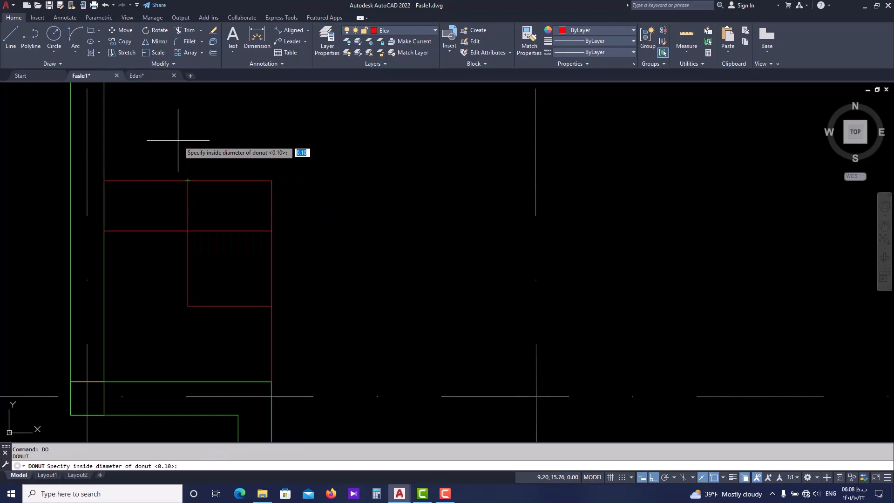
key("Return")
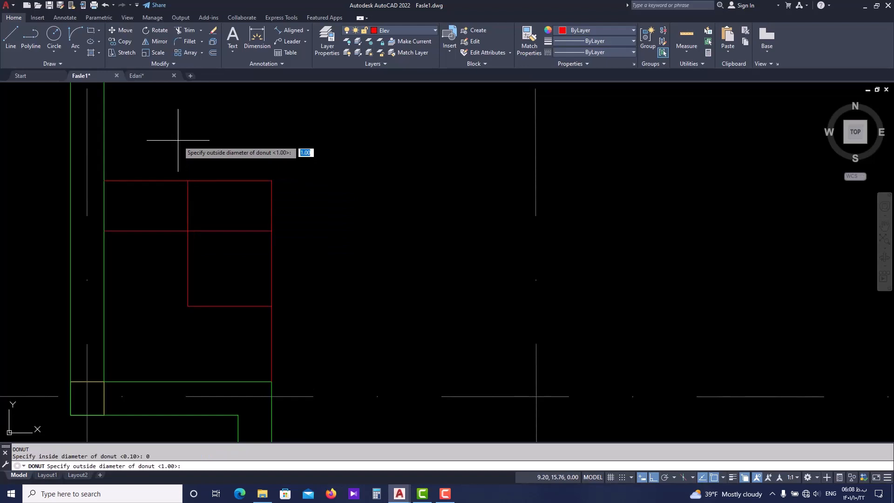
key("Return")
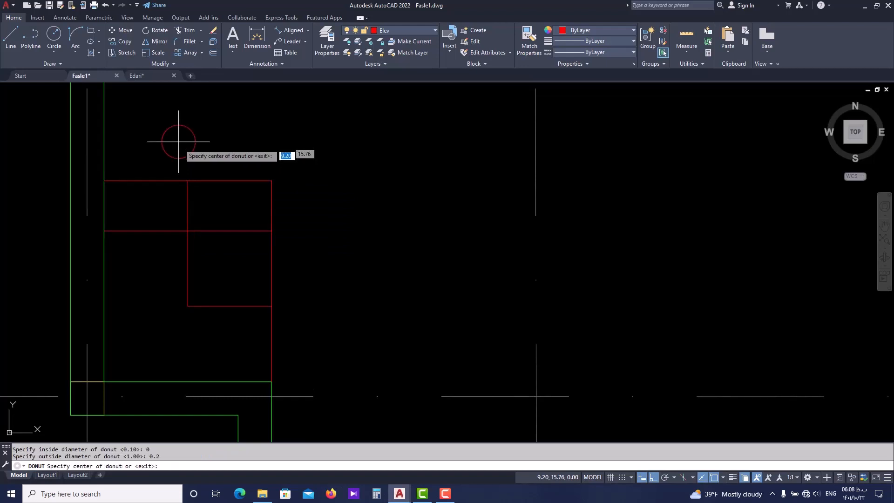
key("Escape")
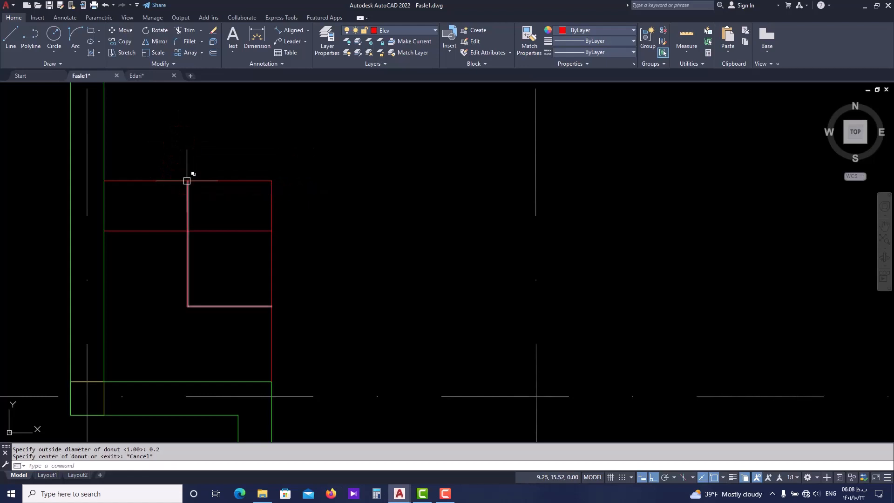
Place a solid donut with inside diameter 0 on the upper end of the L-shaped polyline at the stage steps
type("DO")
key("Return")
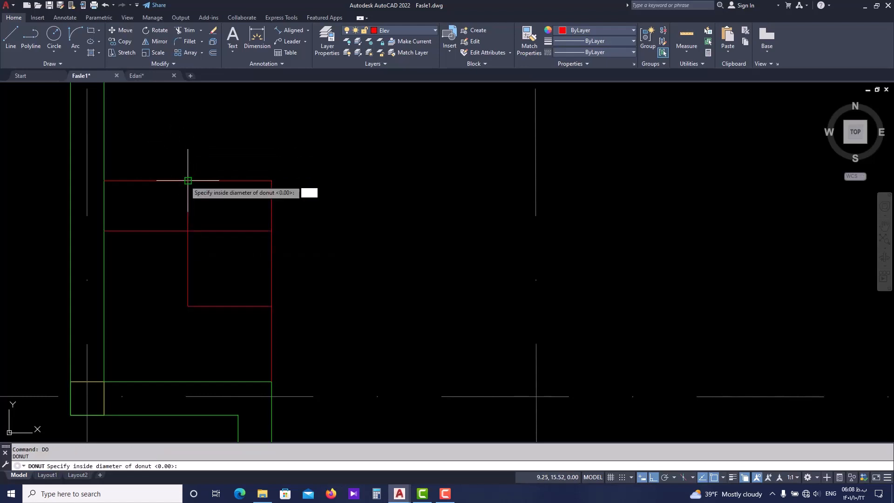
key("Return")
type("0.1")
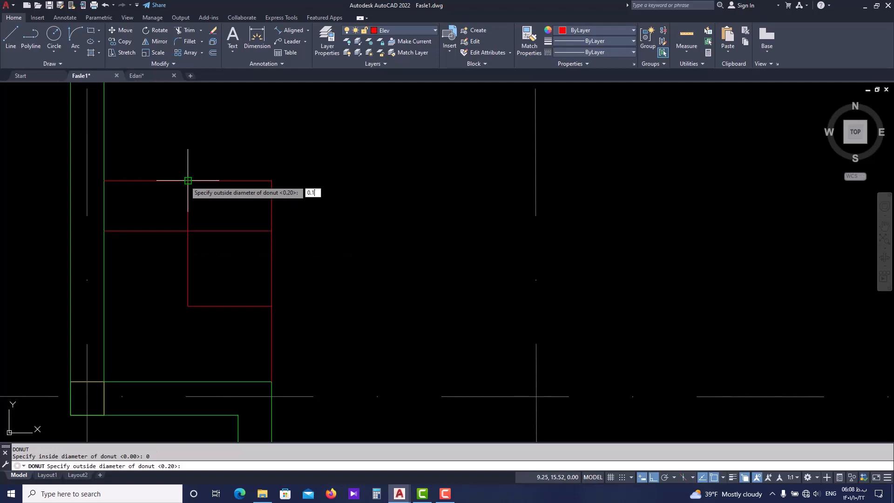
key("Return")
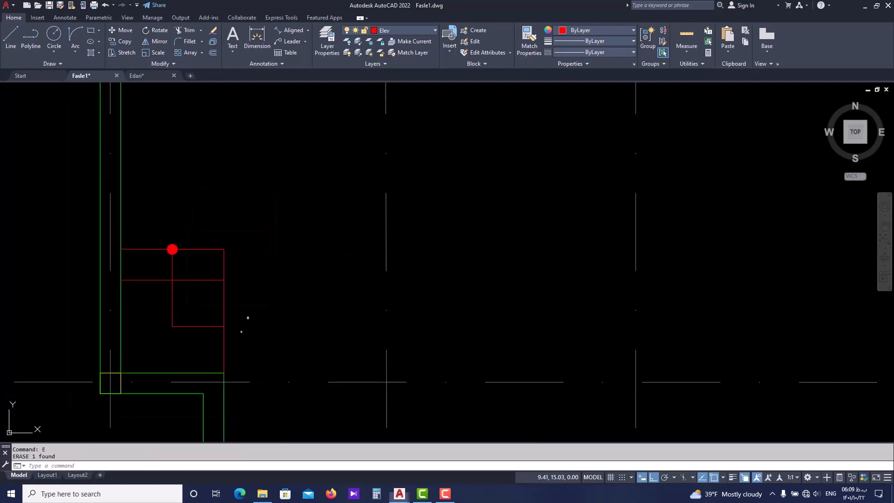
middle_click_drag(178, 319, 170, 316)
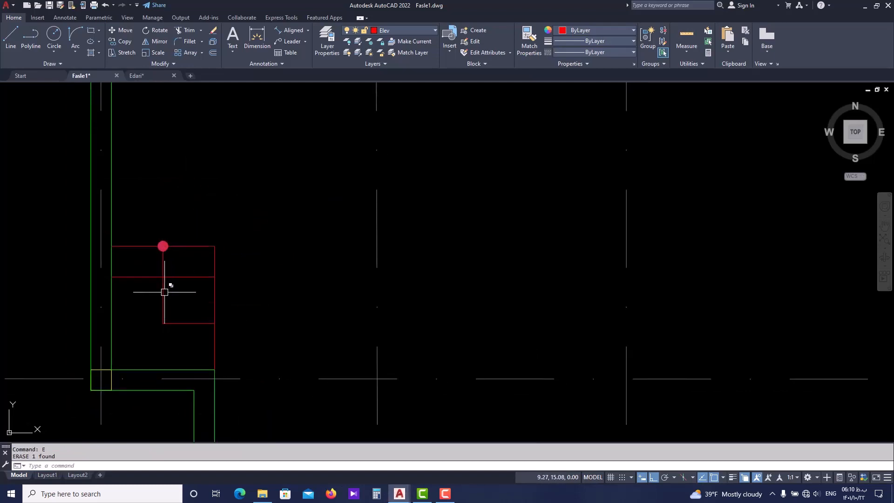
Copy the arrowhead from the hall's northern entrance stairs by its tip to the east end of the L-shaped polyline, with ortho off
scroll(195, 251, "down", 6)
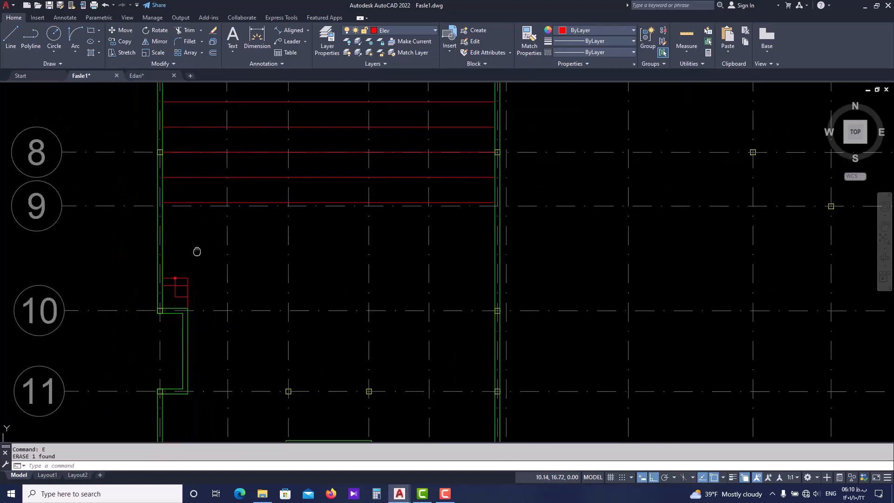
scroll(230, 223, "up", 4)
scroll(273, 211, "up", 4)
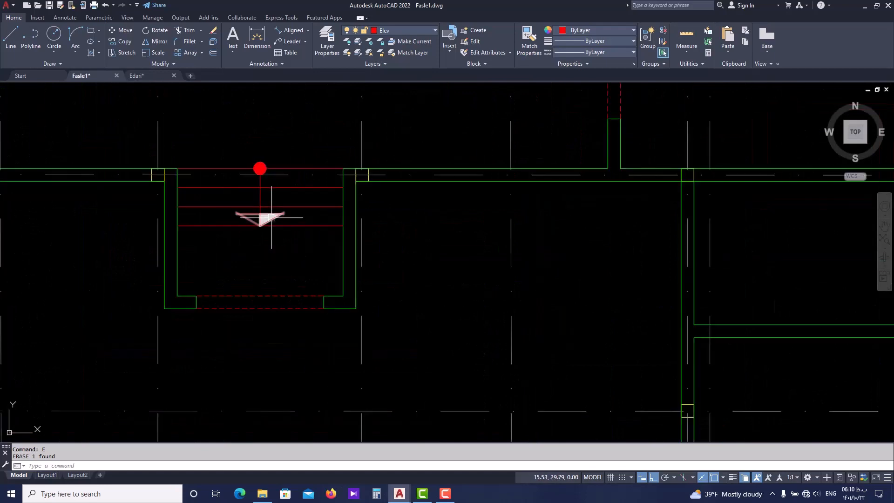
left_click(272, 217)
type("co")
key("space")
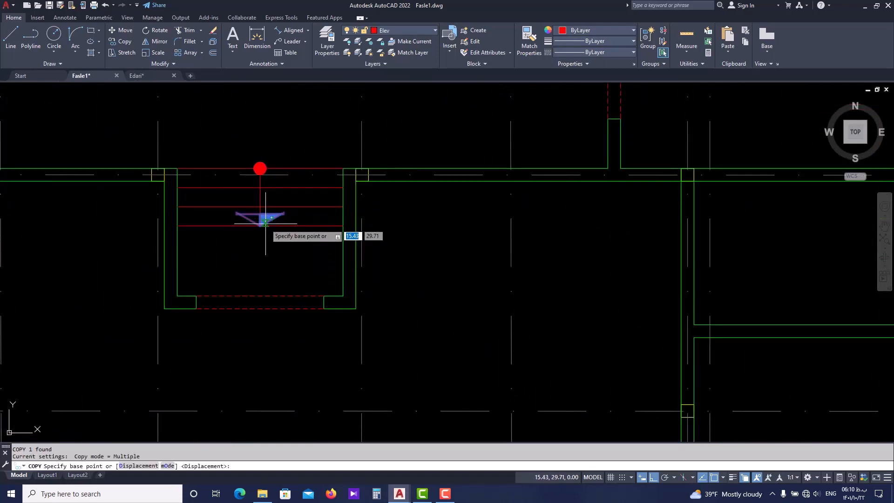
left_click(260, 225)
scroll(254, 306, "down", 2)
middle_click_drag(254, 307, 259, 189)
scroll(203, 333, "down", 3)
scroll(195, 326, "up", 3)
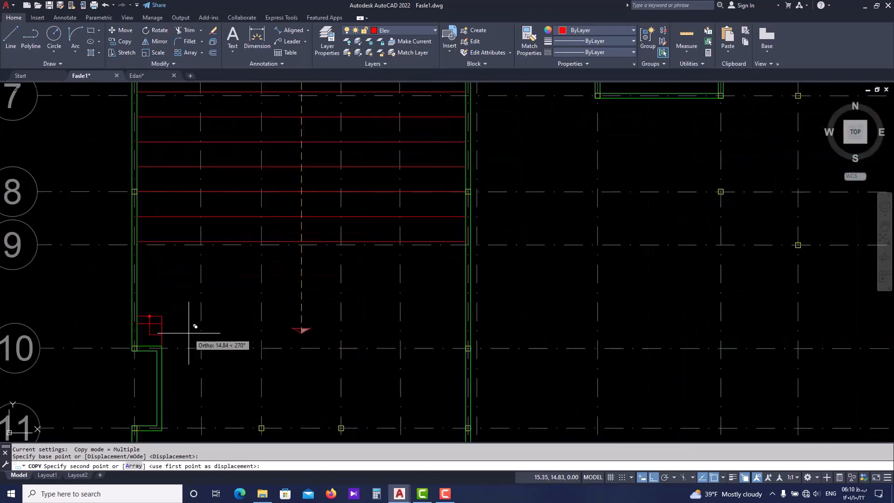
key("F8")
scroll(172, 322, "up", 3)
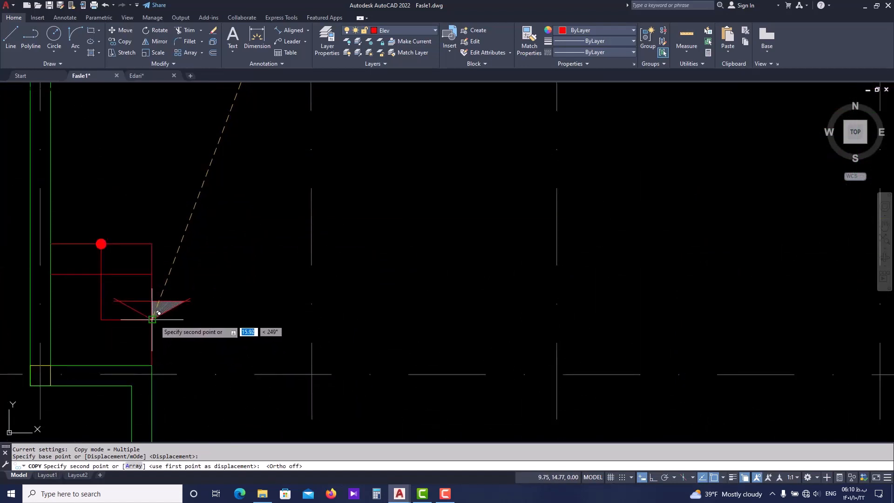
left_click(152, 327)
key("Escape")
scroll(162, 322, "up", 4)
scroll(145, 280, "down", 4)
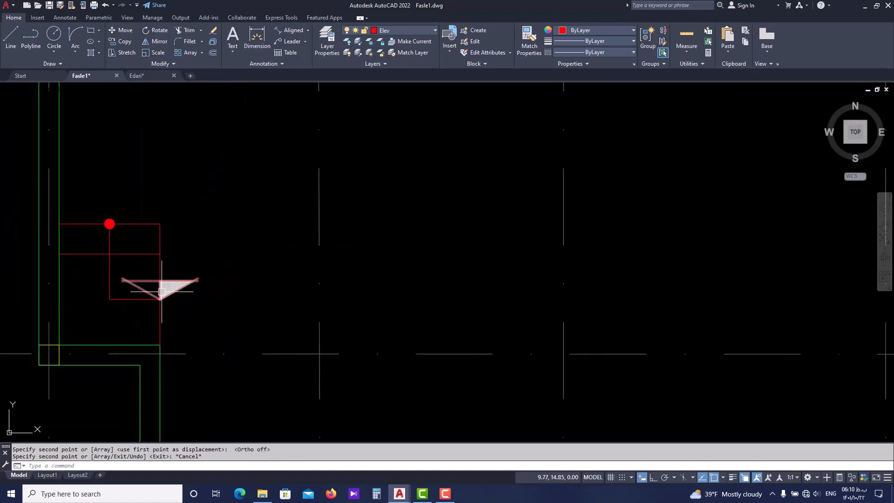
Erase the copied arrowhead at the stage steps
scroll(161, 292, "up", 4)
scroll(216, 239, "down", 2)
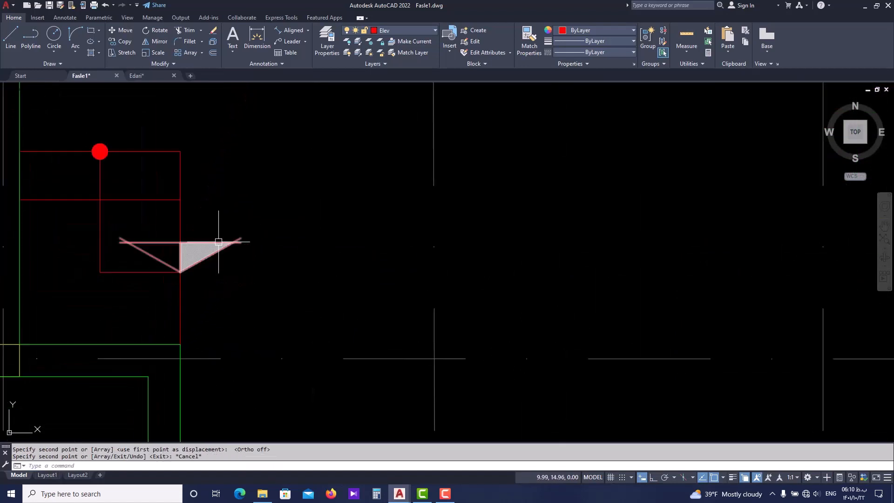
middle_click_drag(219, 286, 208, 305)
left_click(196, 291)
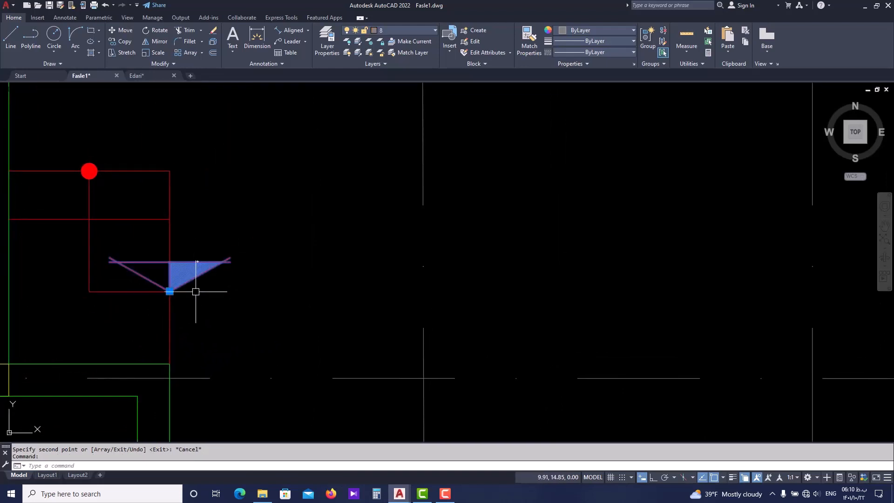
key("Return")
scroll(205, 314, "down", 4)
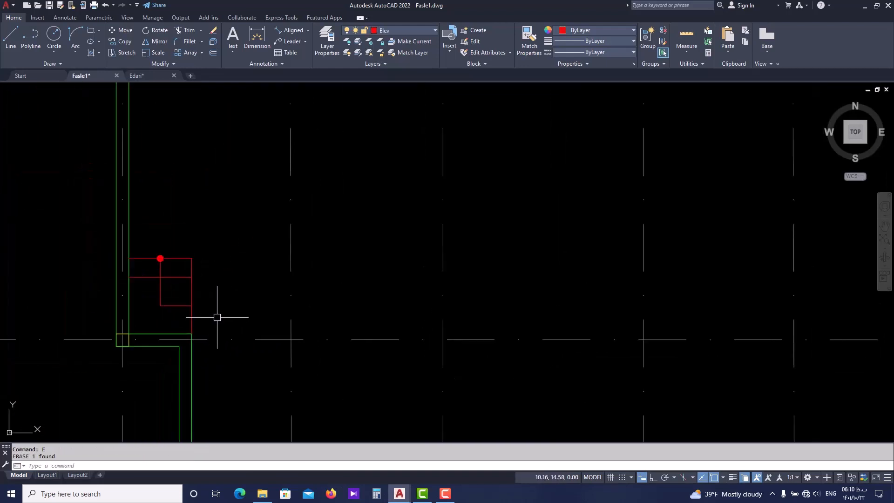
Check the stage steps on both side walls in Edari.dwg, then return to Fasle1.dwg
scroll(277, 324, "down", 2)
middle_click_drag(325, 331, 274, 331)
scroll(276, 324, "down", 2)
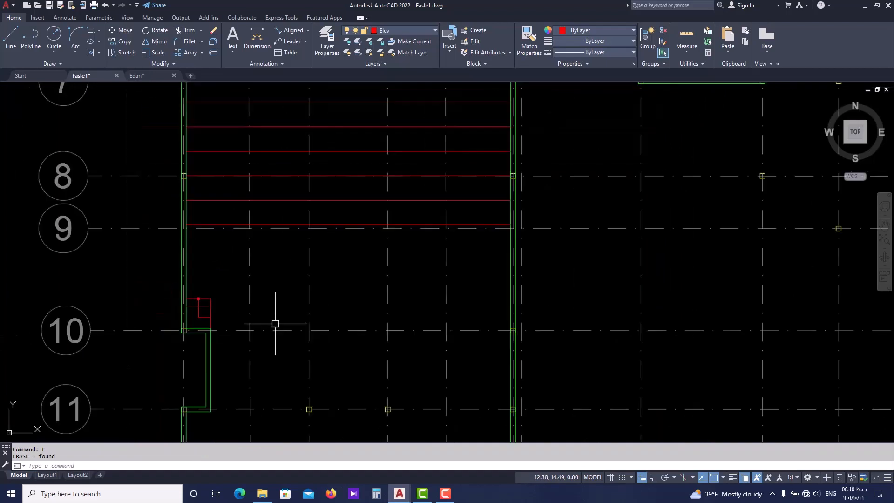
scroll(275, 324, "up", 2)
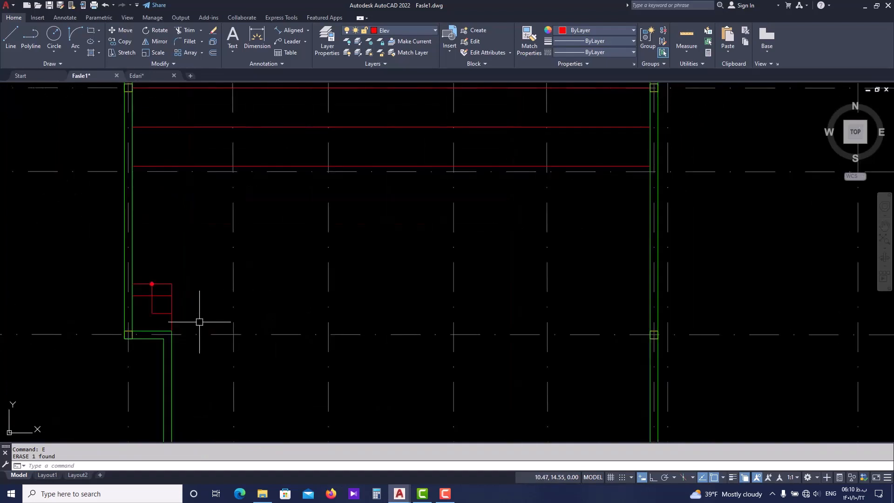
scroll(211, 320, "down", 4)
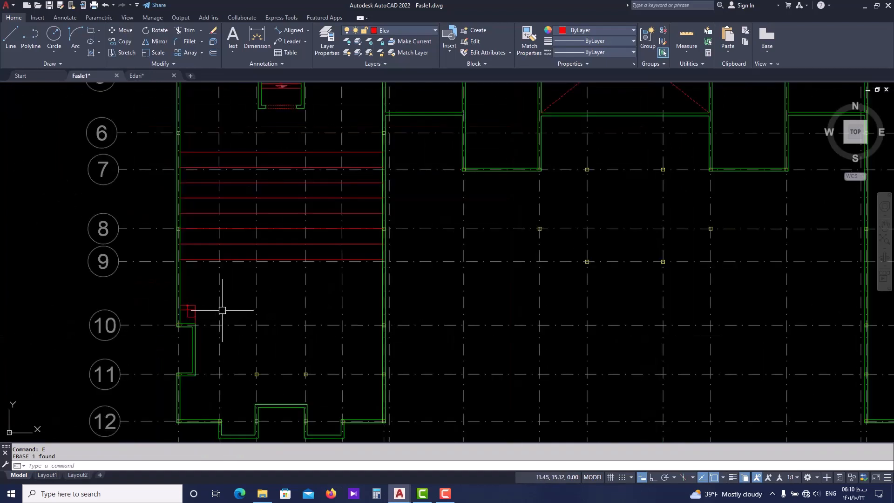
left_click(147, 74)
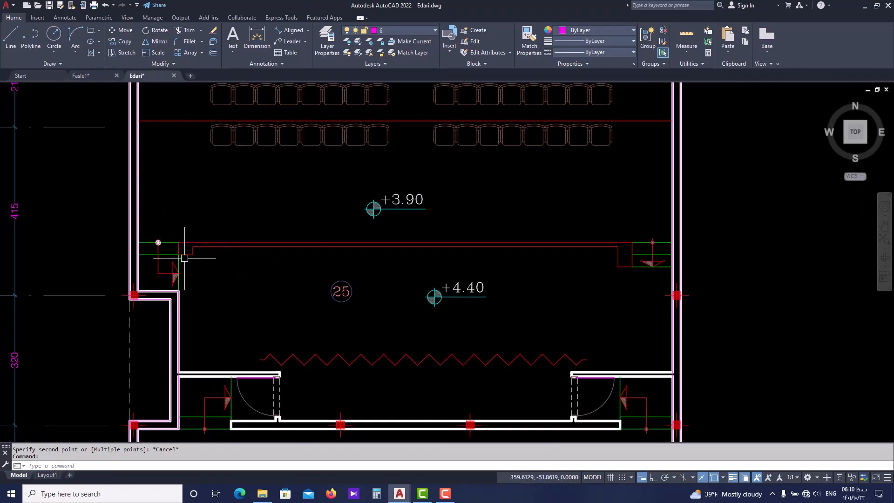
key("Escape")
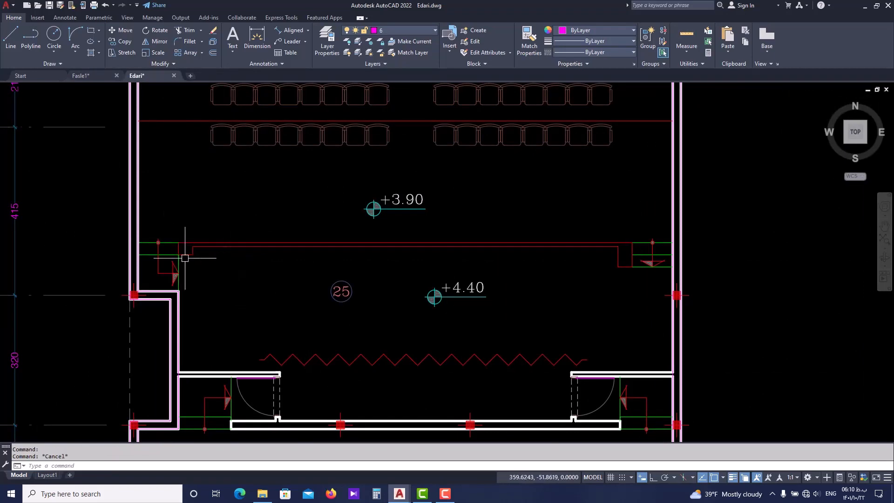
left_click(99, 79)
Mirror the west stage steps, with their polyline and donut, about the hall's vertical centre line, midway between two points (m2p), keeping the originals
scroll(208, 305, "up", 4)
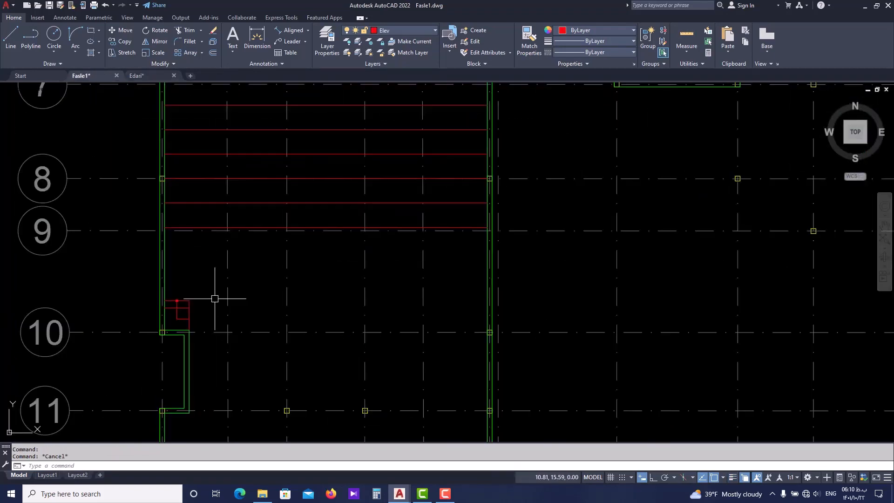
middle_click_drag(215, 298, 199, 240)
scroll(277, 343, "up", 2)
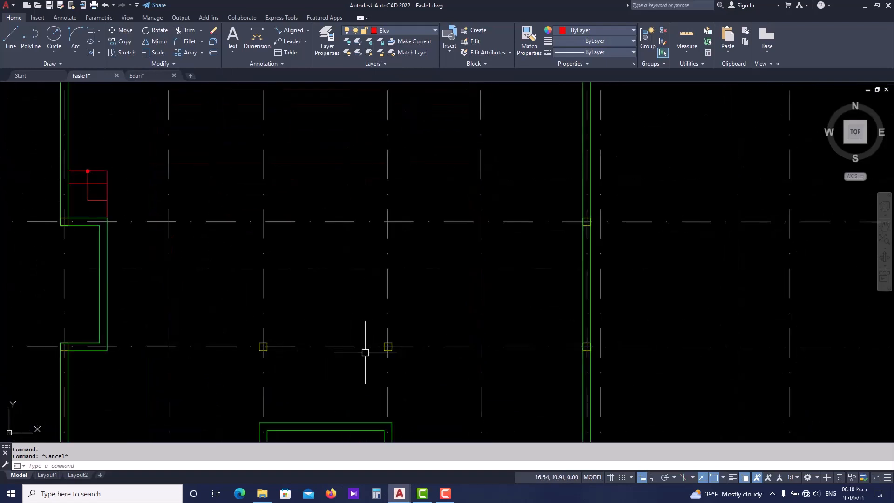
scroll(117, 158, "up", 2)
left_click(118, 155)
left_click(72, 238)
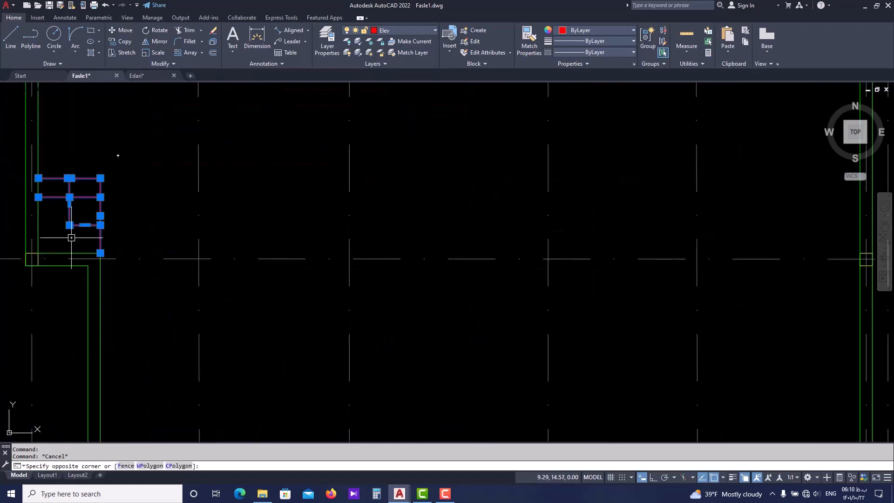
left_click(103, 149)
left_click(59, 233)
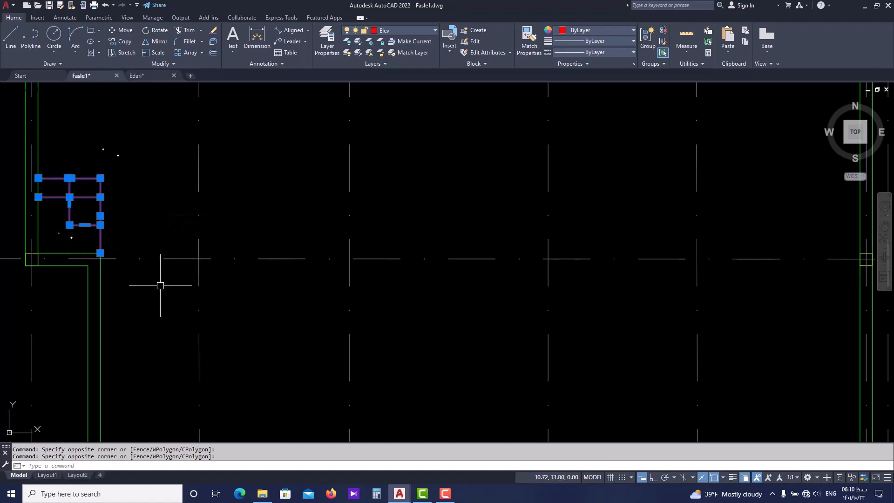
scroll(280, 314, "down", 2)
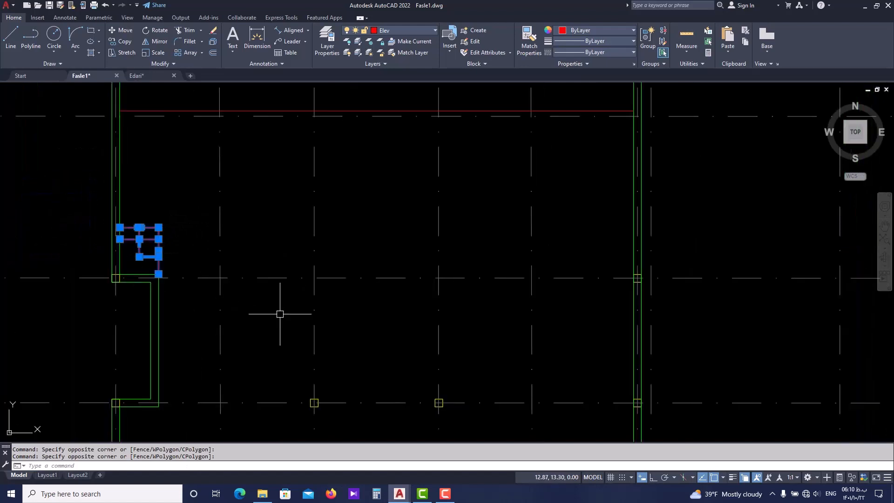
key("Return")
middle_click_drag(303, 315, 289, 326)
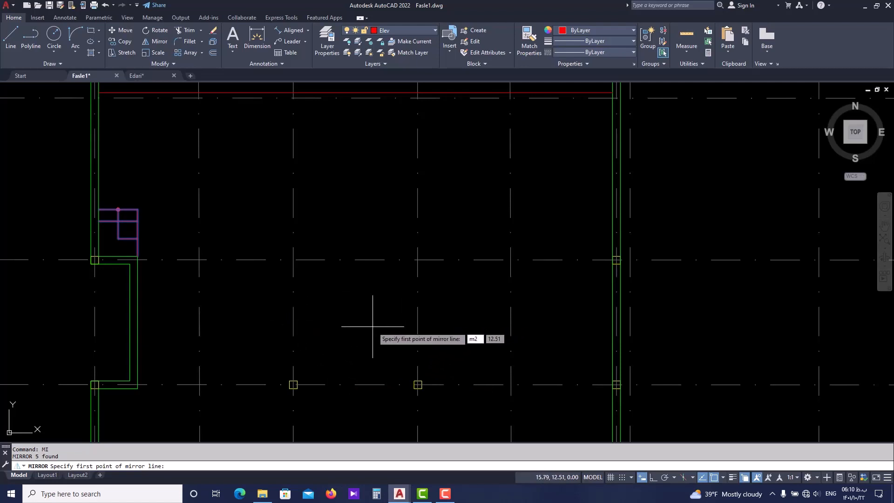
key("Return")
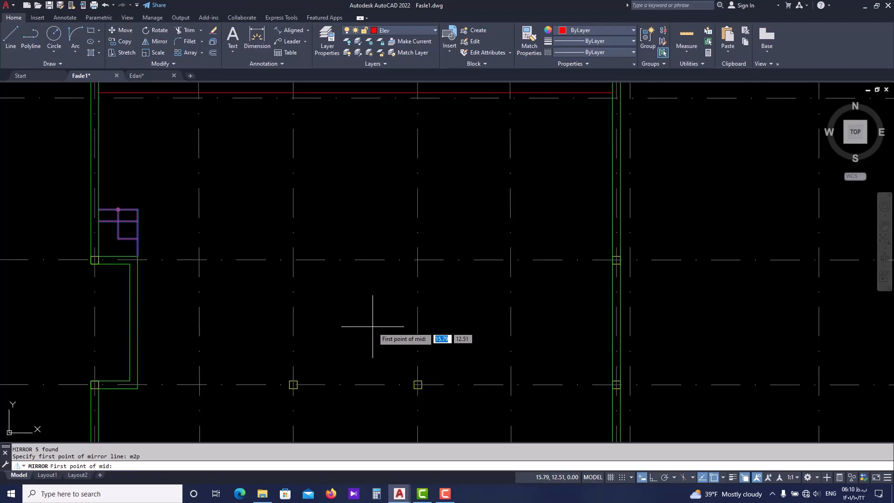
left_click(293, 313)
left_click(418, 313)
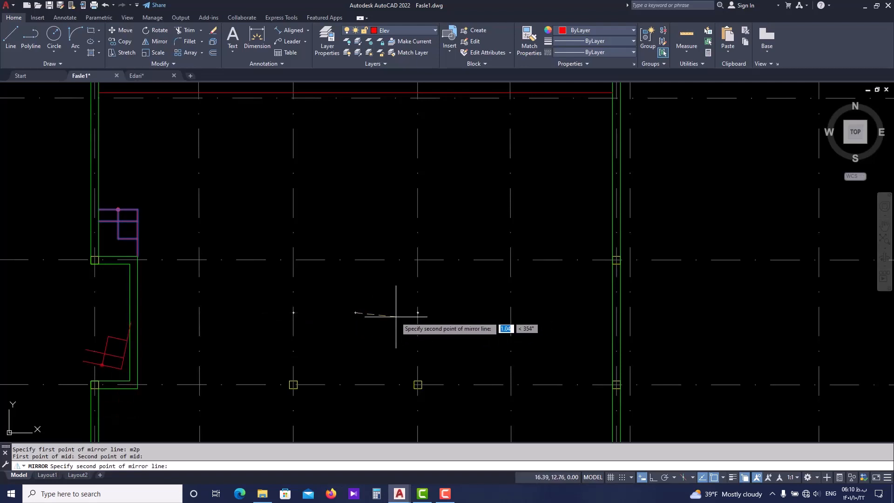
left_click(348, 176)
key("Return")
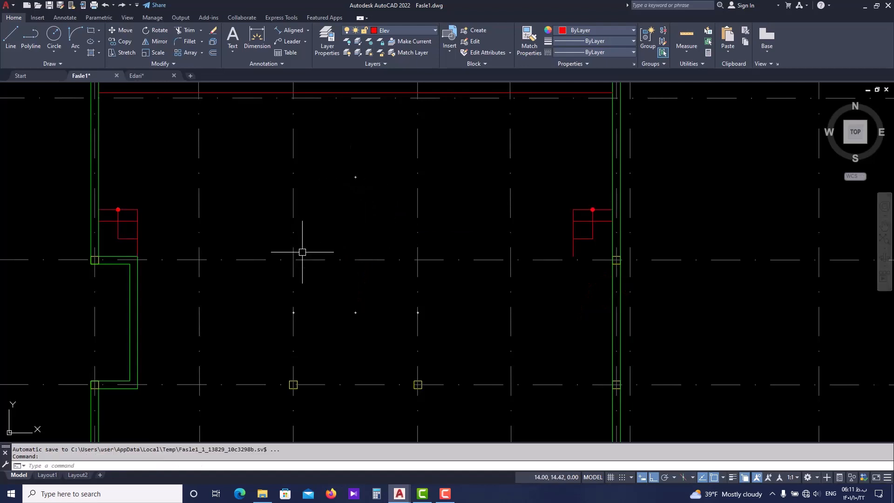
Check the stage's front edge in Edari.dwg, then draw a line in Fasle1.dwg joining the inner upper corners of the two stage step sets
type("L")
key("Return")
left_click(158, 76)
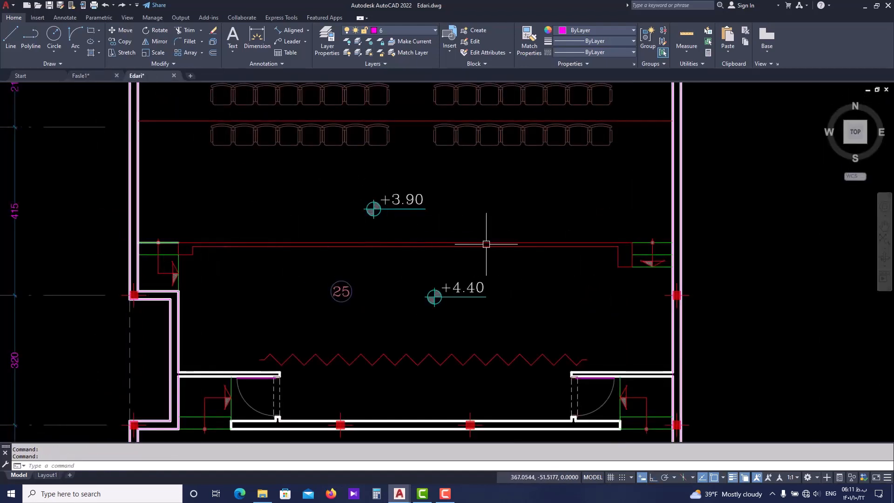
left_click(93, 75)
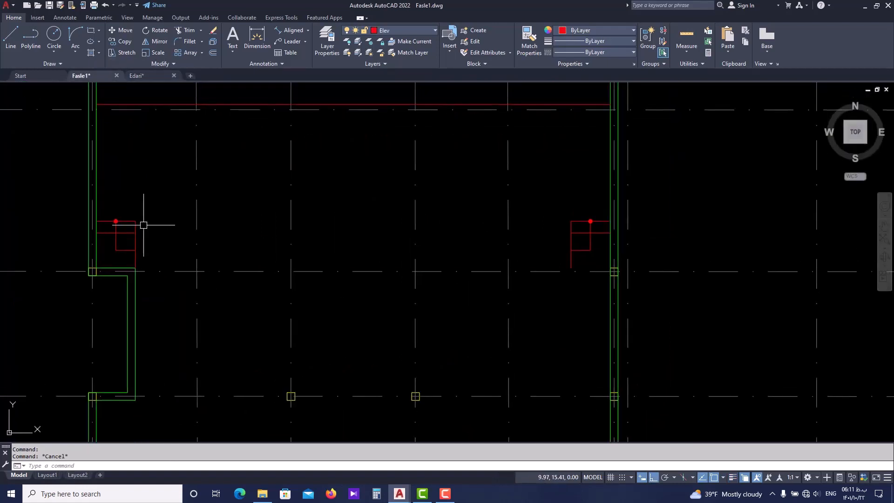
key("l")
key("Return")
left_click(136, 221)
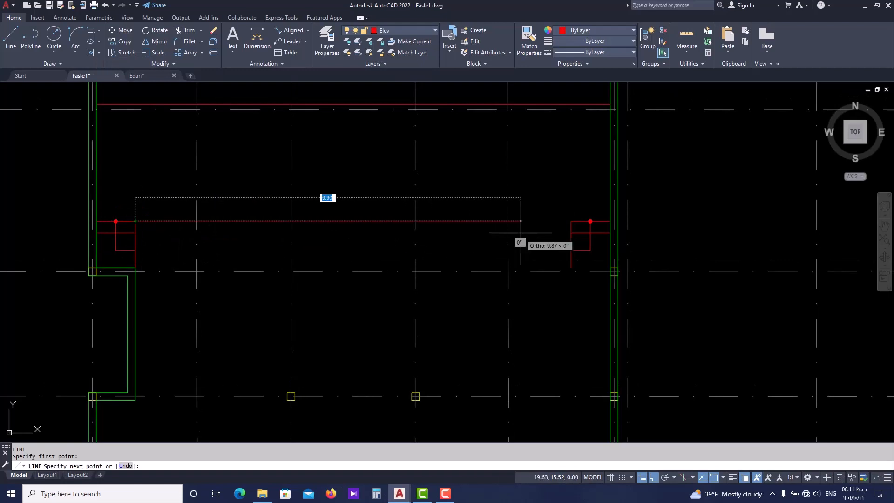
left_click(572, 222)
key("Escape")
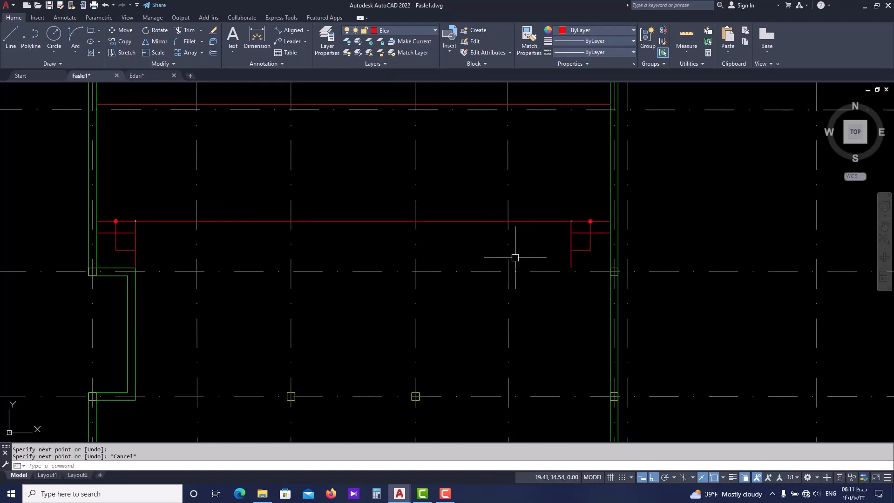
Check the east steps in Edari.dwg, then in Fasle1.dwg draw a horizontal line from their inner edge's lower end to the east wall
middle_click_drag(520, 247, 518, 258)
key("Return")
scroll(564, 284, "up", 2)
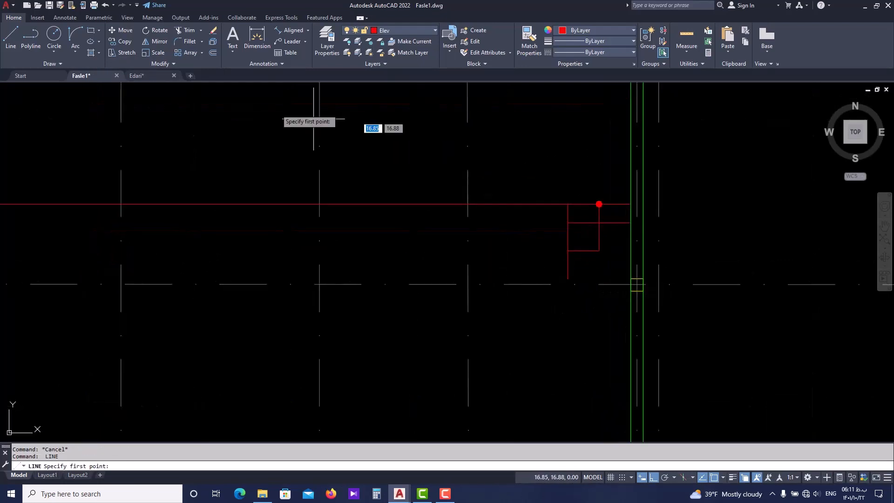
left_click(146, 76)
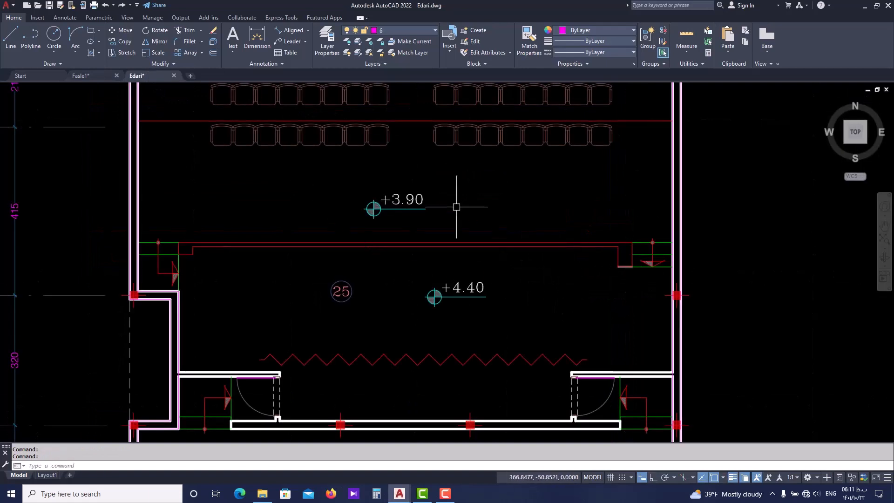
left_click(96, 74)
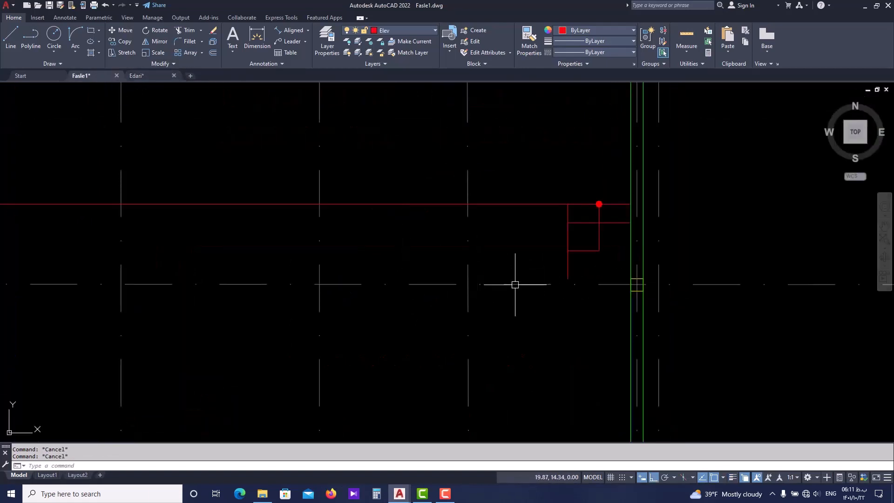
middle_click_drag(573, 283, 571, 289)
scroll(575, 279, "up", 2)
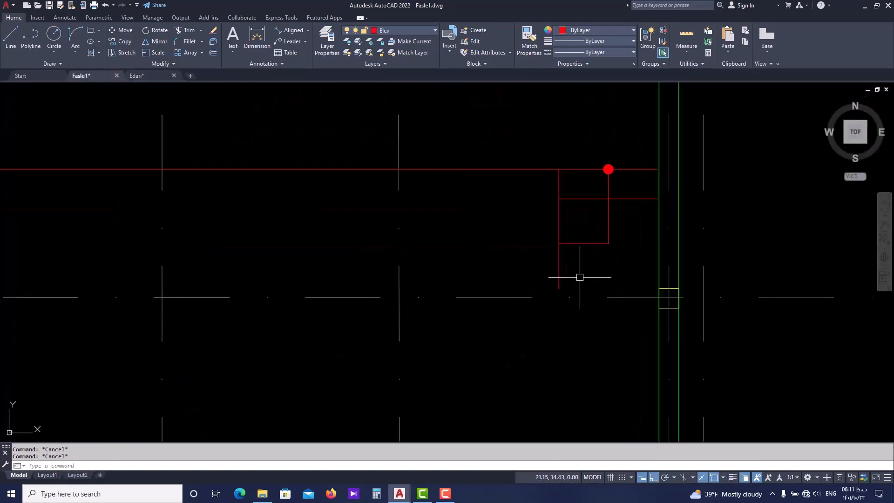
type("l")
key("Return")
left_click(559, 288)
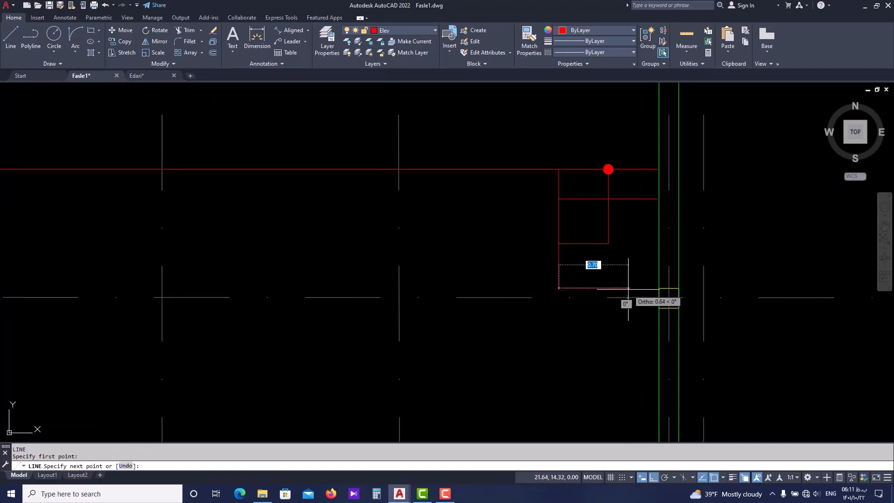
left_click(659, 288)
key("Escape")
Offset the stage's front line once toward the south, between the two step sets
scroll(605, 264, "down", 4)
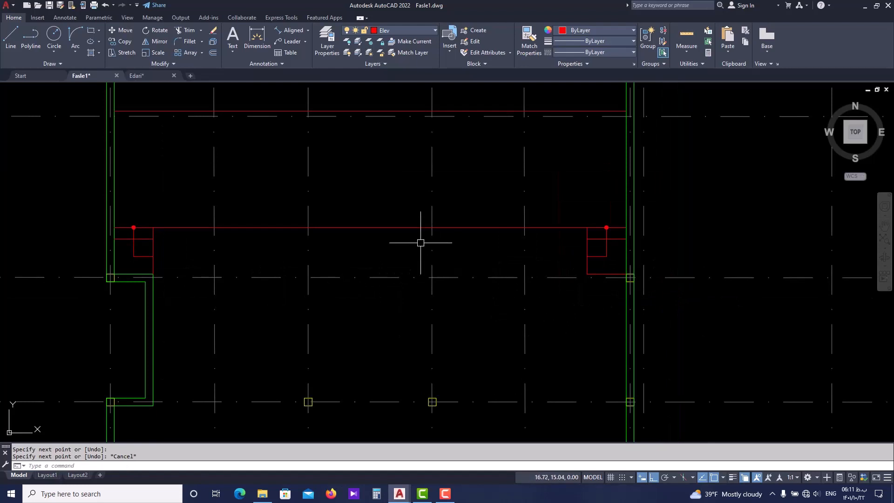
left_click(406, 228)
type("o")
key("Return")
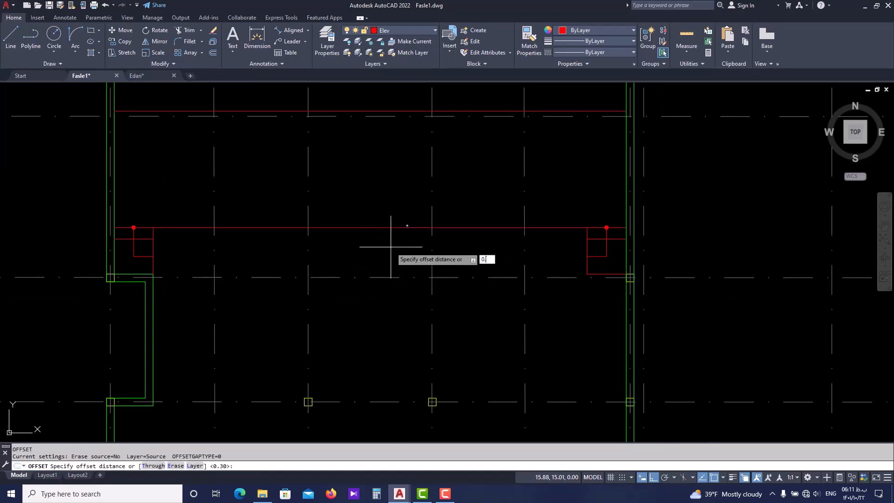
key("Return")
left_click(391, 228)
left_click(385, 266)
key("Escape")
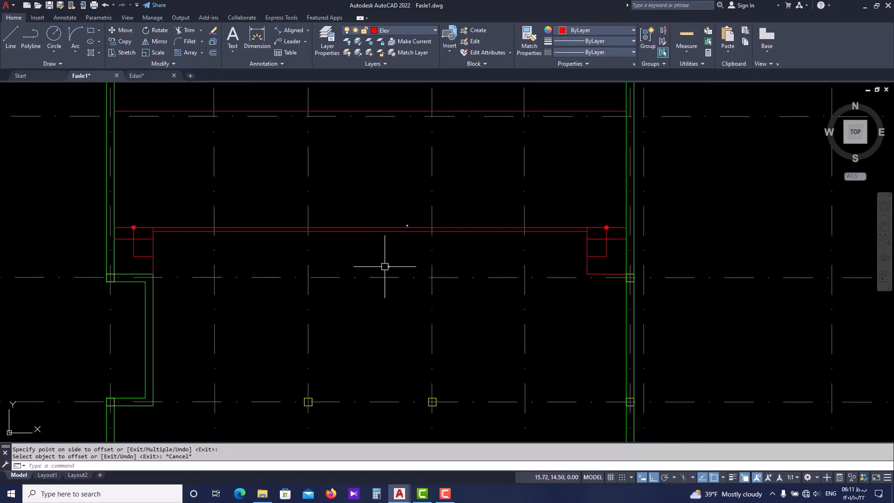
scroll(182, 226, "up", 2)
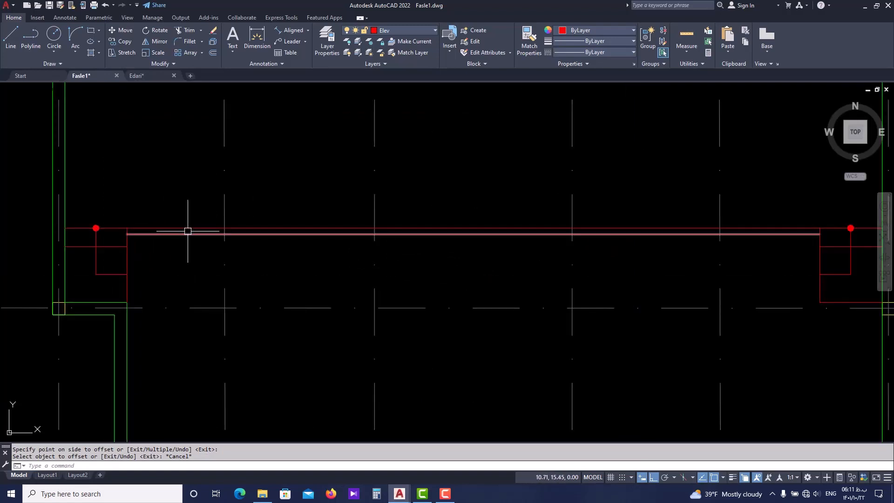
scroll(186, 232, "down", 2)
middle_click_drag(353, 256, 353, 253)
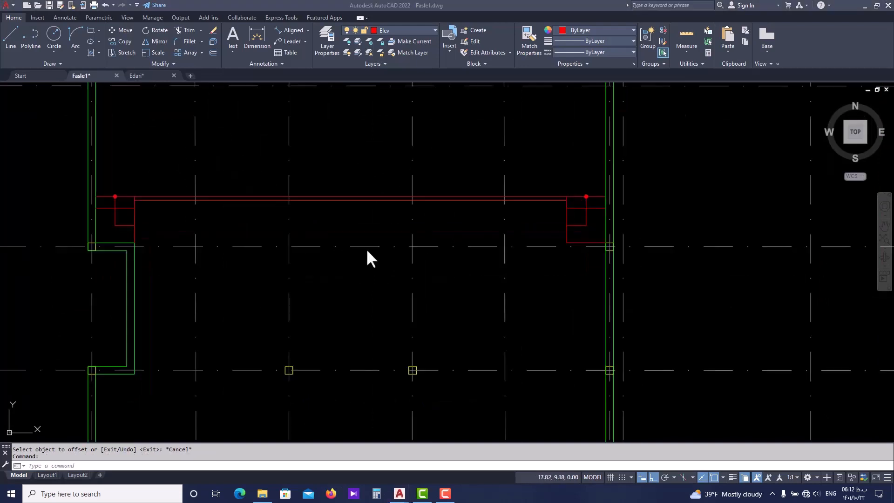
scroll(178, 207, "up", 2)
scroll(423, 220, "down", 2)
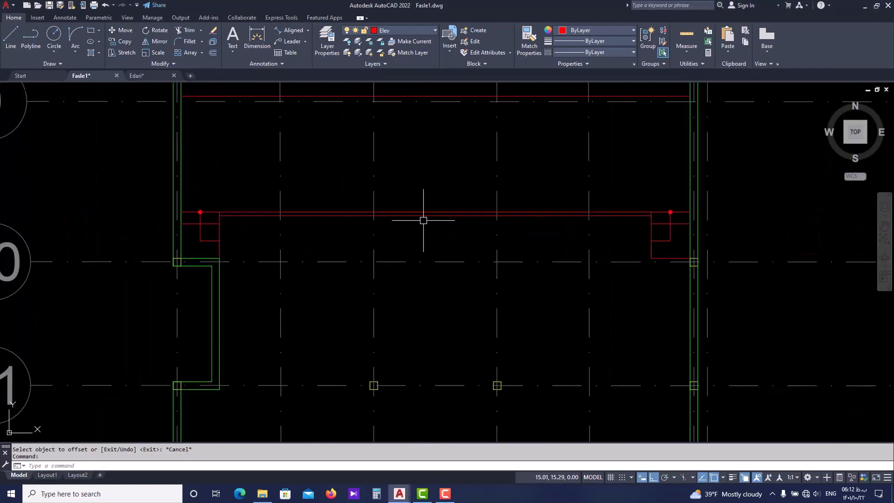
scroll(409, 263, "down", 3)
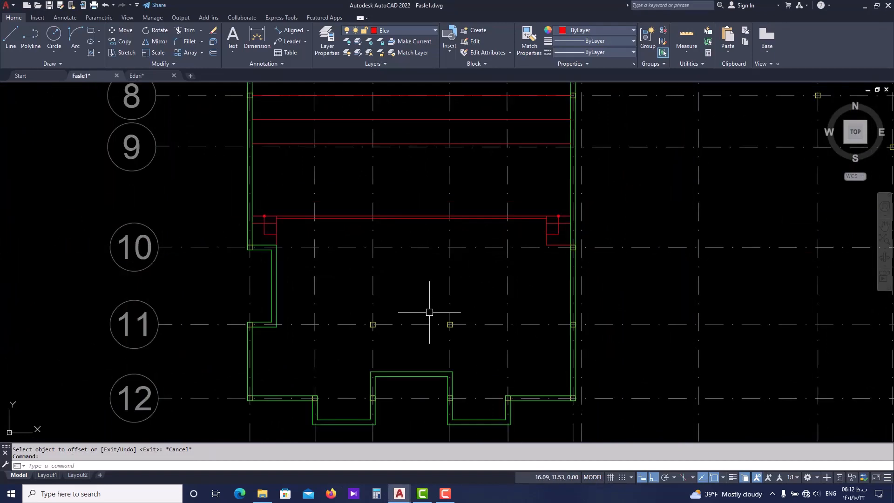
Switch to Edari.dwg and measure the distance from the stage's front line to the north face of the west partition wall
left_click(150, 76)
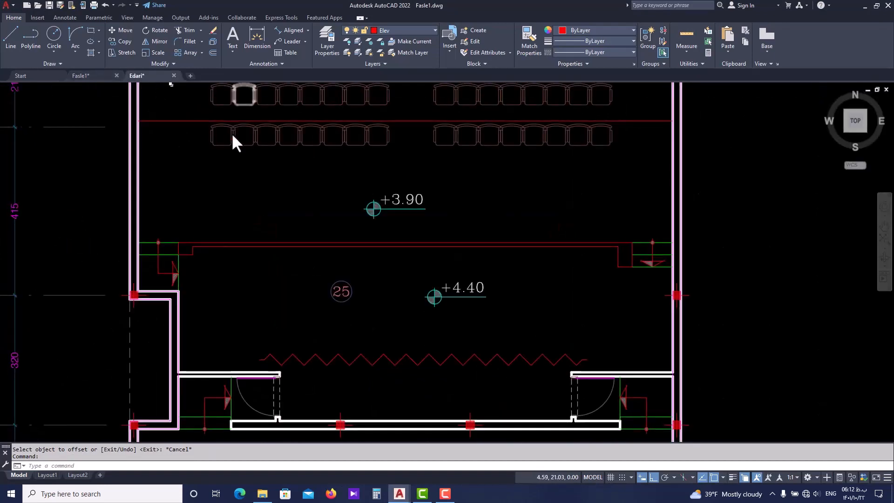
scroll(234, 140, "down", 3)
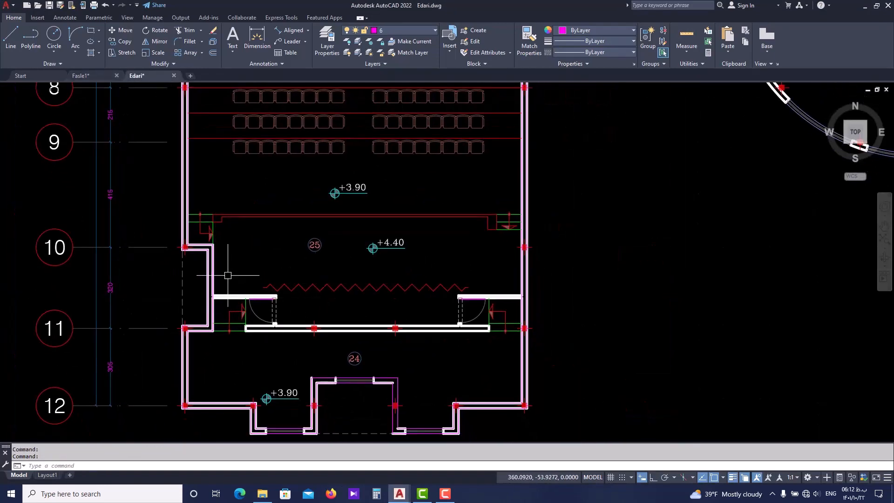
scroll(228, 276, "up", 2)
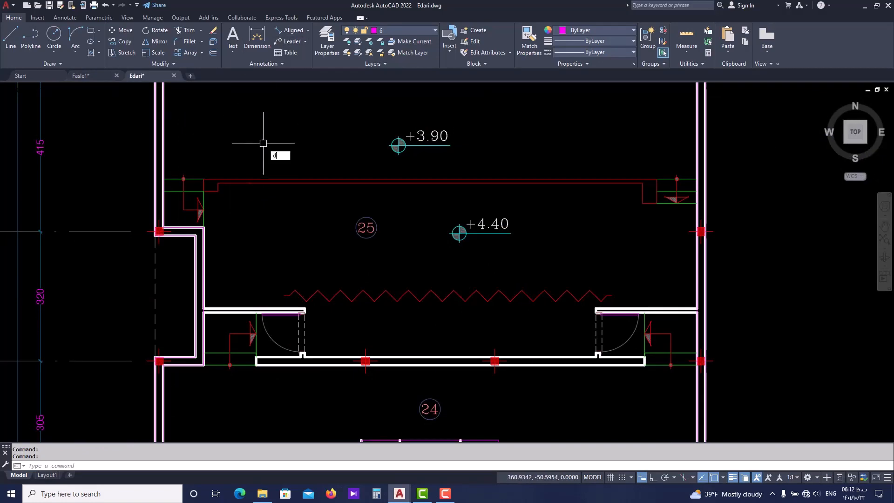
type("i")
key("Return")
scroll(242, 179, "up", 2)
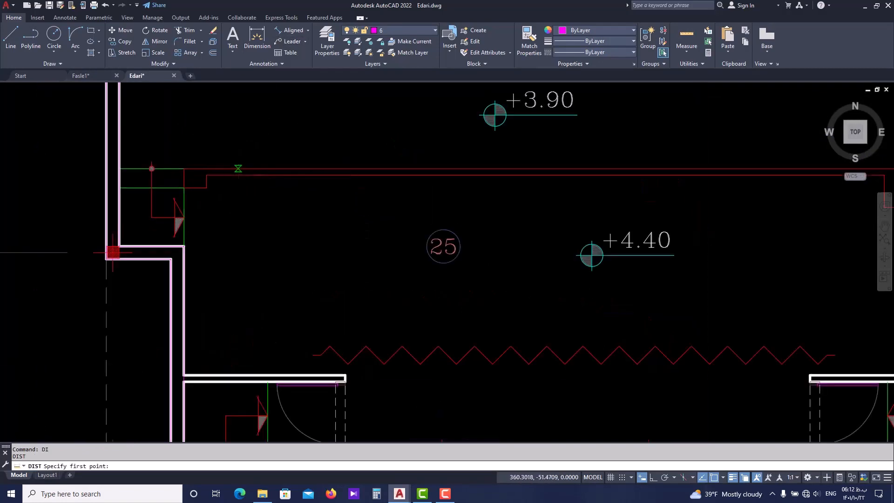
left_click(238, 168)
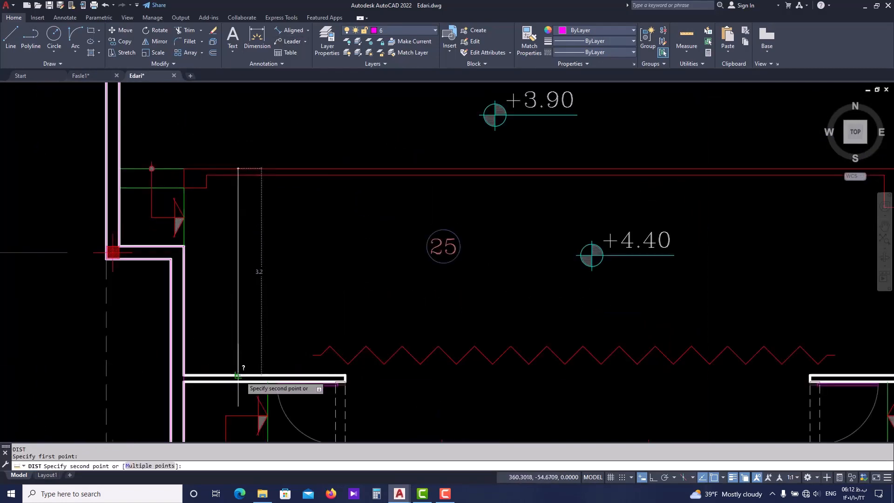
key("Escape")
Measure the clear distance between the west partition wall and the stage's rear wall beside the door
scroll(235, 361, "down", 2)
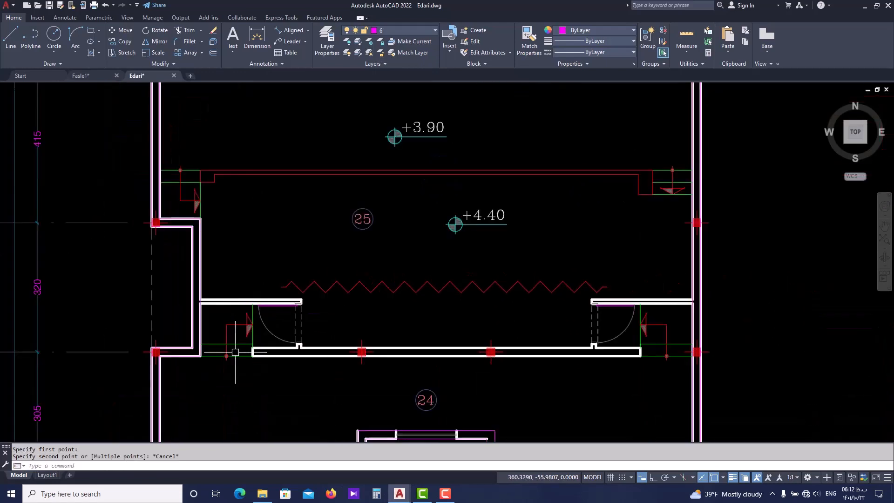
key("Return")
scroll(265, 321, "up", 2)
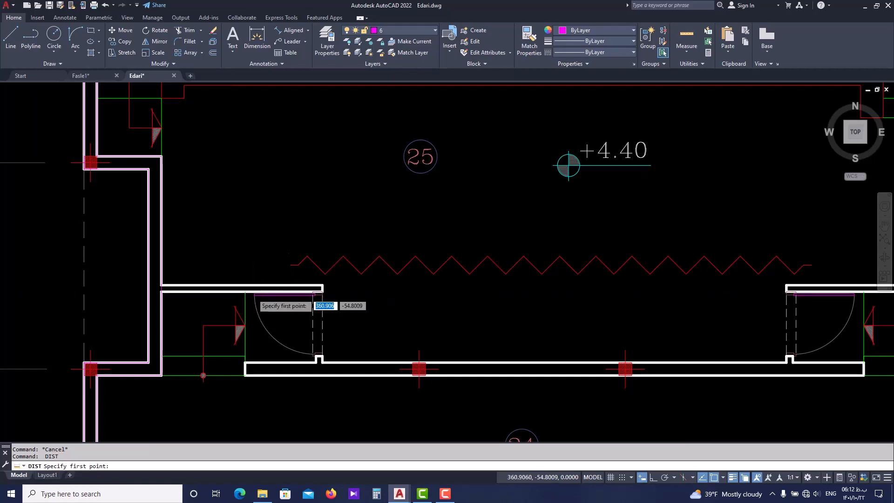
scroll(247, 290, "up", 2)
scroll(244, 289, "down", 2)
left_click(245, 396)
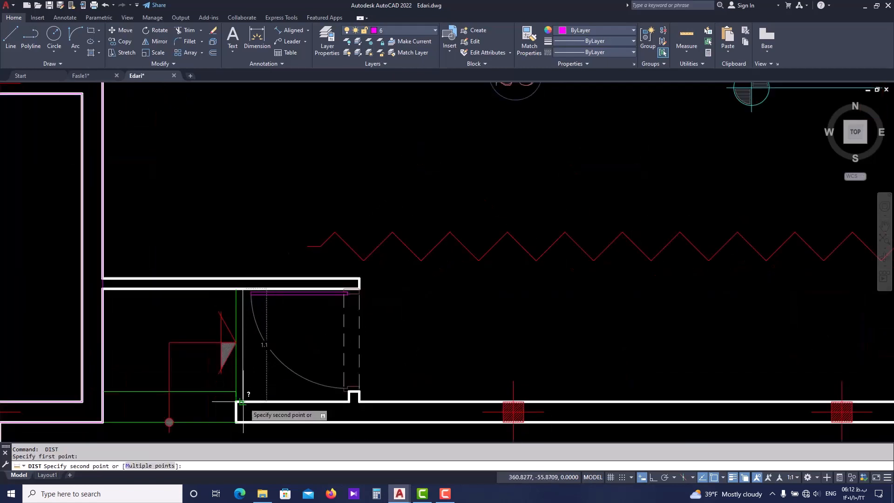
key("Escape")
Measure again in Edari.dwg the distance from the stage's front line to the north face of the west partition wall
scroll(248, 349, "down", 2)
type("dist")
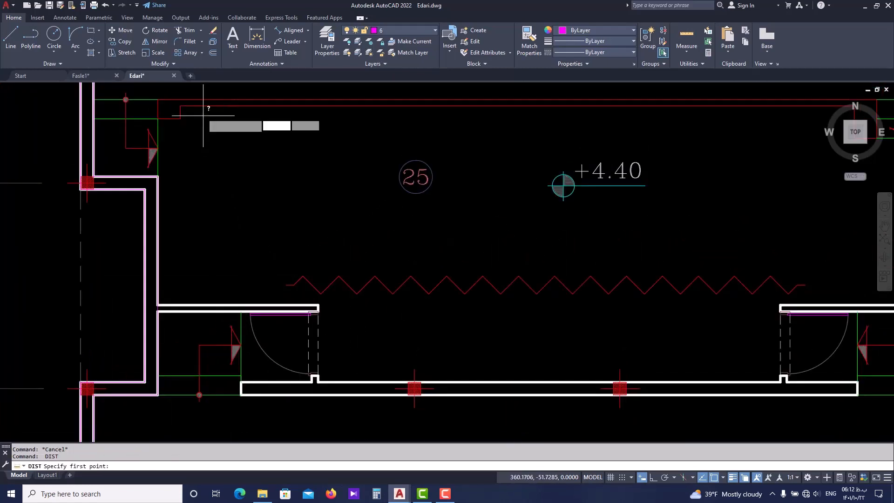
key("Return")
left_click(196, 99)
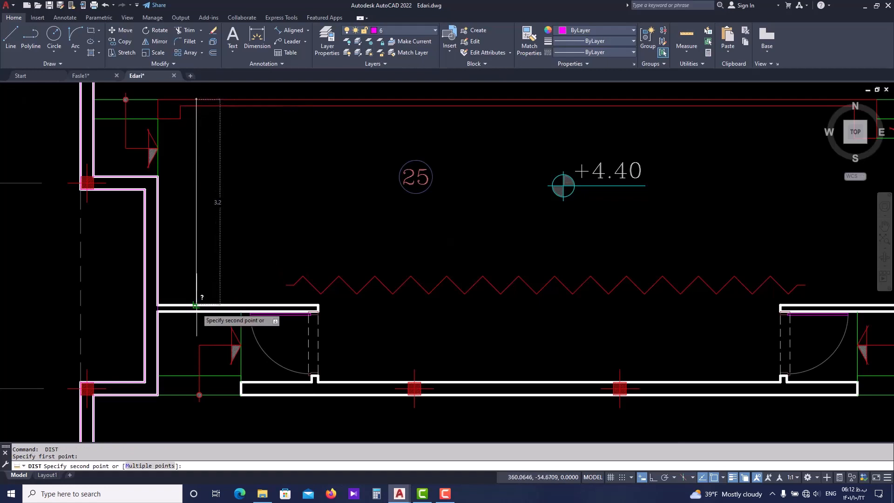
key("Escape")
Switch to Fasle1.dwg and offset the stage's front line 3.20 toward the south
left_click(93, 75)
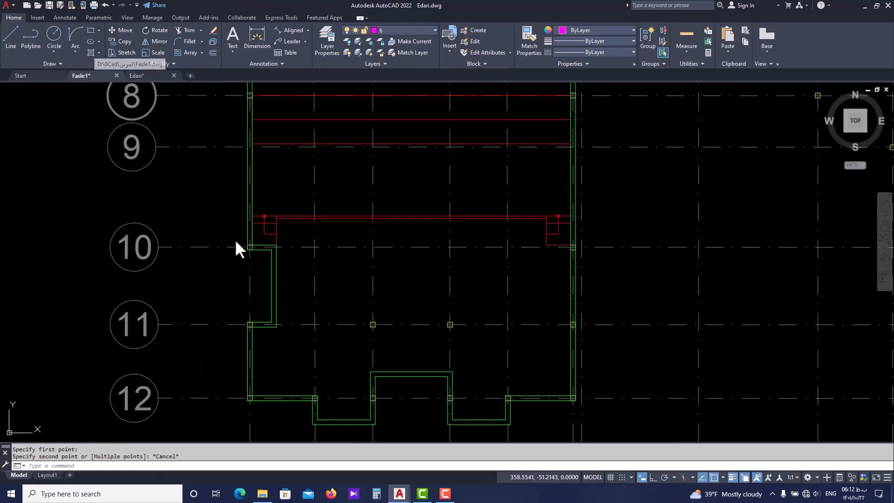
scroll(235, 247, "down", 1)
scroll(275, 205, "up", 5)
left_click(259, 192)
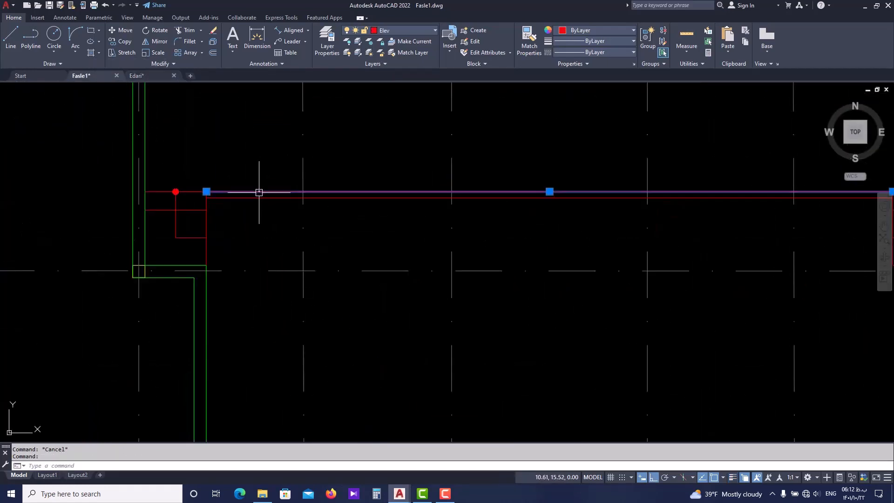
type("o")
key("Return")
type("3.2")
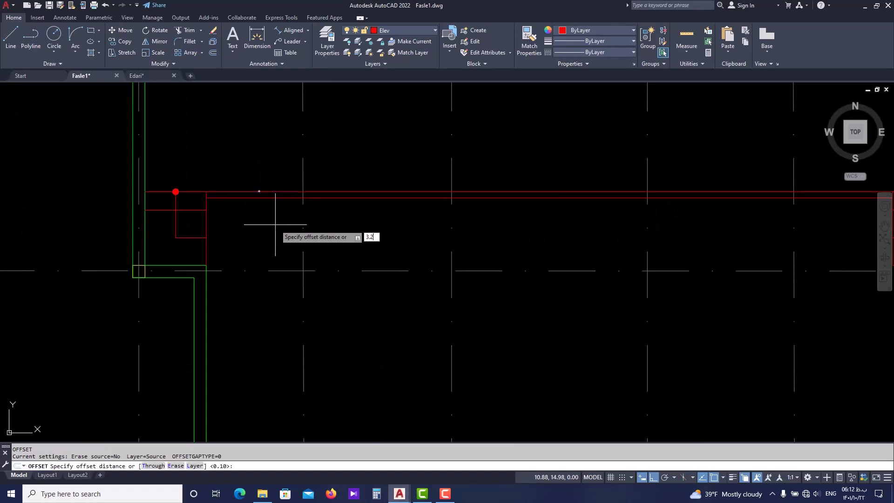
type("0")
key("Return")
scroll(275, 224, "down", 2)
left_click(294, 281)
key("Escape")
middle_click_drag(269, 335, 266, 316)
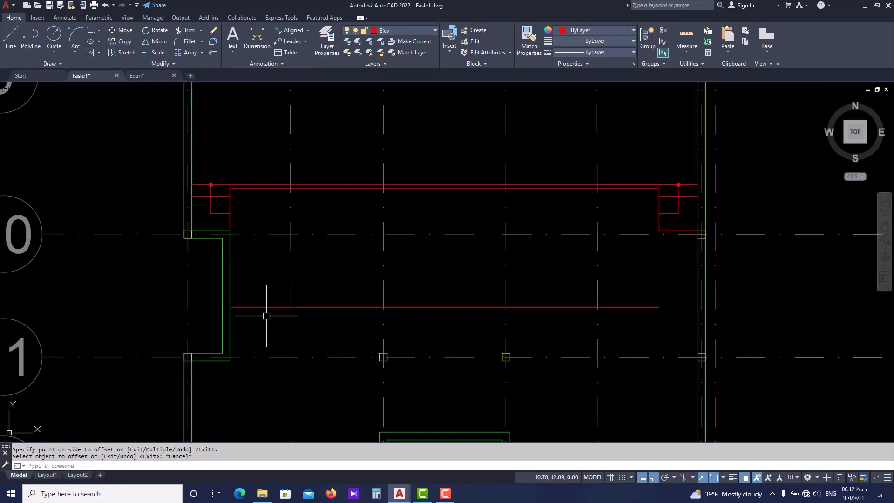
Offset the new backstage line 0.1 toward the south to give the partition wall its thickness
scroll(267, 316, "up", 2)
left_click(269, 302)
type("o")
key("Return")
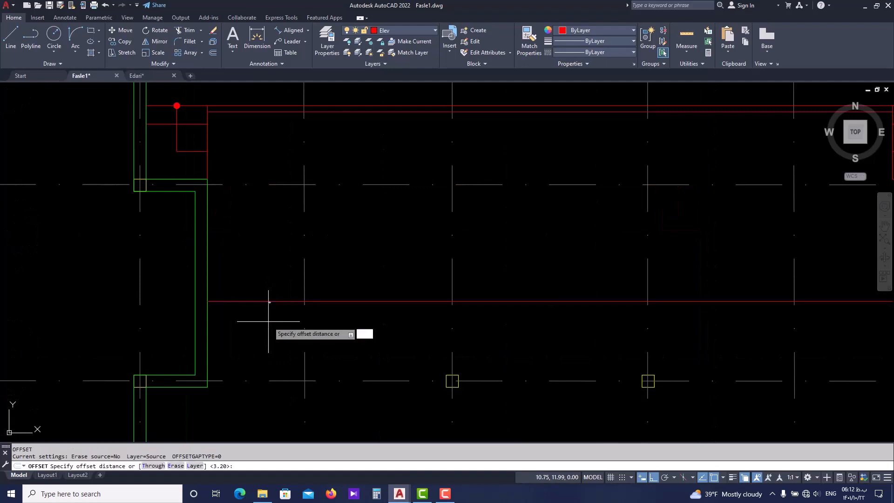
type("0.1")
key("Return")
left_click(269, 302)
left_click(269, 321)
key("Escape")
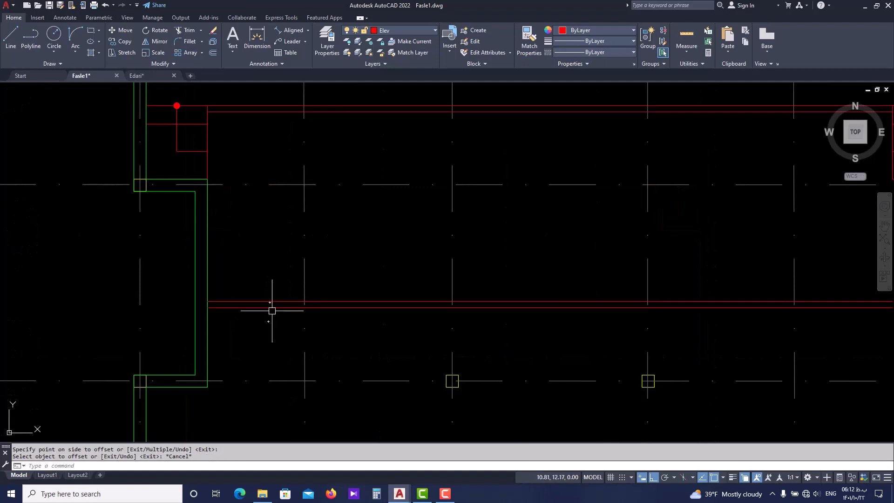
Offset the partition's lower line 1.1 toward the south to place the rear wall's north face
key("Return")
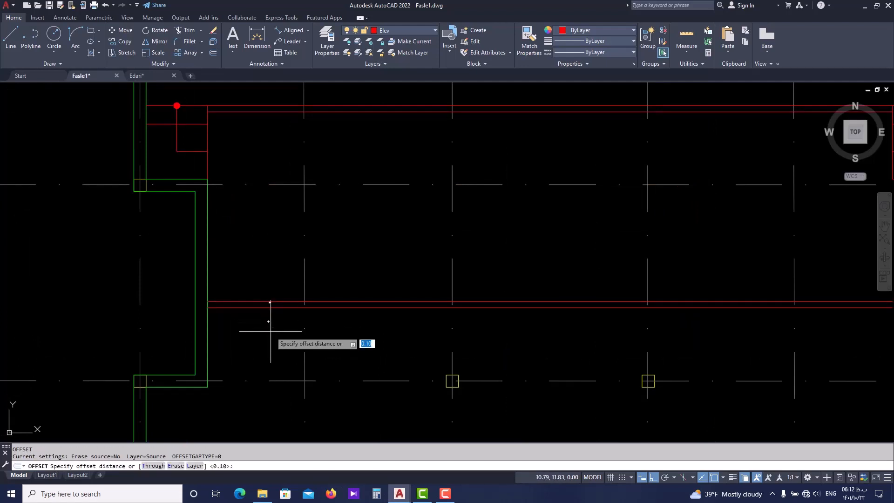
type("1.1")
key("Return")
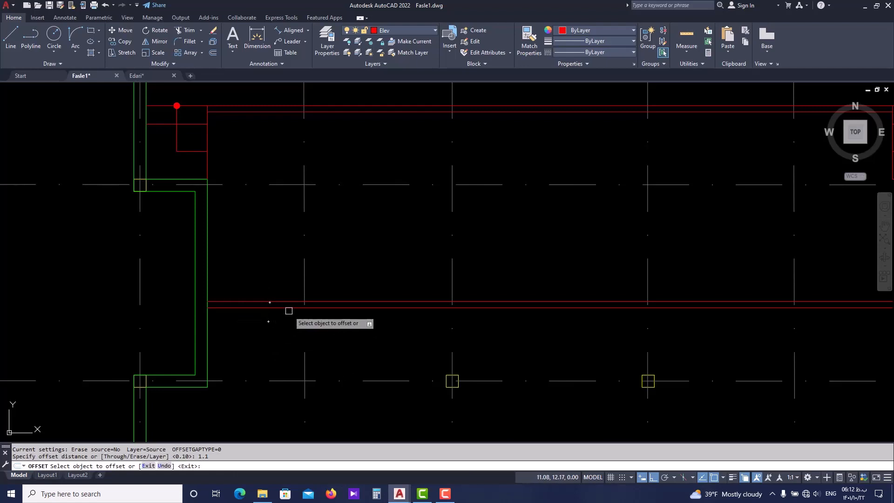
left_click(290, 309)
key("Escape")
Offset the rear wall's north line 0.1 toward the south
key("Return")
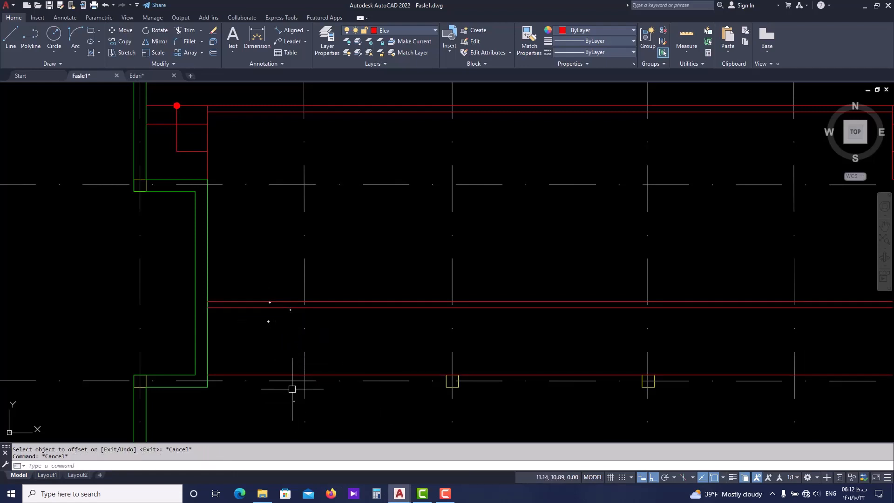
type("0.1")
key("Return")
left_click(294, 374)
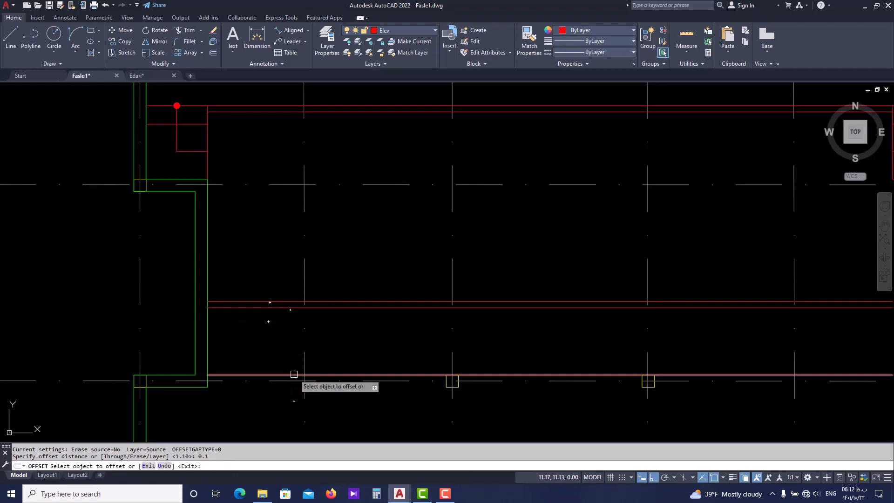
left_click(294, 400)
key("Escape")
middle_click_drag(283, 329, 278, 353)
left_click(267, 321)
left_click(249, 351)
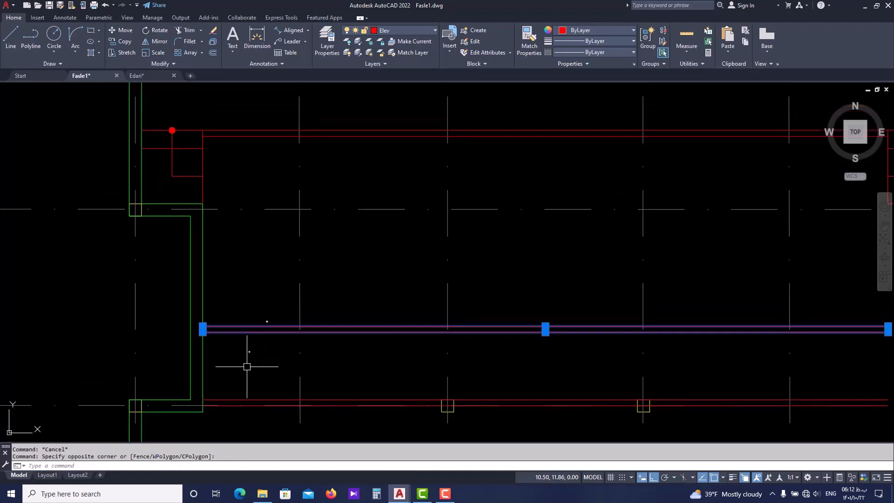
left_click(250, 398)
left_click(396, 403)
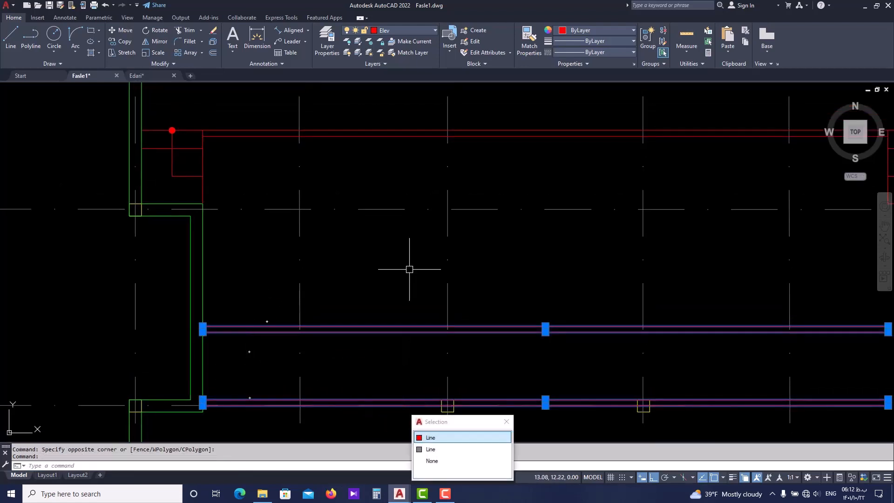
left_click(479, 438)
key("Escape")
scroll(402, 405, "up", 2)
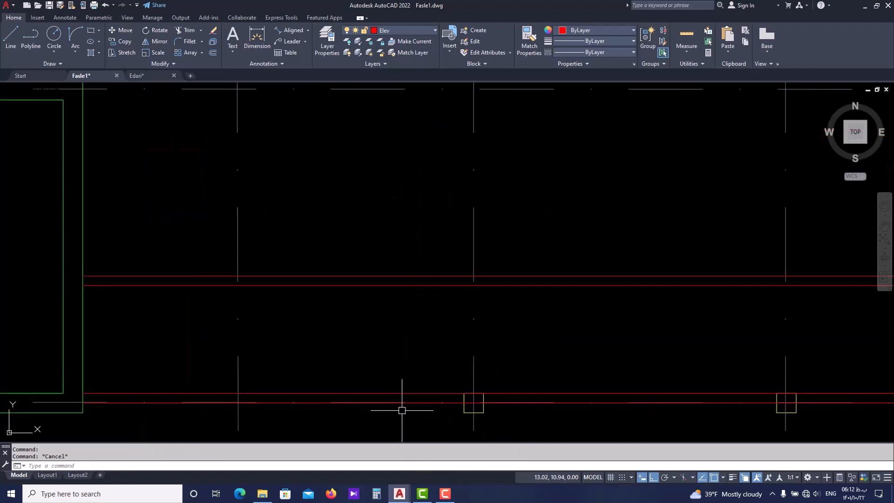
left_click(402, 404)
key("Escape")
Move the four offset backstage lines, both of the partition and both of the rear wall, to the wall layer
left_click(402, 405)
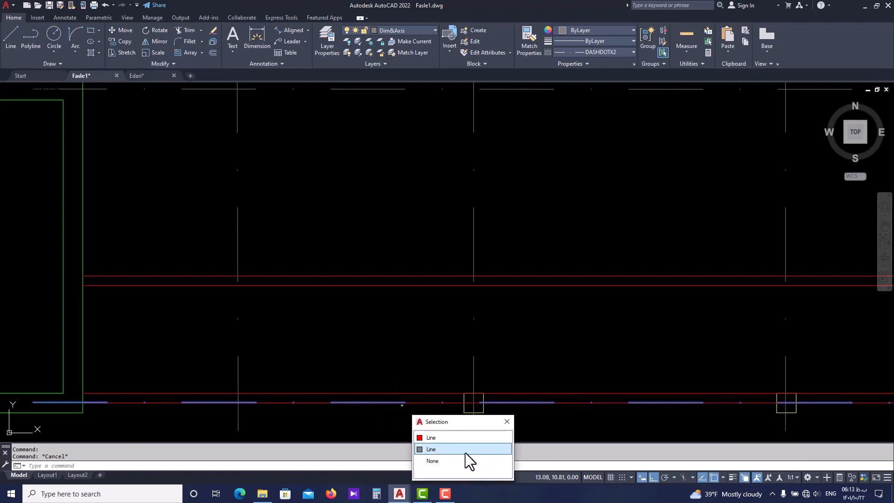
left_click(431, 438)
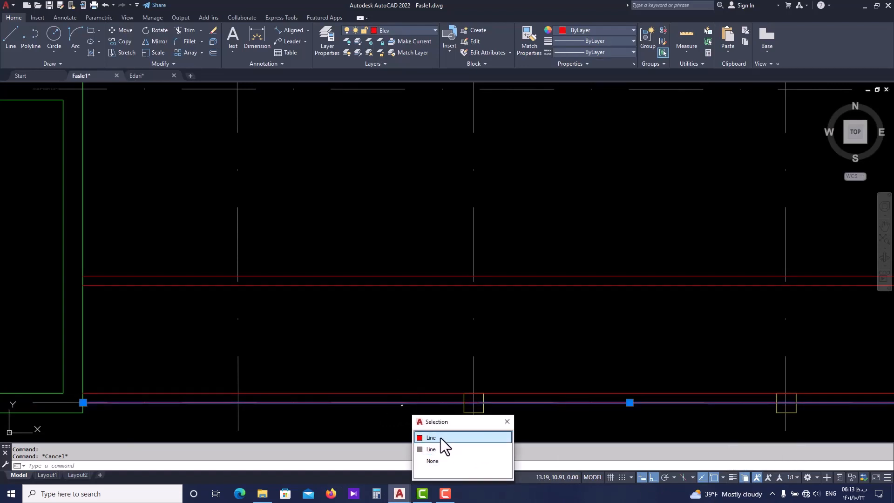
left_click(441, 438)
left_click(430, 393)
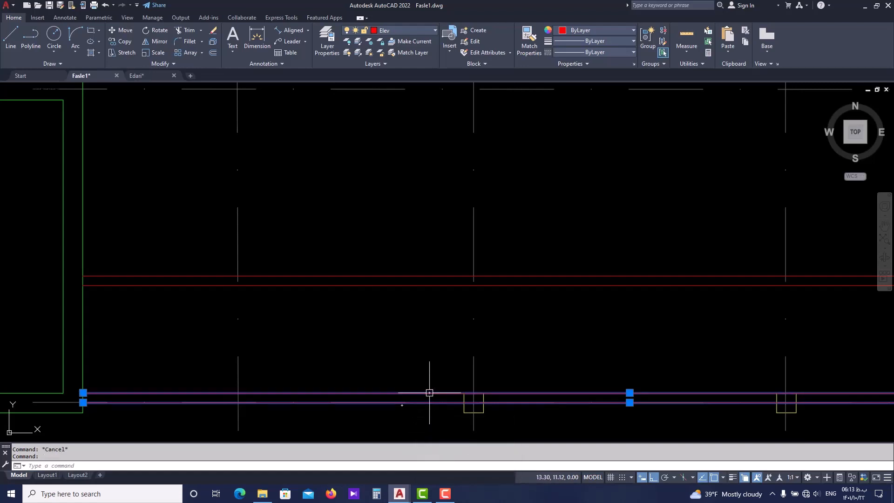
left_click(426, 267)
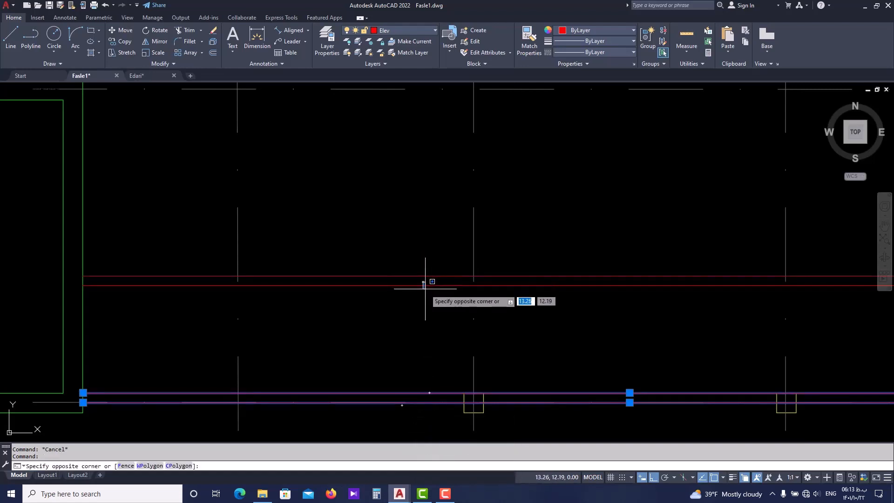
left_click(425, 290)
scroll(422, 276, "down", 4)
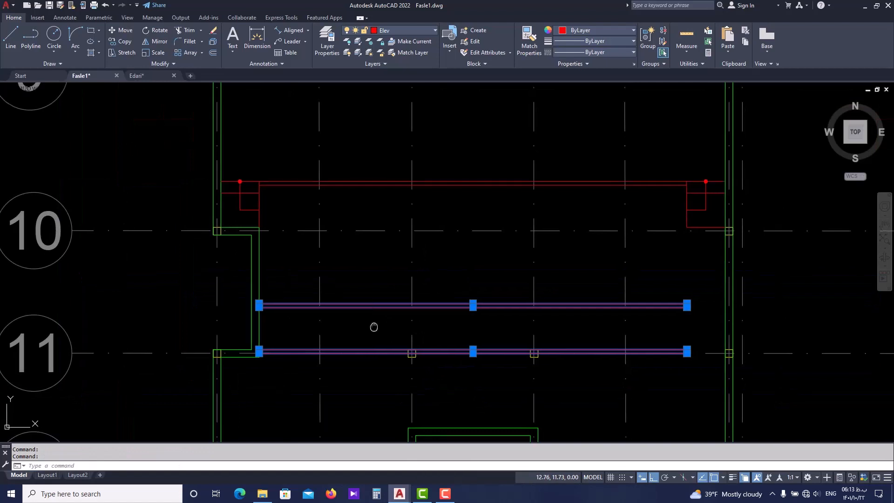
left_click(420, 31)
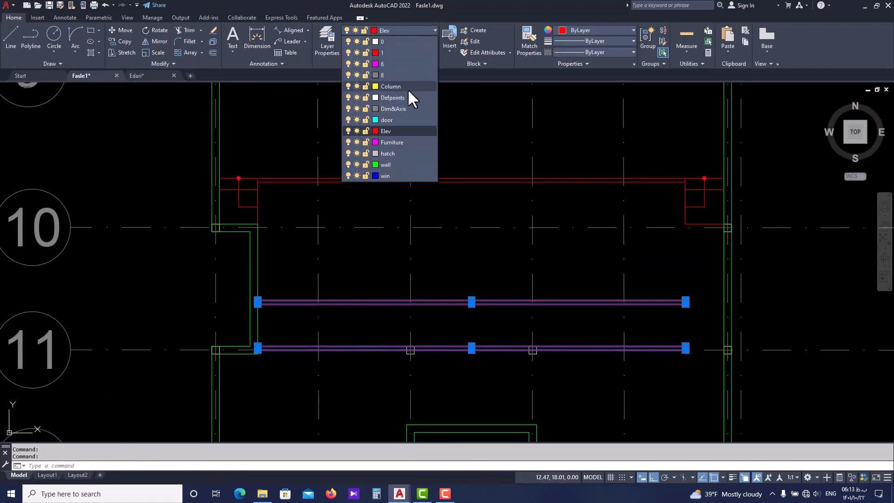
left_click(400, 163)
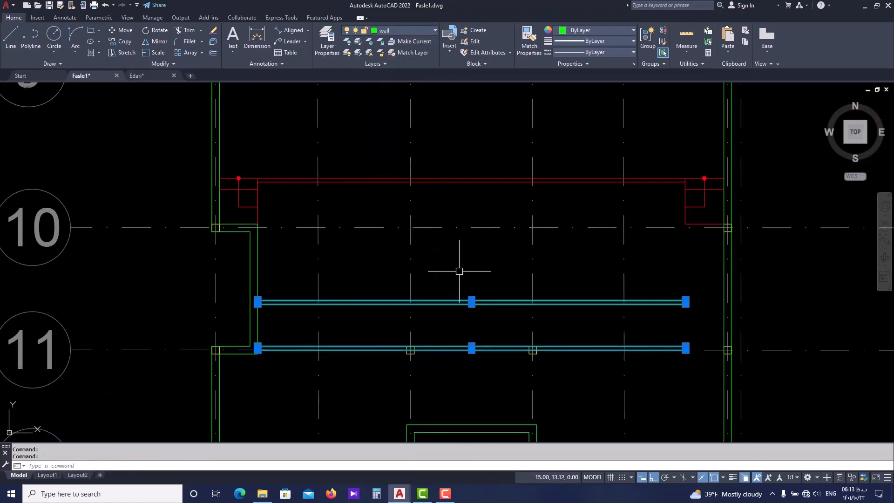
key("Escape")
Switch to Edari.dwg and measure the west partition's length from the west wall face to its free end
middle_click_drag(595, 313, 529, 310)
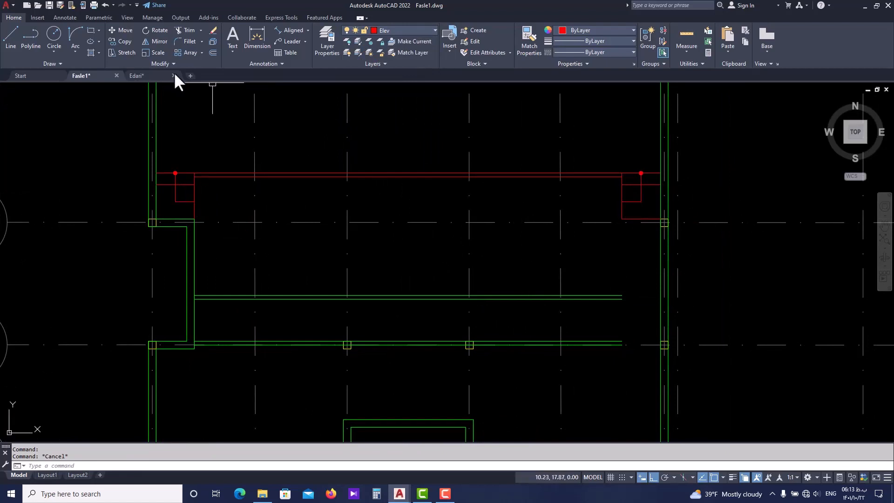
left_click(156, 74)
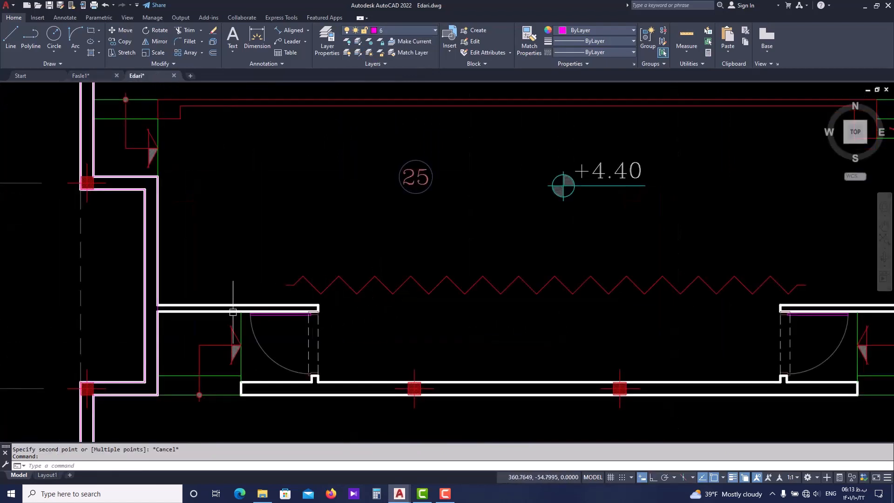
key("Escape")
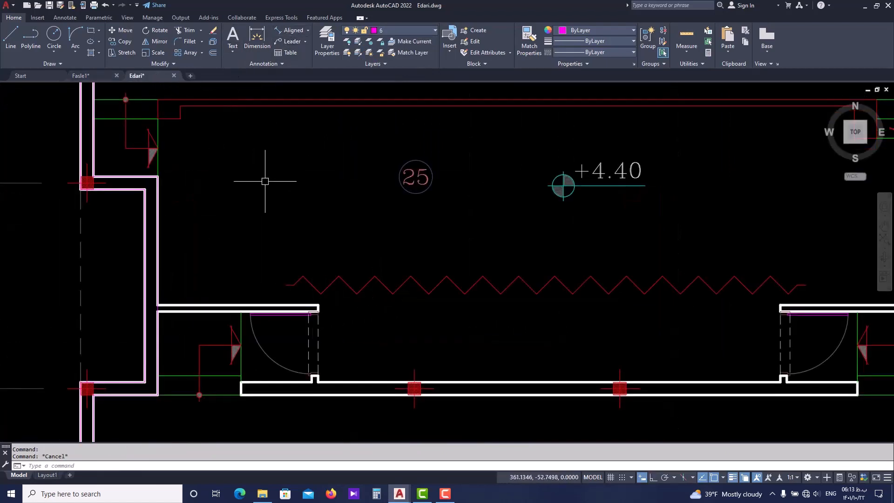
type("di")
key("Return")
scroll(170, 315, "up", 2)
left_click(153, 300)
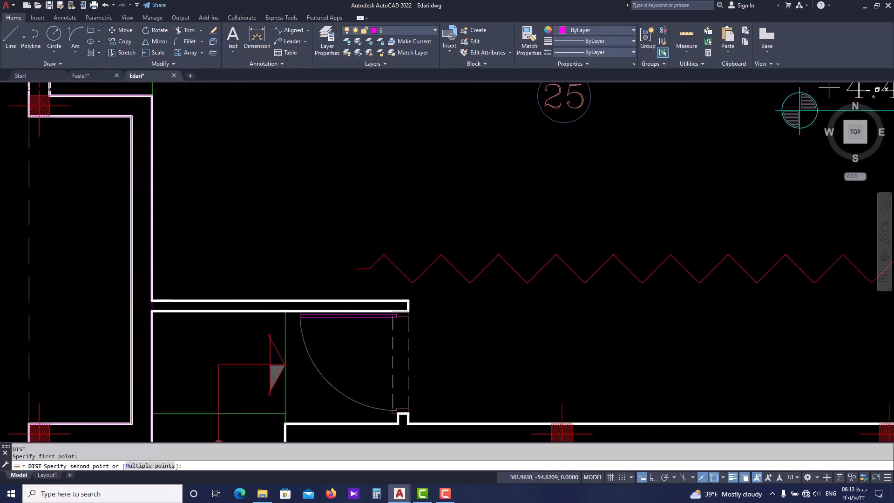
key("Escape")
In Fasle1.dwg, offset the east face of the west wall recess 2.5 toward the east to mark the partition's end
left_click(102, 73)
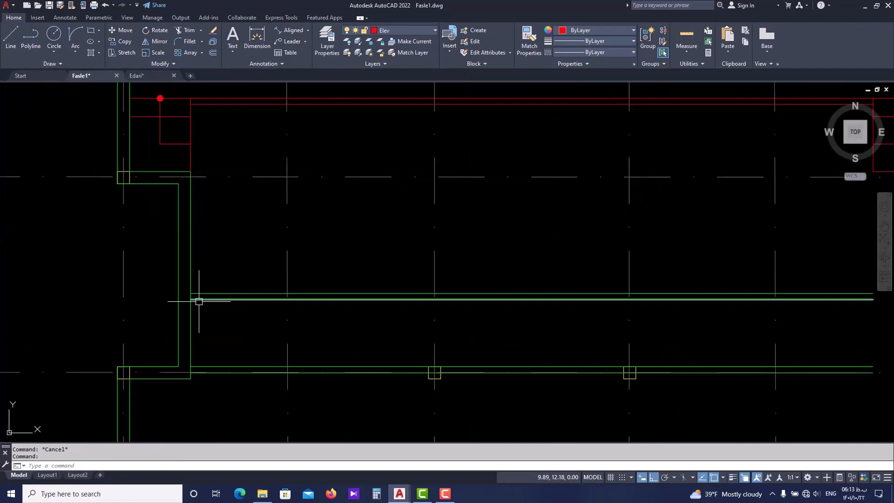
scroll(196, 299, "up", 2)
left_click(186, 325)
type("o")
key("Return")
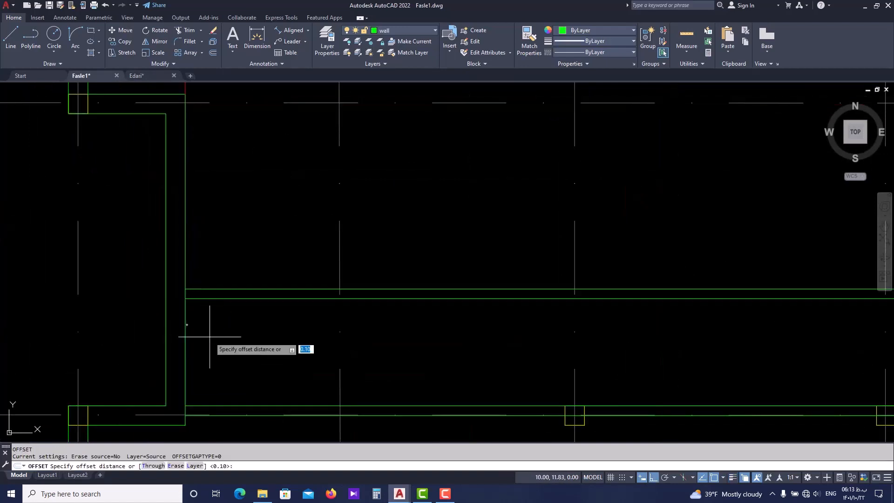
key("Return")
left_click(186, 326)
left_click(426, 325)
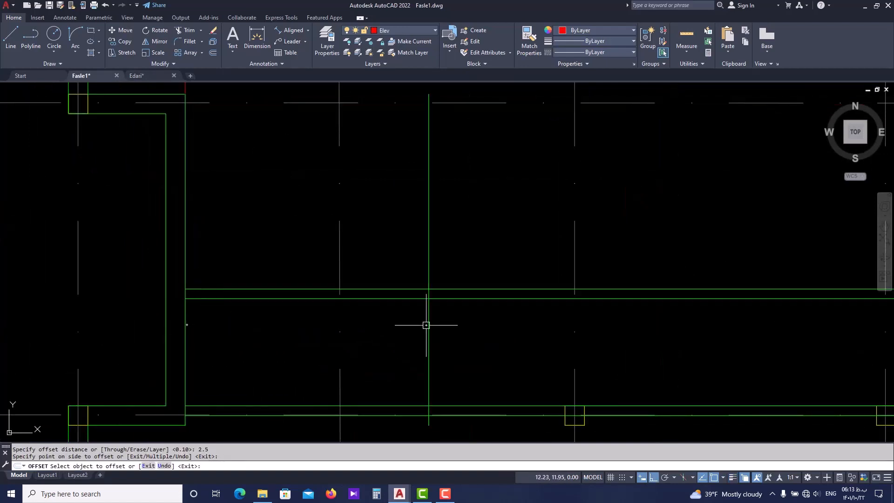
key("Return")
type("tr")
key("Return")
key("Escape")
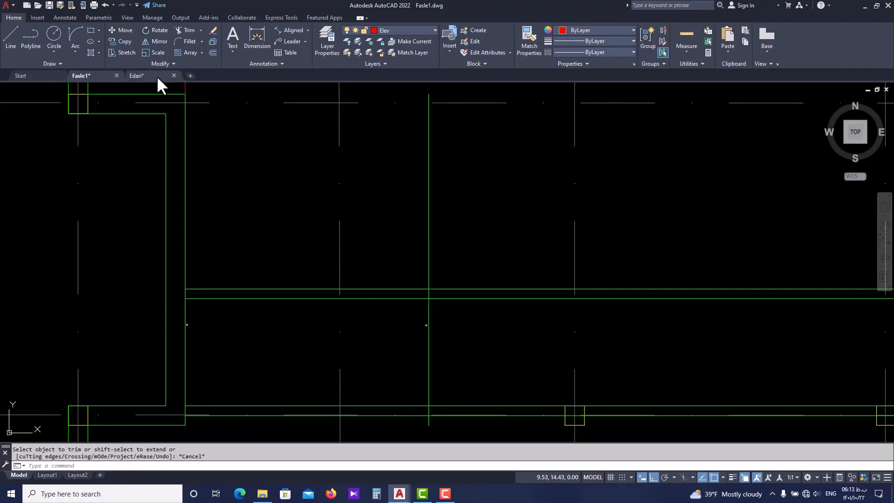
left_click(157, 76)
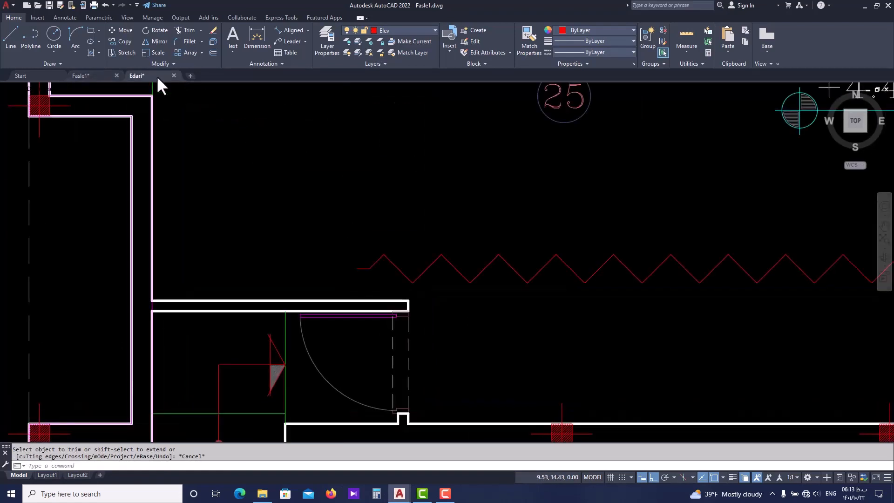
left_click(99, 76)
Trim both partition lines east of the vertical end line, and trim that line above and below the partition
type("tr")
key("Return")
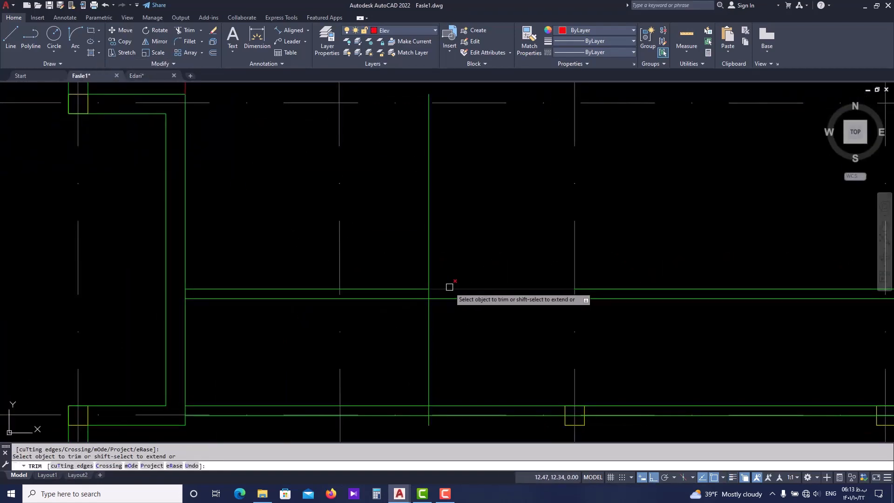
left_click(449, 287)
left_click(448, 298)
left_click(431, 278)
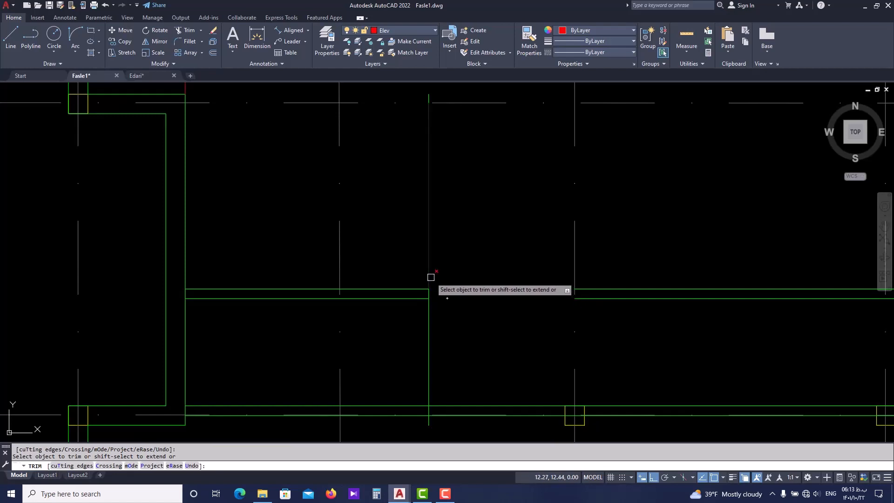
left_click(429, 306)
key("Escape")
Erase the leftover partition lines farther east and the leftover piece of the vertical end line at the rear wall
scroll(515, 307, "down", 2)
left_click(617, 288)
left_click(600, 321)
type("e")
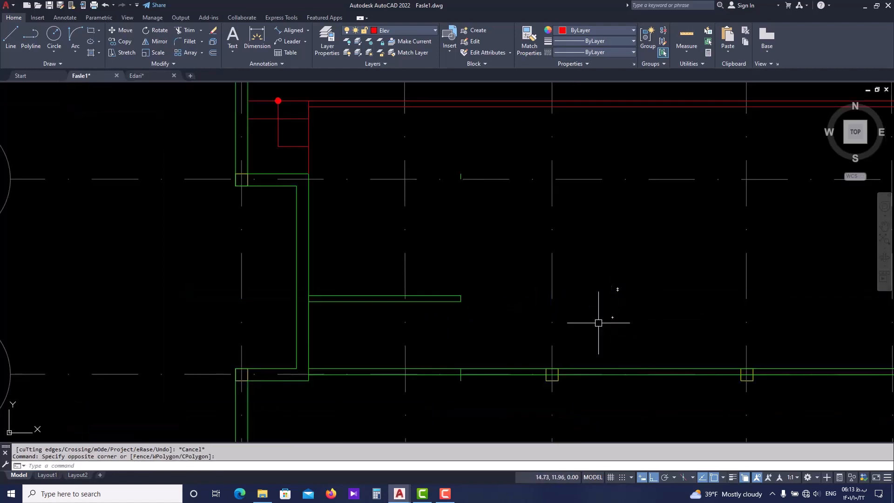
middle_click_drag(534, 362, 495, 344)
scroll(428, 360, "up", 4)
left_click(423, 356)
left_click(403, 363)
type("e")
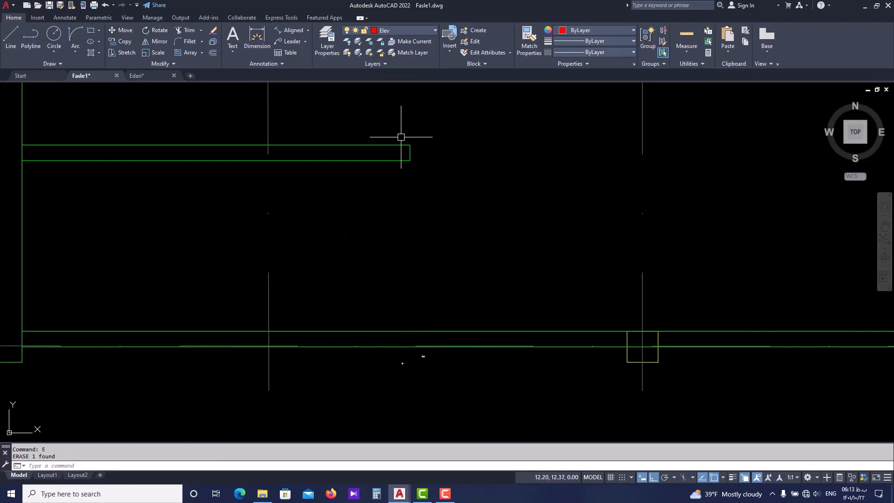
Switch to Edari.dwg and examine the west partition, the side door and the west end of the rear wall
left_click(149, 80)
middle_click_drag(351, 288, 341, 220)
scroll(340, 217, "down", 2)
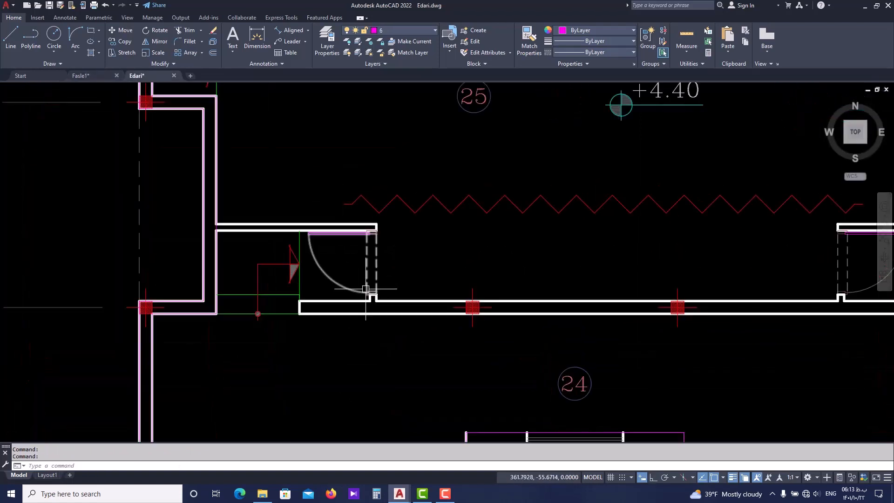
scroll(368, 302, "up", 2)
middle_click_drag(368, 292, 353, 325)
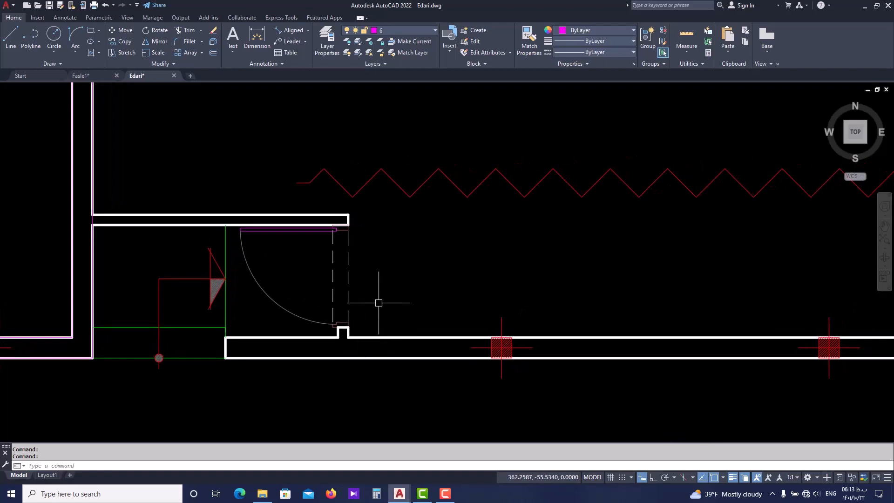
scroll(333, 313, "down", 2)
middle_click_drag(378, 303, 326, 315)
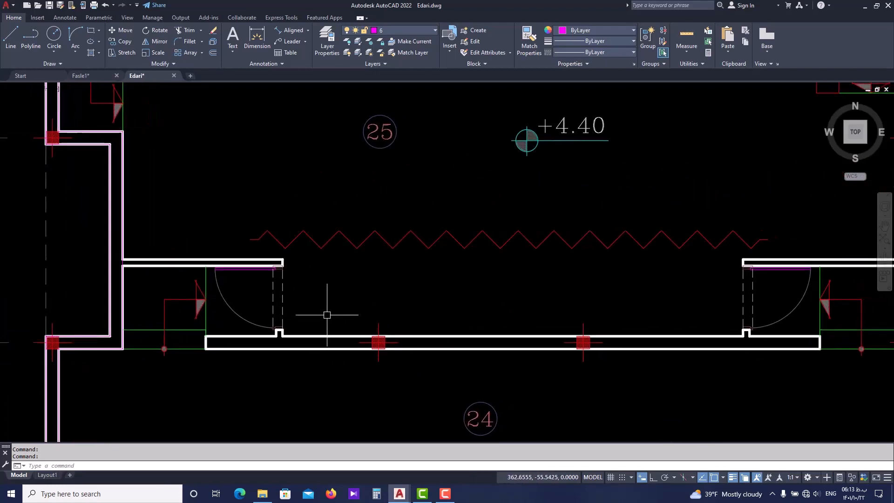
scroll(289, 305, "up", 2)
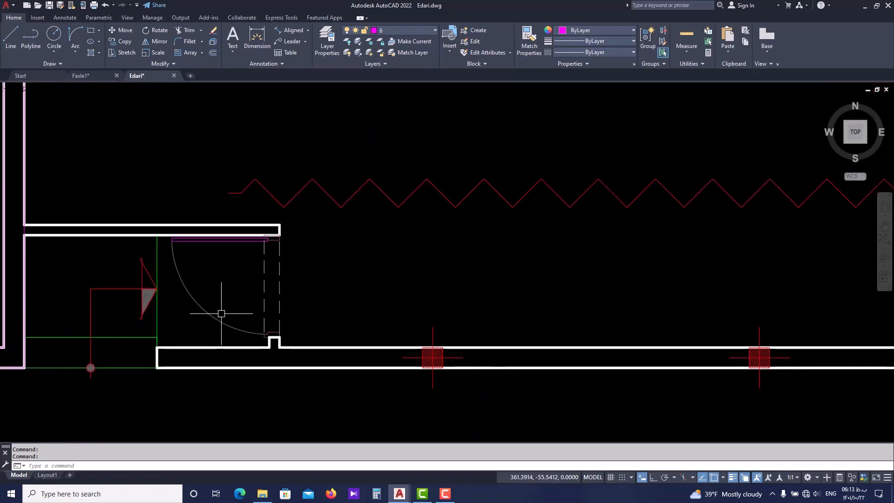
middle_click_drag(222, 313, 222, 309)
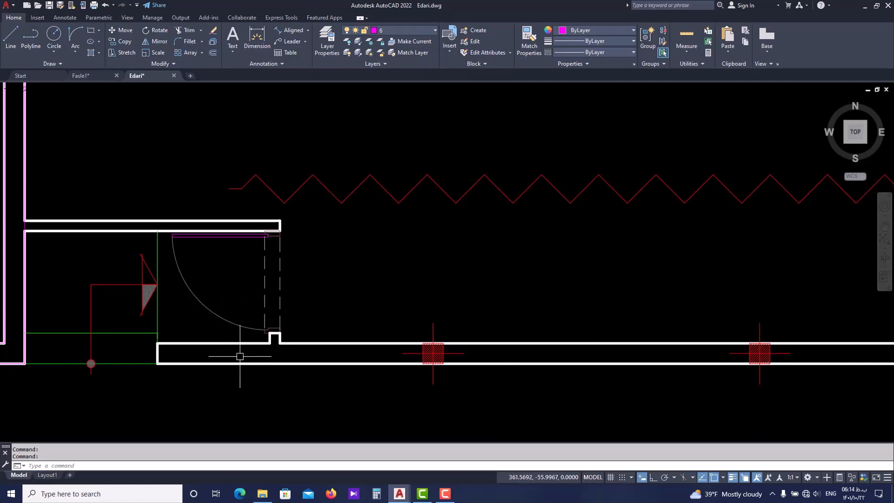
scroll(274, 285, "down", 2)
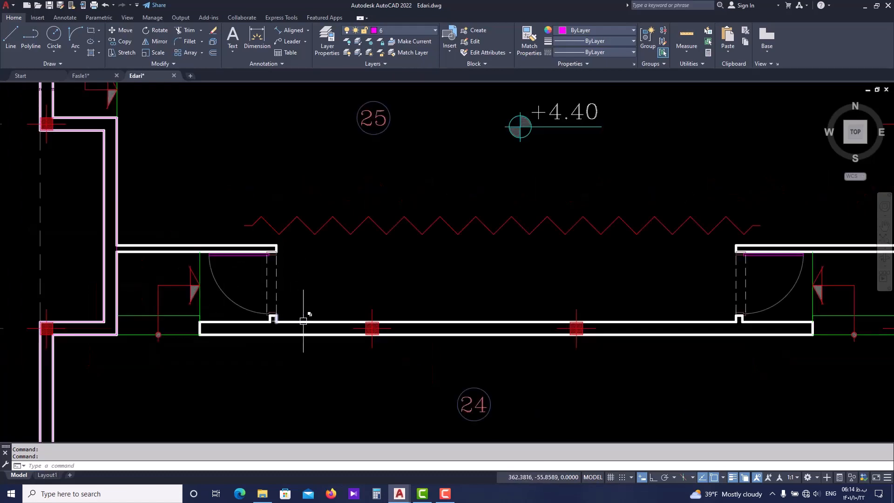
scroll(287, 303, "down", 2)
scroll(196, 317, "up", 2)
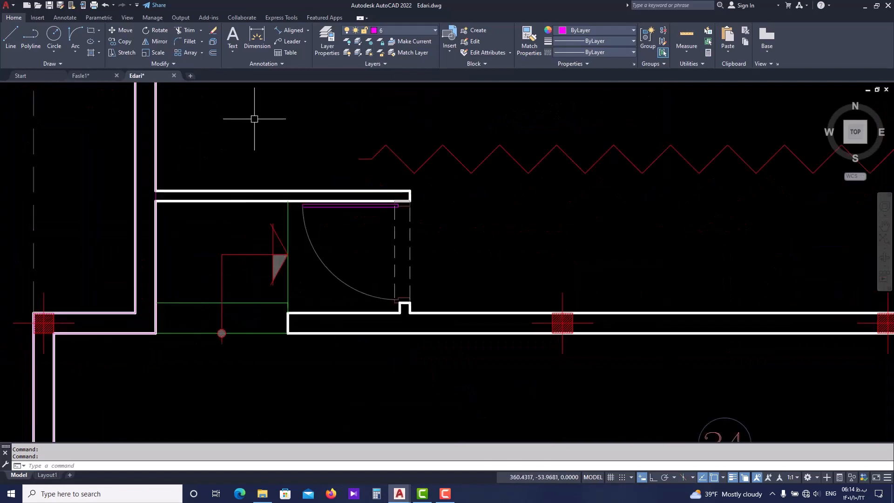
left_click(292, 30)
key("Escape")
key("Escape")
key("Escape")
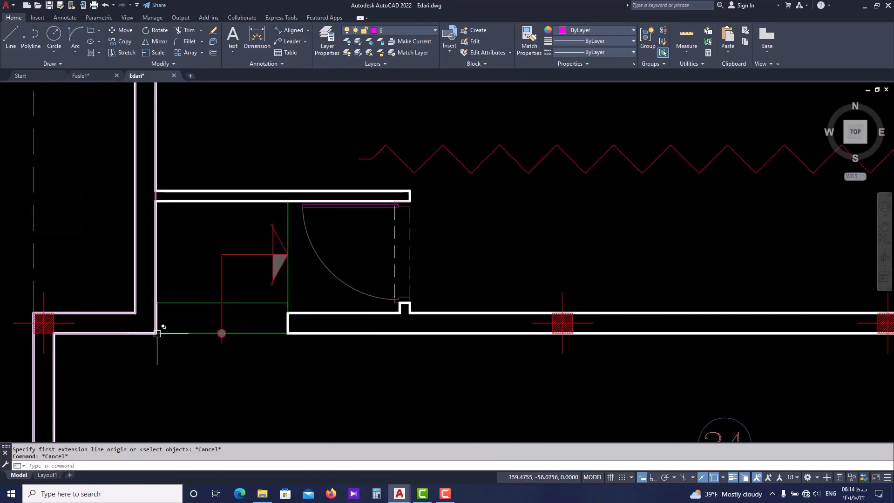
Measure the distance from the west recess's outer corner to the west end of the rear wall
type("dist")
key("Return")
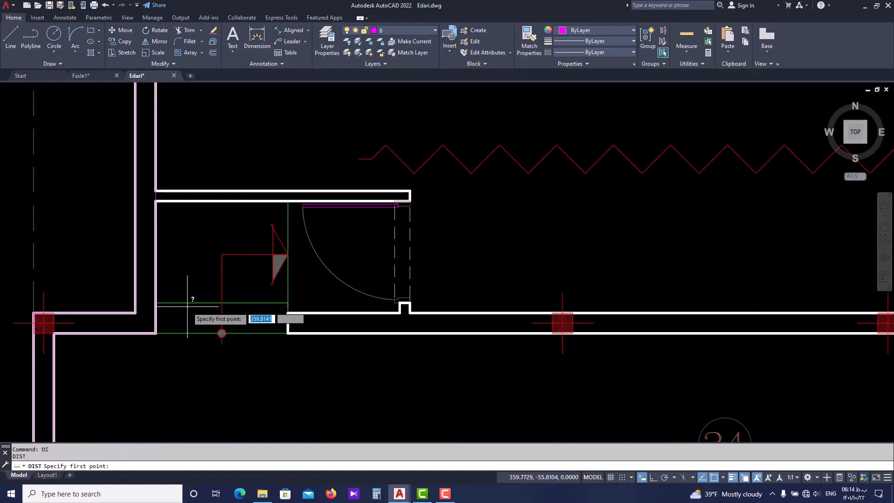
left_click(156, 332)
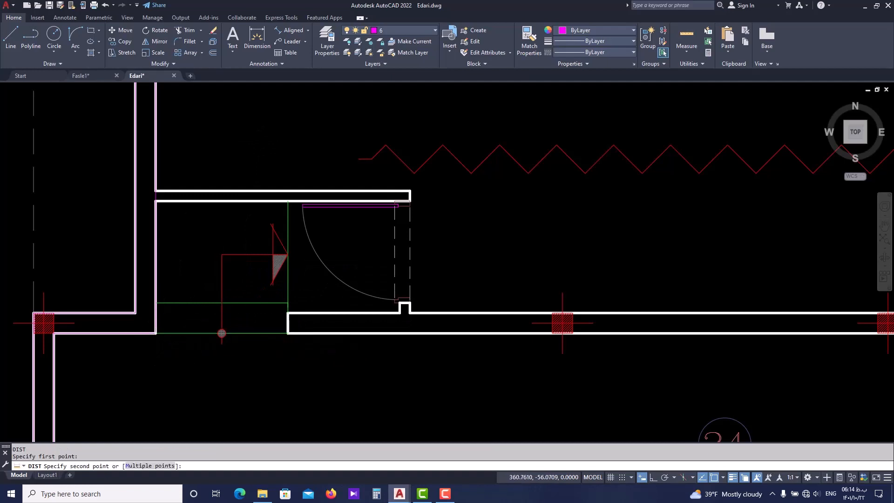
key("Escape")
In Fasle1.dwg, offset the east face of the west wall recess 1.3 toward the east to mark the rear wall's end
left_click(100, 75)
scroll(225, 290, "down", 2)
middle_click_drag(181, 270, 216, 262)
key("Escape")
key("Escape")
scroll(161, 327, "up", 4)
left_click(74, 233)
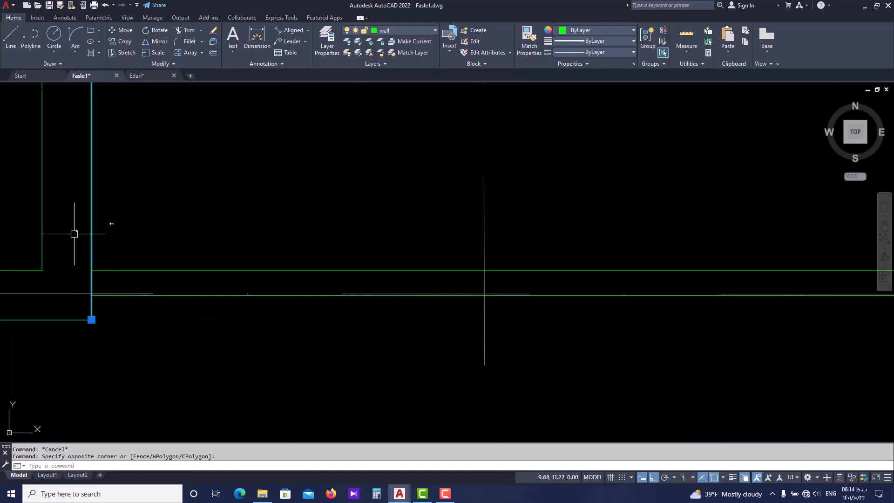
type("o")
key("space")
type("1.3")
key("space")
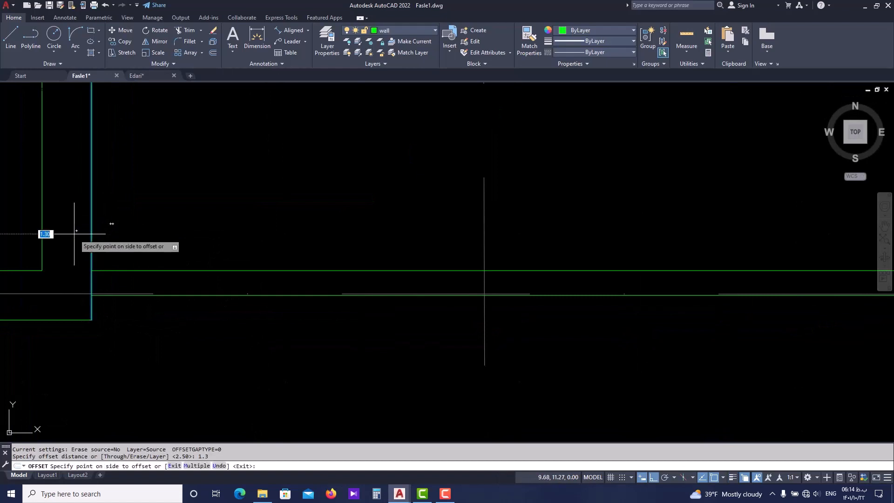
left_click(208, 257)
key("Escape")
key("Escape")
Fillet the new vertical line with the rear wall's north and south lines at radius 0 to square off its west end
type("f")
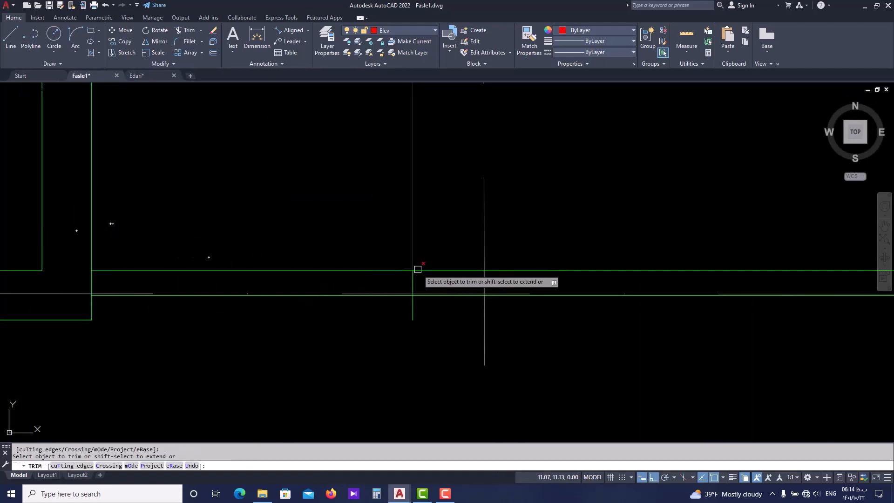
key("space")
left_click(414, 279)
left_click(417, 271)
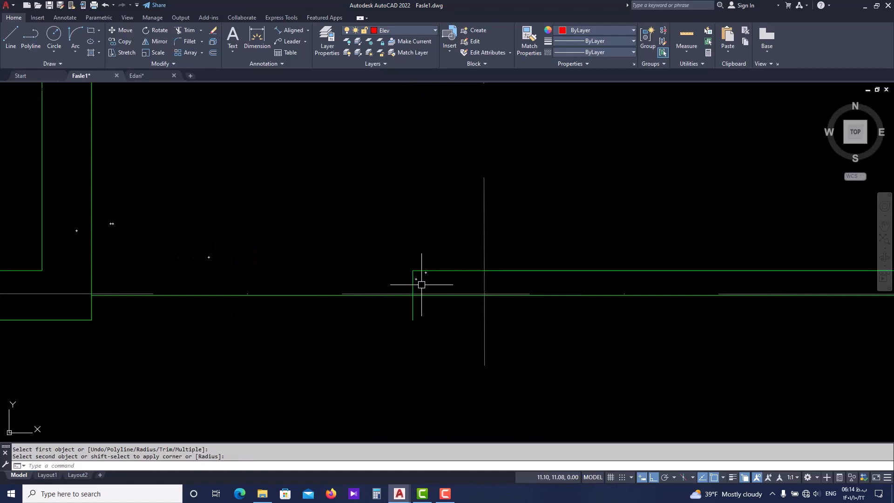
key("space")
left_click(413, 282)
left_click(430, 296)
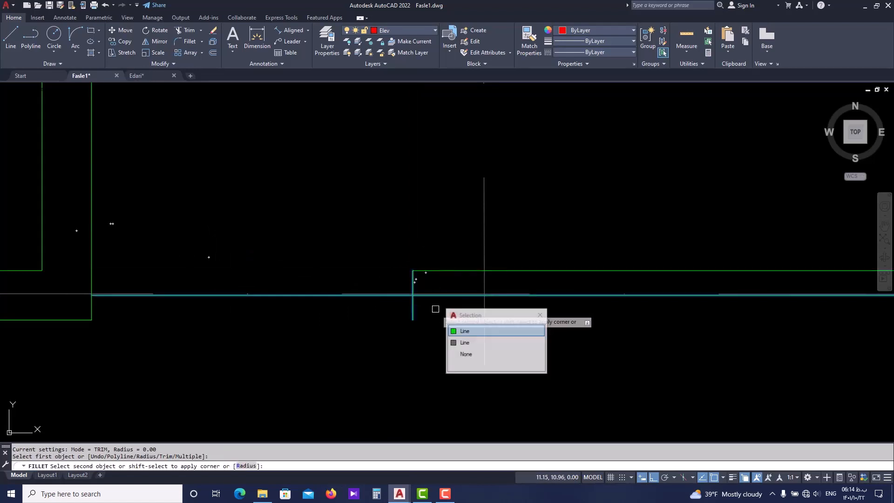
left_click(480, 334)
key("Escape")
Compare the partition and rear wall with the same area in Edari.dwg and return to Fasle1.dwg
scroll(449, 314, "down", 6)
middle_click_drag(455, 276, 397, 278)
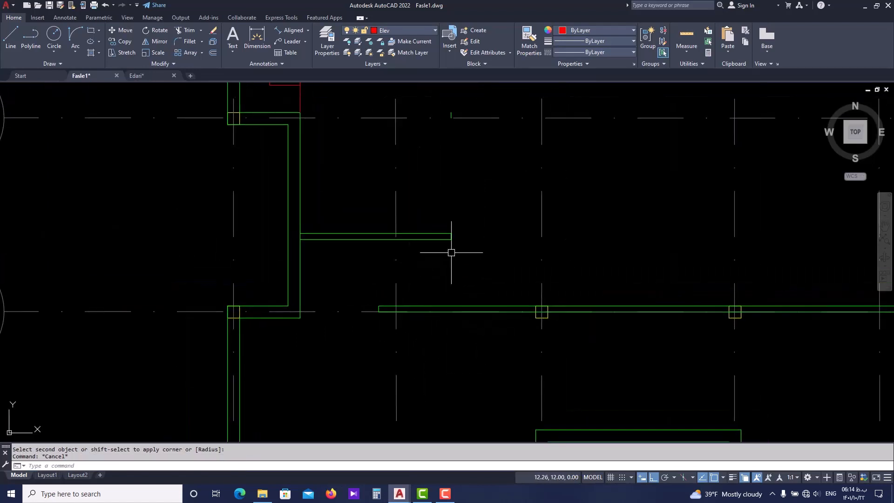
mouse_move(451, 251)
middle_mouse_down()
mouse_move(419, 287)
mouse_move(398, 284)
middle_mouse_up()
scroll(422, 285, "down", 2)
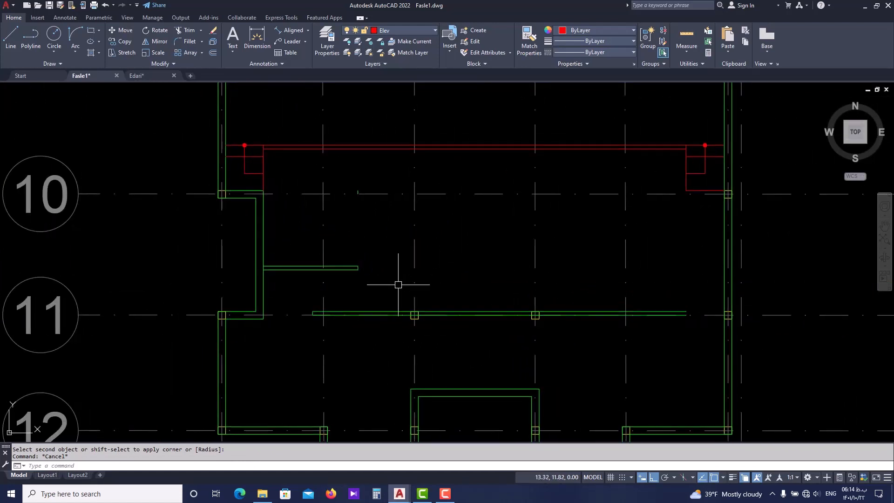
scroll(348, 286, "up", 4)
scroll(369, 239, "down", 2)
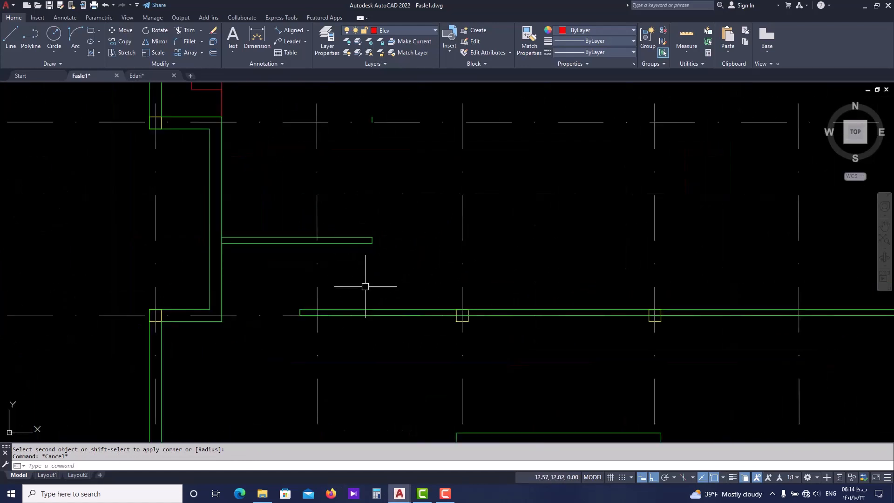
scroll(365, 285, "down", 2)
left_click(150, 74)
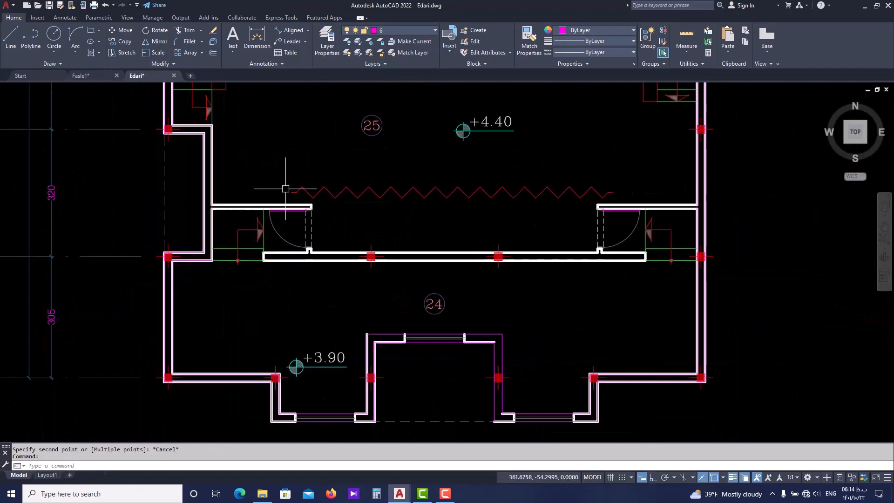
scroll(260, 243, "up", 4)
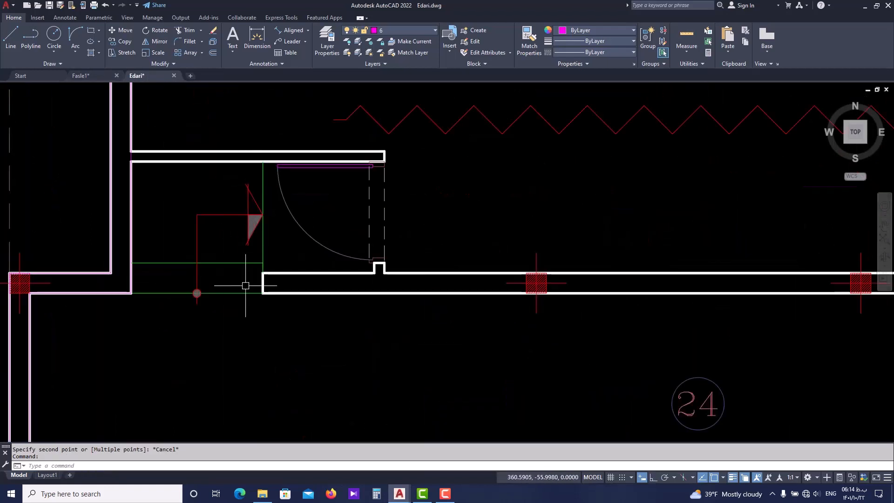
left_click(96, 78)
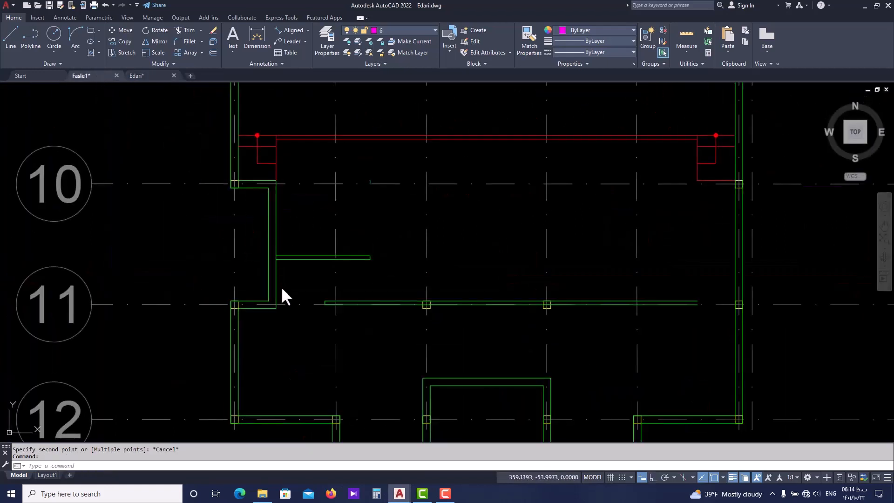
scroll(281, 286, "up", 4)
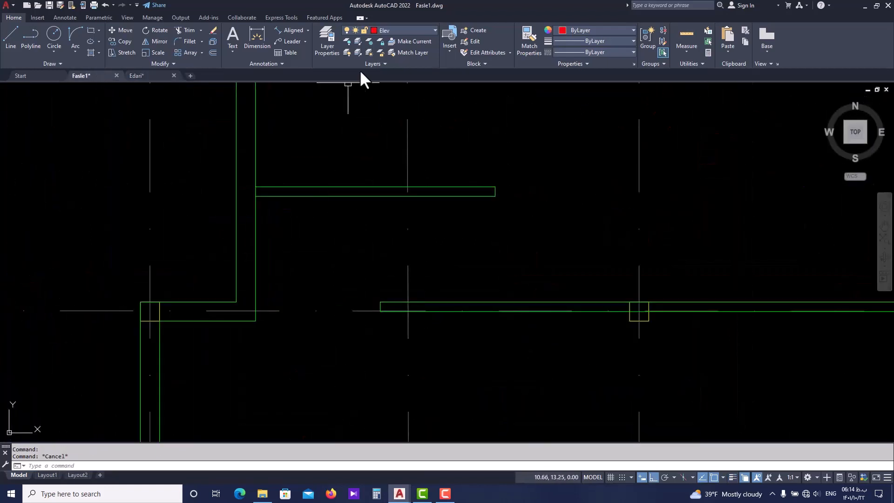
left_click(425, 30)
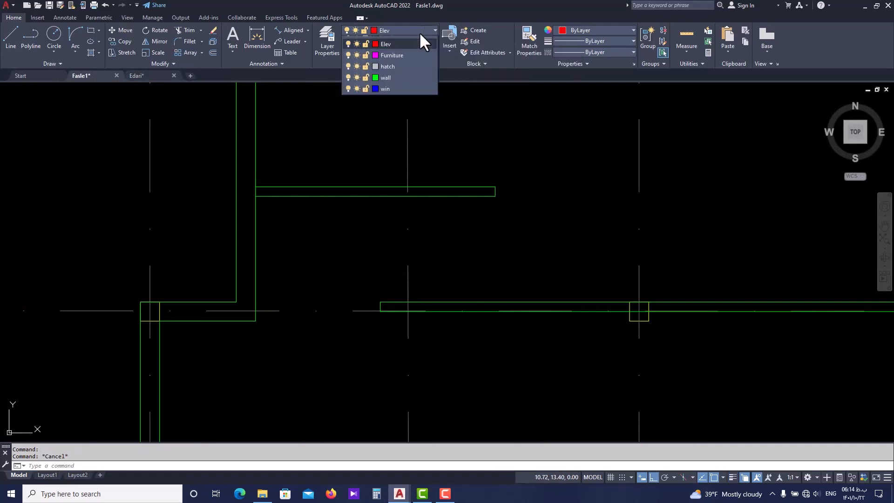
key("Escape")
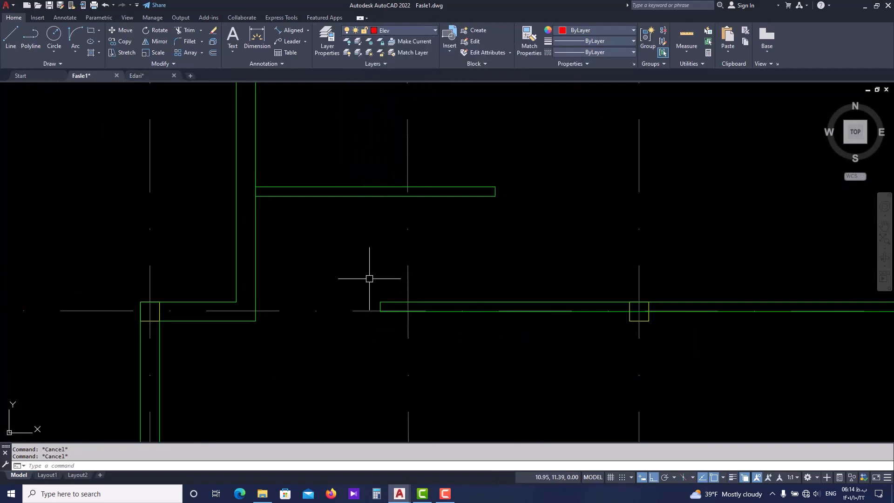
scroll(360, 303, "up", 4)
type("L")
key("Return")
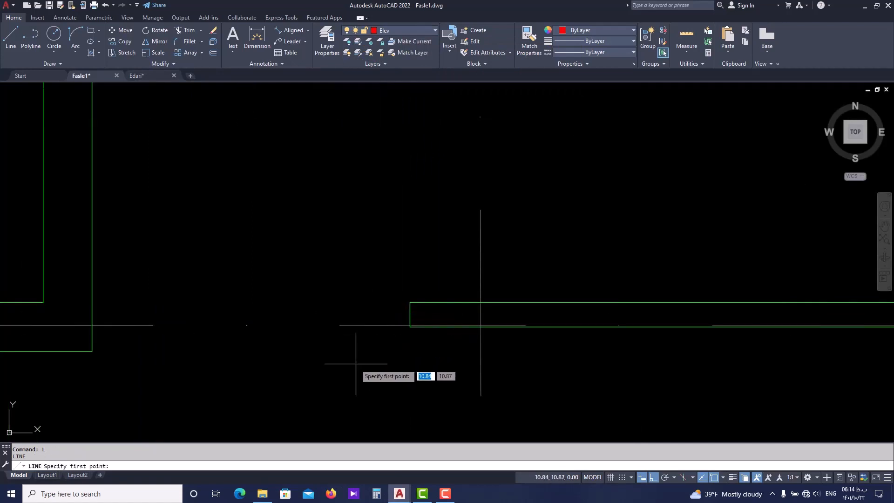
middle_click_drag(357, 364, 369, 346)
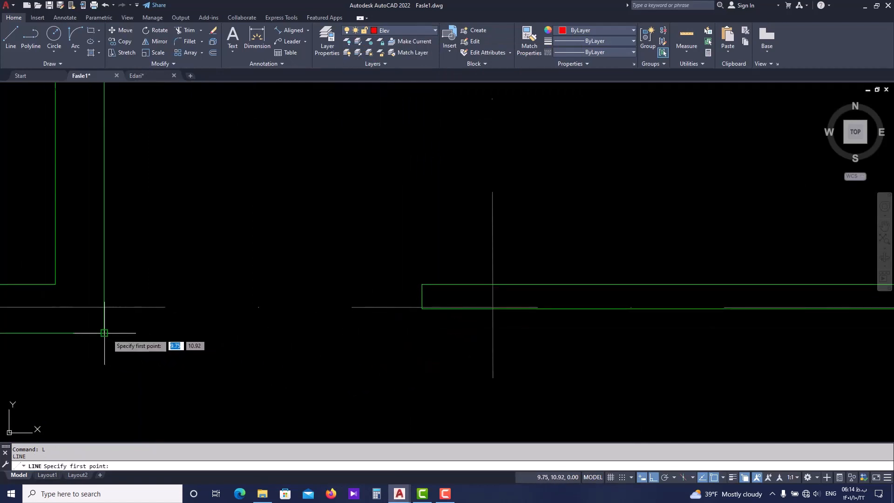
key("Escape")
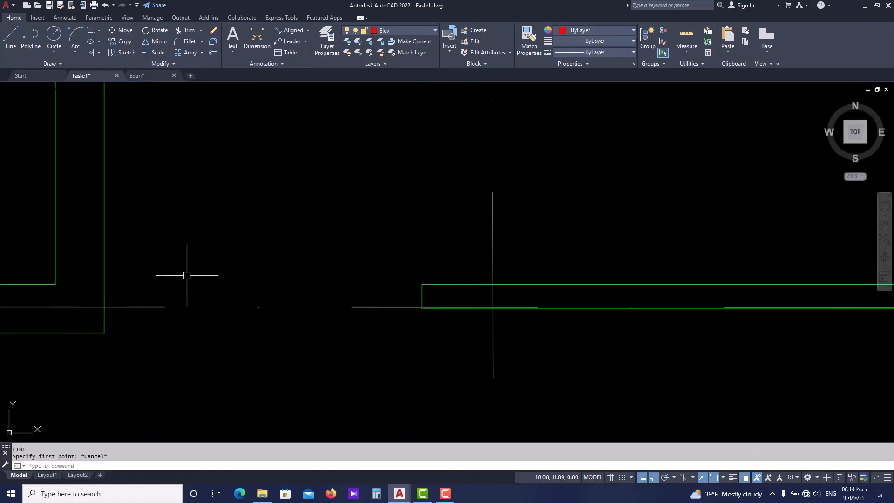
Check the rear wall in Edari.dwg, and in Fasle1.dwg move the rear wall's lower line 0.1 toward the south
left_click(146, 76)
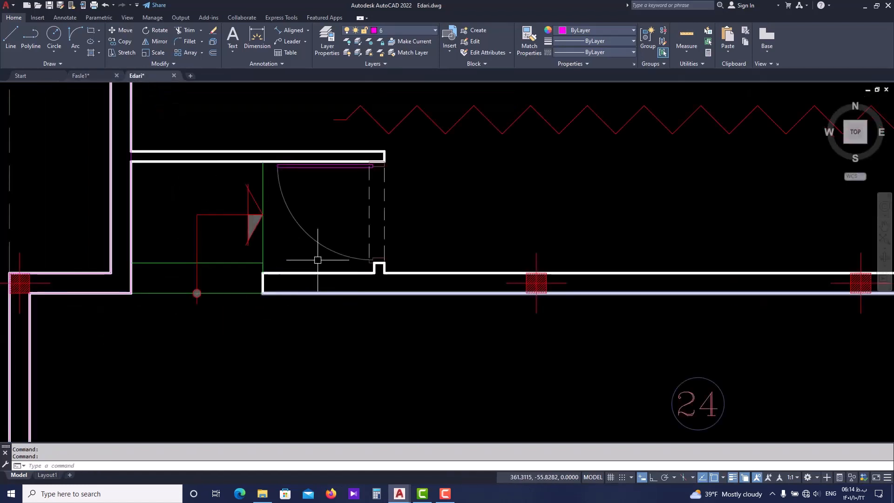
left_click(95, 75)
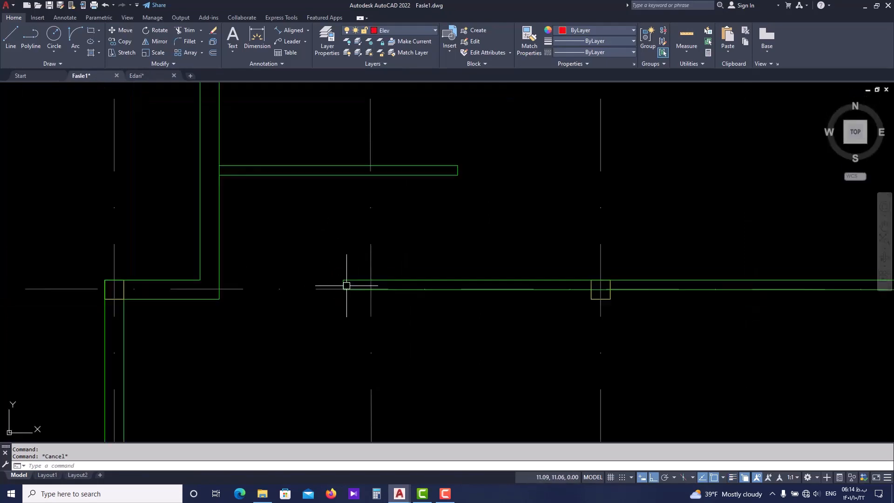
left_click(465, 292)
middle_click_drag(450, 299, 411, 305)
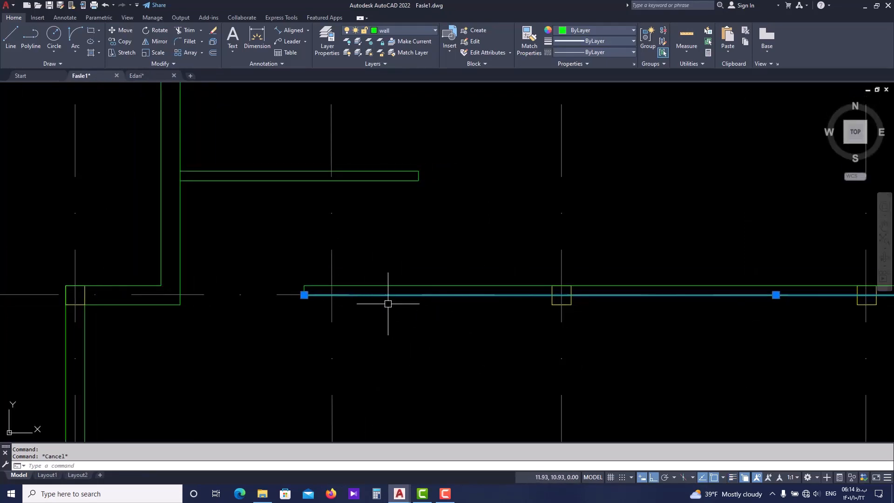
type("m")
key("Return")
scroll(389, 303, "up", 2)
left_click(397, 290)
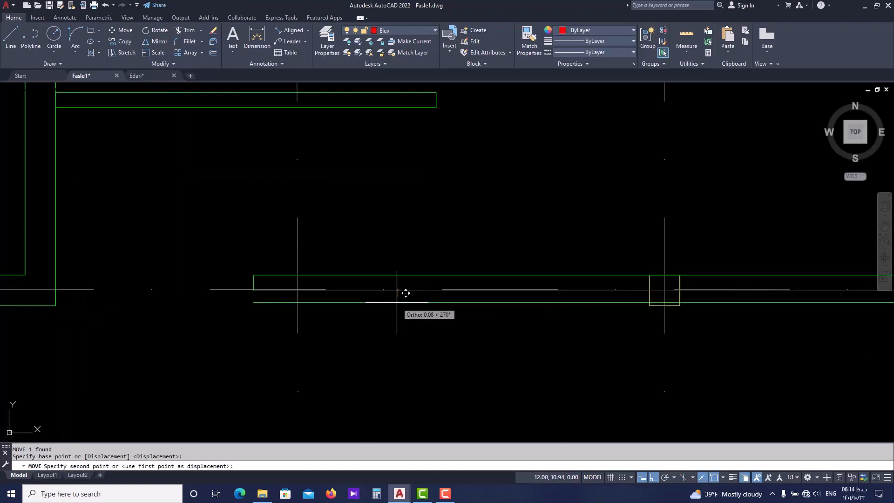
type("0.1")
key("Return")
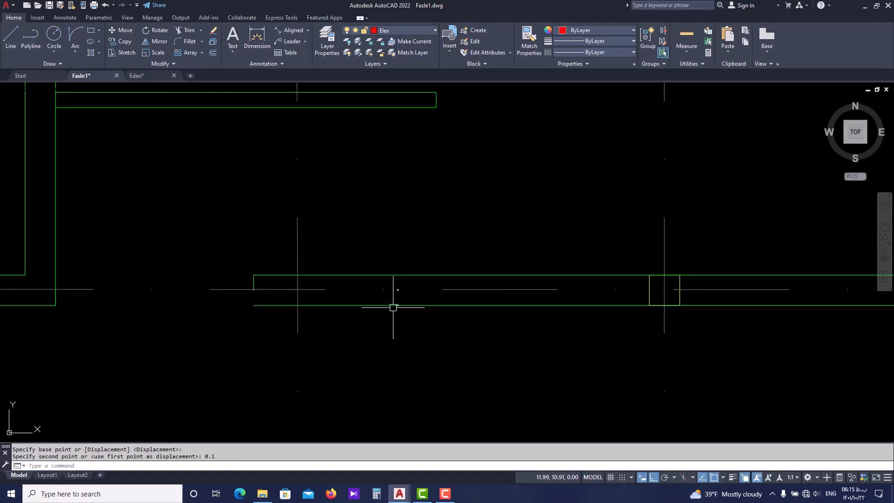
key("Escape")
key("Escape")
Fillet the rear wall's west end line with the moved lower line at radius 0 to close the corner
scroll(267, 299, "up", 4)
type("f")
key("Return")
left_click(234, 255)
left_click(247, 316)
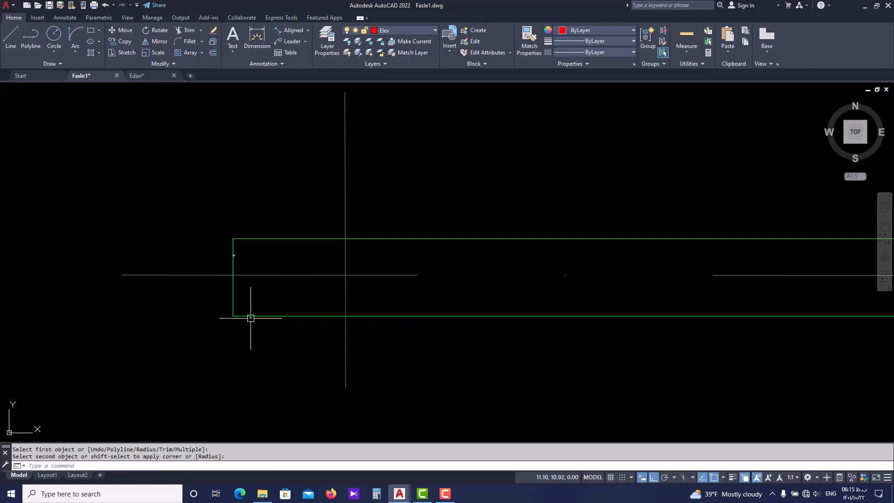
scroll(577, 323, "down", 4)
key("Return")
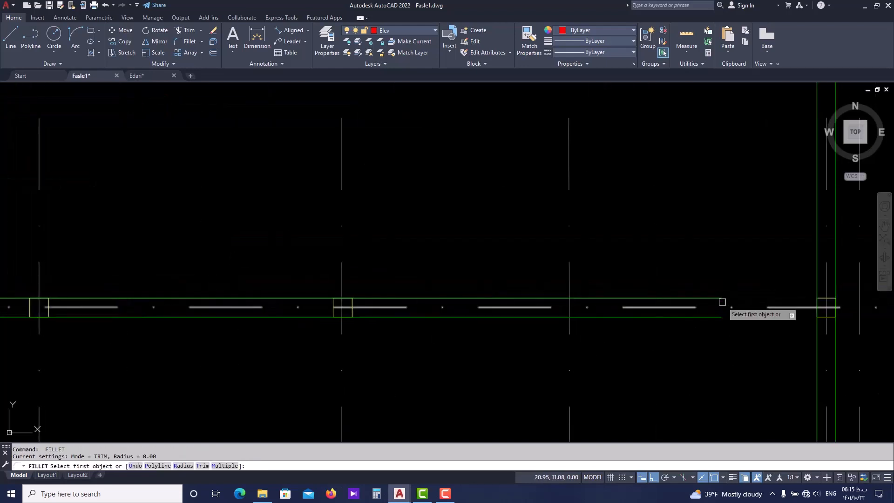
key("Escape")
scroll(711, 302, "down", 4)
key("Escape")
scroll(340, 287, "up", 4)
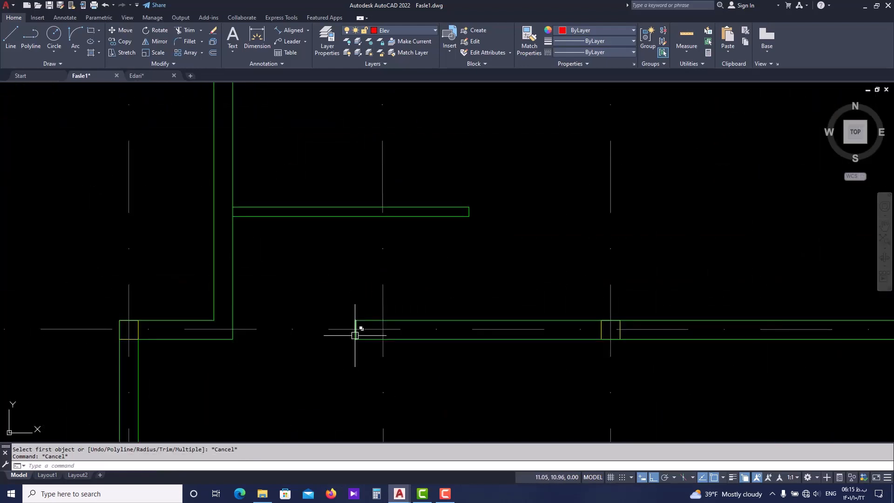
Draw a horizontal line across the opening from the rear wall's southwest corner to the opposite corner of the west side wall
scroll(355, 335, "up", 2)
left_click(355, 335)
key("Escape")
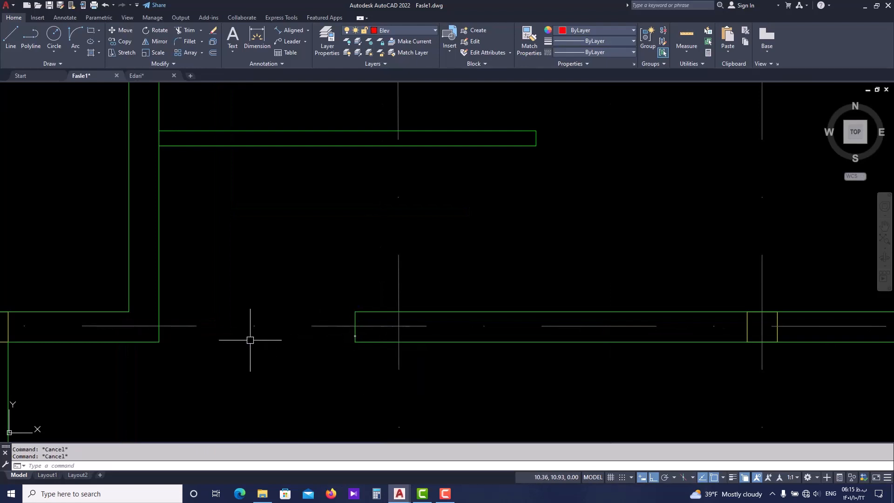
key("l")
key("Return")
left_click(355, 342)
left_click(158, 342)
key("Escape")
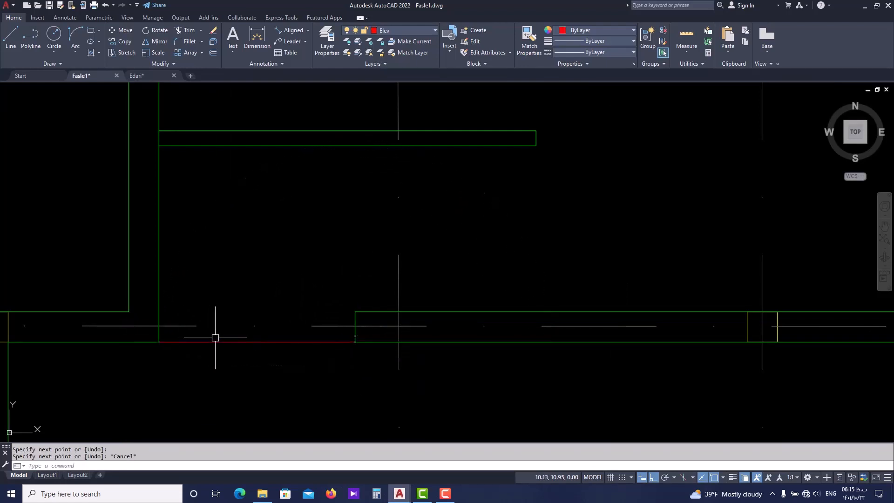
Offset the new line across the opening by 0.3 toward the north to form the step edge
left_click(211, 342)
type("o")
key("Return")
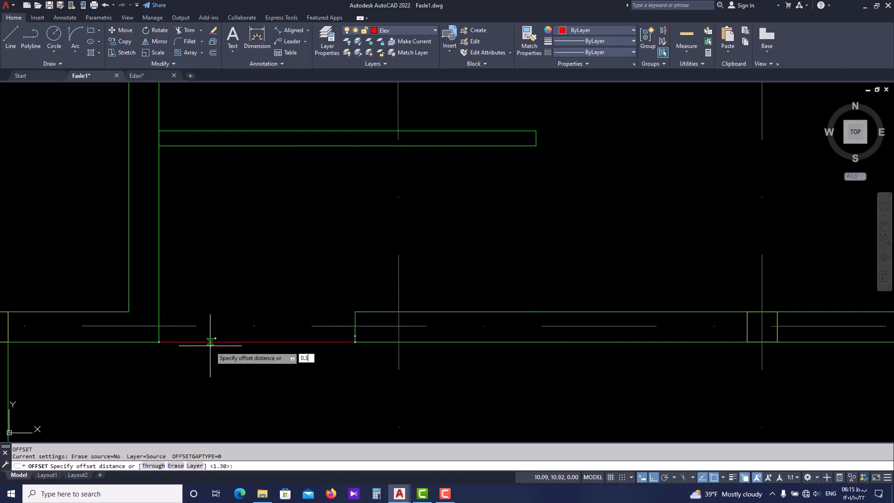
key("Return")
scroll(210, 345, "up", 2)
left_click(259, 236)
scroll(268, 284, "down", 4)
key("Escape")
key("Escape")
key("Escape")
scroll(343, 252, "up", 2)
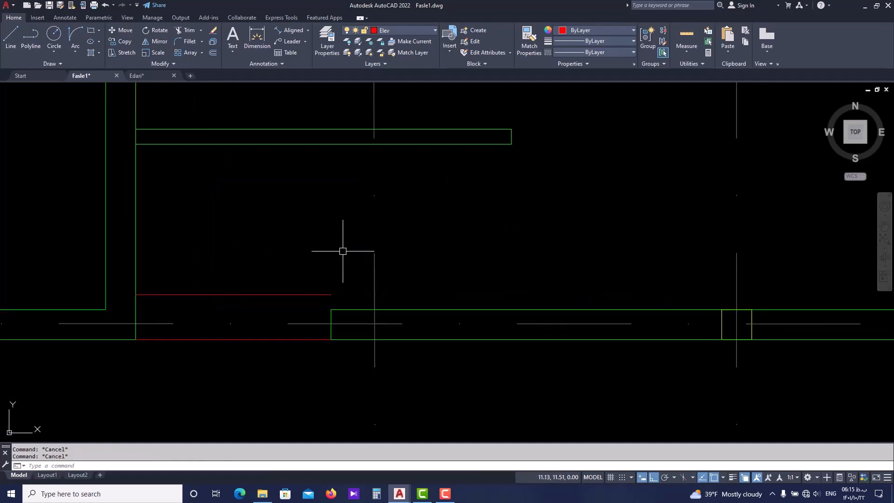
Draw a vertical line from the rear wall's southwest corner north to the partition's lower line
type("l")
key("Return")
left_click(331, 340)
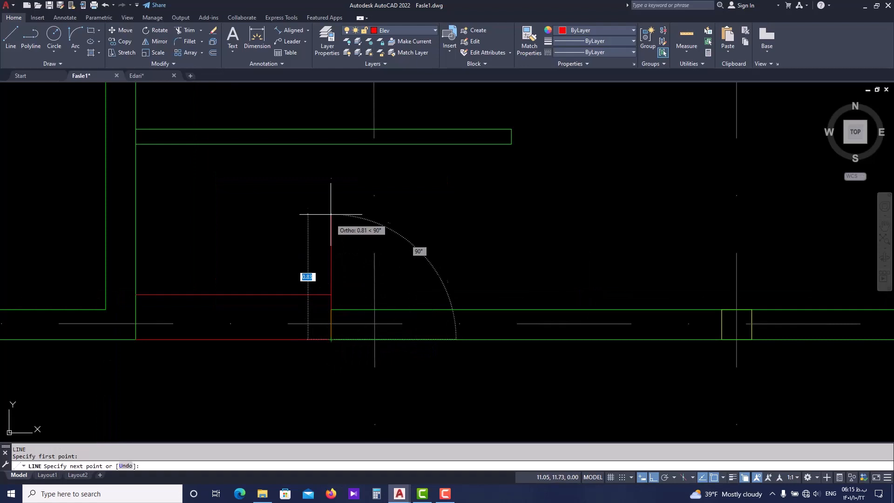
left_click(332, 144)
key("Escape")
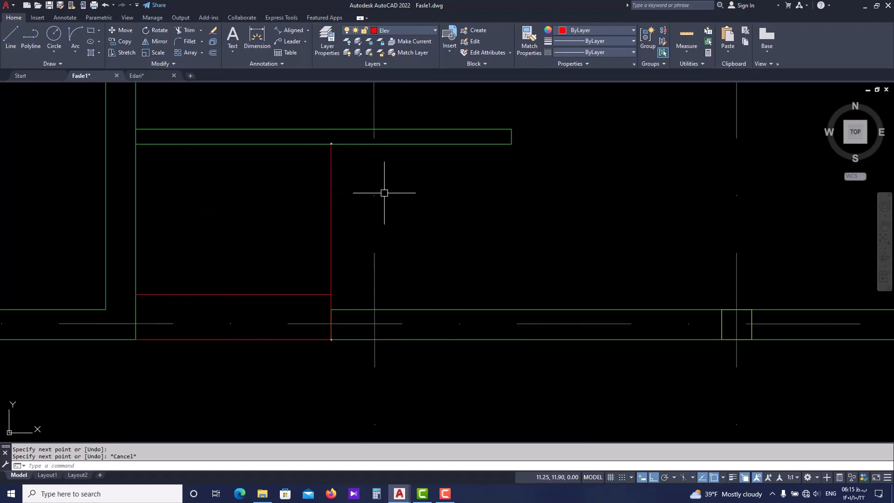
scroll(331, 302, "down", 4)
middle_click_drag(399, 278, 333, 289)
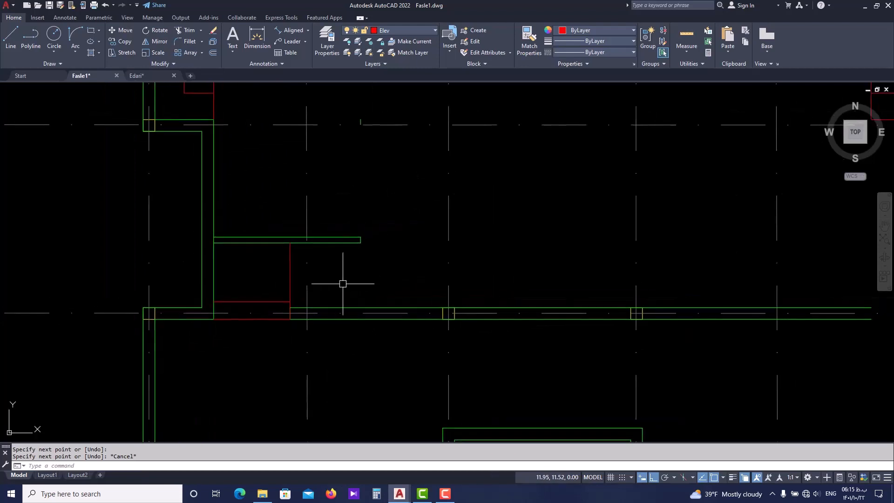
scroll(279, 273, "up", 2)
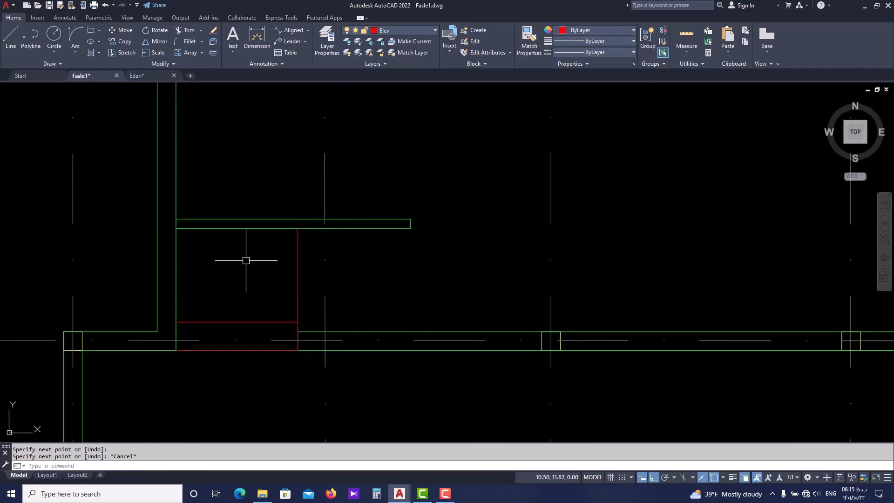
middle_click_drag(246, 260, 249, 296)
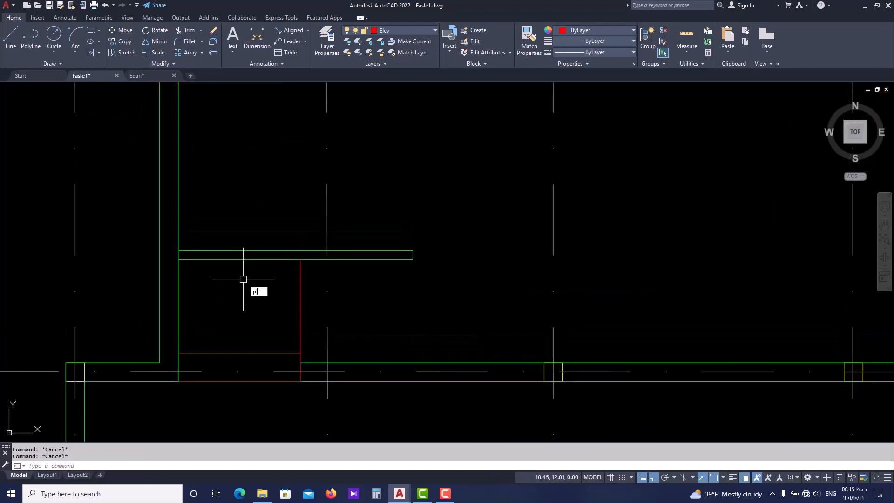
key("Return")
left_click(239, 381)
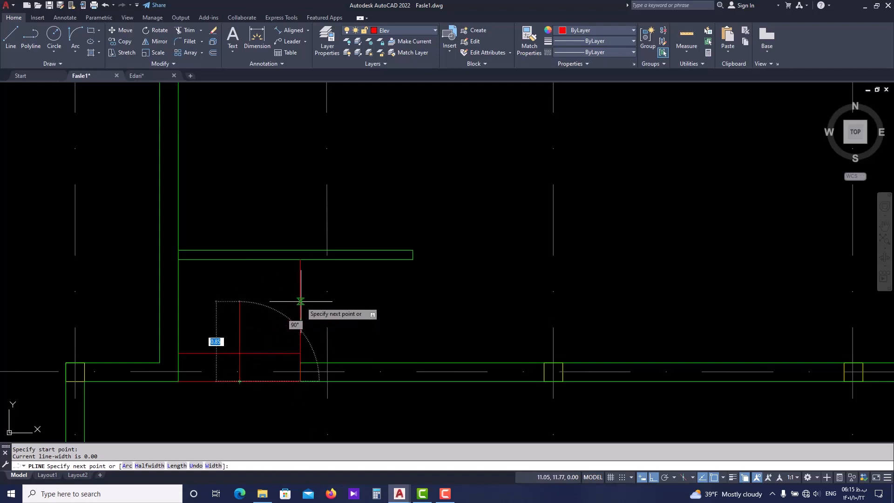
key("Escape")
Draw an L-shaped polyline from midway between the step edge and partition on the east vertical line, west, then south to the bottom line's midpoint
type("PL")
key("Return")
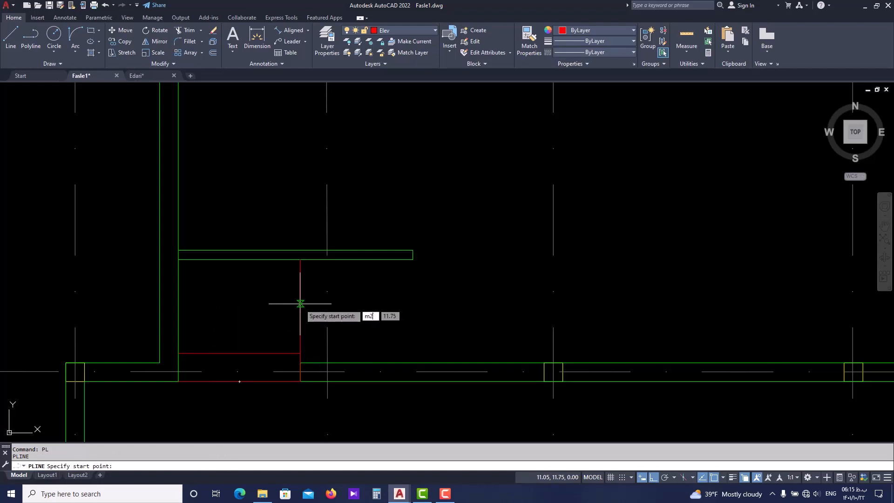
type("m2p")
key("Return")
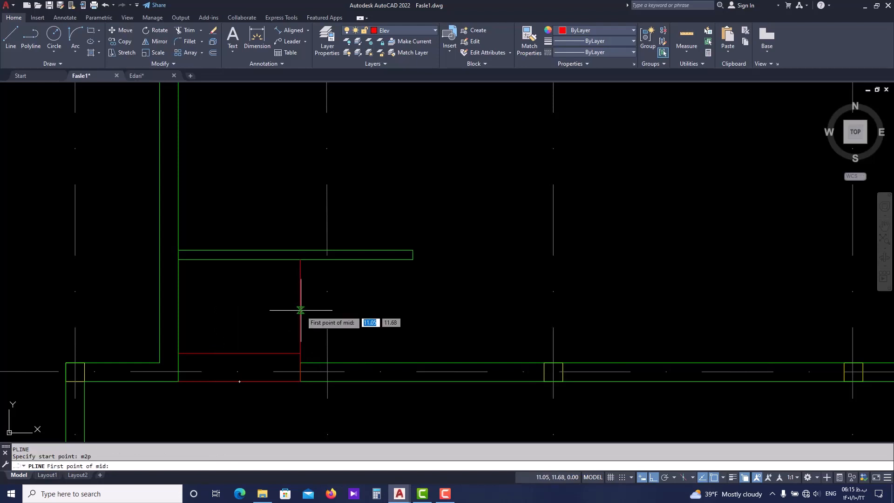
left_click(300, 260)
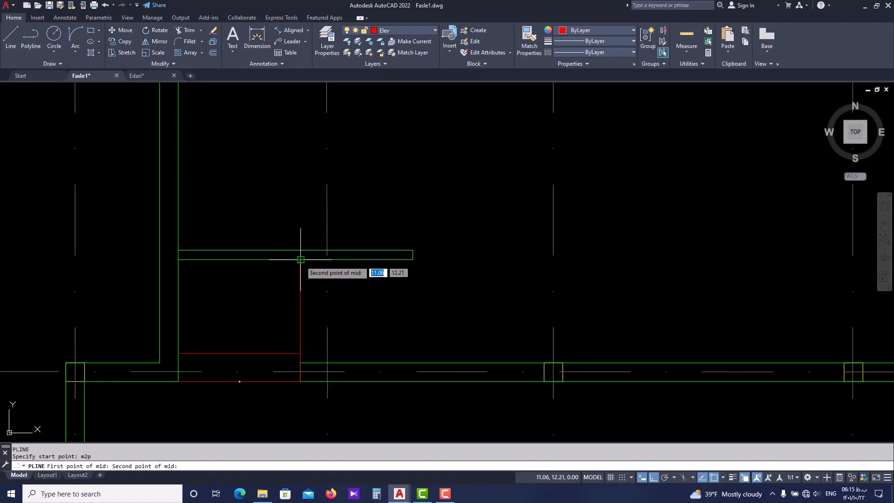
left_click(300, 353)
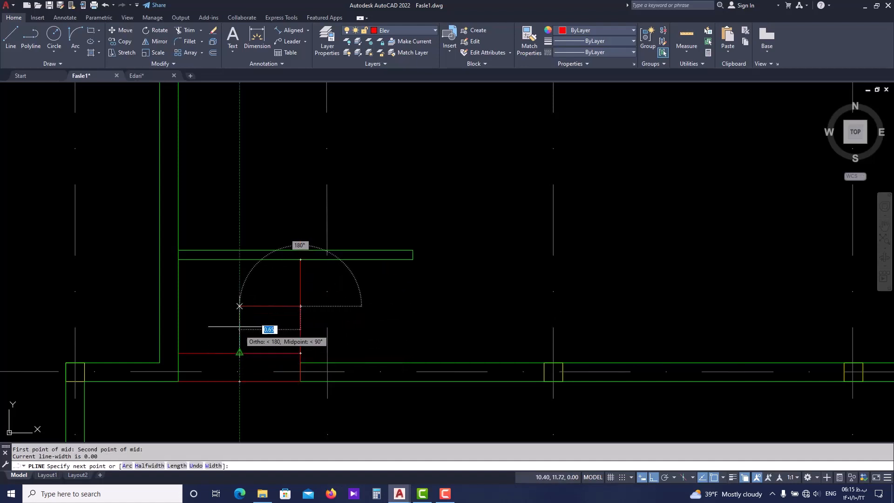
left_click(240, 307)
left_click(240, 381)
key("Escape")
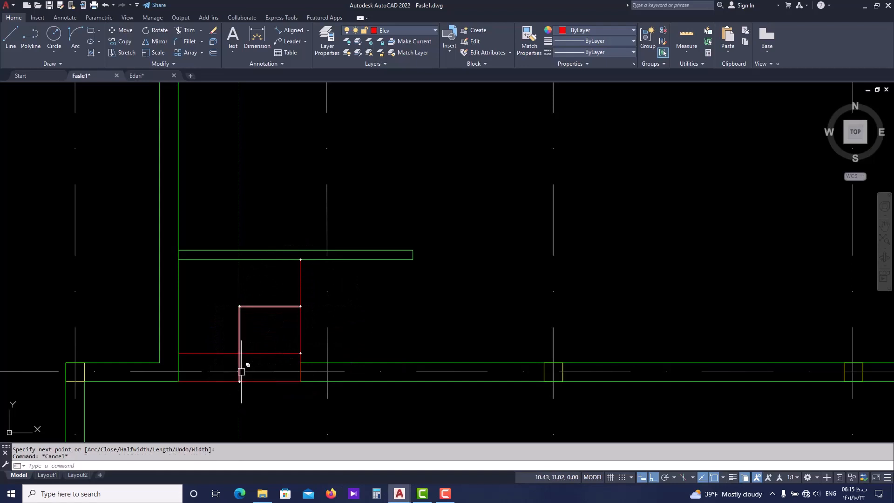
Place a donut with inside diameter 0 and outside diameter 0.1 at the south end of the L-shaped polyline
type("do")
key("Return")
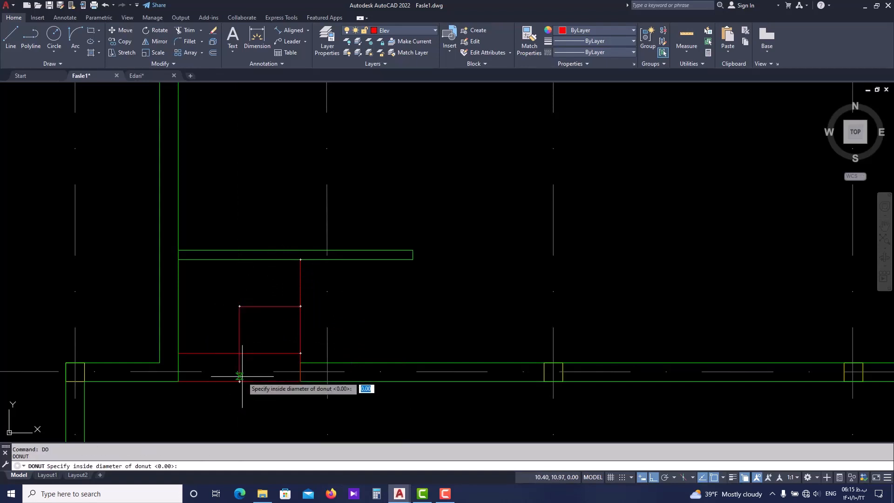
key("Return")
key("Return")
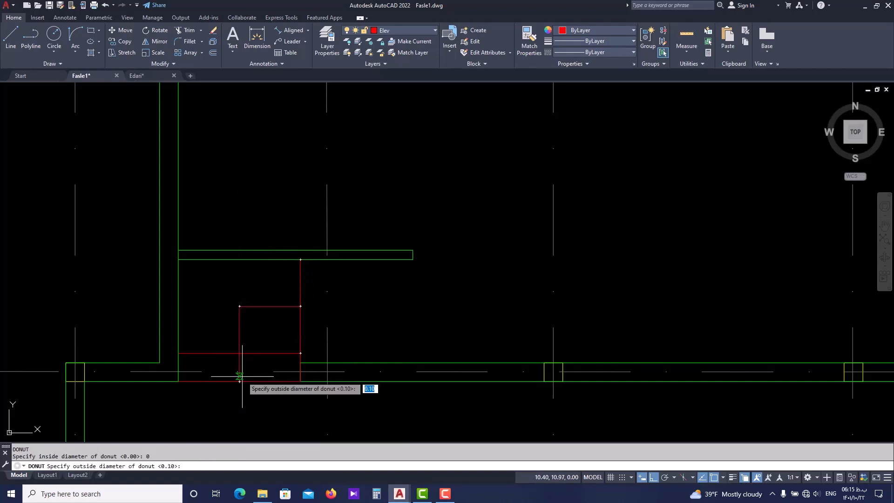
key("Return")
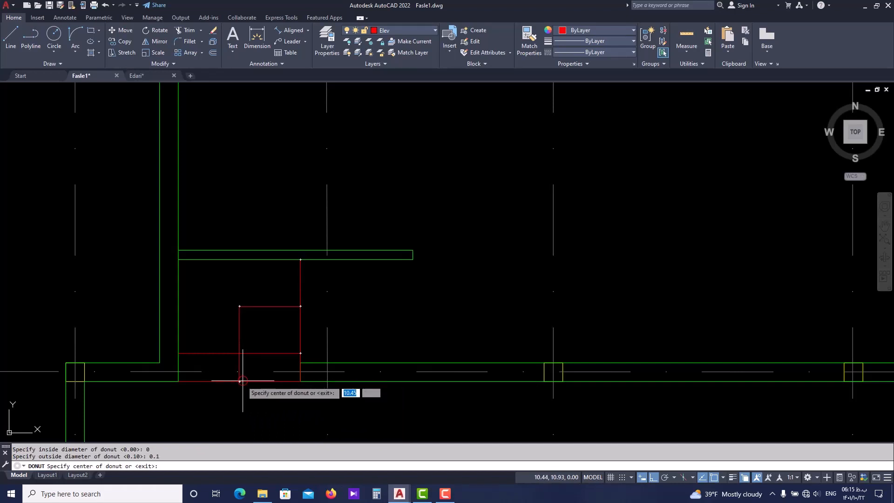
left_click(239, 381)
scroll(257, 316, "down", 4)
key("Escape")
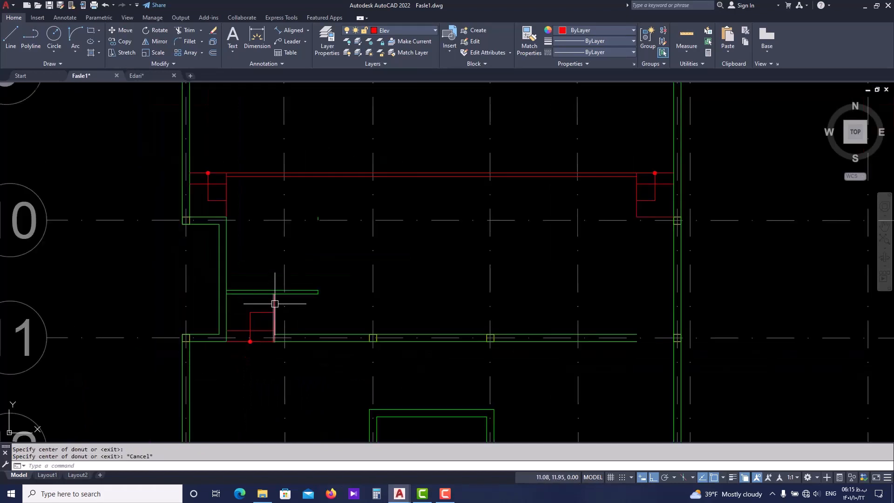
scroll(275, 303, "up", 2)
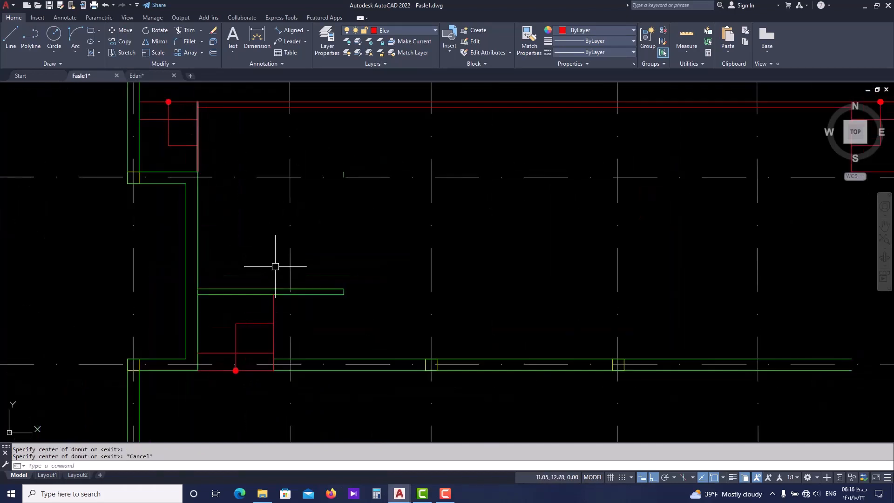
scroll(276, 333, "up", 2)
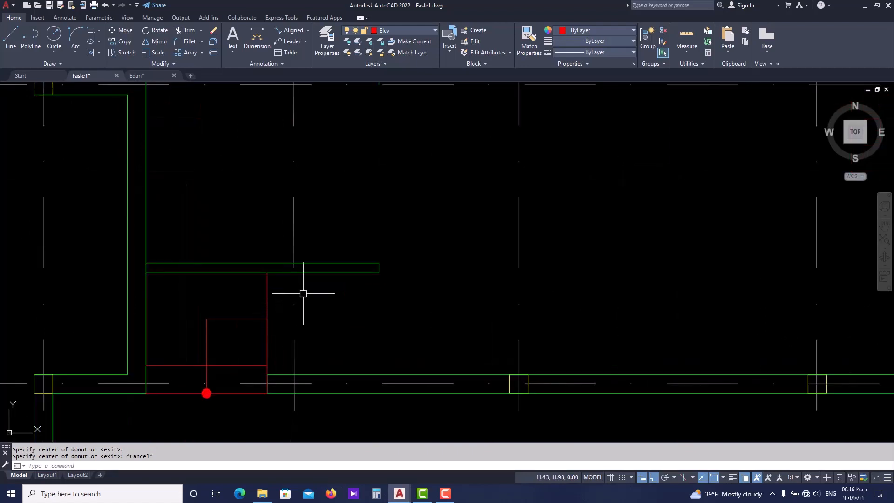
key("Return")
scroll(143, 266, "up", 4)
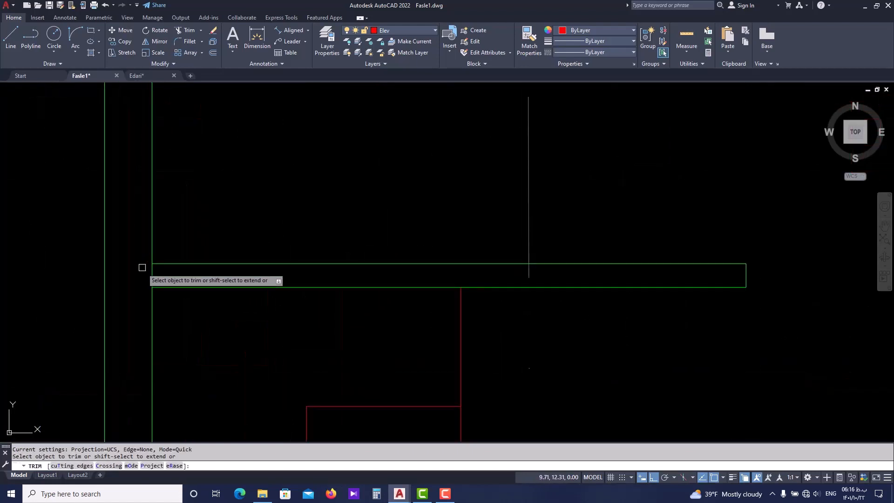
scroll(182, 266, "down", 4)
key("Escape")
Mirror the west partition, step lines, L-shaped polyline, donut and rear wall end line about a vertical axis through the south recess wall's midpoint, keeping the originals
left_click(378, 267)
left_click(355, 308)
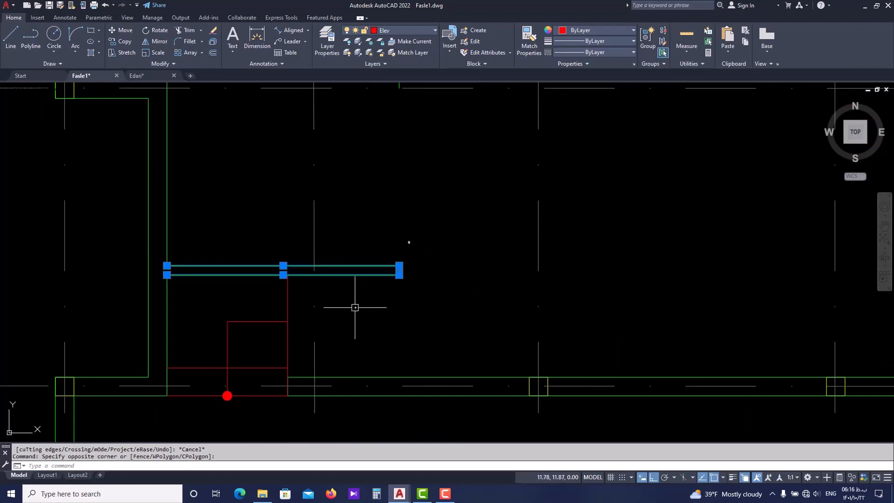
left_click(296, 304)
left_click(220, 334)
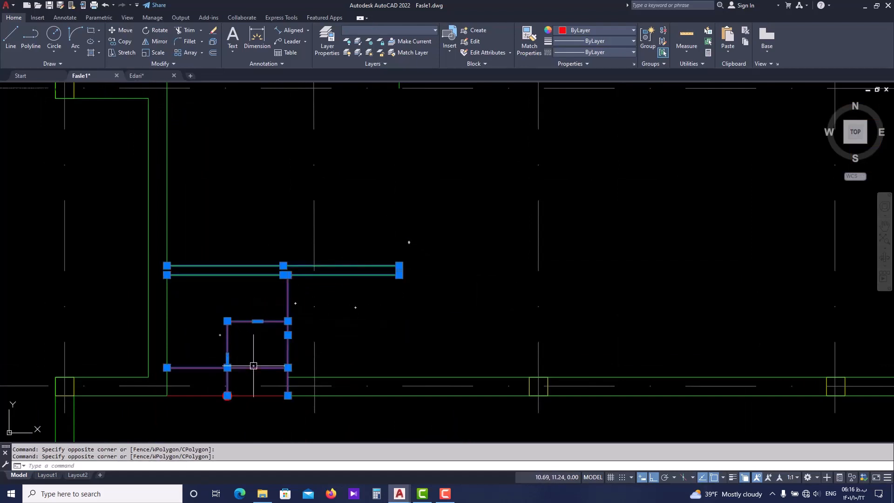
scroll(222, 411, "up", 4)
left_click(242, 380)
left_click(239, 385)
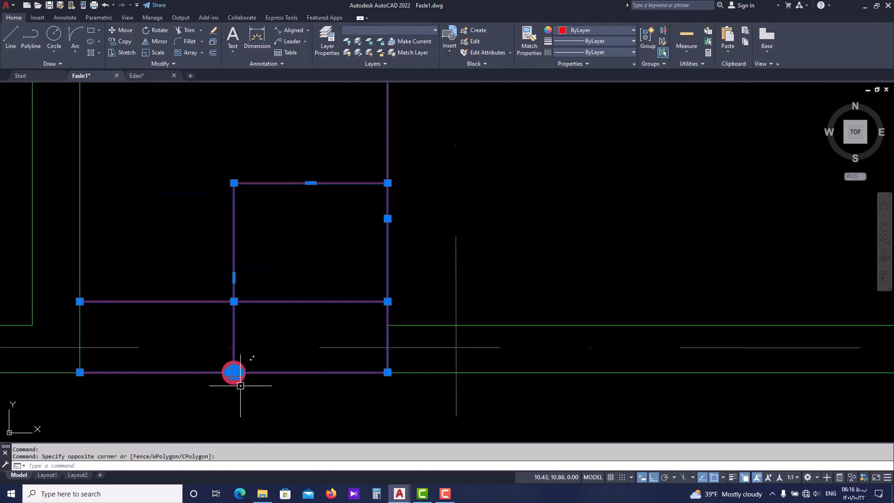
middle_click_drag(400, 375, 360, 372)
scroll(354, 332, "up", 2)
left_click(363, 333)
left_click(322, 334)
scroll(326, 334, "down", 12)
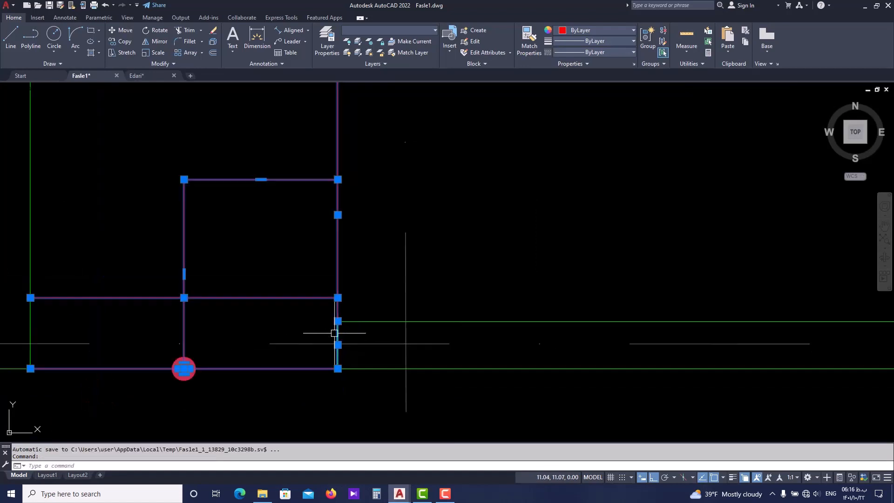
scroll(554, 369, "up", 2)
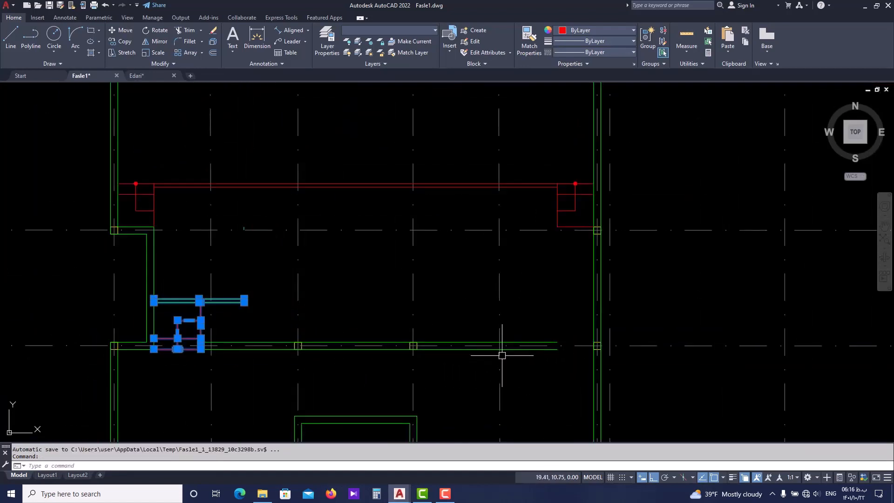
type("m")
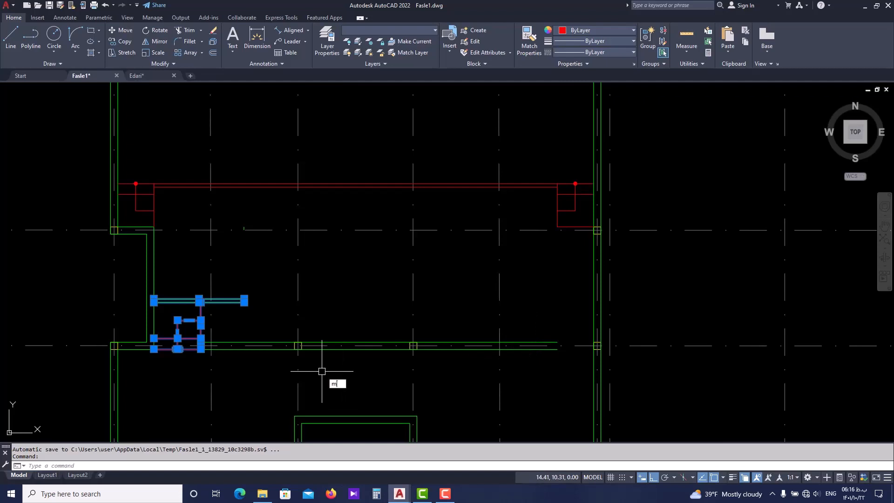
type("i")
key("Return")
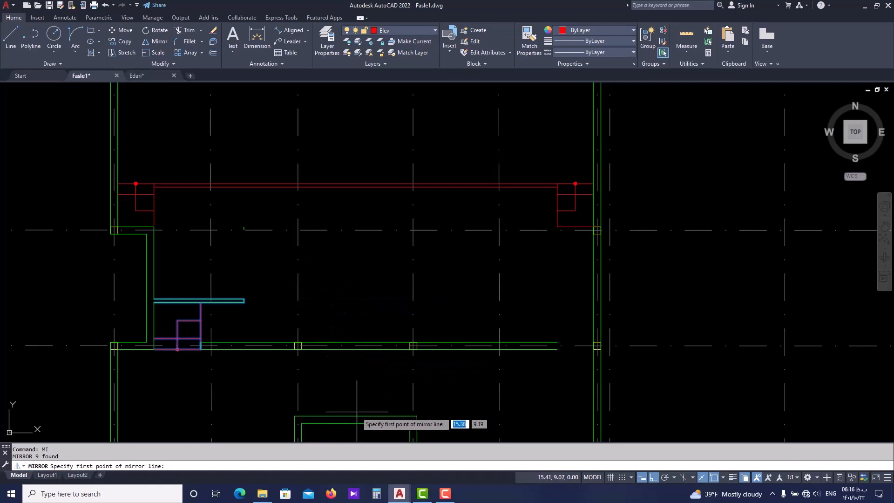
middle_click_drag(357, 412, 348, 337)
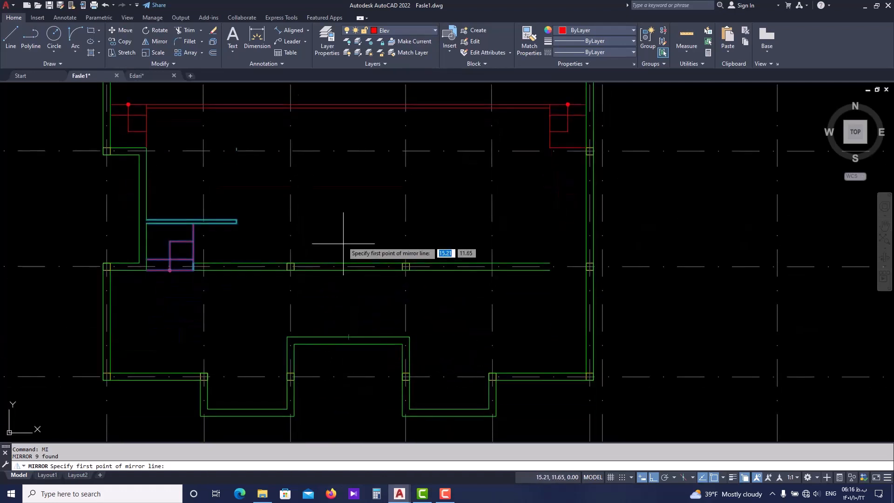
left_click(348, 336)
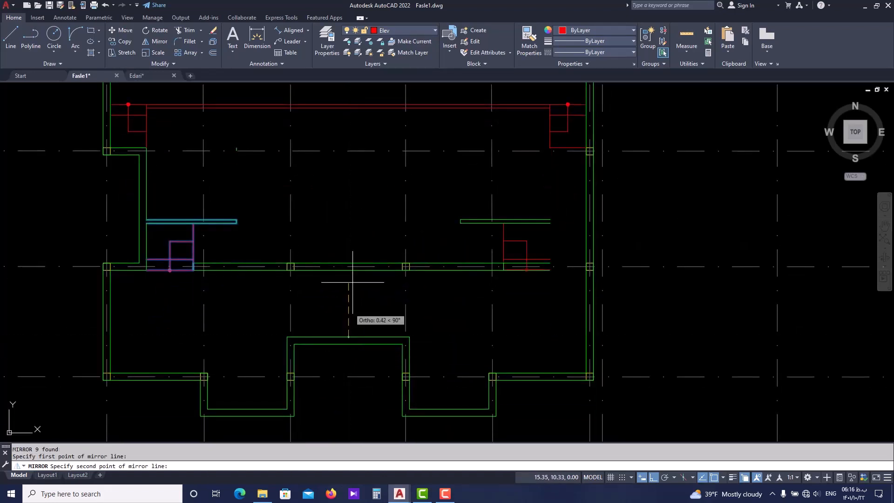
left_click(356, 221)
key("Return")
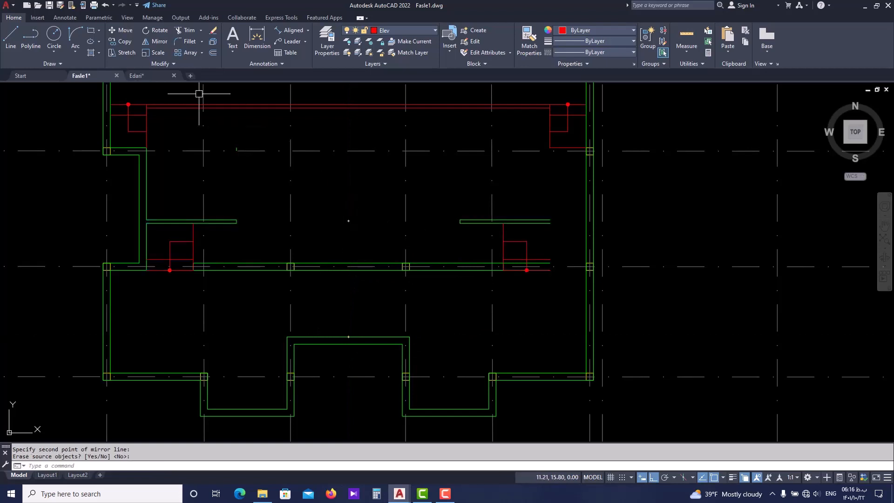
Examine the backstage partitions, doors and east end of the rear wall in Edari.dwg
left_click(150, 77)
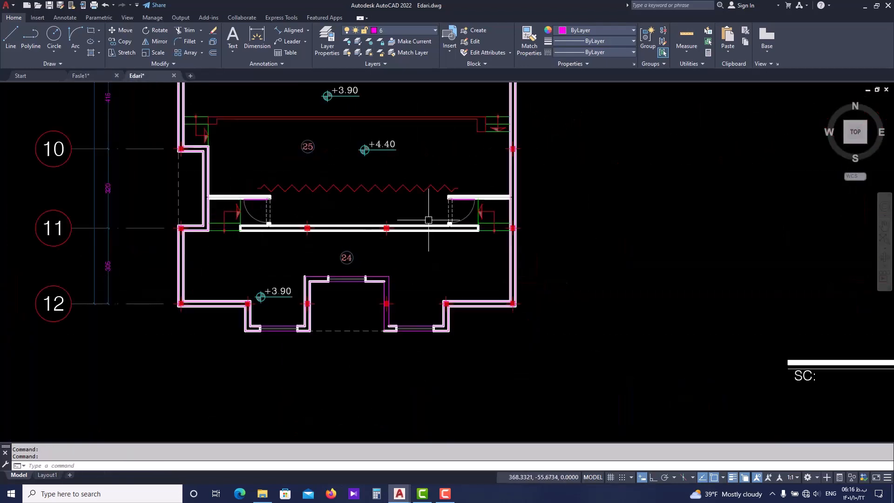
scroll(429, 220, "up", 2)
middle_click_drag(417, 225, 404, 263)
scroll(405, 263, "down", 2)
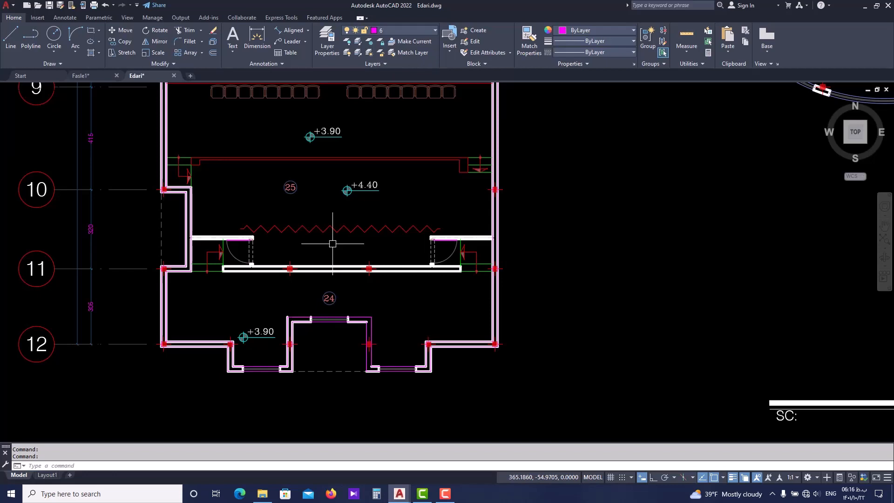
scroll(430, 249, "up", 2)
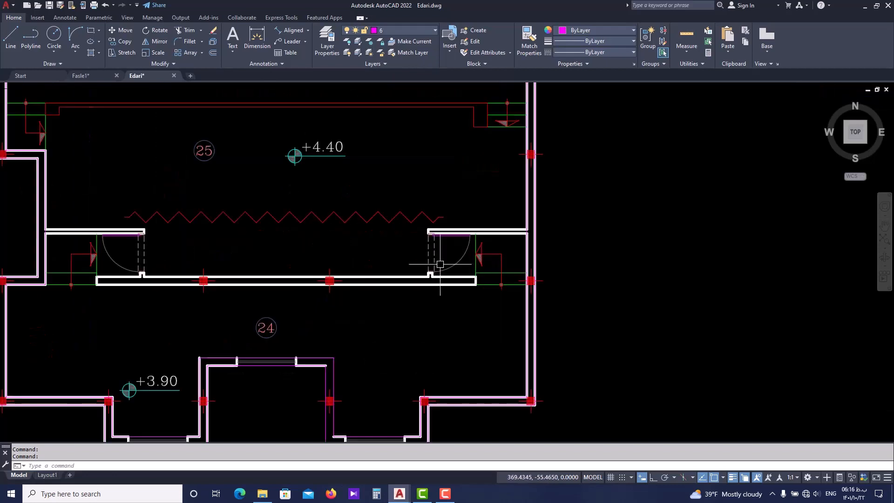
In Fasle1.dwg, move the mirrored east partition, step lines, L-shaped polyline and donut east until they meet the east wall's inner face
scroll(208, 275, "down", 2)
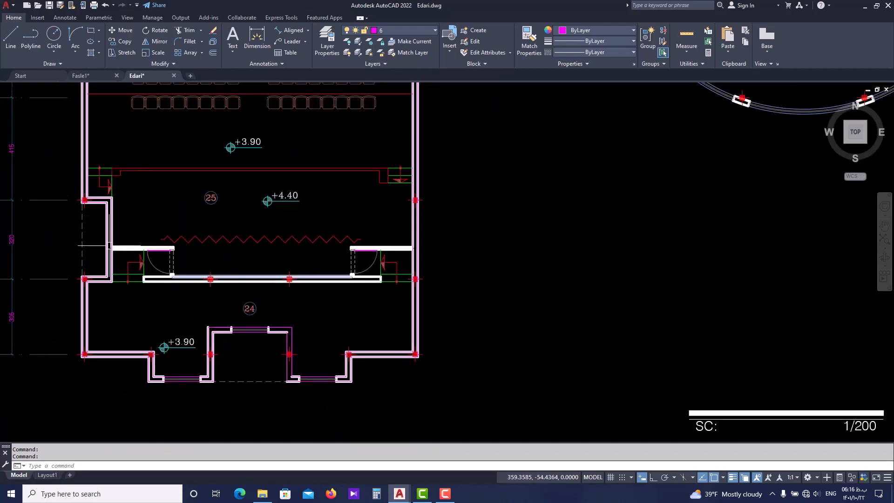
scroll(98, 250, "up", 2)
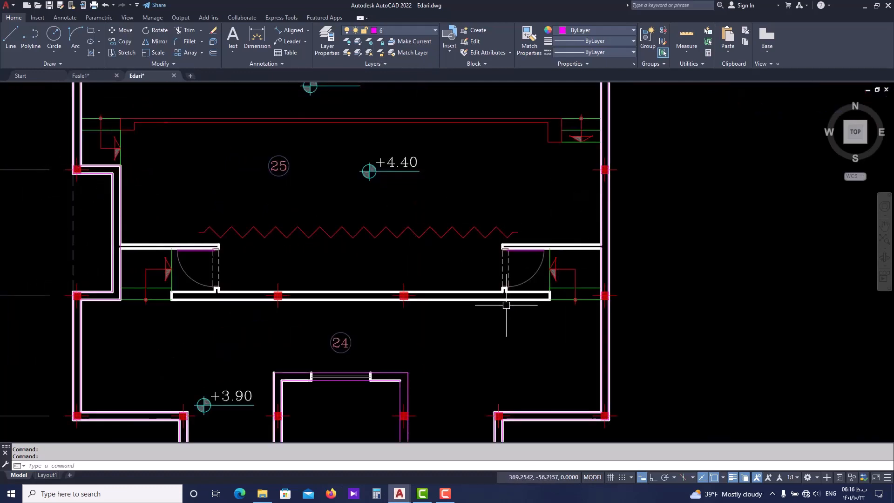
left_click(100, 77)
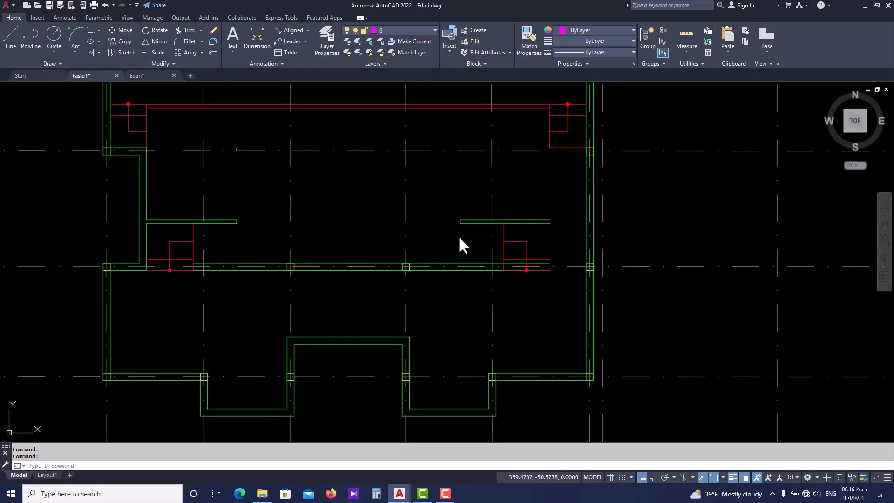
scroll(516, 238, "up", 4)
left_click(525, 193)
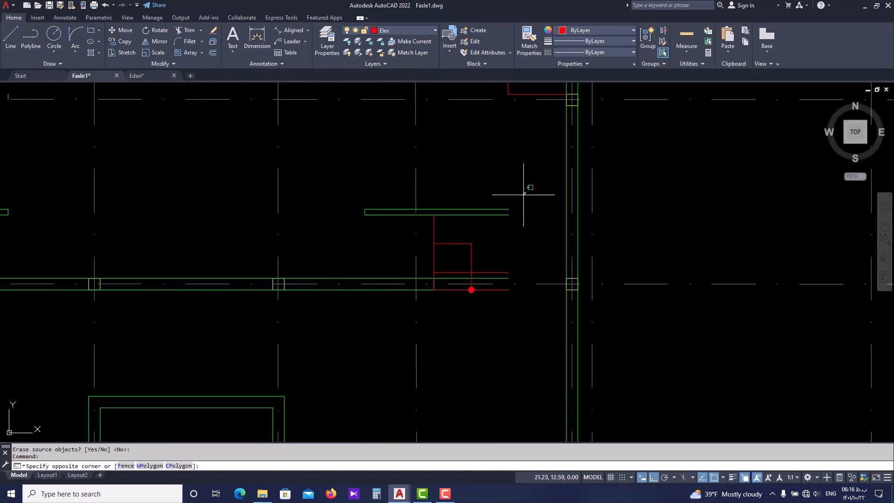
key("Escape")
left_click(430, 312)
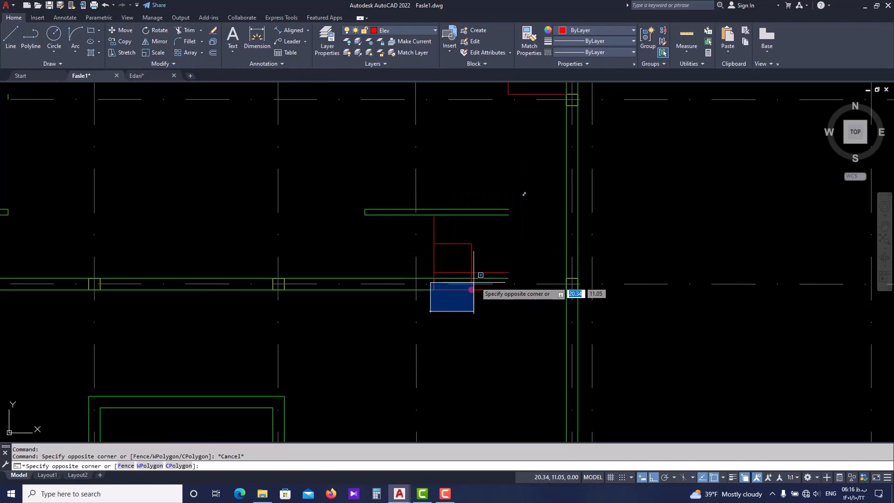
left_click(532, 177)
left_click(506, 191)
left_click(406, 218)
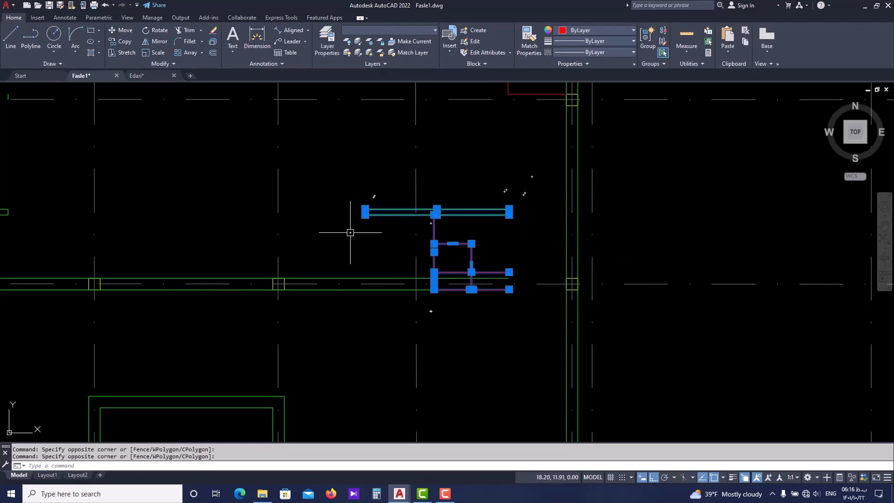
type("m")
key("space")
scroll(514, 280, "up", 1)
left_click(507, 294)
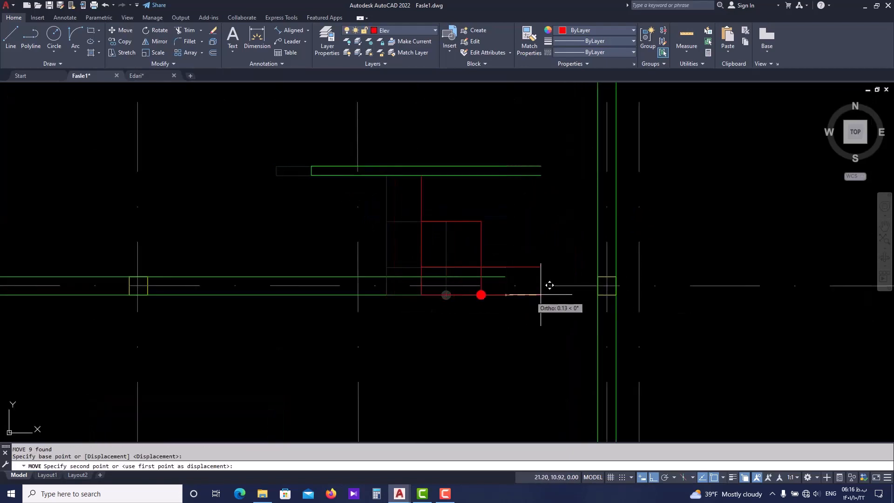
scroll(587, 295, "up", 1)
scroll(607, 286, "up", 2)
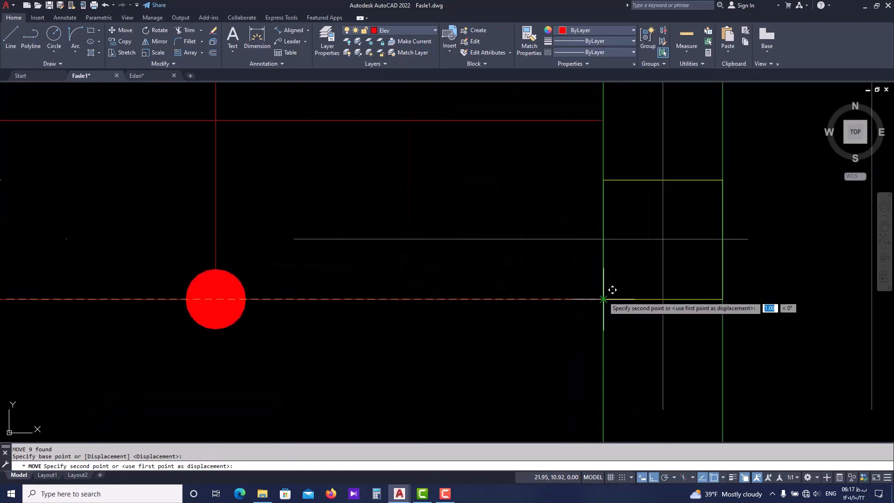
left_click(592, 285)
scroll(592, 285, "down", 3)
key("Escape")
key("Escape")
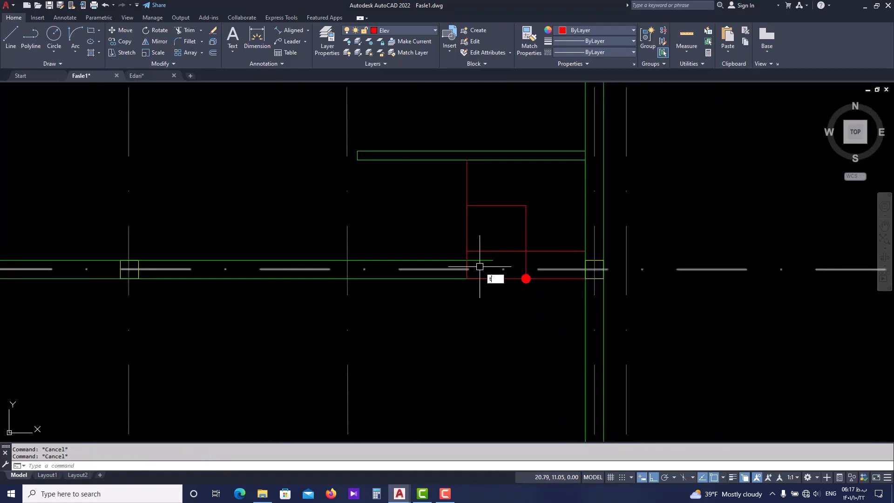
Trim the rear wall's north line where it runs past the east step's vertical line
type("tr")
key("space")
left_click(483, 261)
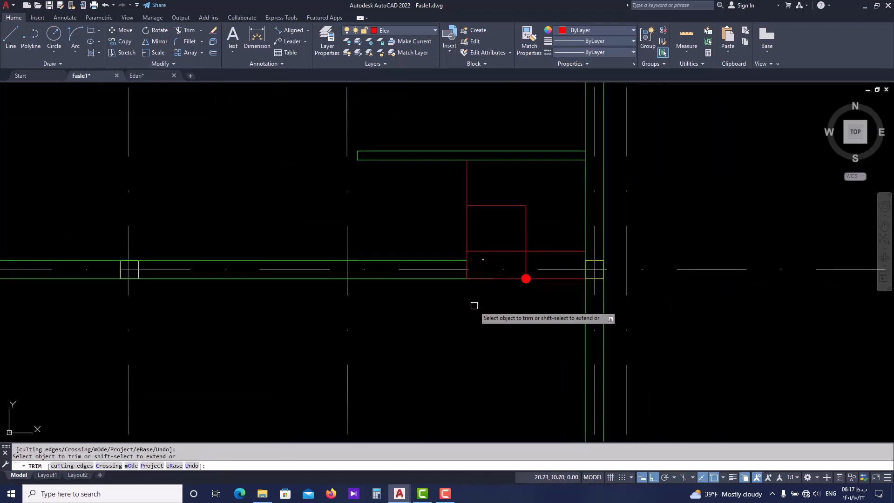
key("Escape")
key("Escape")
key("Escape")
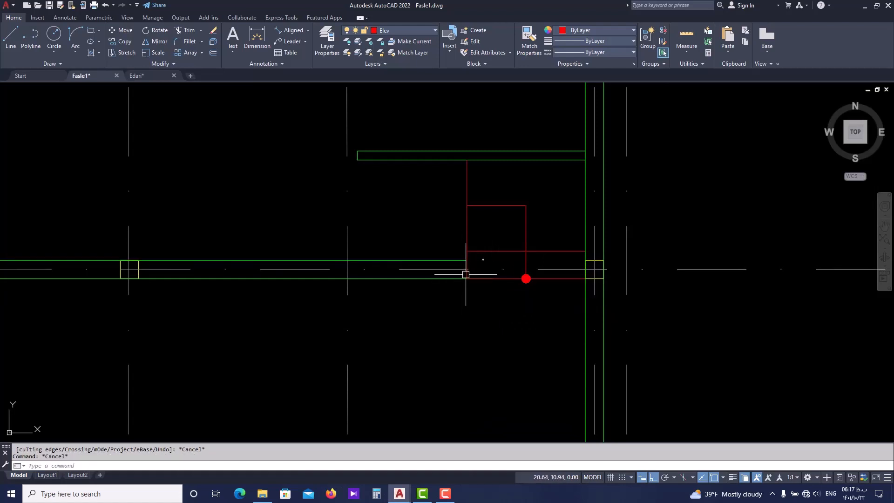
Make the wall layer current and draw a line closing the east end of the rear wall
left_click(410, 31)
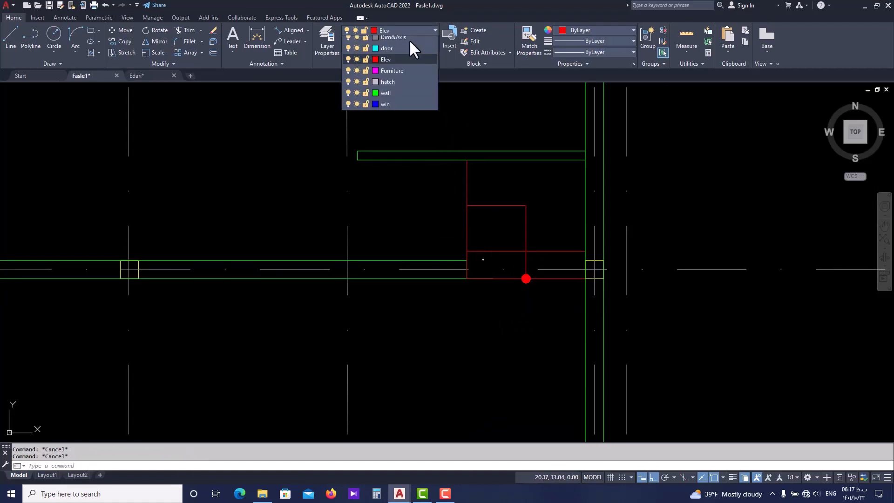
left_click(396, 163)
type("l")
key("space")
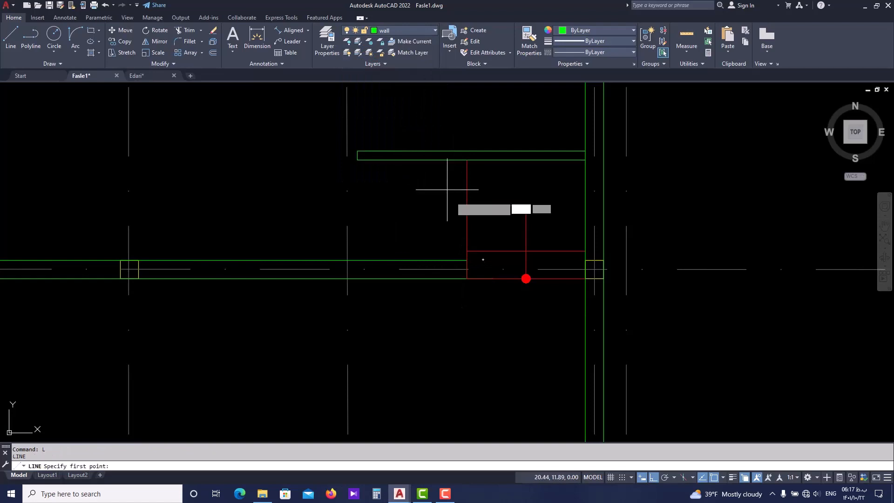
left_click(466, 260)
left_click(467, 278)
key("Escape")
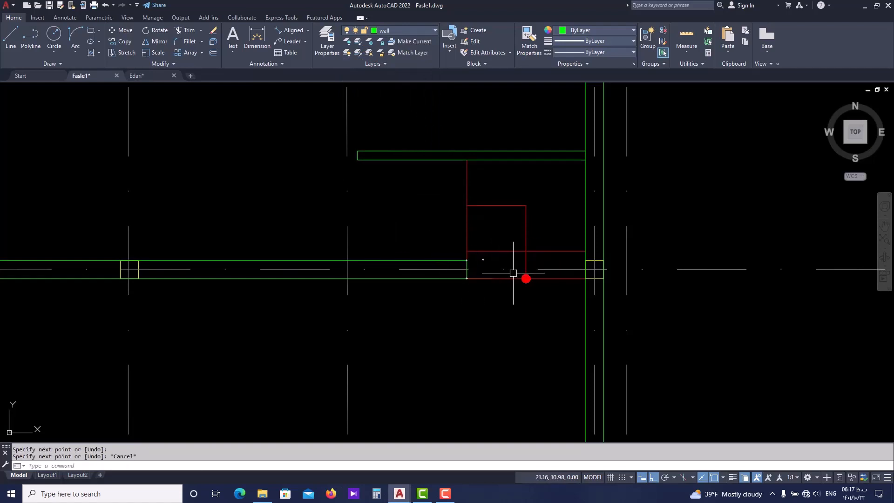
Turn on lineweight display and erase the stray short wall line on axis 10, north of the west partition's end
scroll(516, 279, "down", 4)
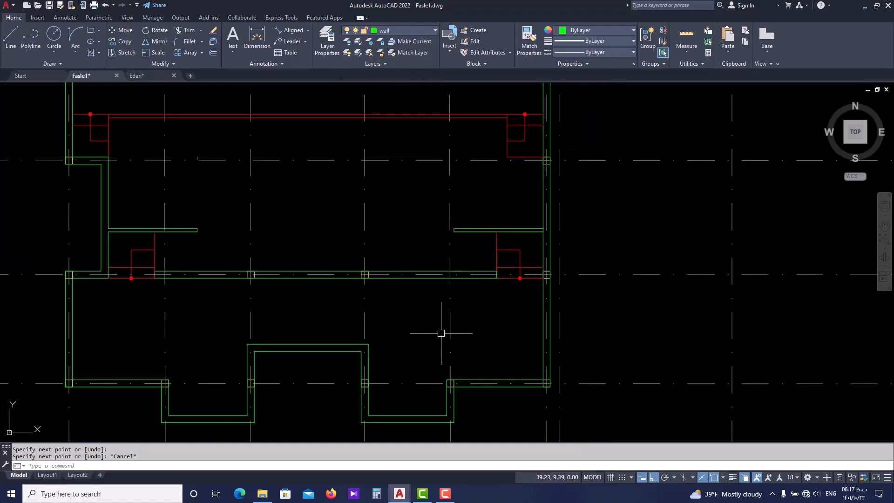
left_click(731, 475)
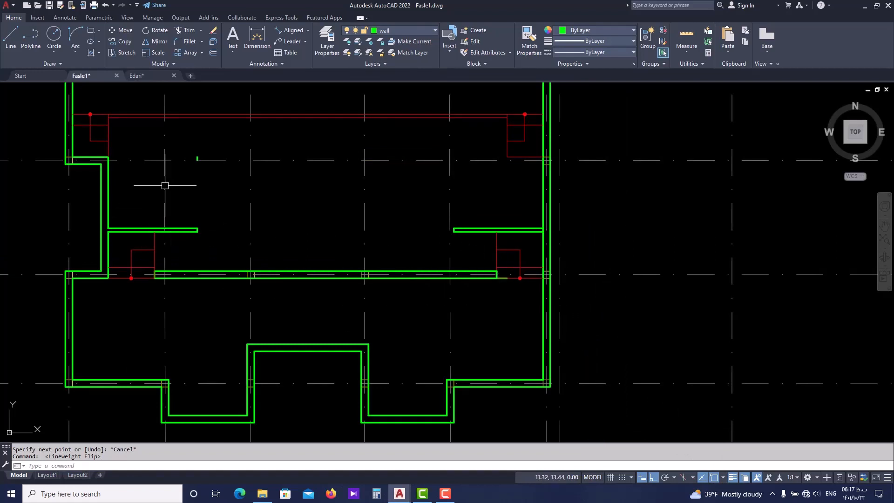
scroll(214, 190, "up", 5)
left_click(204, 168)
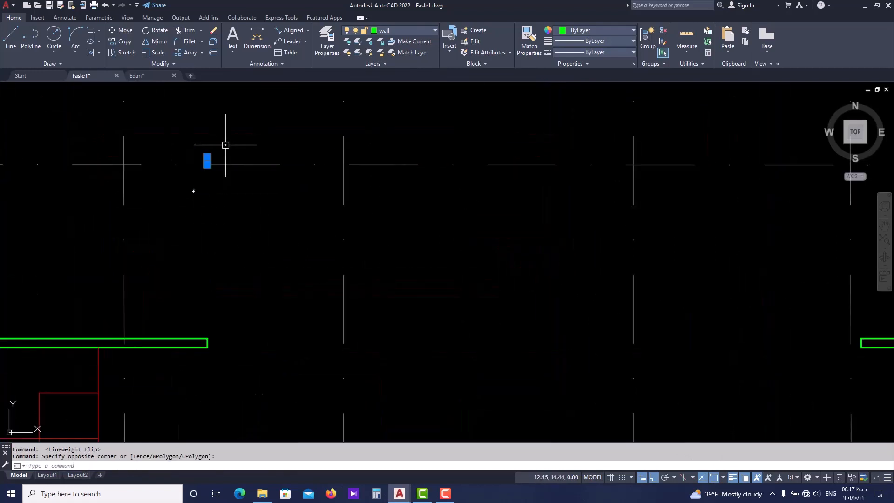
type("e")
key("Return")
scroll(228, 156, "down", 5)
Fillet the rear wall's south line with its east end line at radius 0 to remove the overhang
scroll(520, 287, "up", 7)
left_click(501, 268)
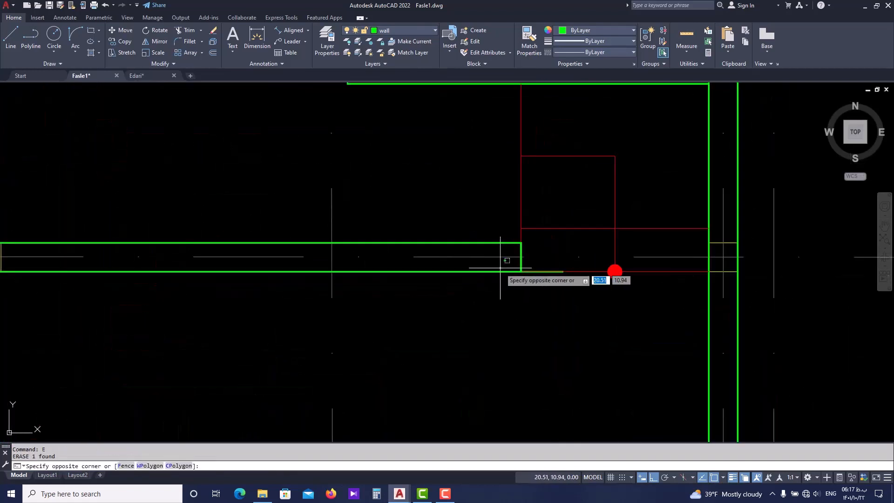
left_click(500, 276)
key("Escape")
key("Escape")
type("f")
key("Return")
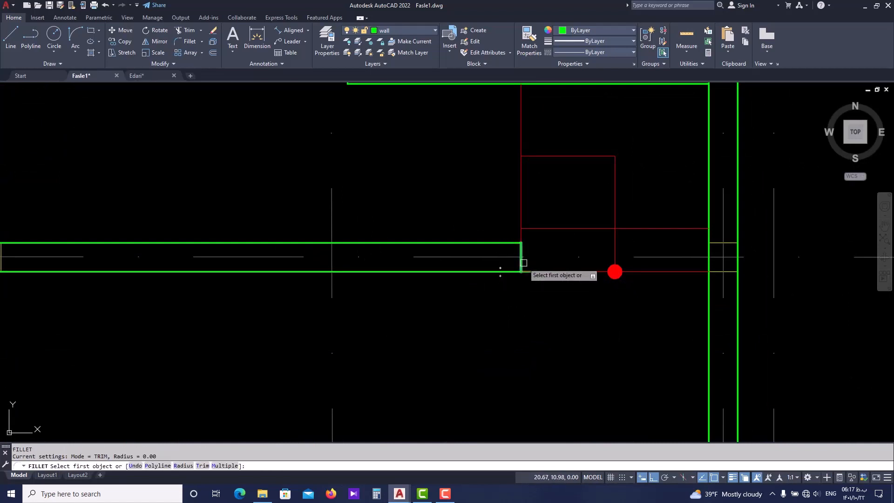
left_click(531, 271)
left_click(546, 298)
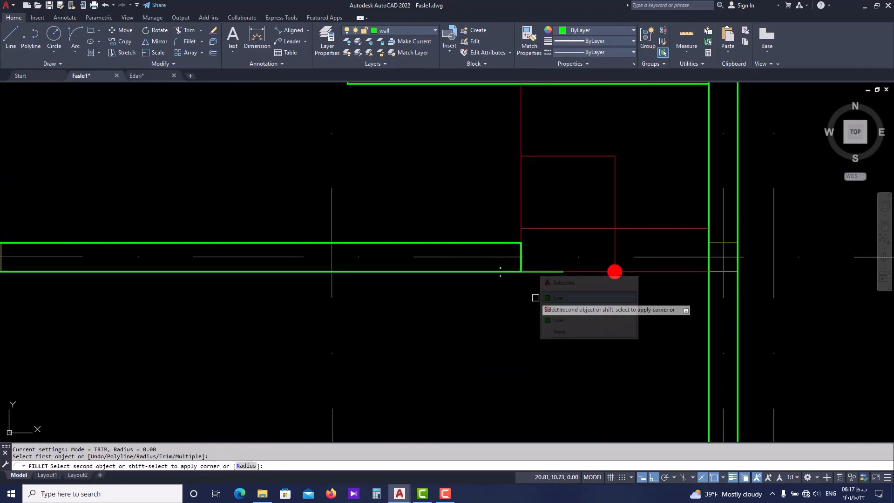
left_click(495, 272)
scroll(495, 300, "down", 8)
key("Escape")
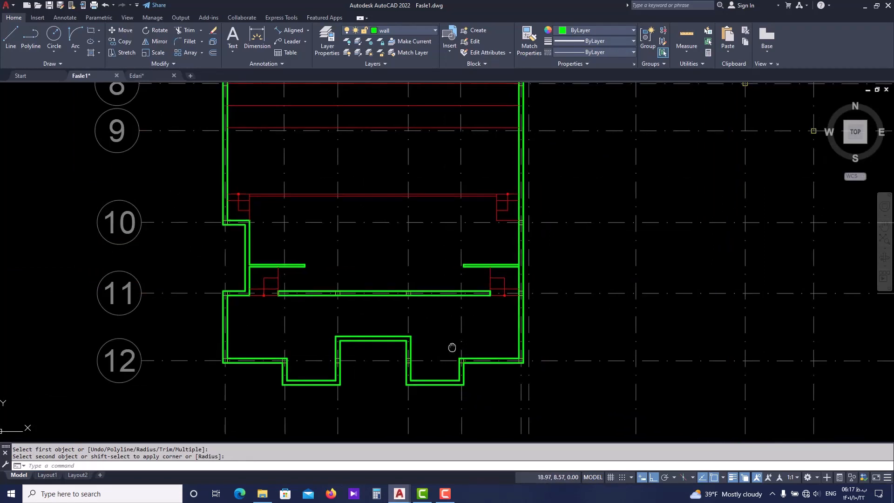
Trim the east wall's inner line between the two east partition lines to open the wall junction
scroll(518, 265, "up", 6)
key("Return")
scroll(525, 264, "up", 3)
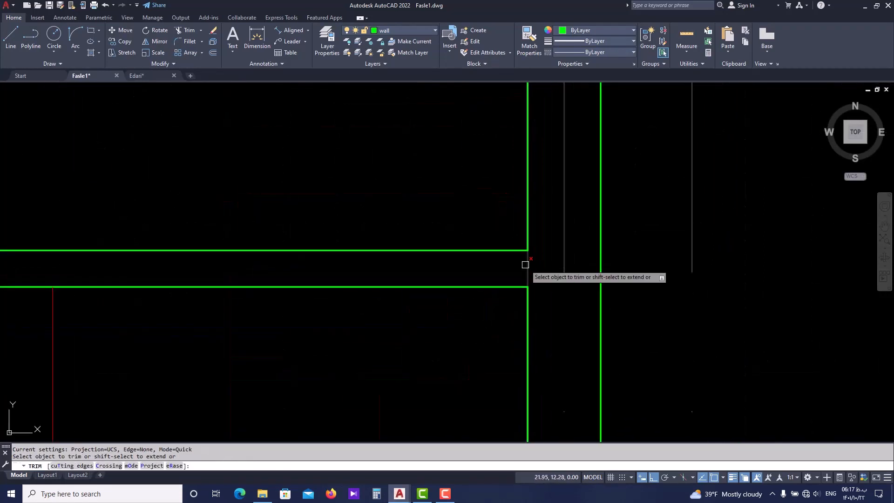
scroll(525, 270, "down", 8)
scroll(501, 239, "down", 4)
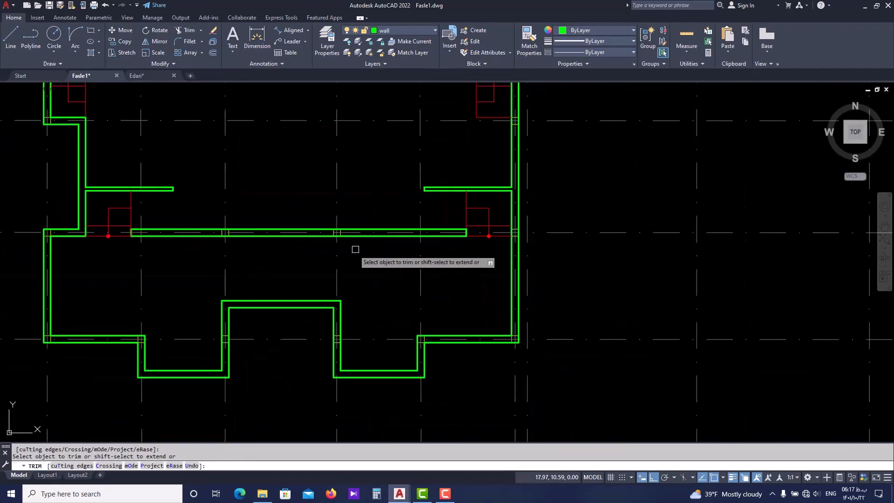
Examine the zigzag curtain line spanning between the backstage partitions in Edari.dwg
left_click(136, 76)
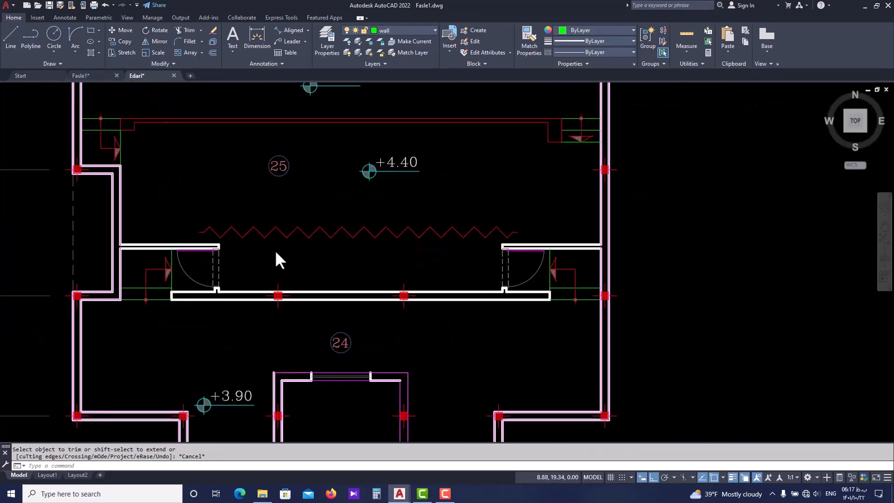
scroll(291, 268, "down", 4)
middle_click_drag(318, 253, 312, 293)
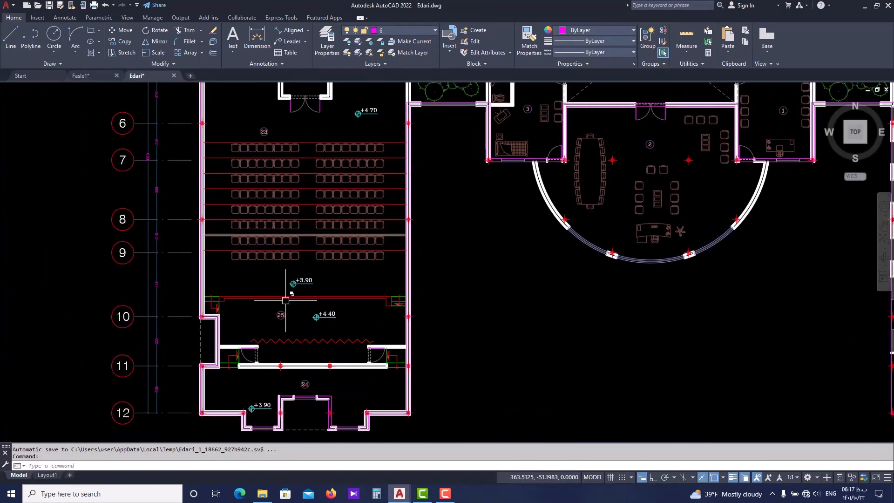
scroll(296, 340, "up", 6)
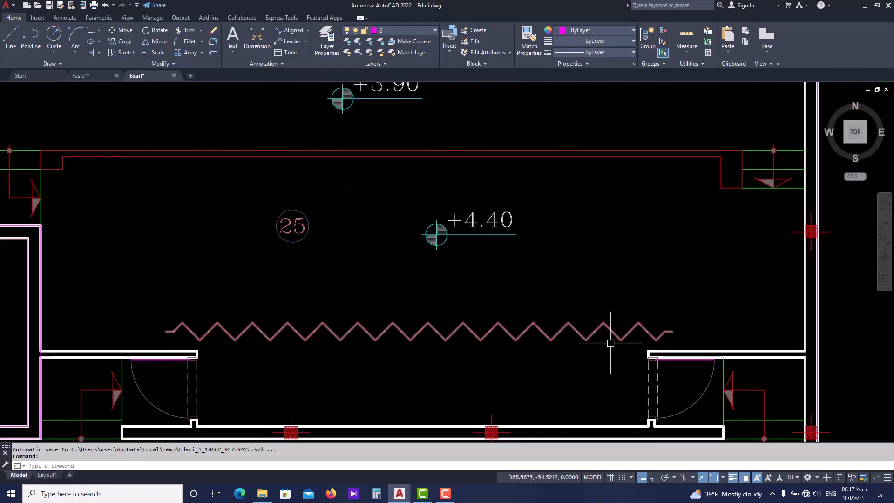
scroll(386, 345, "down", 2)
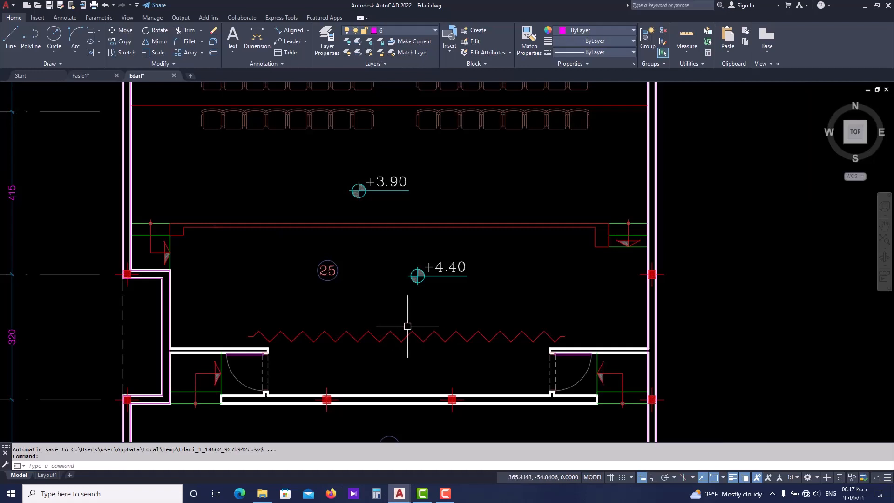
scroll(324, 340, "up", 2)
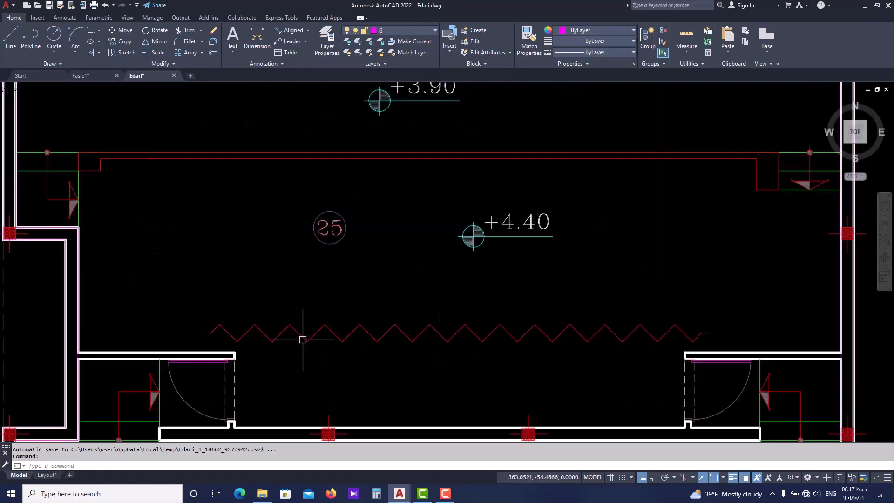
In Fasle1.dwg, start a line and turn on polar tracking with the 45, 90, 135, 180 degree increments
left_click(94, 75)
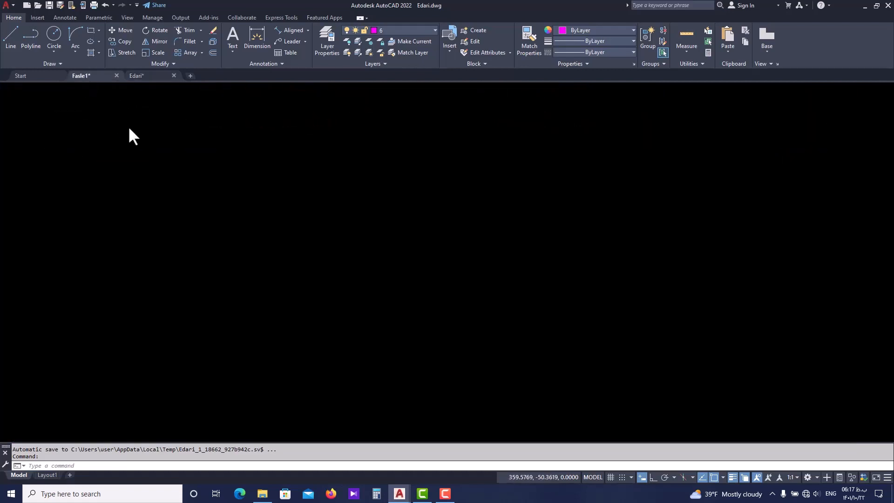
scroll(267, 184, "up", 2)
type("L")
key("Return")
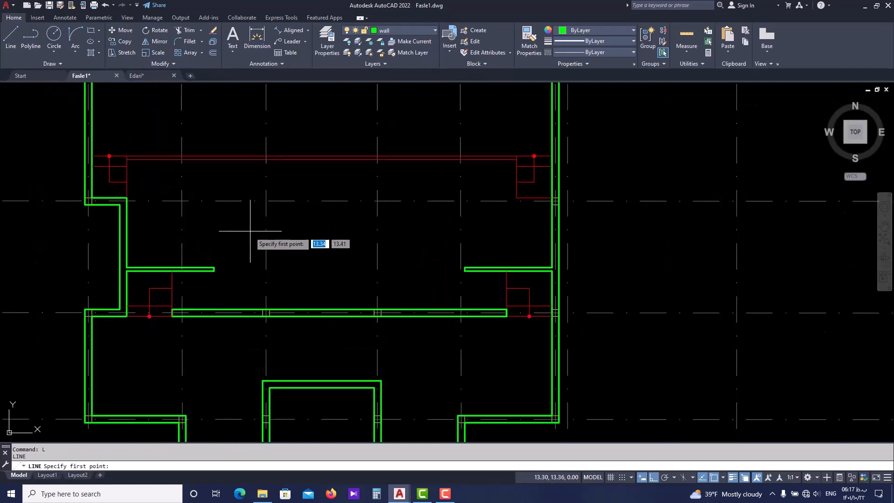
scroll(251, 235, "up", 2)
left_click(667, 476)
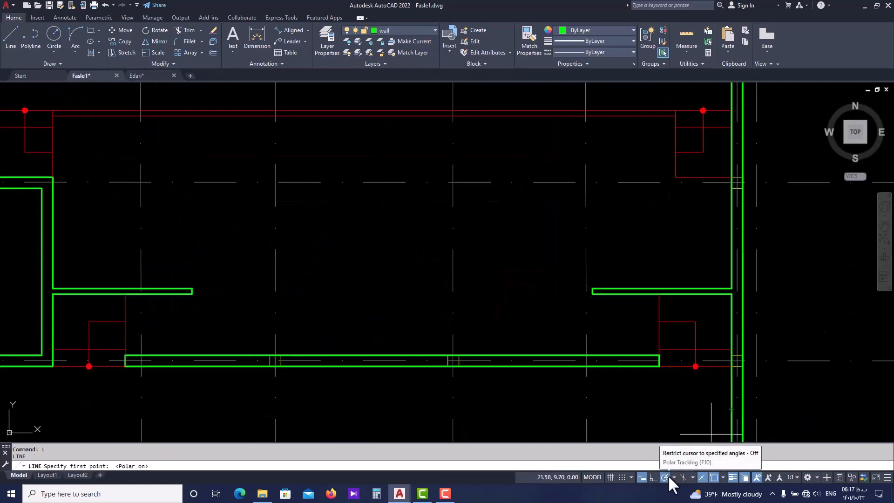
left_click(673, 478)
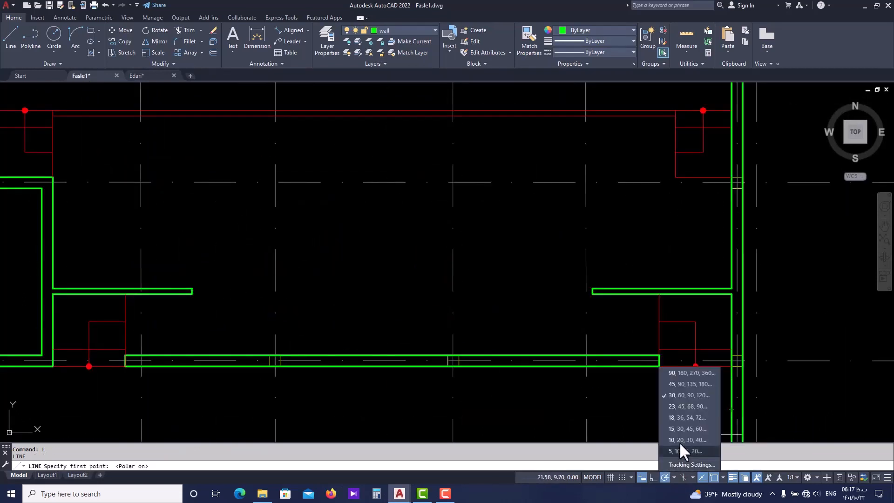
left_click(700, 381)
Try to draw a freehand zigzag curtain of mostly 45° line segments, running east from above the west backstage partition's end
scroll(209, 280, "up", 3)
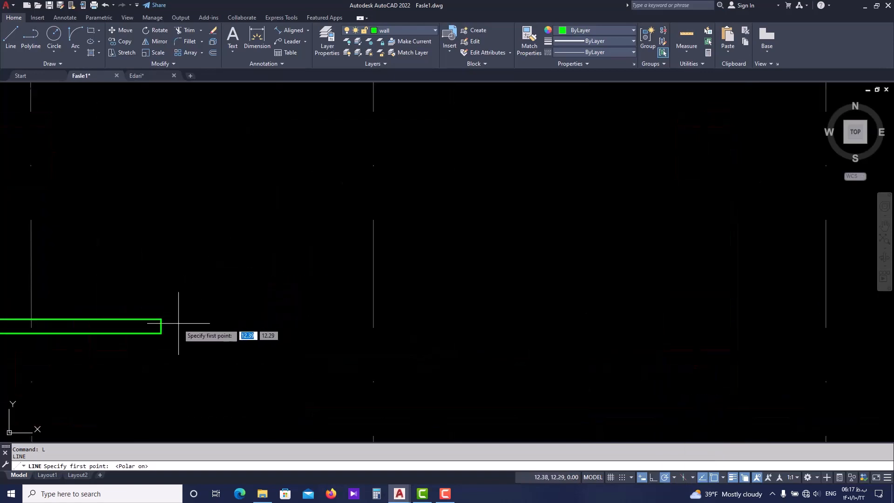
scroll(179, 321, "up", 2)
left_click(149, 298)
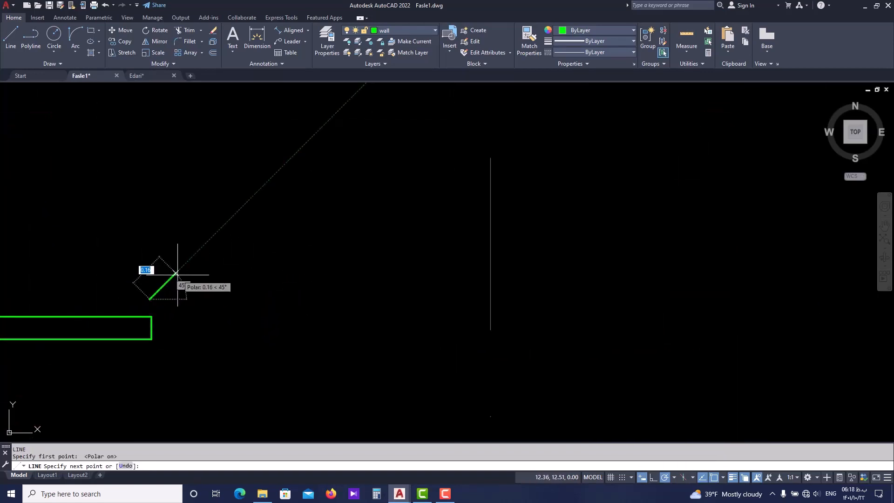
left_click(176, 273)
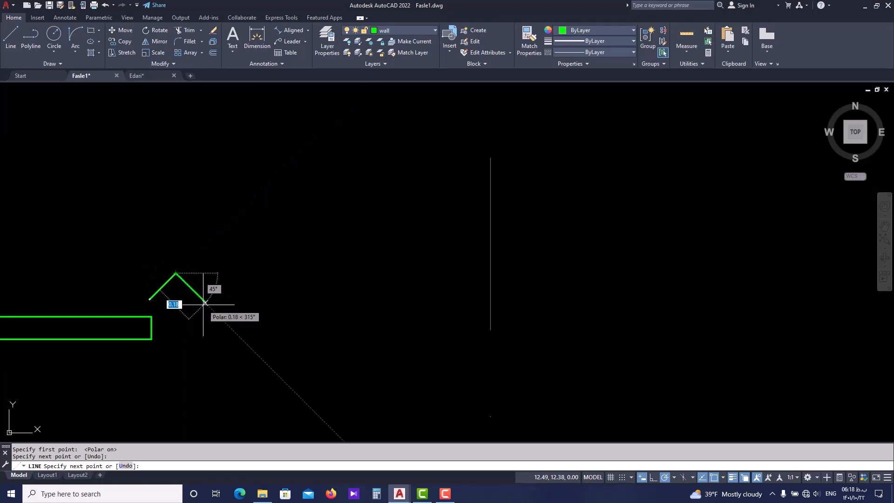
left_click(205, 302)
left_click(232, 276)
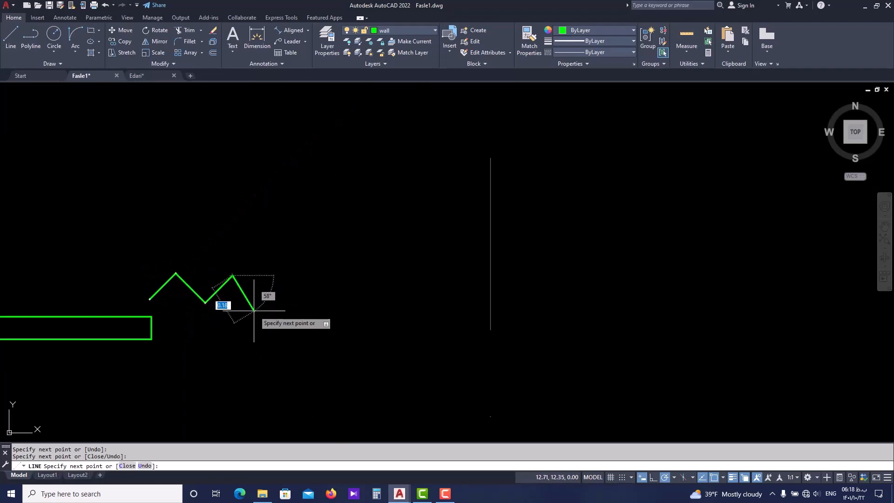
left_click(272, 315)
left_click(301, 285)
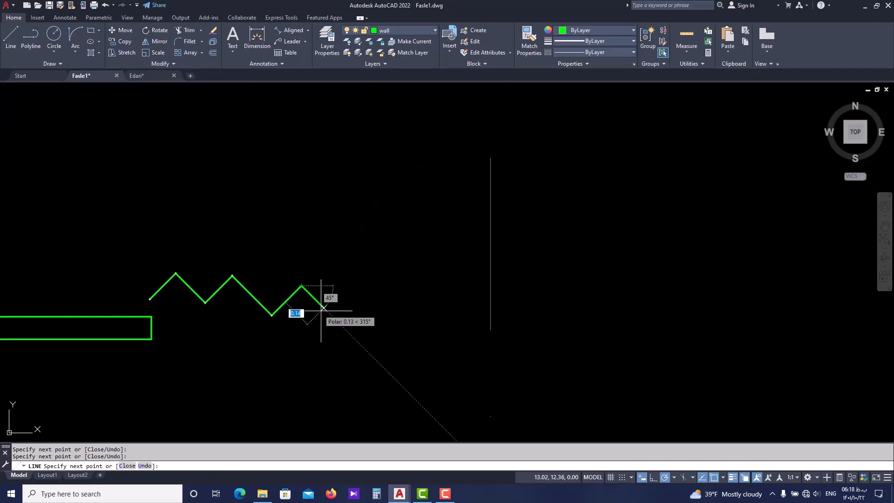
left_click(331, 312)
left_click(360, 282)
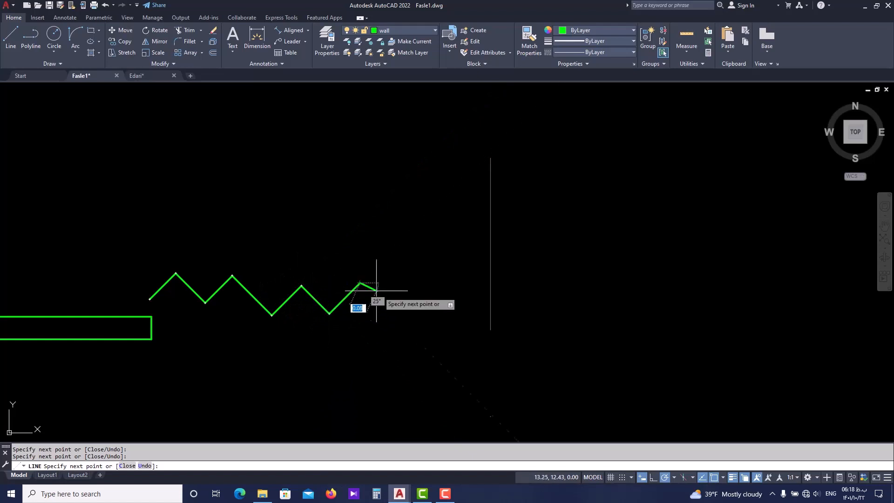
left_click(392, 315)
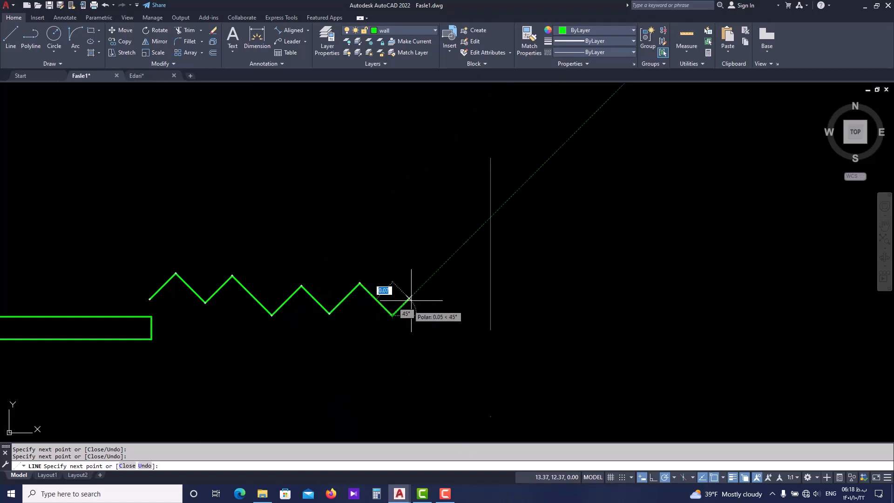
left_click(424, 284)
left_click(452, 320)
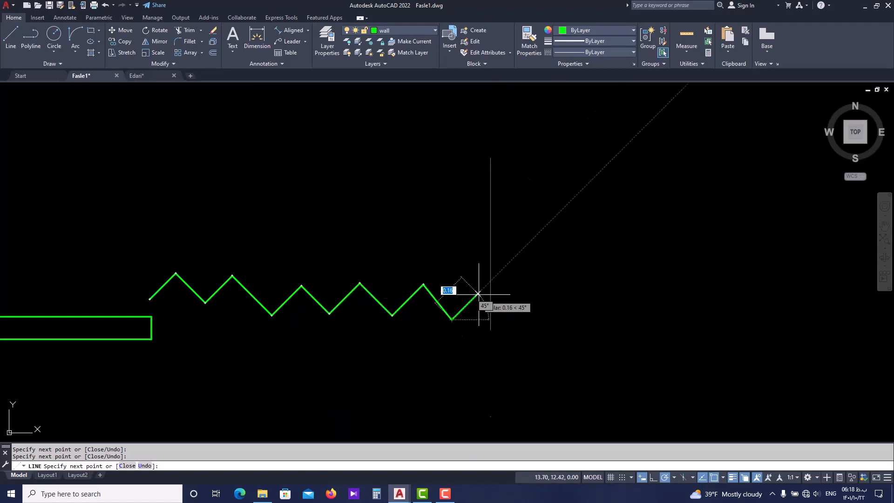
left_click(485, 284)
scroll(499, 291, "down", 4)
key("Escape")
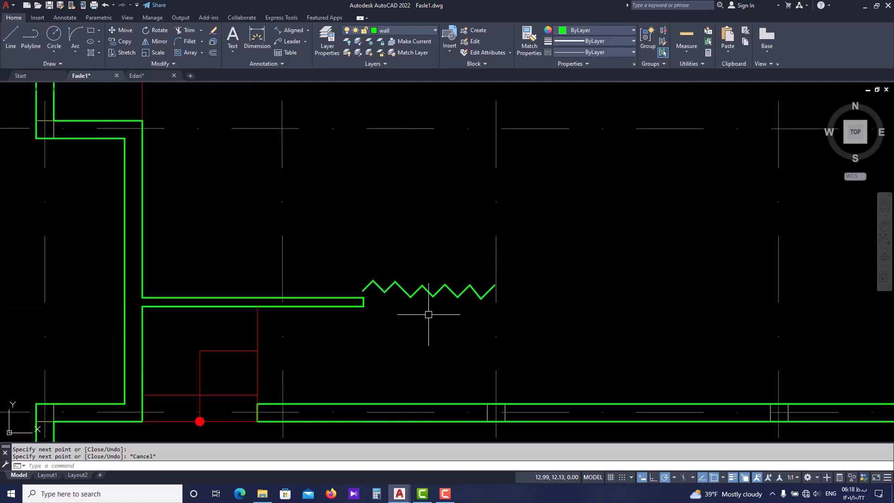
key("Escape")
key("space")
left_click(456, 251)
left_click(407, 320)
key("space")
left_click(404, 252)
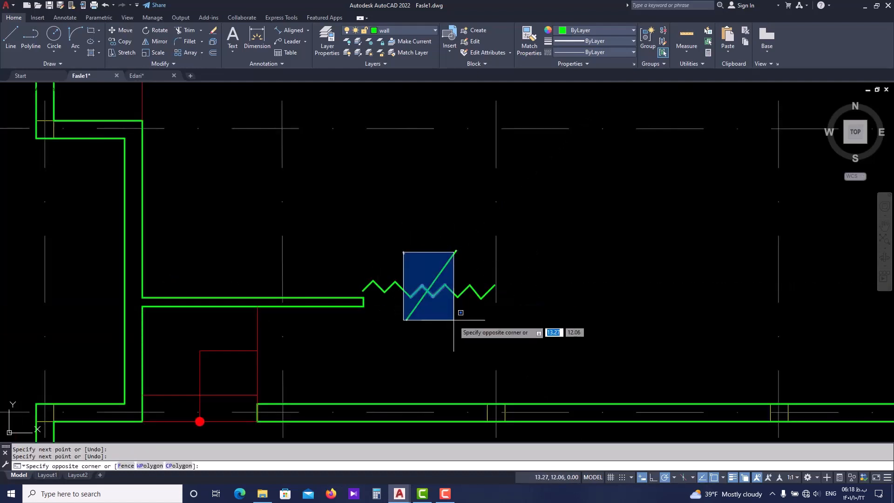
key("space")
key("Escape")
key("space")
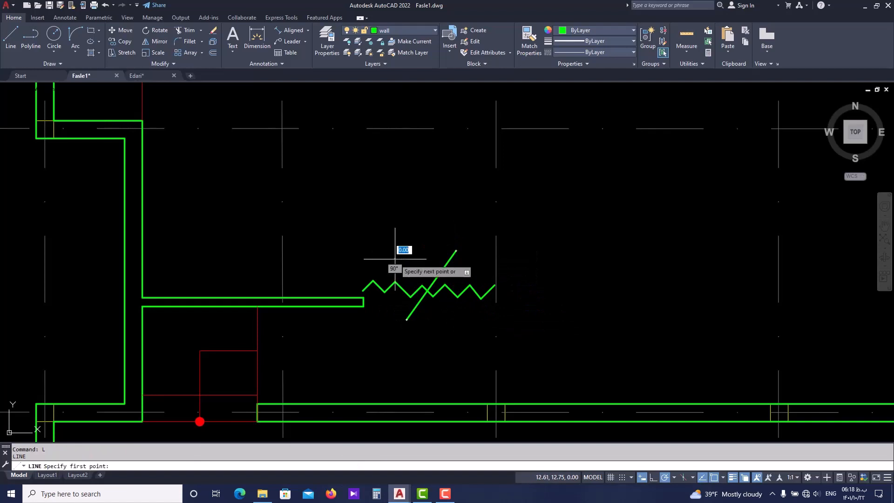
left_click(394, 259)
left_click(459, 322)
key("Escape")
Erase all the trial zigzag segments and the stray diagonal lines crossing them beside the west partition
left_click(463, 260)
left_click(414, 334)
type("e")
key("Return")
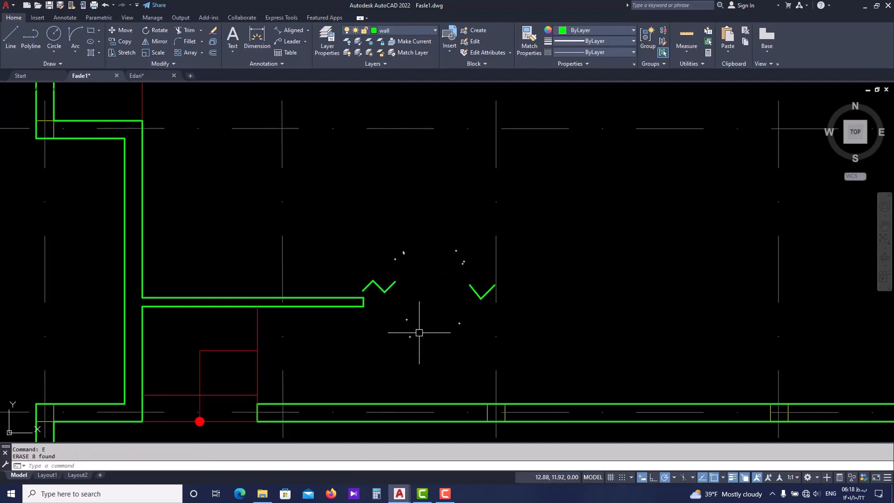
left_click(427, 278)
left_click(360, 288)
type("e")
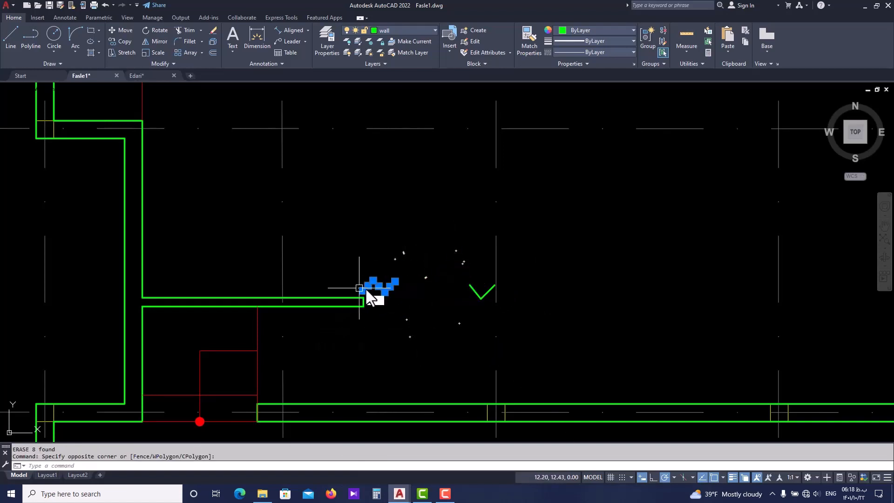
key("space")
left_click(486, 288)
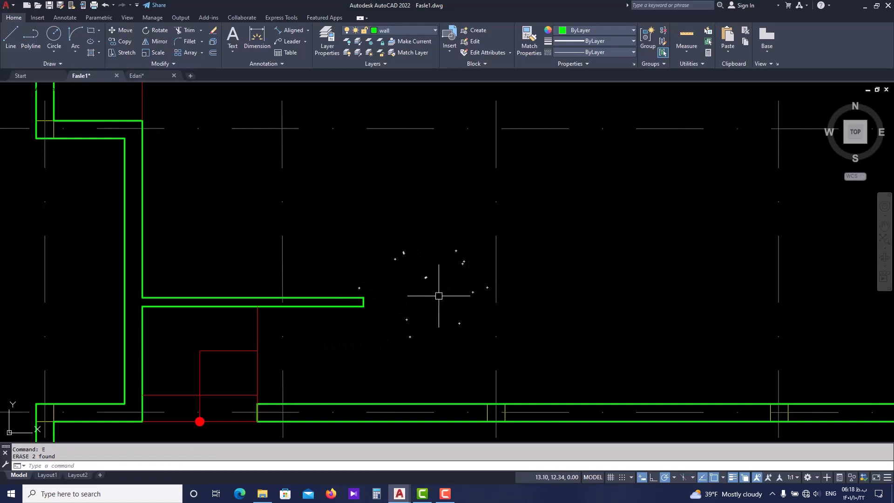
key("Escape")
On the Elev layer, draw a horizontal line about 7.20 long just north of the partitions, spanning the opening between their ends
scroll(438, 298, "down", 2)
left_click(423, 29)
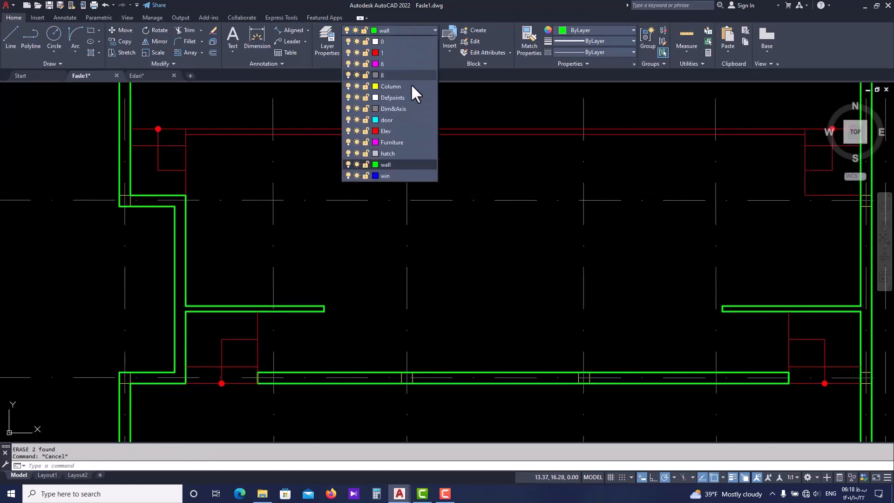
left_click(409, 128)
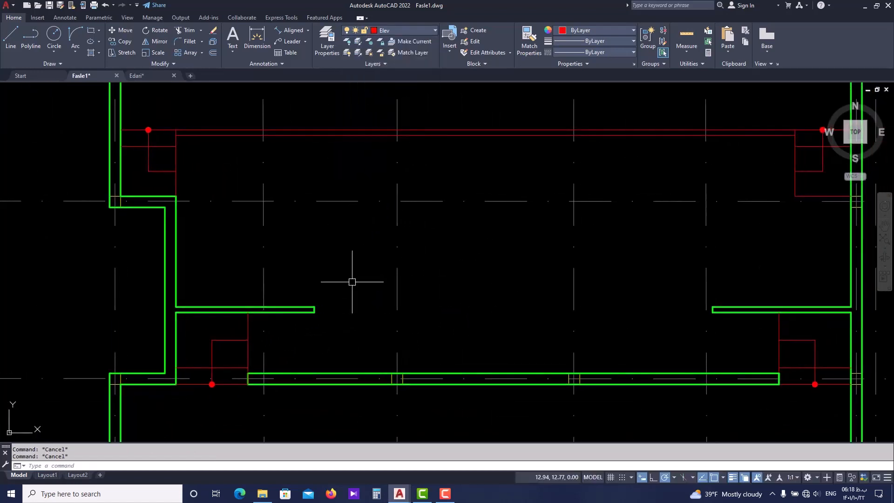
type("l")
key("space")
scroll(353, 286, "up", 2)
scroll(300, 305, "up", 2)
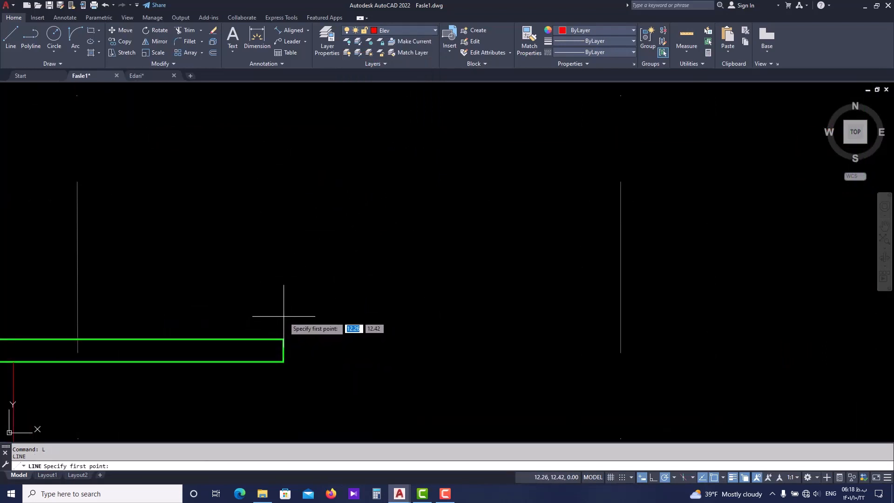
left_click(283, 319)
scroll(364, 302, "down", 2)
middle_click_drag(553, 308, 286, 312)
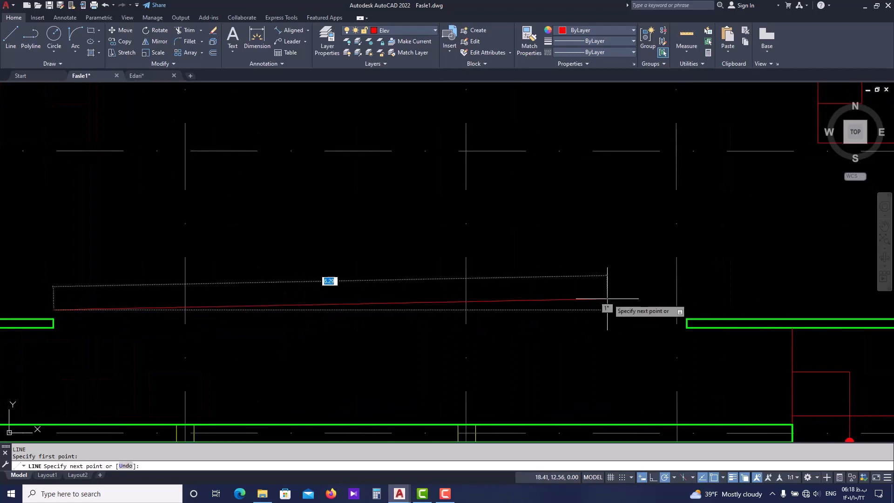
scroll(689, 322, "up", 2)
left_click(688, 320)
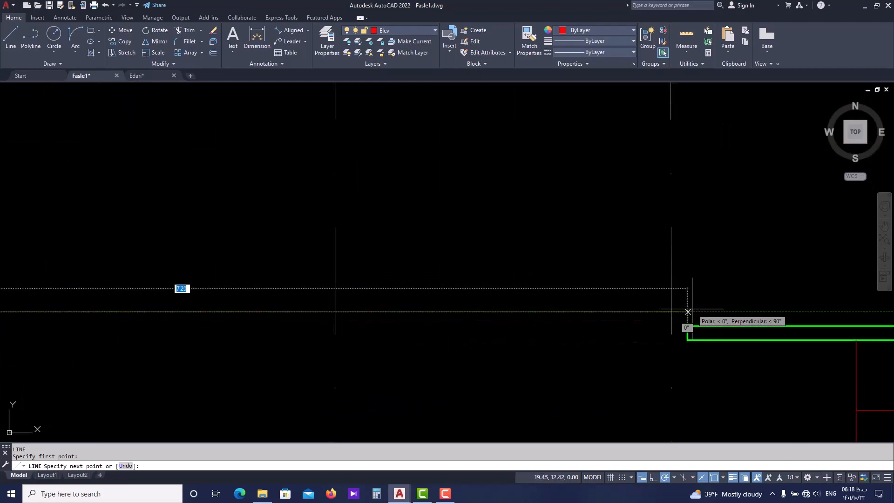
scroll(688, 293, "down", 2)
key("Escape")
Select the horizontal line spanning the opening between the two backstage partitions
left_click(607, 301)
middle_click_drag(508, 308, 470, 297)
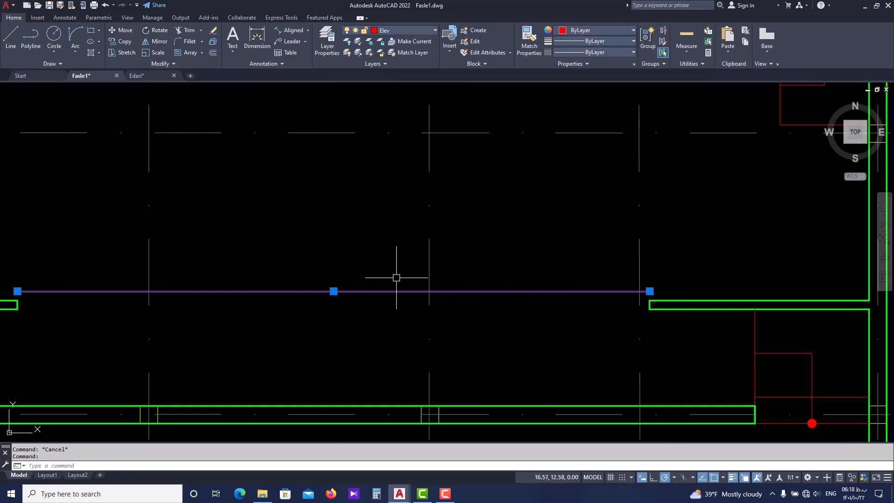
Load the ZIGZAG linetype from acadiso.lin into the drawing
middle_click_drag(398, 278, 439, 280)
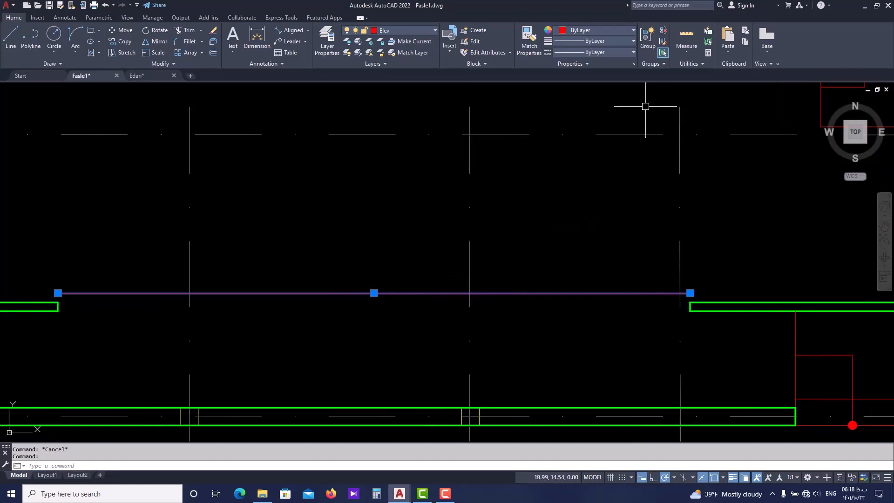
left_click(625, 50)
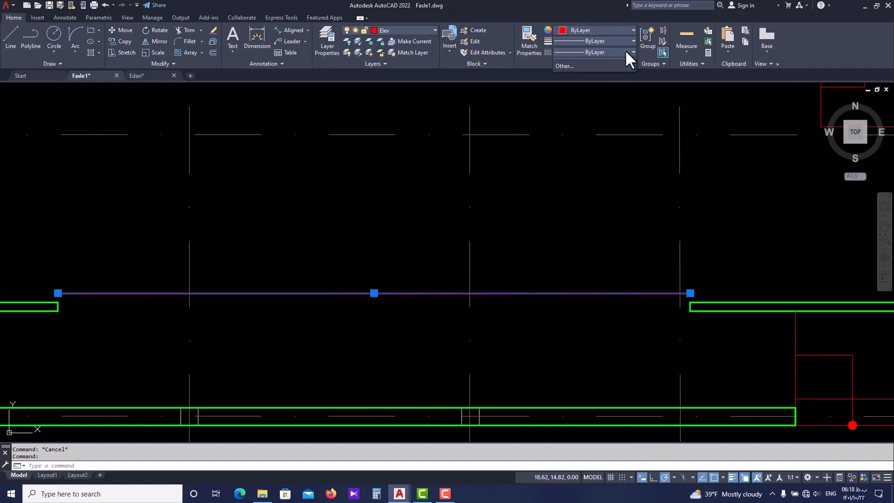
left_click(591, 123)
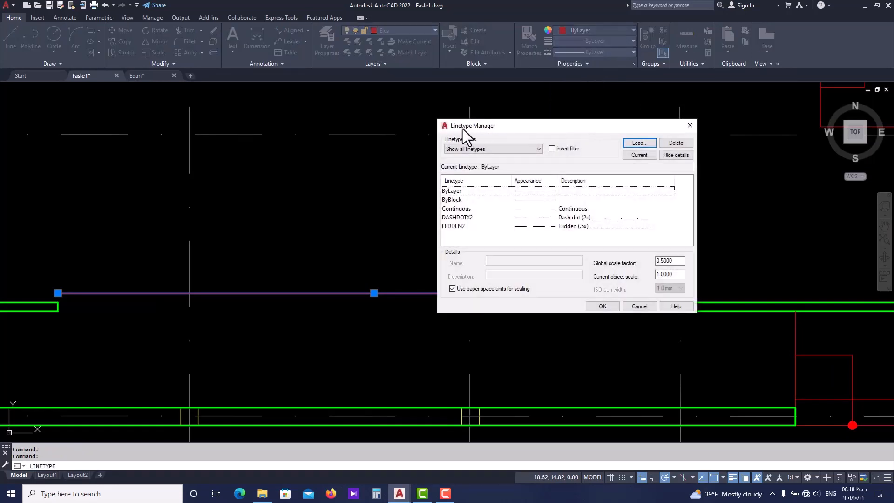
left_click(639, 143)
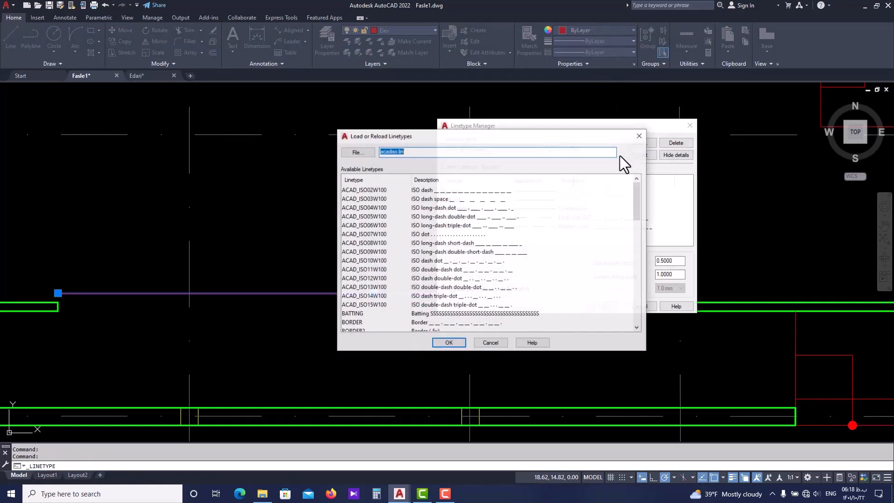
scroll(493, 265, "down", 2)
scroll(449, 282, "down", 12)
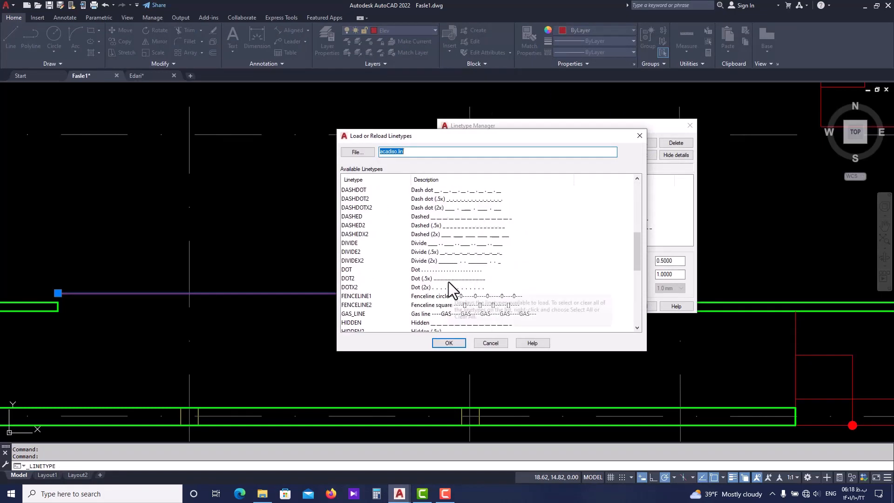
scroll(449, 281, "down", 1)
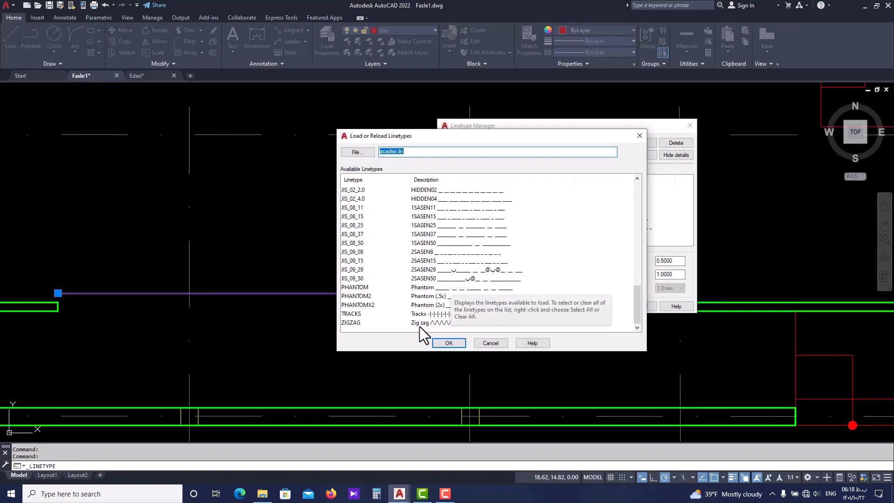
left_click(350, 324)
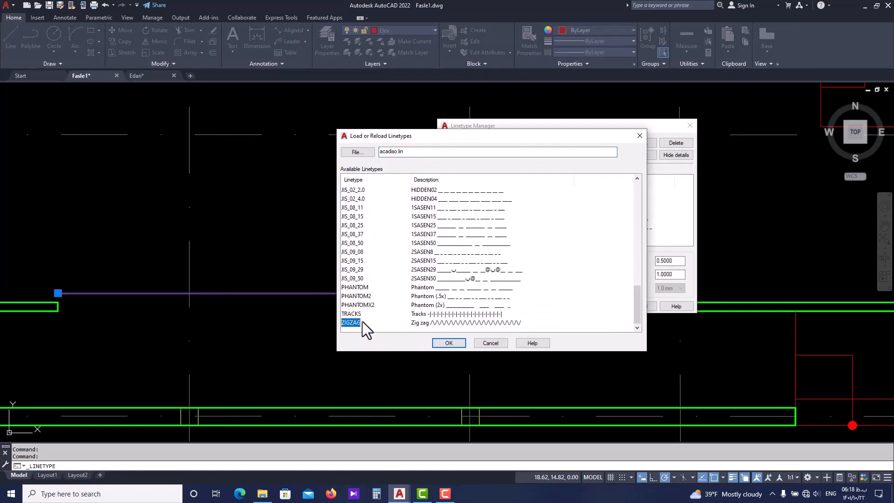
left_click(450, 342)
left_click(600, 306)
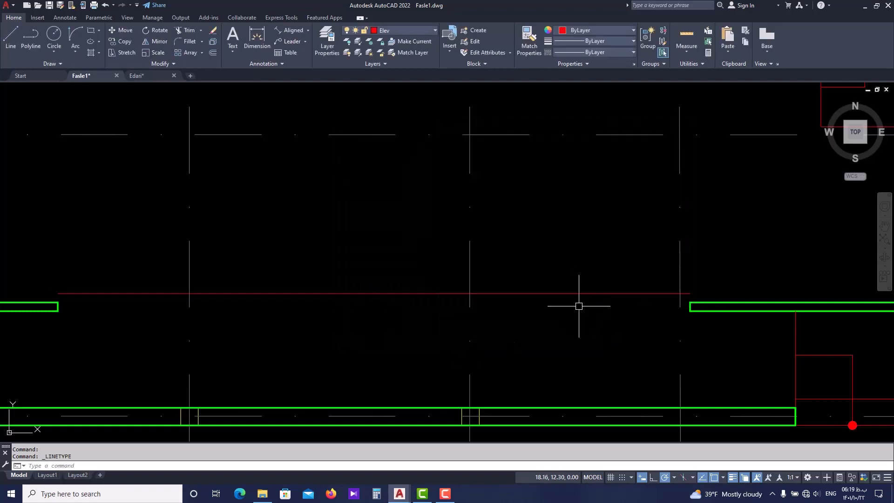
Assign the ZIGZAG linetype to the red line spanning the gap between the two wall ends
left_click(616, 53)
left_click(604, 118)
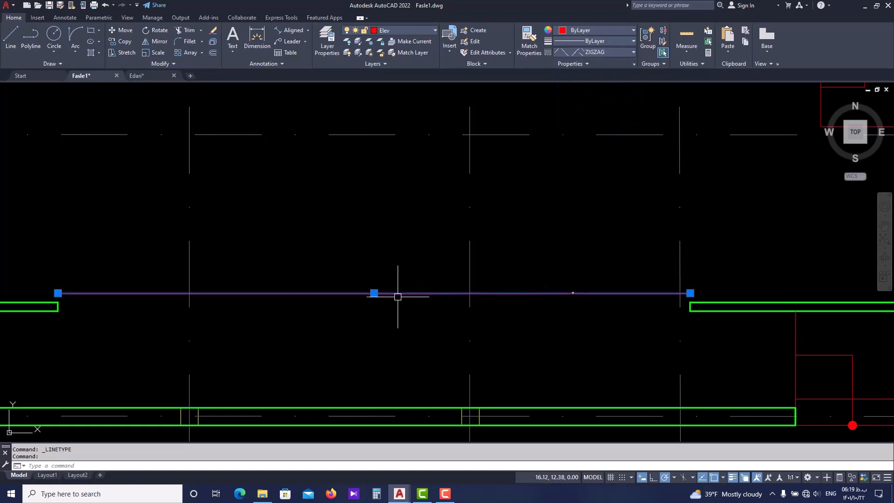
scroll(377, 275, "down", 2)
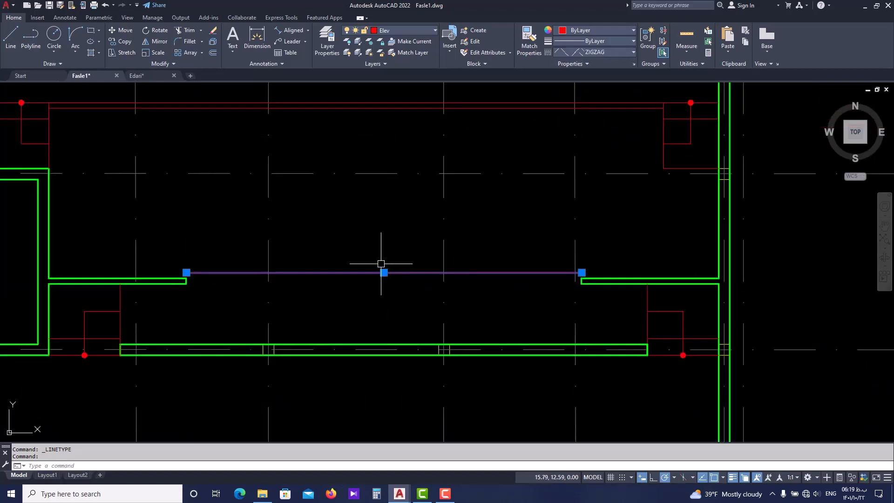
Reduce the zigzag line's linetype scale to 0.1, to 0.05 and finally to 0.03
key("ctrl+1")
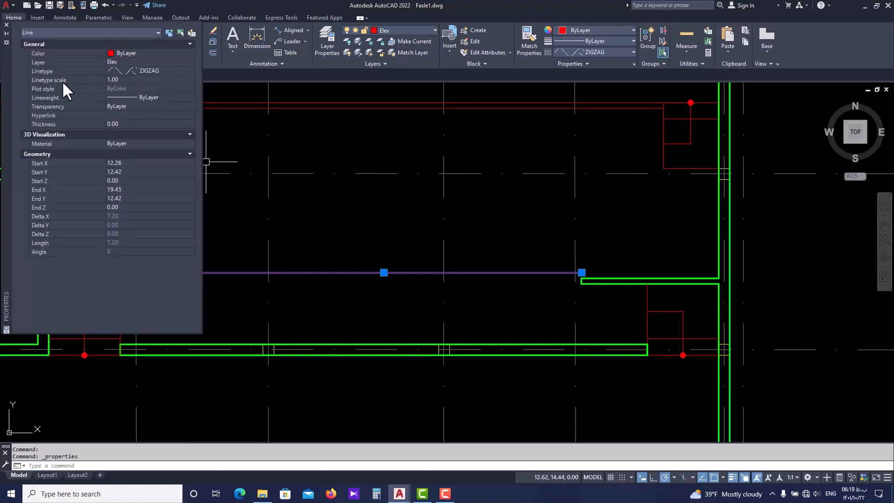
left_click(127, 79)
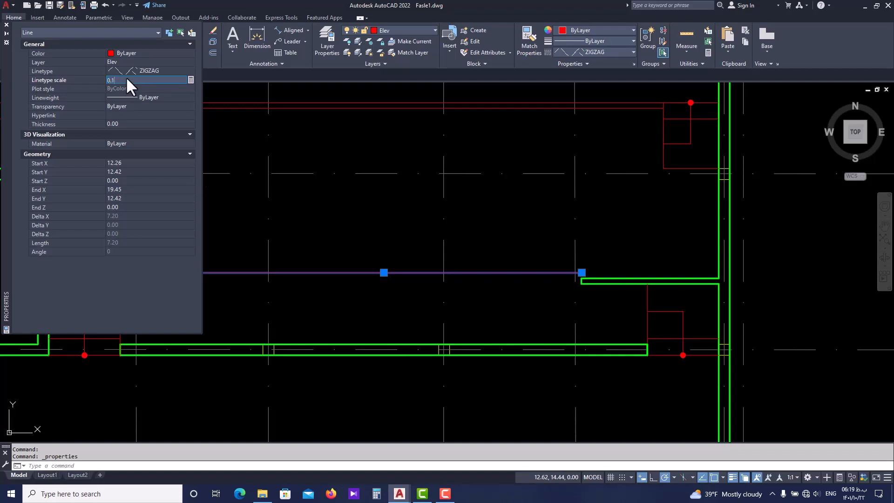
type("0.1")
key("Return")
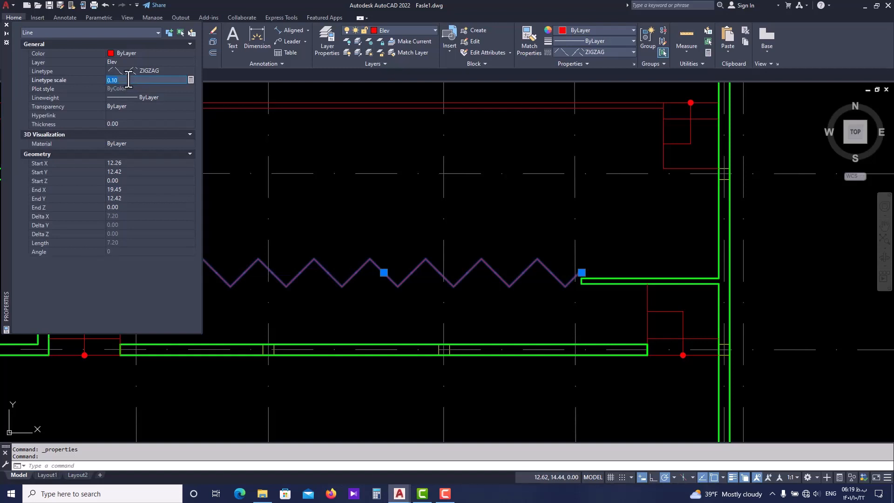
type("0")
key("Return")
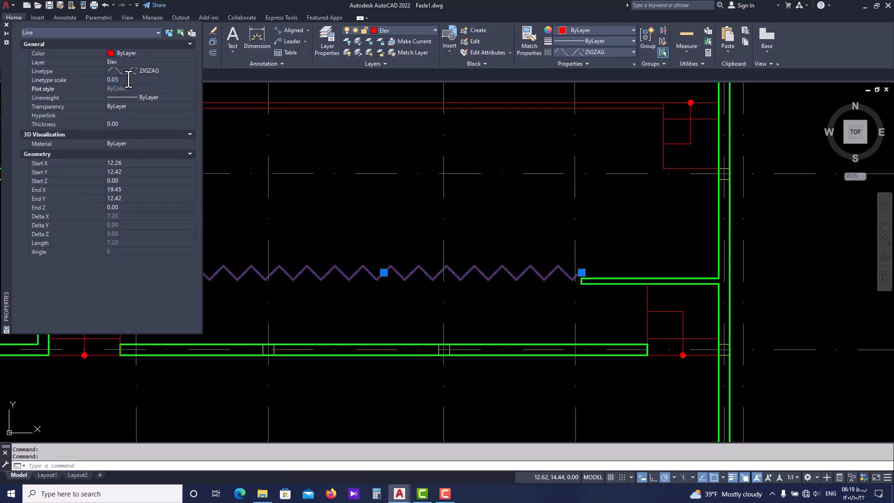
left_click(129, 80)
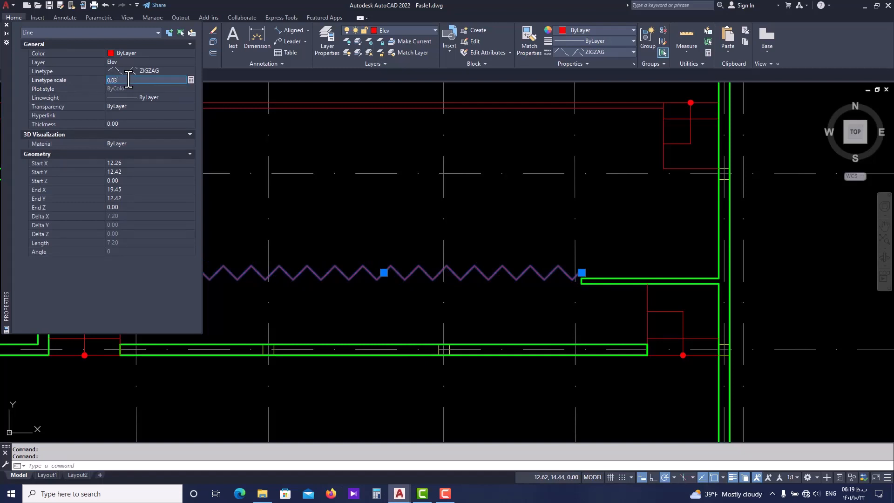
key("Return")
left_click(7, 25)
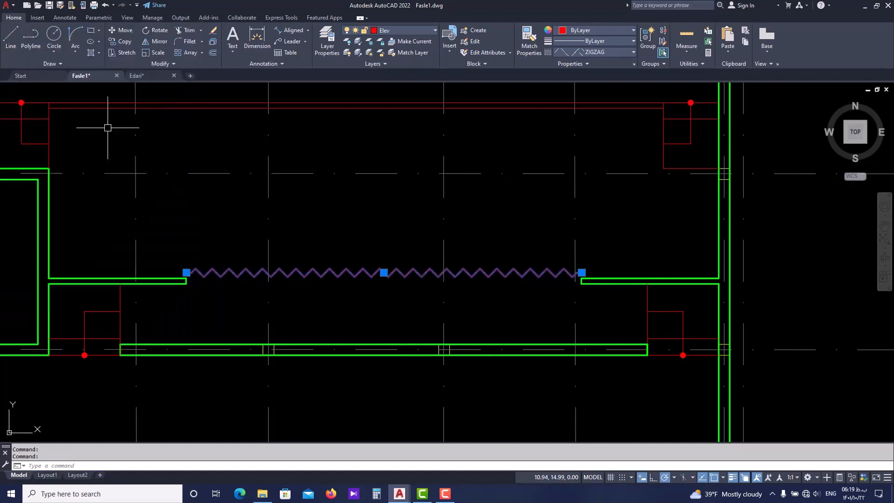
key("Escape")
Review the zigzag line in the plan and the rooms from axis 12 up to axis 1
scroll(218, 217, "down", 4)
middle_click_drag(267, 220, 252, 250)
scroll(267, 274, "up", 2)
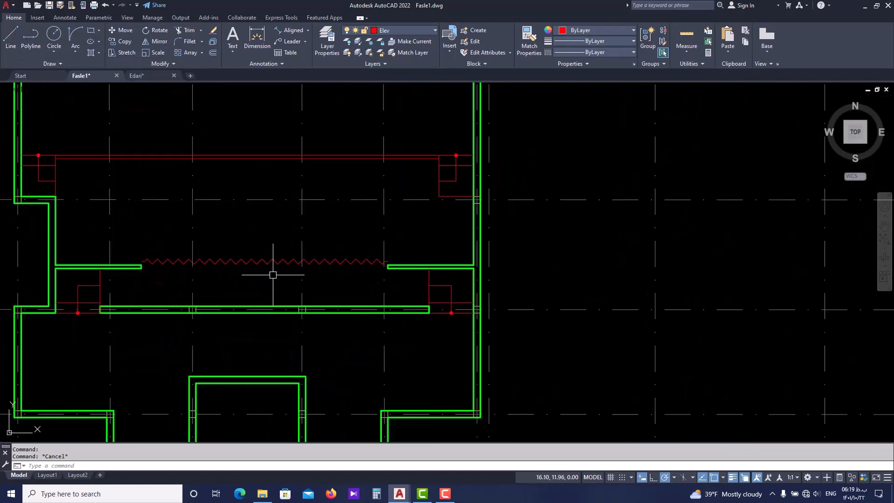
scroll(267, 274, "down", 4)
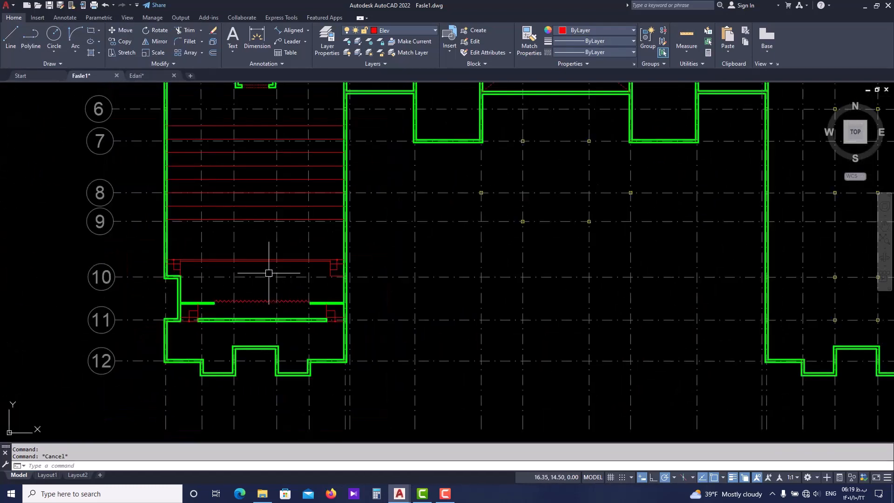
mouse_move(268, 231)
middle_mouse_down()
mouse_move(264, 274)
mouse_move(274, 292)
middle_mouse_up()
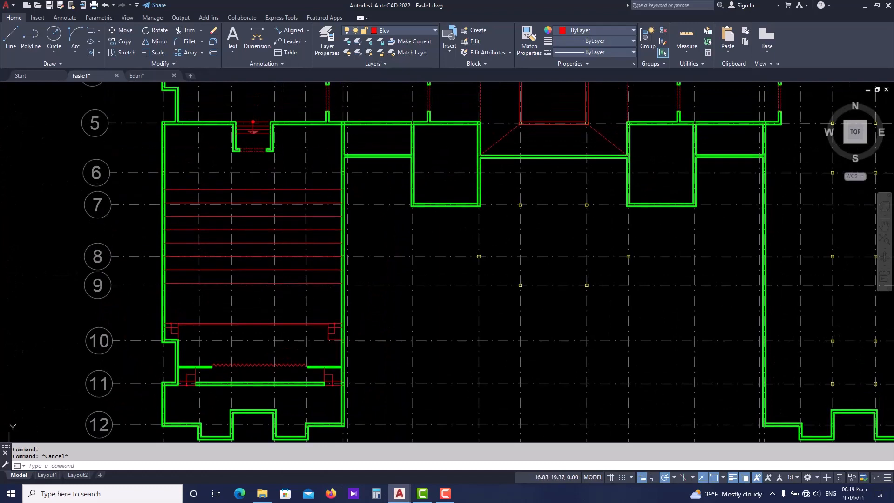
middle_click_drag(292, 204, 277, 270)
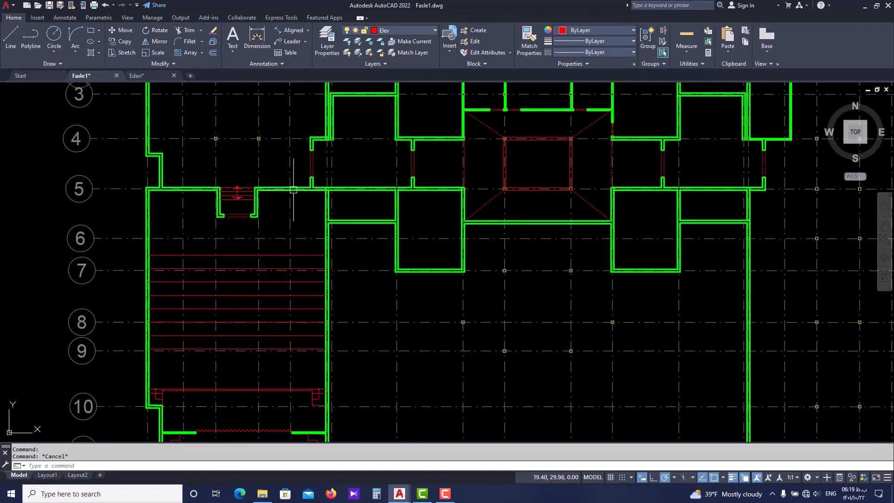
middle_click_drag(317, 189, 284, 232)
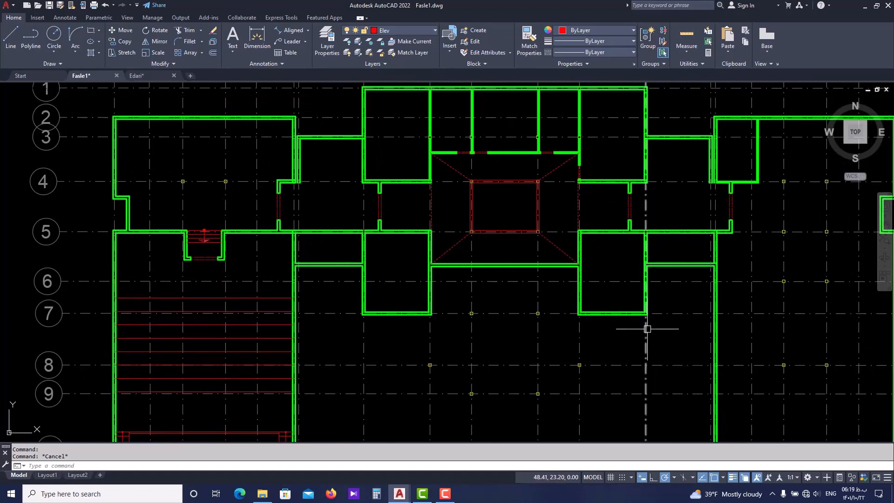
Fillet the crossing horizontal and vertical inner wall lines into a corner at axis 4, just above the dashed doorway opening
scroll(296, 160, "up", 3)
scroll(300, 216, "up", 3)
scroll(326, 174, "down", 3)
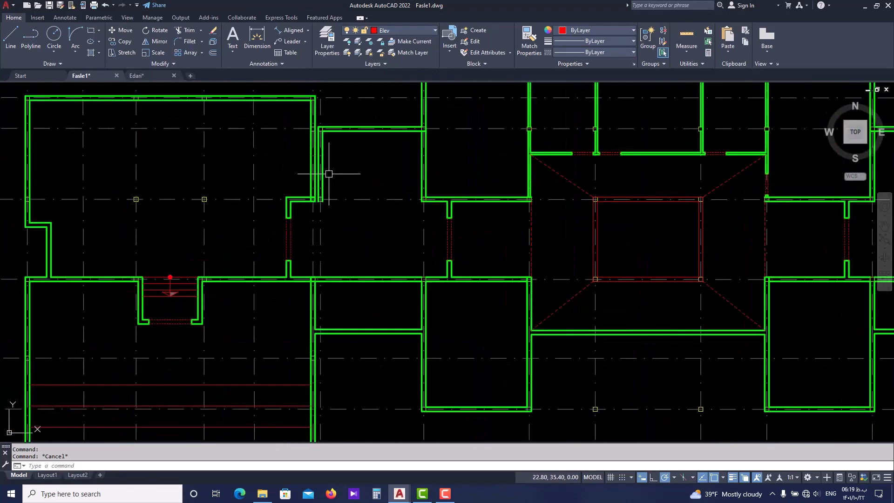
scroll(320, 186, "up", 5)
type("f")
key("Return")
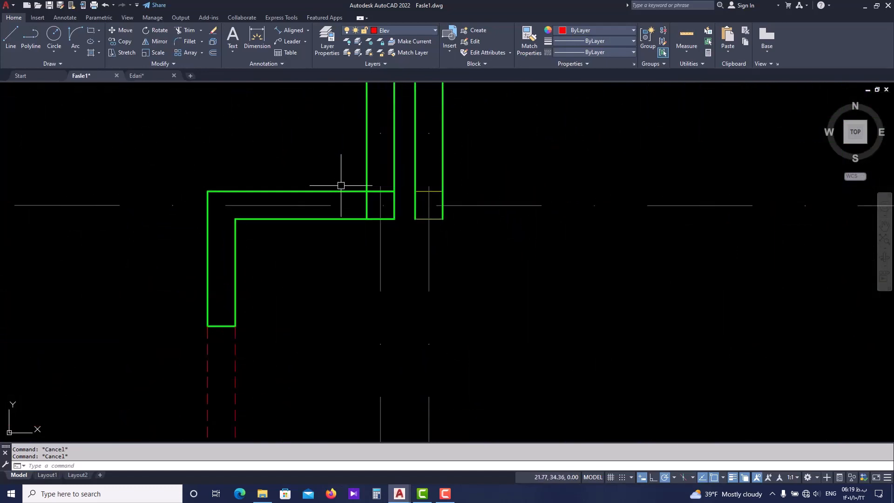
left_click(343, 190)
left_click(367, 199)
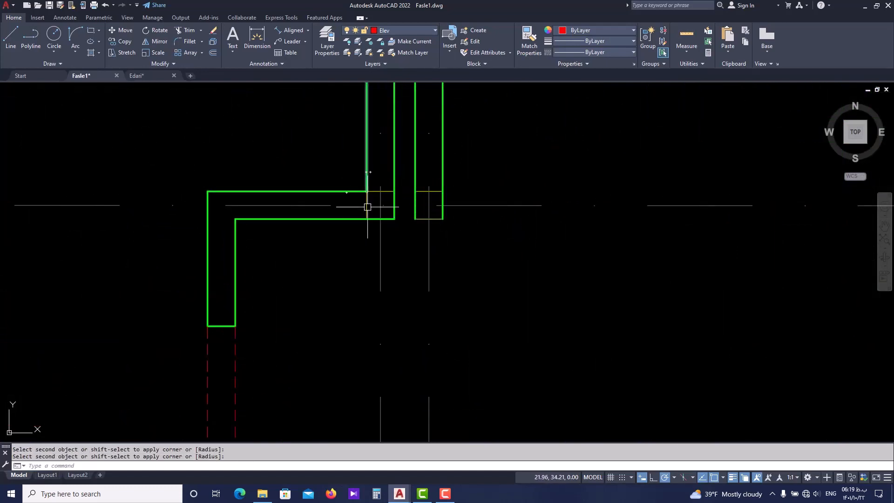
scroll(391, 179, "down", 4)
scroll(392, 175, "down", 5)
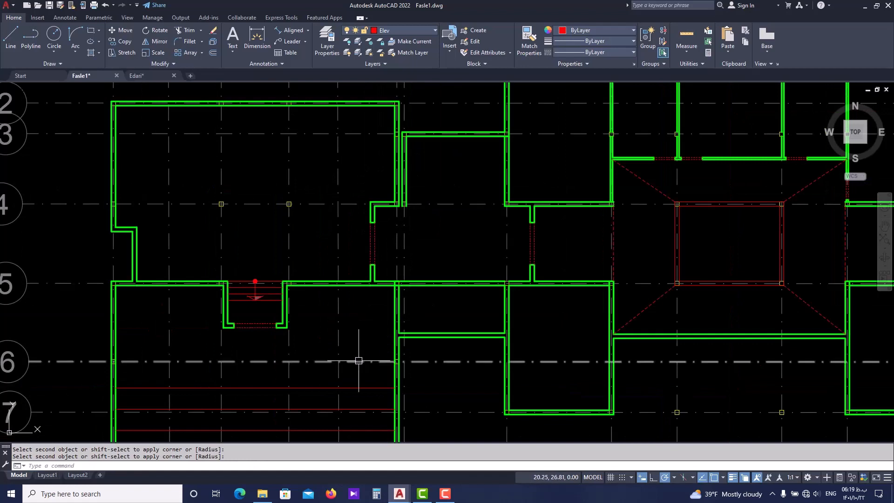
middle_click_drag(357, 359, 352, 340)
scroll(389, 279, "up", 7)
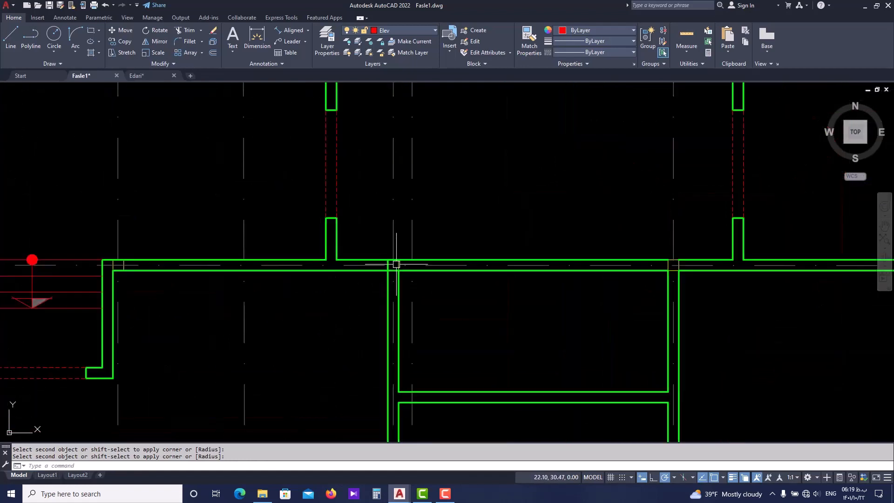
left_click(388, 281)
key("Return")
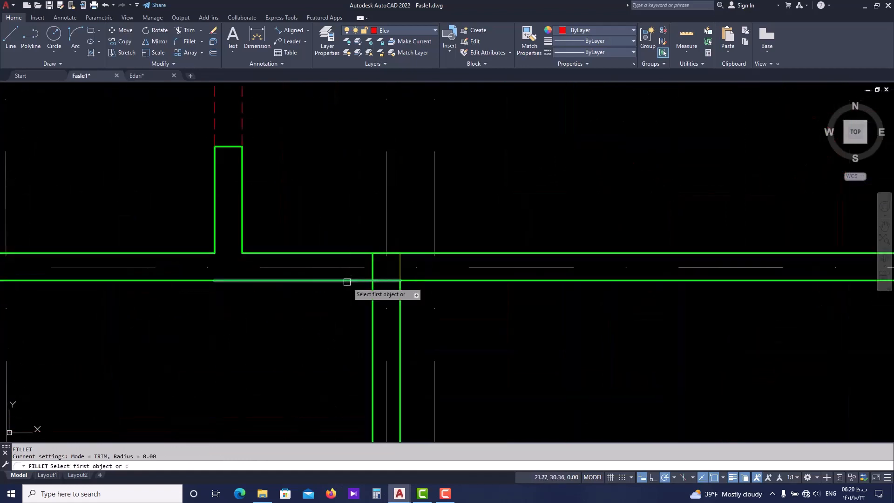
left_click(347, 282)
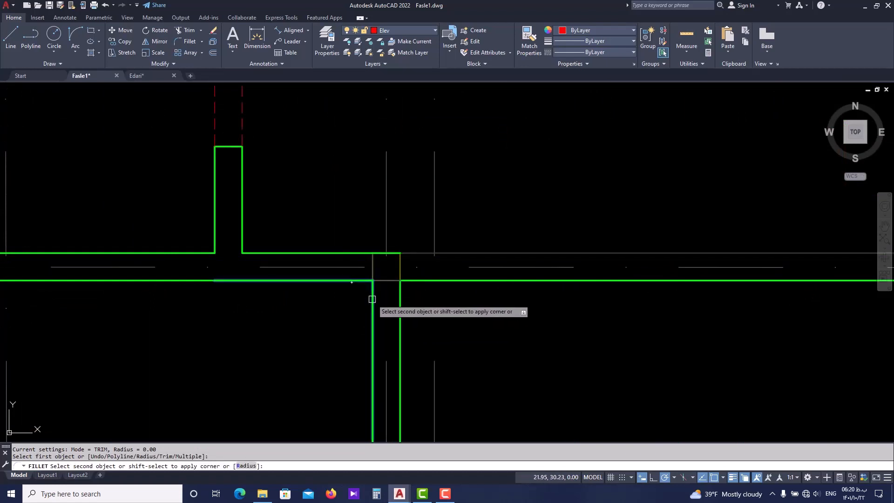
scroll(371, 299, "down", 2)
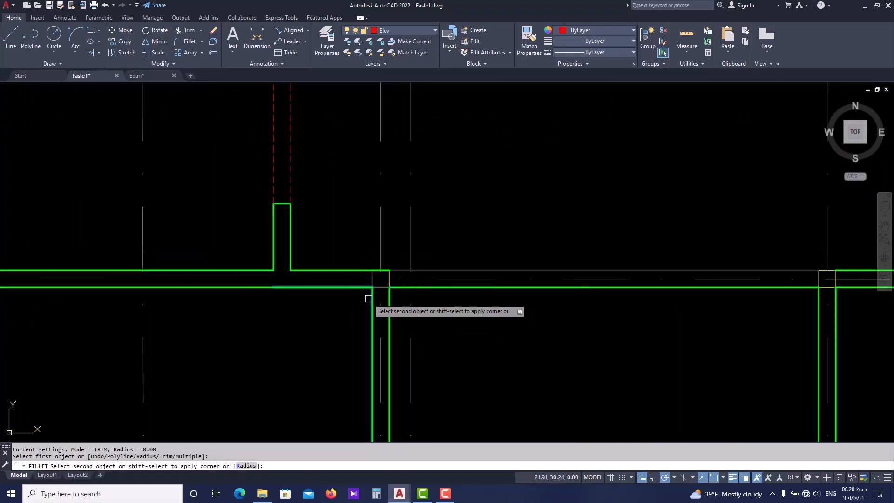
scroll(366, 293, "up", 2)
key("Escape")
Inspect the extent of the horizontal wall line and the wall polyline that cross at the axis 5 junction
left_click(363, 284)
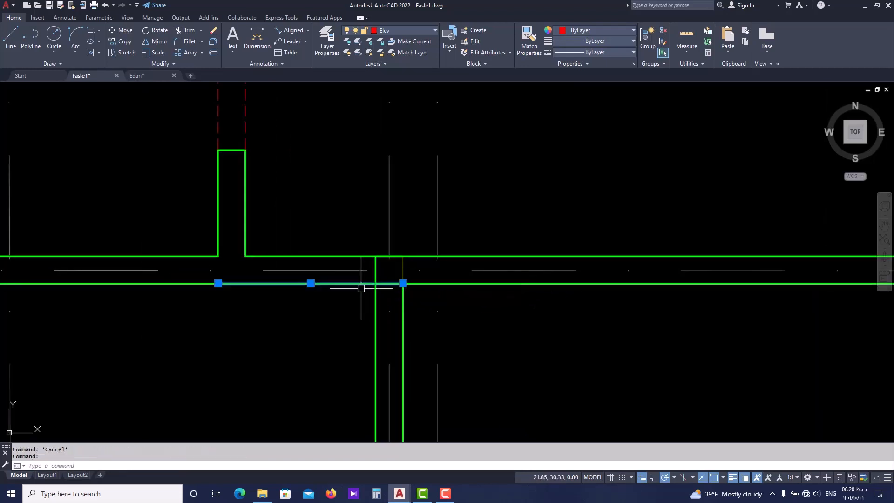
left_click(375, 307)
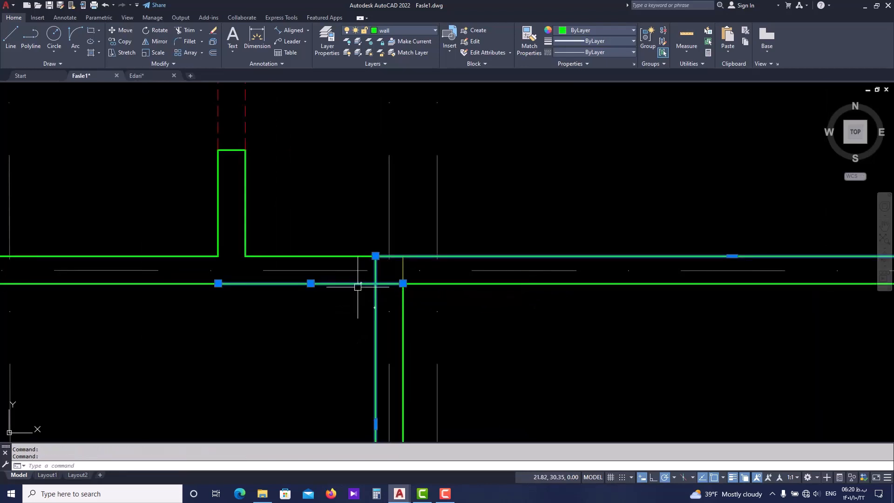
scroll(357, 285, "down", 2)
scroll(591, 254, "down", 2)
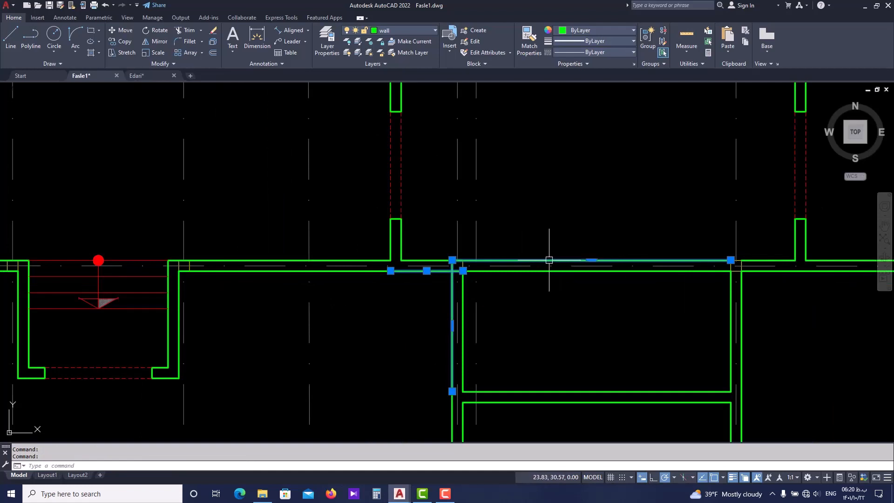
scroll(466, 261, "up", 2)
scroll(433, 276, "up", 2)
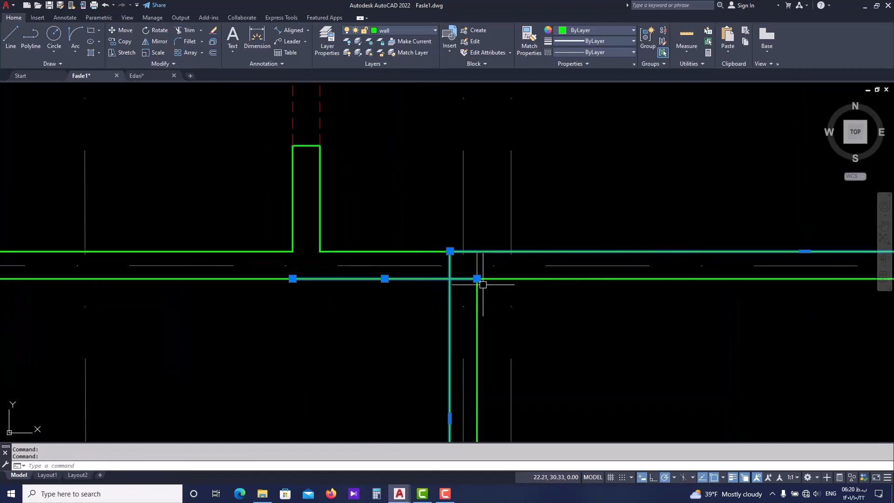
key("Escape")
key("Escape")
Explode the wall polyline that turns the corner at the axis 5 junction
left_click(452, 300)
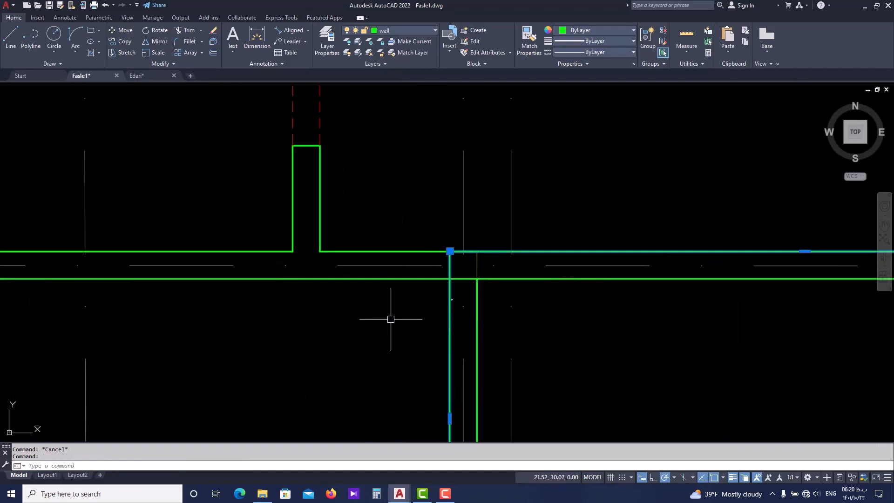
type("x")
key("Return")
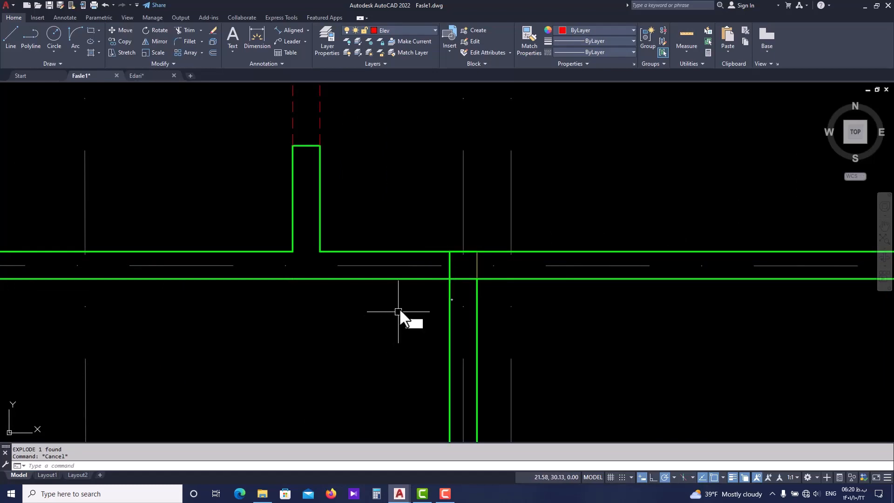
Fillet the lower horizontal wall line and the crossing left vertical wall line into a corner at the axis 5 junction
type("f")
key("Return")
left_click(419, 279)
scroll(358, 313, "down", 1)
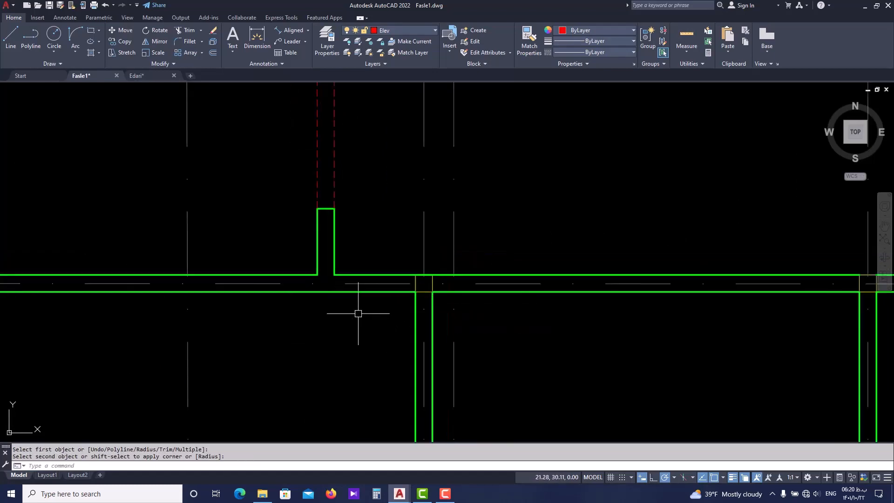
scroll(359, 313, "down", 1)
key("Escape")
scroll(363, 351, "down", 6)
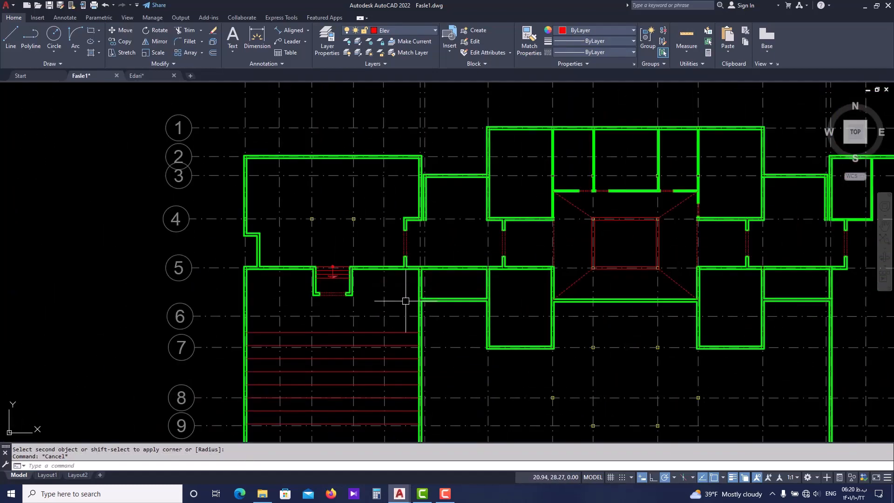
Review the walls around the entrance stairs, the axis 5 corridor and the central hall of the plan
scroll(411, 263, "up", 2)
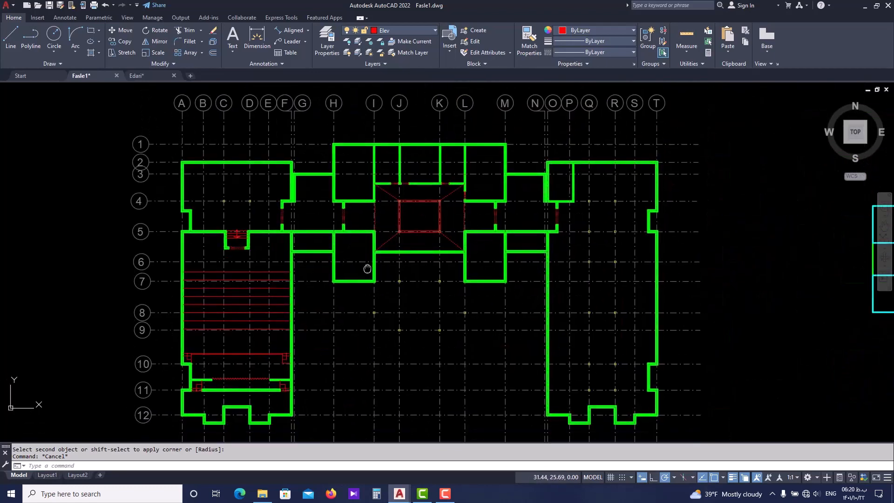
scroll(235, 251, "up", 2)
scroll(249, 205, "up", 4)
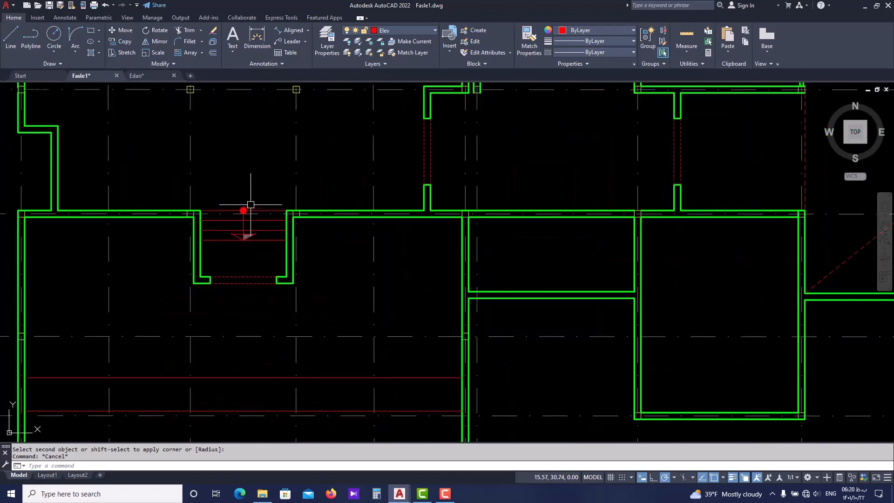
scroll(306, 230, "down", 2)
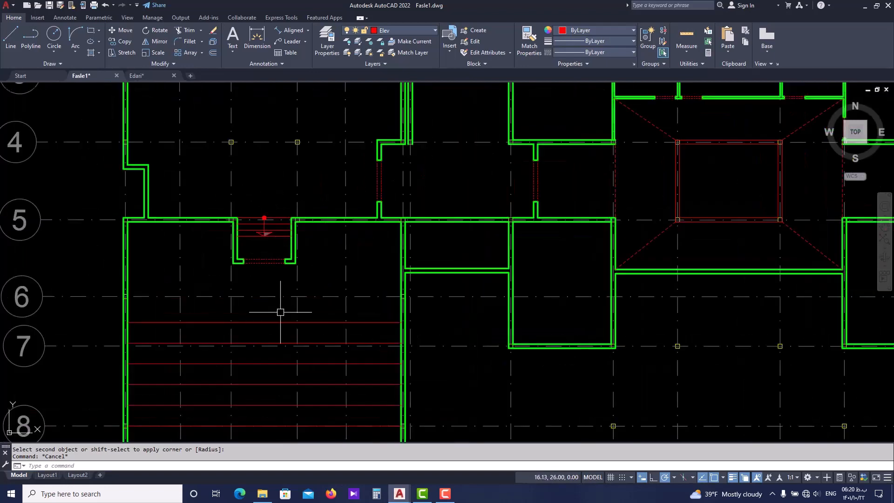
scroll(455, 266, "down", 3)
scroll(521, 241, "up", 3)
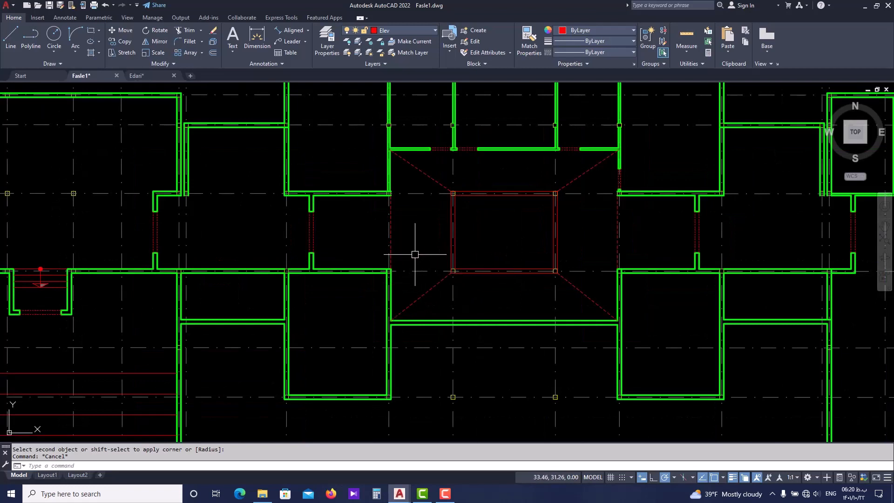
scroll(417, 222, "up", 2)
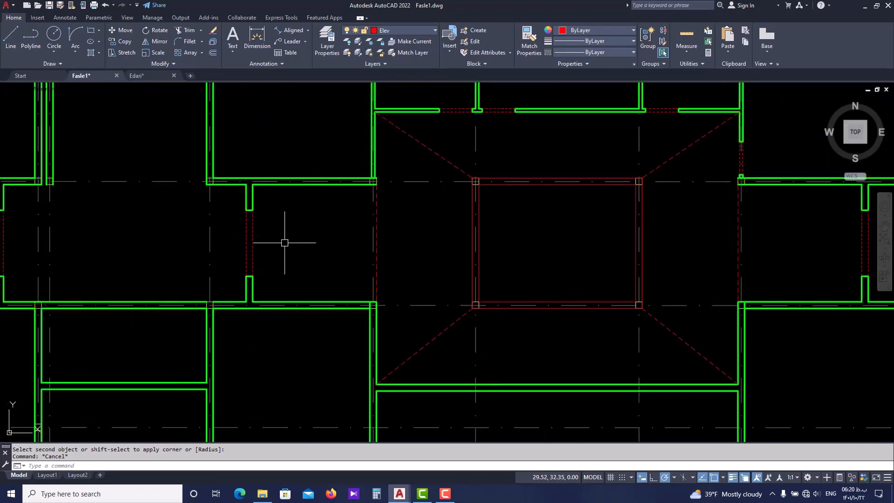
scroll(284, 243, "down", 2)
scroll(372, 276, "down", 2)
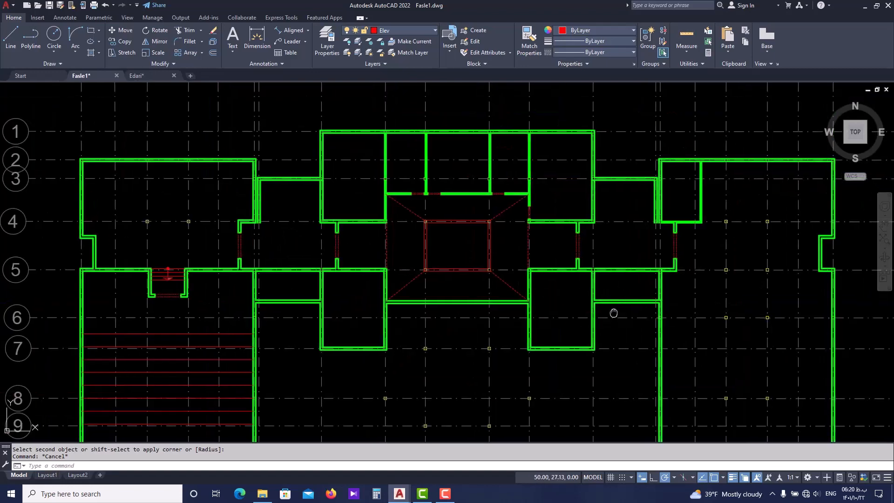
Review the auditorium wing down to axis 12 and the overall layout of the plan
middle_click_drag(614, 313, 579, 234)
scroll(579, 233, "down", 5)
scroll(440, 304, "up", 3)
scroll(393, 314, "up", 3)
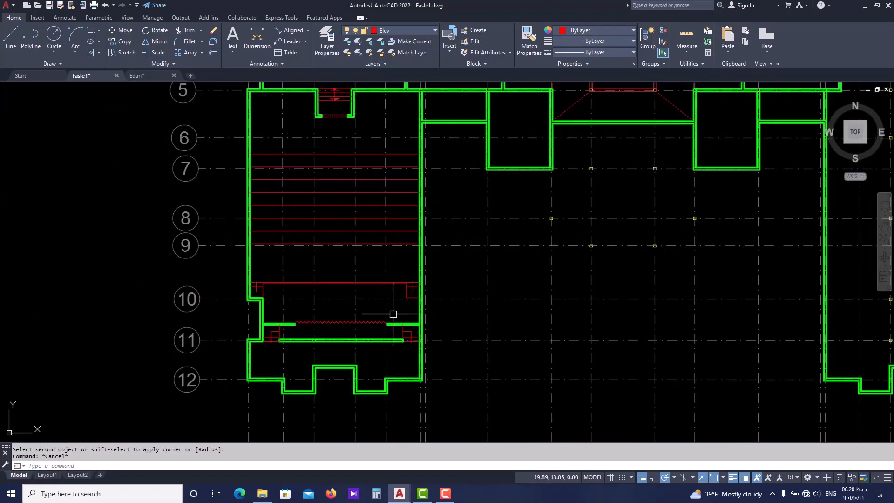
scroll(458, 306, "down", 1)
scroll(334, 331, "down", 2)
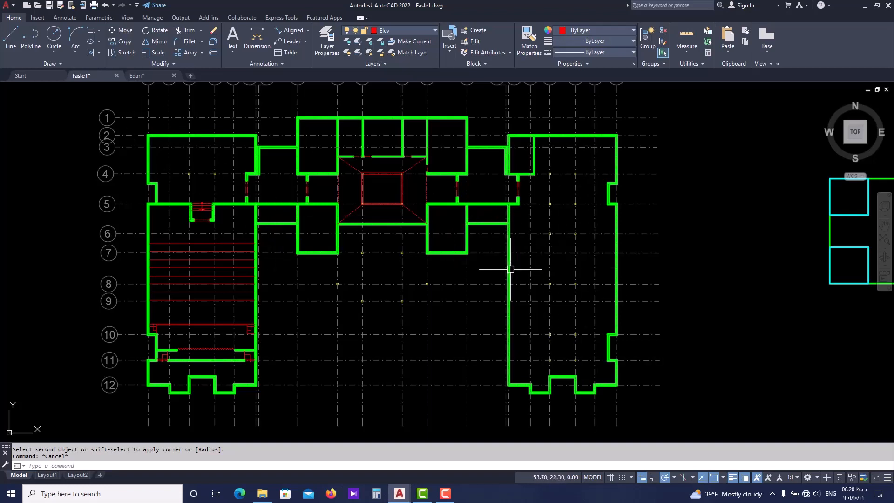
middle_click_drag(506, 270, 457, 268)
Switch to the Edari drawing and examine its stage area and the office wing along the corridor
left_click(160, 77)
scroll(410, 298, "down", 10)
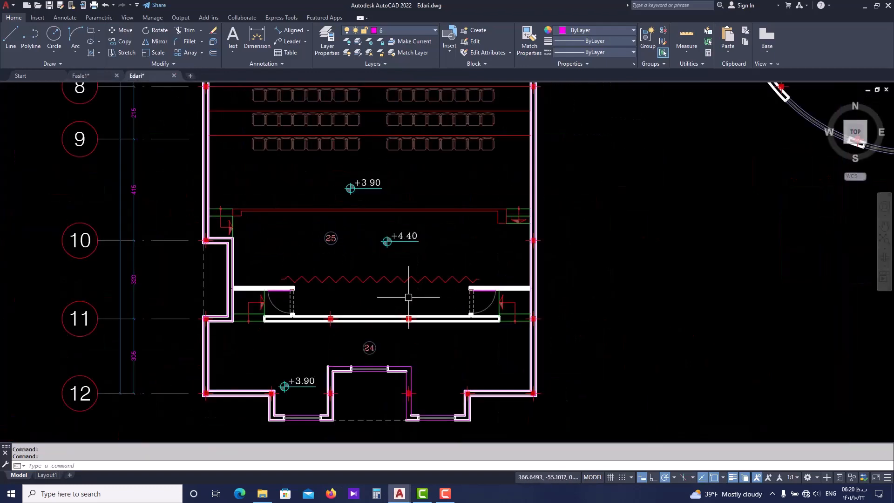
scroll(499, 274, "up", 4)
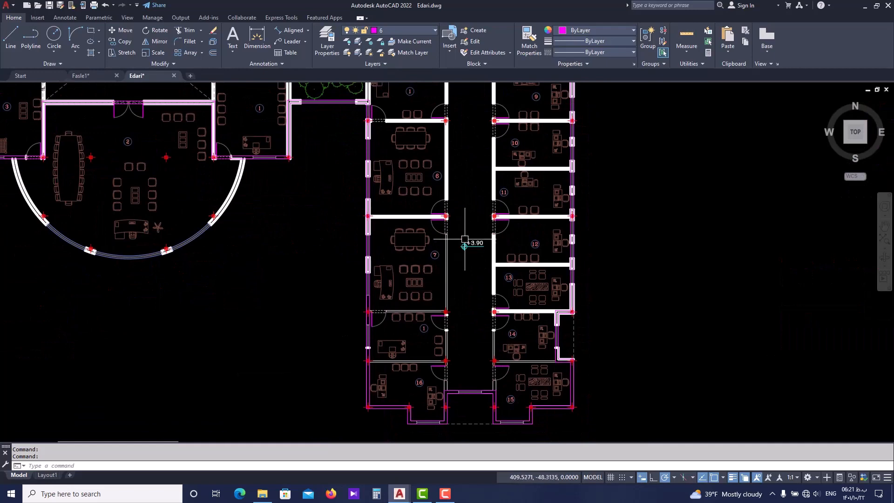
middle_click_drag(466, 236, 456, 267)
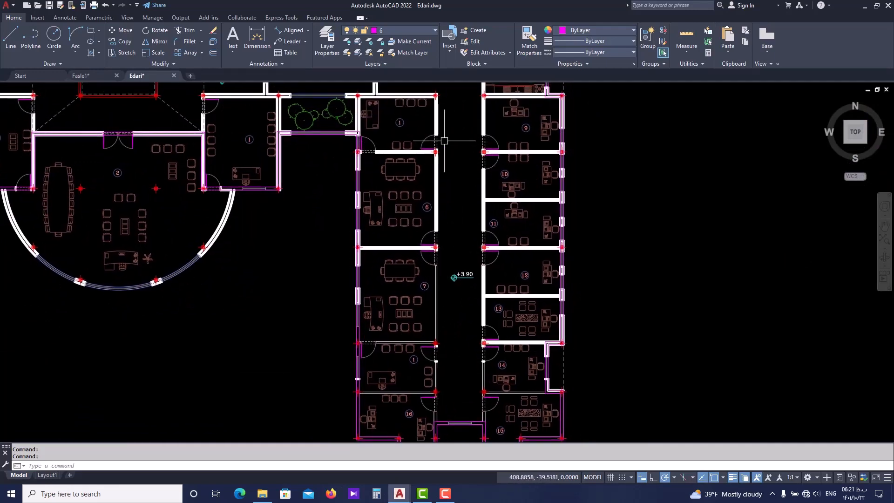
middle_click_drag(493, 271, 477, 194)
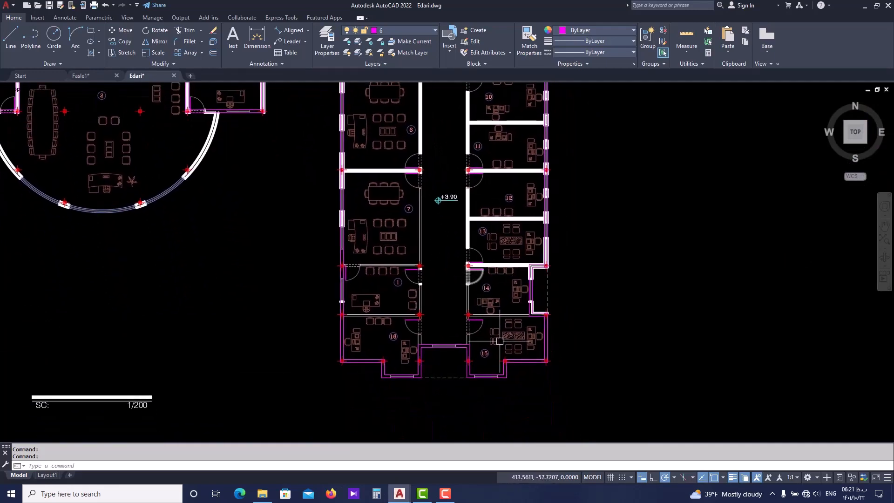
scroll(476, 362, "down", 2)
Examine the reference plan's central hall, semicircular room and overall layout, and return to the Fasle1 drawing
middle_click_drag(293, 203, 341, 273)
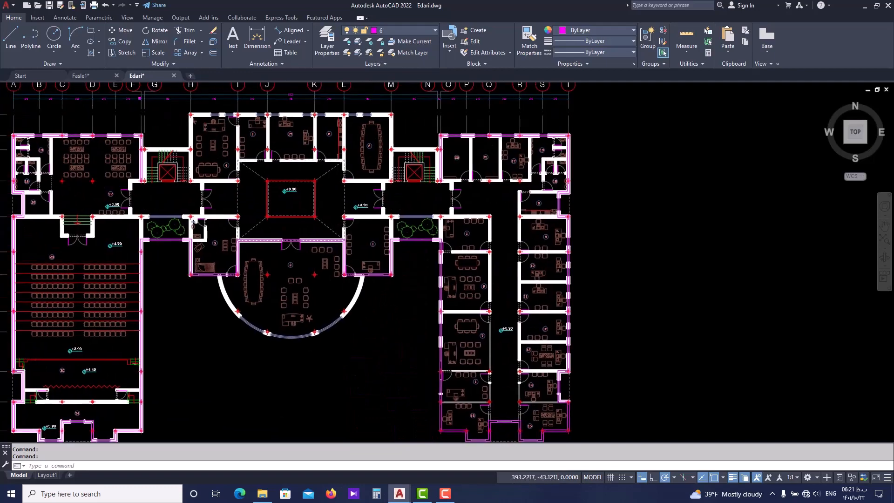
scroll(268, 311, "up", 2)
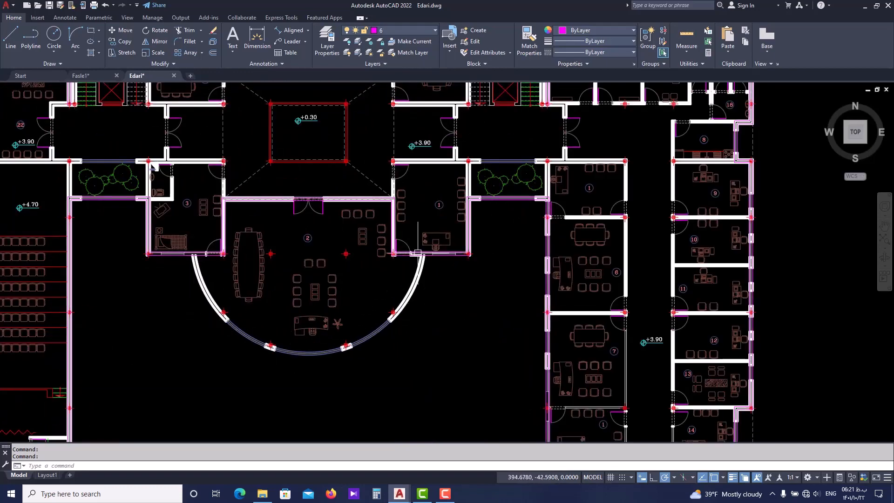
middle_click_drag(410, 301, 417, 328)
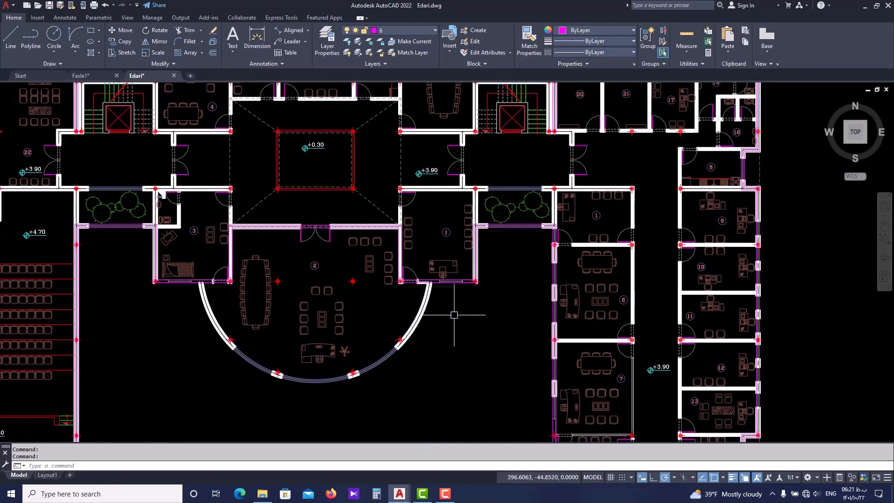
scroll(455, 316, "down", 2)
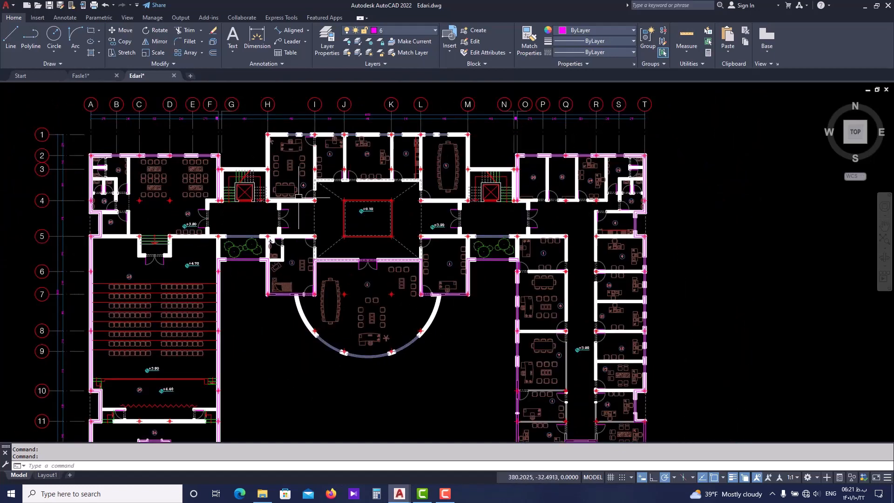
scroll(317, 254, "down", 2)
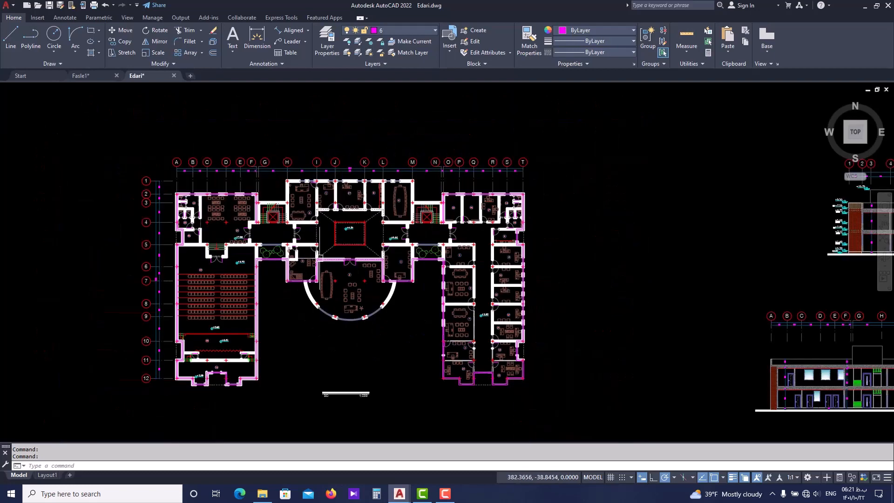
key("ctrl+Tab")
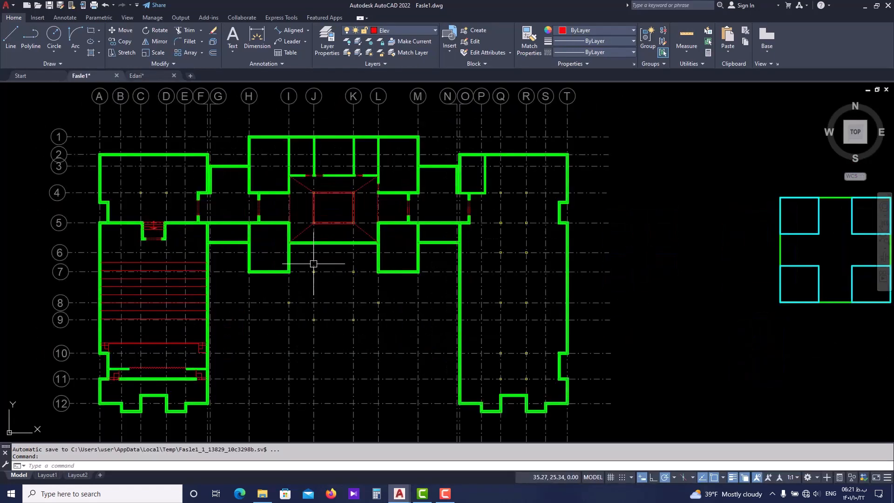